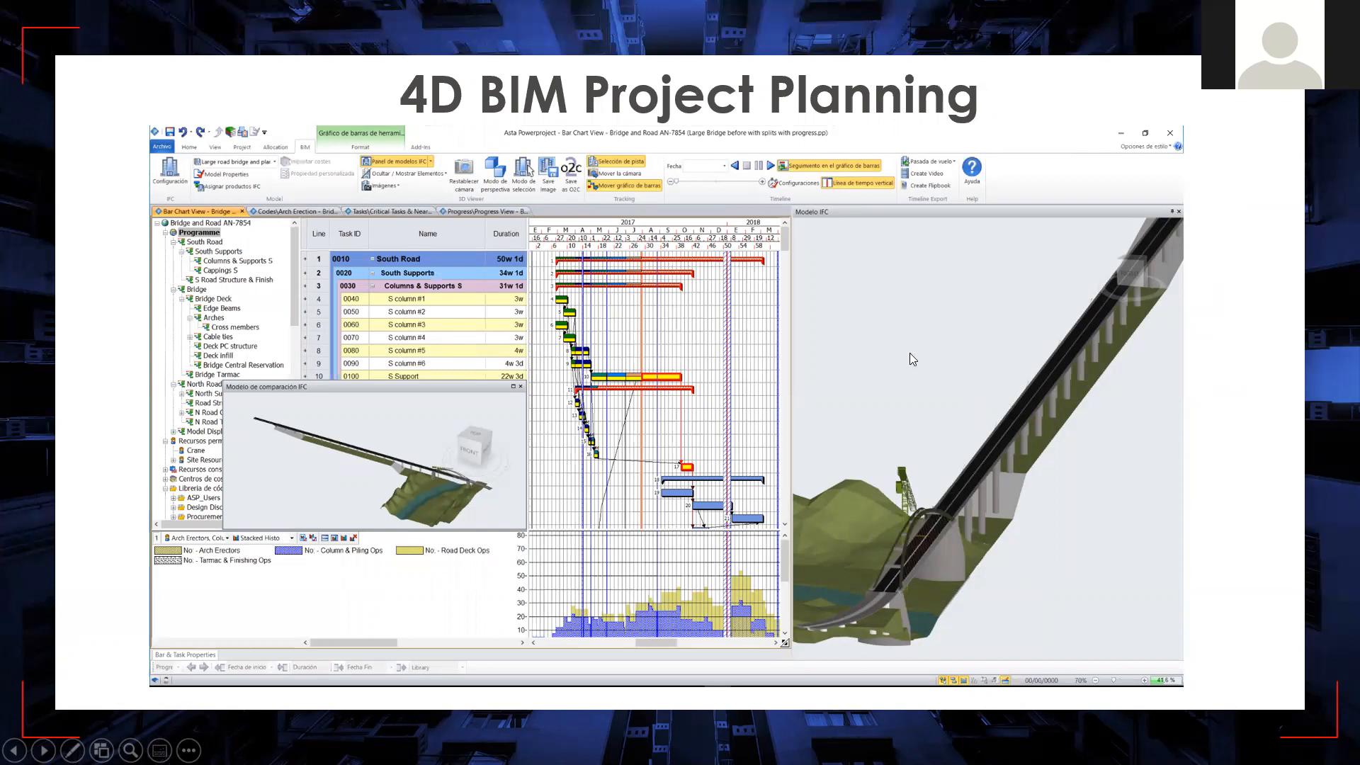
pyautogui.click(921, 244)
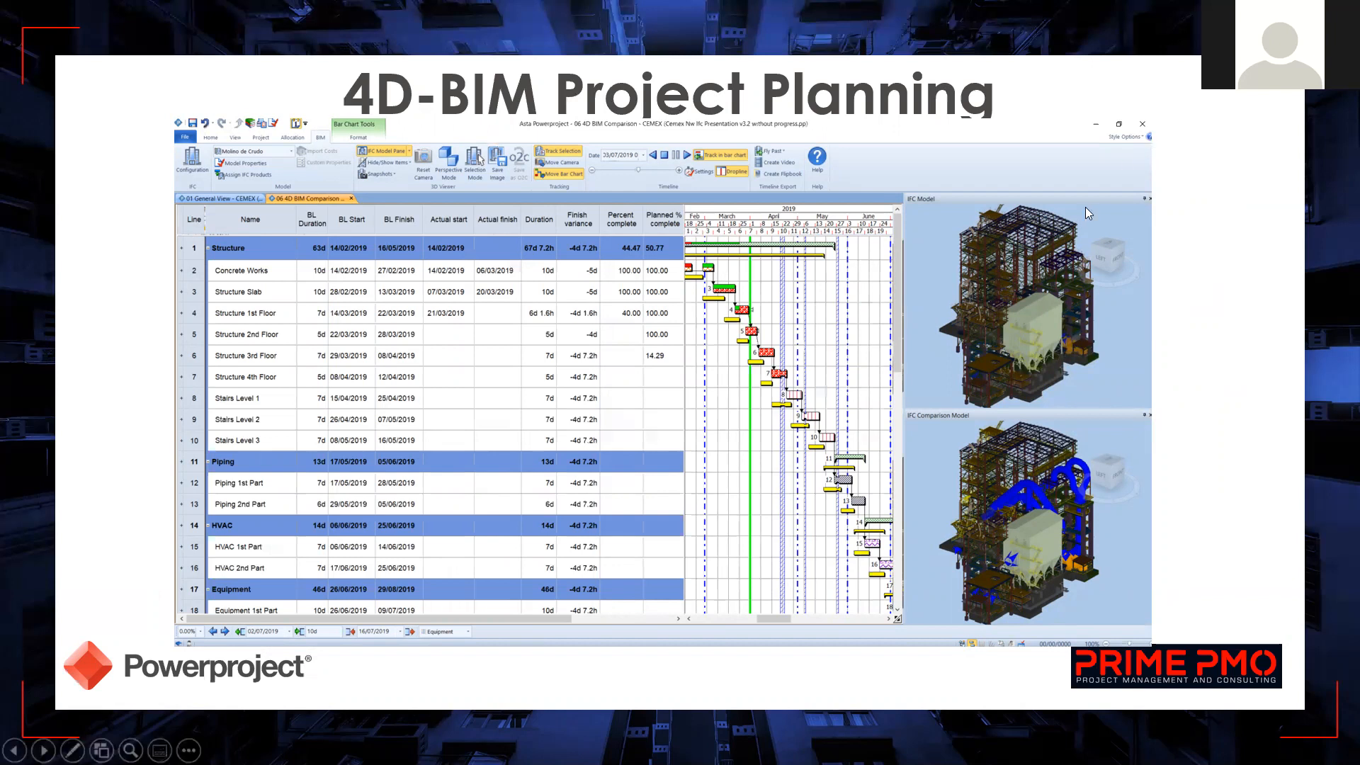
# Switch to Powerproject with the 2 storey office extension bar chart and widen the table area beside the chart
pyautogui.hotkey('alt', 'Tab')
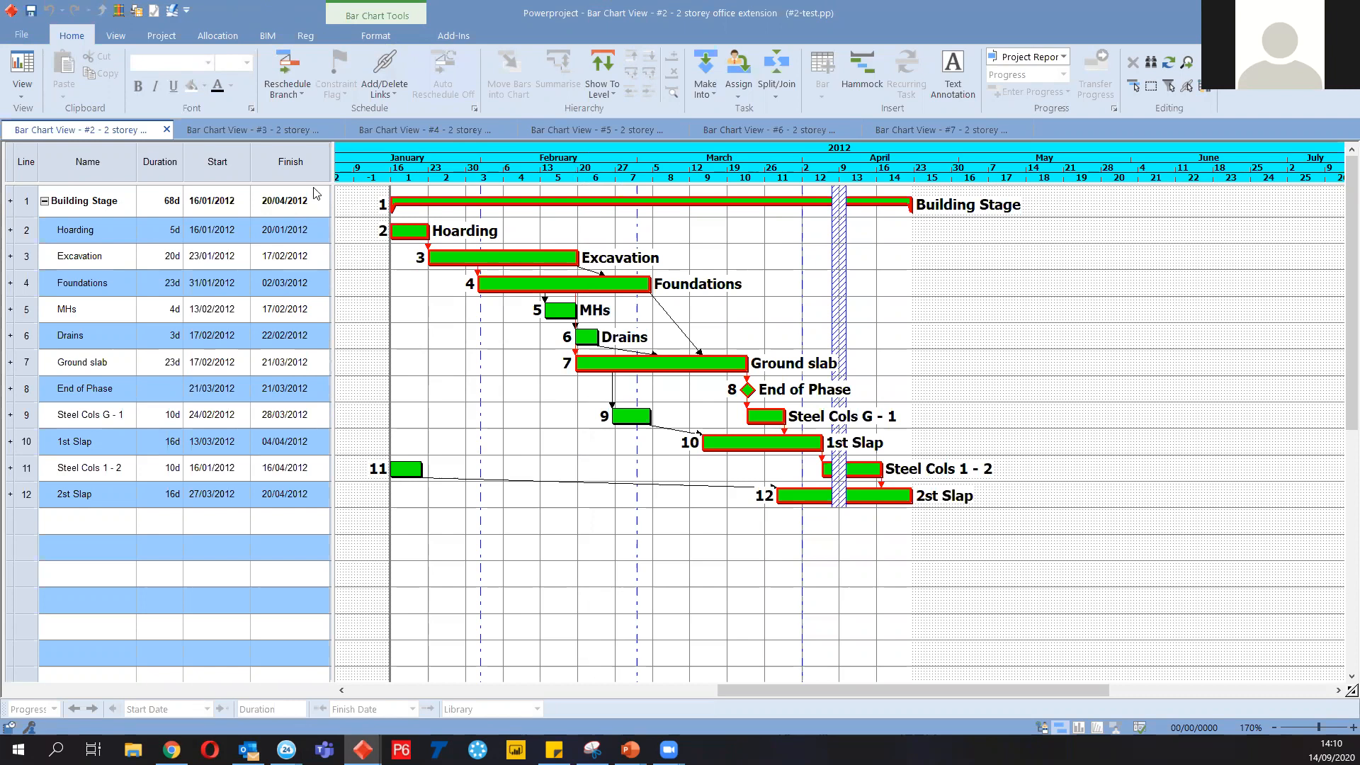
pyautogui.moveTo(331, 259); pyautogui.dragTo(396, 259)
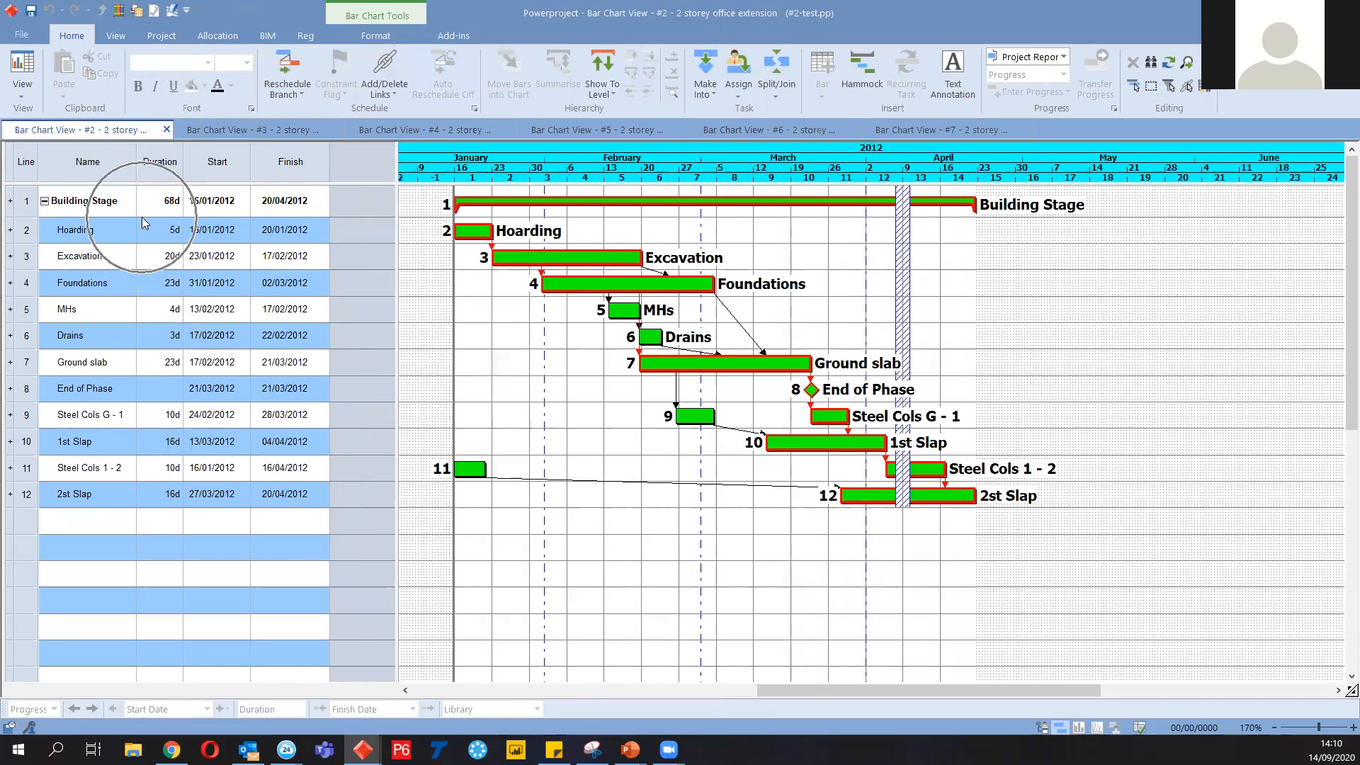
pyautogui.moveTo(69, 230); pyautogui.dragTo(71, 495)
pyautogui.click(159, 162)
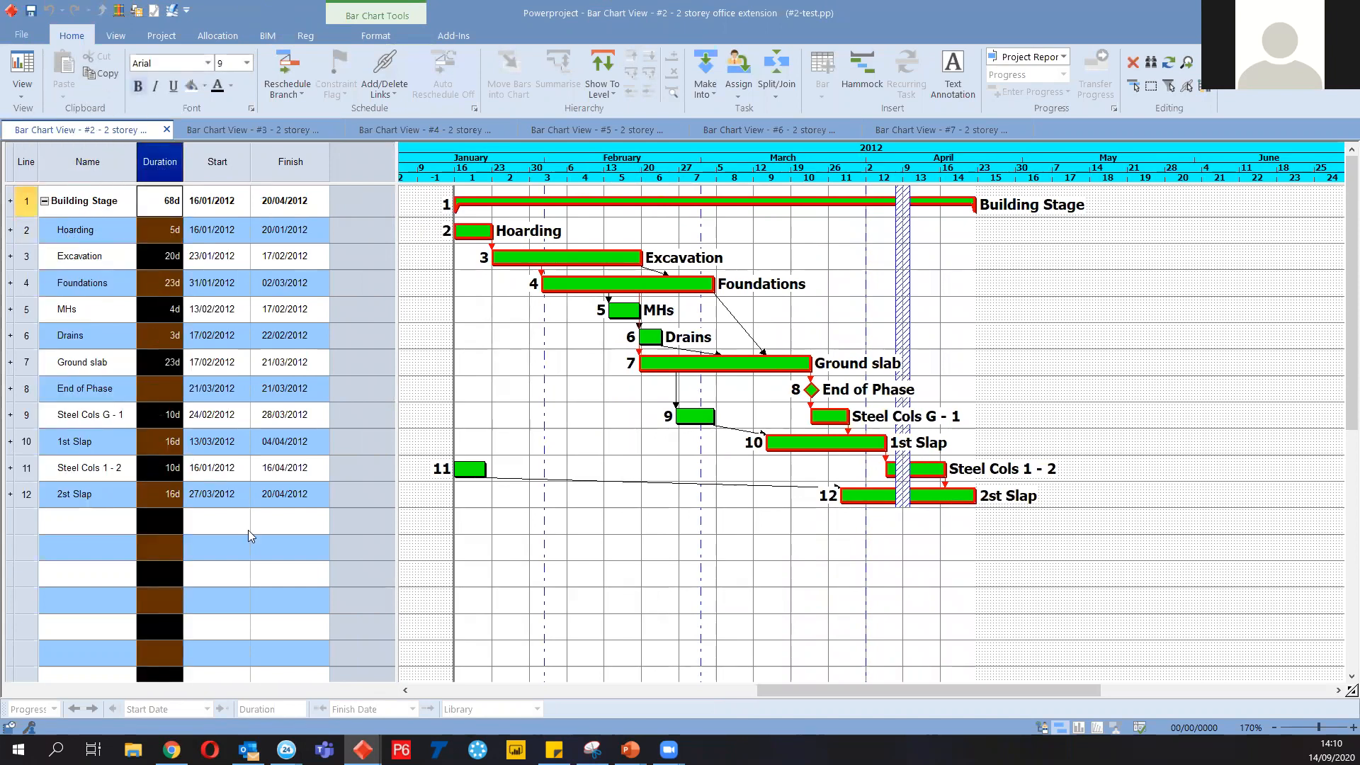
pyautogui.click(244, 574)
# Add a Successors column from the Logic fields after the Finish column of the task table
pyautogui.rightClick(350, 167)
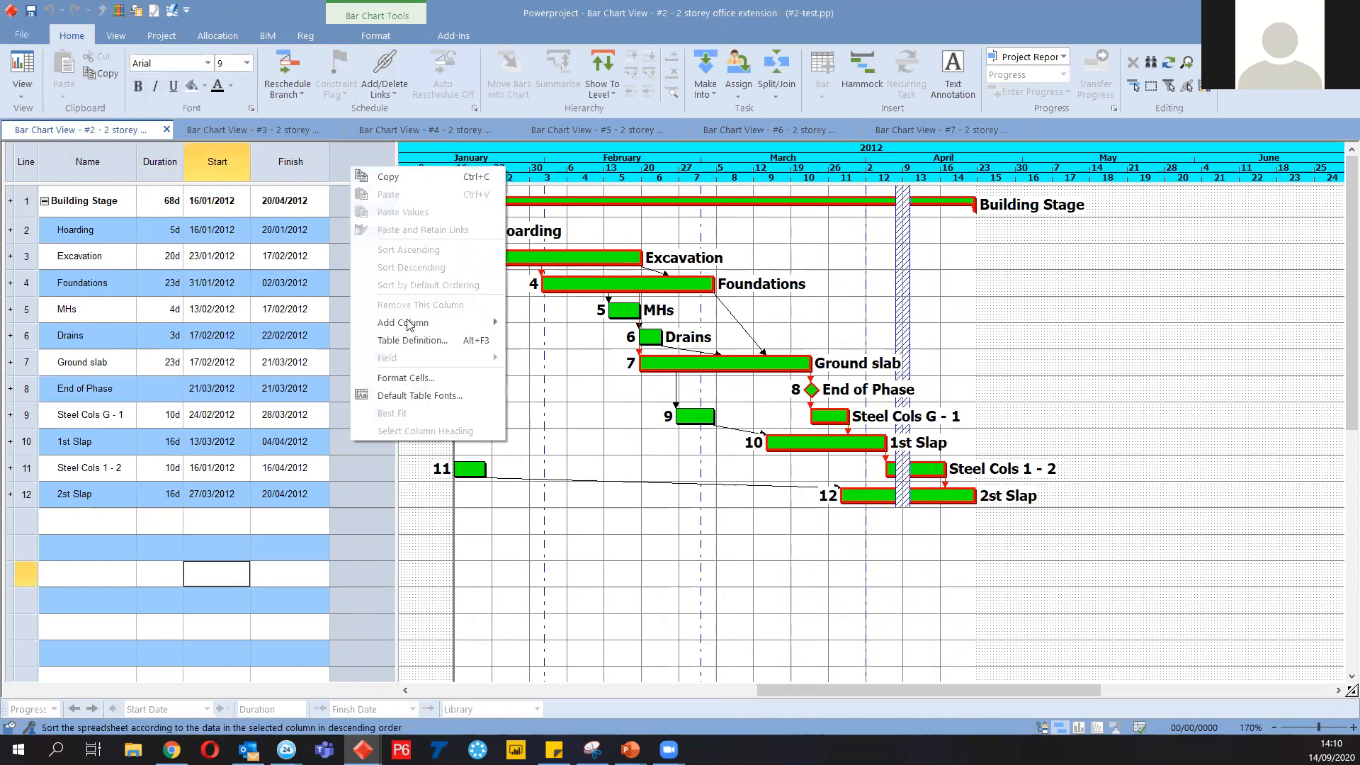
pyautogui.moveTo(408, 324)
pyautogui.moveTo(560, 541)
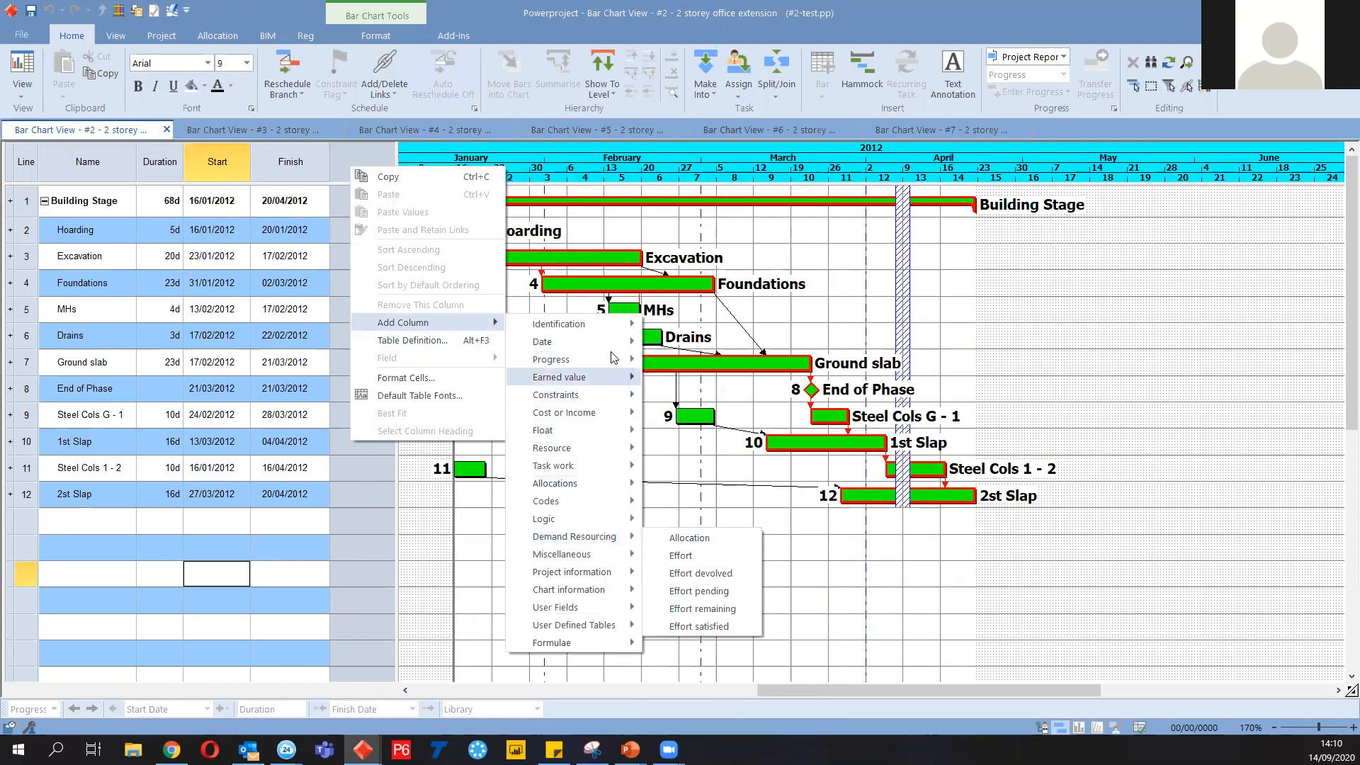
pyautogui.moveTo(601, 645)
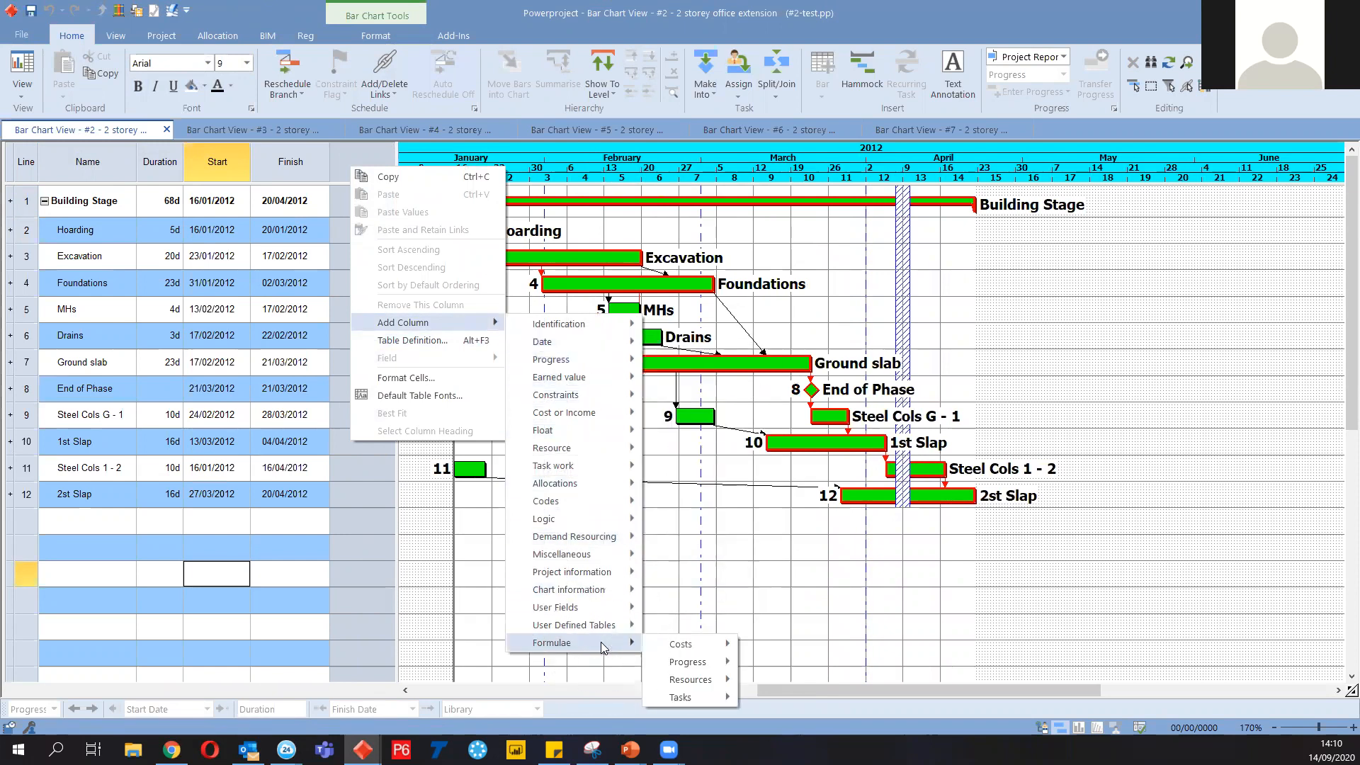
pyautogui.moveTo(723, 647)
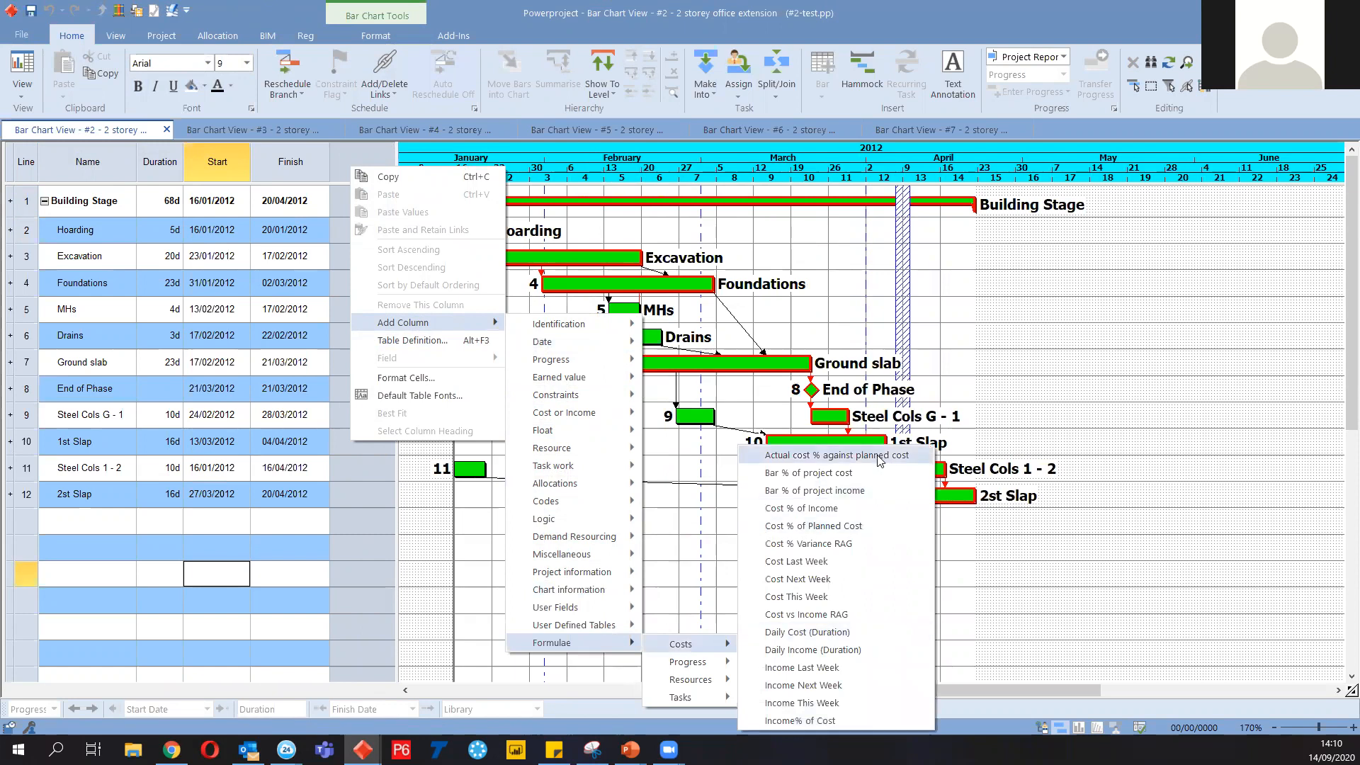
pyautogui.moveTo(694, 680)
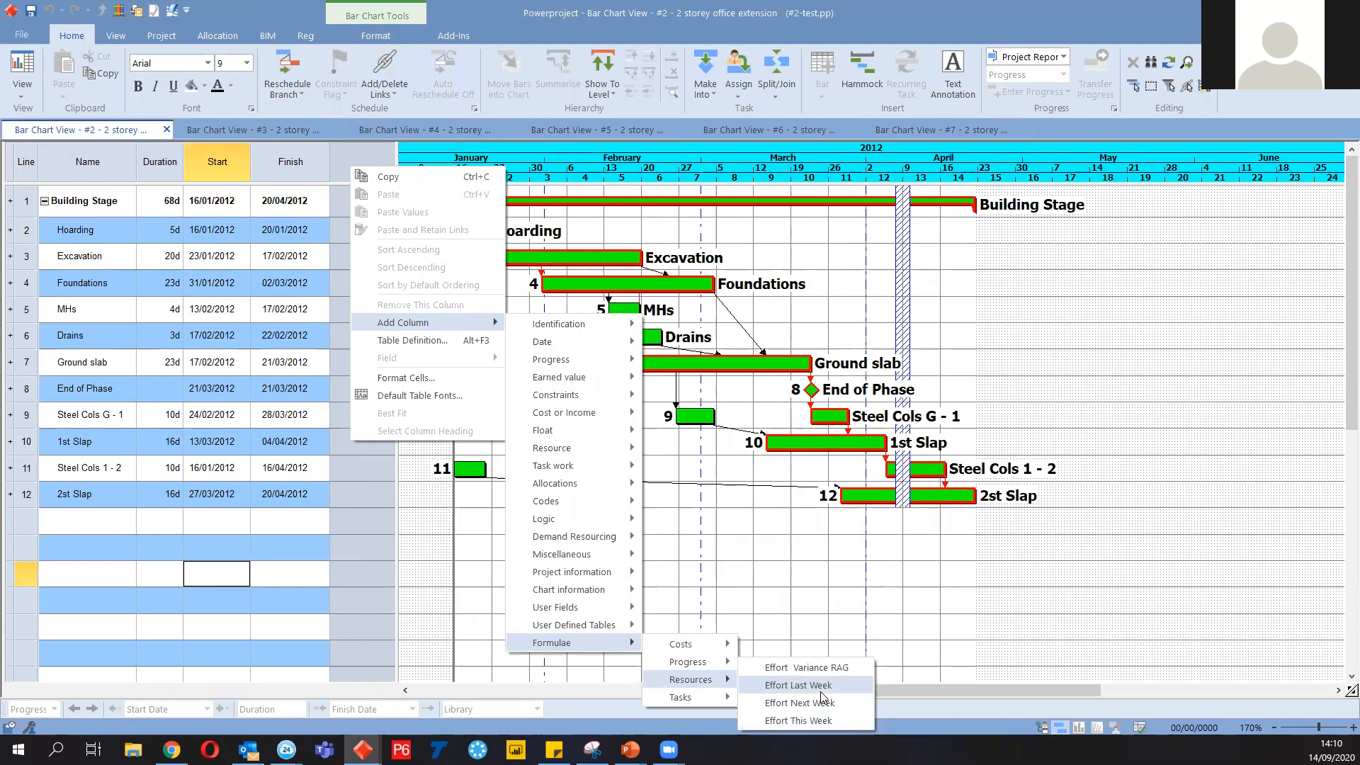
pyautogui.moveTo(576, 465)
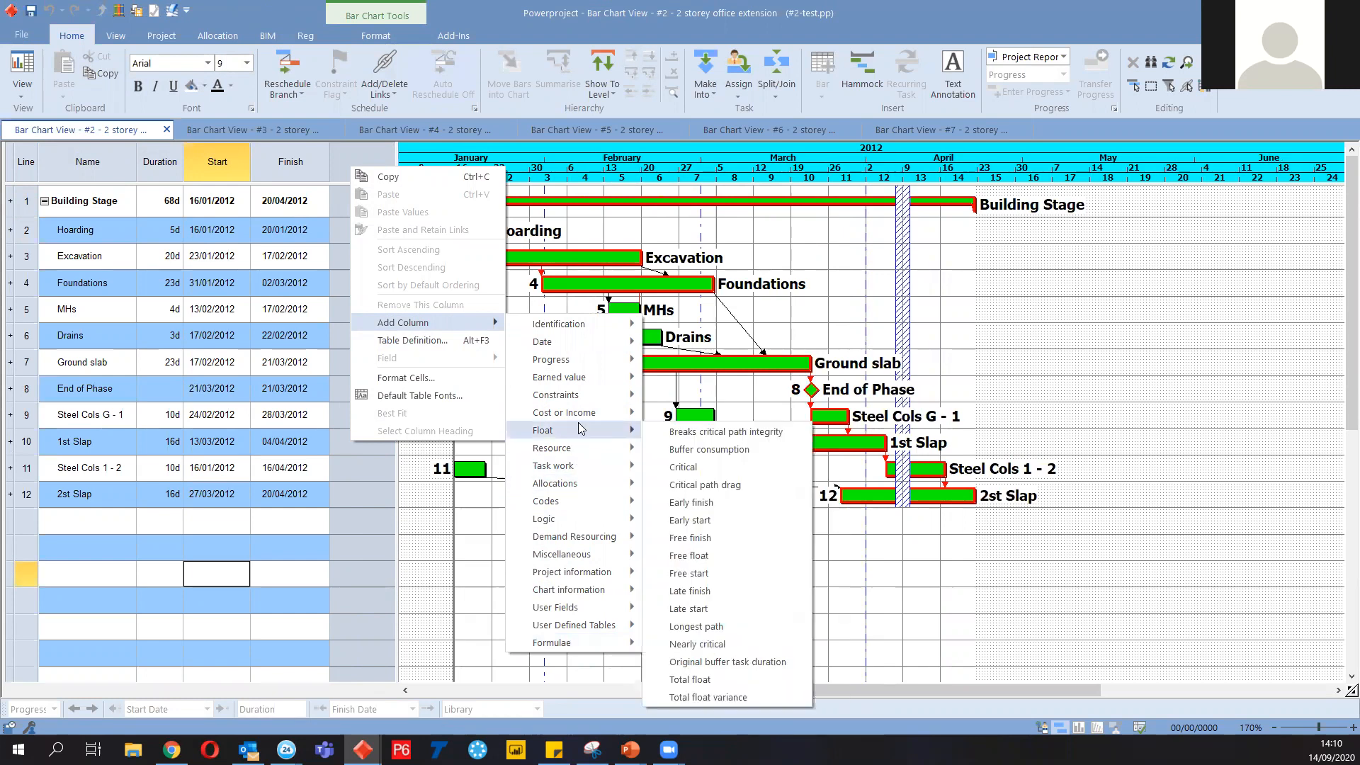
pyautogui.moveTo(595, 521)
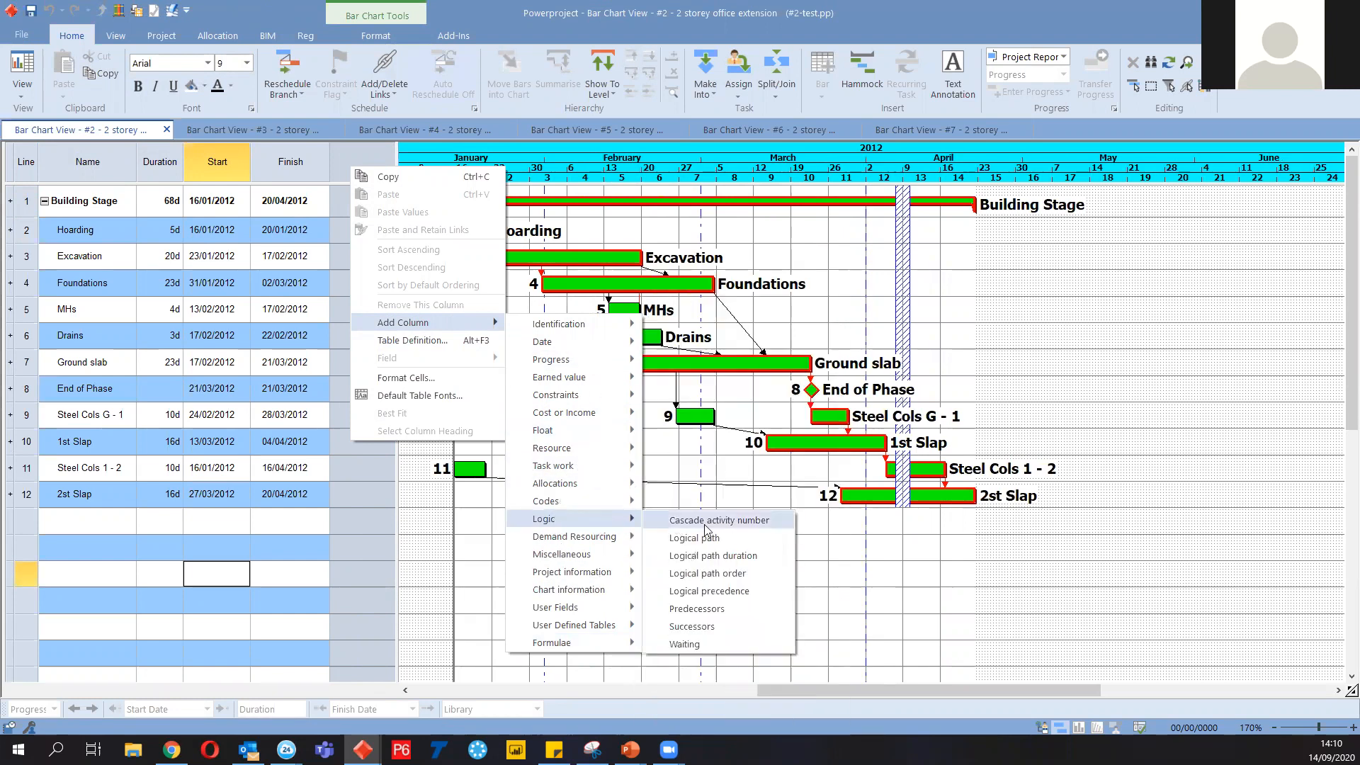
pyautogui.click(700, 626)
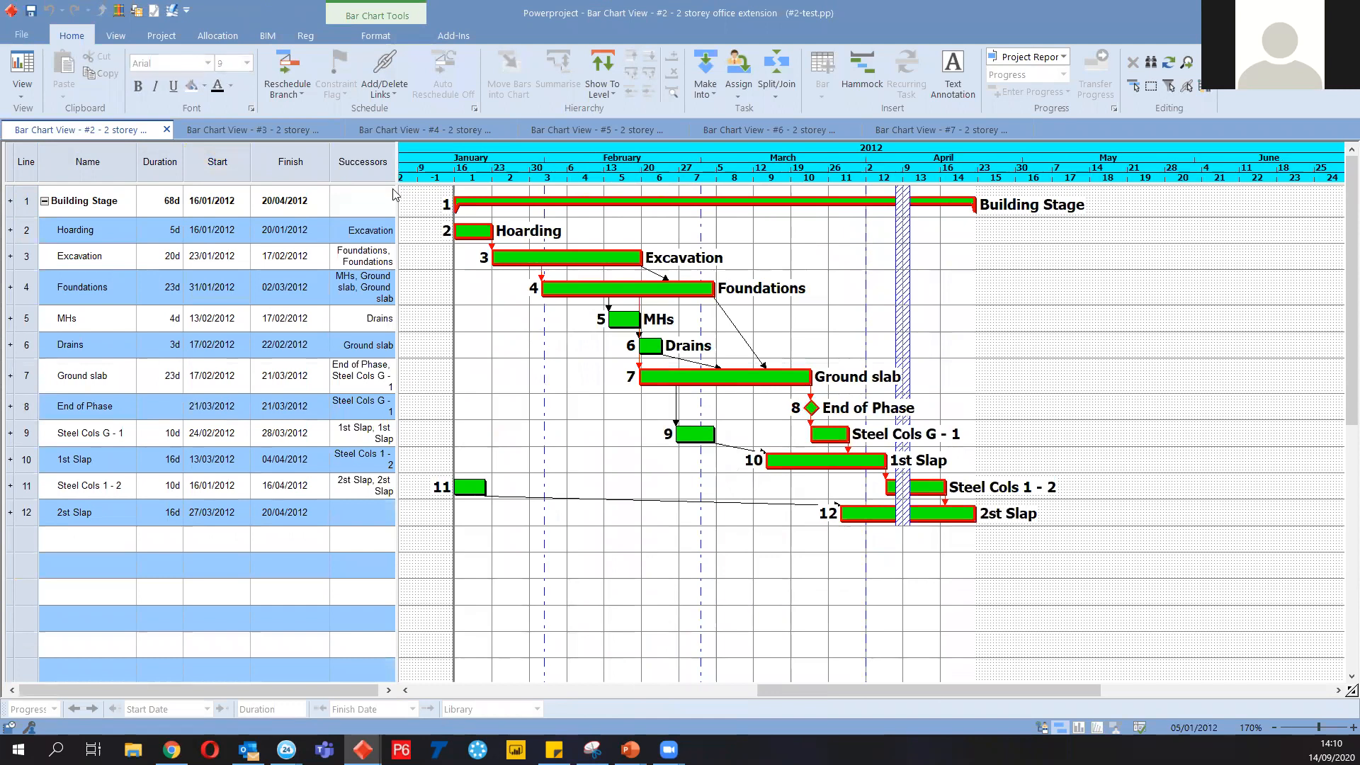
# Widen the table area again and add a Predecessors column from the Logic fields after Successors
pyautogui.moveTo(396, 173); pyautogui.dragTo(510, 173)
pyautogui.rightClick(427, 167)
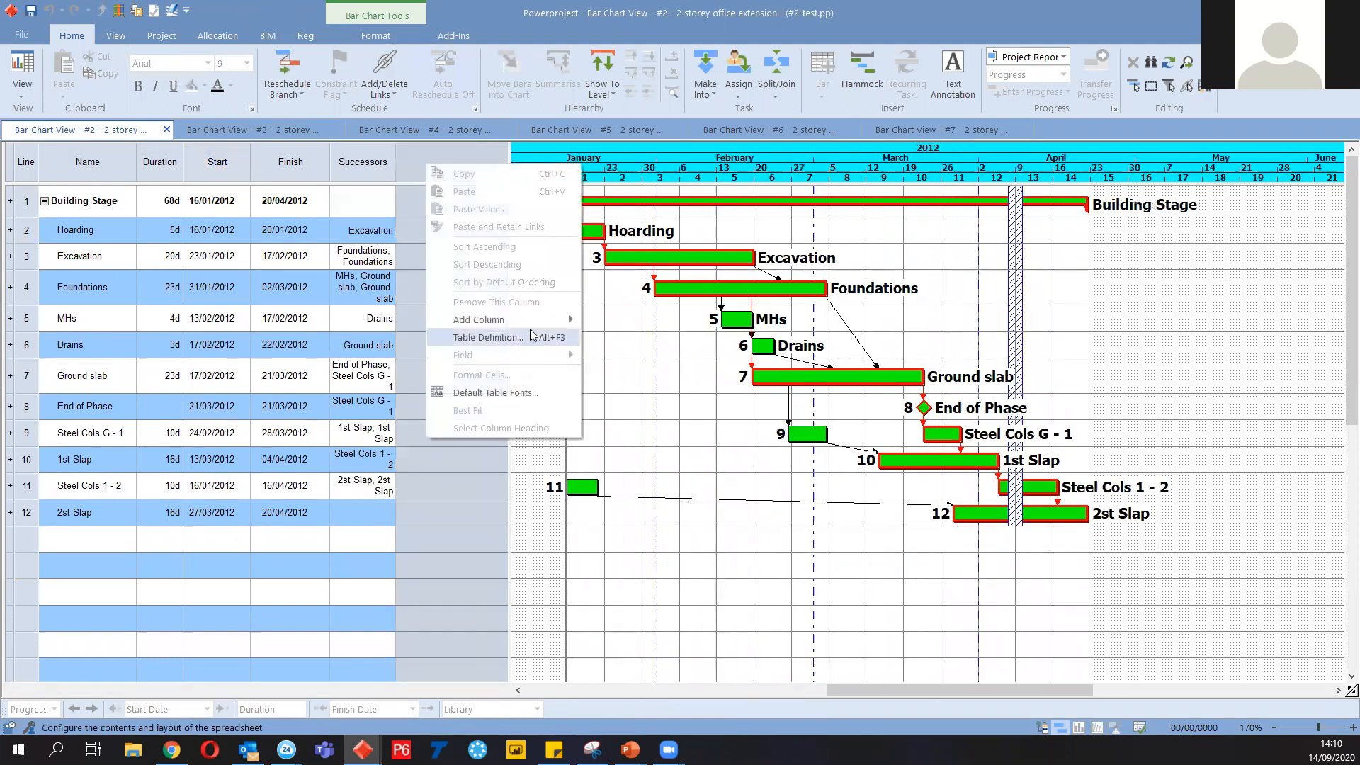
pyautogui.moveTo(496, 320)
pyautogui.moveTo(665, 518)
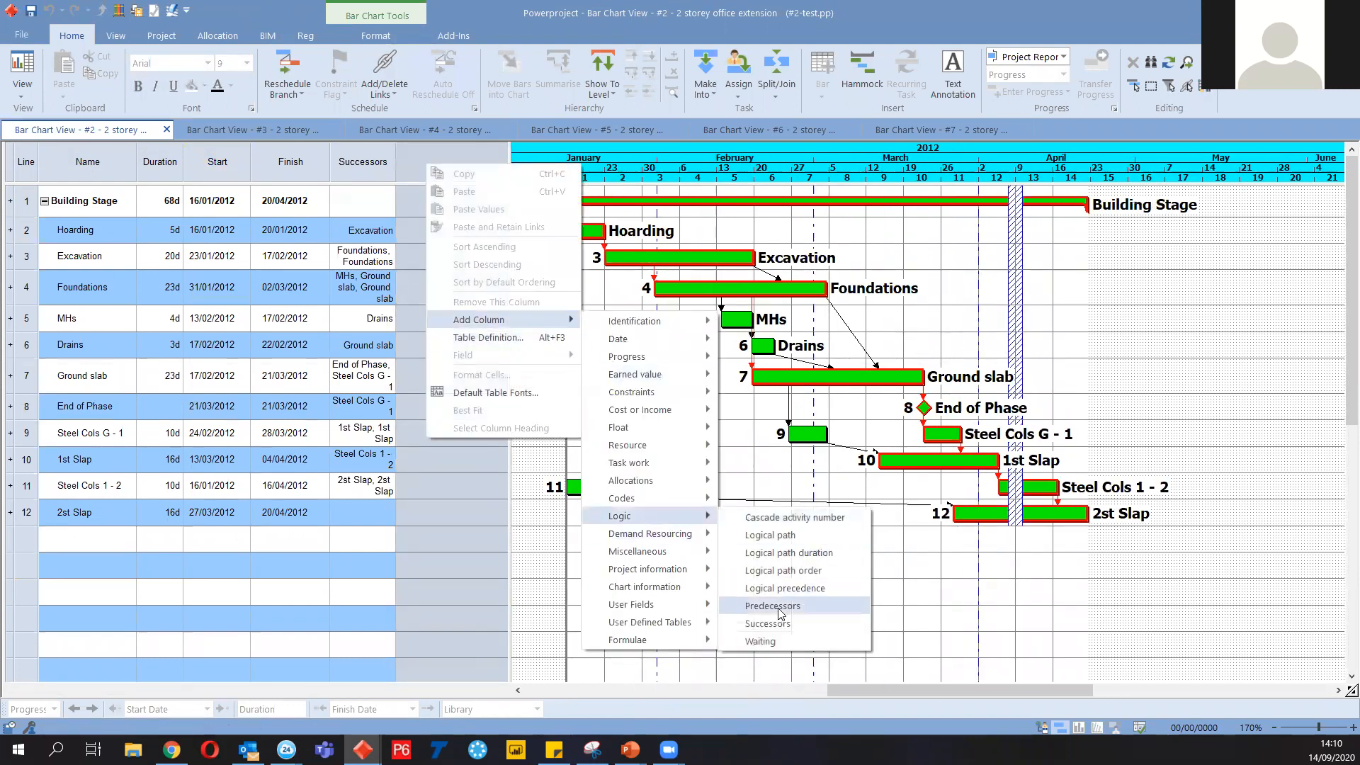
pyautogui.click(776, 609)
pyautogui.moveTo(464, 164); pyautogui.dragTo(401, 168)
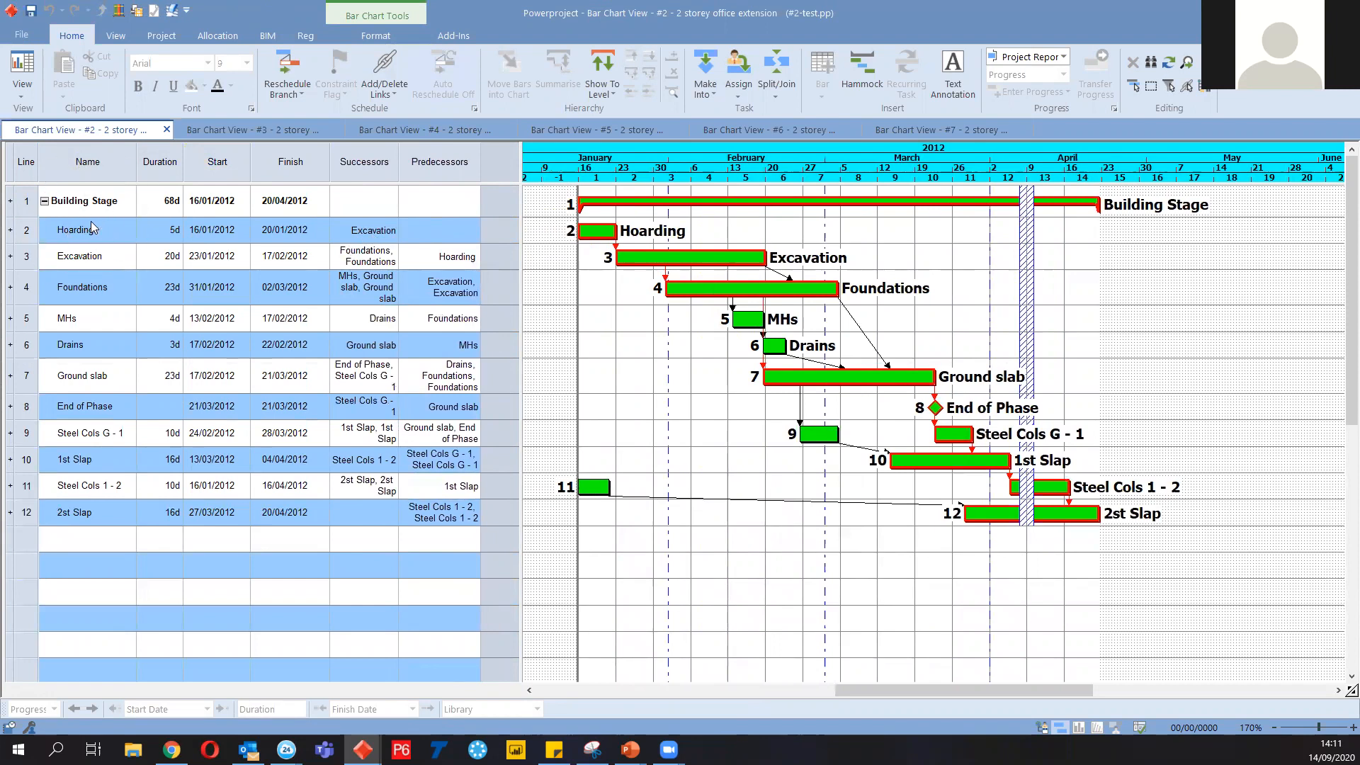
# Copy the table rows from Hoarding to 2st Slap with all their columns, and leave no rows selected
pyautogui.moveTo(92, 229); pyautogui.dragTo(222, 552)
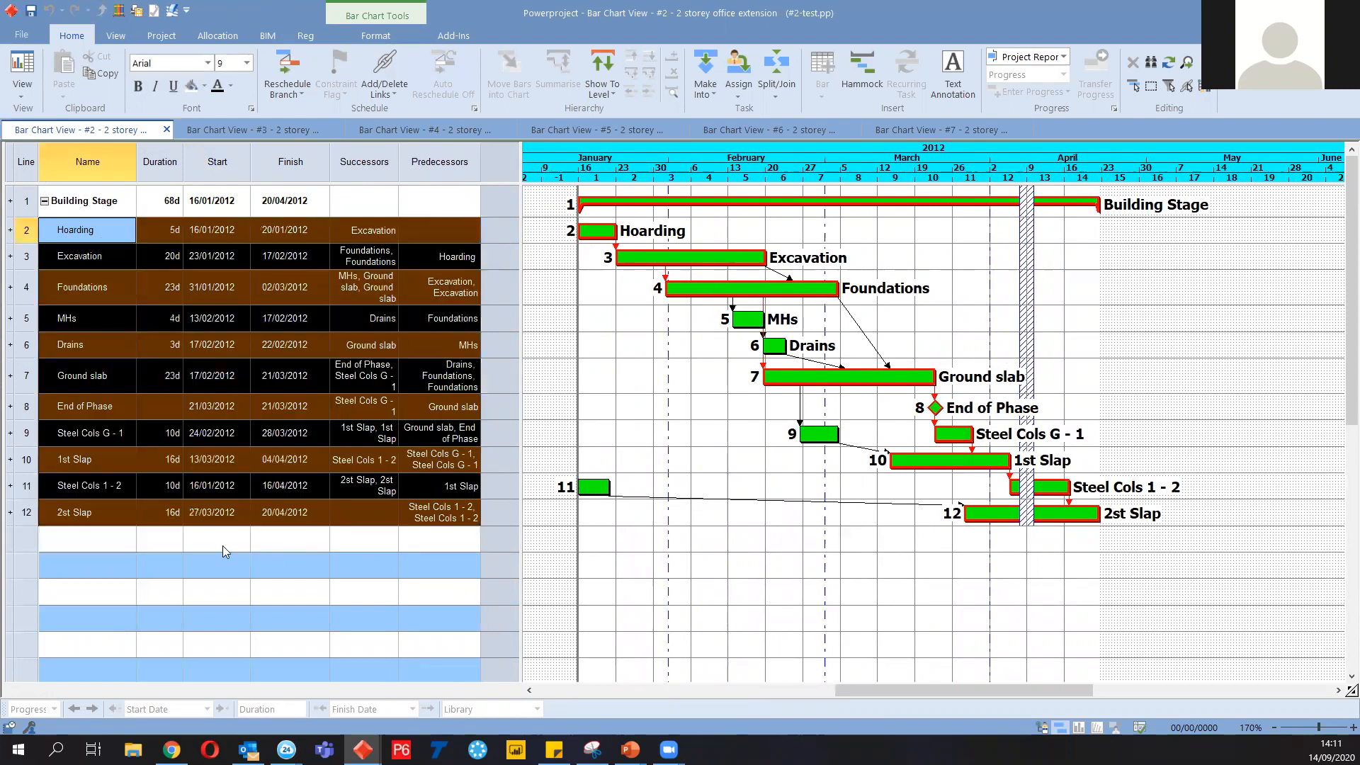
pyautogui.rightClick(128, 385)
pyautogui.hotkey('ctrl', 'c')
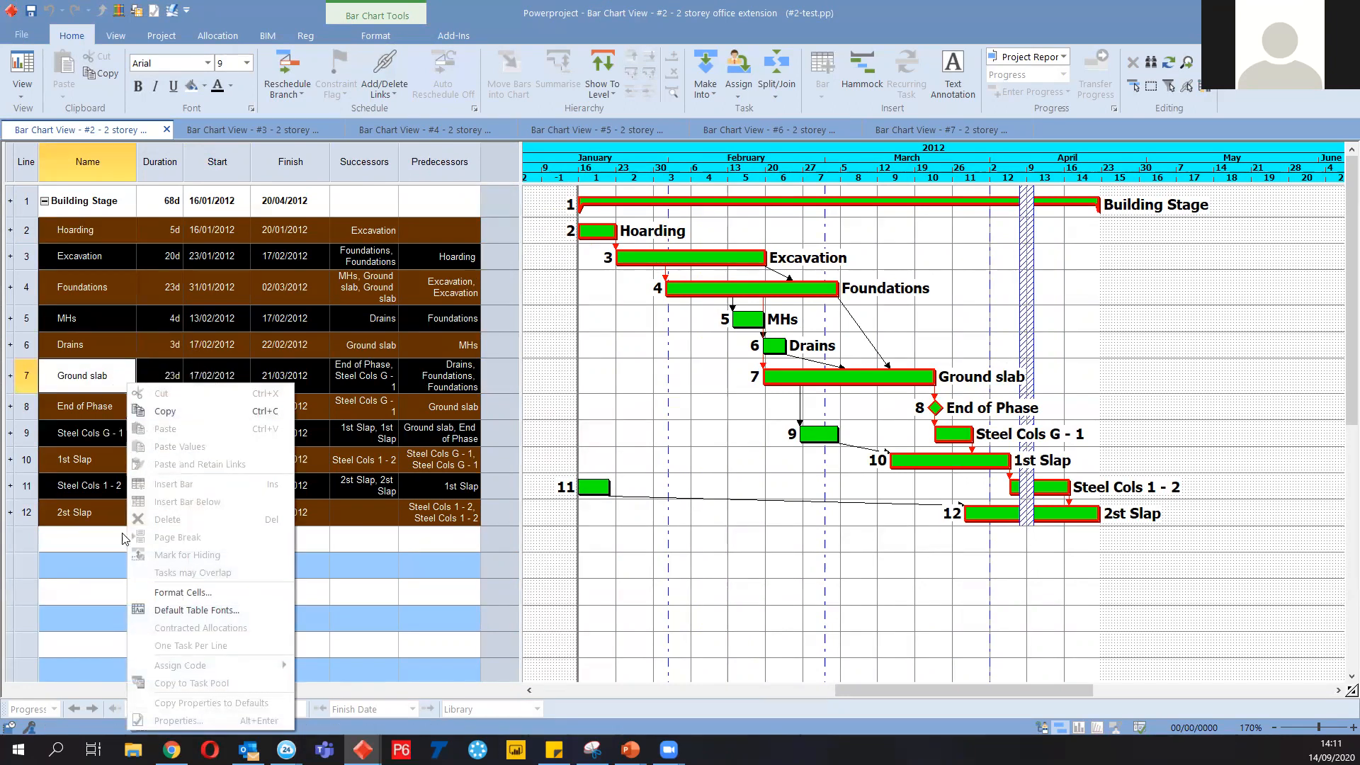
pyautogui.click(122, 558)
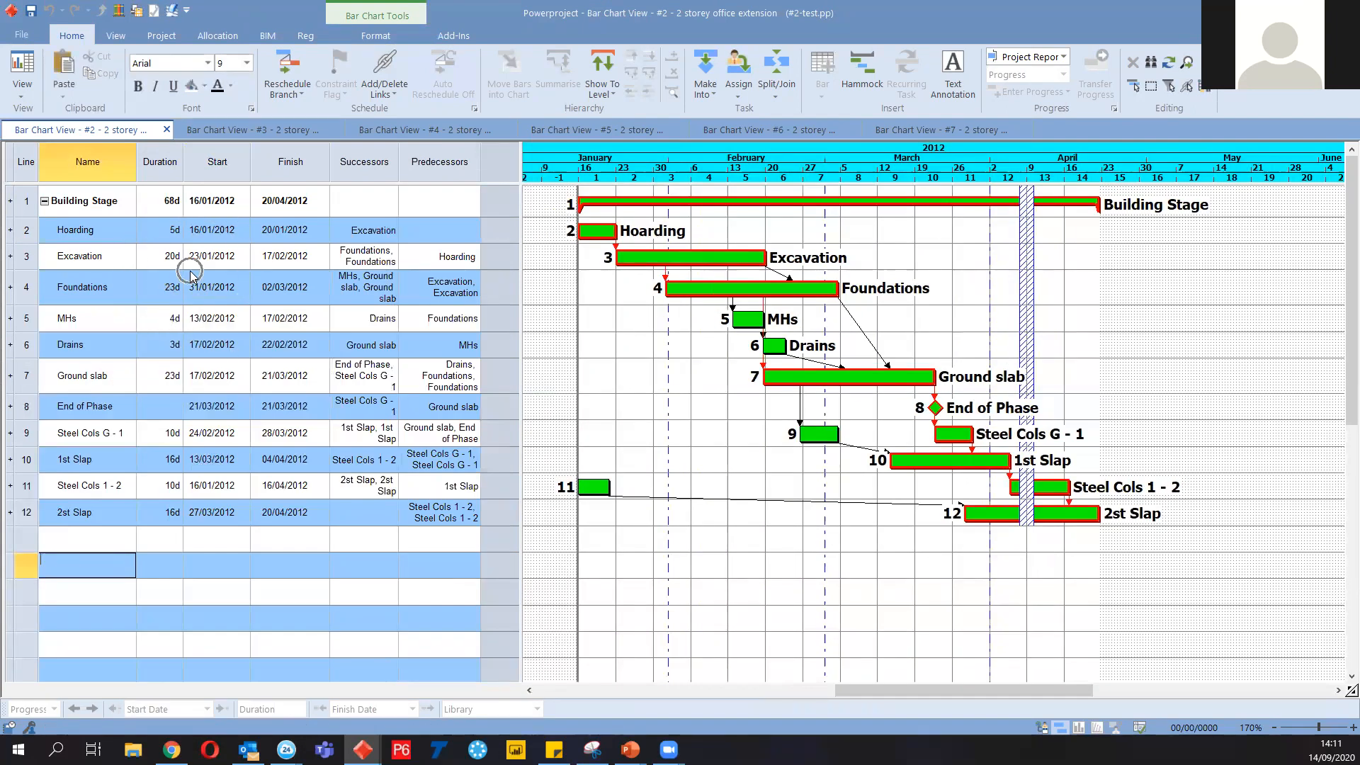
pyautogui.moveTo(88, 204); pyautogui.dragTo(416, 519)
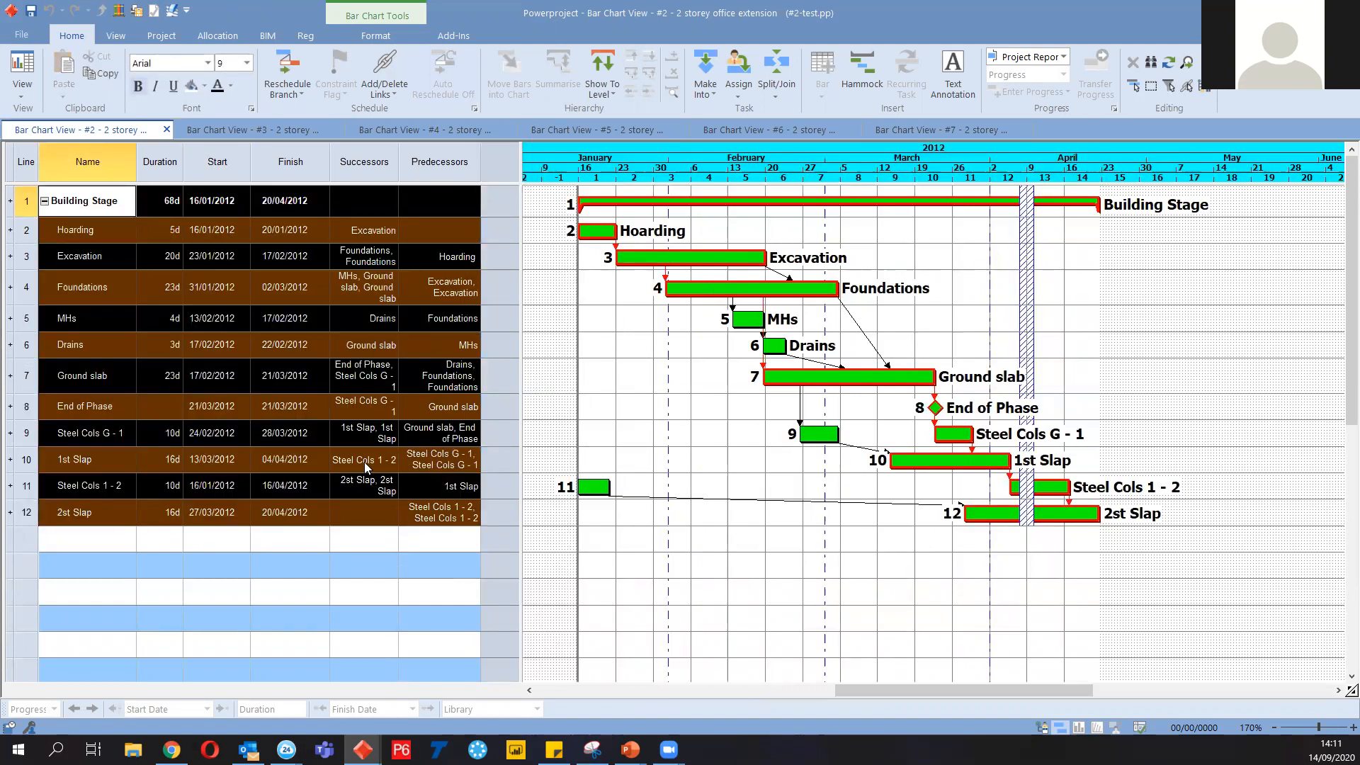
pyautogui.click(228, 540)
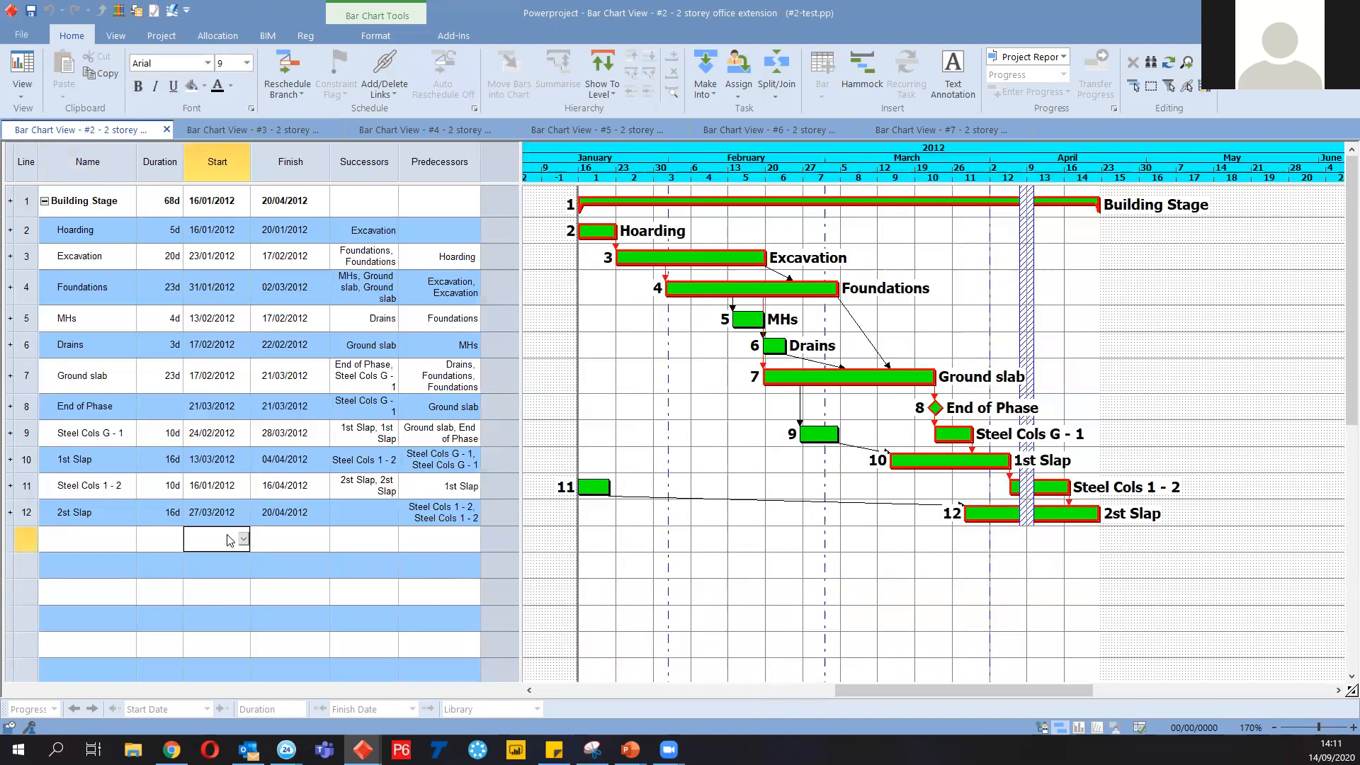
# Hide and restore the bar chart beside the table, and narrow the table area to end at the Predecessors column
pyautogui.click(1060, 728)
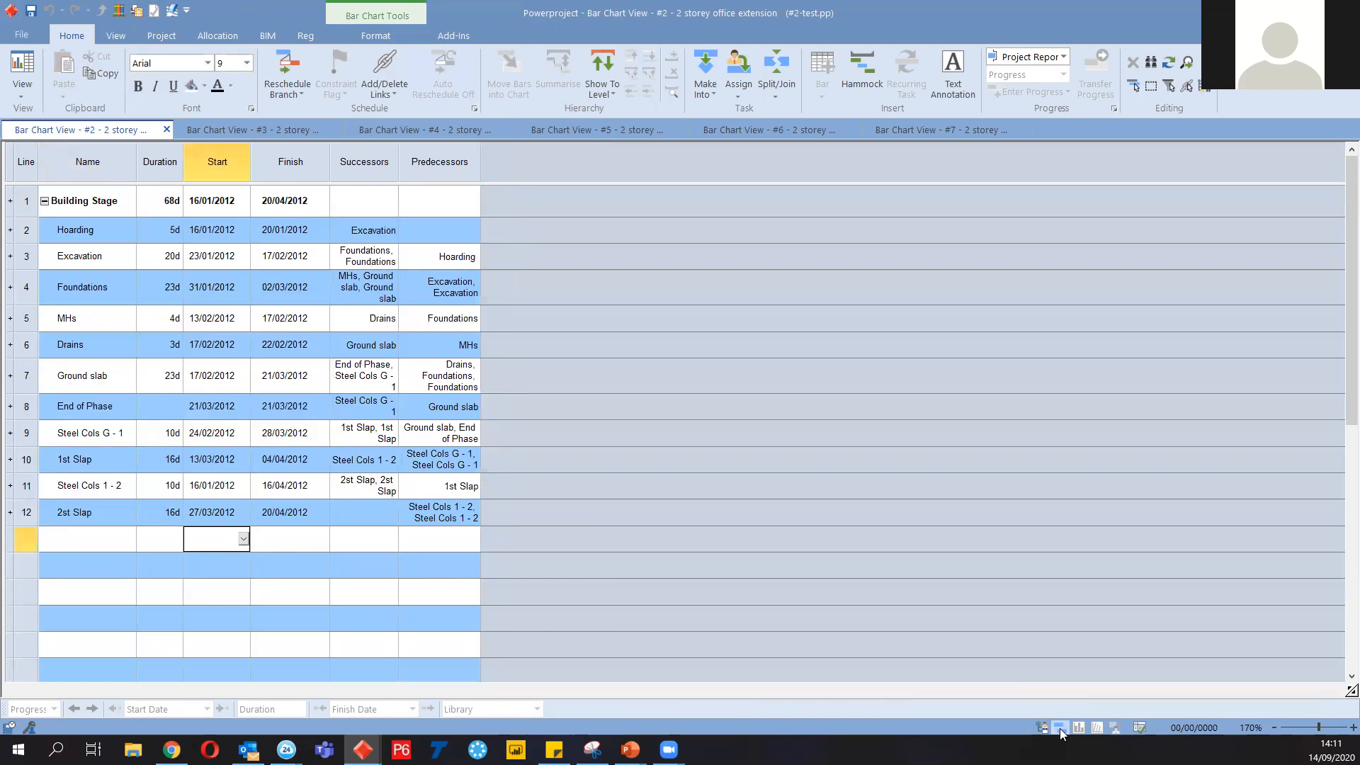
pyautogui.click(1060, 728)
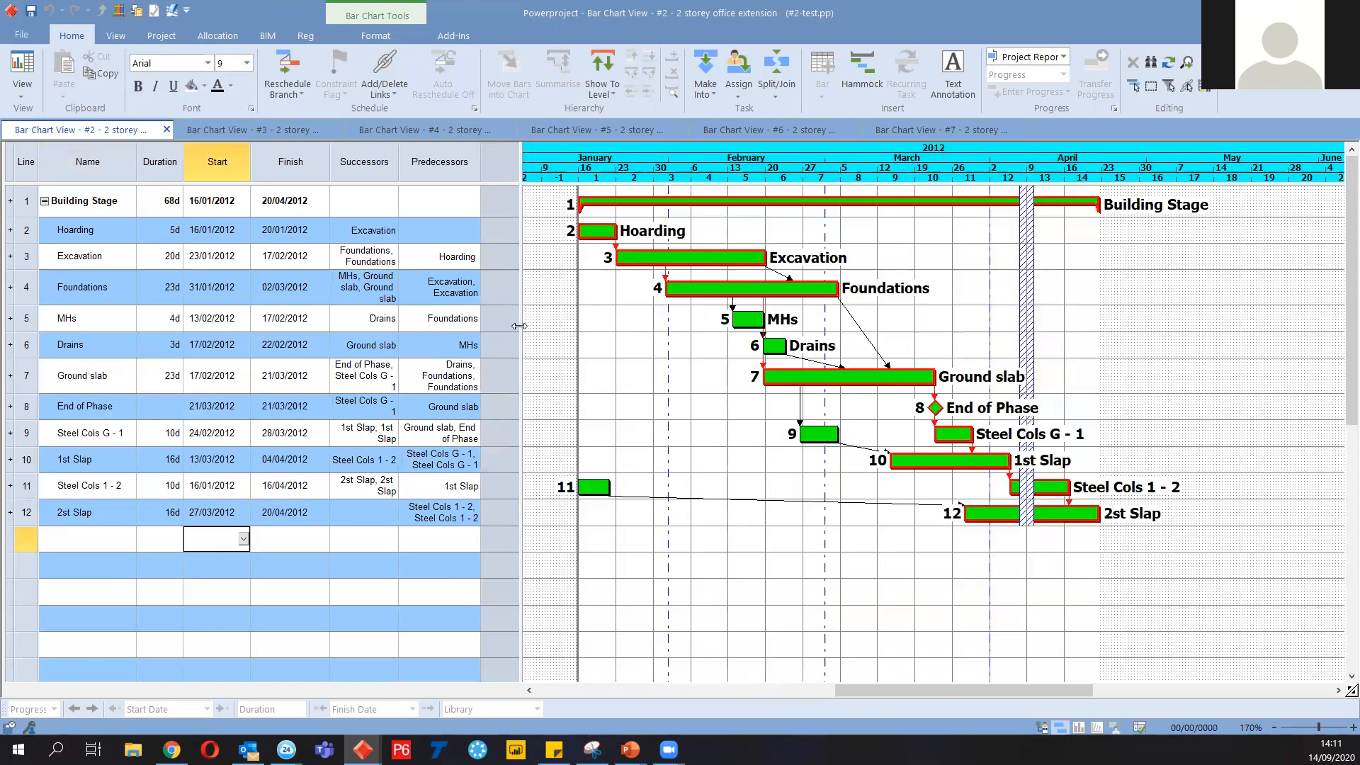
pyautogui.moveTo(520, 326); pyautogui.dragTo(482, 326)
# Select the Hoarding task by its table cell, its whole row and its bar in the chart, and clear the selection
pyautogui.click(103, 239)
pyautogui.click(87, 228)
pyautogui.click(22, 225)
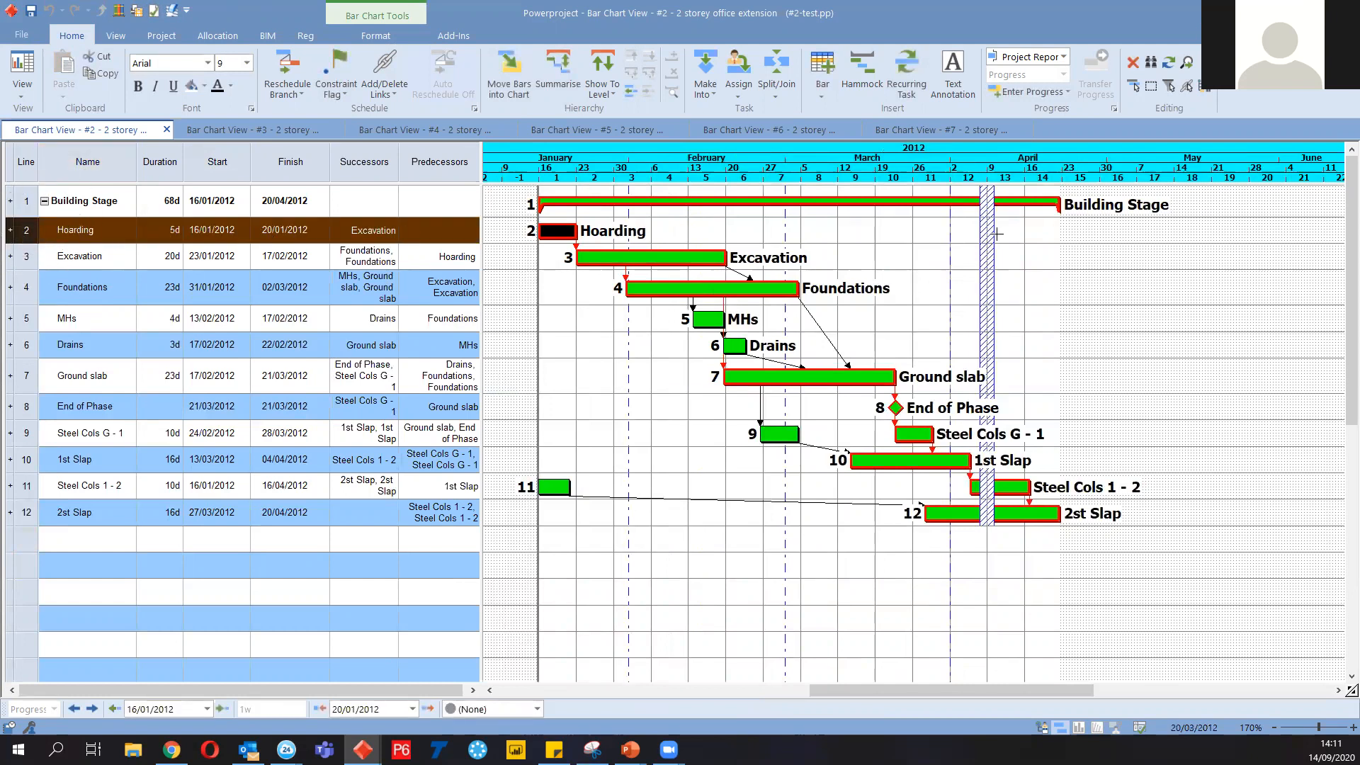
pyautogui.click(98, 230)
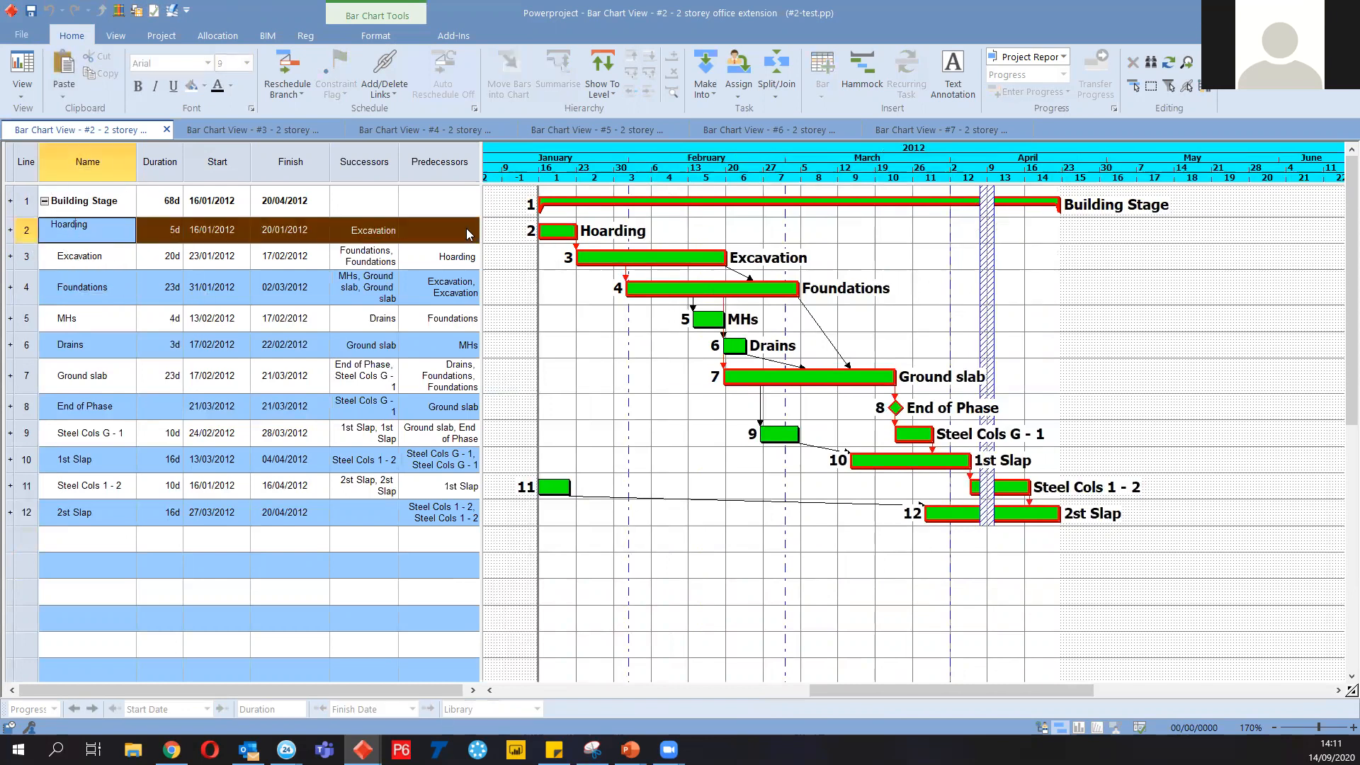
pyautogui.click(562, 234)
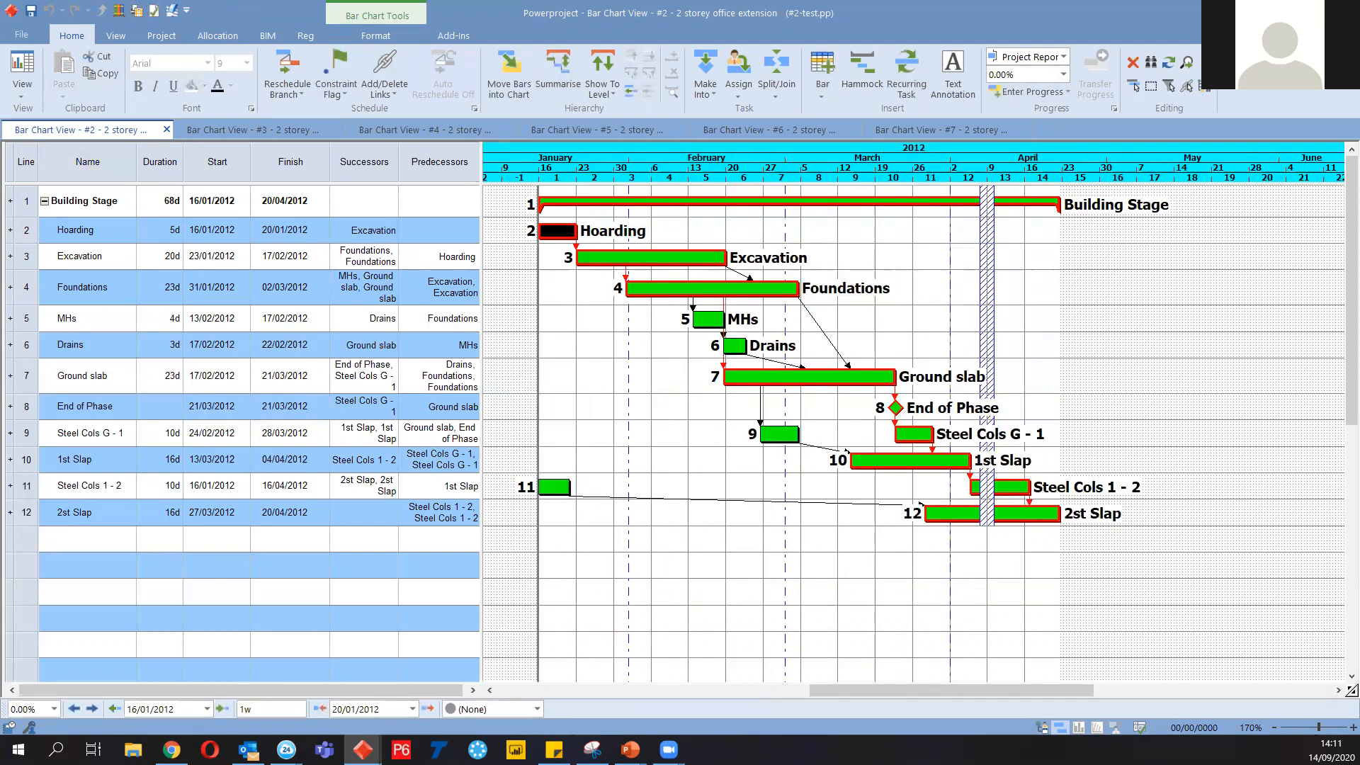
pyautogui.click(29, 230)
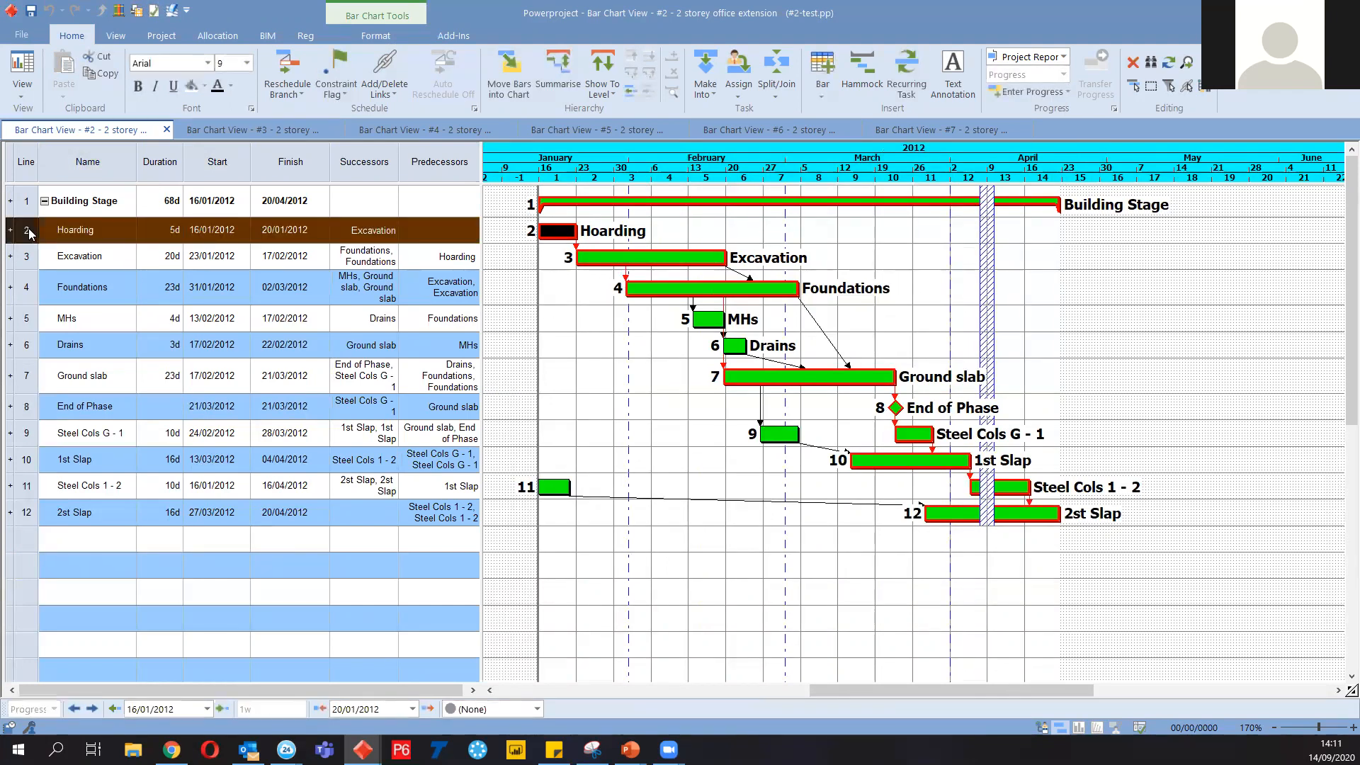
pyautogui.click(531, 368)
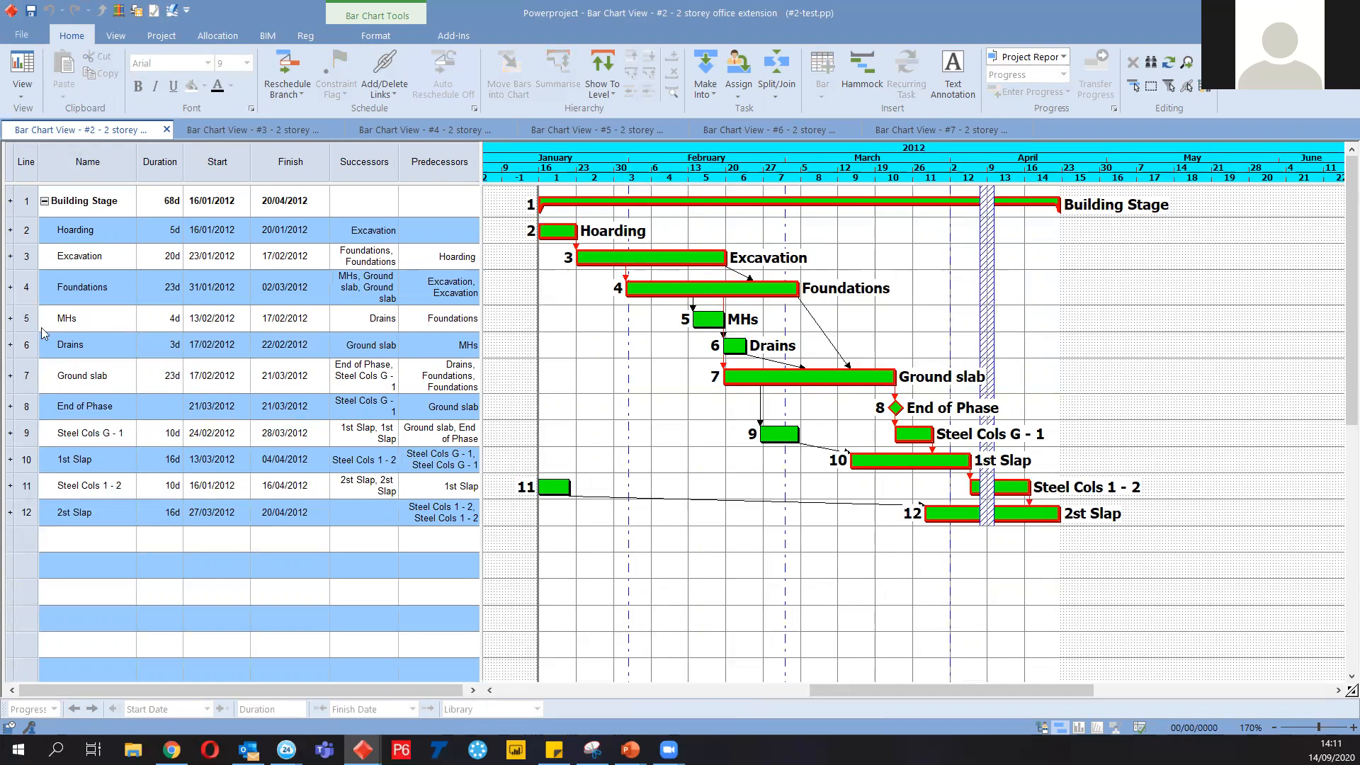
# Reveal the project tree beside the task table and widen the table area to include the Predecessors column
pyautogui.scroll(-1, 703, 386)
pyautogui.scroll(1, 703, 386)
pyautogui.press('ctrl')
pyautogui.moveTo(3, 320); pyautogui.dragTo(193, 321)
pyautogui.moveTo(484, 376); pyautogui.dragTo(663, 363)
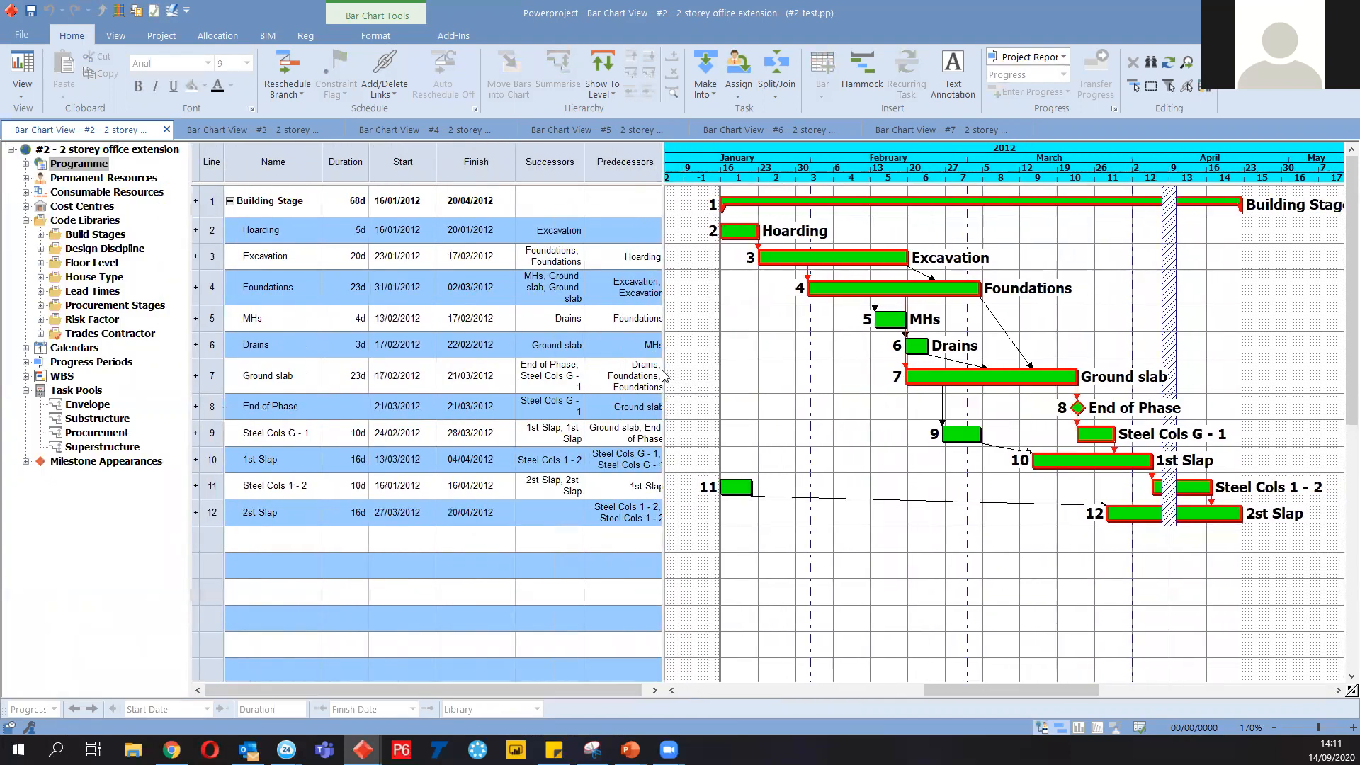
# Examine the project tree's Permanent Resources and Consumable Resources, and the Build Stages, Design Discipline and Floor Level code libraries
pyautogui.click(74, 179)
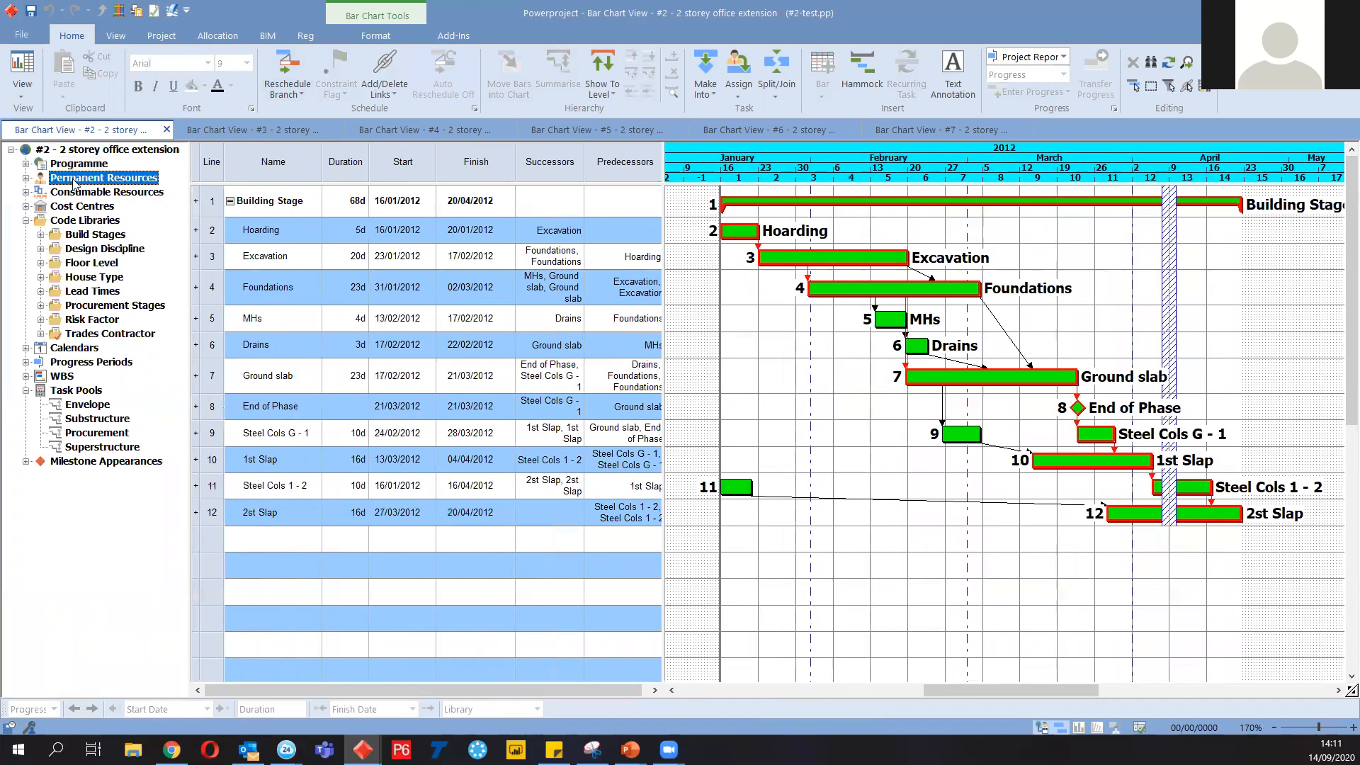
pyautogui.click(26, 177)
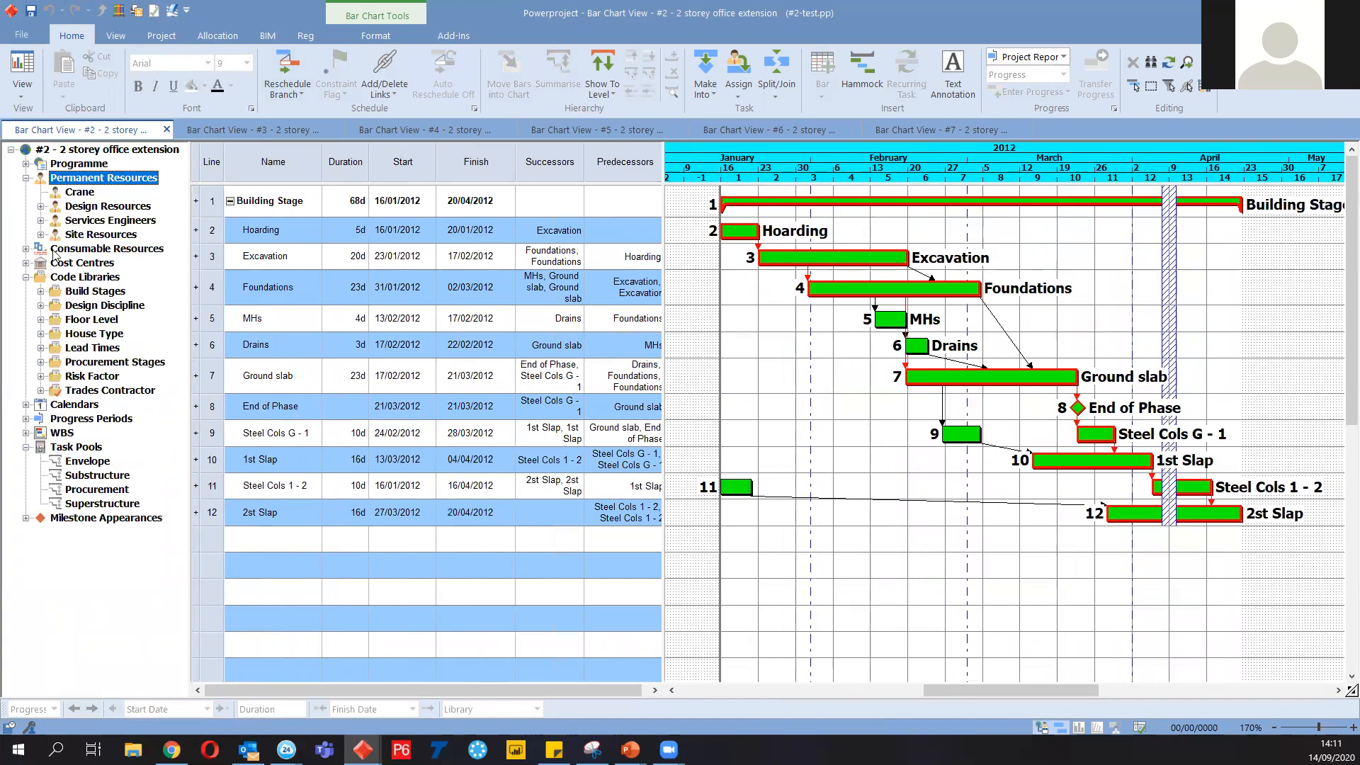
pyautogui.click(26, 249)
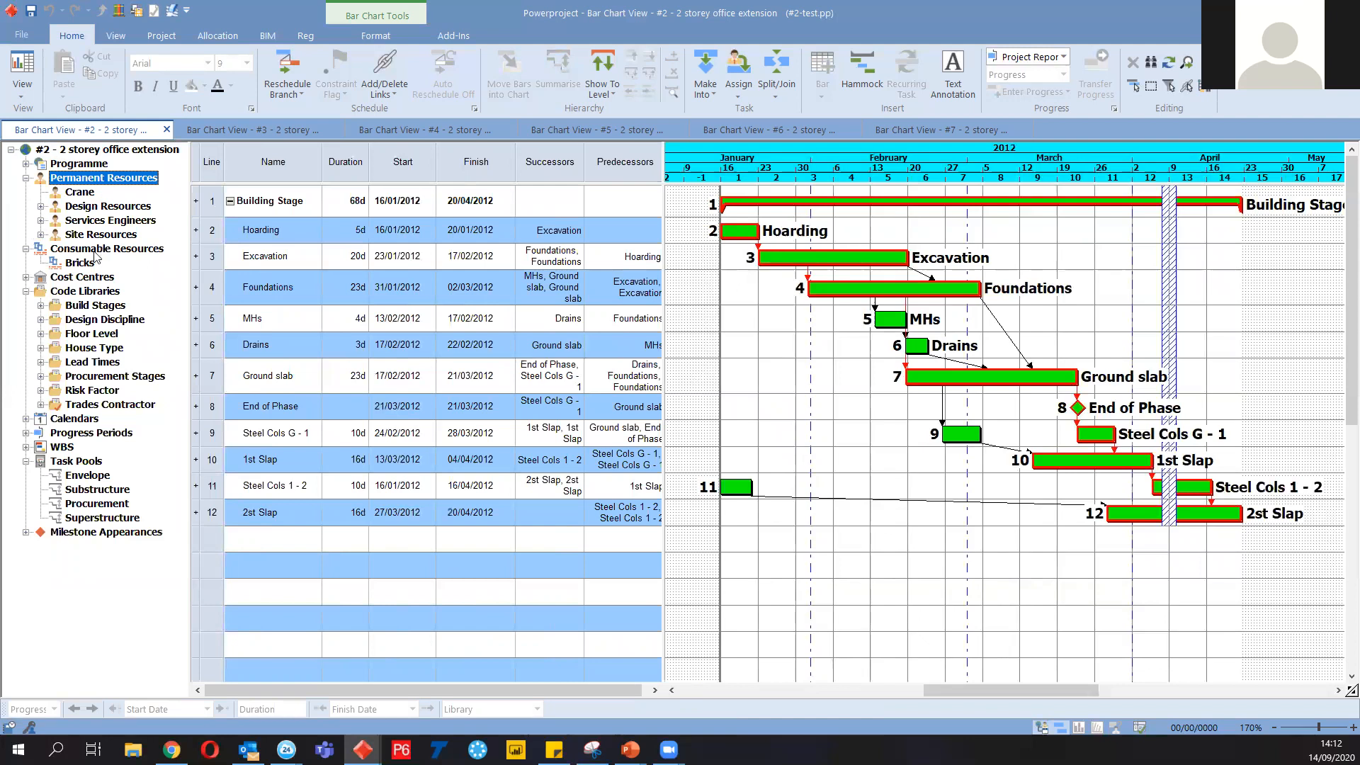
pyautogui.click(41, 305)
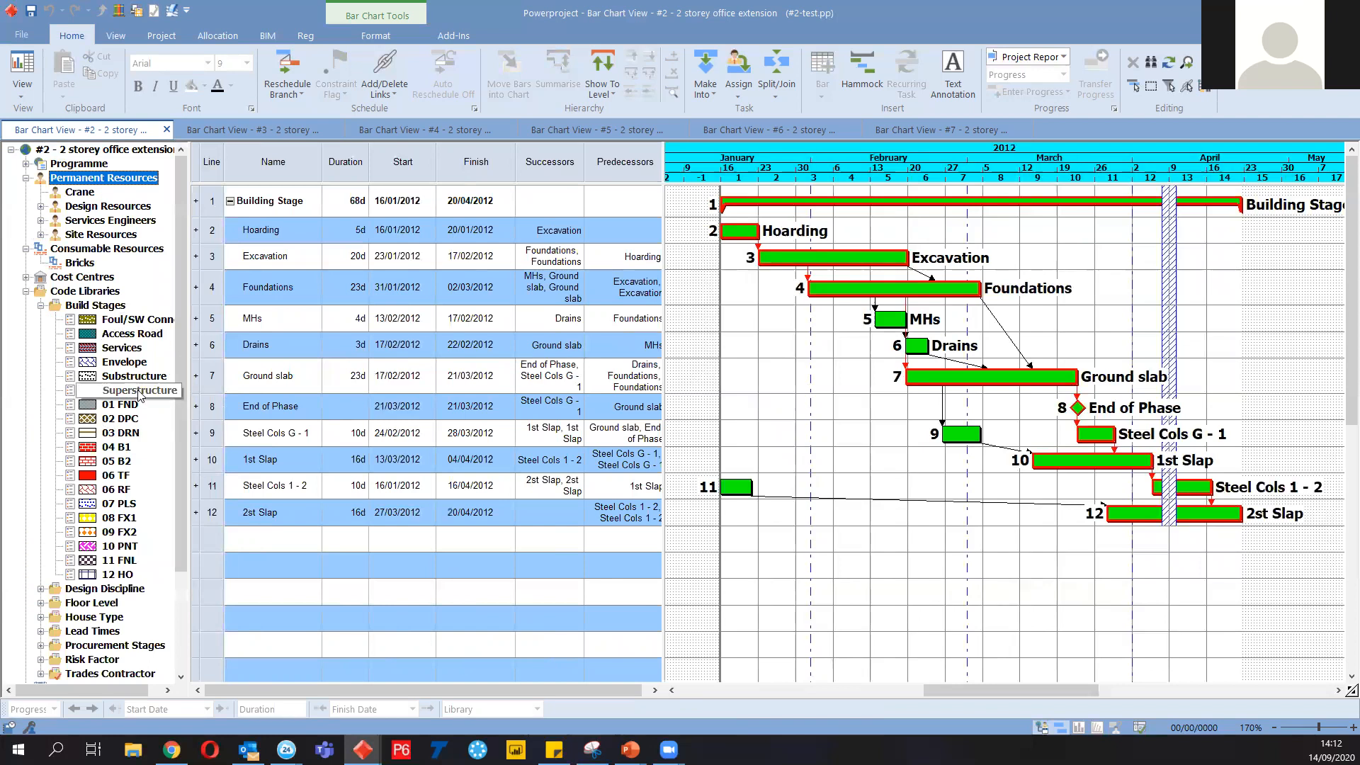
pyautogui.click(41, 305)
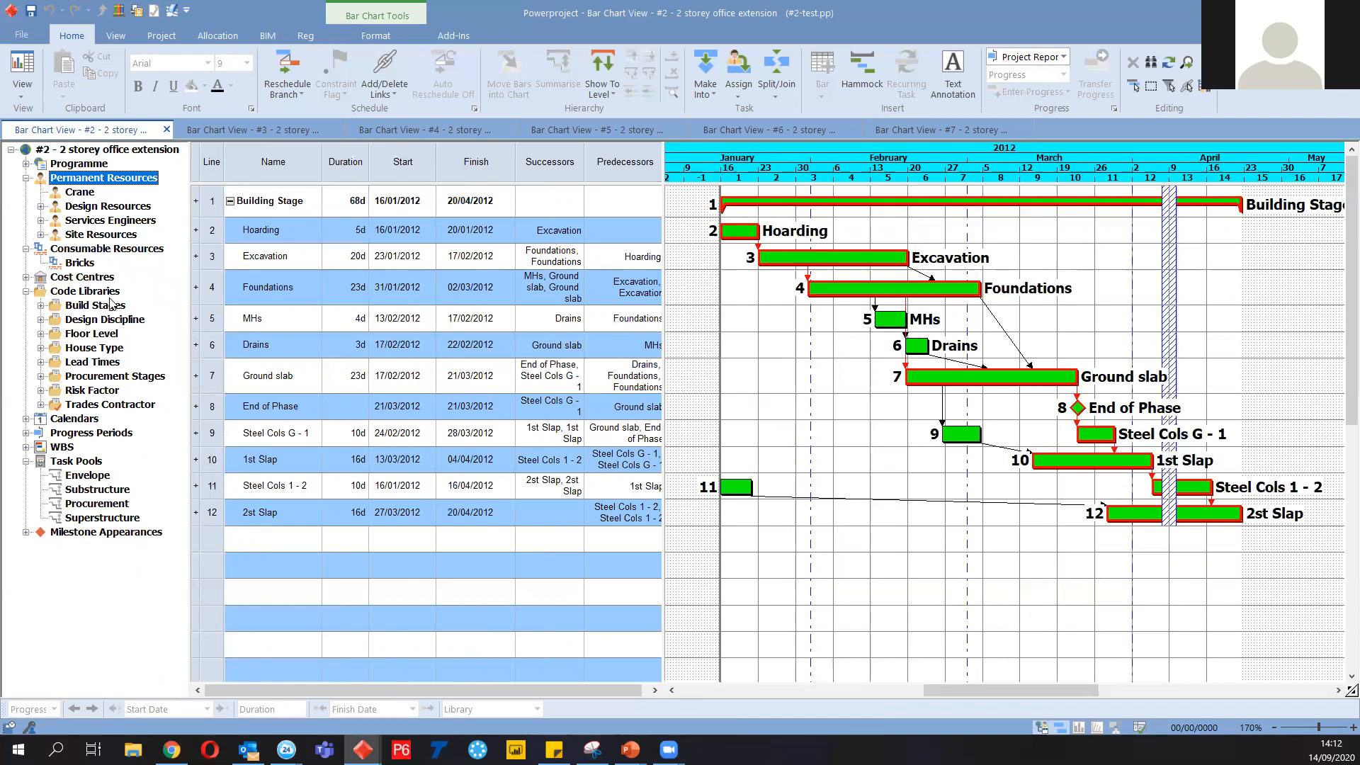
pyautogui.click(41, 319)
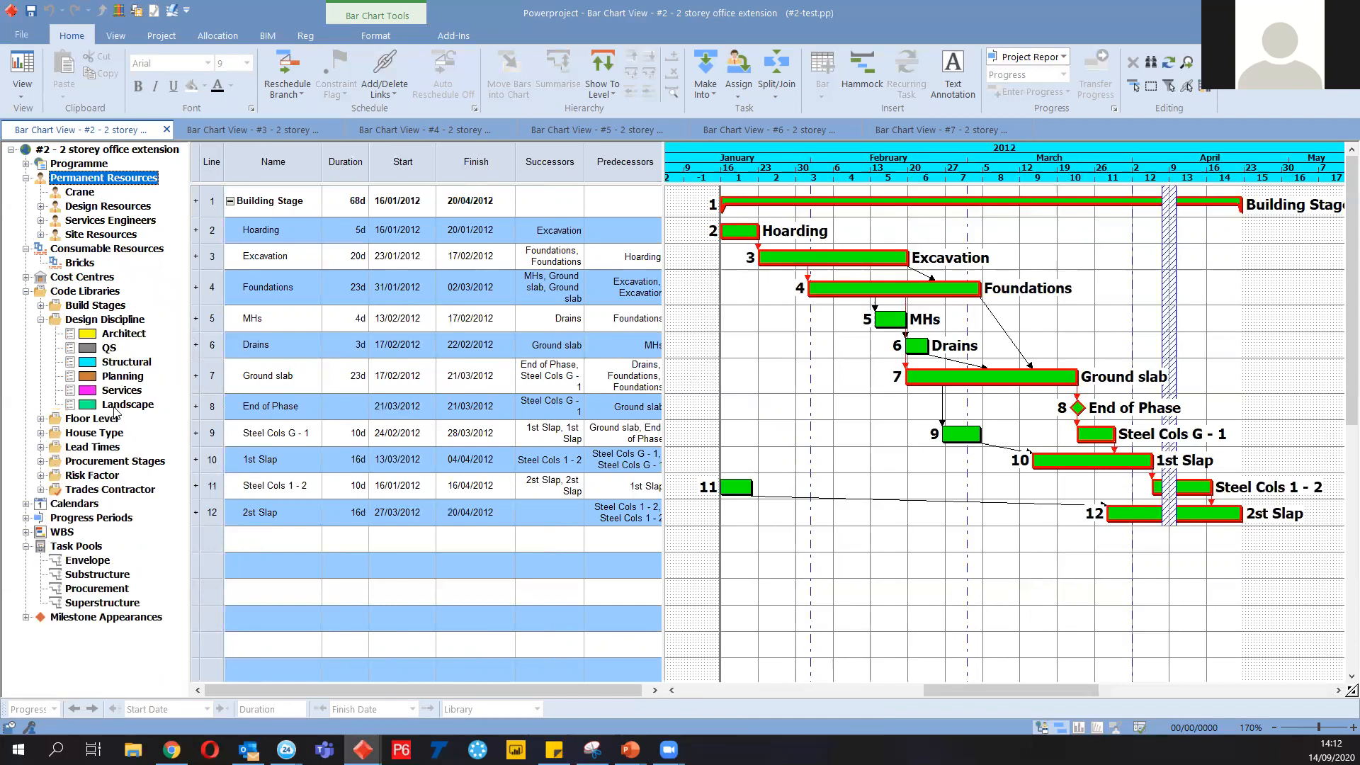
pyautogui.click(41, 419)
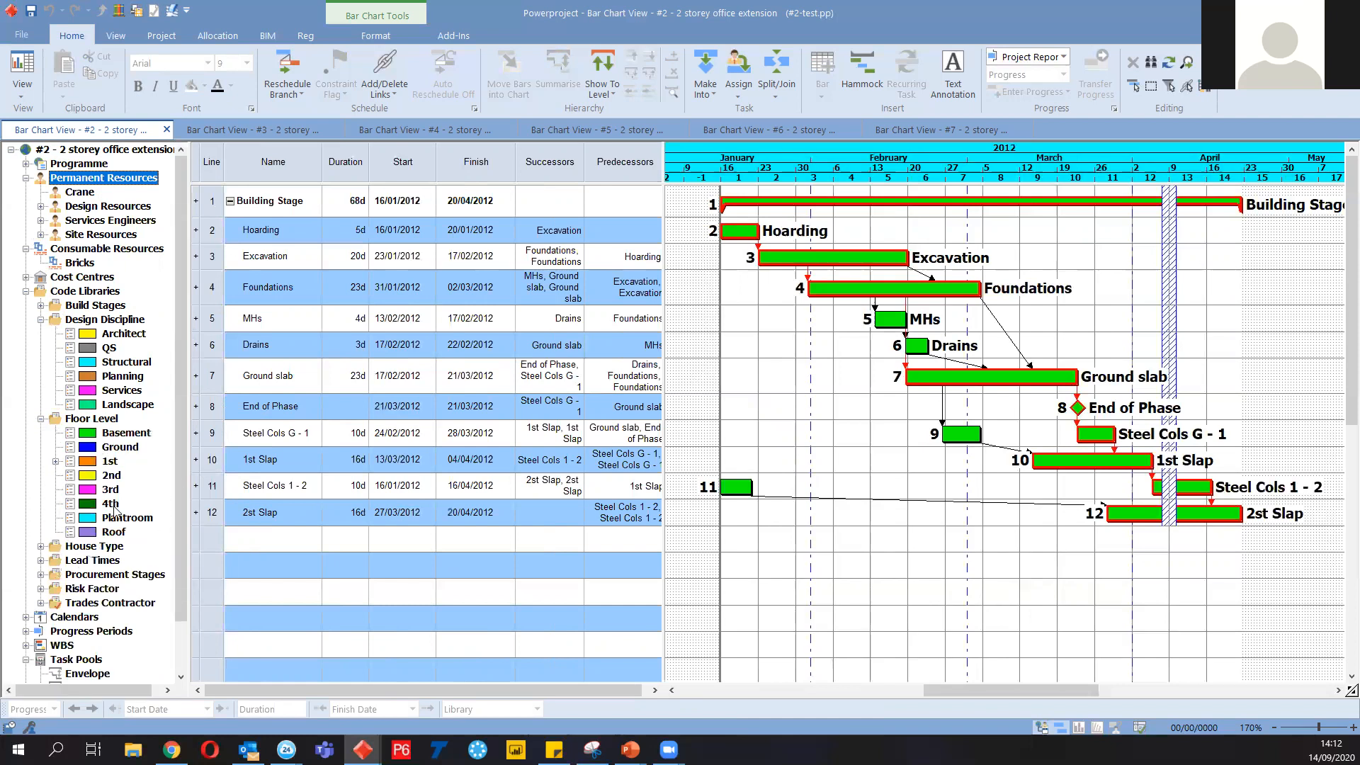
# Collapse the Floor Level and Design Discipline libraries and examine the project tree's Calendars, Progress Periods and Task Pools
pyautogui.click(41, 419)
pyautogui.rightClick(82, 421)
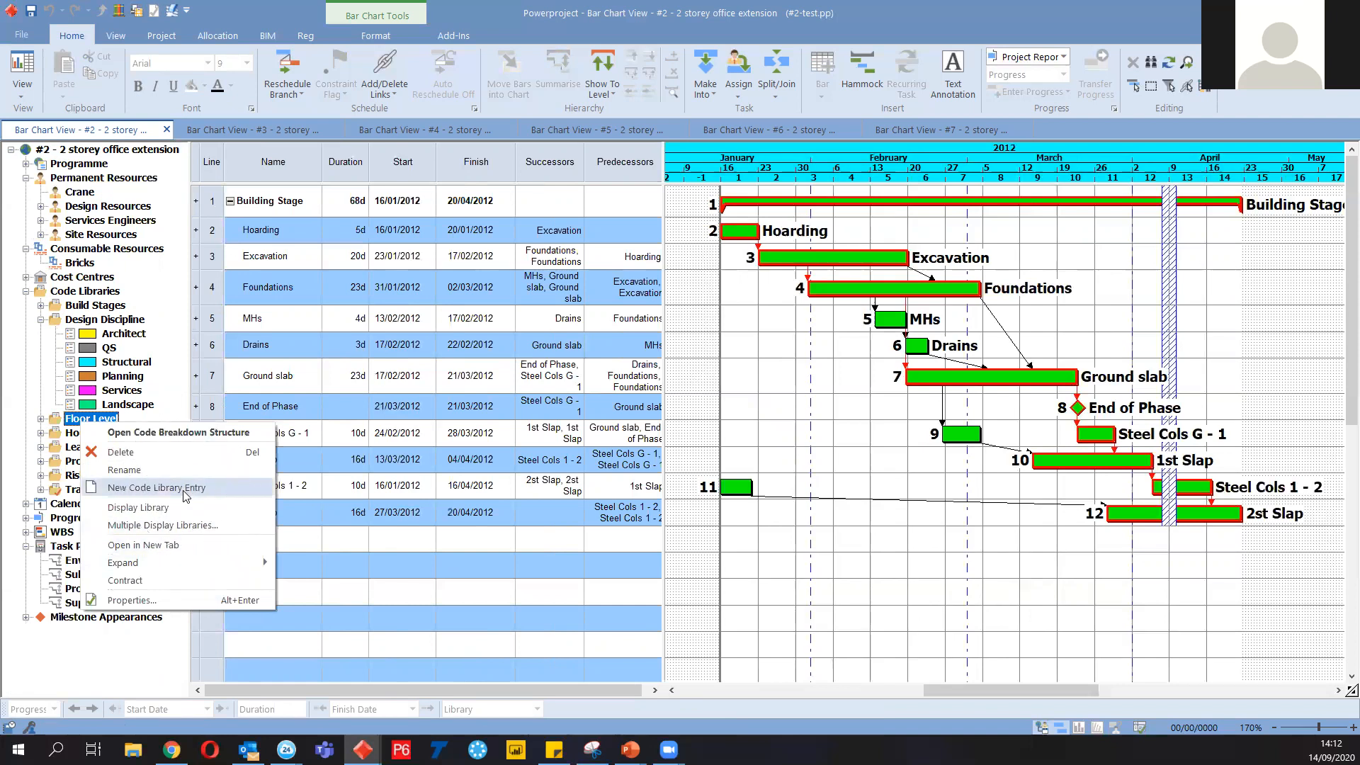
pyautogui.click(99, 625)
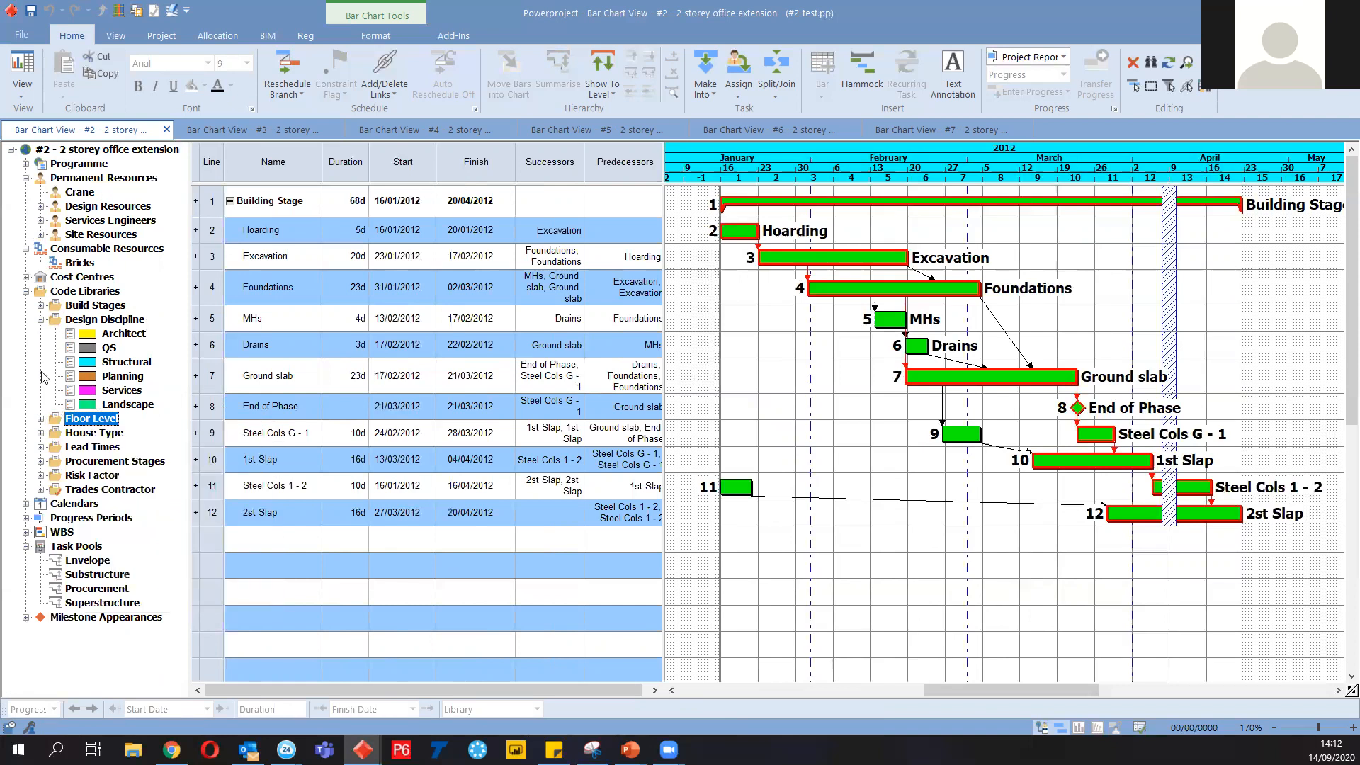
pyautogui.click(41, 320)
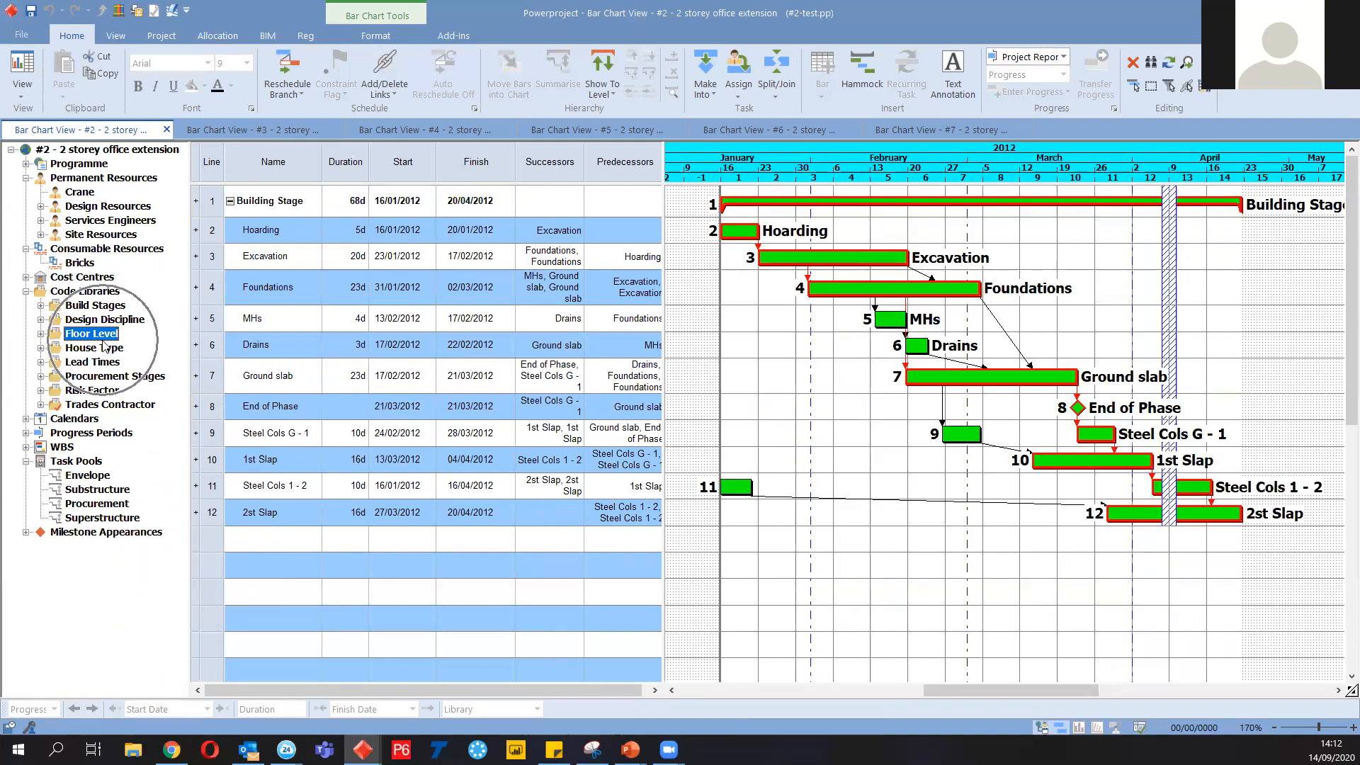
pyautogui.click(26, 419)
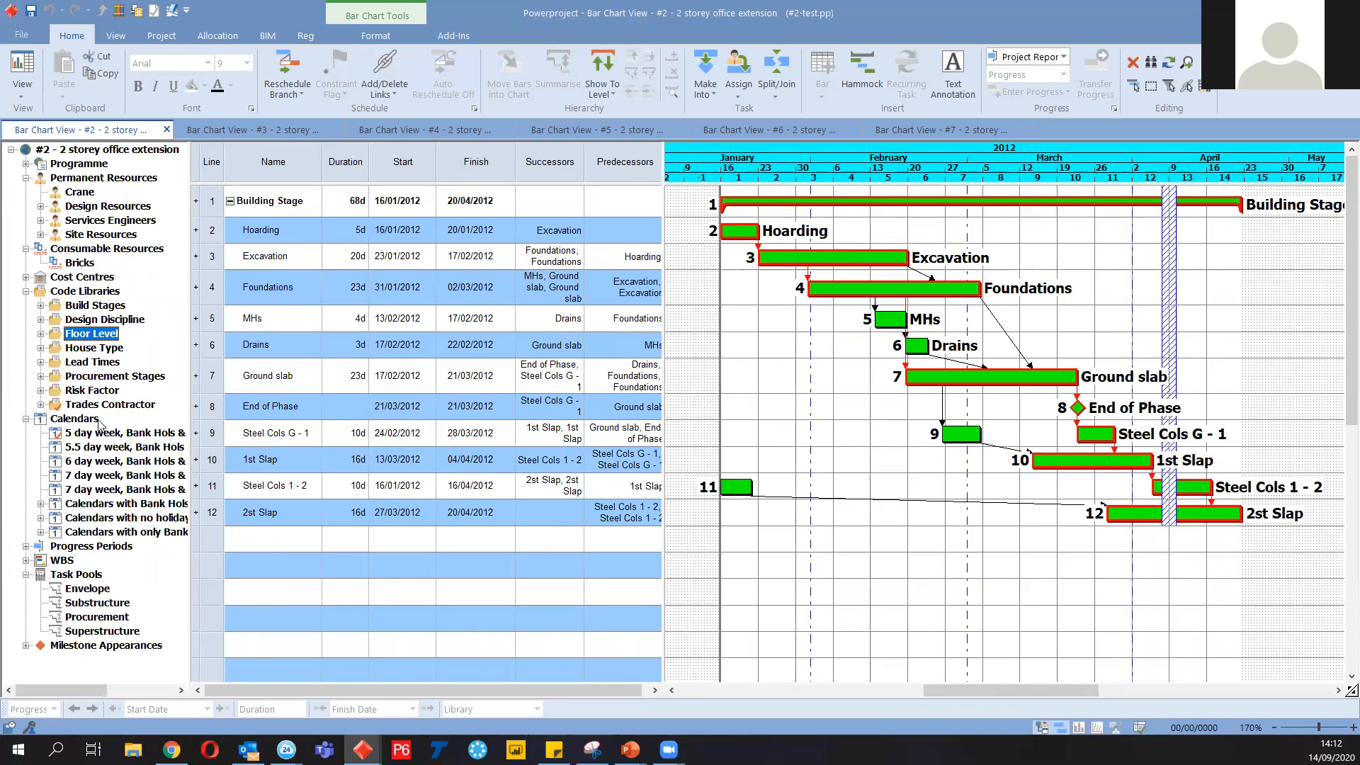
pyautogui.click(26, 420)
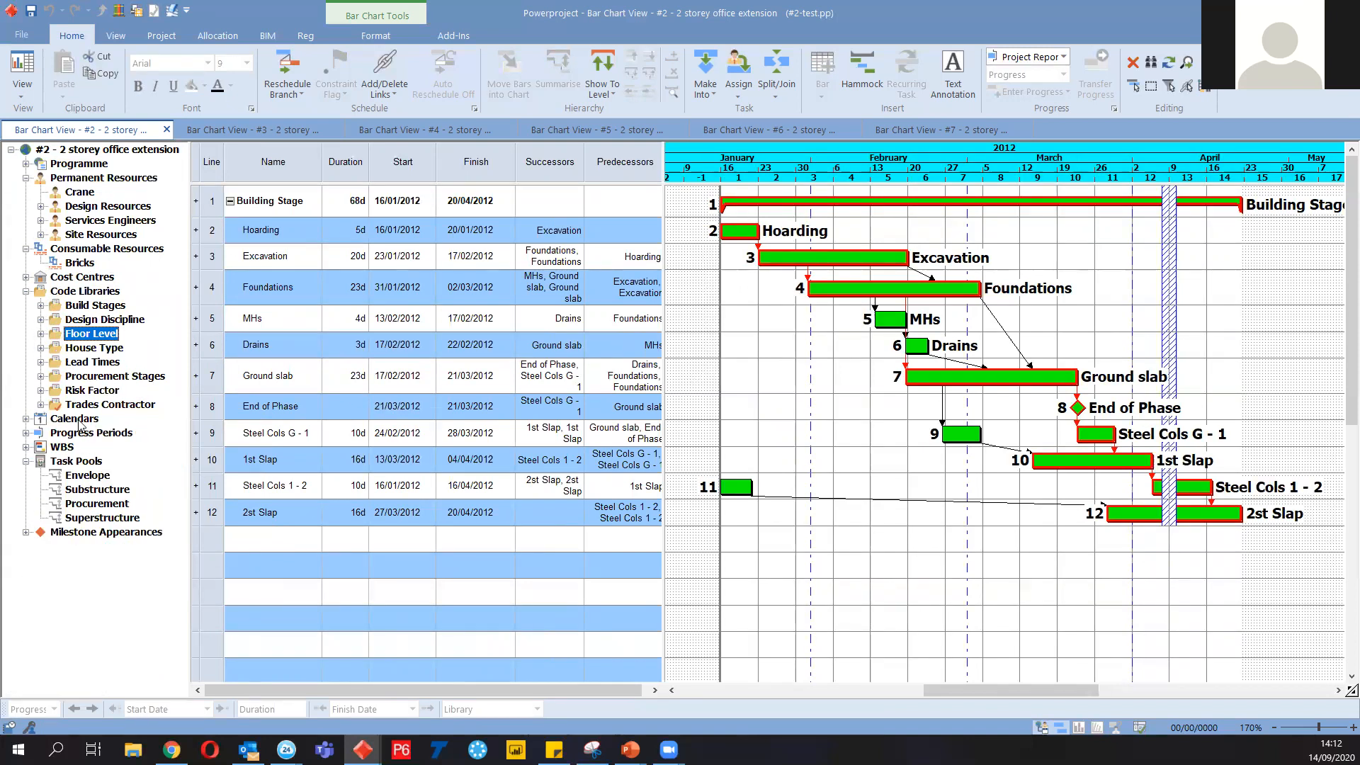
pyautogui.click(26, 433)
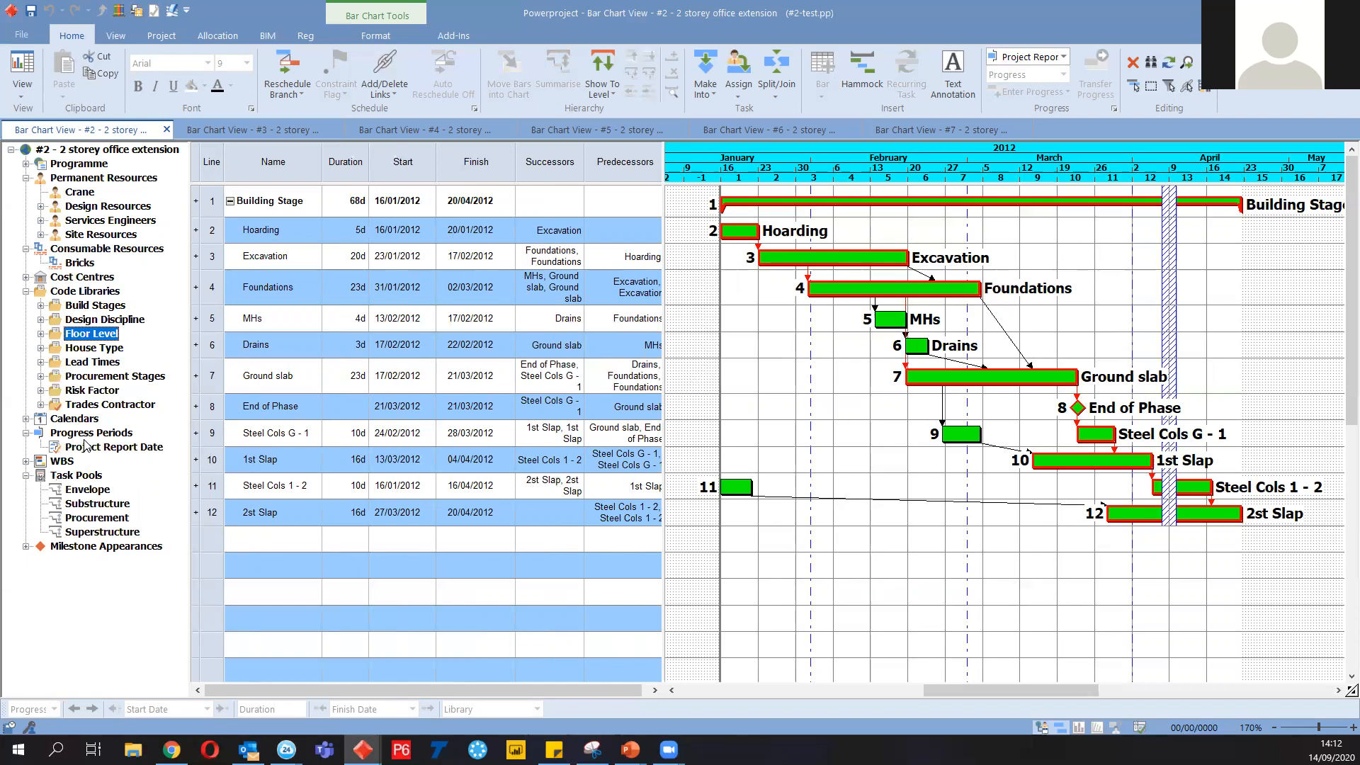
pyautogui.click(26, 476)
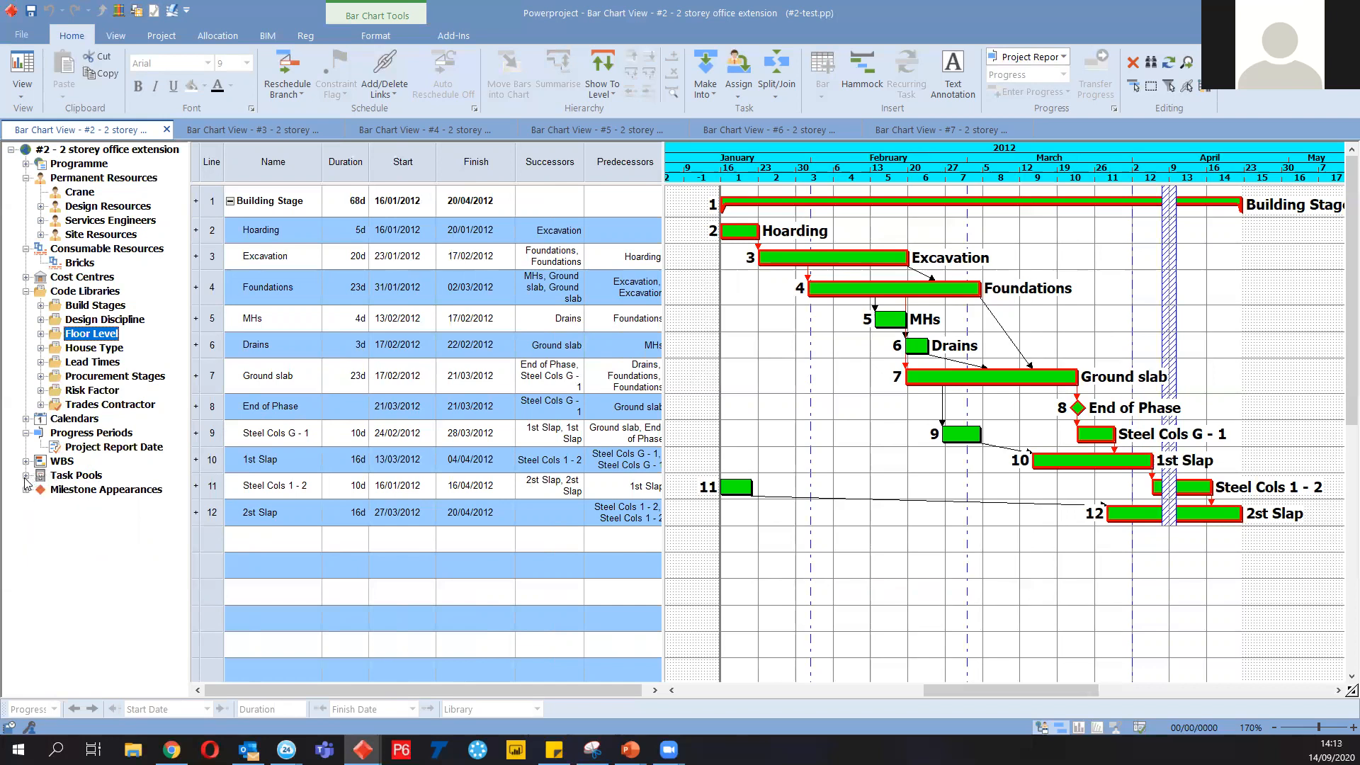
pyautogui.click(26, 477)
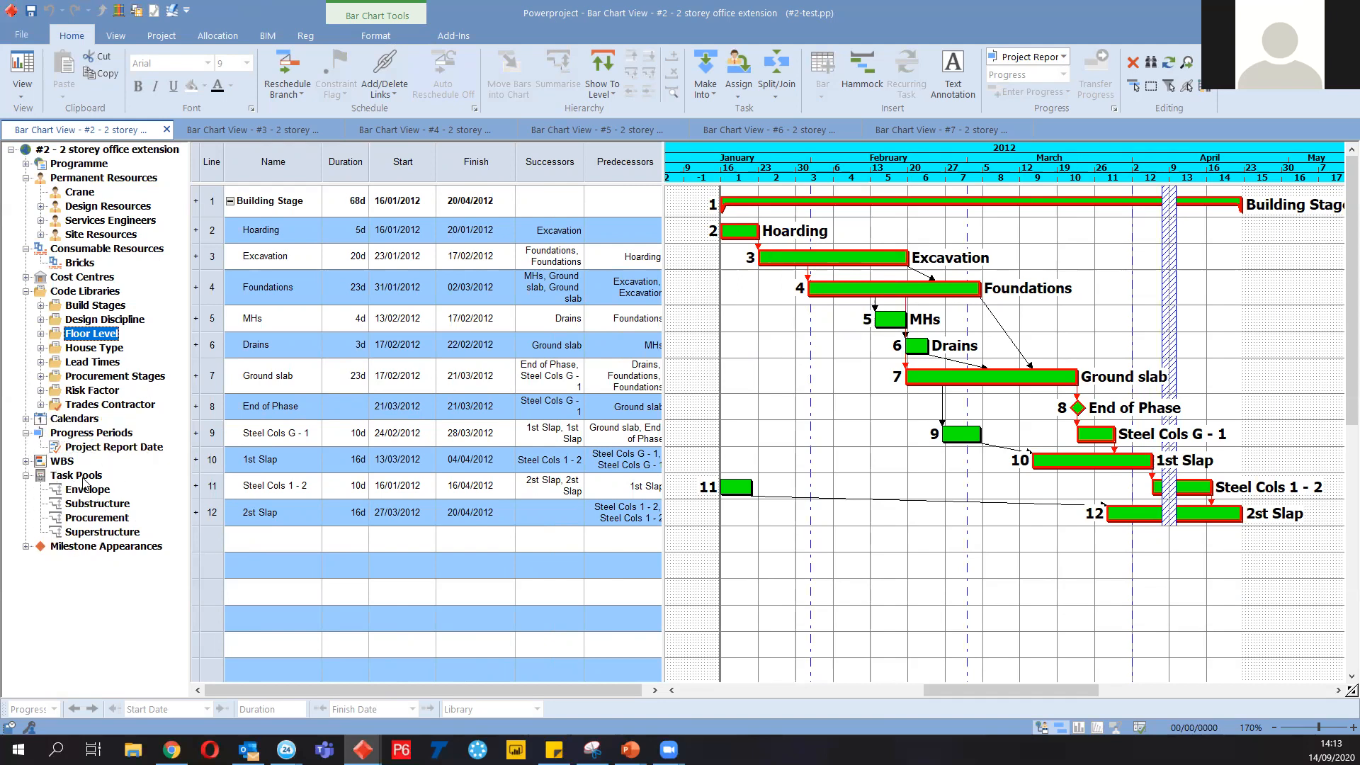
# Remove the Successors and Predecessors columns from the task table and narrow the table area to end at the Finish column
pyautogui.moveTo(551, 163); pyautogui.dragTo(623, 164)
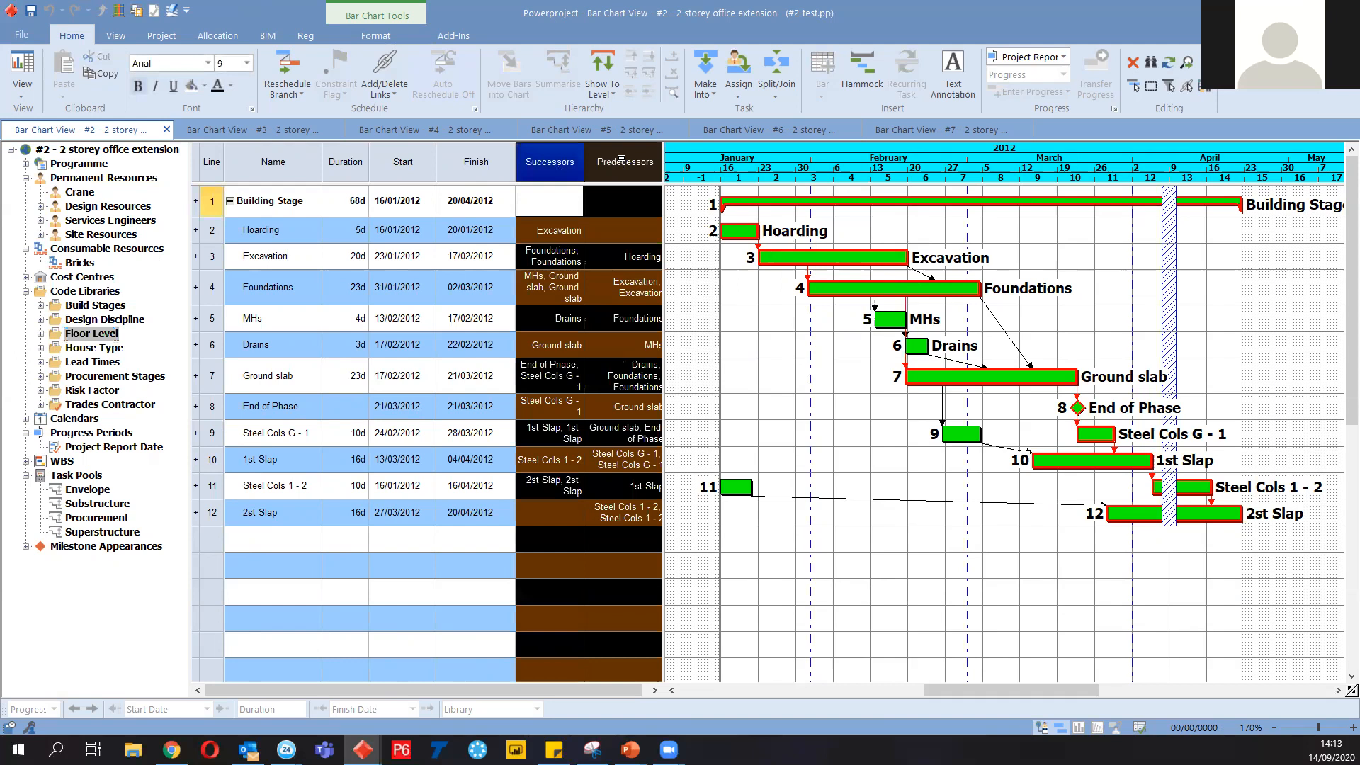
pyautogui.press('Delete')
pyautogui.moveTo(663, 306); pyautogui.dragTo(515, 341)
# Draw a new task bar two rows below 2st Slap, adjusted to start on 23/01/2012 and finish on 08/02/2012
pyautogui.scroll(-4, 586, 325)
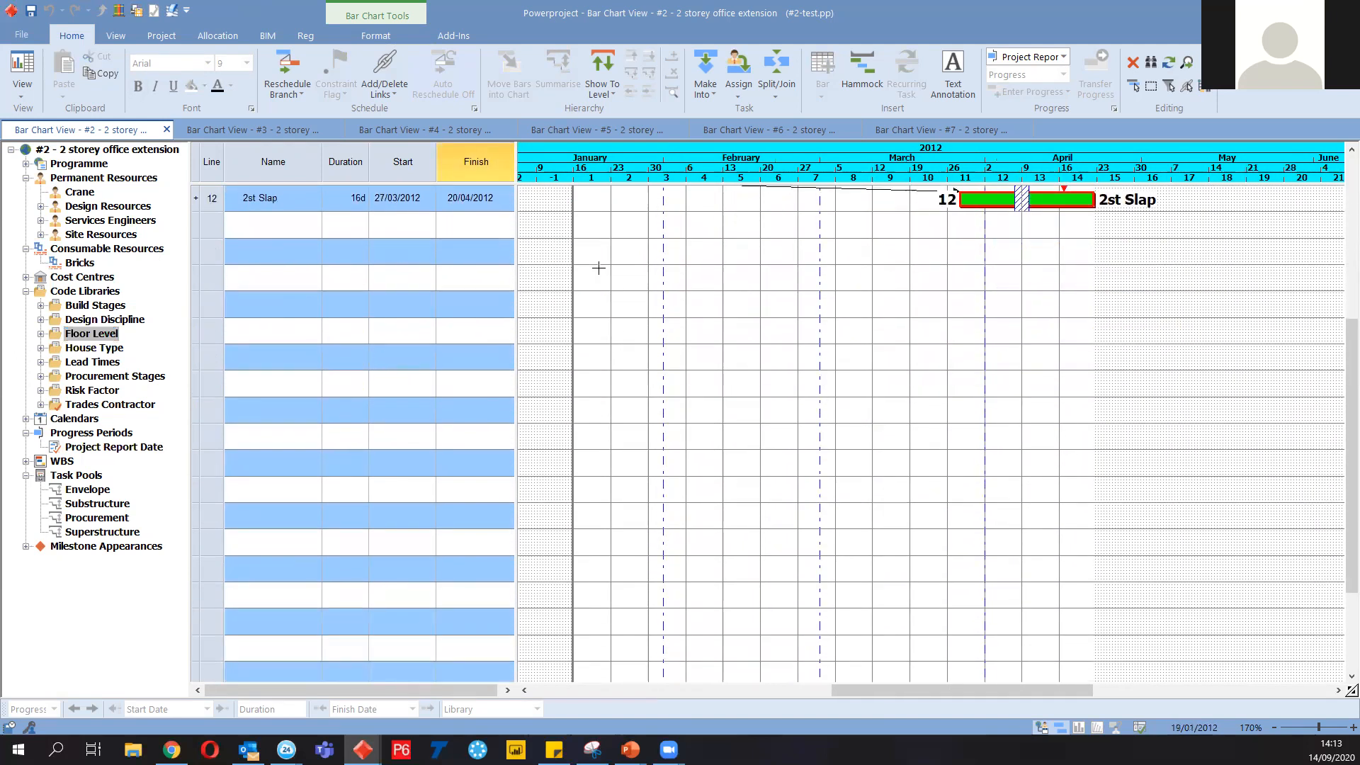
pyautogui.scroll(1, 598, 269)
pyautogui.moveTo(602, 275); pyautogui.dragTo(709, 279)
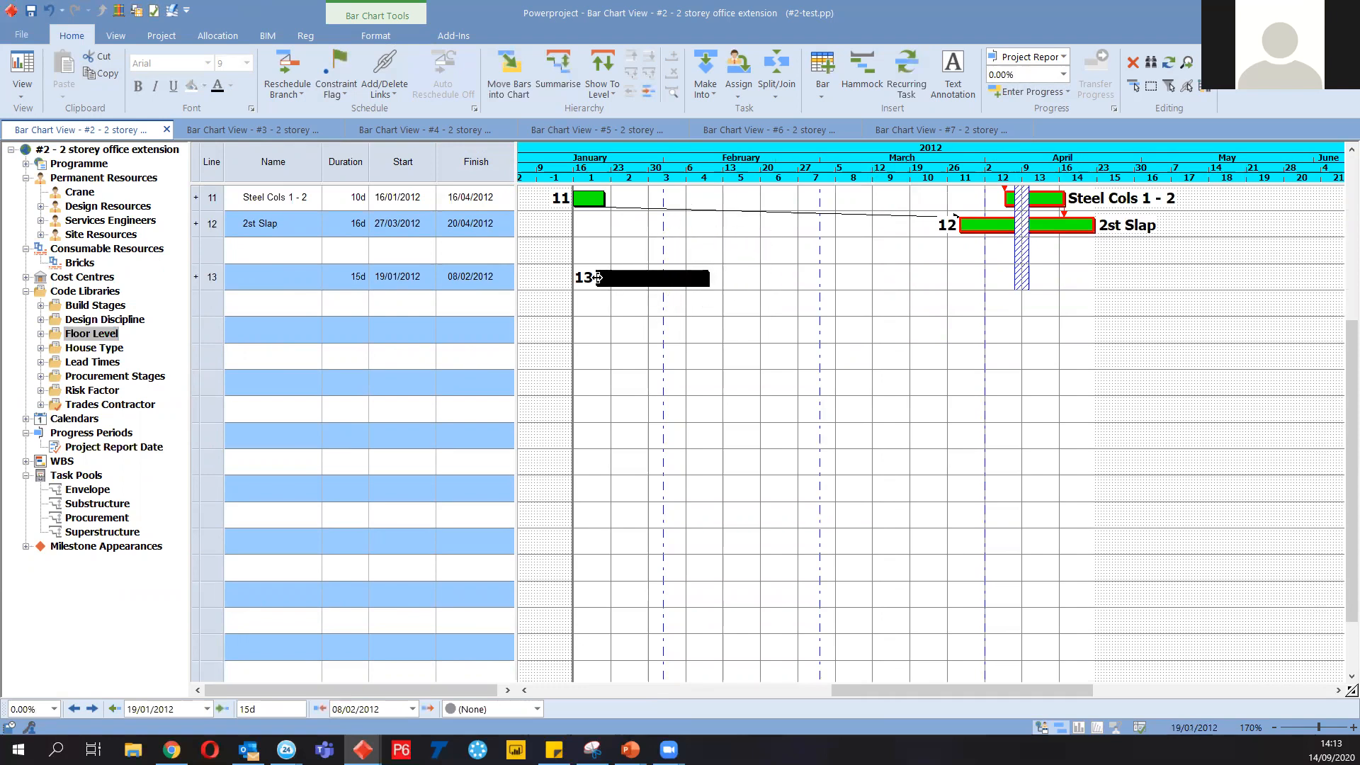
pyautogui.moveTo(596, 277)
pyautogui.mouseDown()
pyautogui.moveTo(646, 291)
pyautogui.moveTo(597, 292)
pyautogui.moveTo(611, 278)
pyautogui.mouseUp()
pyautogui.click(363, 276)
pyautogui.click(679, 325)
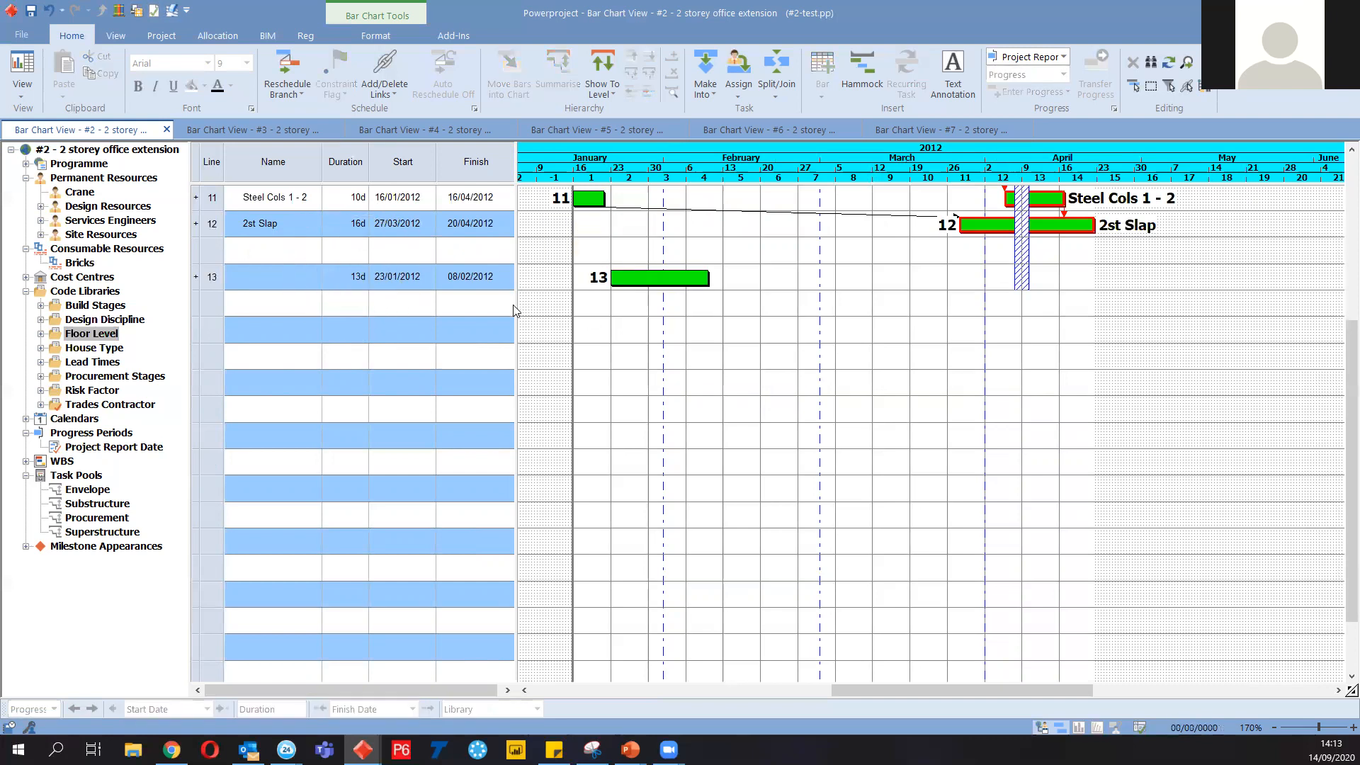
pyautogui.moveTo(522, 299); pyautogui.dragTo(517, 299)
# Name the new task Project Start and set its duration to 0 so that it is a milestone
pyautogui.click(275, 277)
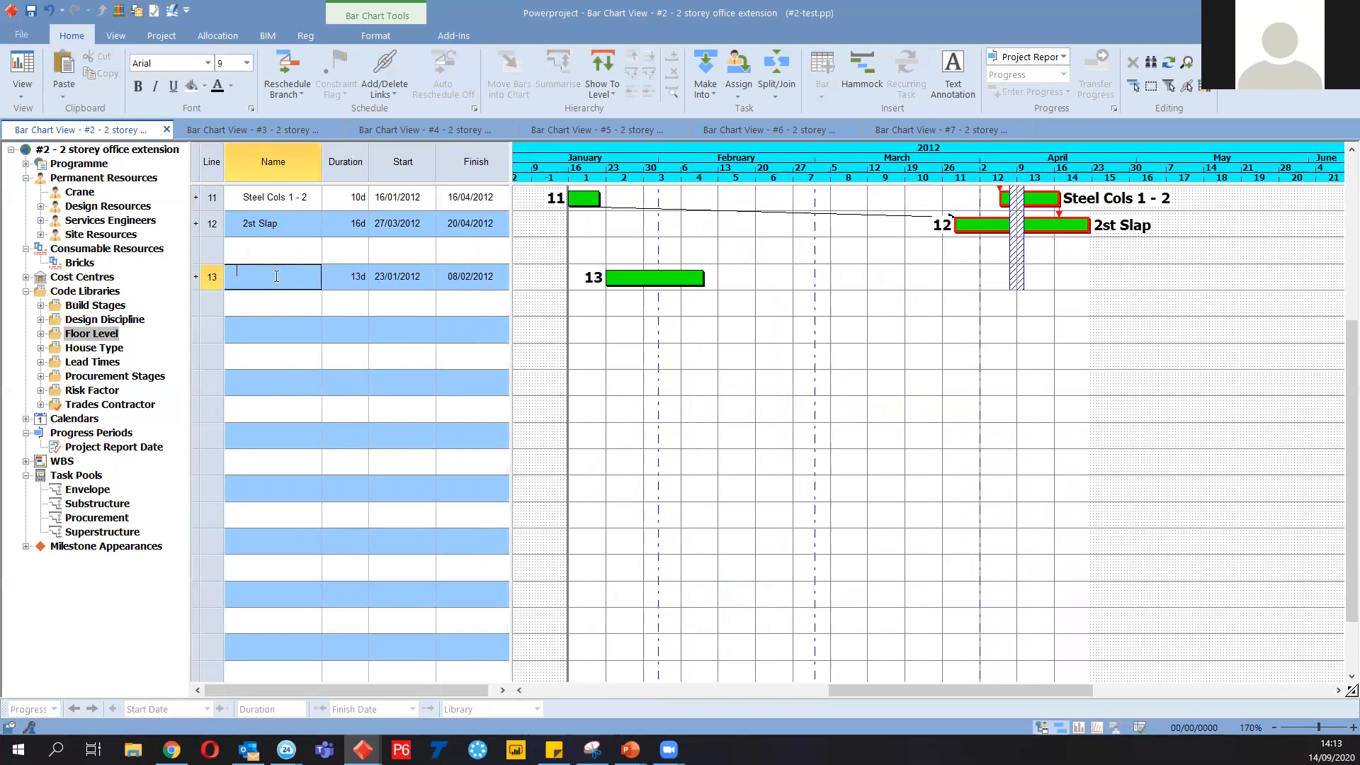
pyautogui.write('Project Start')
pyautogui.press('Return')
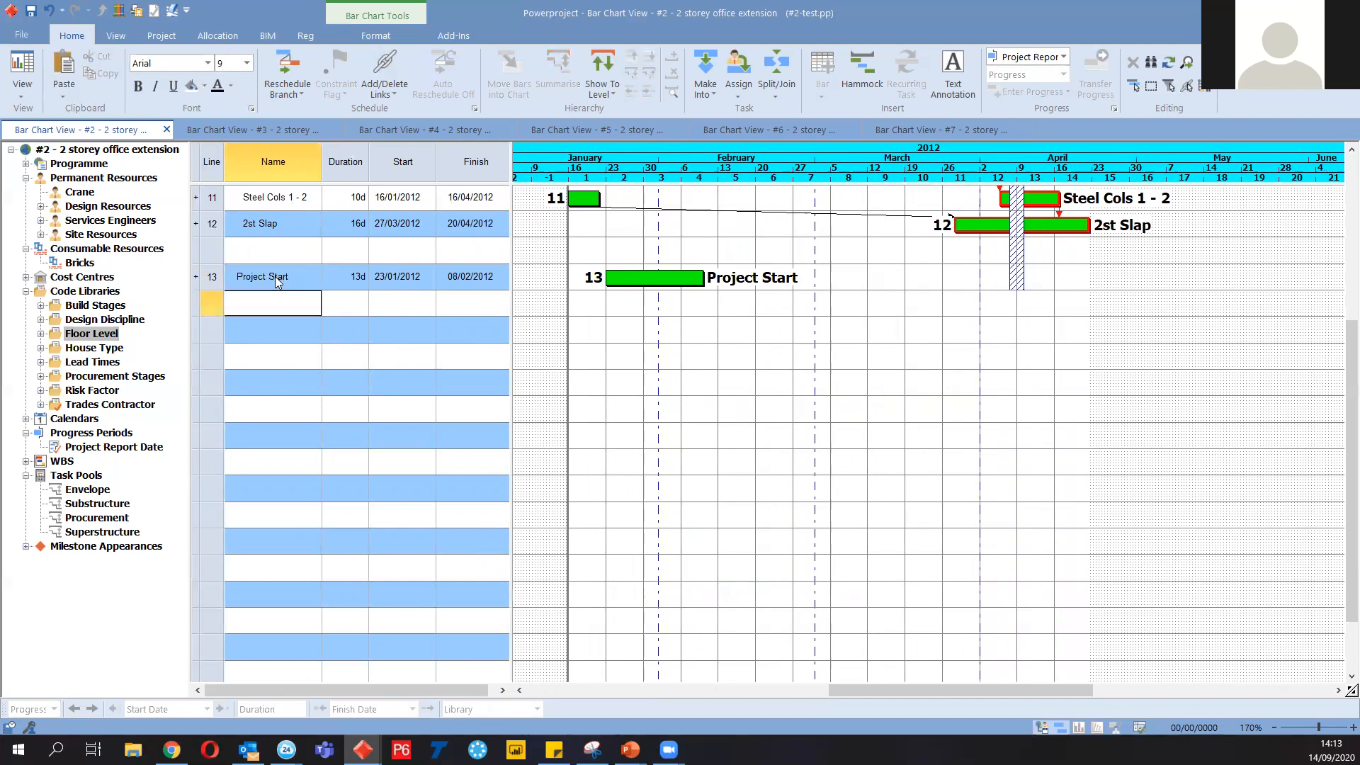
pyautogui.rightClick(653, 283)
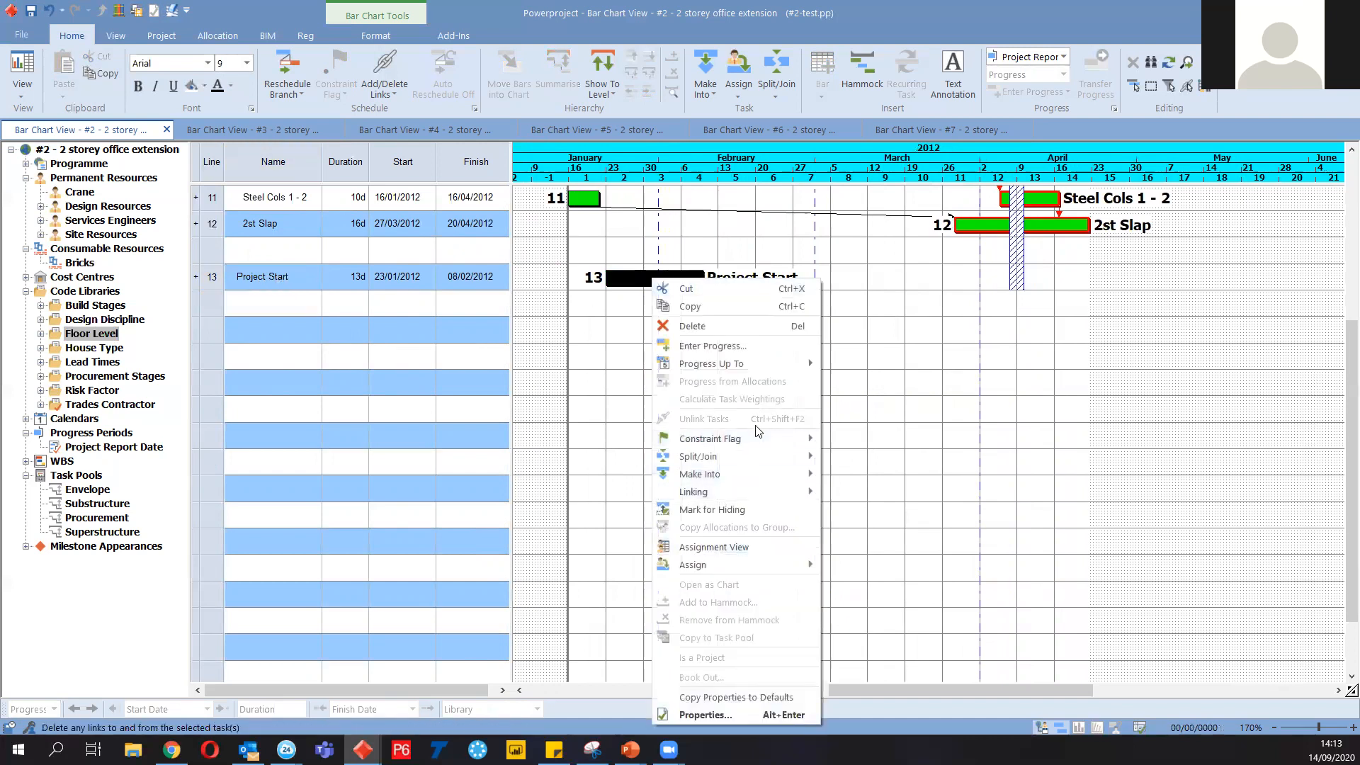
pyautogui.click(869, 336)
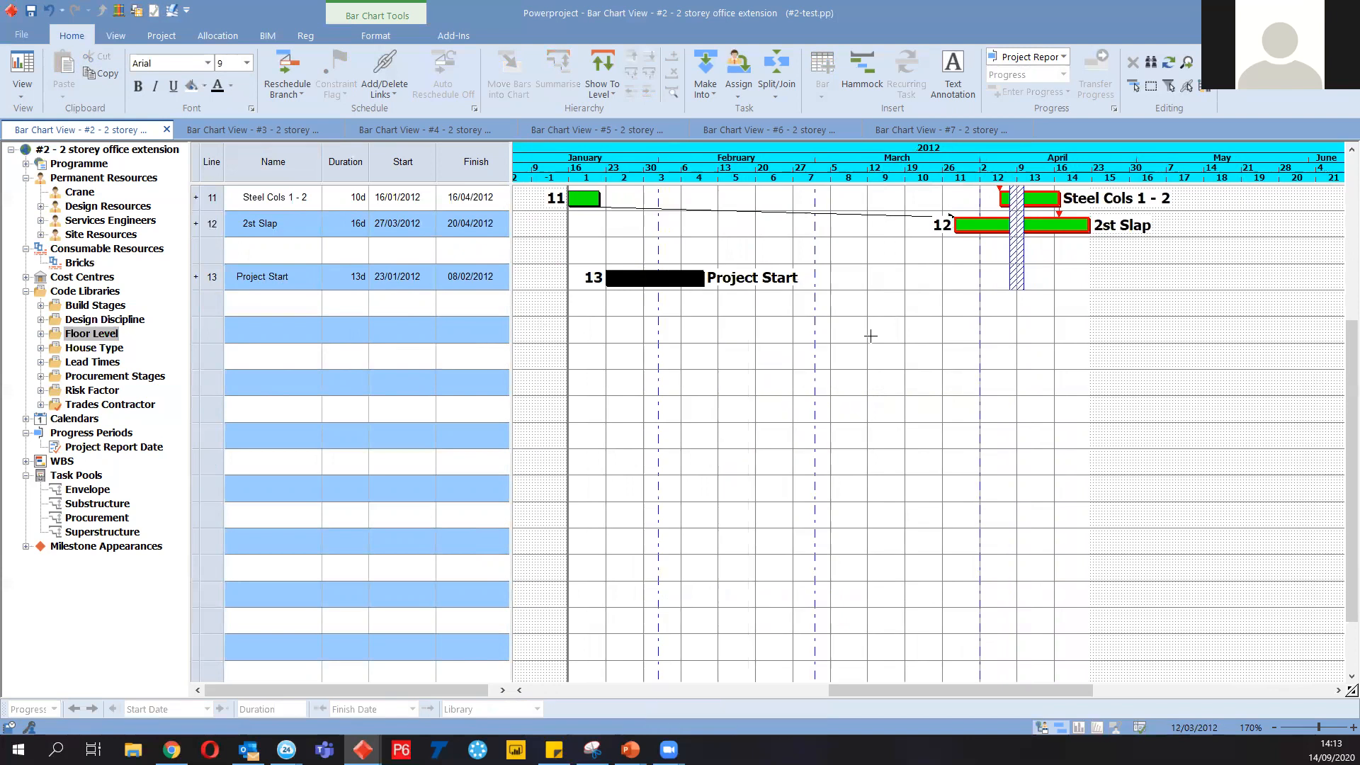
pyautogui.doubleClick(344, 287)
pyautogui.write('0')
pyautogui.press('Return')
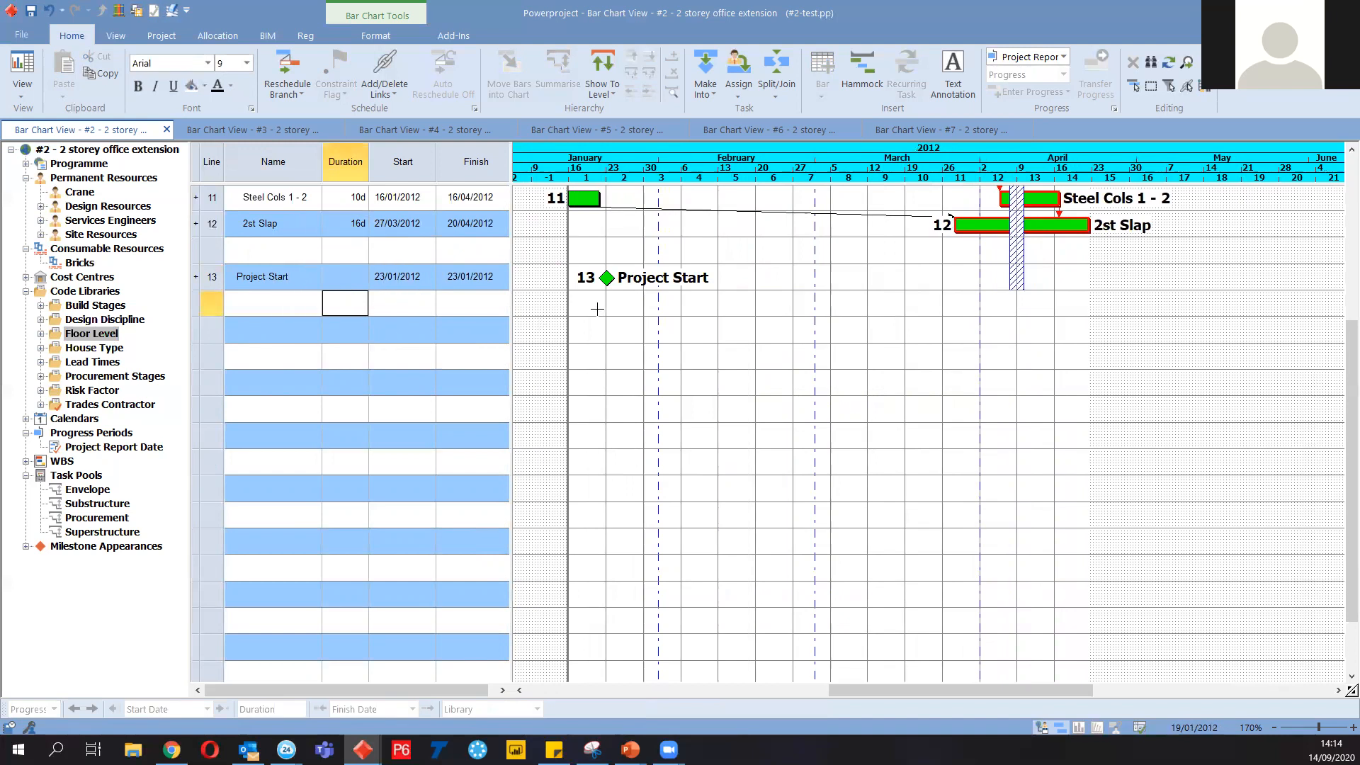
# Draw a task bar starting 25/01/2012 directly below Project Start, name it Excavation and set its duration to 20d
pyautogui.moveTo(623, 306); pyautogui.dragTo(742, 306)
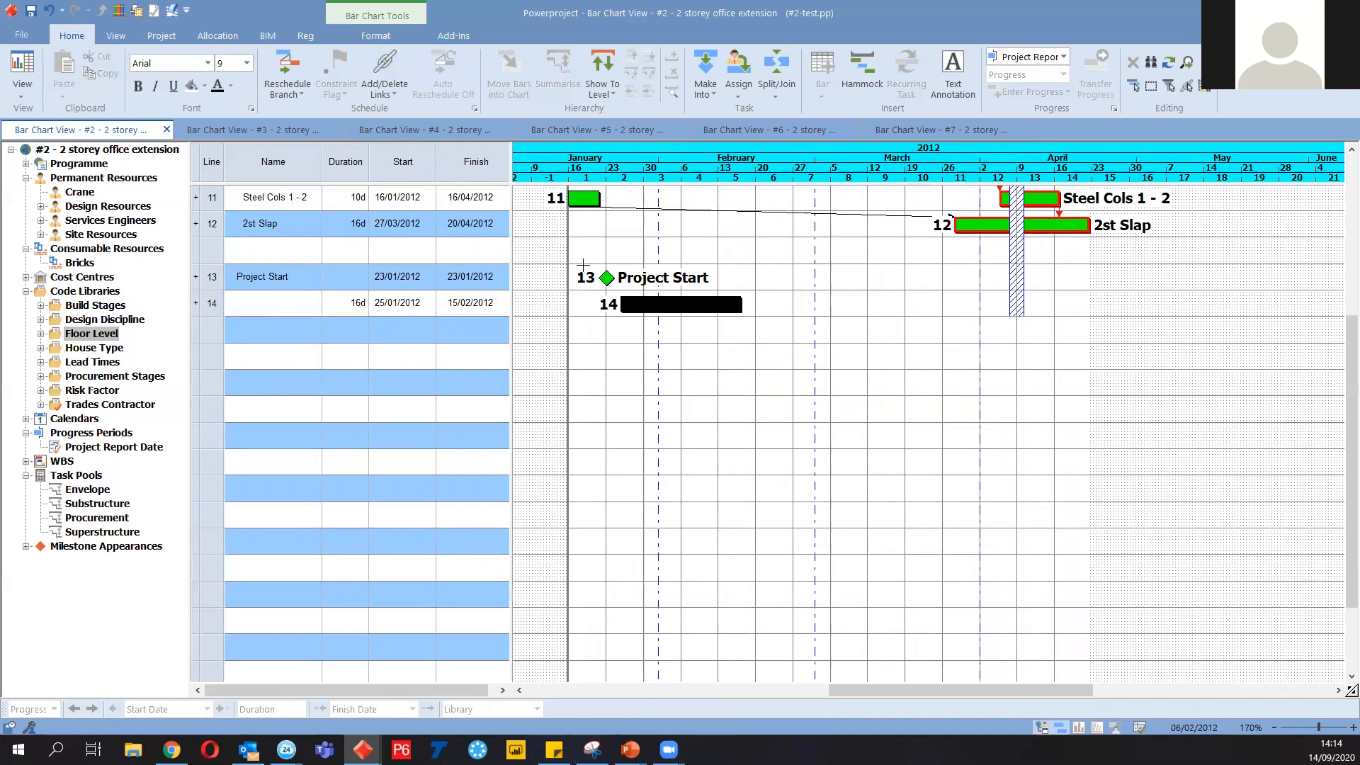
pyautogui.click(294, 309)
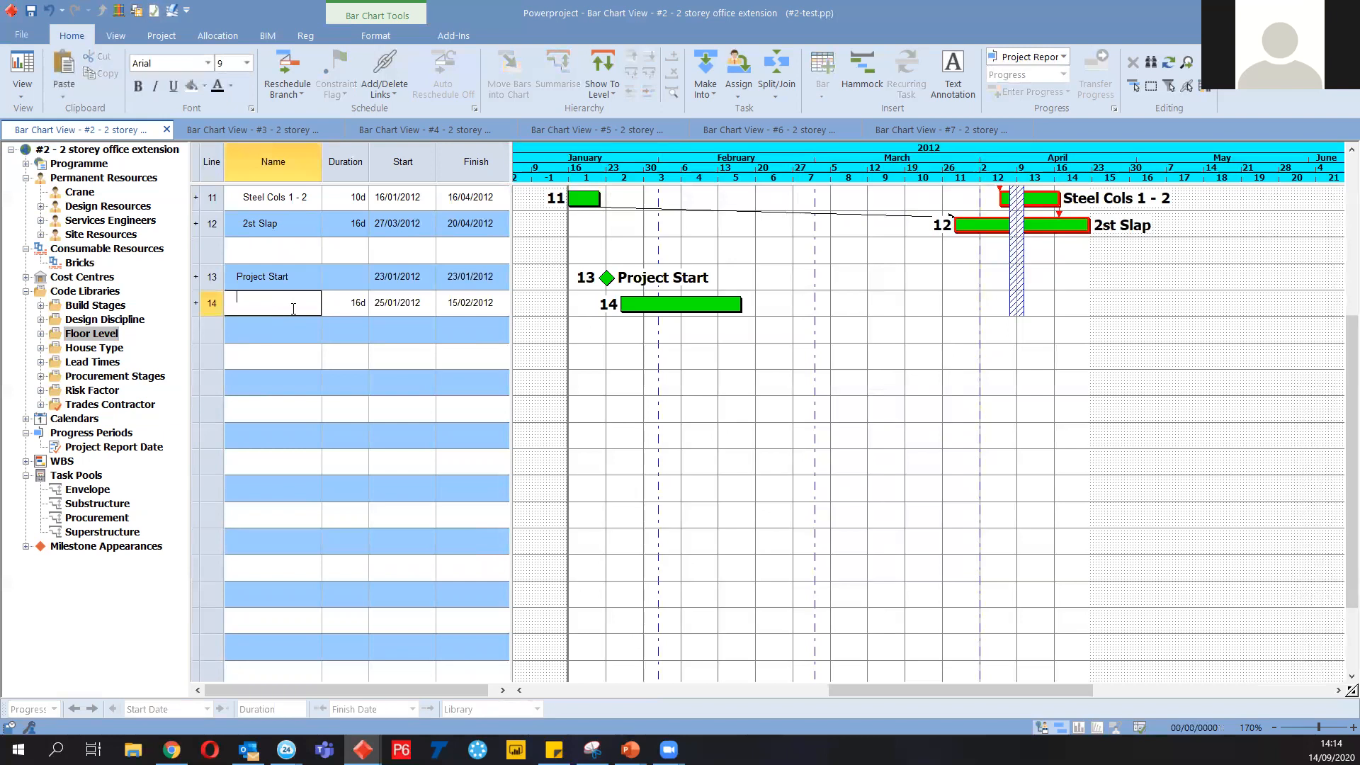
pyautogui.write('Excavation')
pyautogui.click(348, 302)
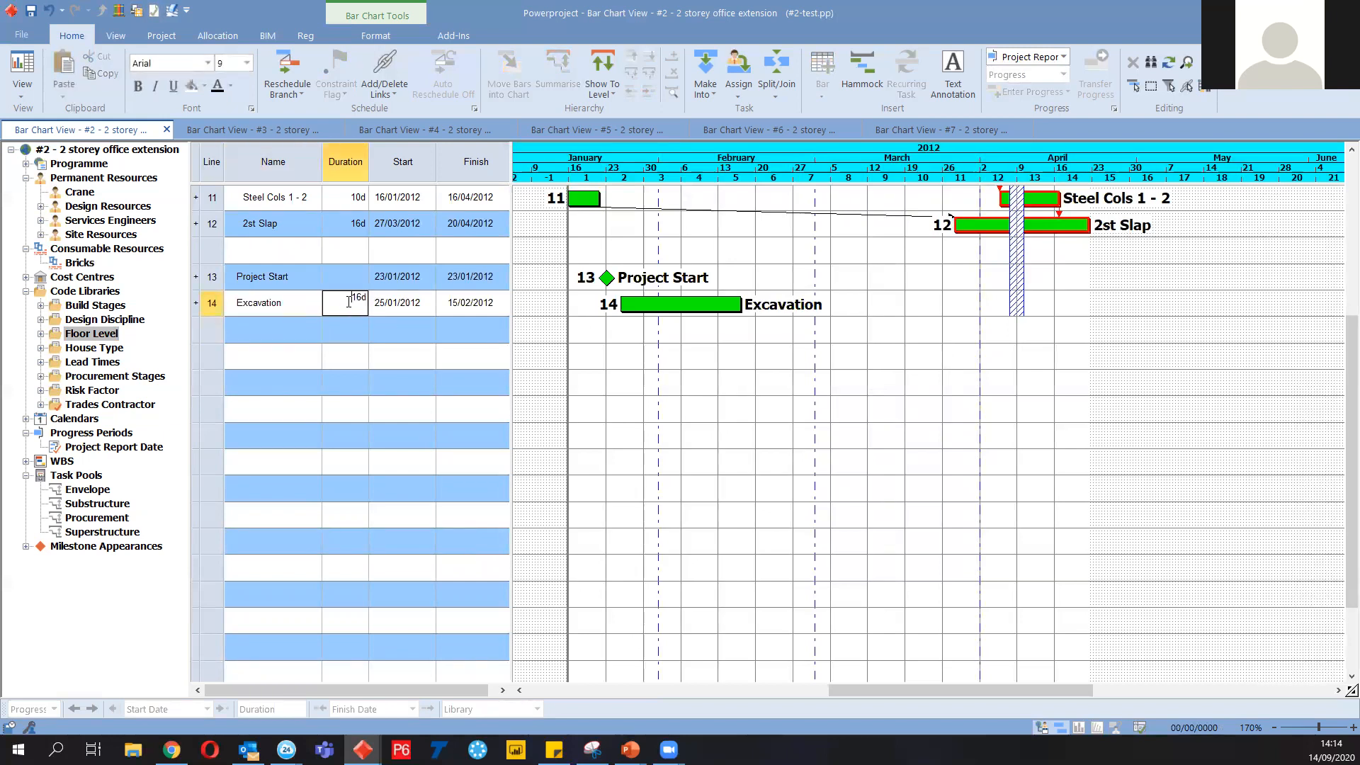
pyautogui.write('20d')
pyautogui.press('Return')
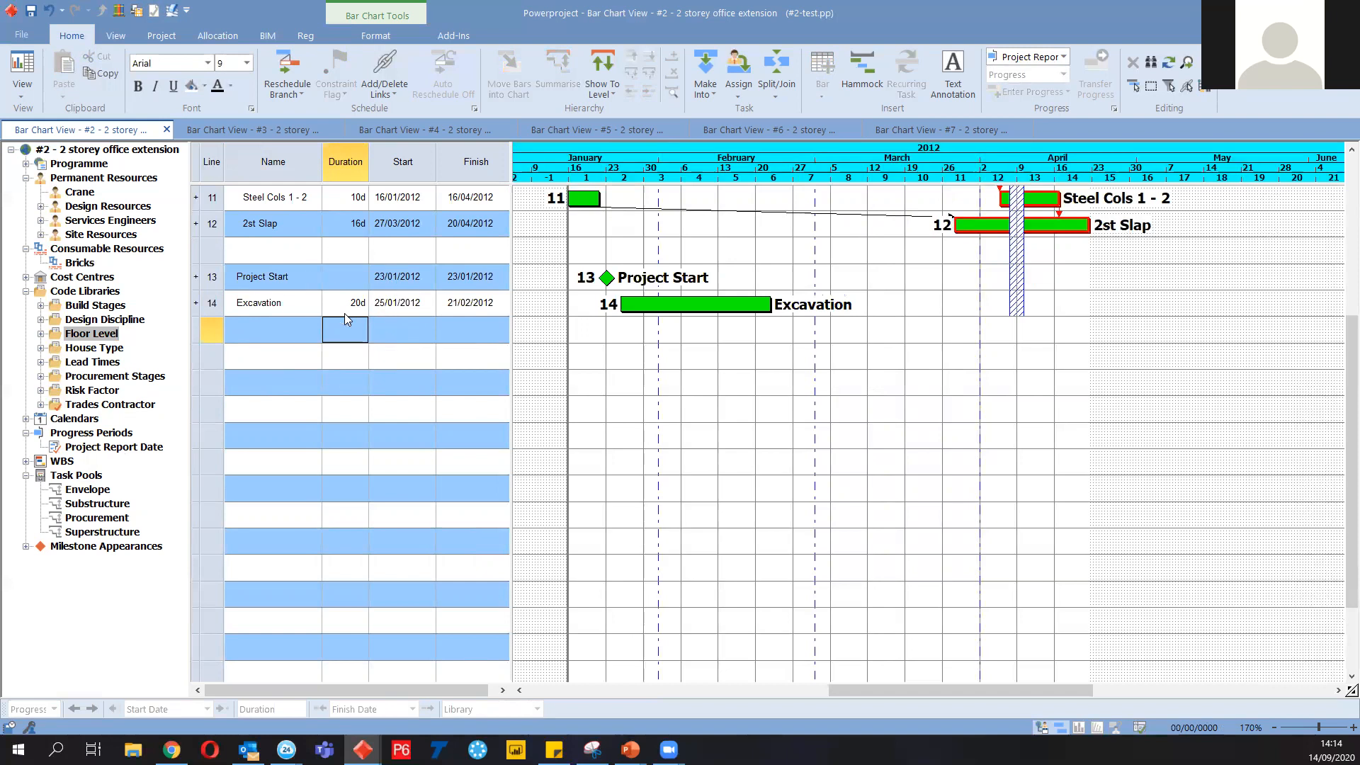
# Draw four more task bars below Excavation and name them Footing, Foundation Slab, Columns and Walls, and Level Slab
pyautogui.moveTo(742, 329)
pyautogui.mouseDown()
pyautogui.moveTo(849, 332)
pyautogui.moveTo(1037, 380)
pyautogui.mouseUp()
pyautogui.moveTo(869, 410); pyautogui.dragTo(1041, 409)
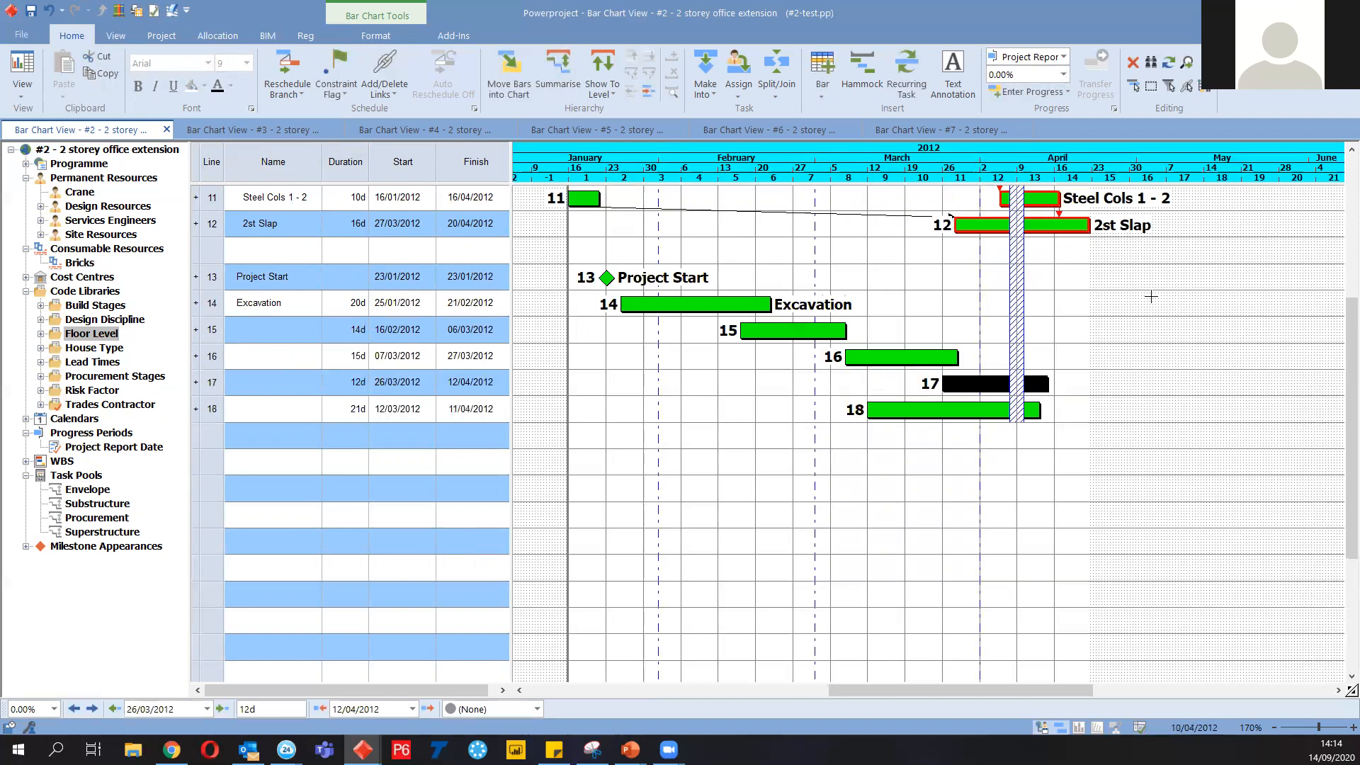
pyautogui.click(280, 333)
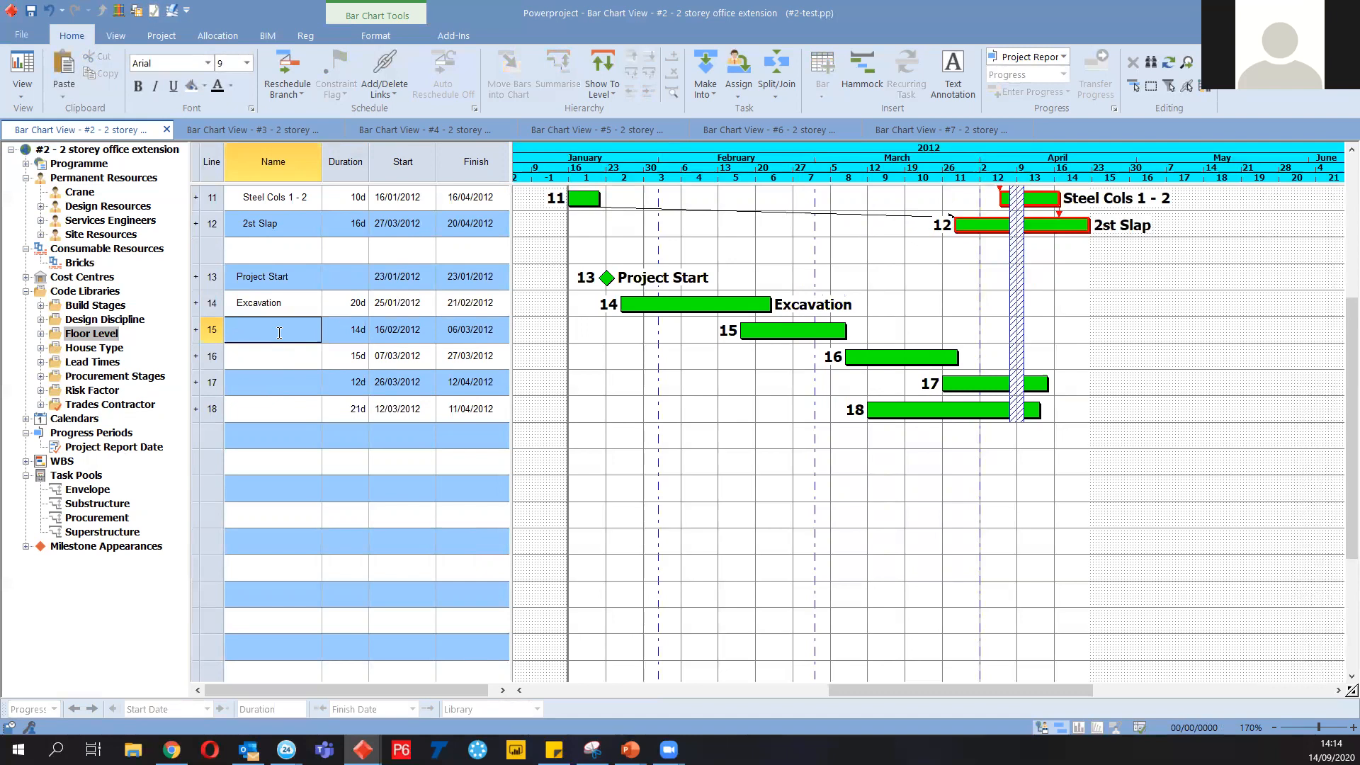
pyautogui.write('Footin')
pyautogui.press('Return')
pyautogui.write('Foundation S')
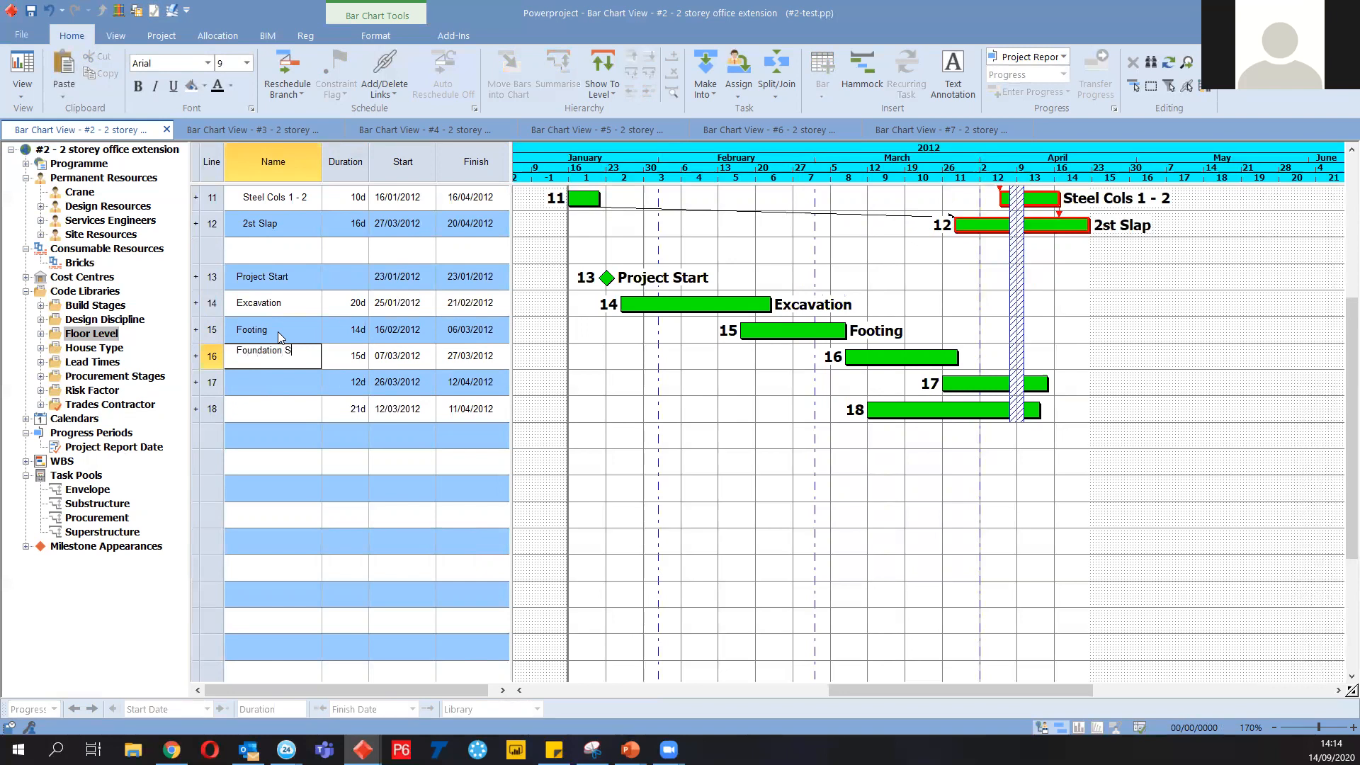
pyautogui.write('lab')
pyautogui.press('Return')
pyautogui.write('Columns')
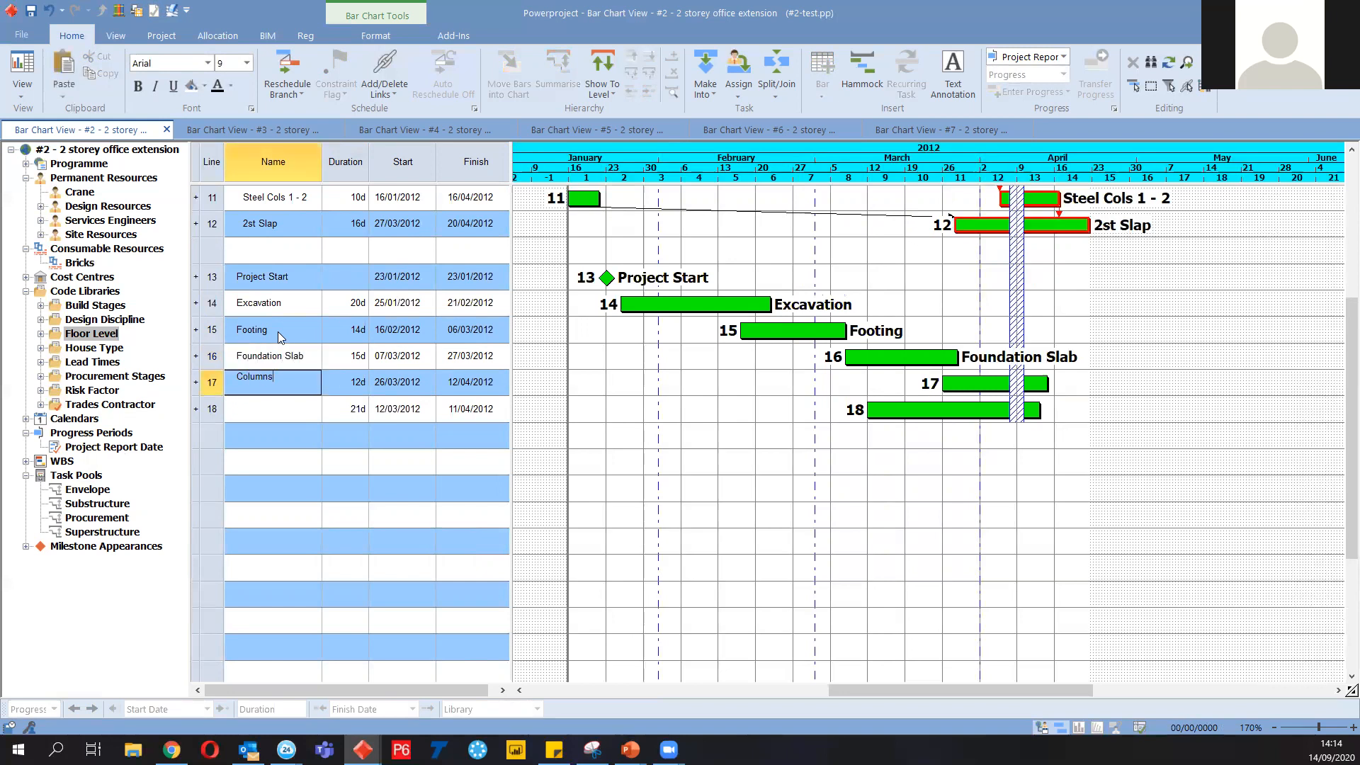
pyautogui.write(' and Walls')
pyautogui.press('Return')
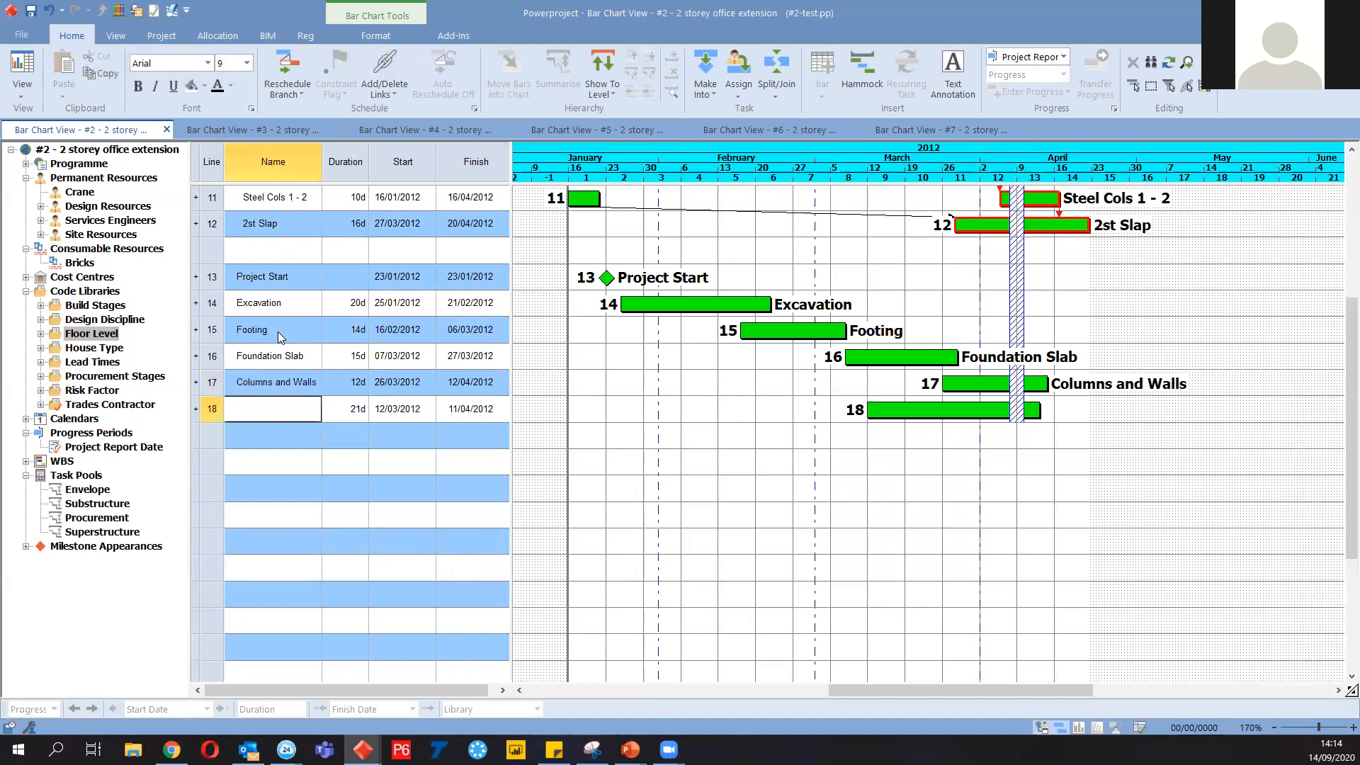
pyautogui.write('Level Slab')
pyautogui.press('Return')
pyautogui.click(787, 380)
pyautogui.click(789, 379)
pyautogui.press('ctrl')
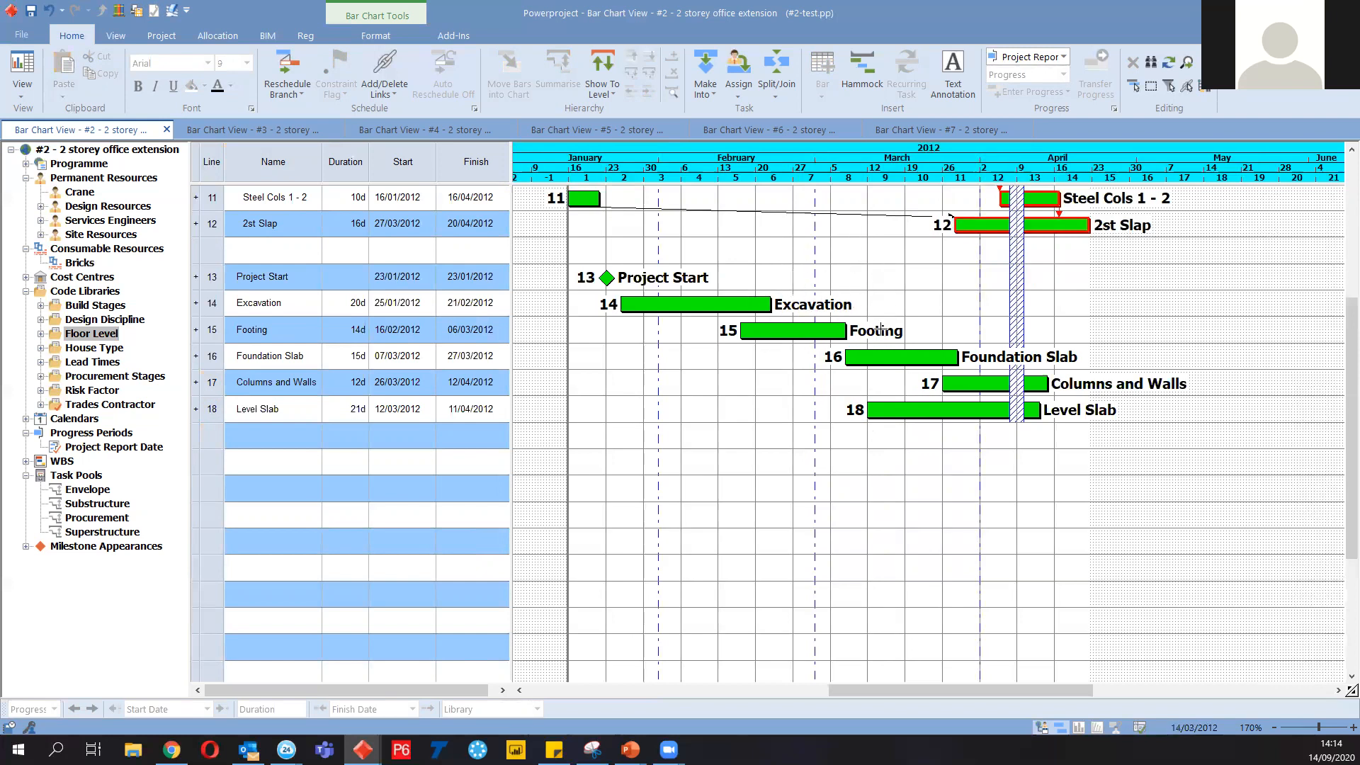
pyautogui.press('ctrl')
pyautogui.moveTo(508, 440)
pyautogui.mouseDown()
pyautogui.moveTo(559, 431)
pyautogui.moveTo(510, 442)
pyautogui.mouseUp()
# Insert a milestone on 10/04/2012 in the row below Level Slab and name it Project Finish
pyautogui.rightClick(1013, 438)
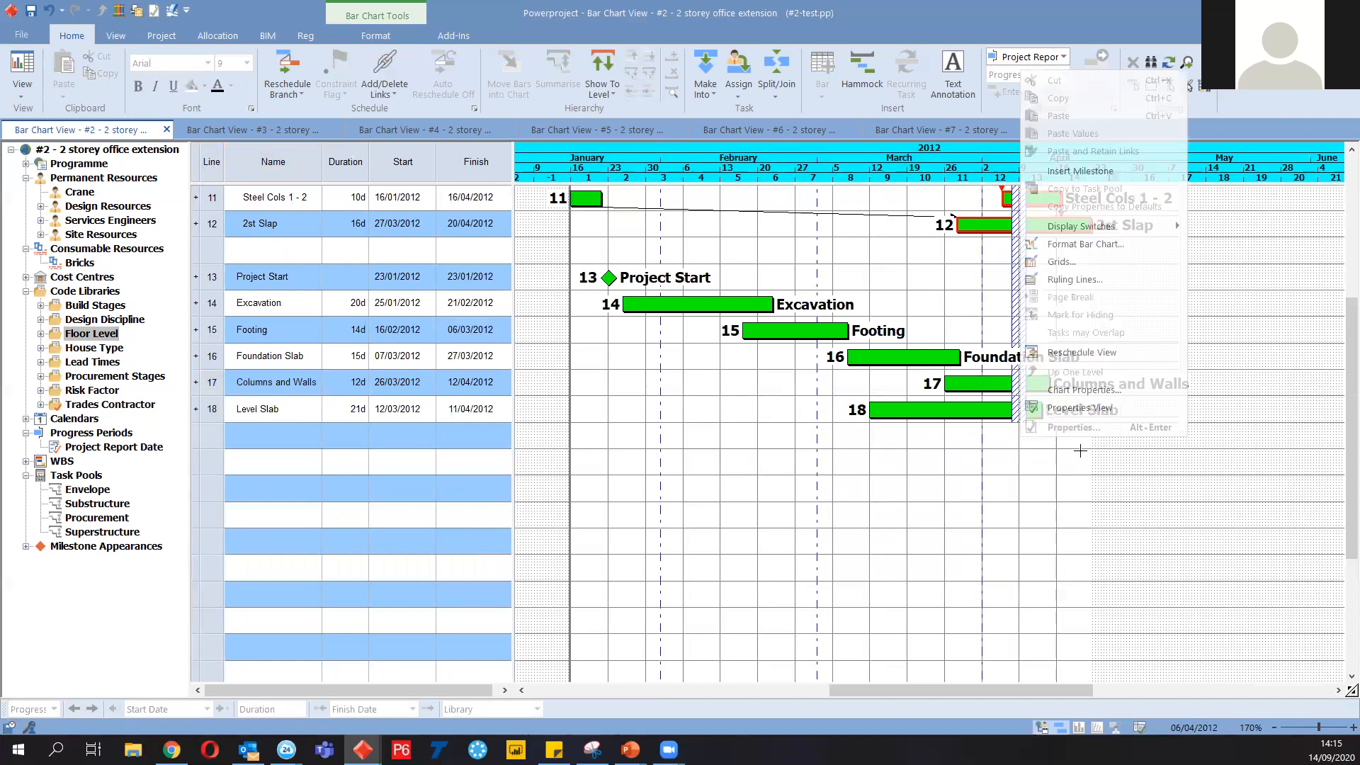
pyautogui.click(1099, 170)
pyautogui.click(263, 432)
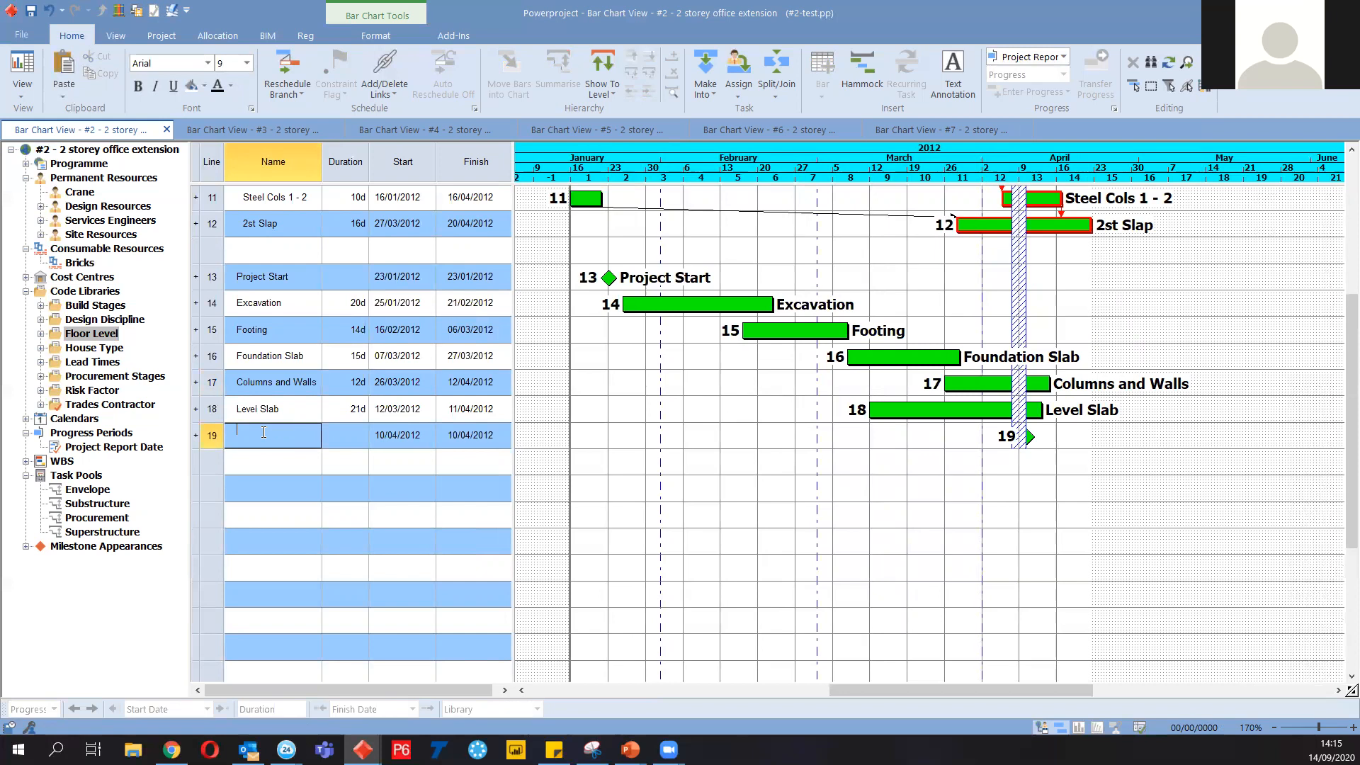
pyautogui.write('Project Finish')
pyautogui.press('Return')
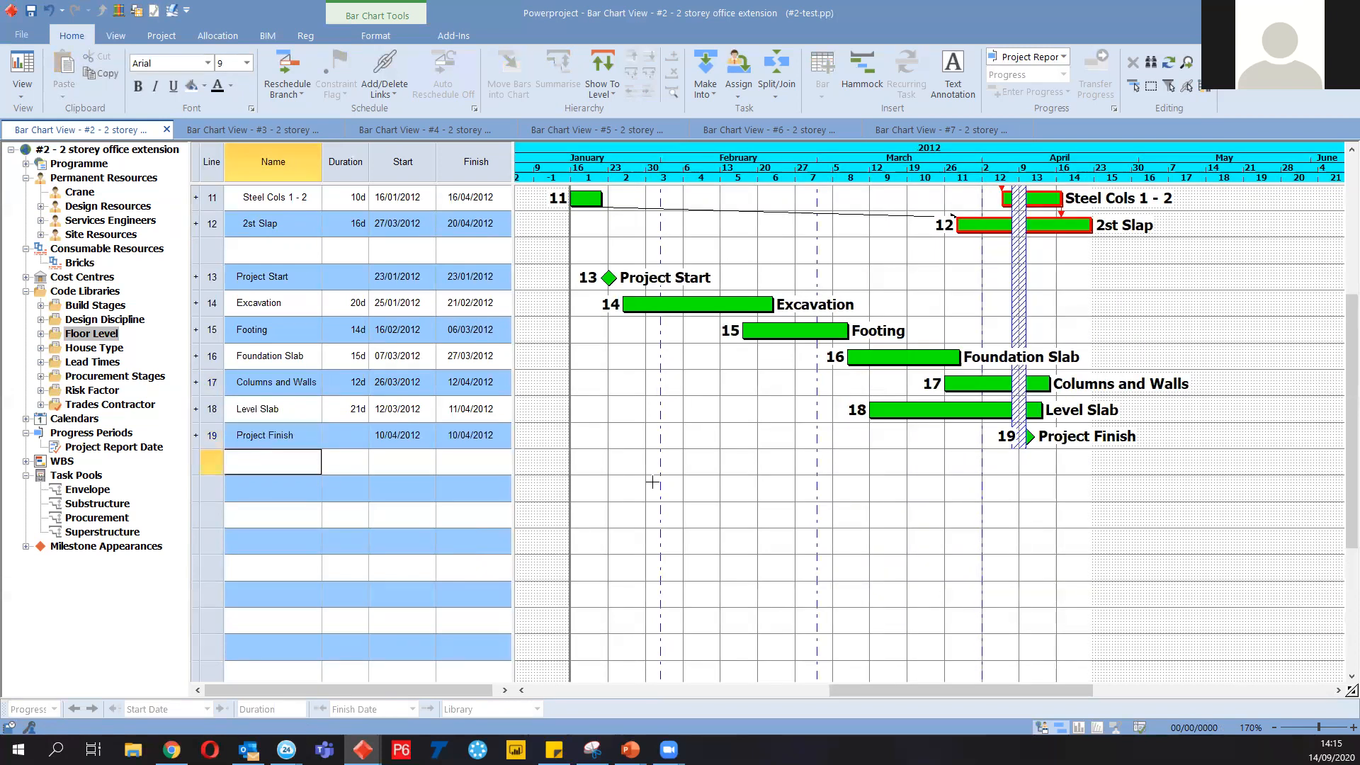
# Link the new tasks in sequence from Project Start through Excavation, Footing, Foundation Slab, Columns and Walls, and Level Slab to Project Finish
pyautogui.moveTo(605, 290); pyautogui.dragTo(627, 306)
pyautogui.click(639, 335)
pyautogui.moveTo(724, 319); pyautogui.dragTo(750, 345)
pyautogui.moveTo(846, 339); pyautogui.dragTo(852, 368)
pyautogui.moveTo(958, 365); pyautogui.dragTo(941, 381)
pyautogui.moveTo(1046, 396); pyautogui.dragTo(877, 411)
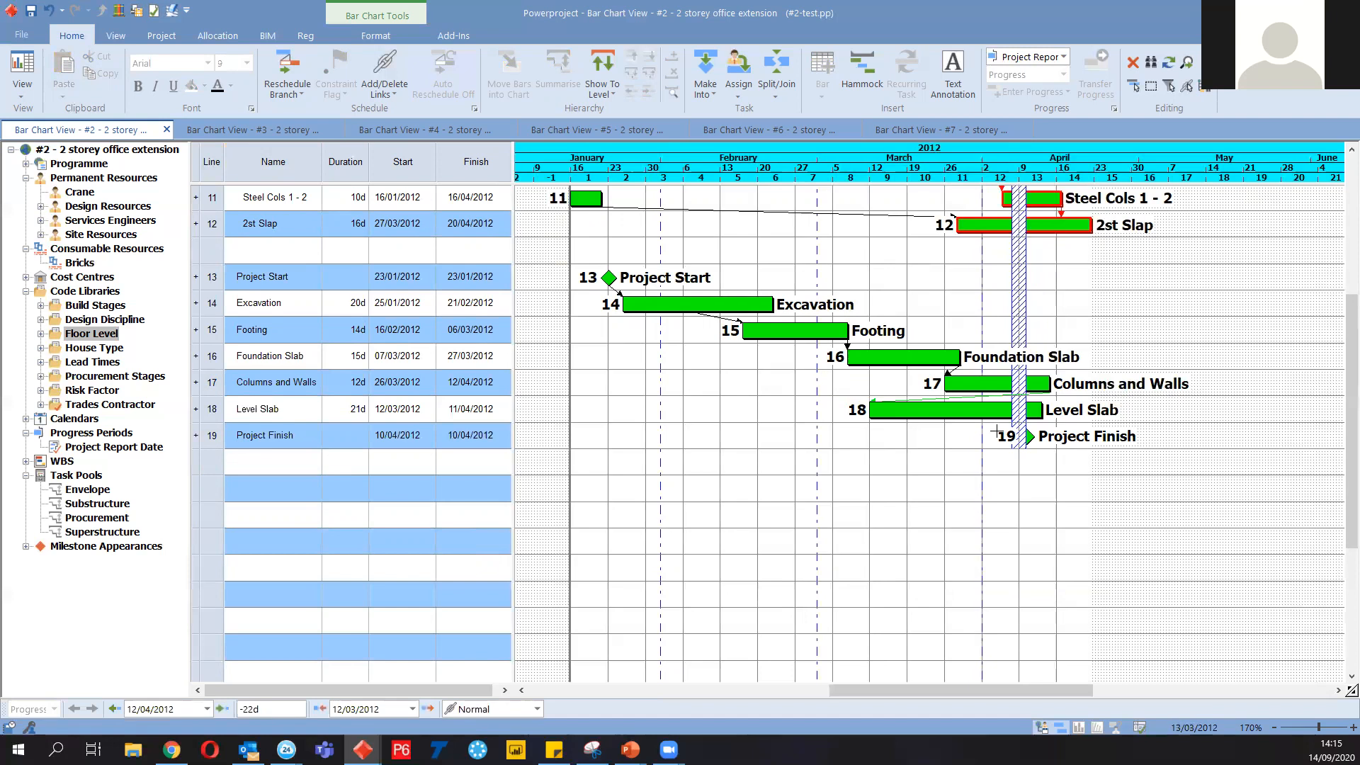
pyautogui.moveTo(1041, 414); pyautogui.dragTo(1027, 434)
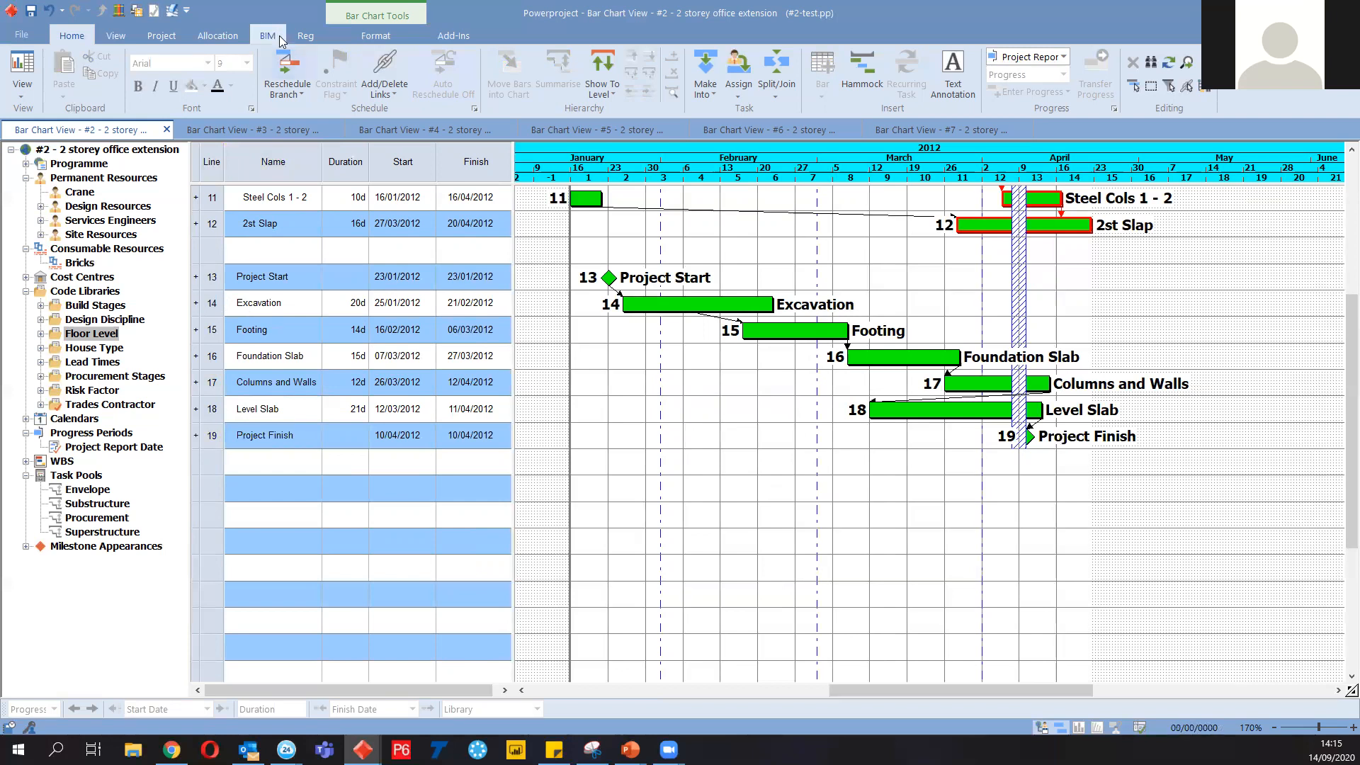
# Summarise the tasks from Project Start to Project Finish under one summary task named Macro Phase-1
pyautogui.moveTo(212, 277); pyautogui.dragTo(208, 437)
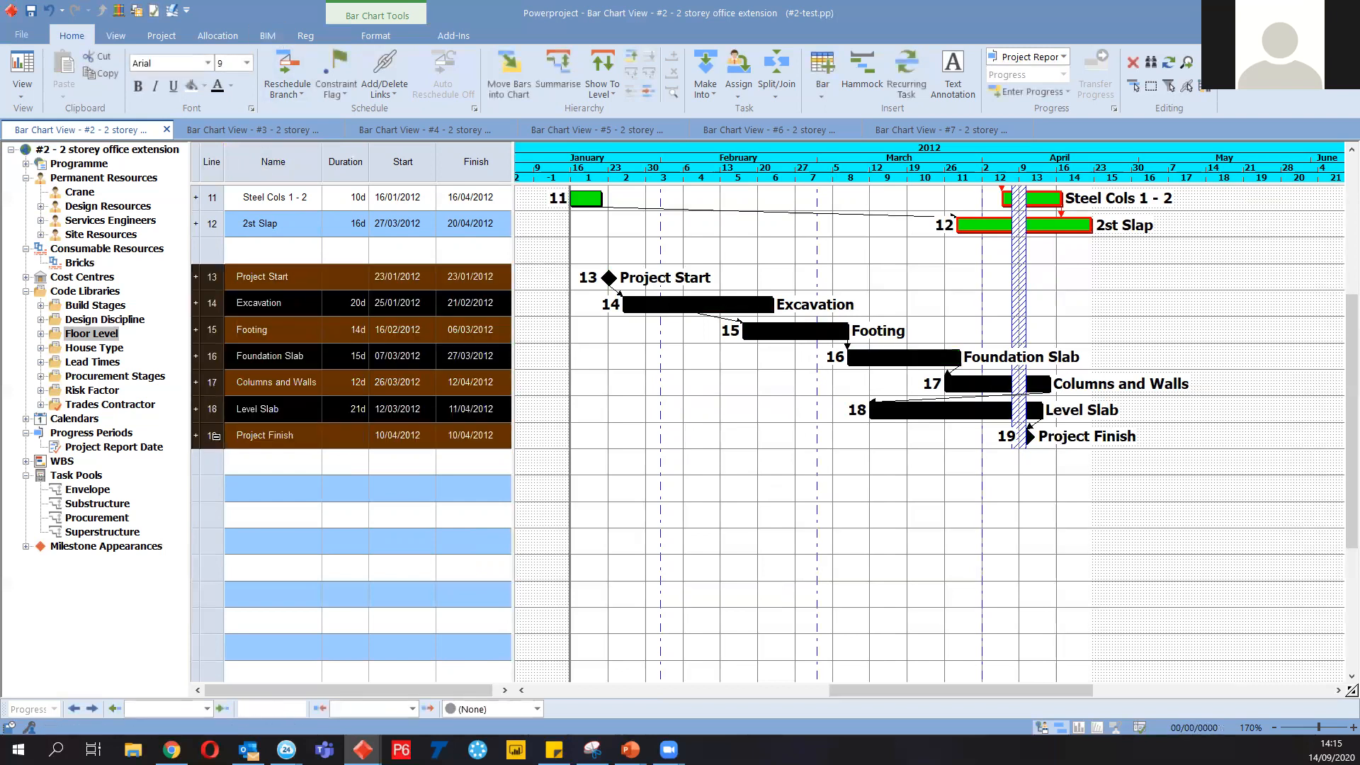
pyautogui.click(556, 69)
pyautogui.click(278, 270)
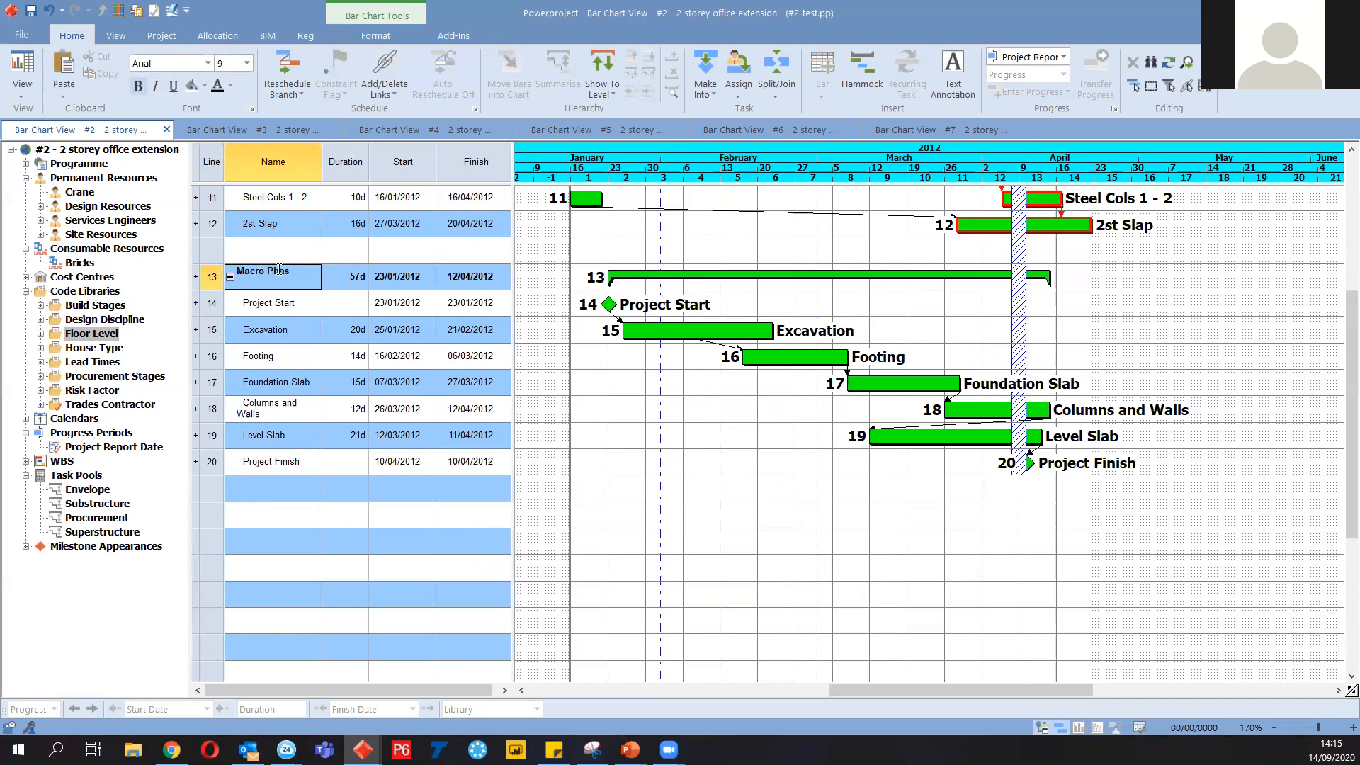
pyautogui.press('Return')
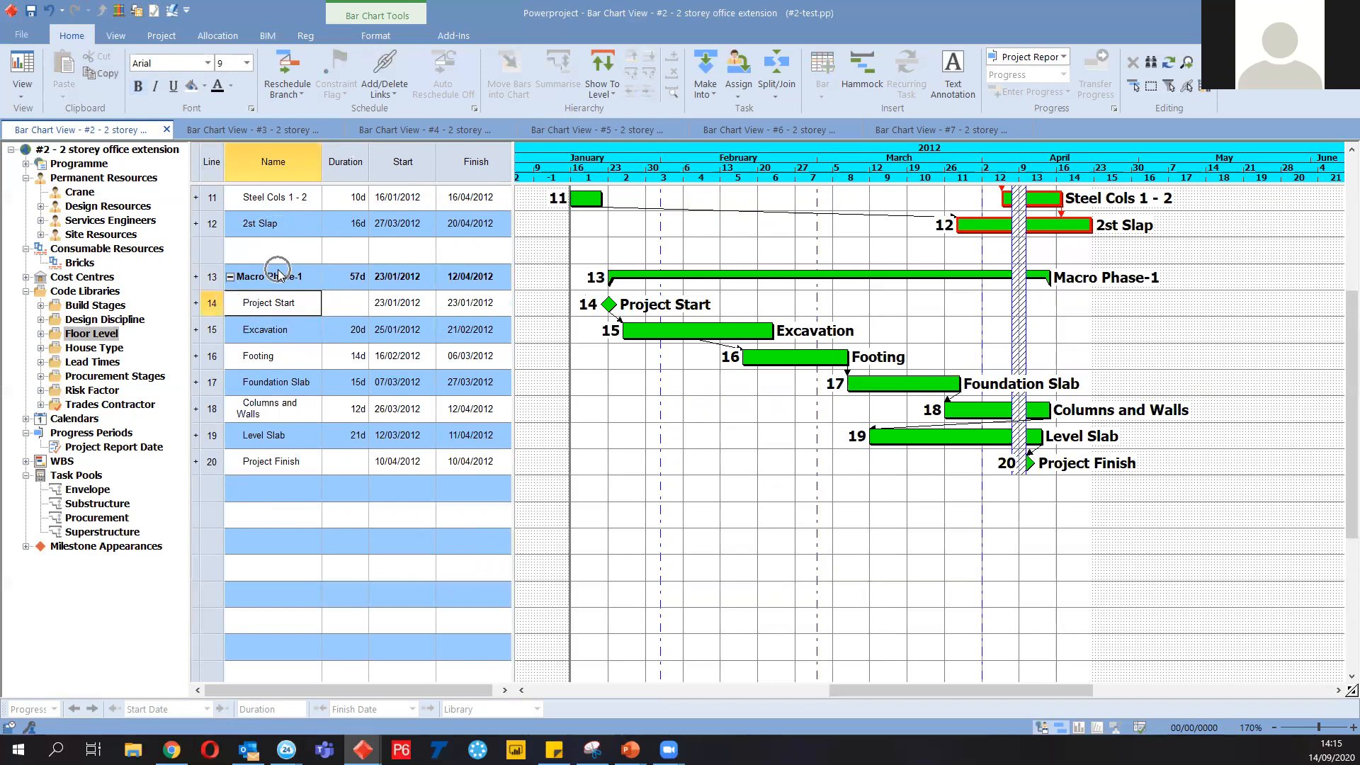
pyautogui.click(212, 276)
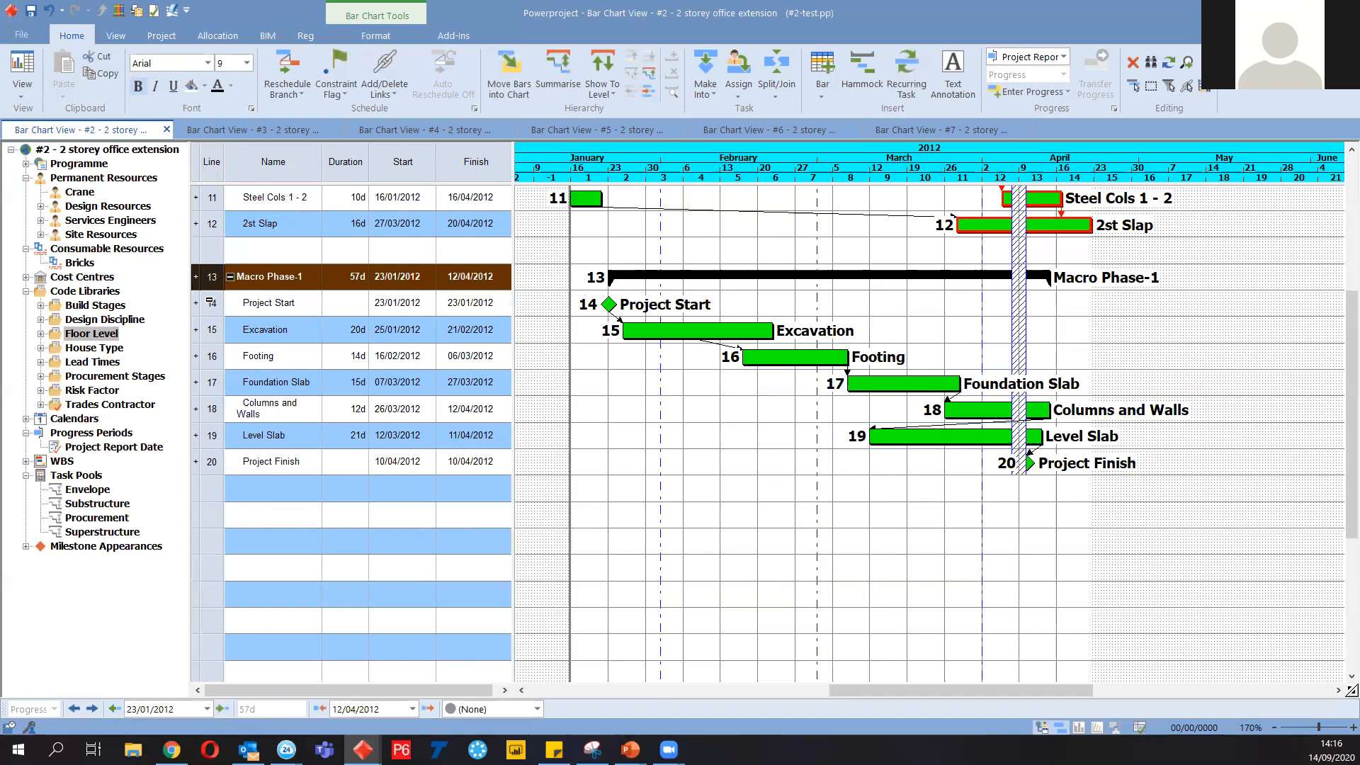
pyautogui.click(211, 305)
pyautogui.click(212, 286)
pyautogui.click(203, 304)
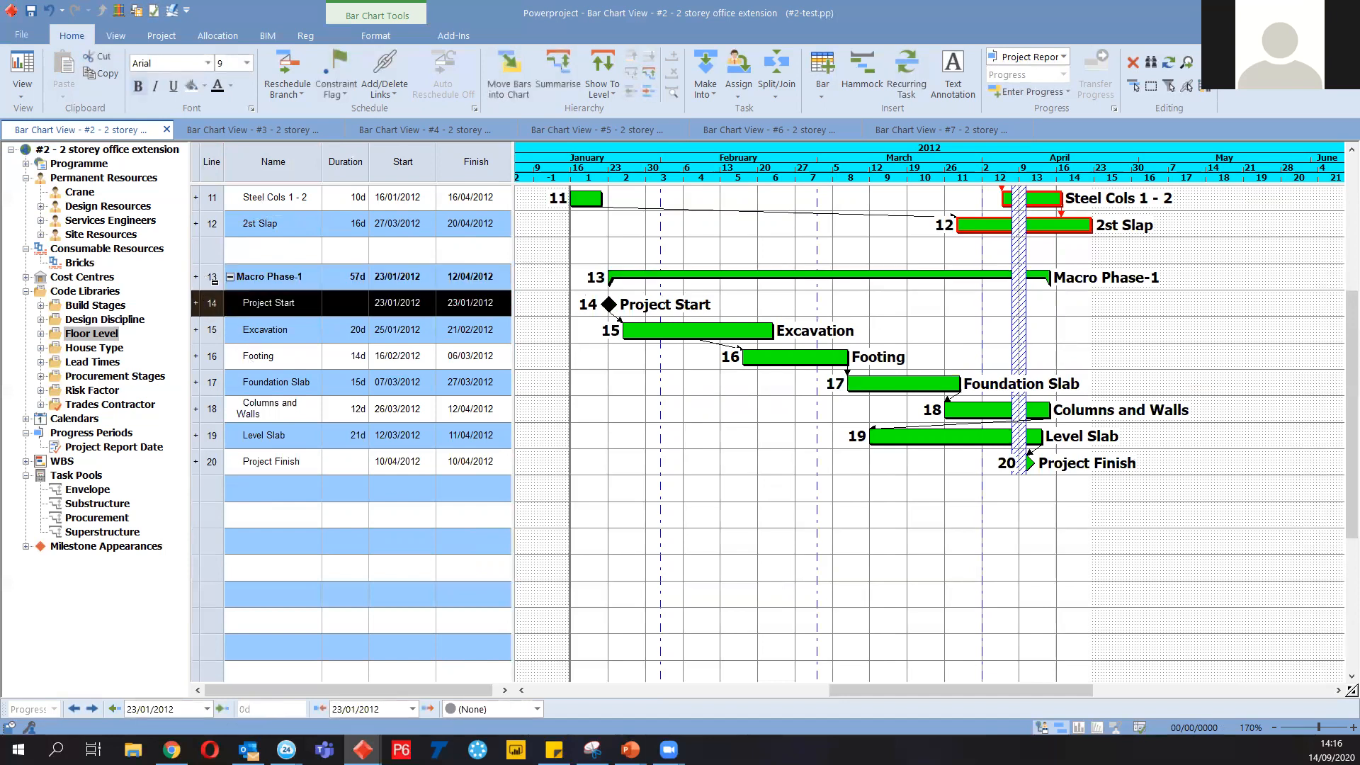
pyautogui.click(214, 281)
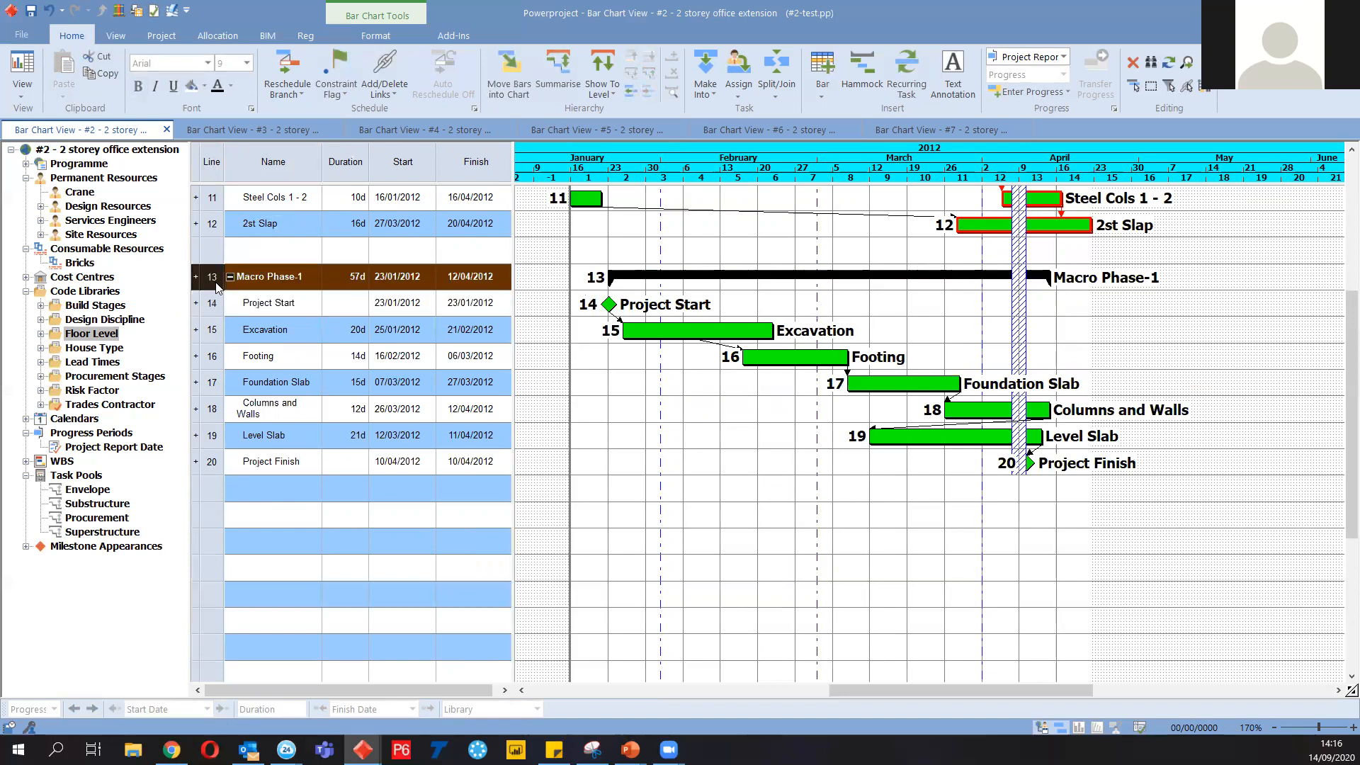
pyautogui.click(668, 433)
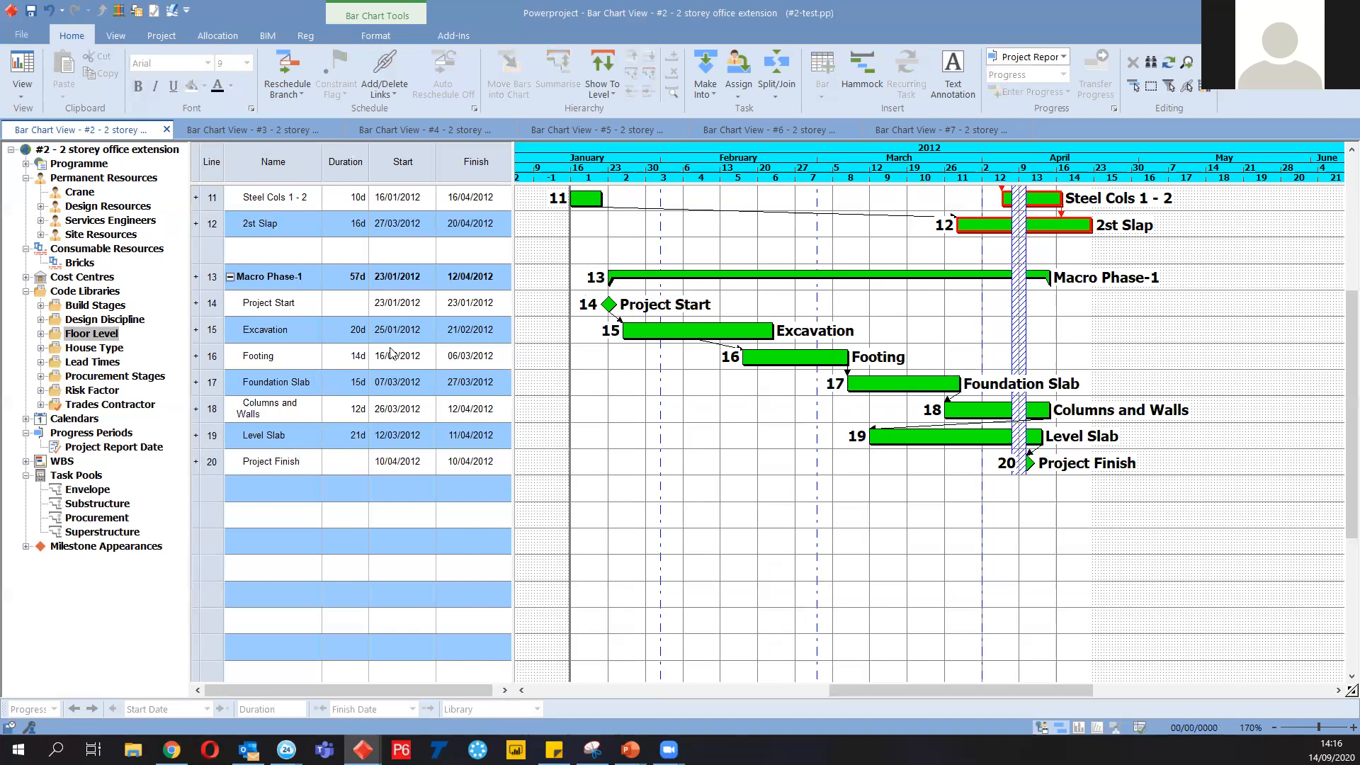
# Reschedule only the Excavation and Footing tasks, keeping <None> as the straighten progress period
pyautogui.moveTo(211, 276); pyautogui.dragTo(211, 356)
pyautogui.click(282, 580)
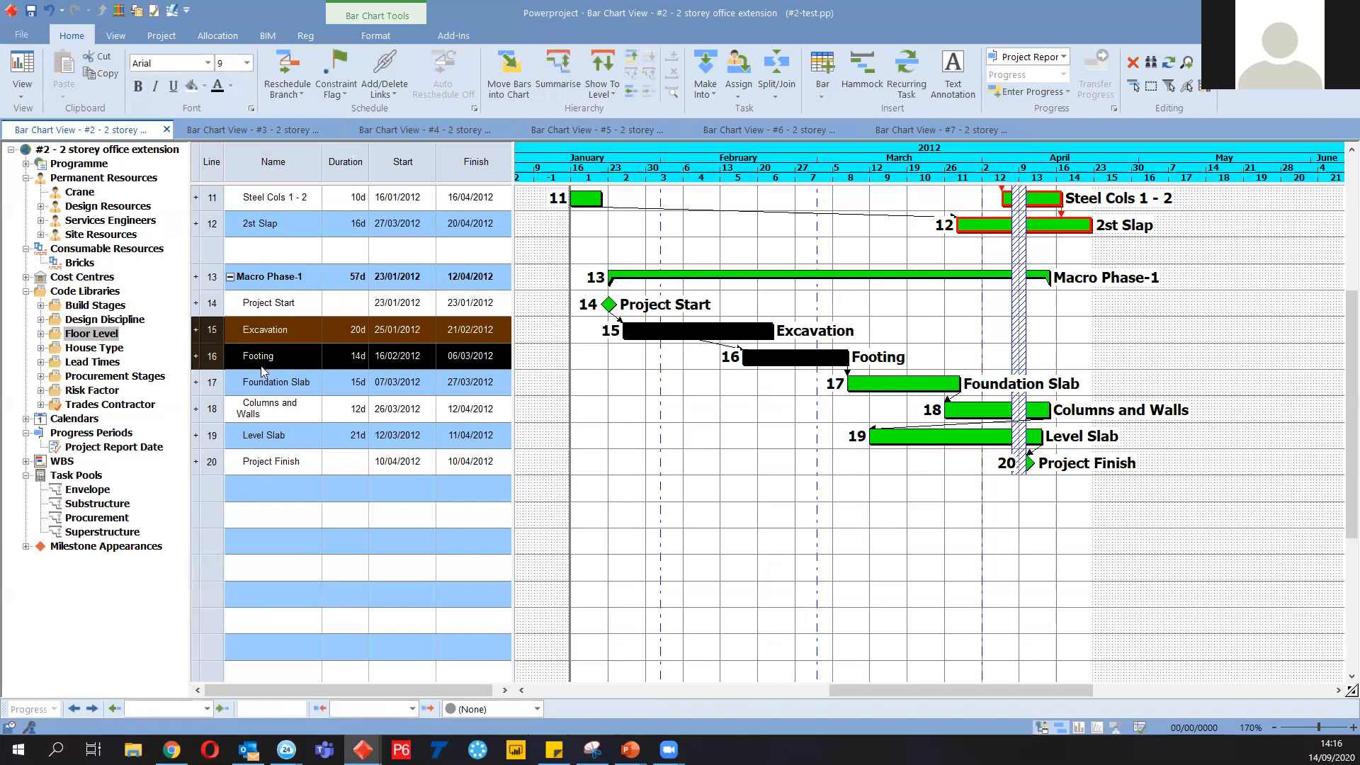
pyautogui.click(304, 94)
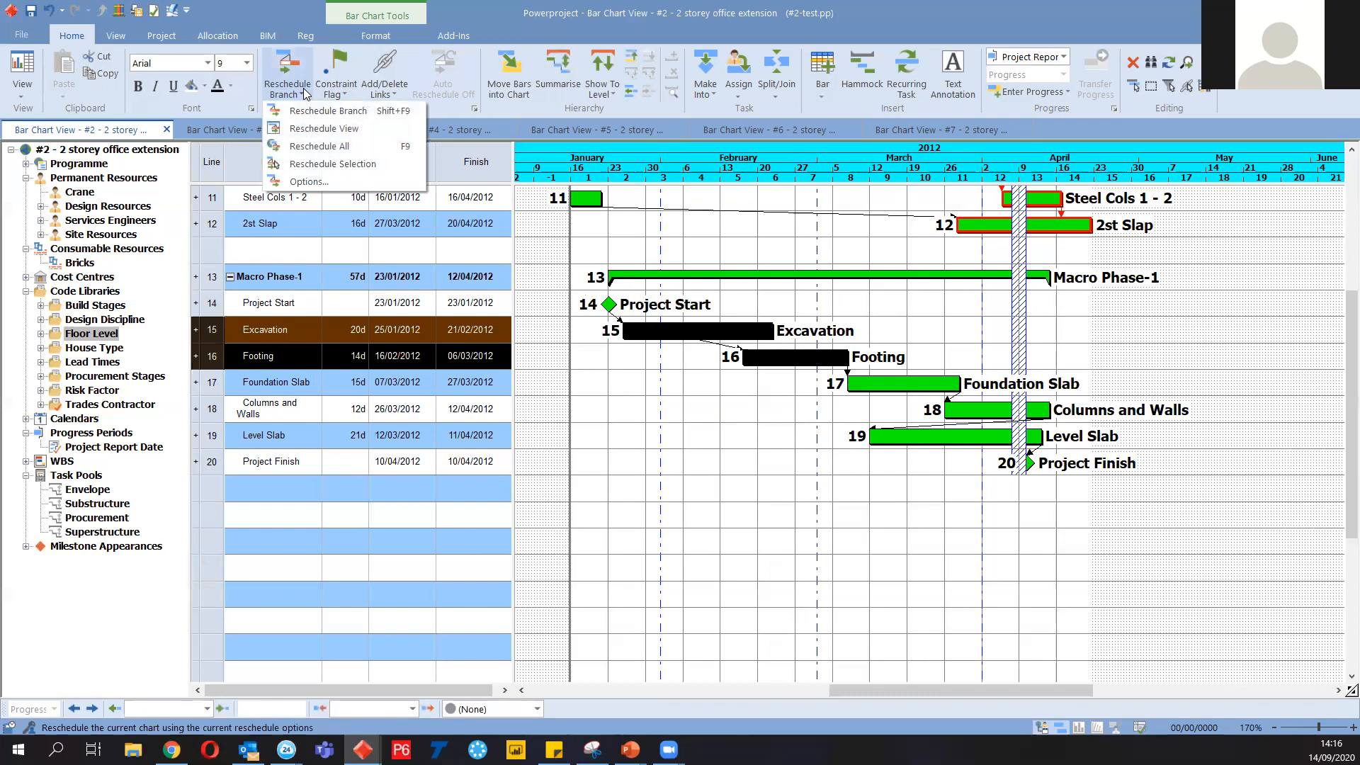
pyautogui.click(332, 169)
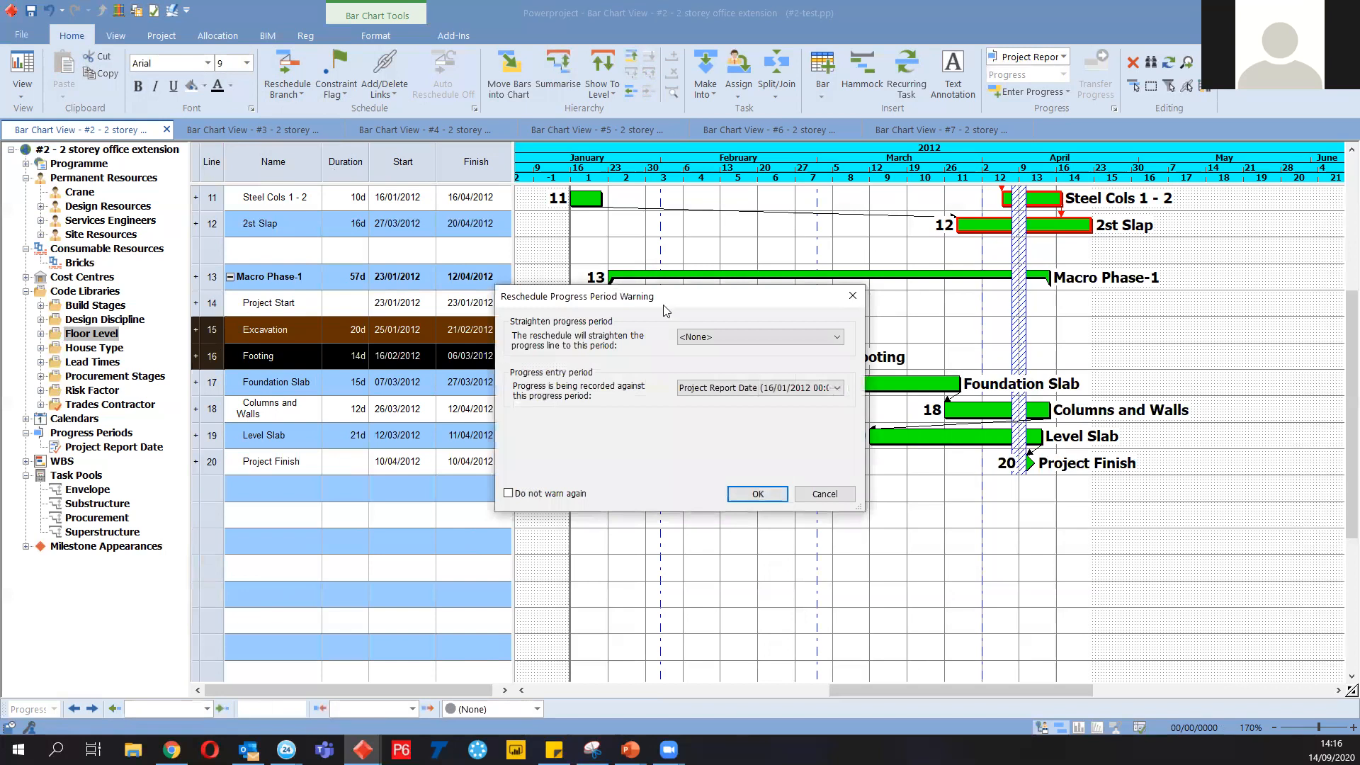
pyautogui.moveTo(706, 302); pyautogui.dragTo(961, 355)
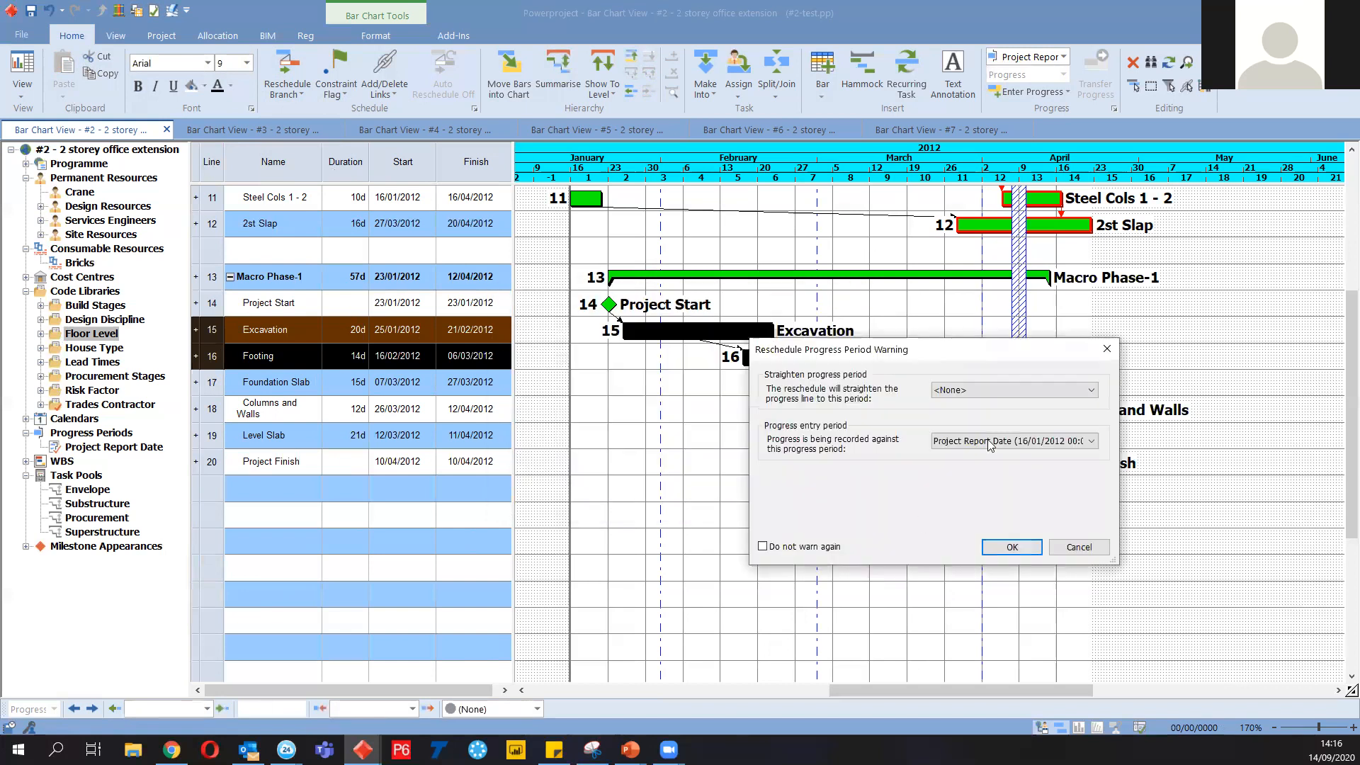
pyautogui.click(1006, 547)
pyautogui.click(543, 484)
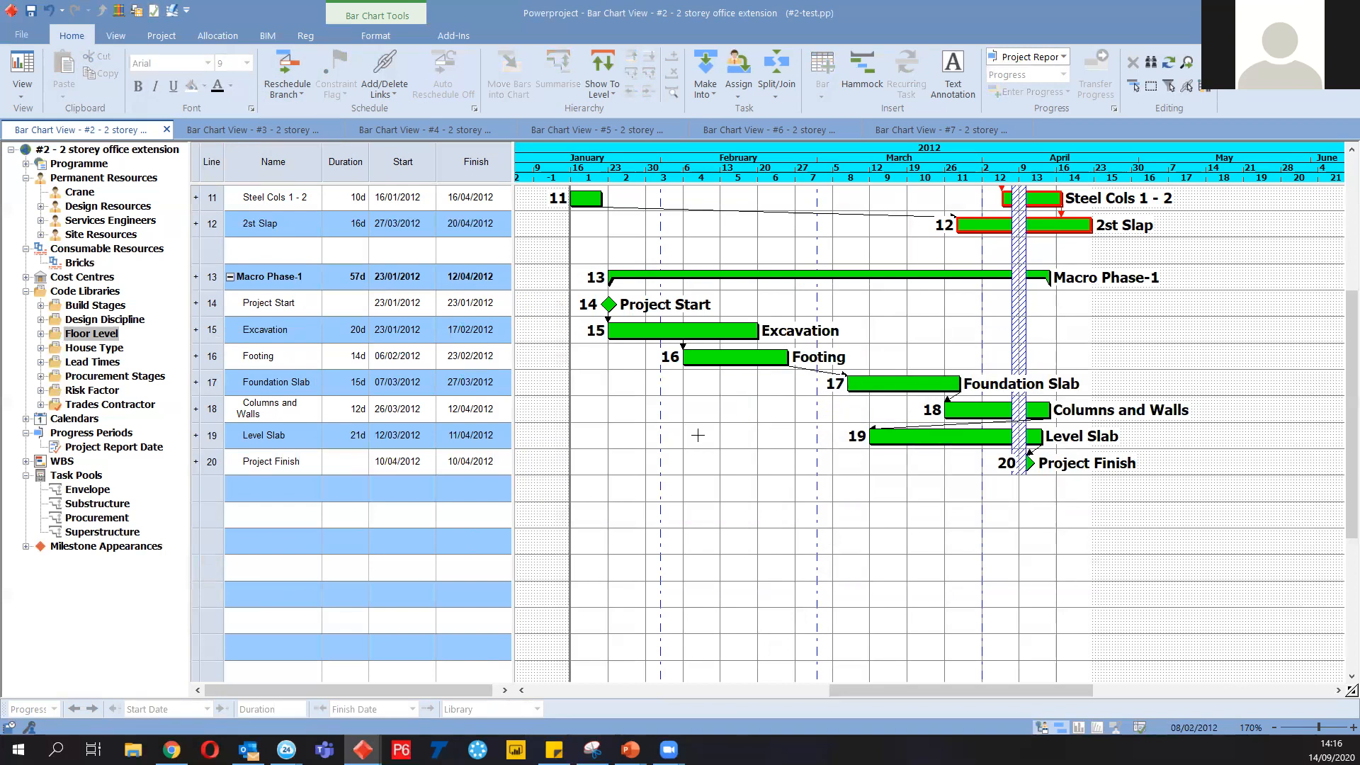
# Review the full undo history of recent programme edits without undoing anything
pyautogui.click(62, 10)
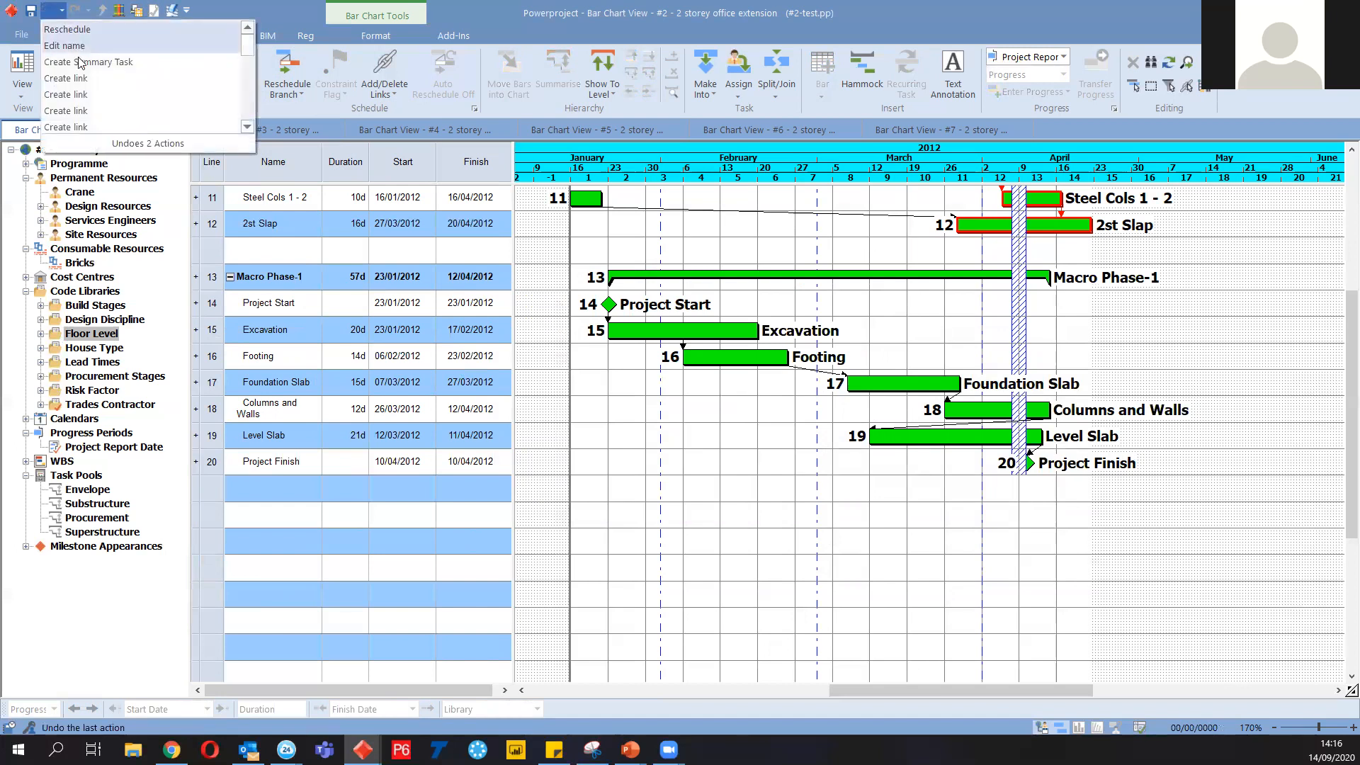
pyautogui.moveTo(250, 45); pyautogui.dragTo(245, 108)
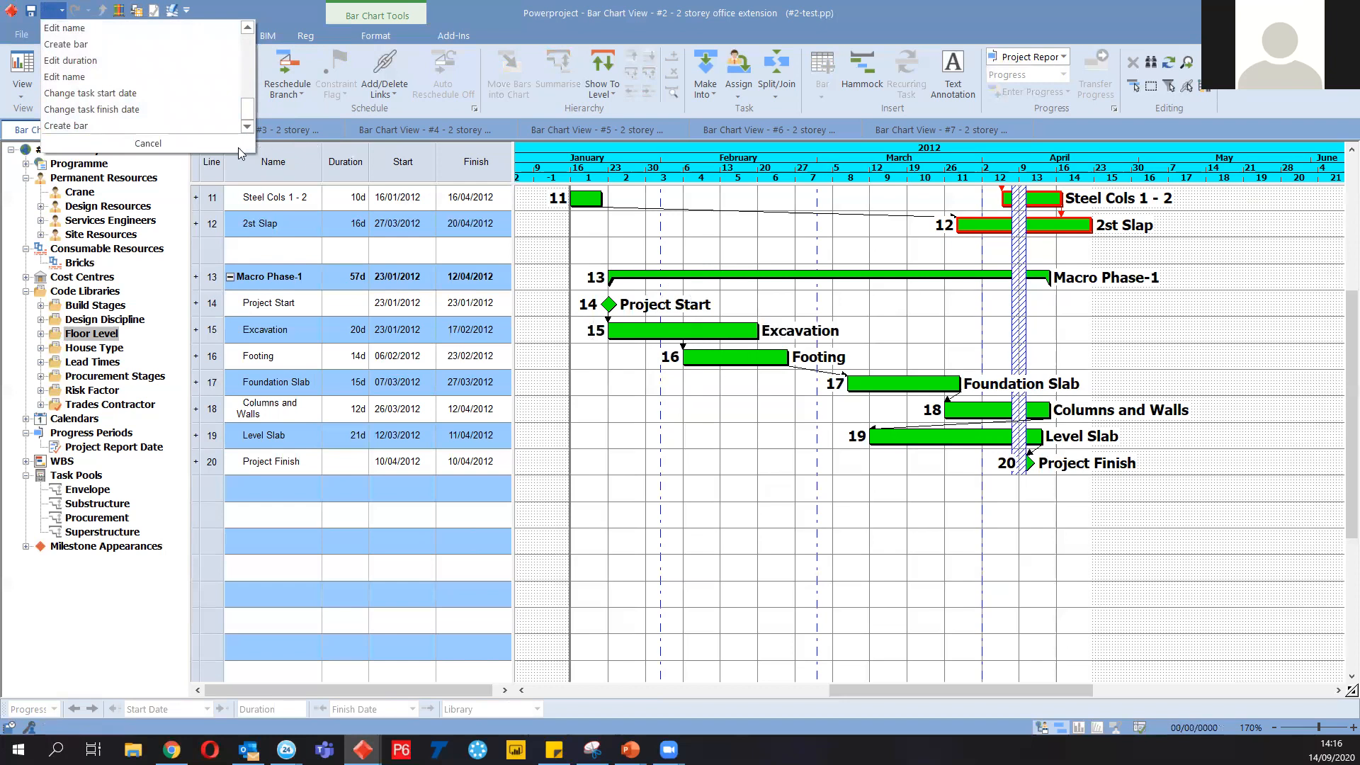
pyautogui.scroll(6, 177, 105)
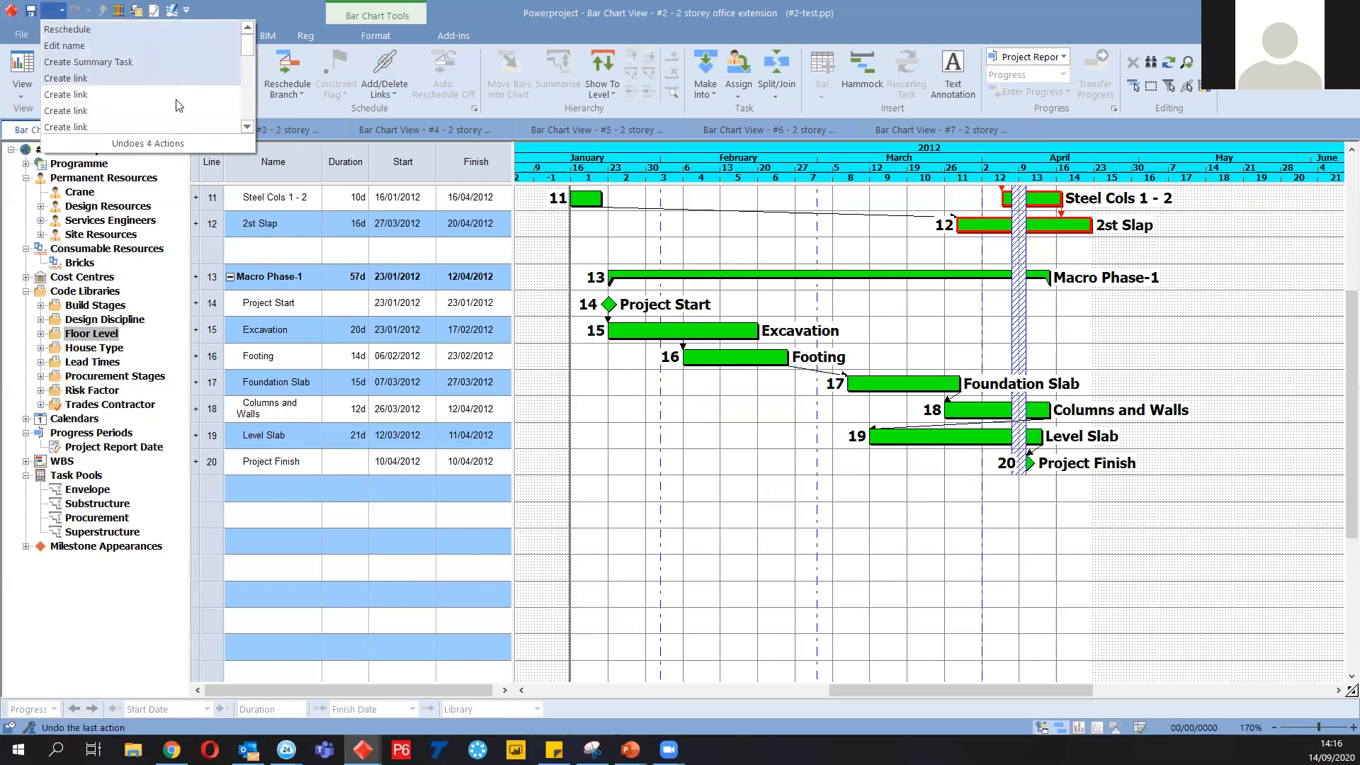
pyautogui.click(803, 562)
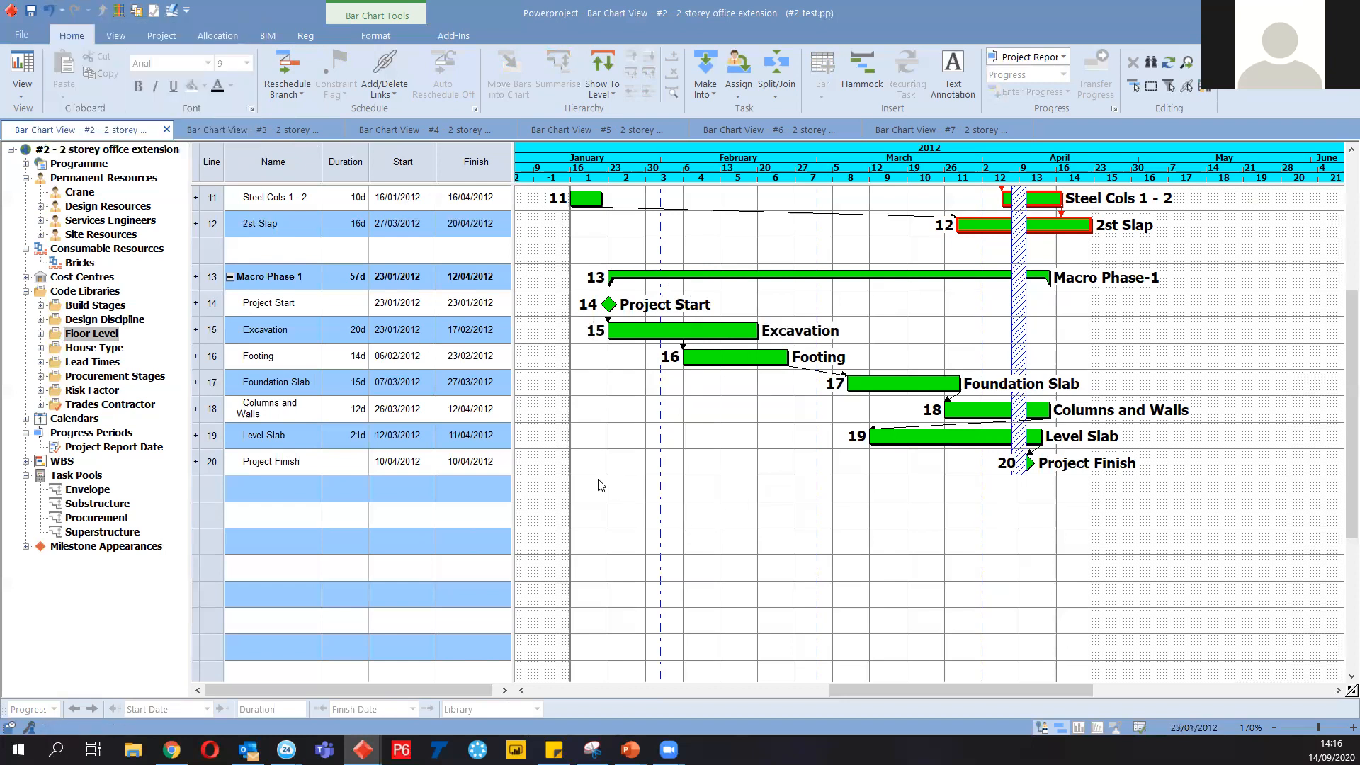
# Reschedule the selected lines from the Macro Phase-1 summary through Project Finish, accepting the current progress period settings
pyautogui.click(213, 277)
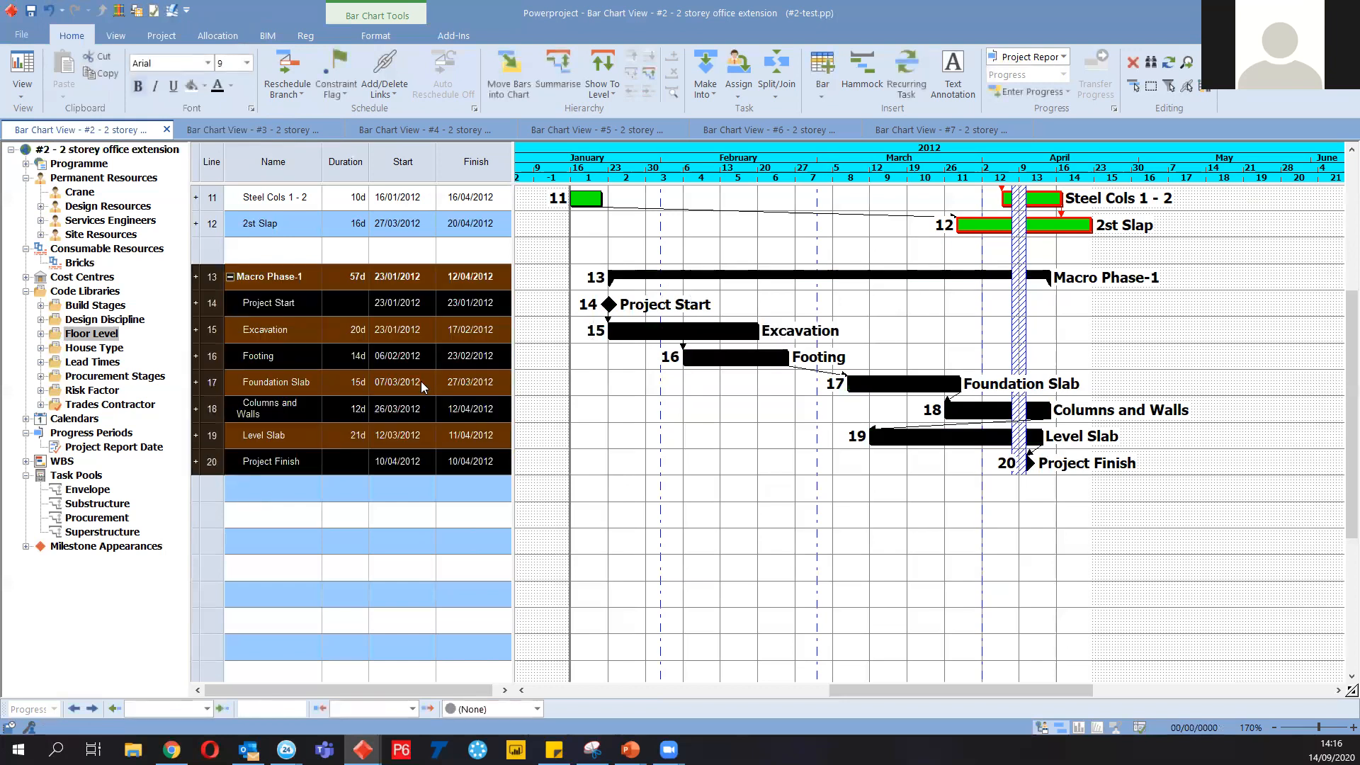
pyautogui.click(287, 91)
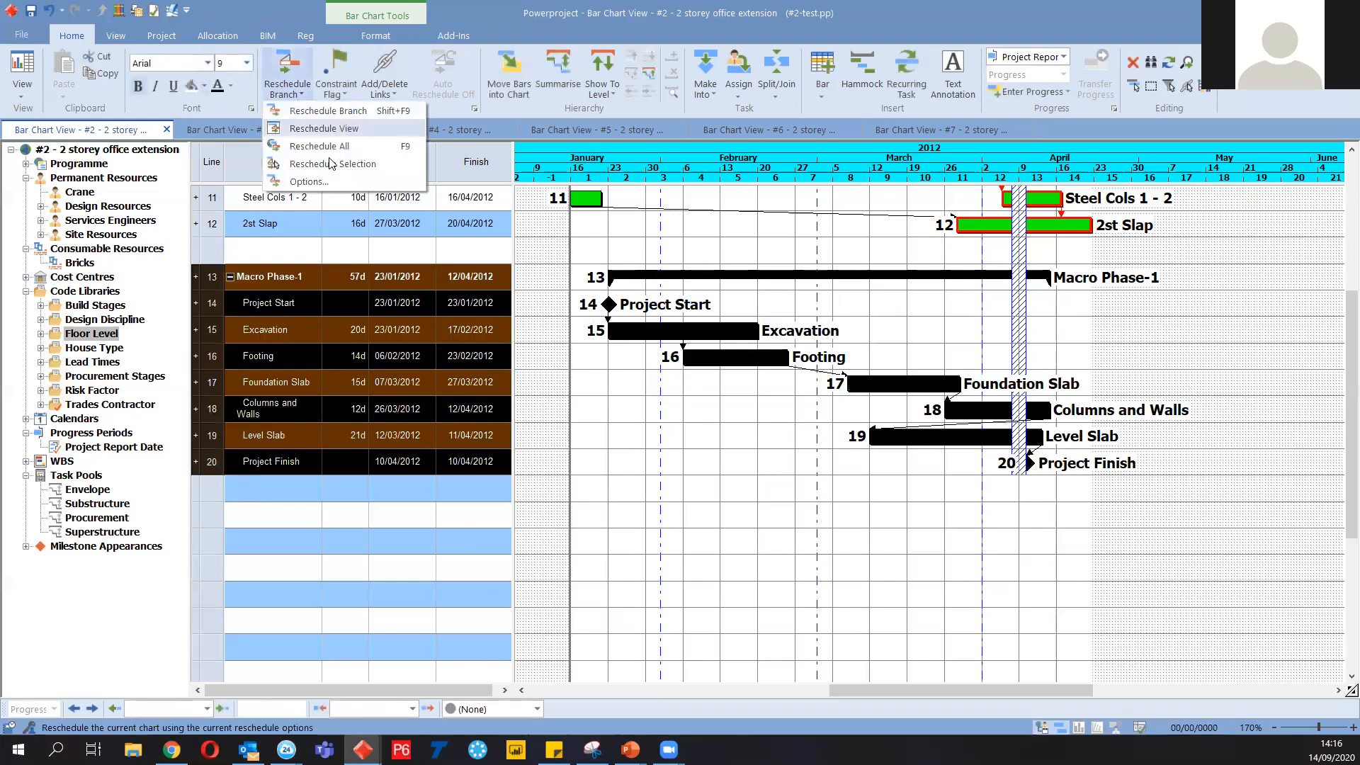
pyautogui.click(333, 163)
pyautogui.click(1011, 548)
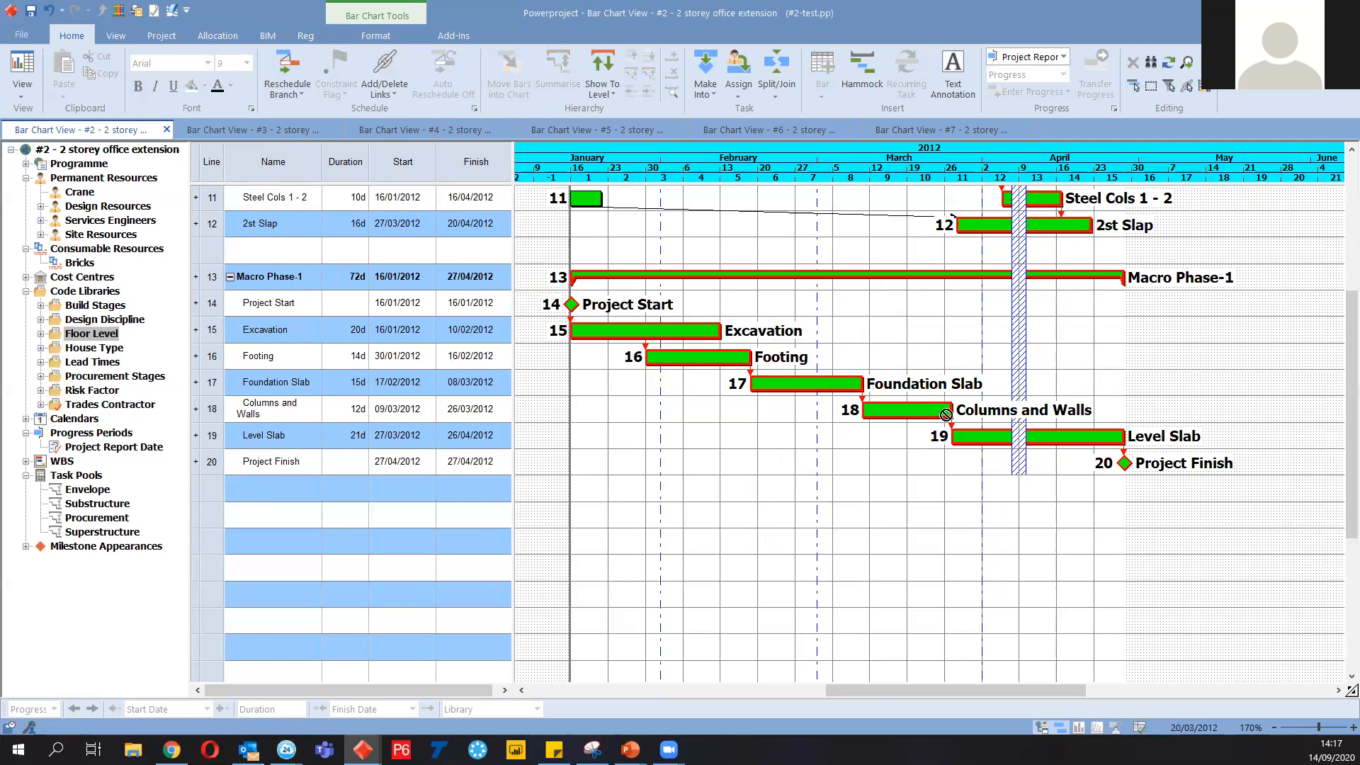
# Add a finish-to-finish link from Excavation to Footing and reschedule the branch
pyautogui.moveTo(723, 346); pyautogui.dragTo(753, 354)
pyautogui.click(287, 68)
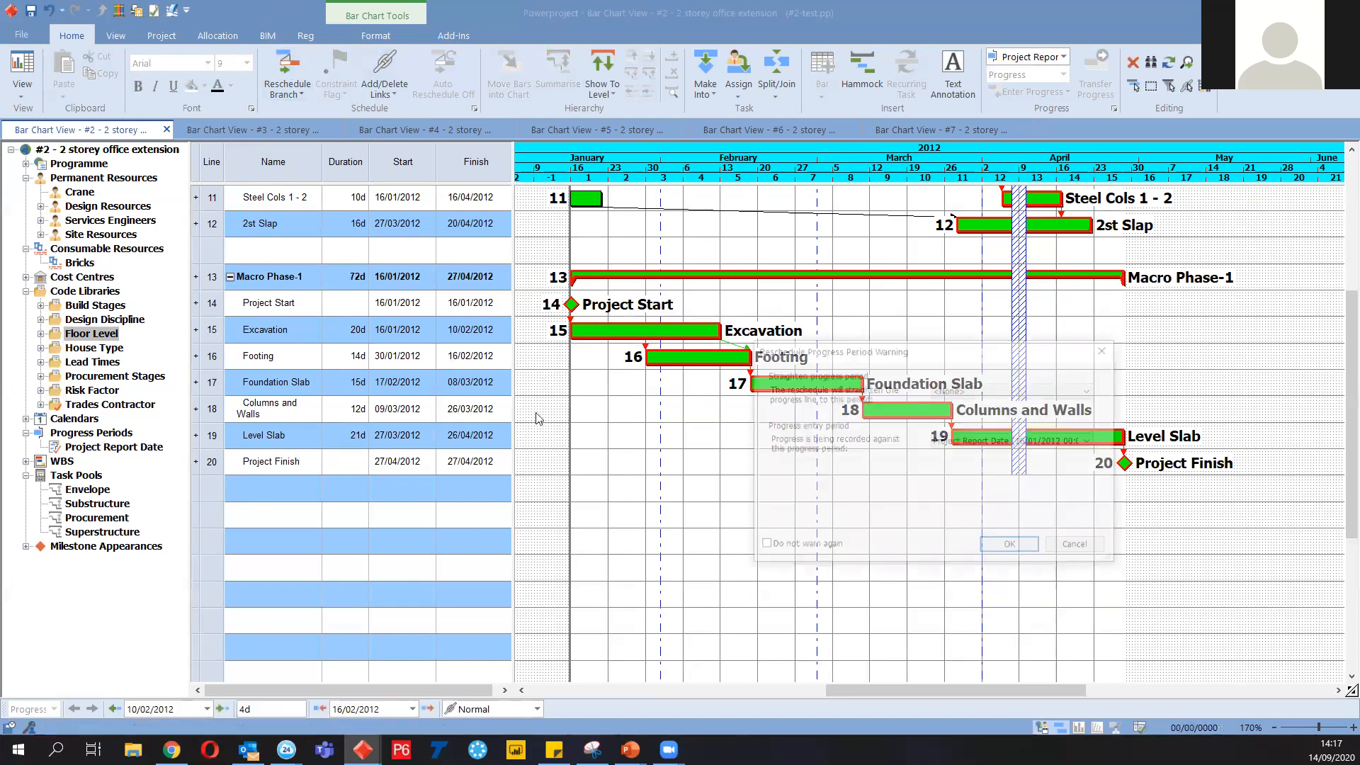
pyautogui.click(1012, 550)
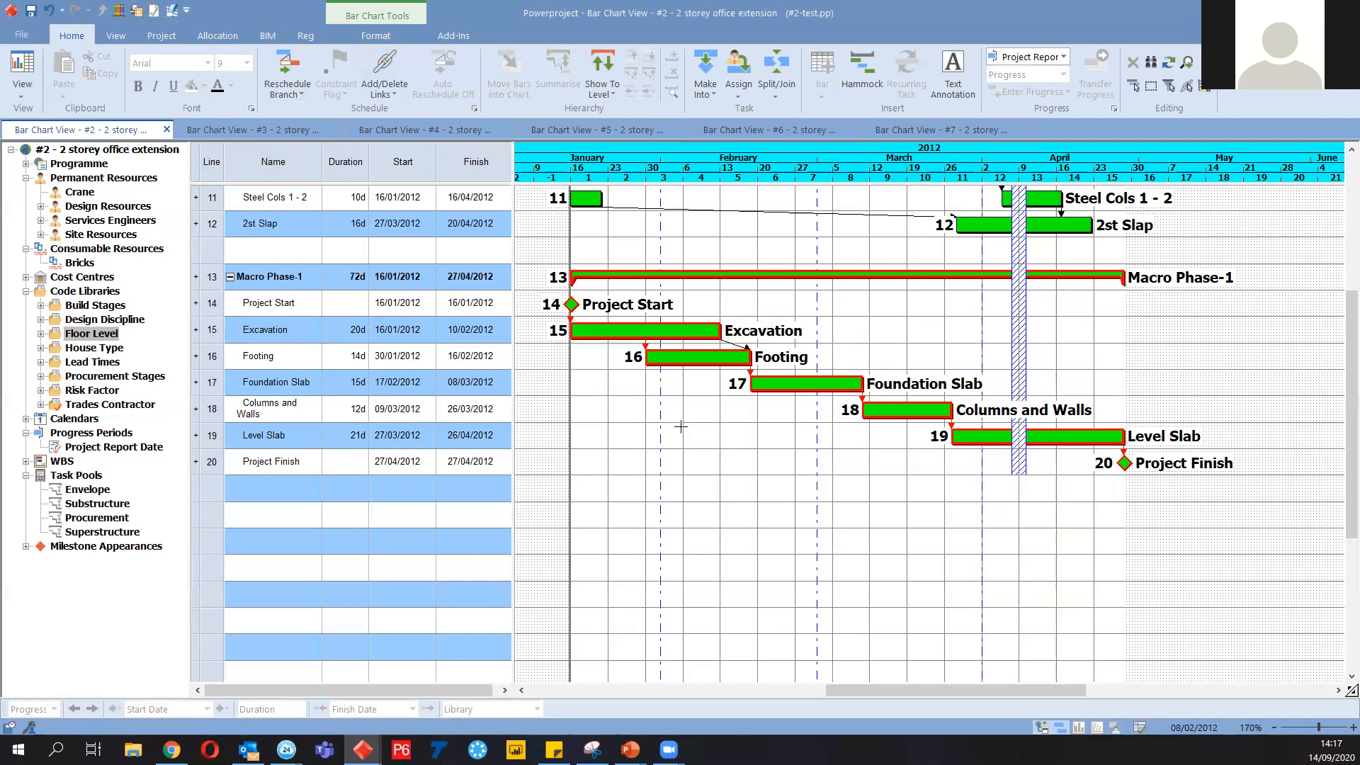
# In the properties of the start-to-start link from Excavation to Footing, change the link start's lag type from Time to Percent and set its percentage
pyautogui.click(645, 347)
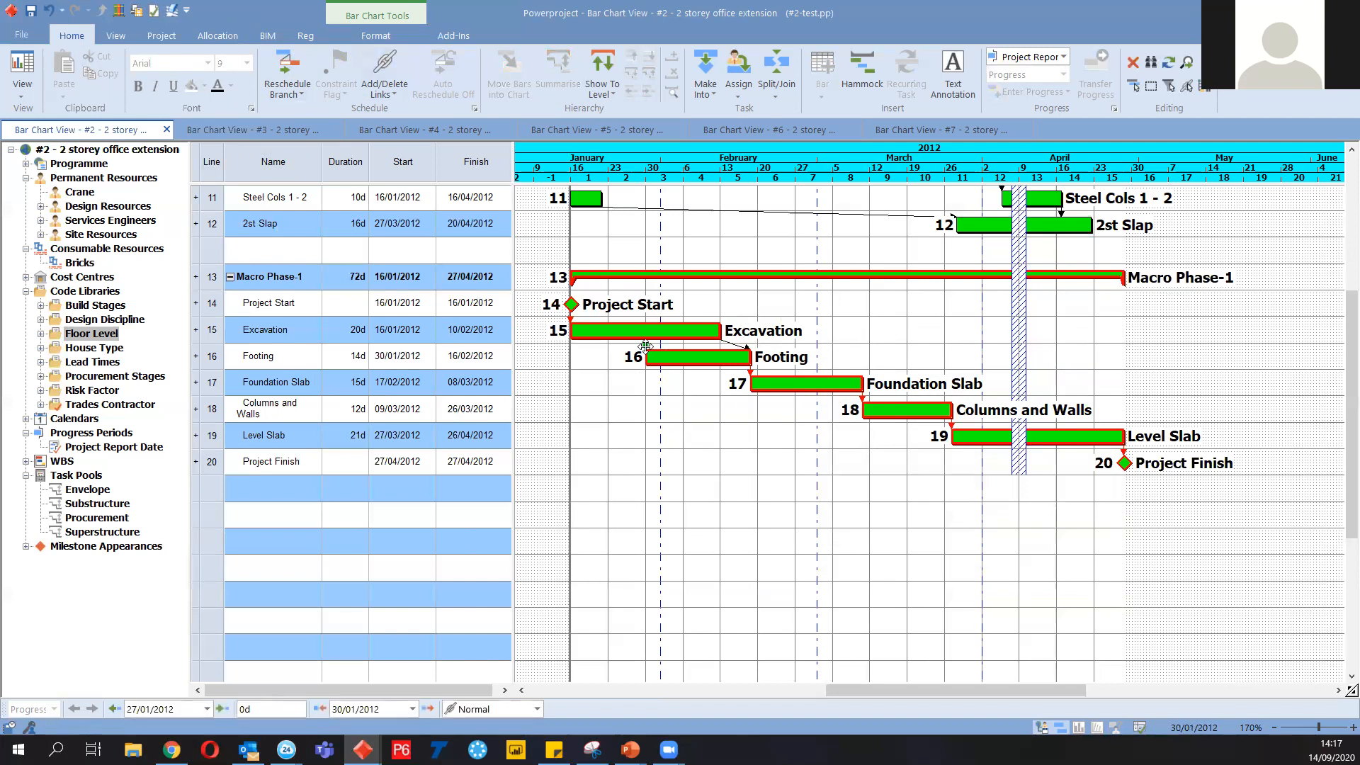
pyautogui.doubleClick(645, 346)
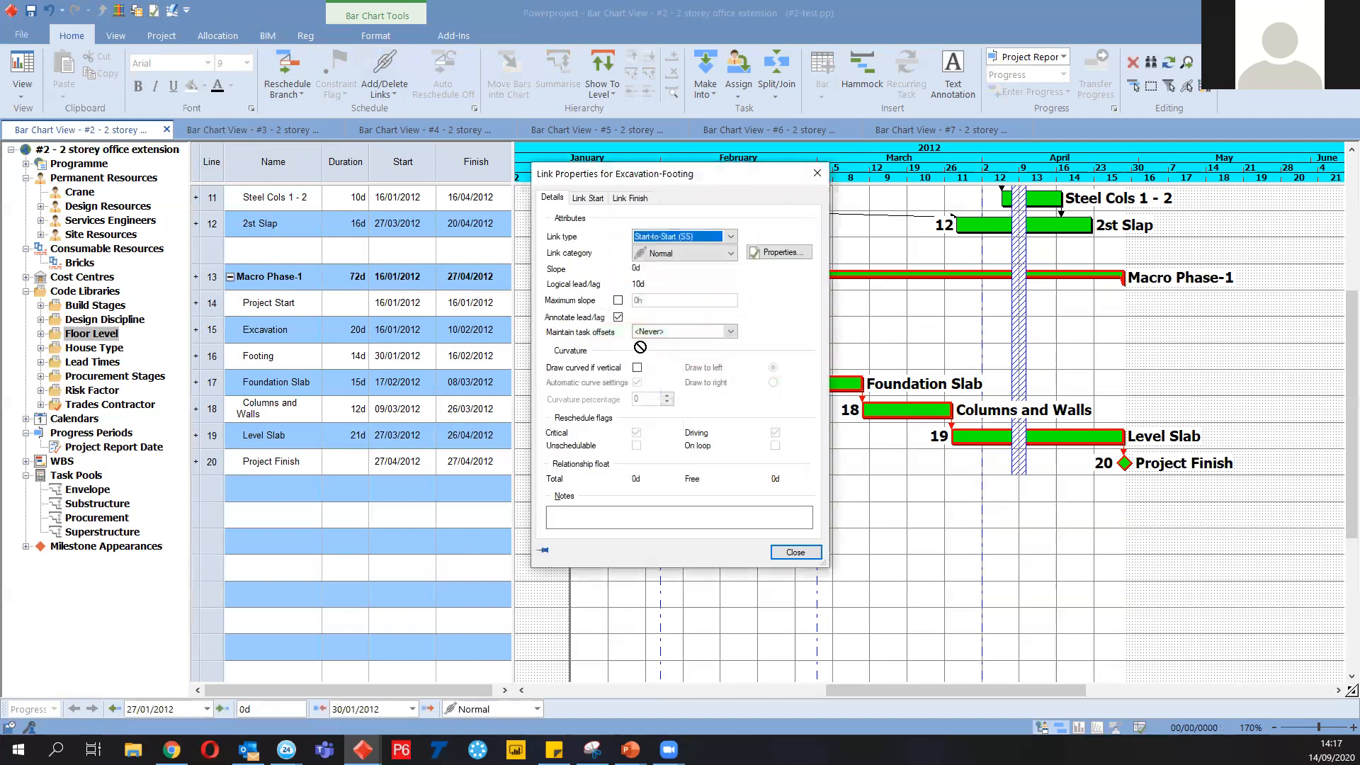
pyautogui.moveTo(646, 179); pyautogui.dragTo(351, 223)
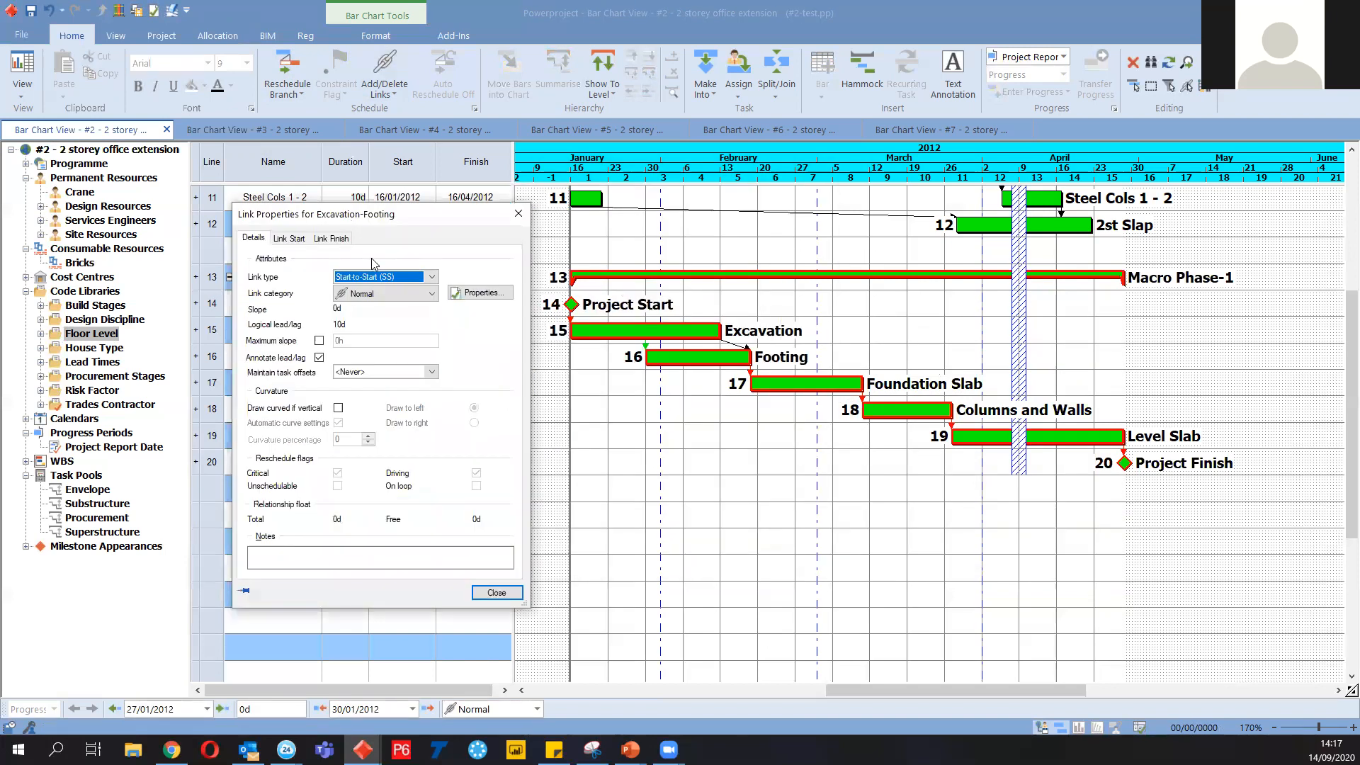
pyautogui.click(297, 238)
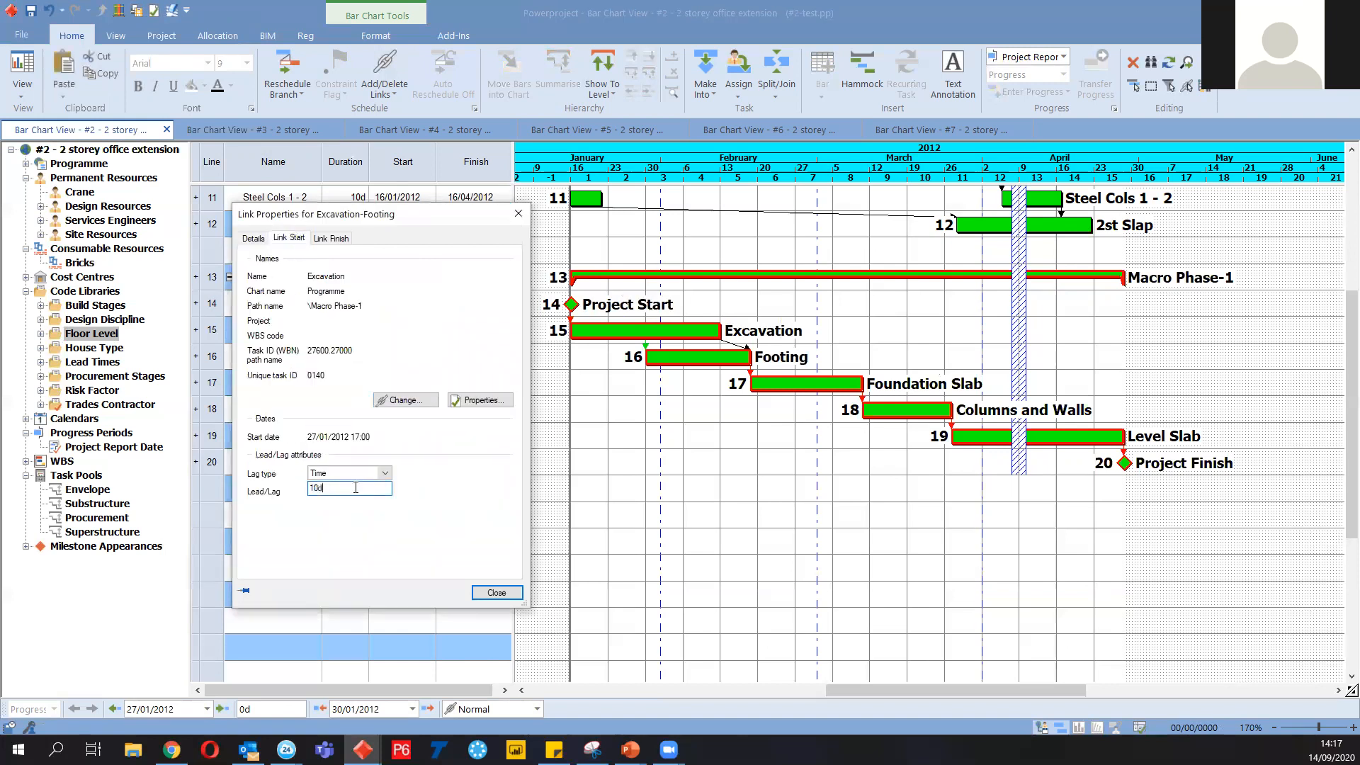
pyautogui.moveTo(345, 487); pyautogui.dragTo(279, 495)
pyautogui.moveTo(389, 215); pyautogui.dragTo(752, 438)
pyautogui.click(641, 350)
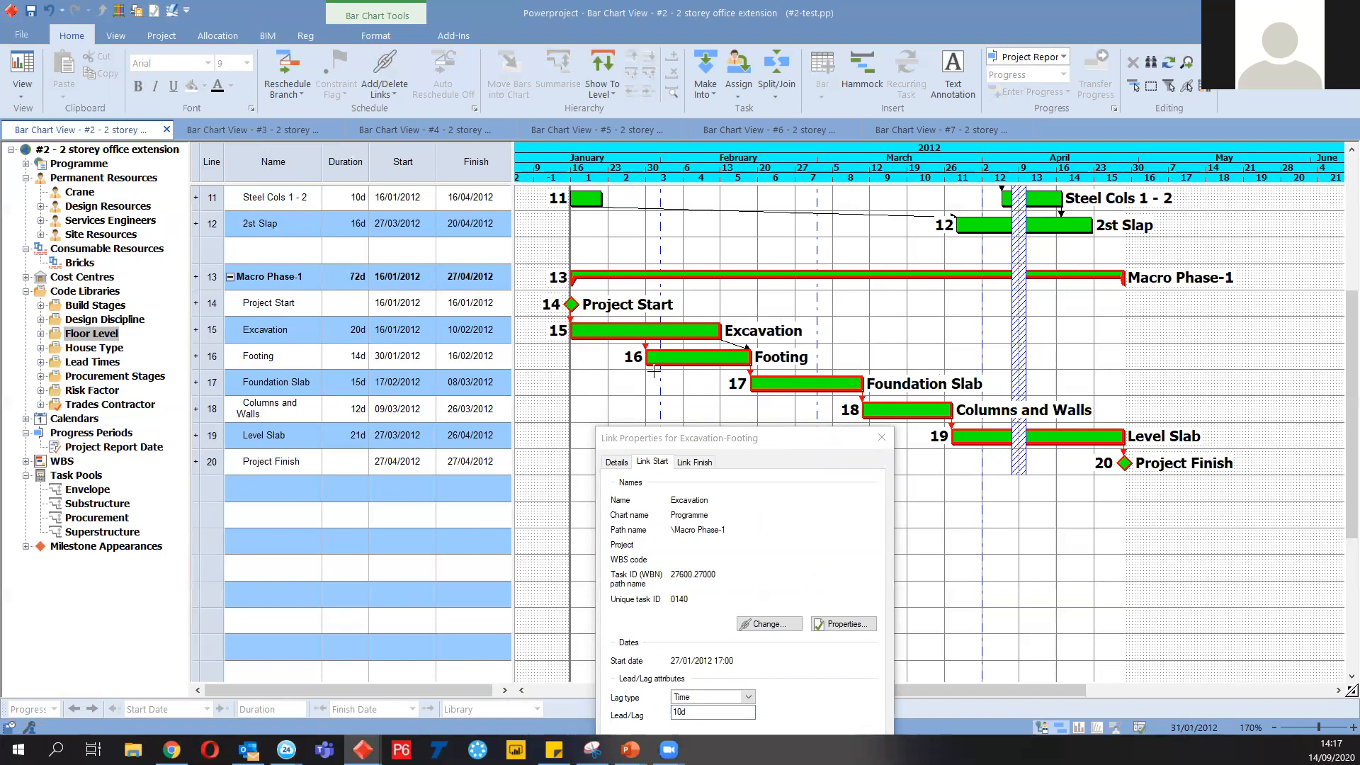
pyautogui.moveTo(735, 438); pyautogui.dragTo(919, 188)
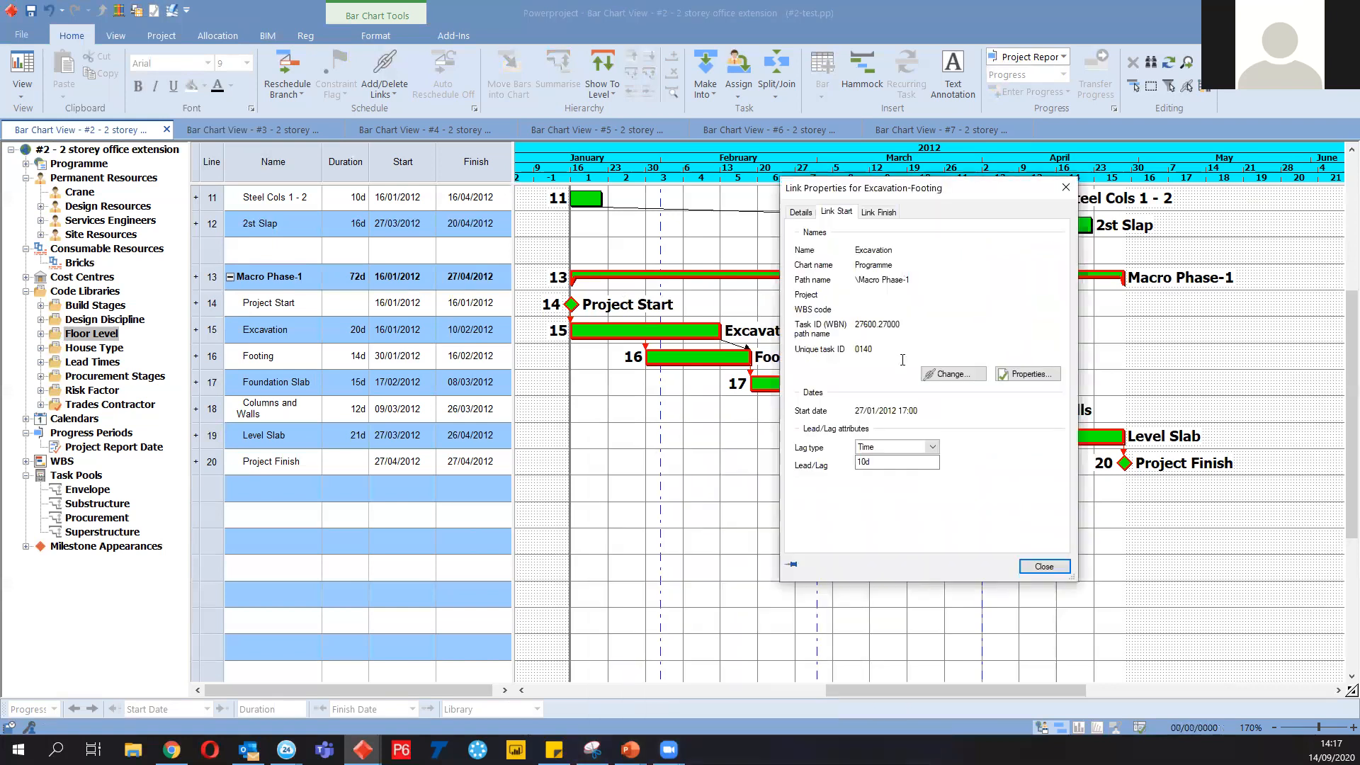
pyautogui.click(920, 448)
pyautogui.click(902, 460)
pyautogui.press('Tab')
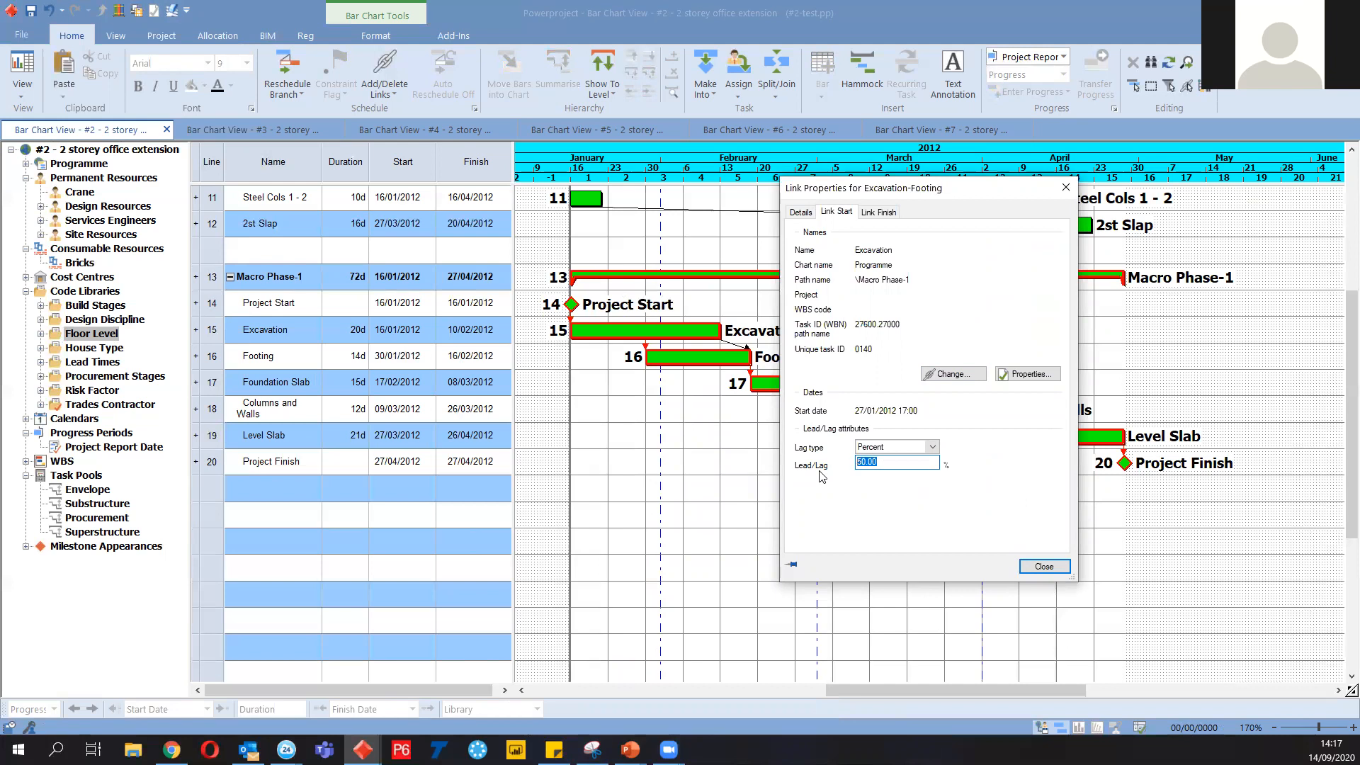
pyautogui.press('Return')
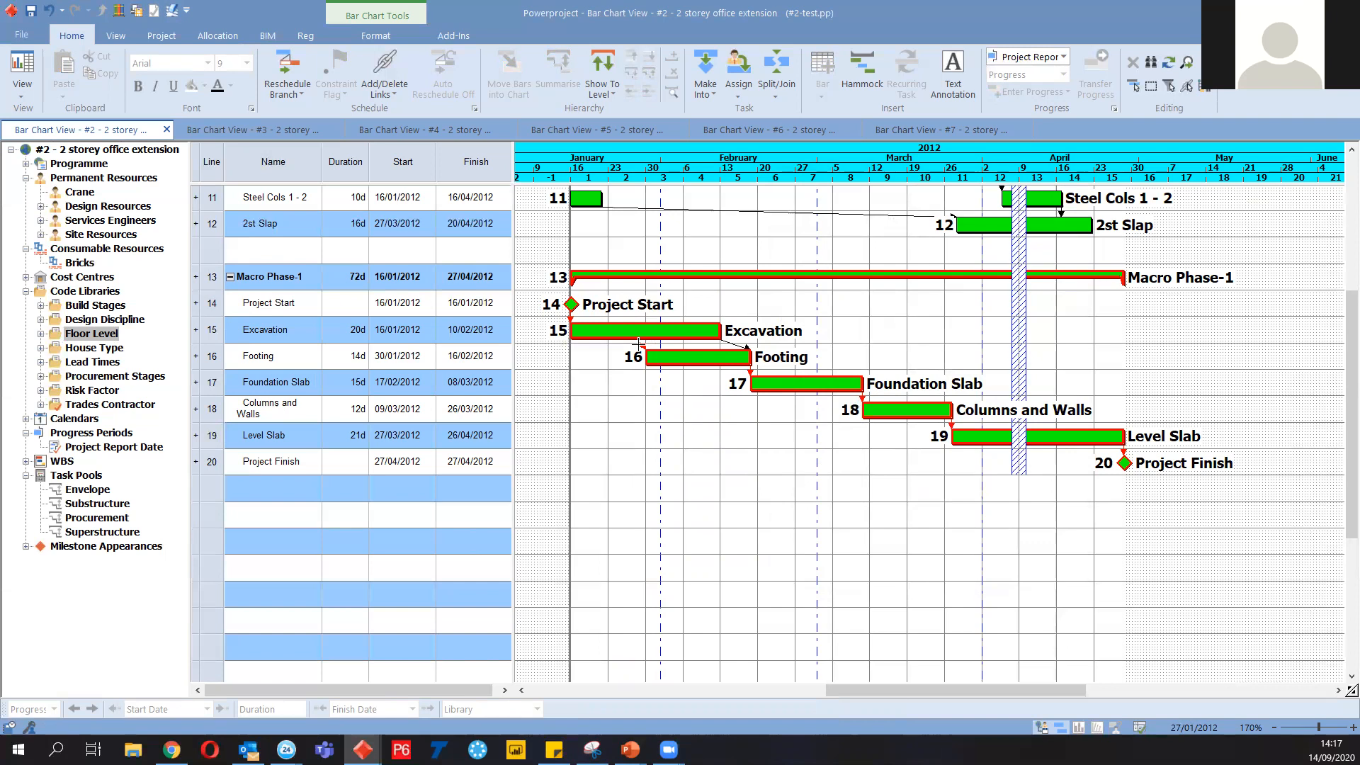
# Lengthen the Excavation bar to about 42 days and reschedule the entire project
pyautogui.click(644, 345)
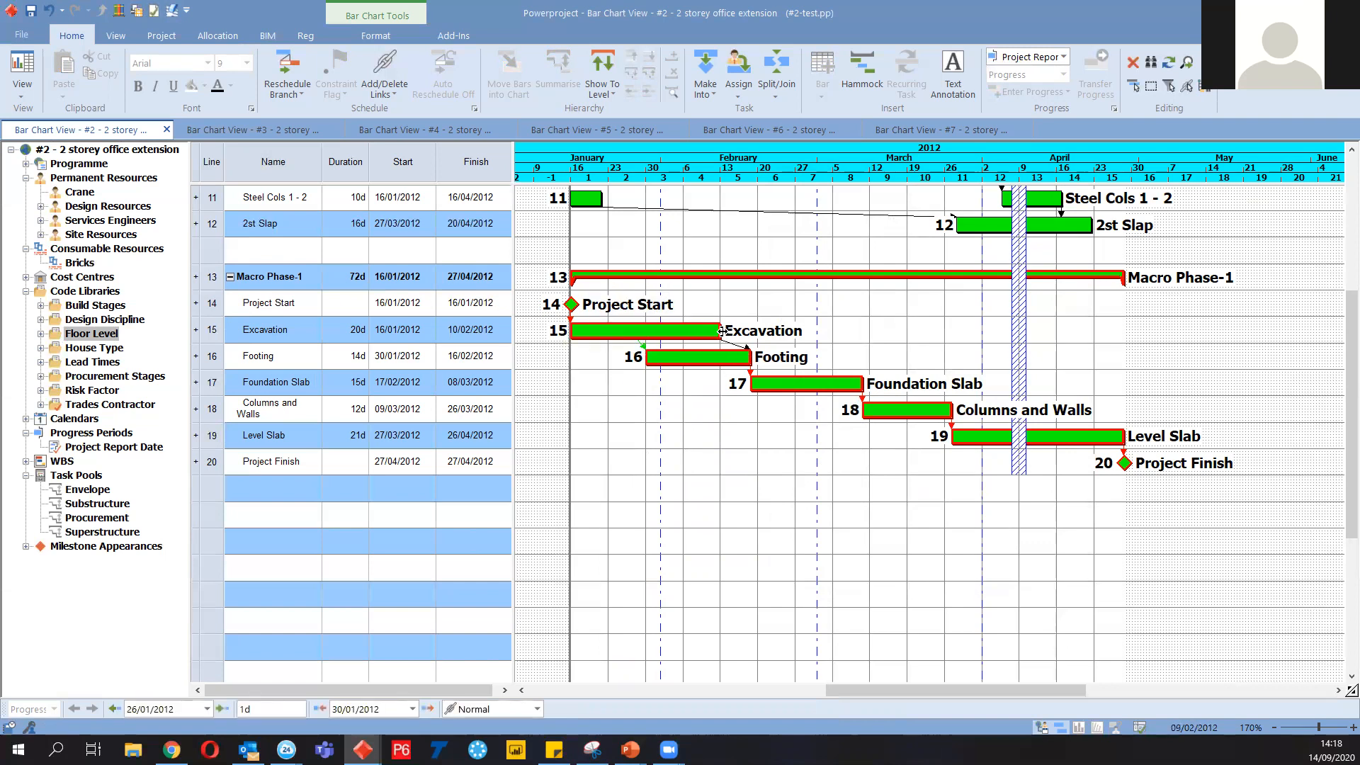
pyautogui.click(669, 396)
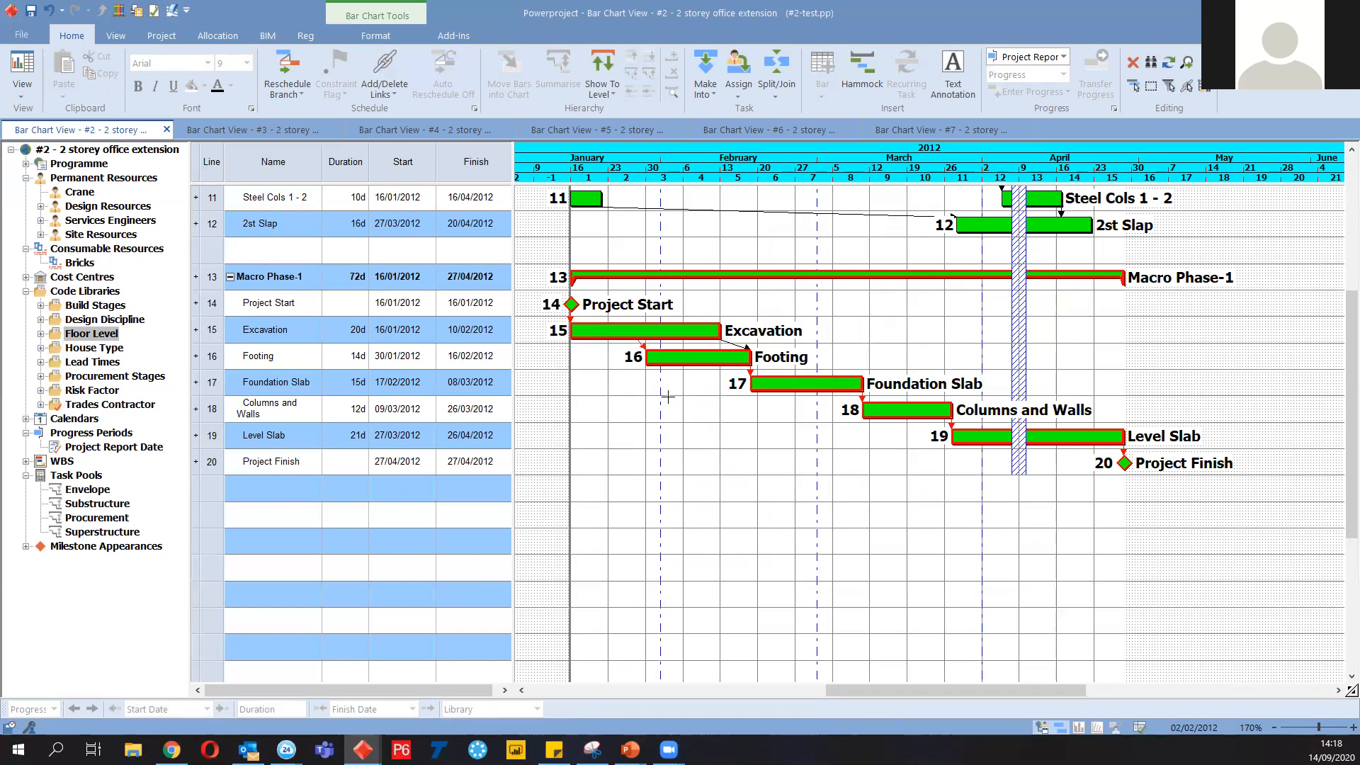
pyautogui.moveTo(721, 330); pyautogui.dragTo(889, 330)
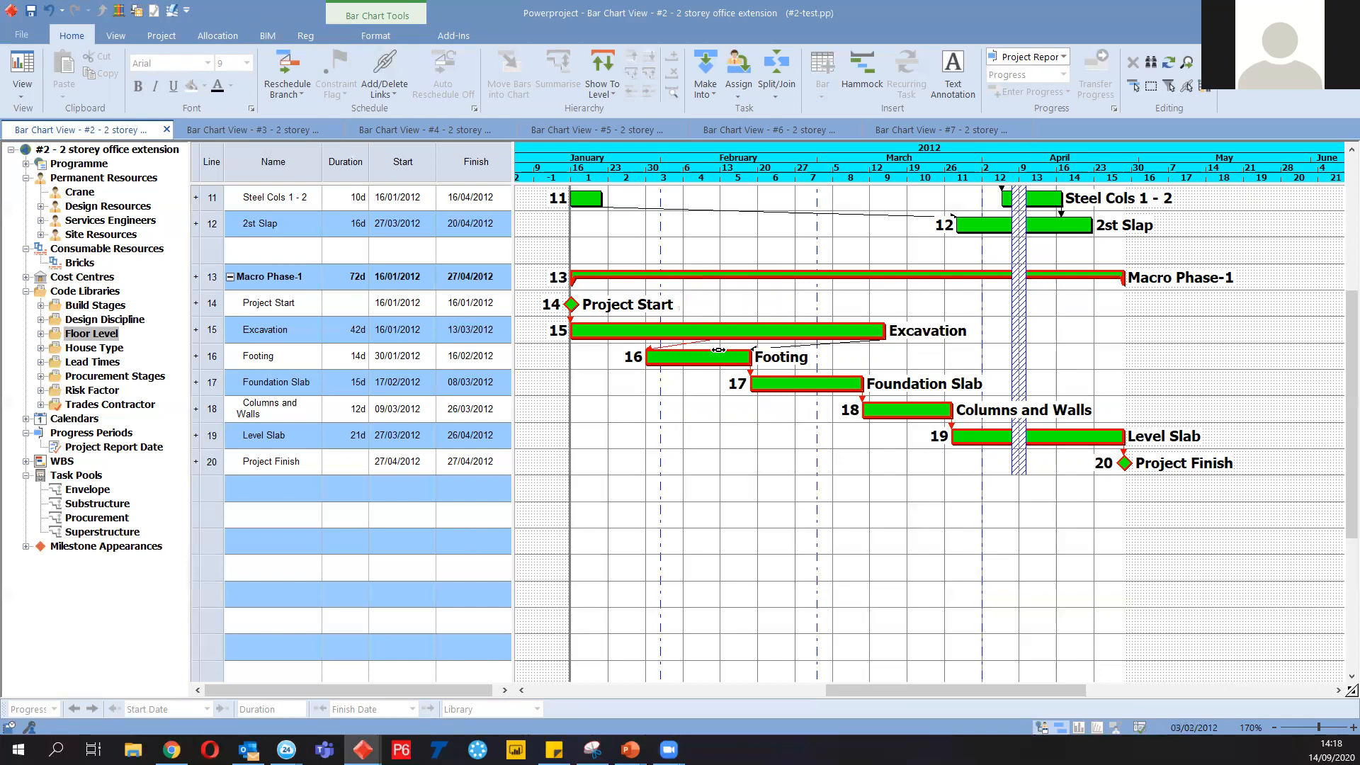
pyautogui.moveTo(711, 340); pyautogui.dragTo(713, 345)
pyautogui.click(287, 91)
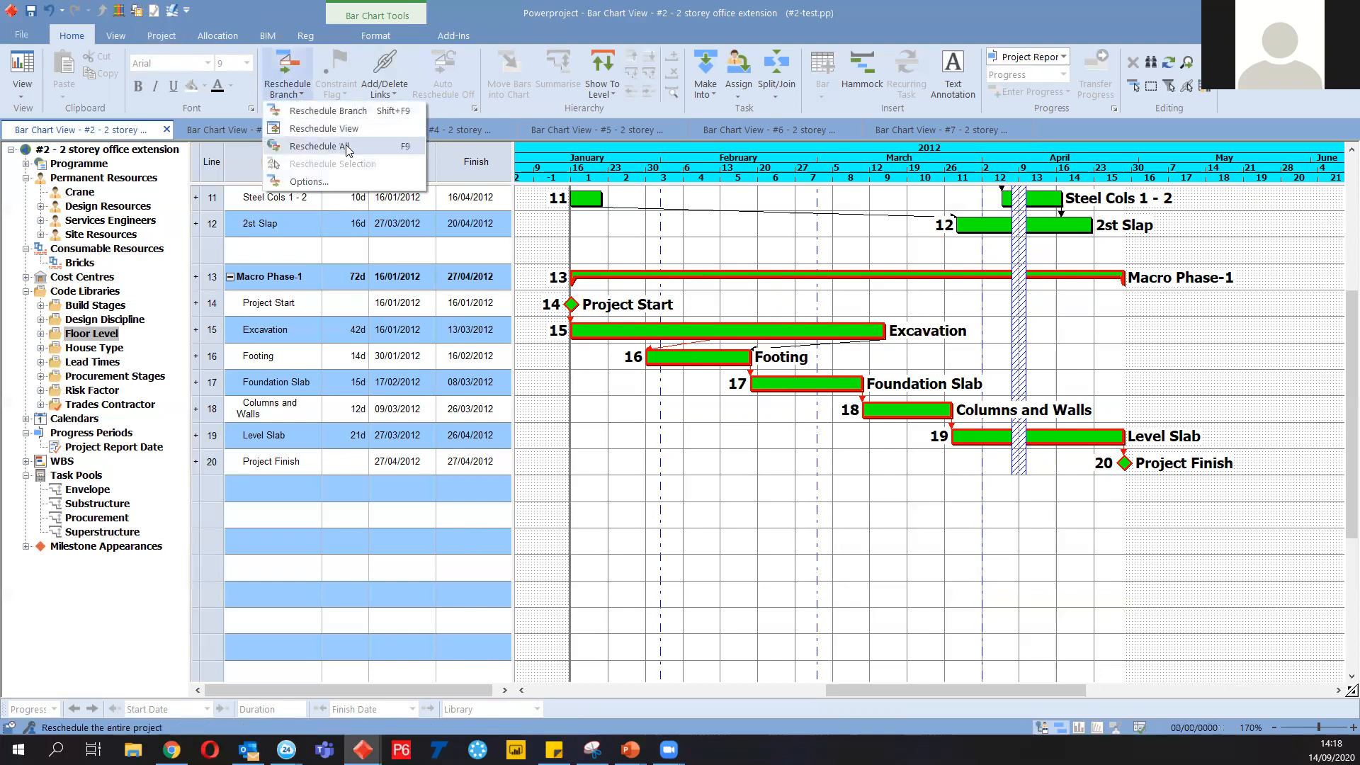
pyautogui.click(349, 147)
pyautogui.click(993, 542)
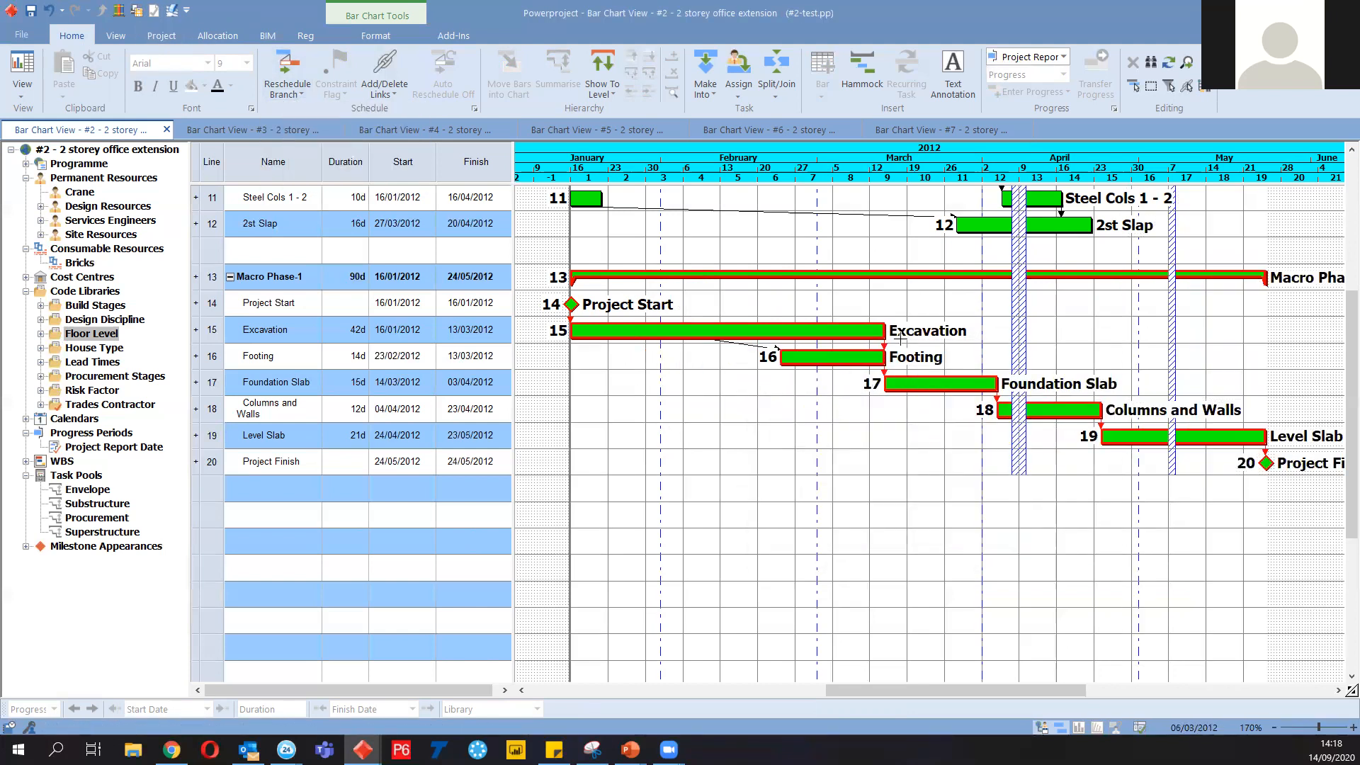
# Remove the finish-to-finish link between Excavation and Footing and reschedule the entire project
pyautogui.click(826, 358)
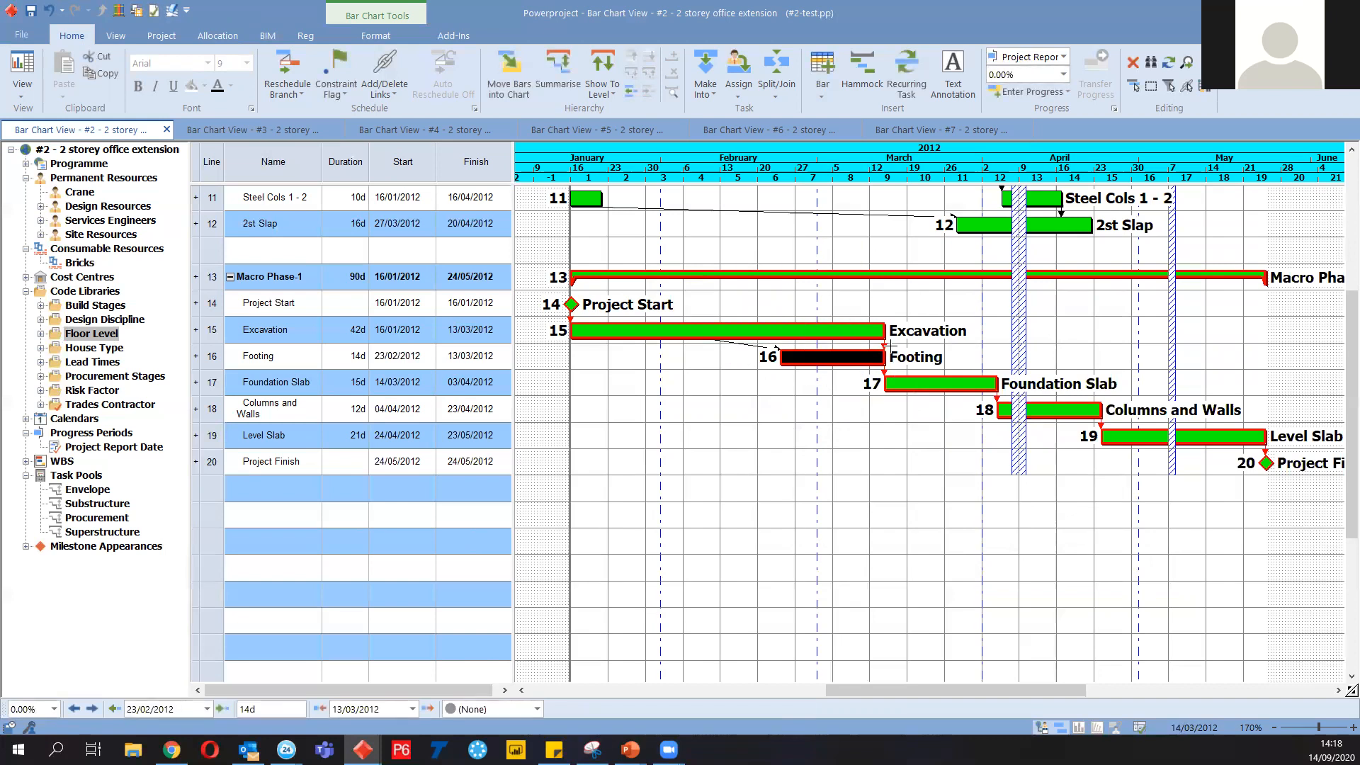
pyautogui.click(926, 292)
pyautogui.click(287, 88)
pyautogui.click(343, 146)
pyautogui.click(1012, 547)
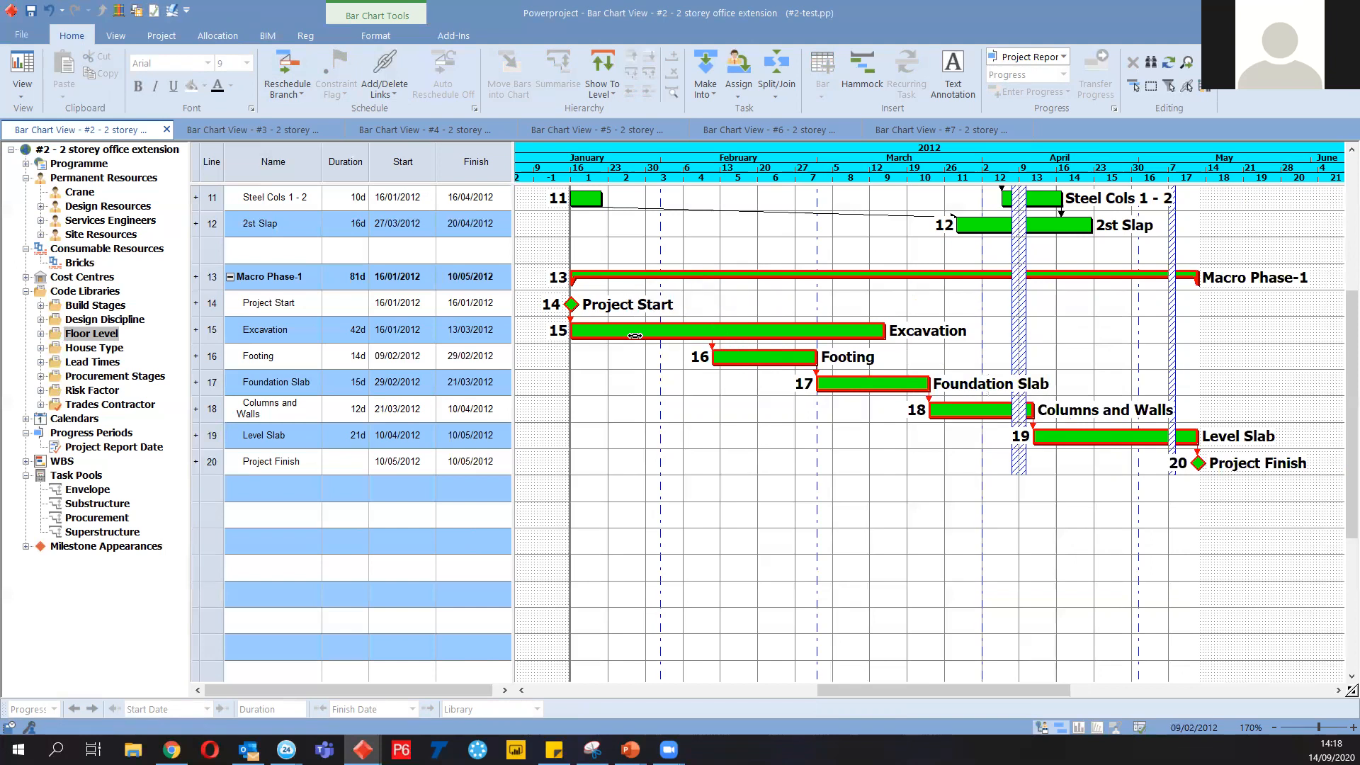
# Shorten the Excavation bar to about 30 days
pyautogui.moveTo(715, 347)
pyautogui.click(335, 333)
pyautogui.click(756, 404)
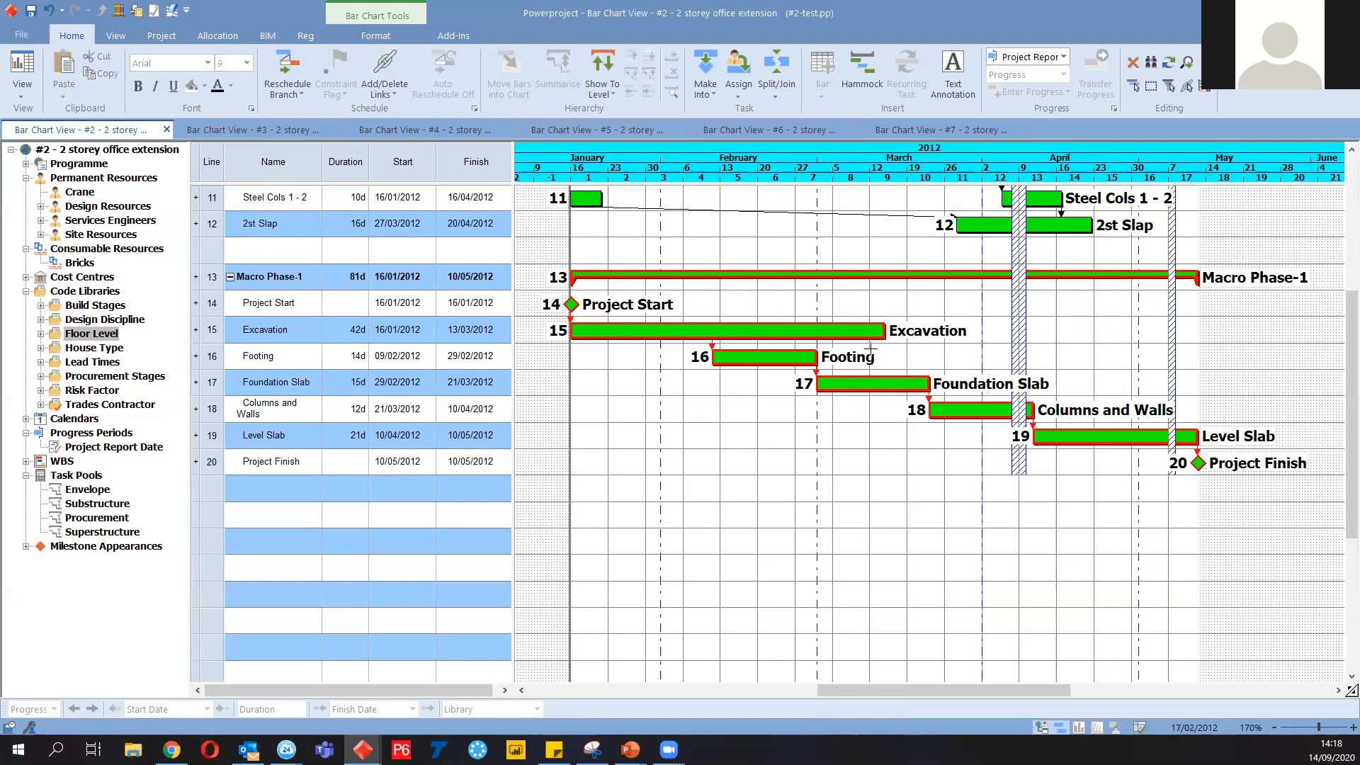
pyautogui.moveTo(886, 330); pyautogui.dragTo(795, 331)
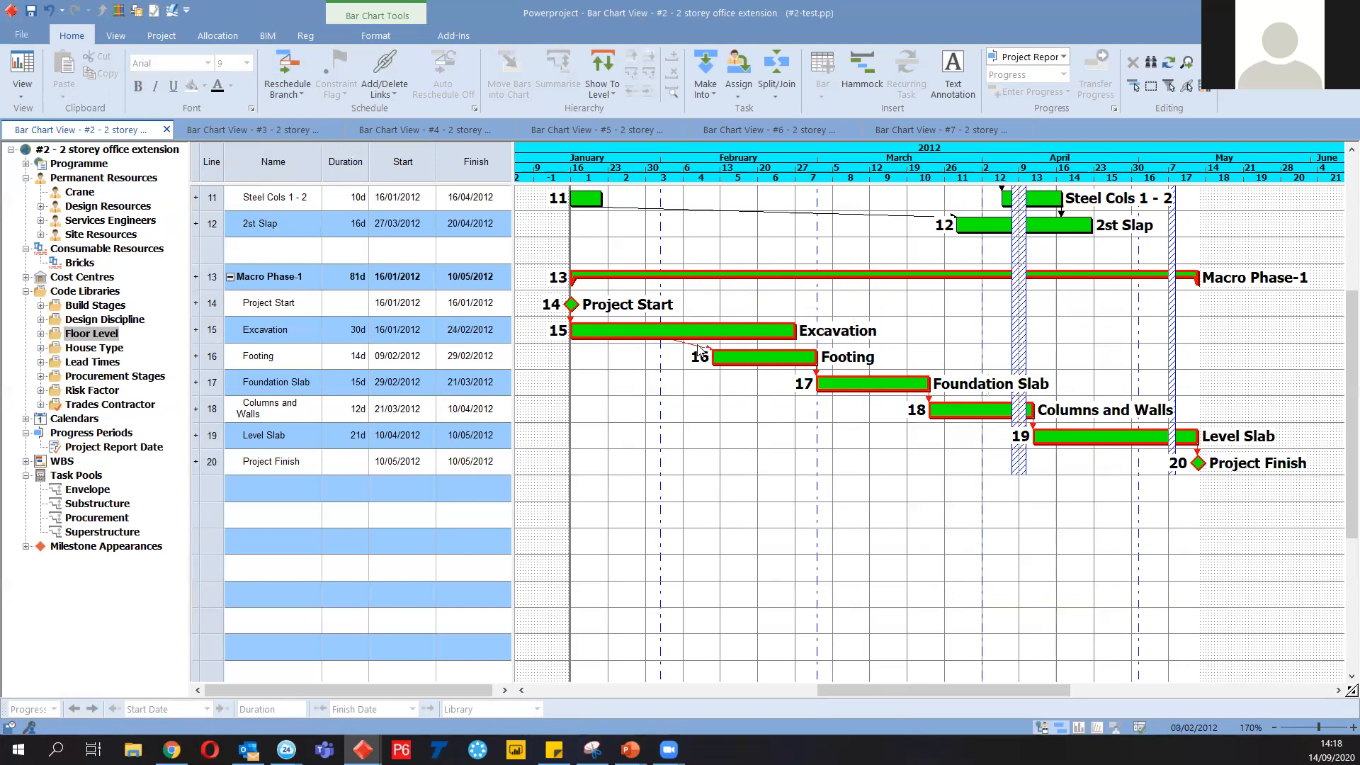
# Link the finish of Excavation to the finish of Footing and reschedule the project
pyautogui.click(792, 343)
pyautogui.click(287, 89)
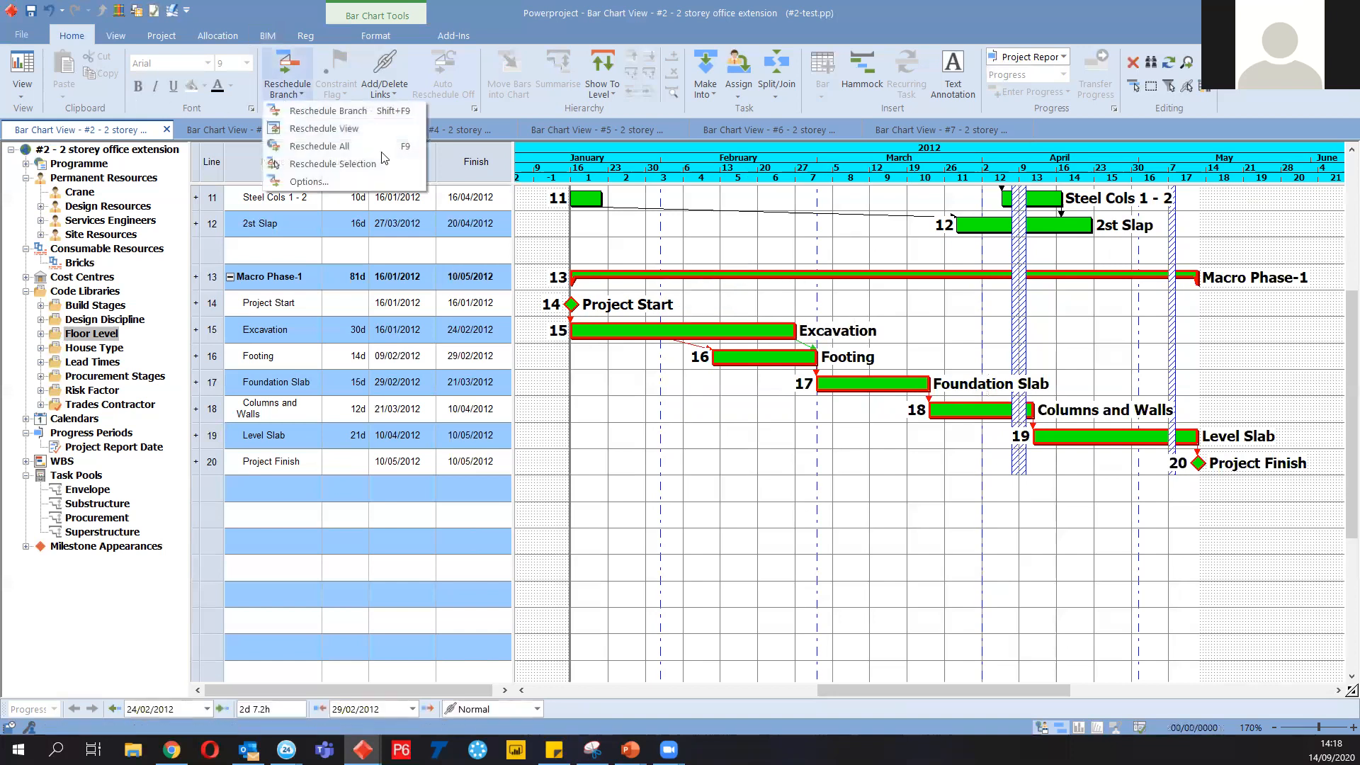
pyautogui.click(394, 165)
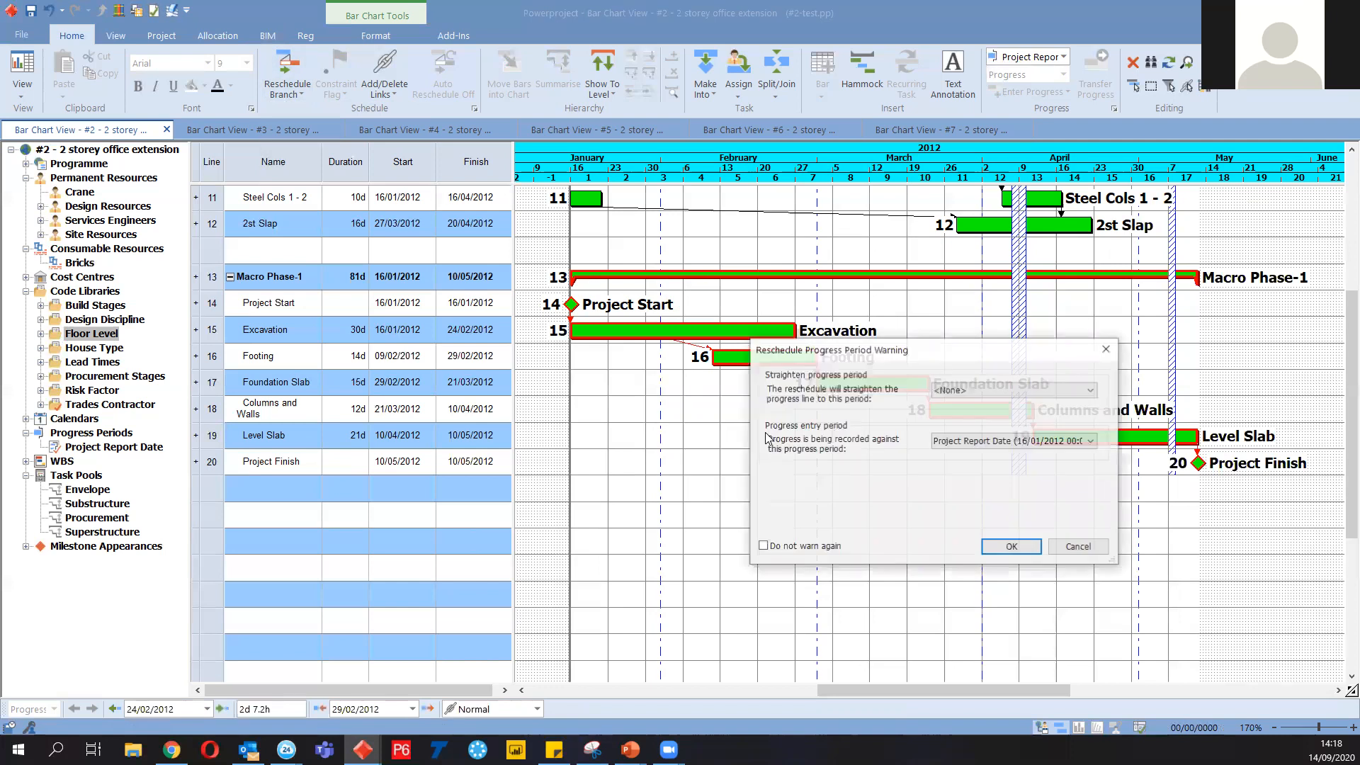
pyautogui.click(1012, 547)
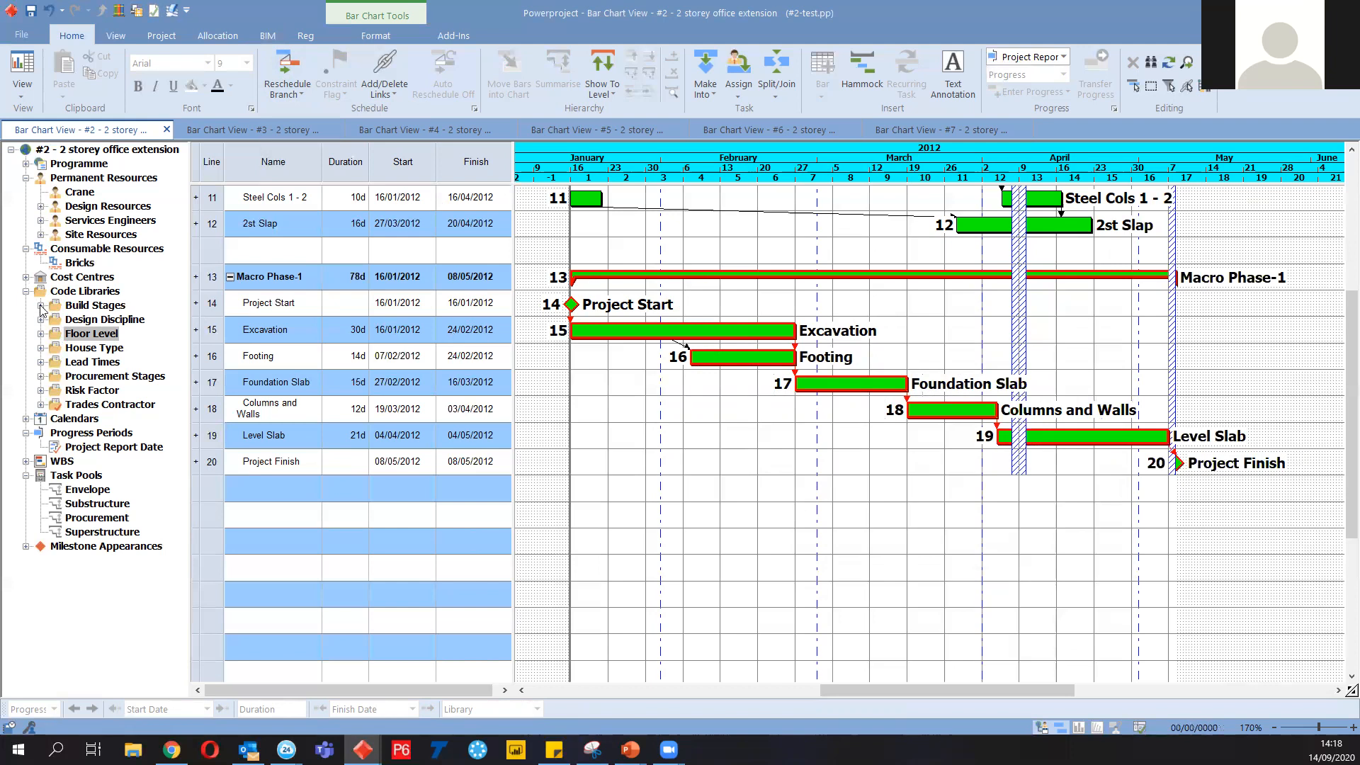
# Copy the Macro Phase-1 summary to the task pools, inspect the pooled copy's tasks and return to the Programme
pyautogui.click(84, 296)
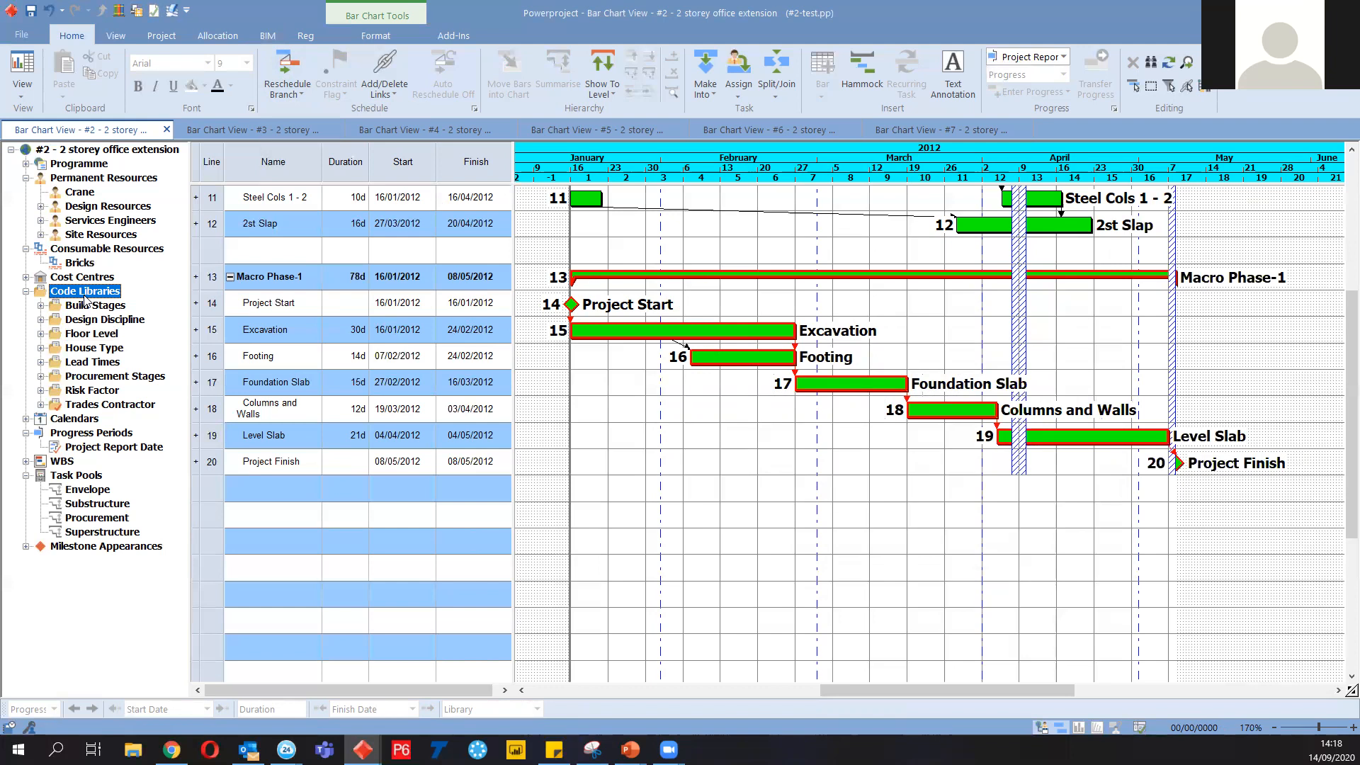
pyautogui.rightClick(216, 280)
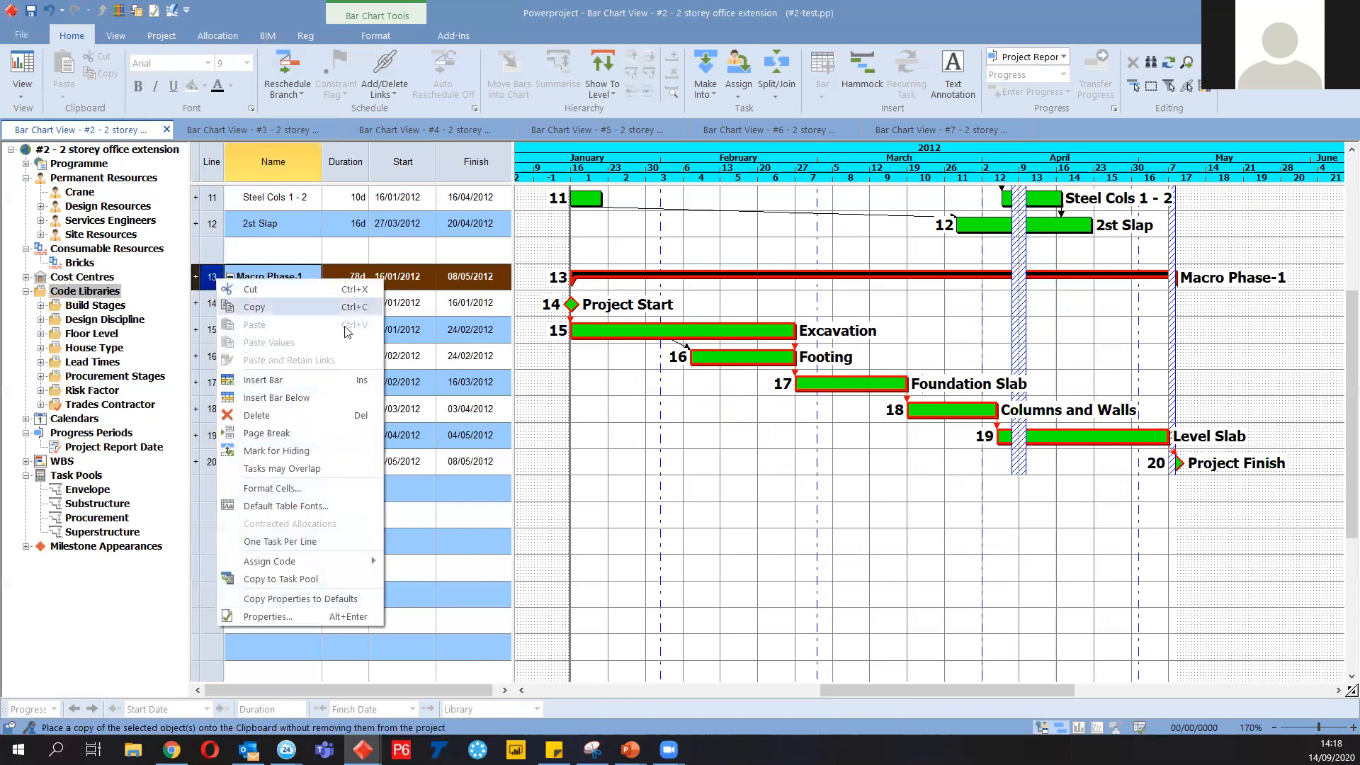
pyautogui.click(281, 578)
pyautogui.doubleClick(90, 504)
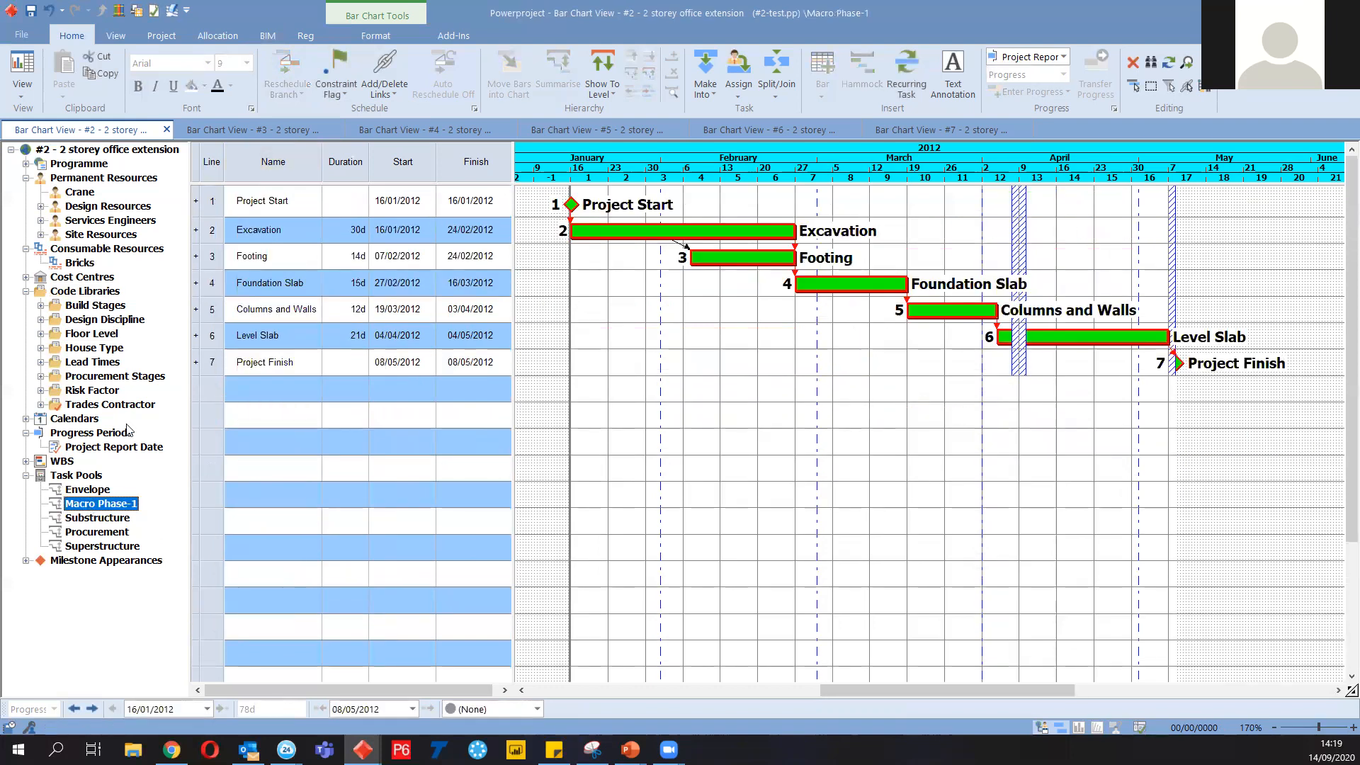
pyautogui.doubleClick(73, 164)
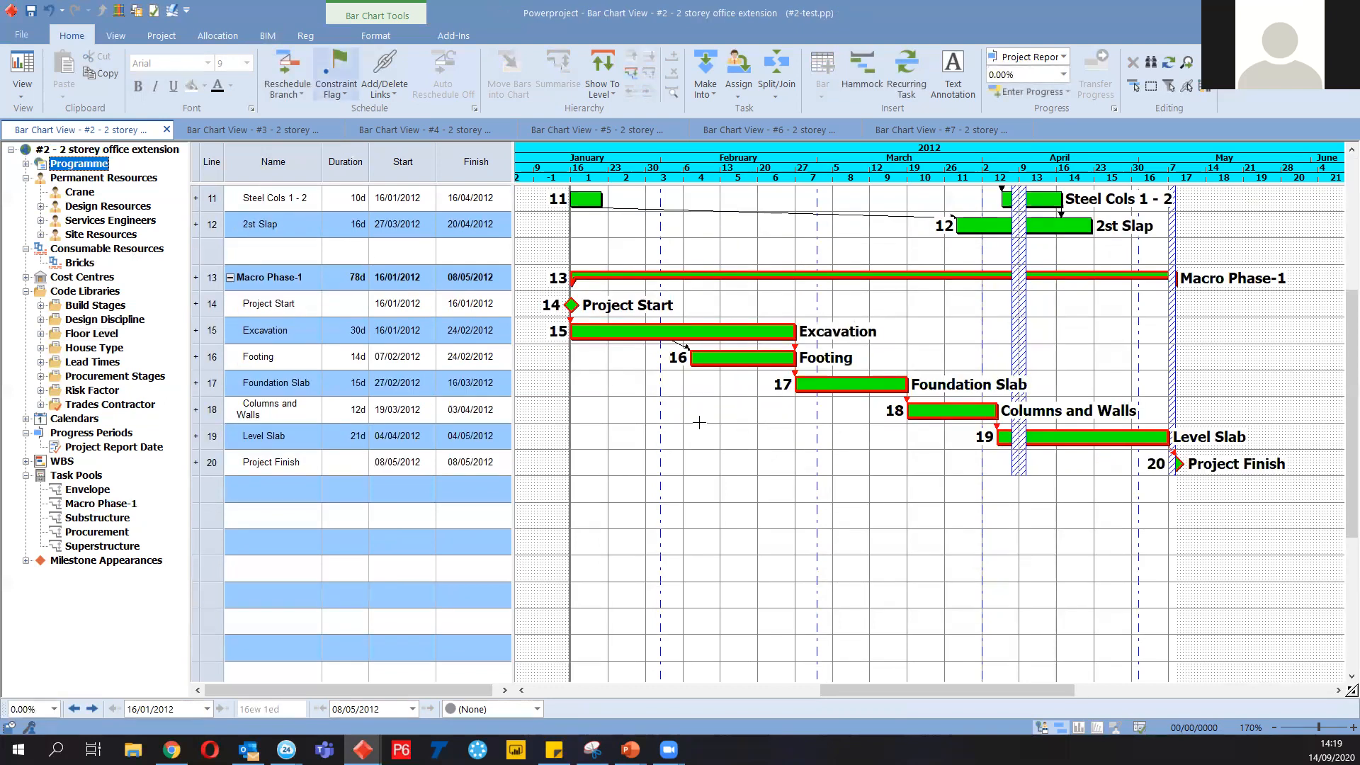
# Insert the pooled Macro Phase-1 below Project Finish, starting about mid-February 2012, and expand its tasks
pyautogui.scroll(-2, 718, 459)
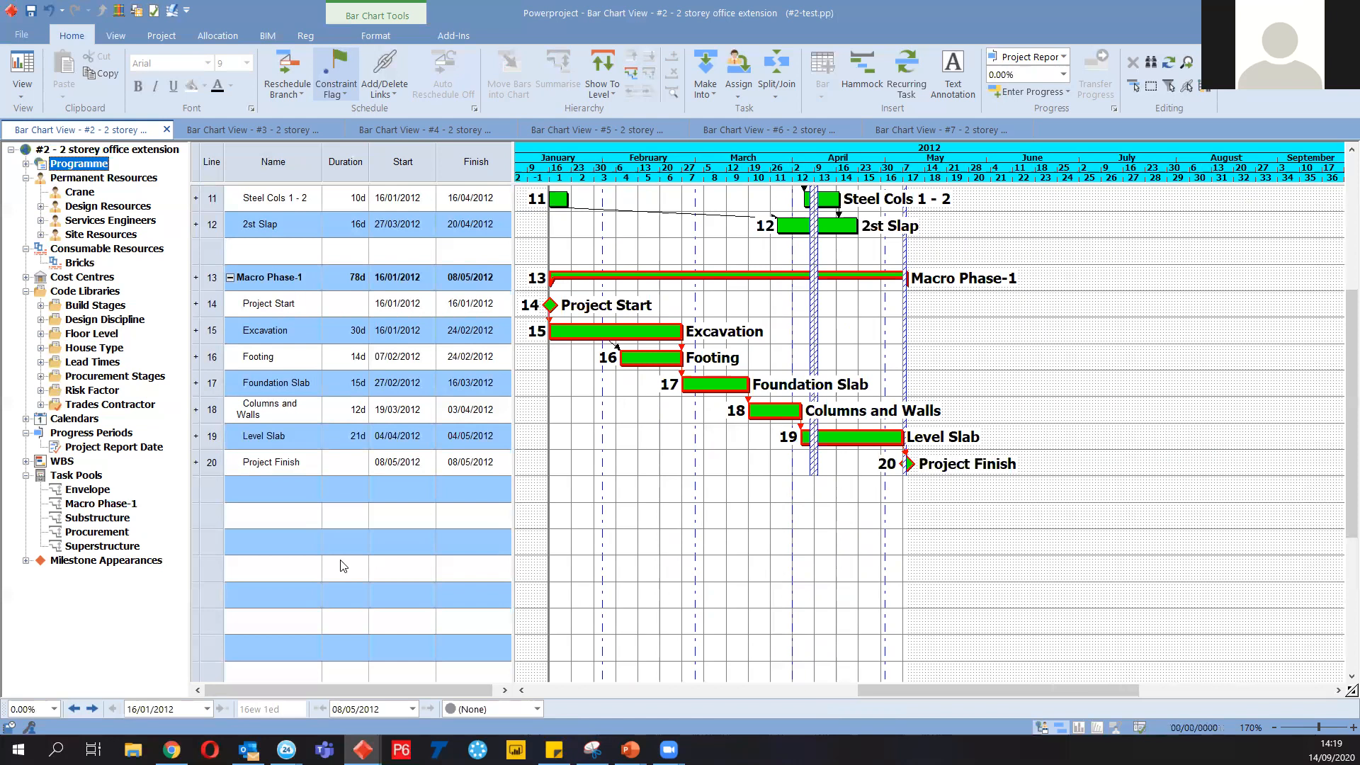
pyautogui.moveTo(97, 504); pyautogui.dragTo(780, 487)
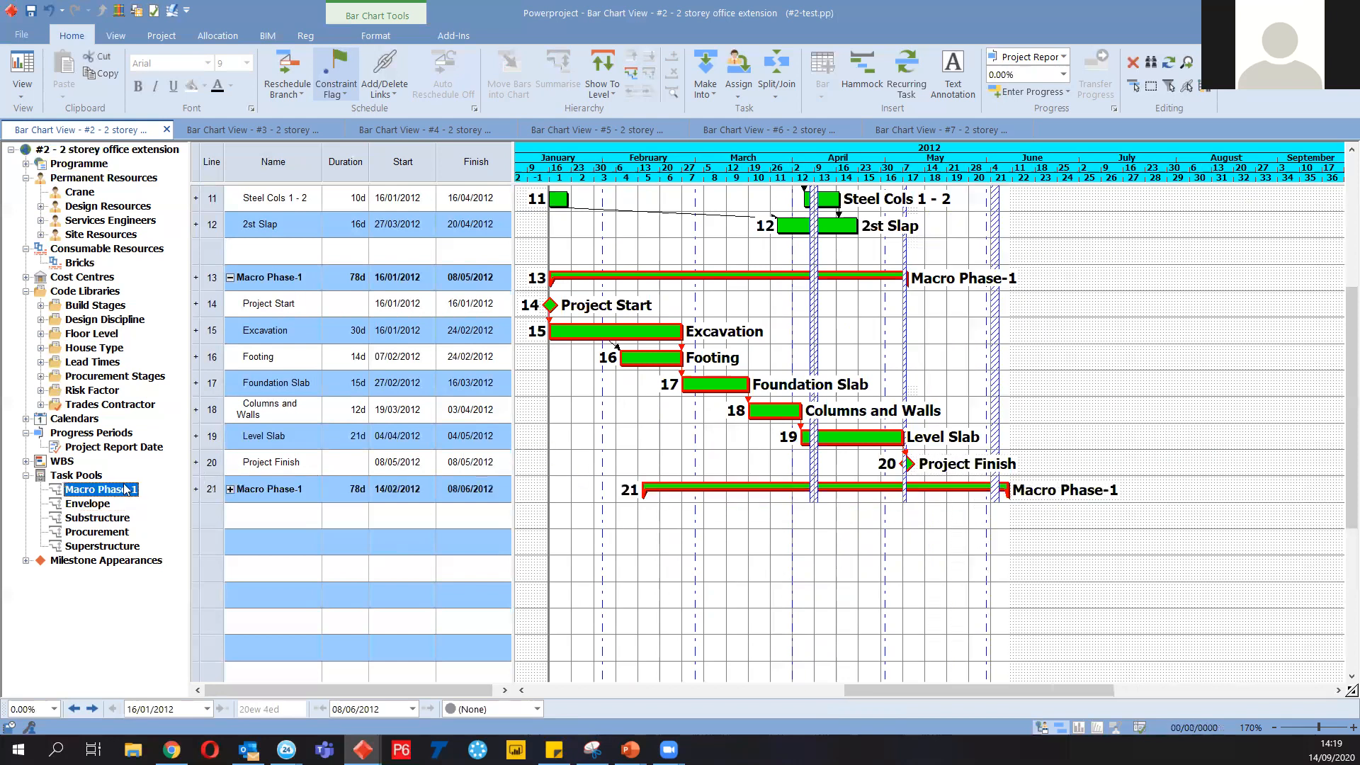
pyautogui.click(230, 489)
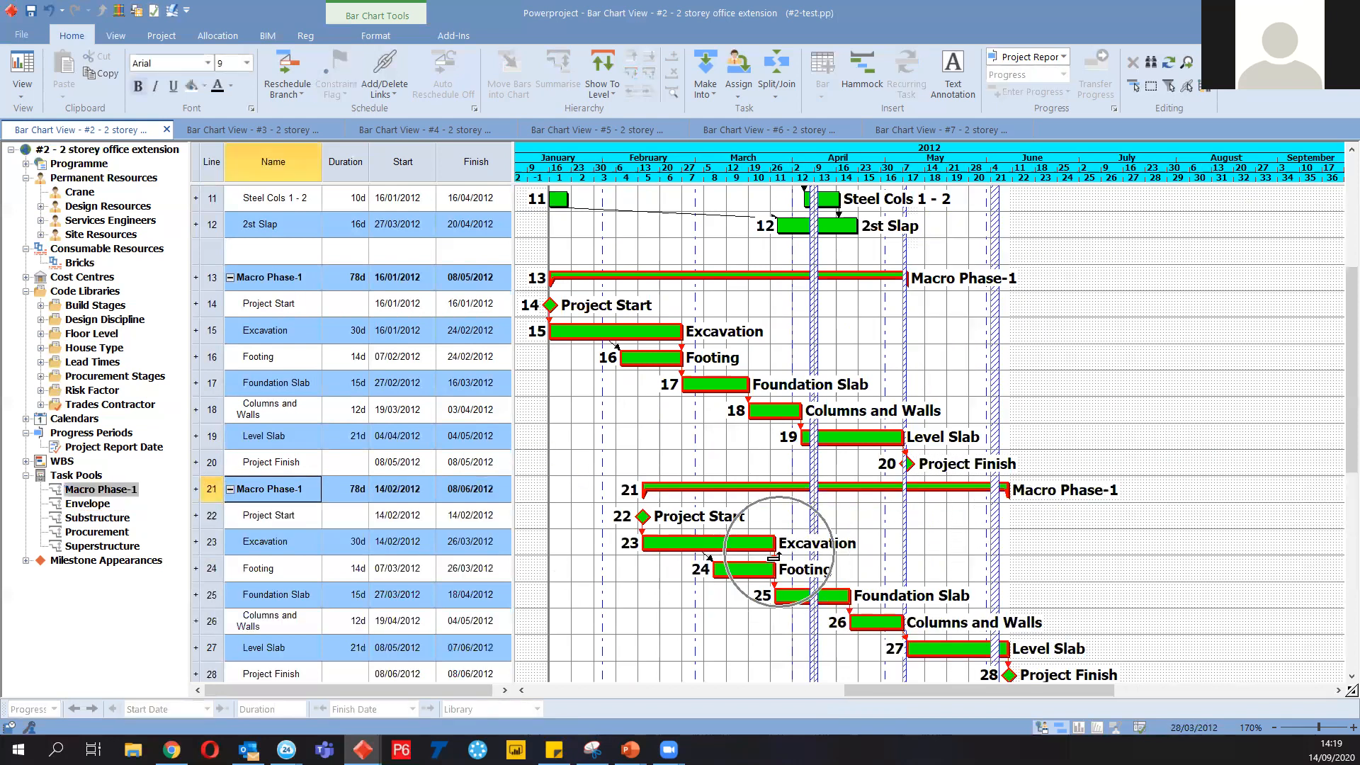
pyautogui.scroll(-1, 751, 516)
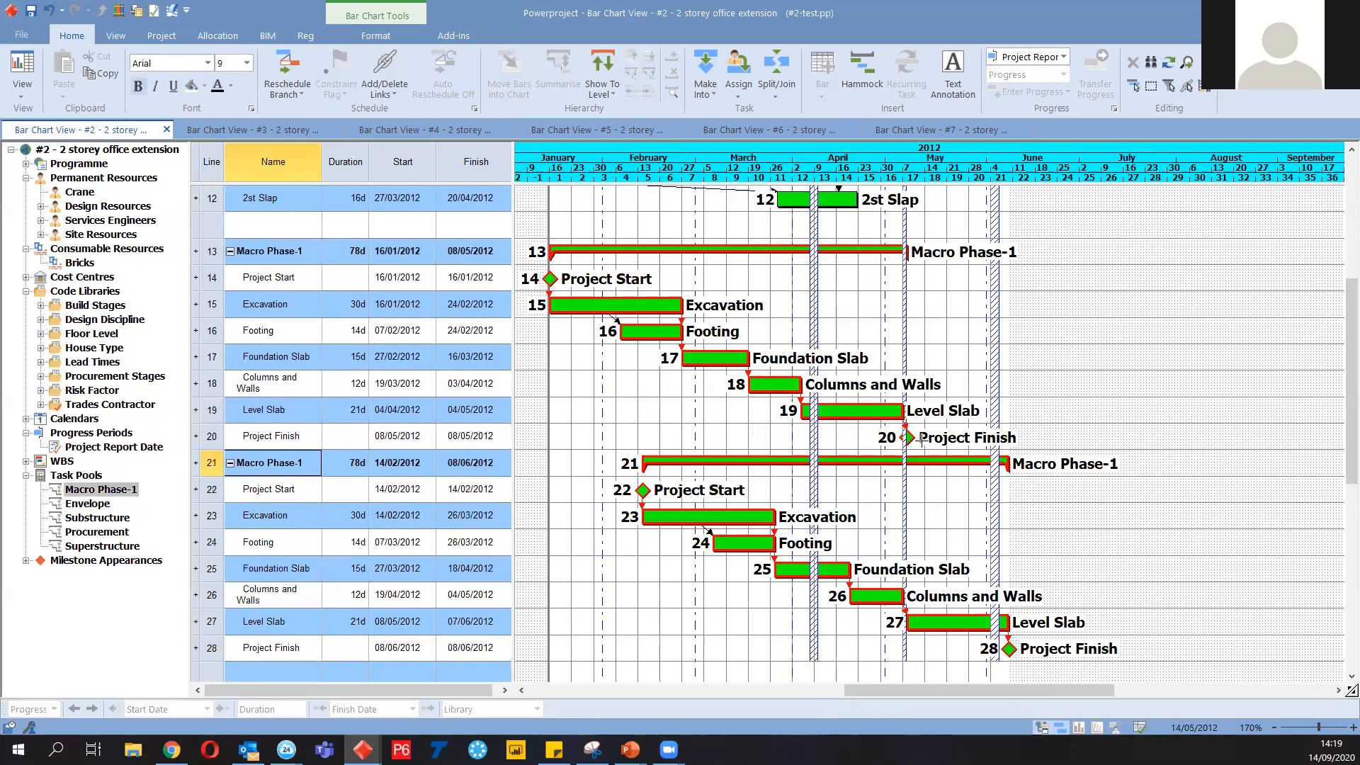
# Link the first phase's Project Finish to the new phase's Project Start with a lag of about 30 days and reschedule the entire project
pyautogui.moveTo(907, 448); pyautogui.dragTo(636, 484)
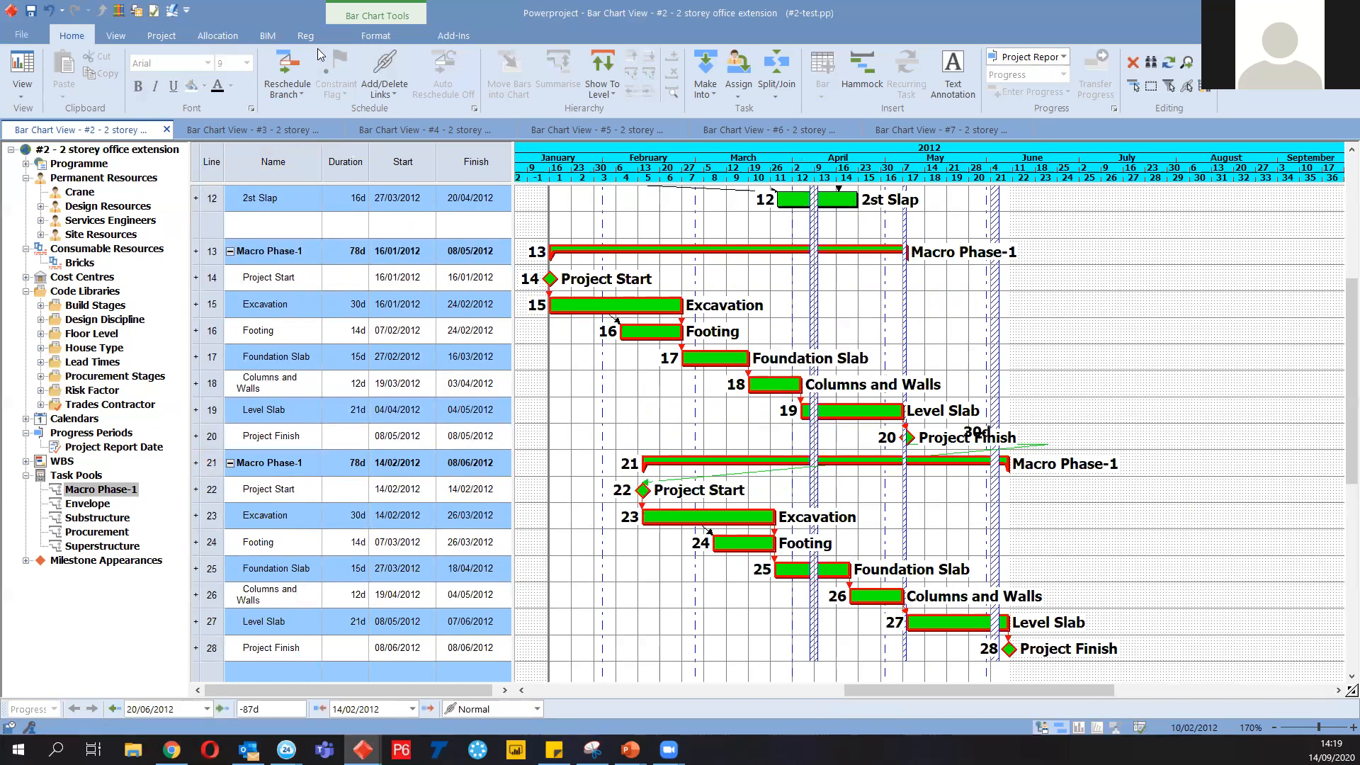
pyautogui.click(287, 91)
pyautogui.click(321, 146)
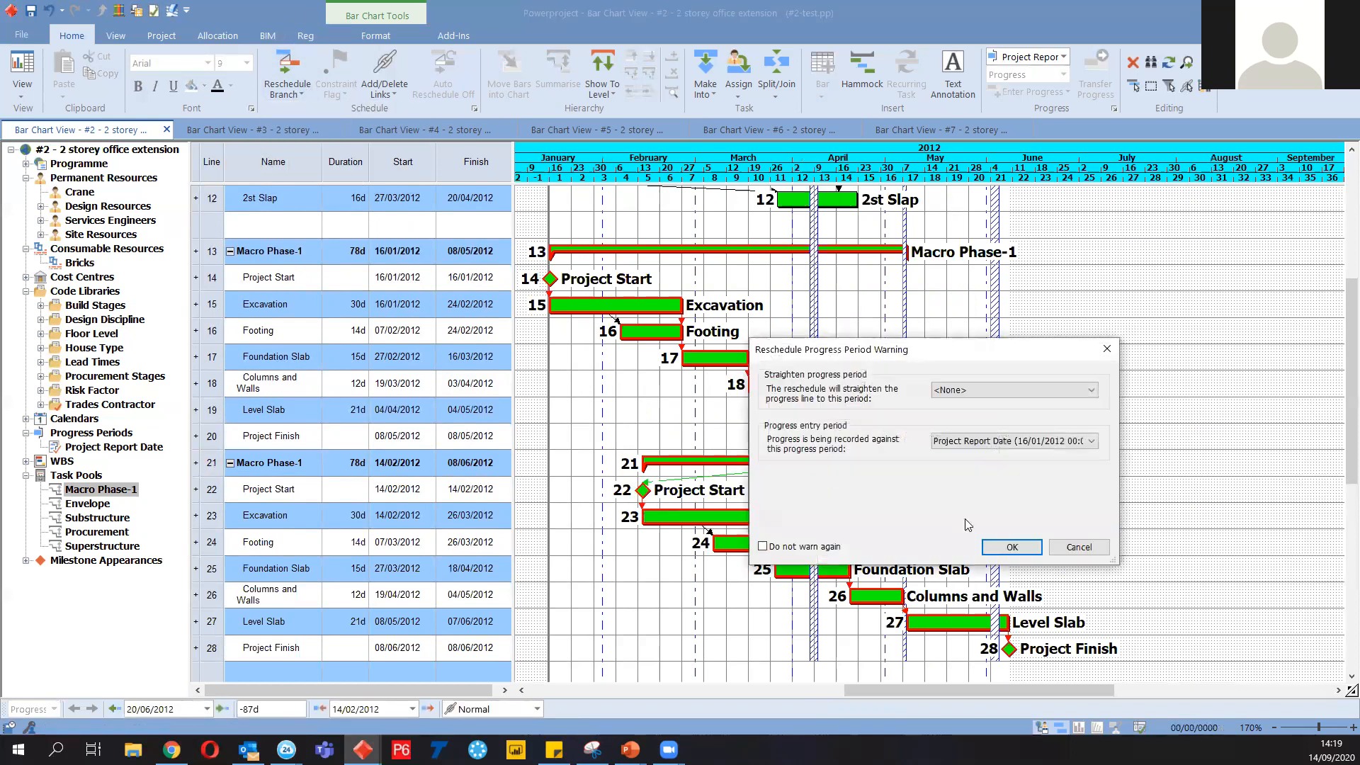
pyautogui.click(1013, 544)
pyautogui.moveTo(910, 692); pyautogui.dragTo(938, 693)
pyautogui.scroll(-1, 780, 530)
pyautogui.scroll(-1, 781, 530)
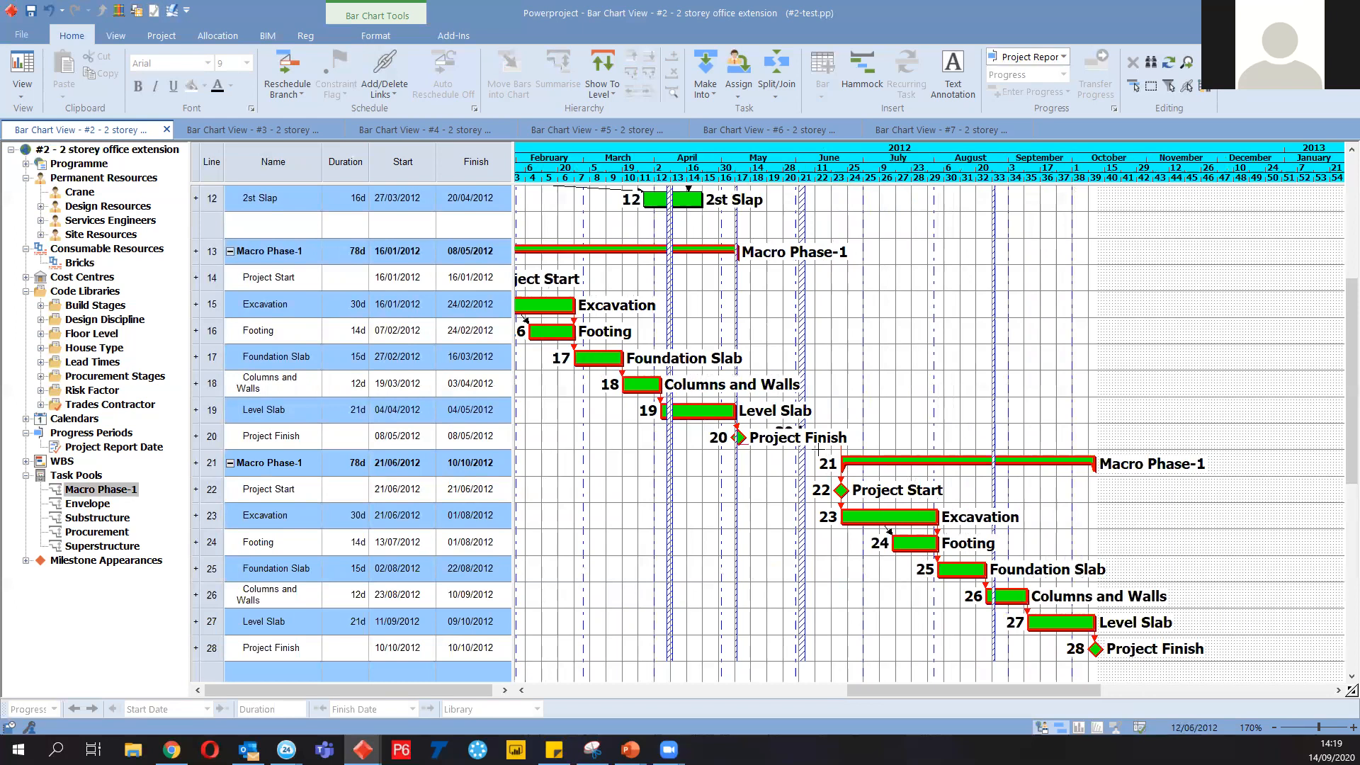
# Rename the second Macro Phase-1 summary as Macro Phase-2
pyautogui.click(325, 466)
pyautogui.doubleClick(309, 462)
pyautogui.click(307, 459)
pyautogui.press('BackSpace')
pyautogui.write('2')
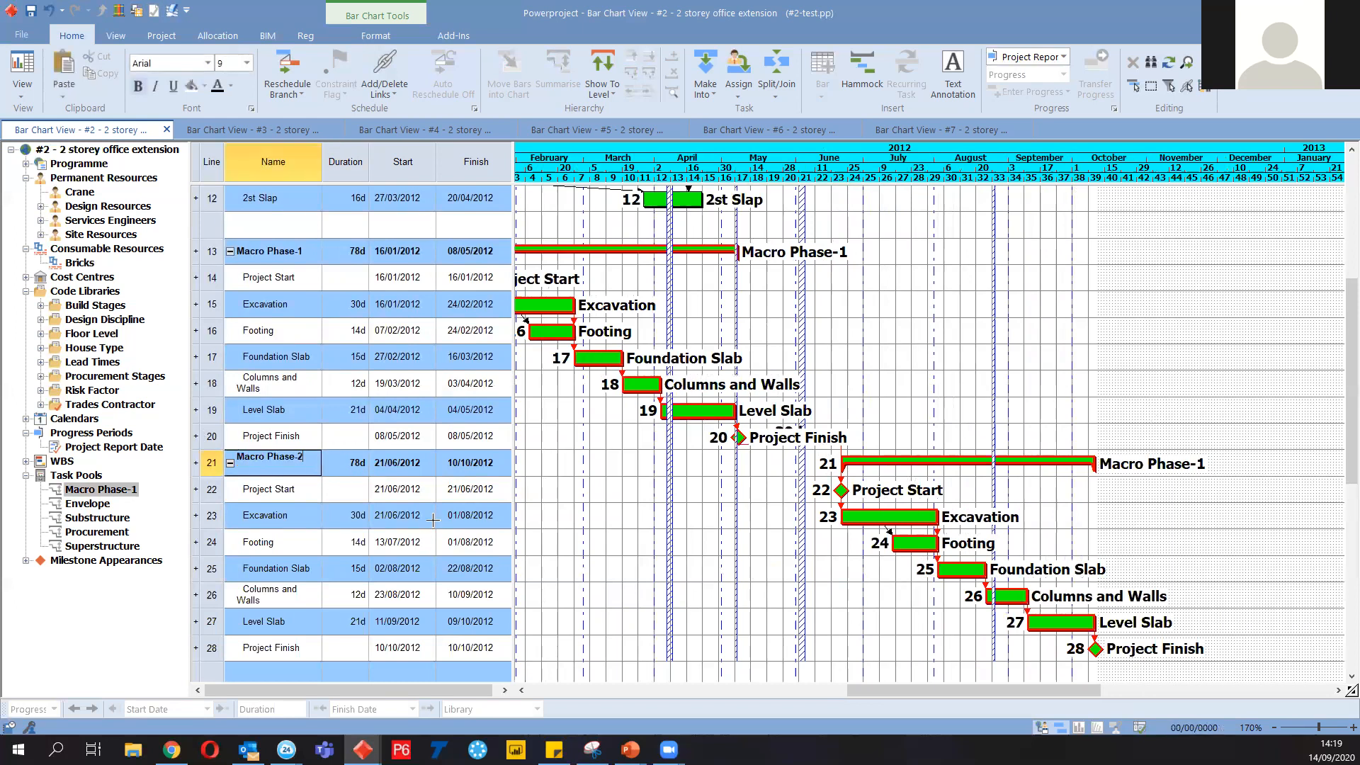
pyautogui.press('Return')
pyautogui.moveTo(924, 691); pyautogui.dragTo(887, 685)
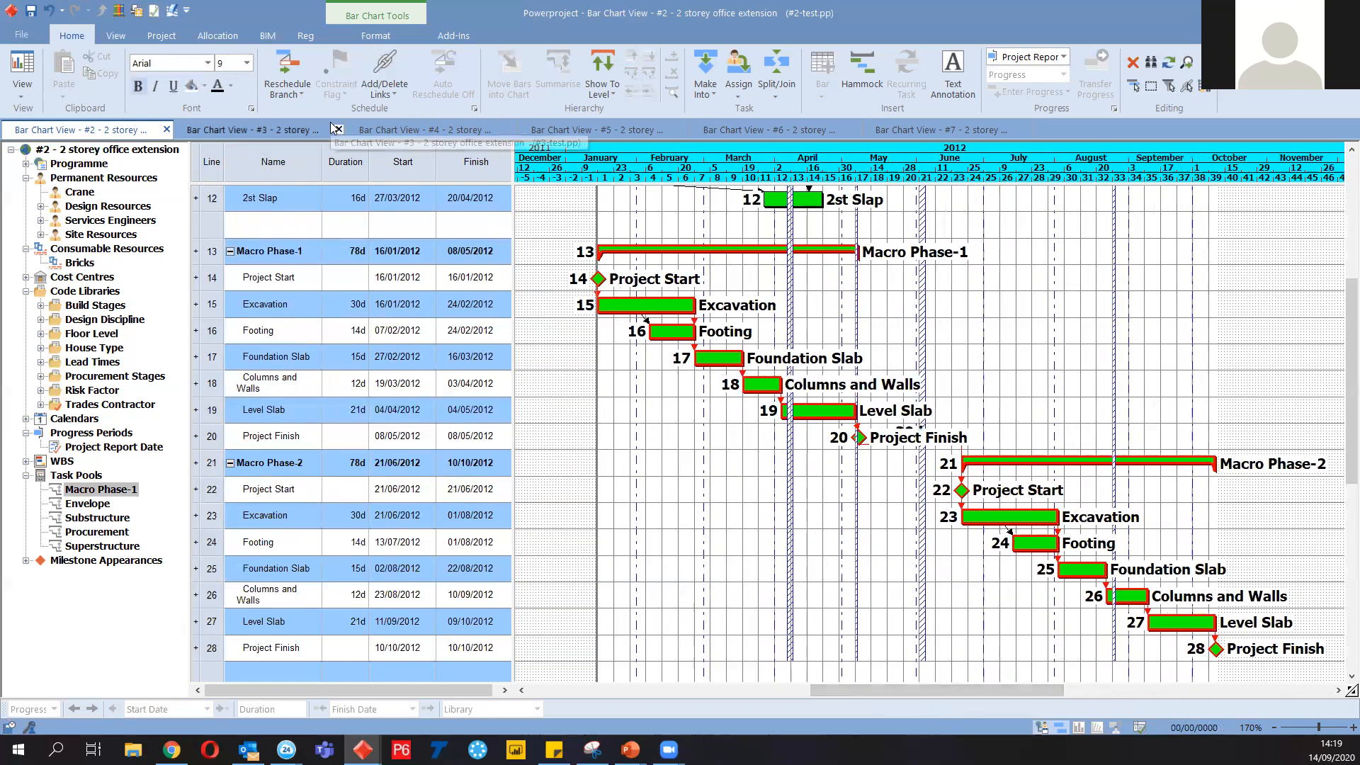
pyautogui.scroll(-1, 720, 449)
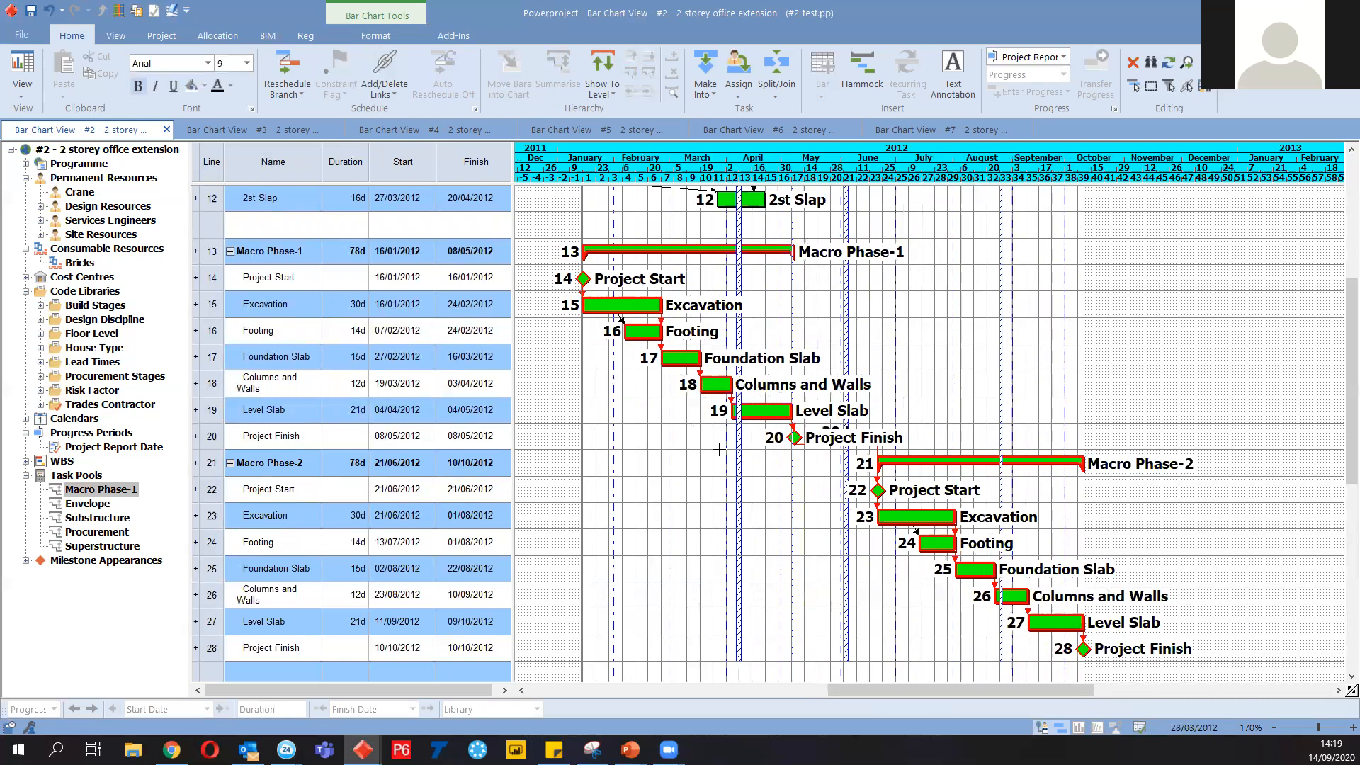
# In the #3 office extension programme, assign the DD Groundworker trades contractor code to the Hoarding and Excavation bars
pyautogui.click(242, 133)
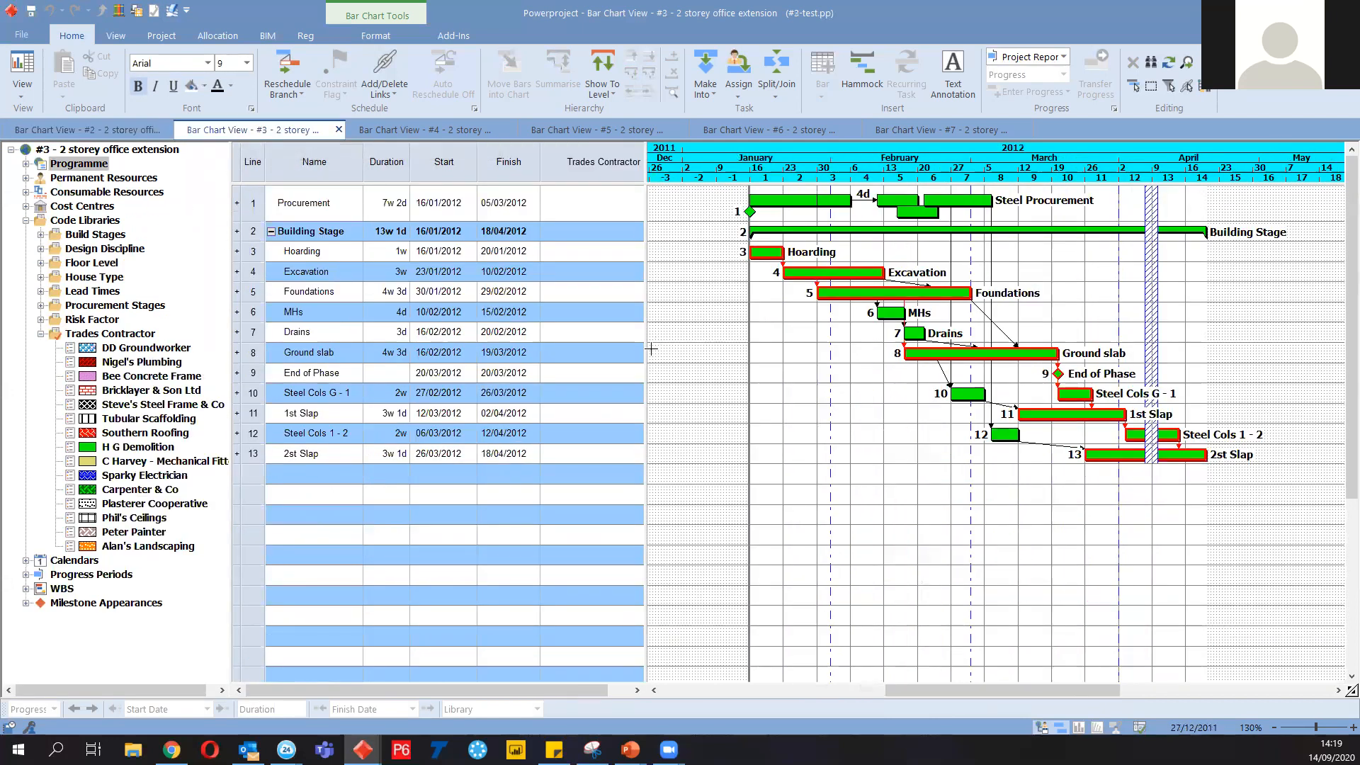
pyautogui.moveTo(645, 357); pyautogui.dragTo(662, 357)
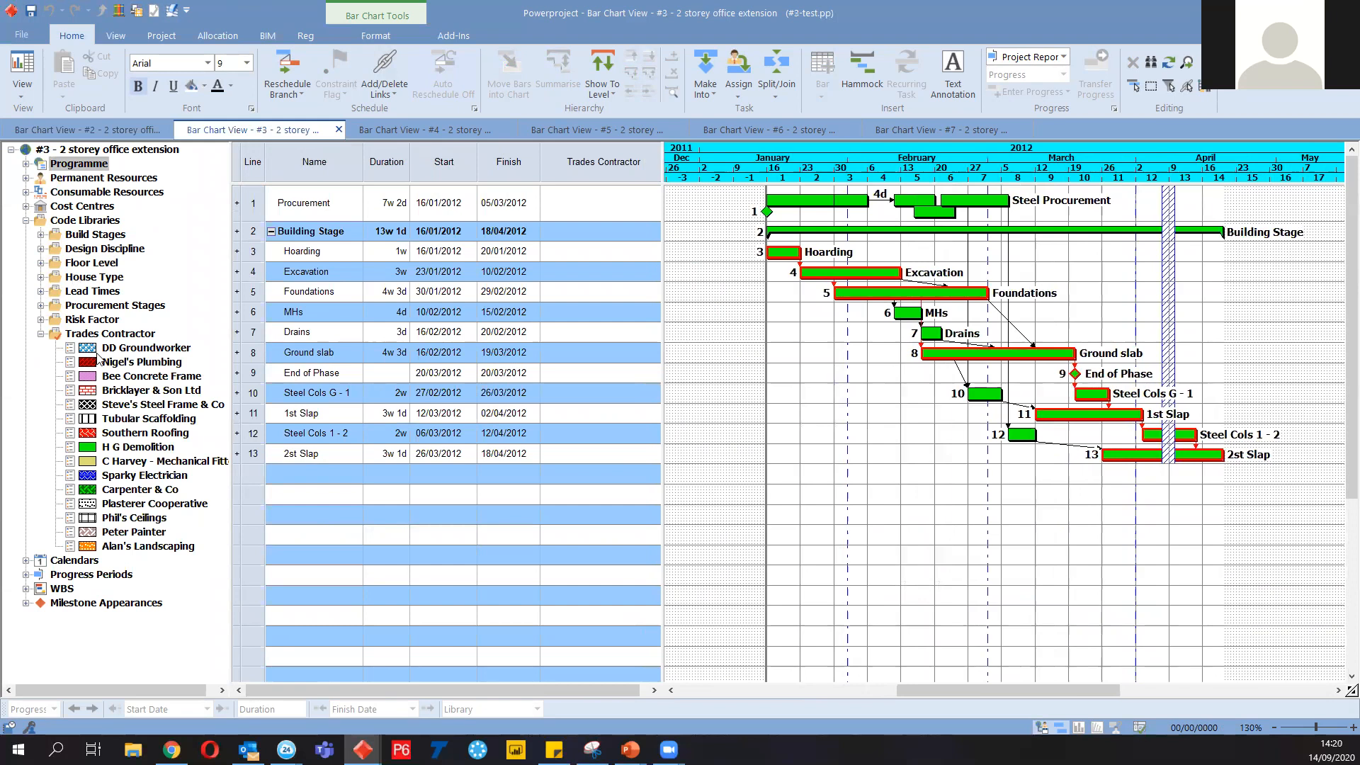
pyautogui.press('ctrl')
pyautogui.press('ctrl')
pyautogui.moveTo(127, 352); pyautogui.dragTo(786, 256)
pyautogui.moveTo(147, 349); pyautogui.dragTo(864, 276)
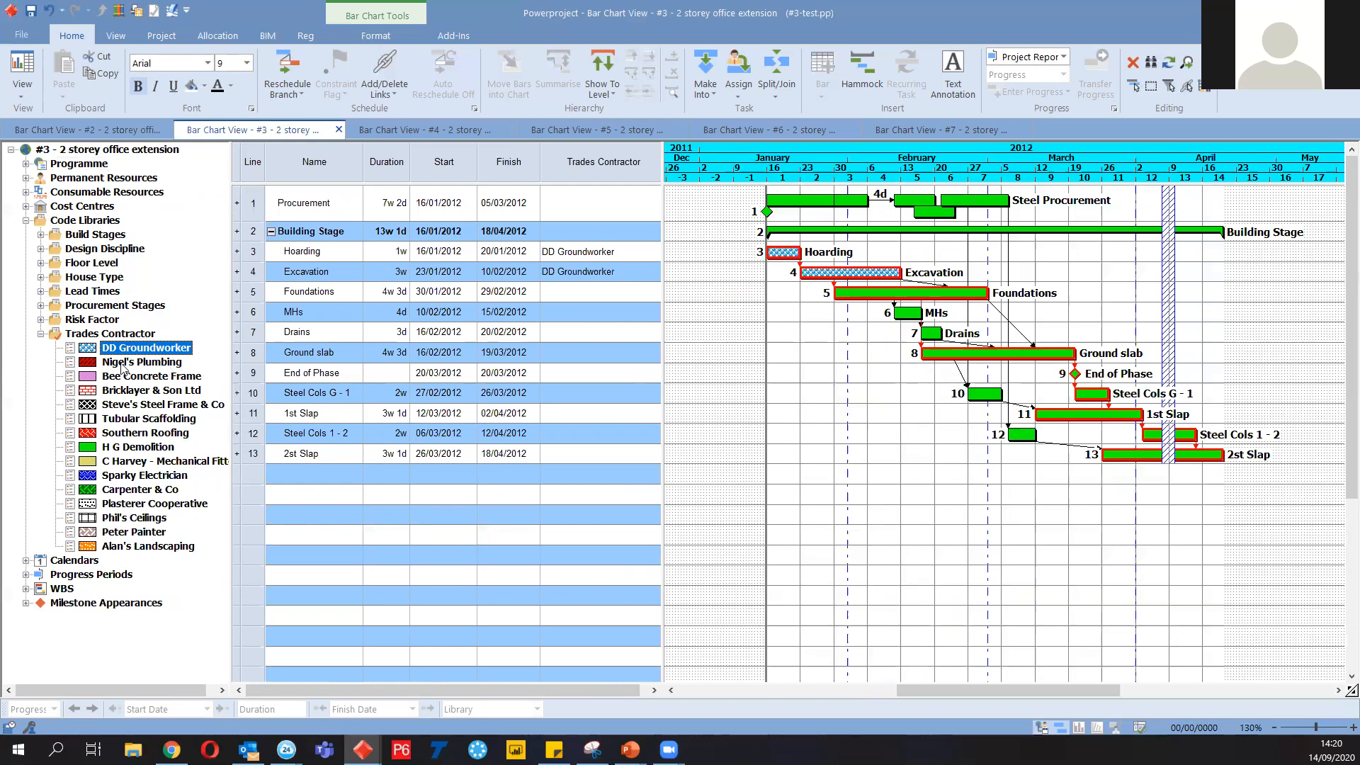
# Assign Nigel's Plumbing to Foundations, Bee Concrete Frame to MHs and Bricklayer & Son Ltd to Drains
pyautogui.moveTo(162, 363); pyautogui.dragTo(865, 296)
pyautogui.moveTo(145, 376); pyautogui.dragTo(904, 314)
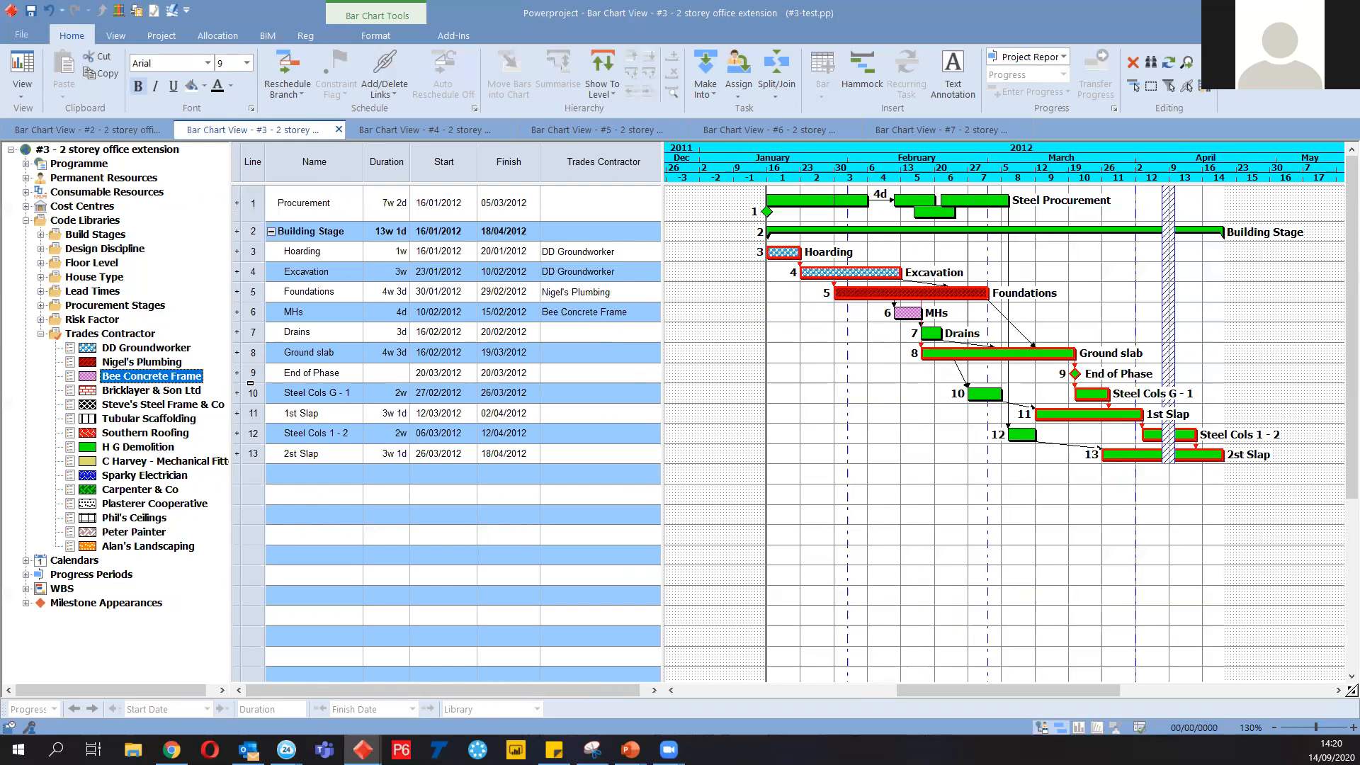
pyautogui.moveTo(138, 391); pyautogui.dragTo(902, 330)
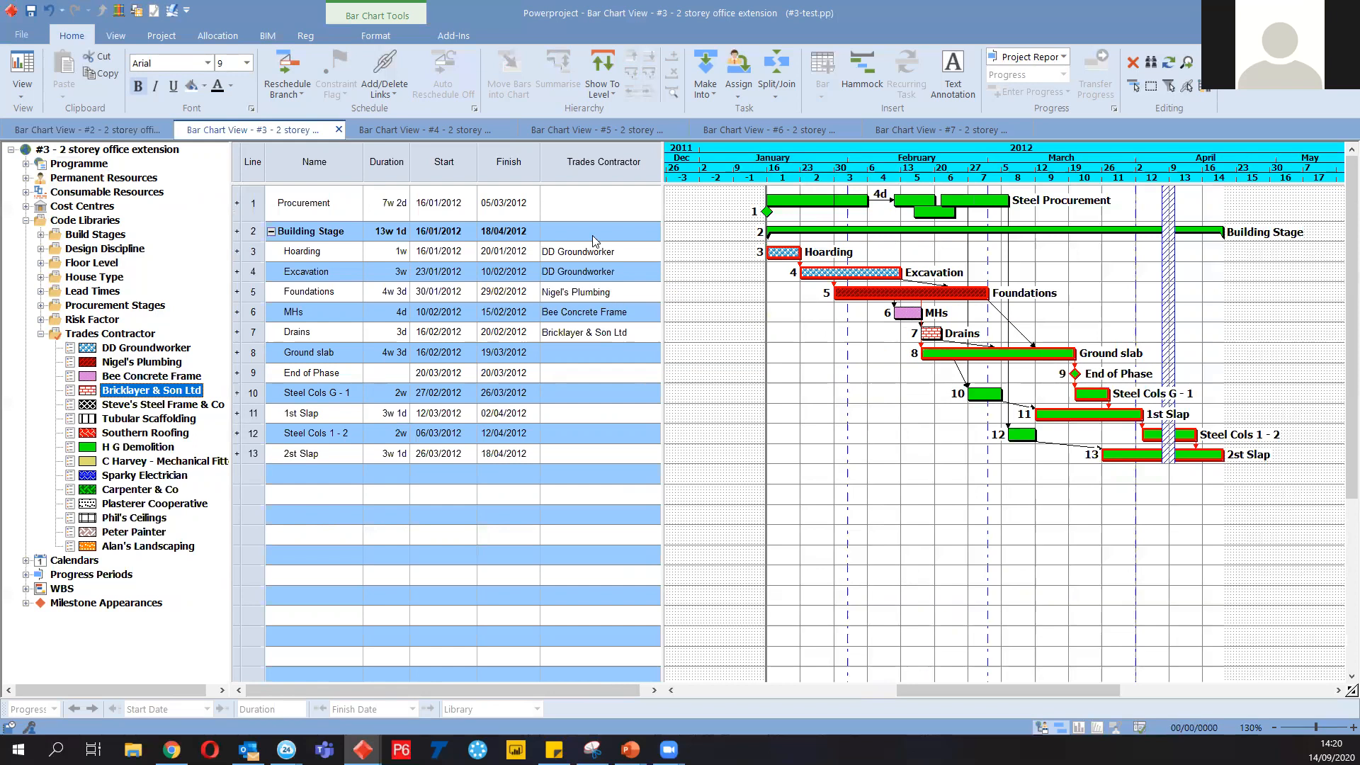
# Set the trades contractor of Ground slab to Nigel's Plumbing and of End of Phase to Tubular Scaffolding
pyautogui.doubleClick(644, 353)
pyautogui.click(646, 353)
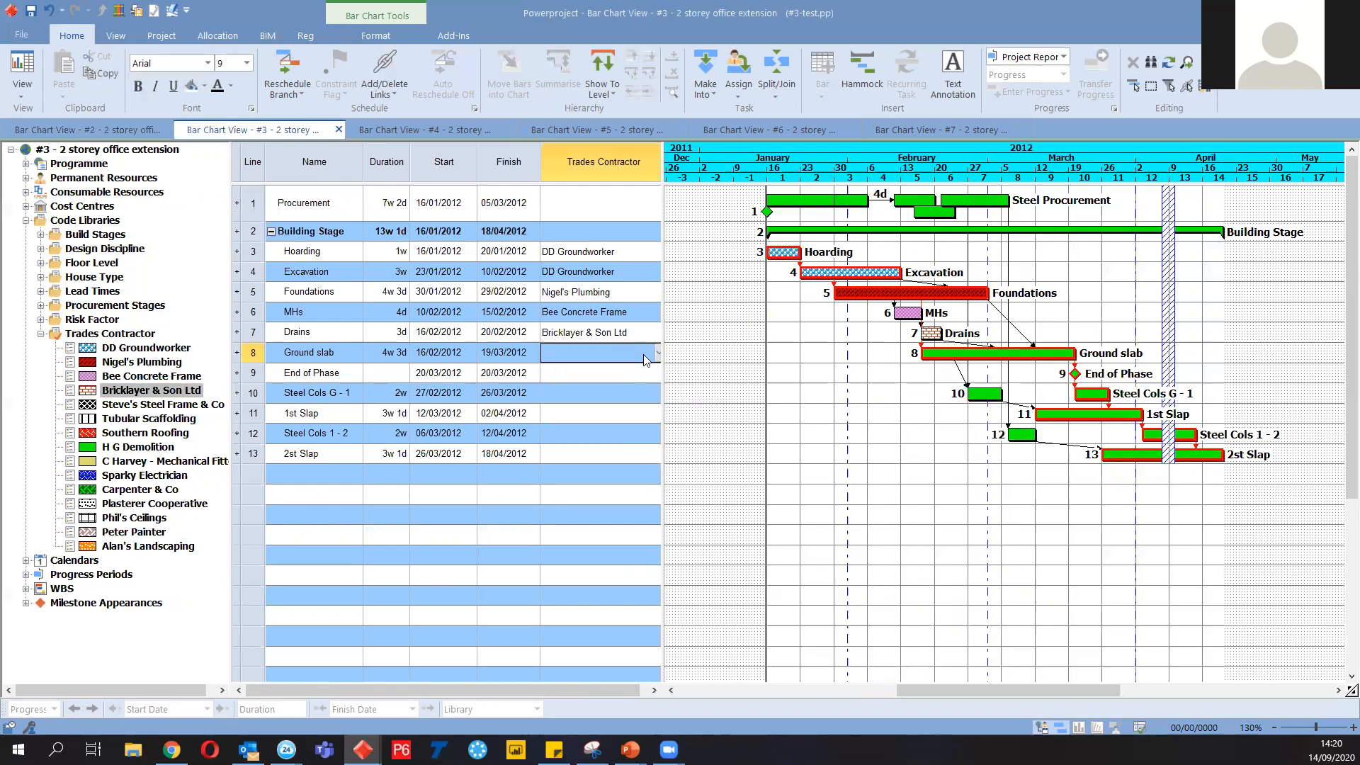
pyautogui.click(659, 354)
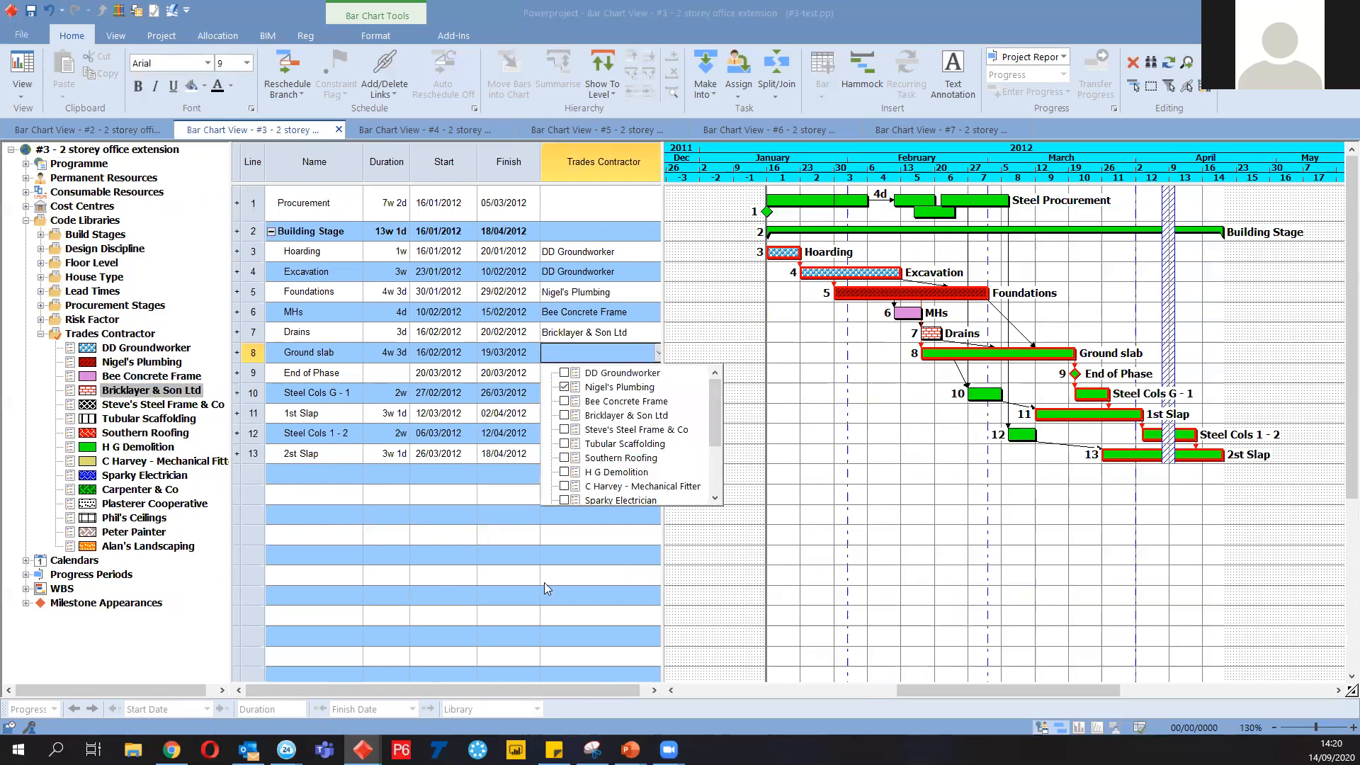
pyautogui.click(567, 595)
pyautogui.doubleClick(645, 373)
pyautogui.click(657, 377)
pyautogui.click(657, 378)
pyautogui.click(569, 467)
pyautogui.click(575, 598)
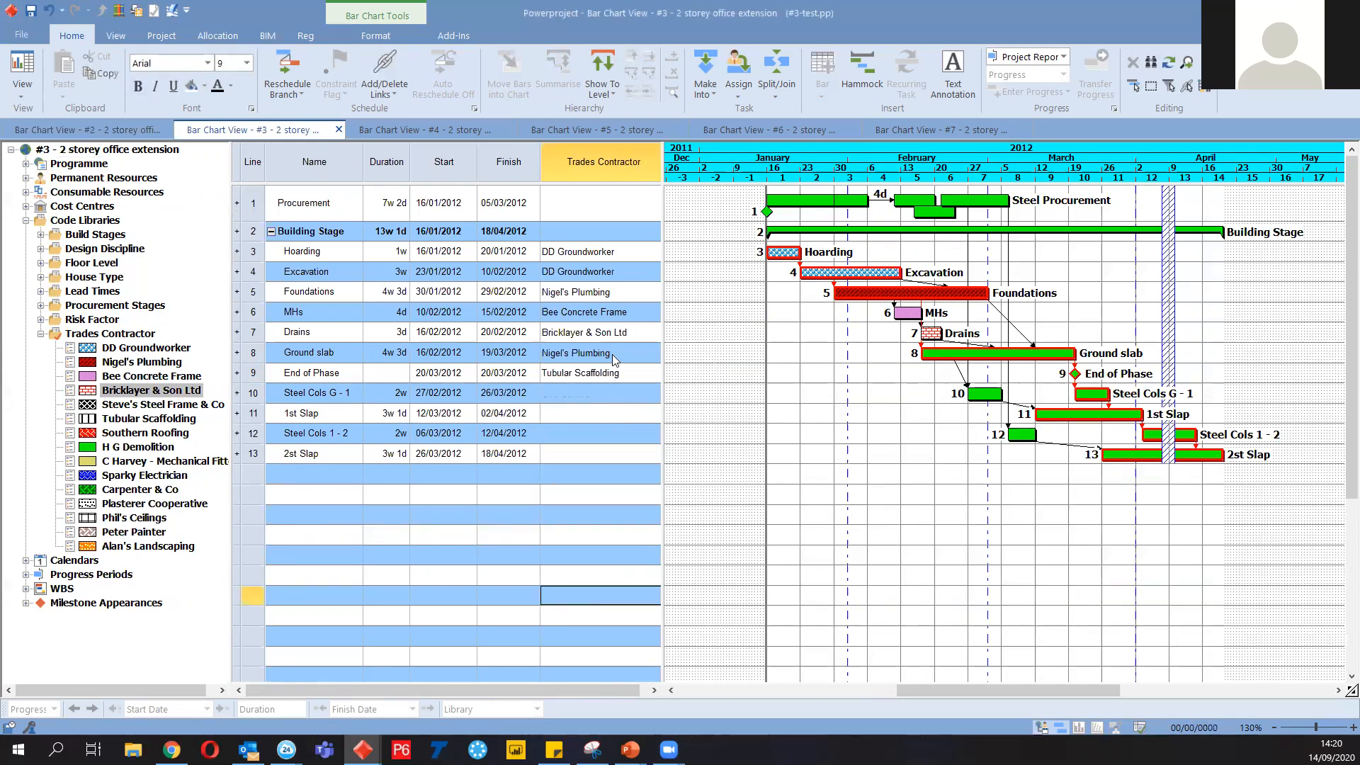
# In the #4 programme, review the tasks assigned to DD Groundworker, Nigel's Plumbing, Bee Concrete Frame and Bricklayer & Son Ltd
pyautogui.click(403, 132)
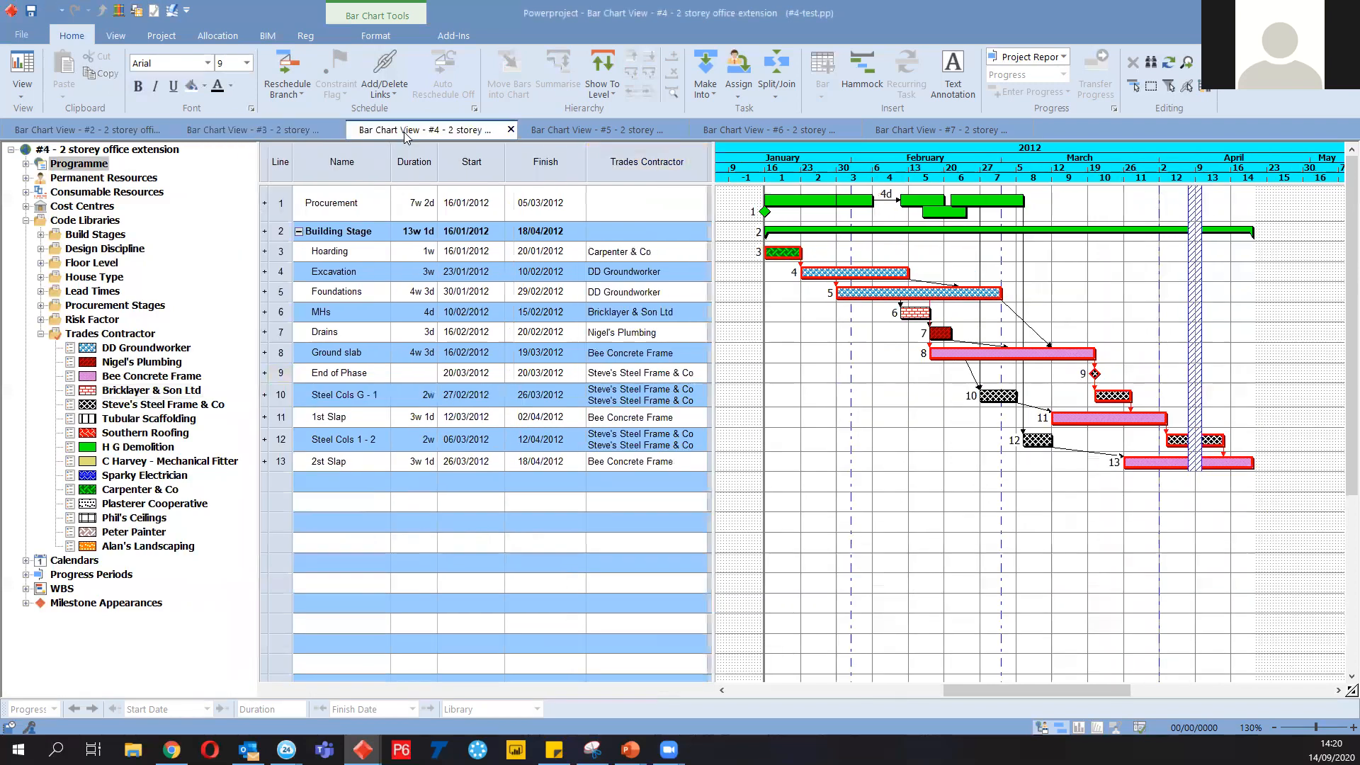
pyautogui.doubleClick(133, 350)
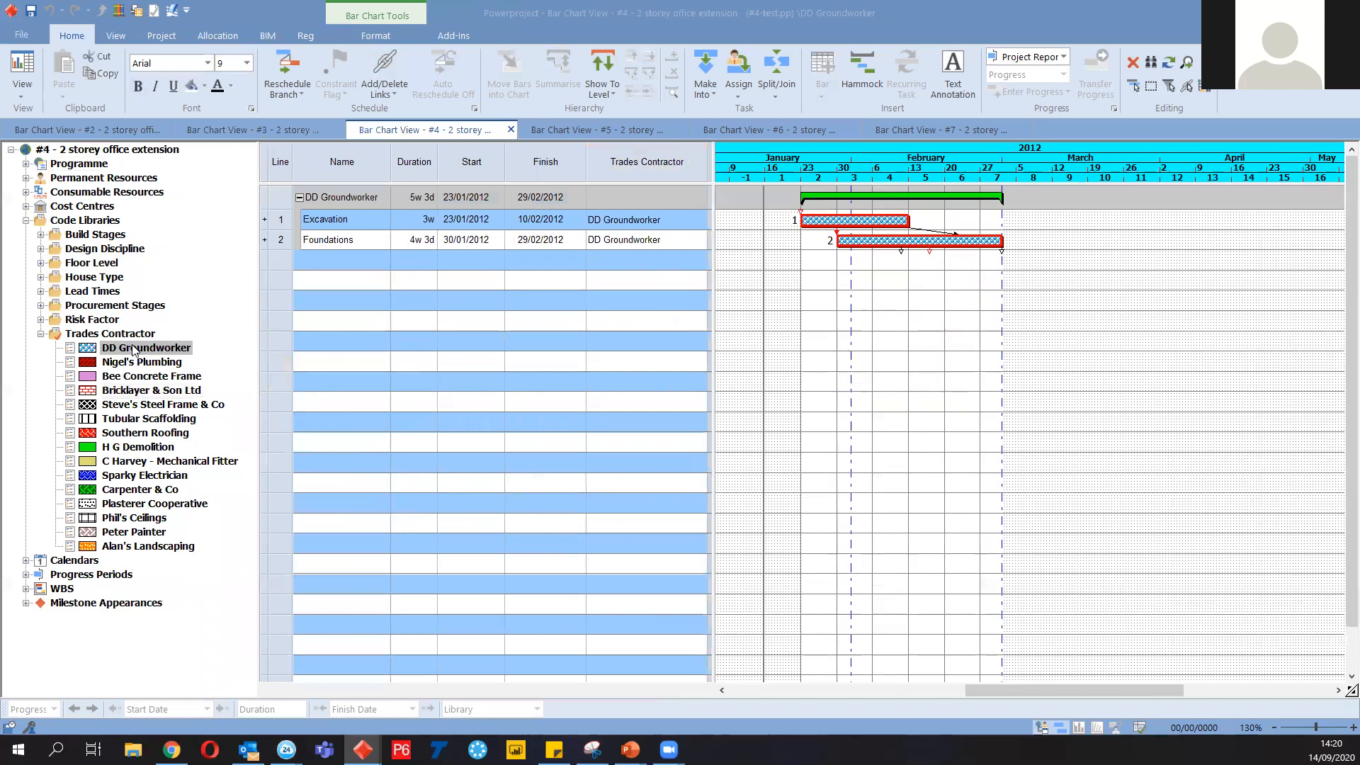
pyautogui.click(802, 246)
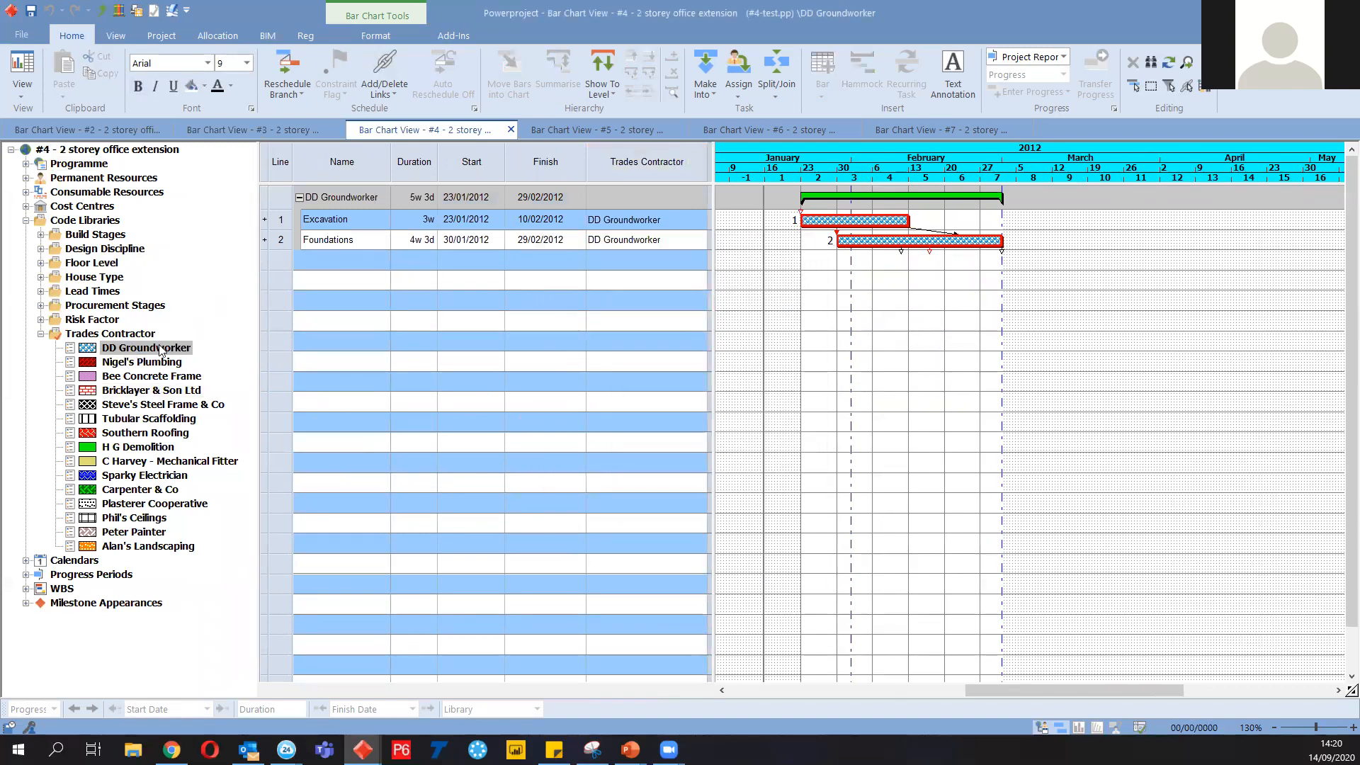
pyautogui.click(143, 363)
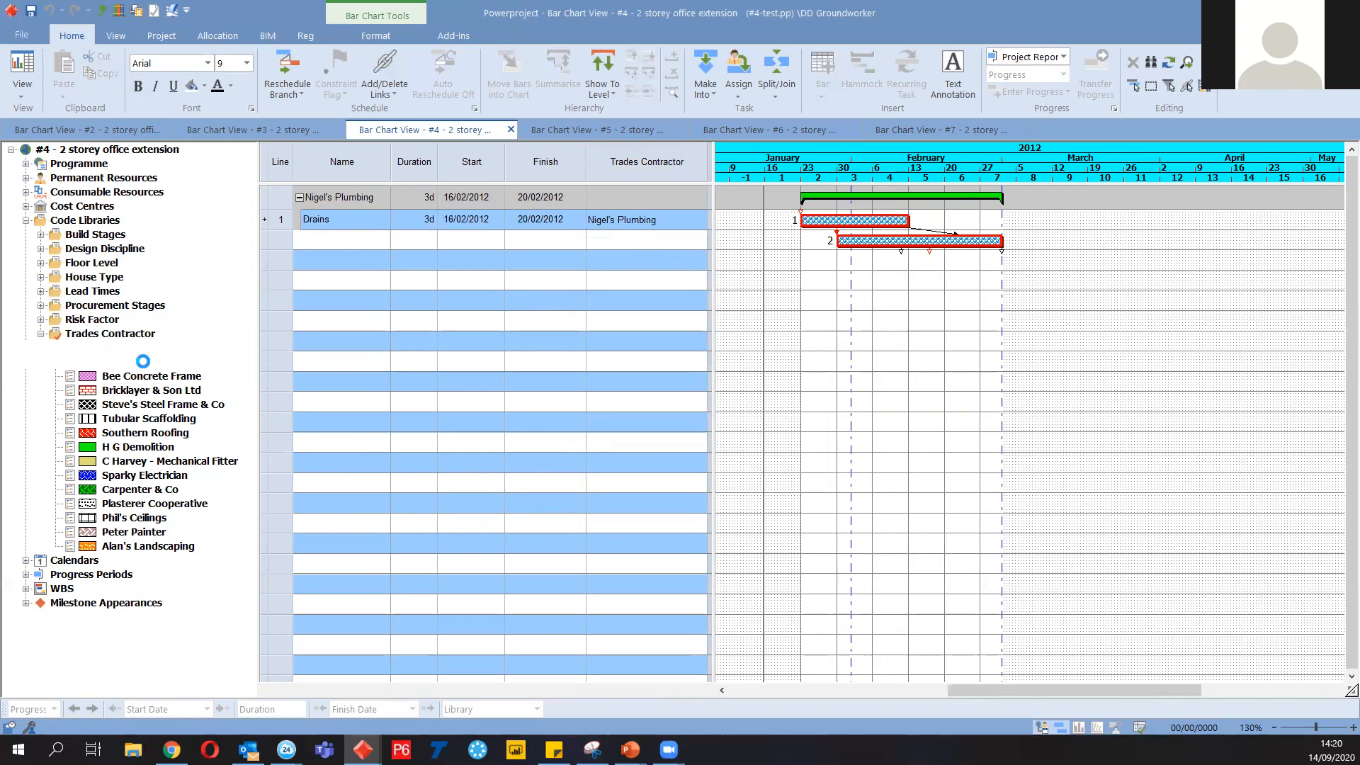
pyautogui.click(142, 377)
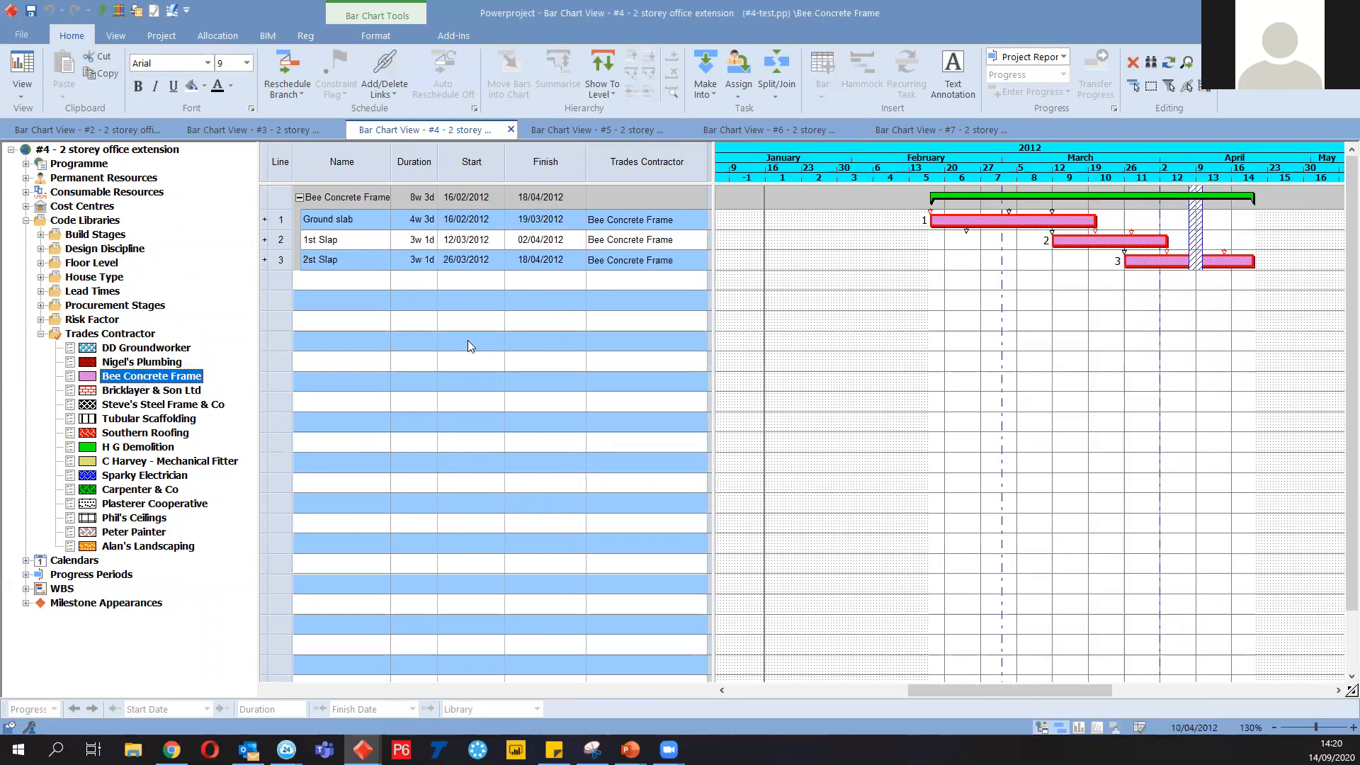
pyautogui.click(135, 391)
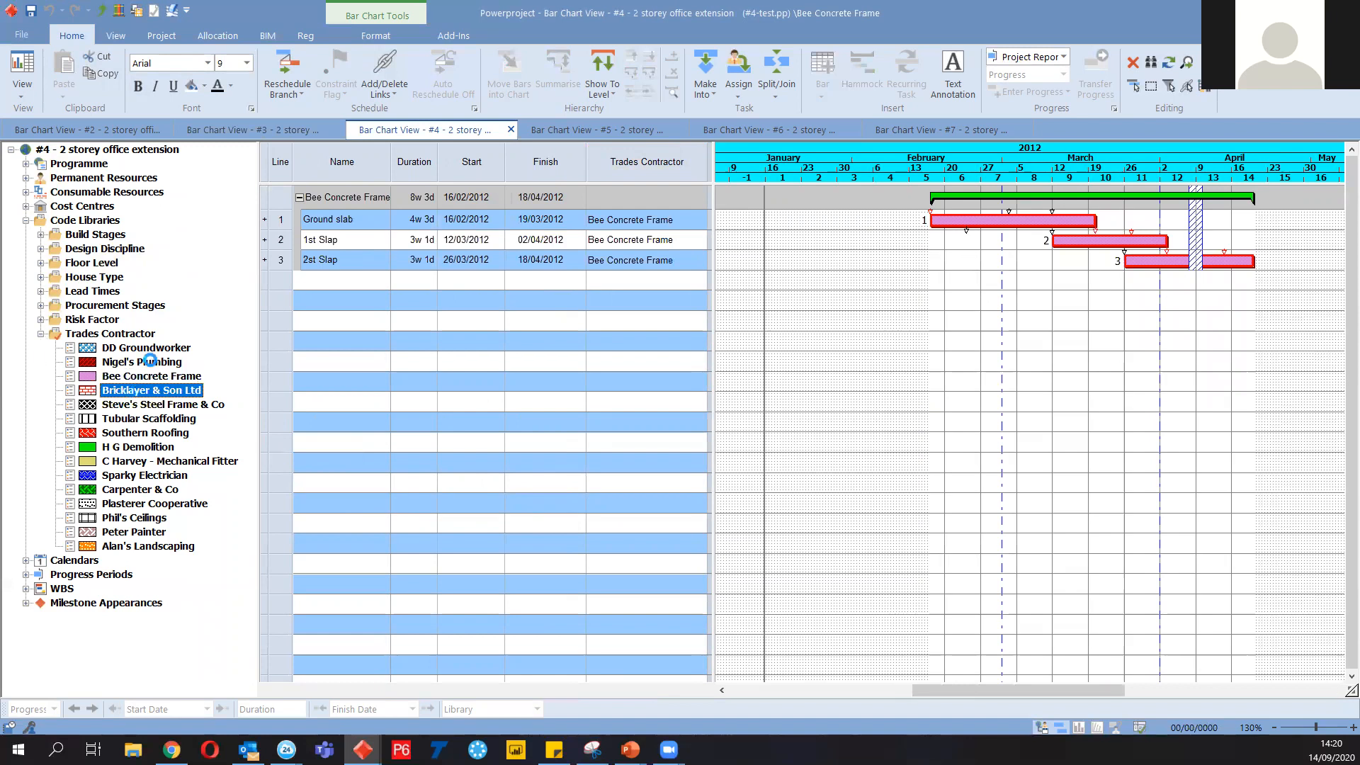
# Review the codes in the Lead Times library and open the Library Explorer for the #4 programme
pyautogui.click(41, 291)
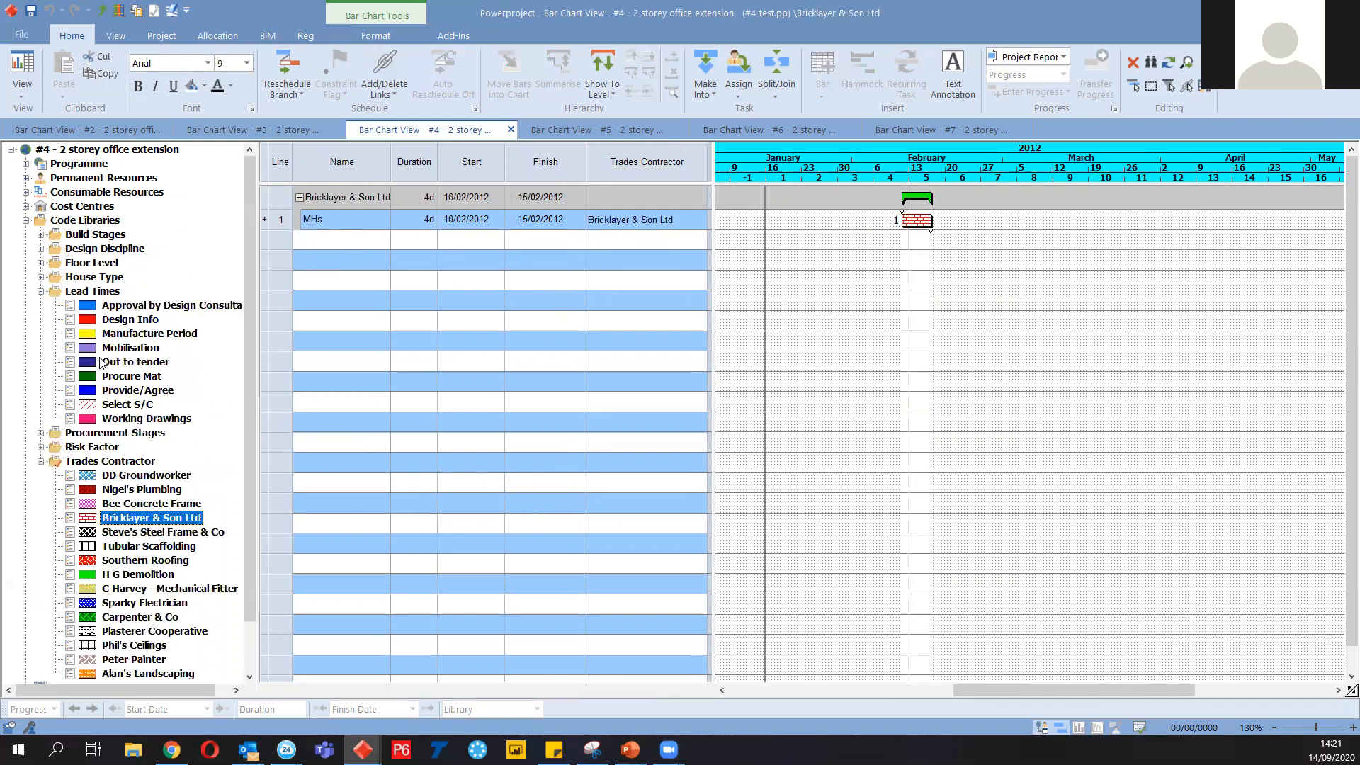
pyautogui.click(41, 291)
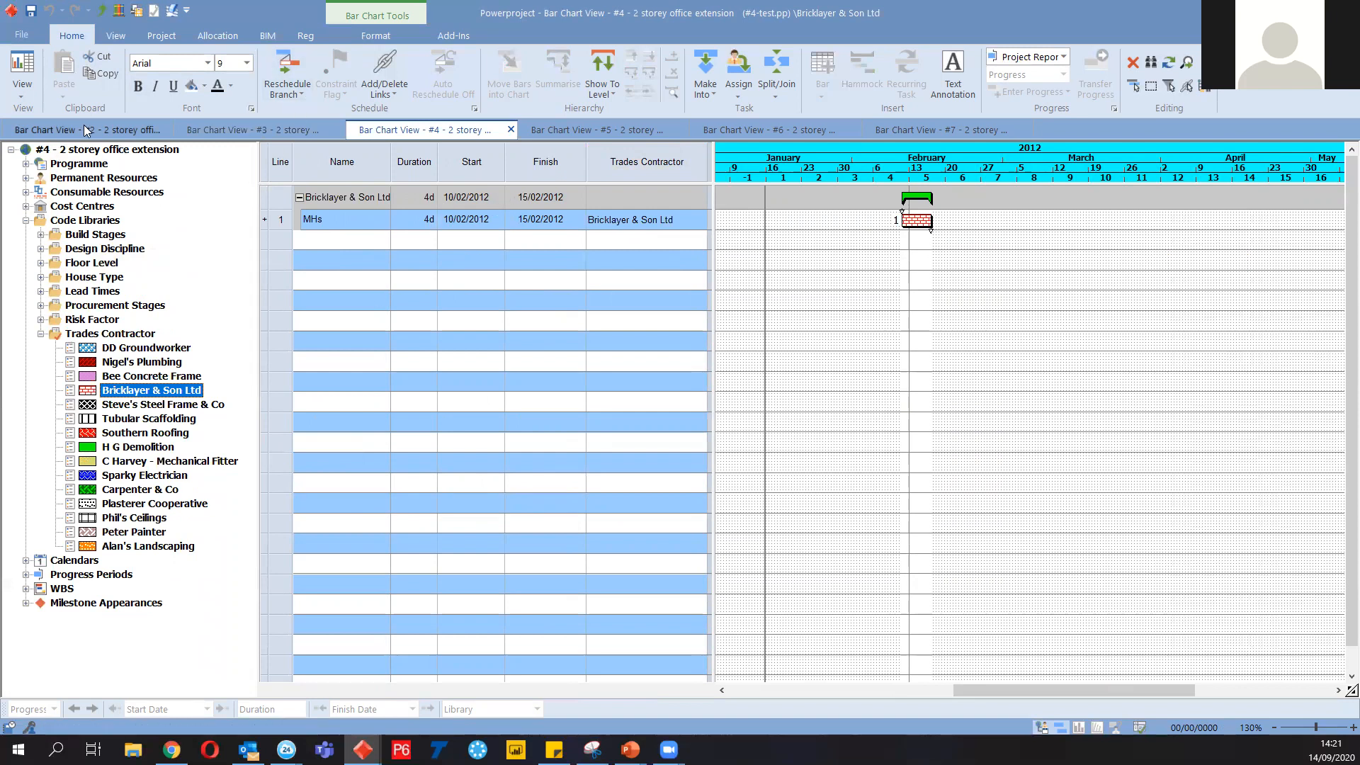
pyautogui.click(119, 11)
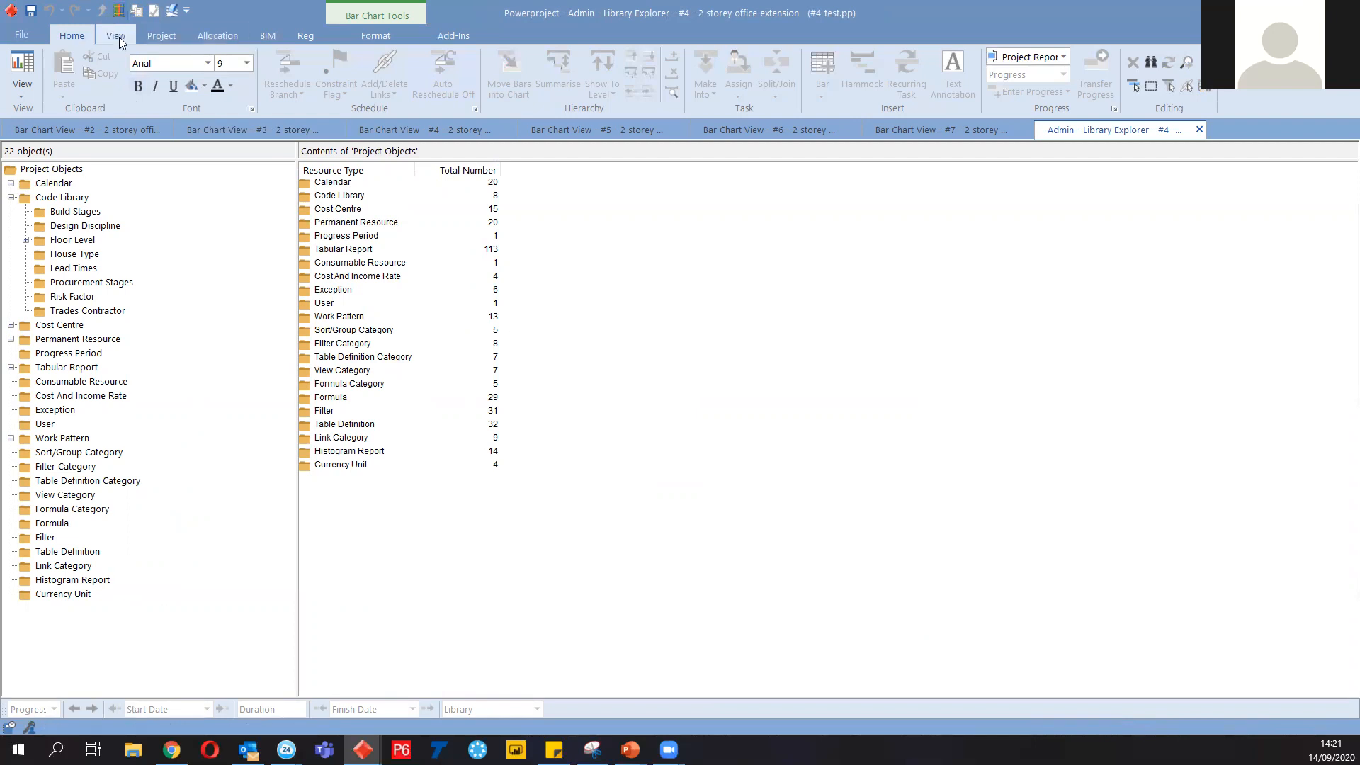
pyautogui.click(119, 37)
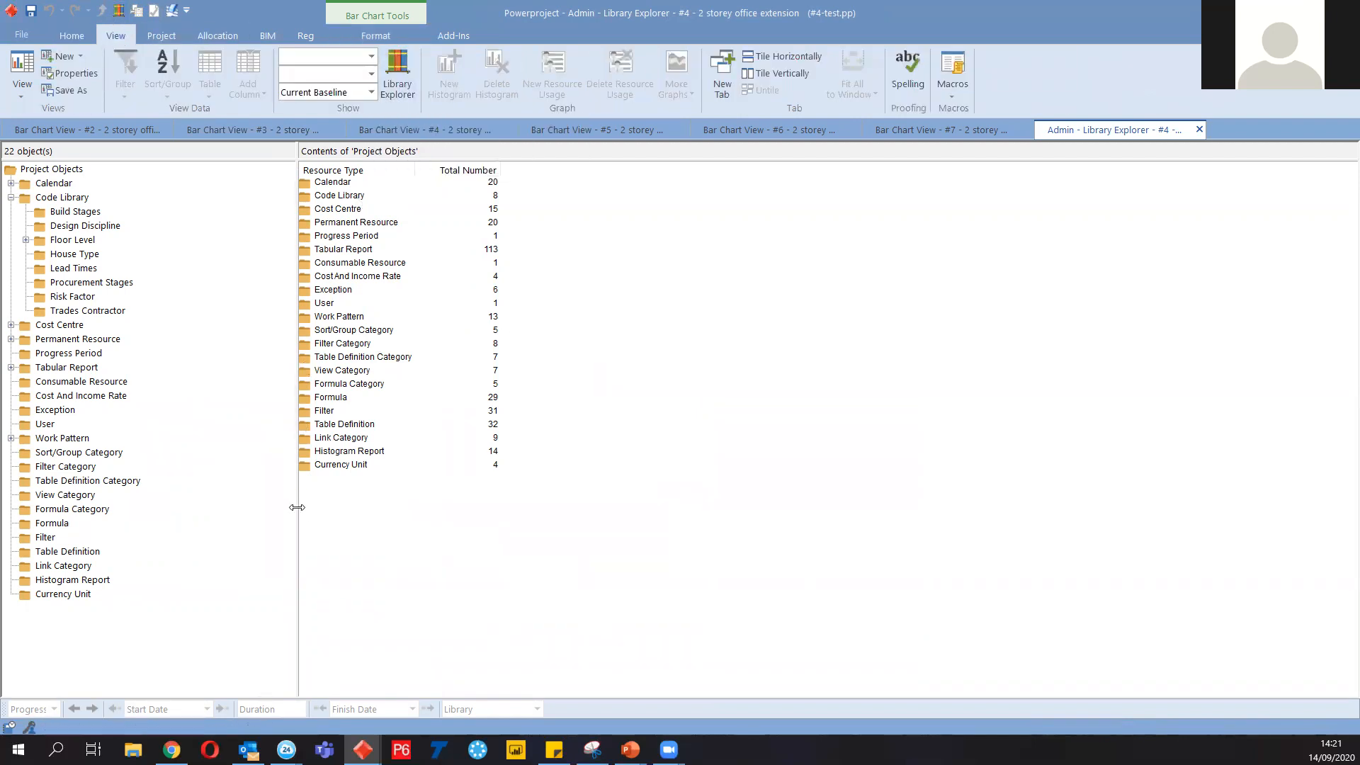
# Narrow the library tree and review the calendars and the creation options in the Calendar library
pyautogui.moveTo(296, 515); pyautogui.dragTo(211, 517)
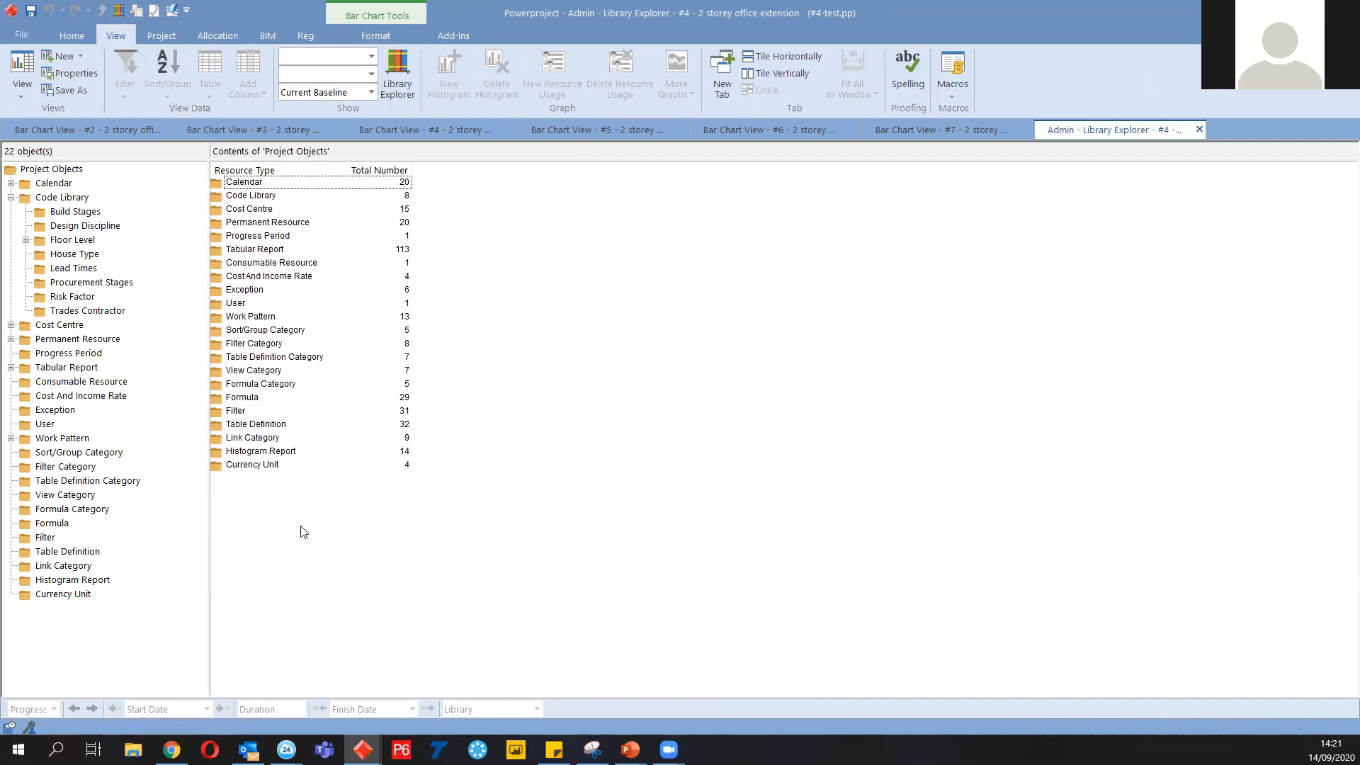
pyautogui.rightClick(452, 530)
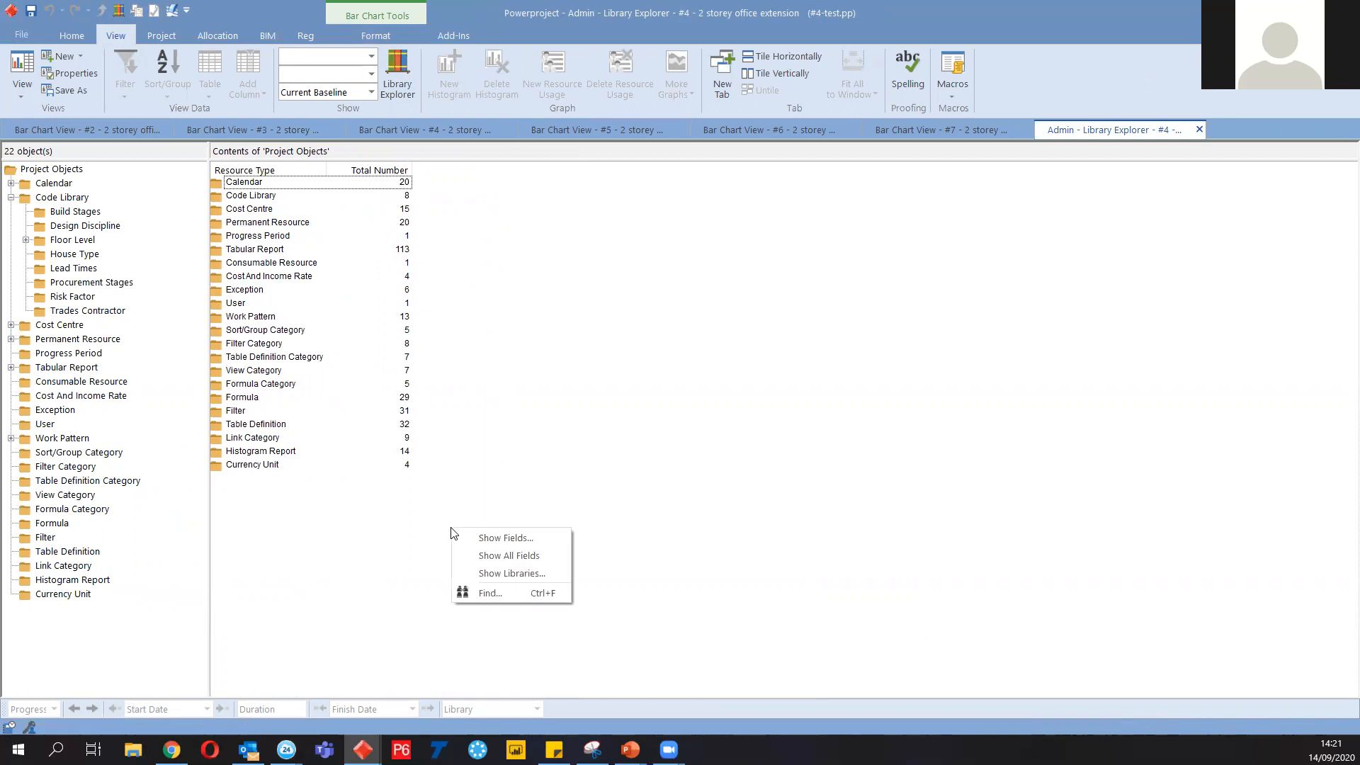
pyautogui.click(328, 570)
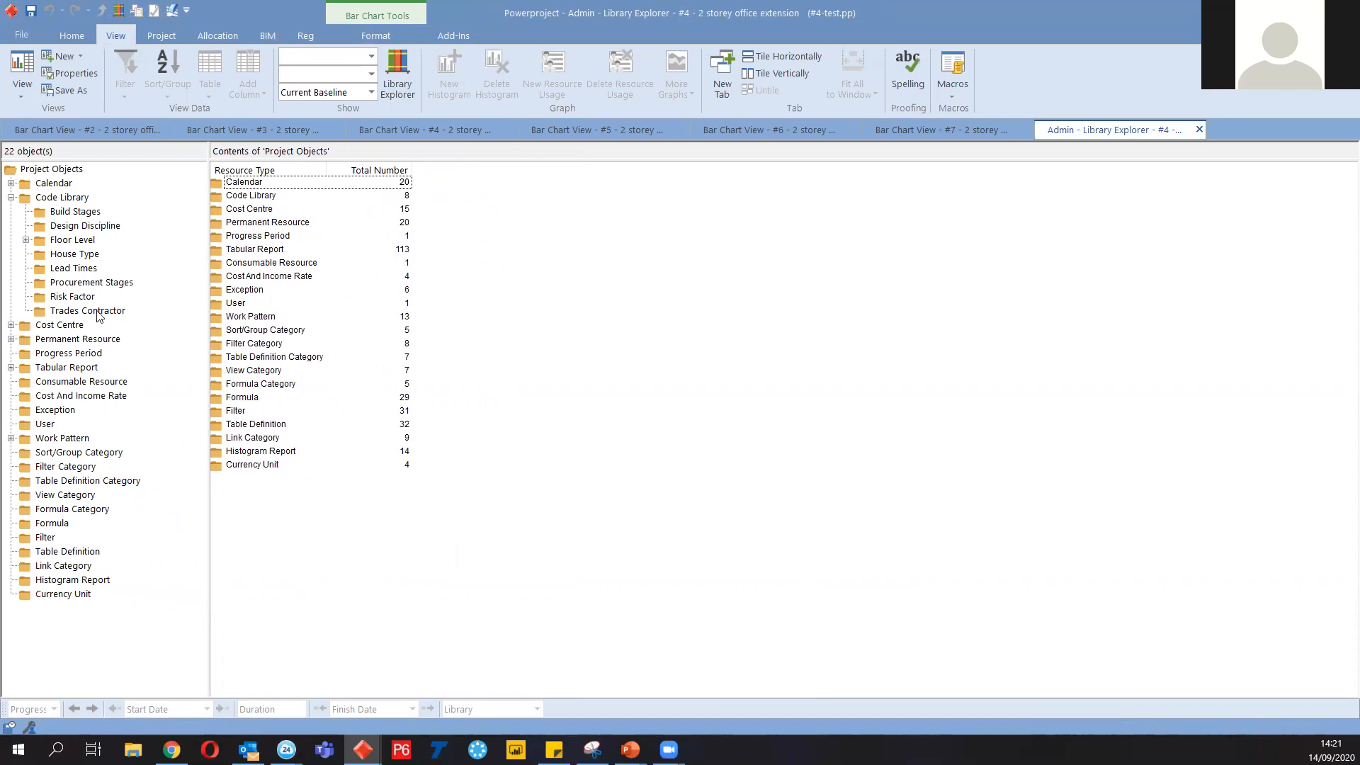
pyautogui.click(53, 185)
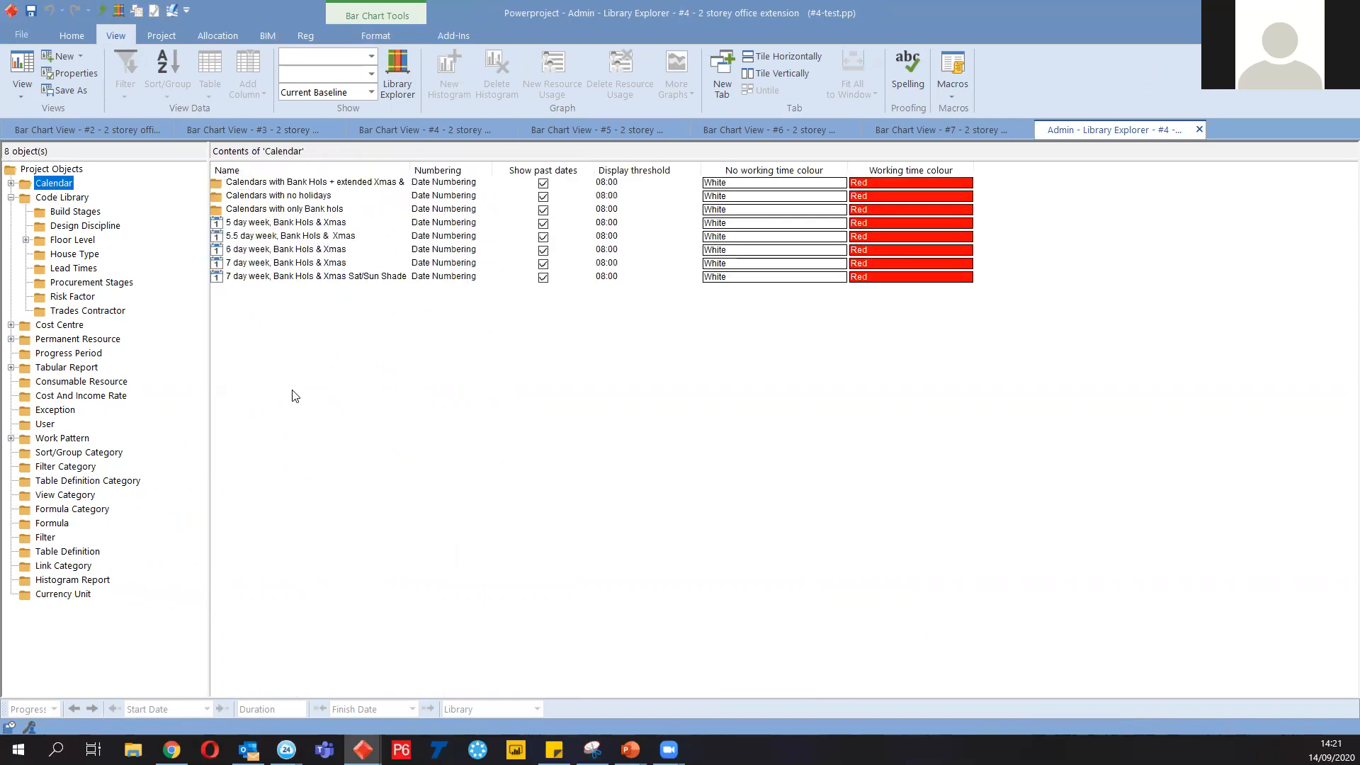
pyautogui.rightClick(370, 358)
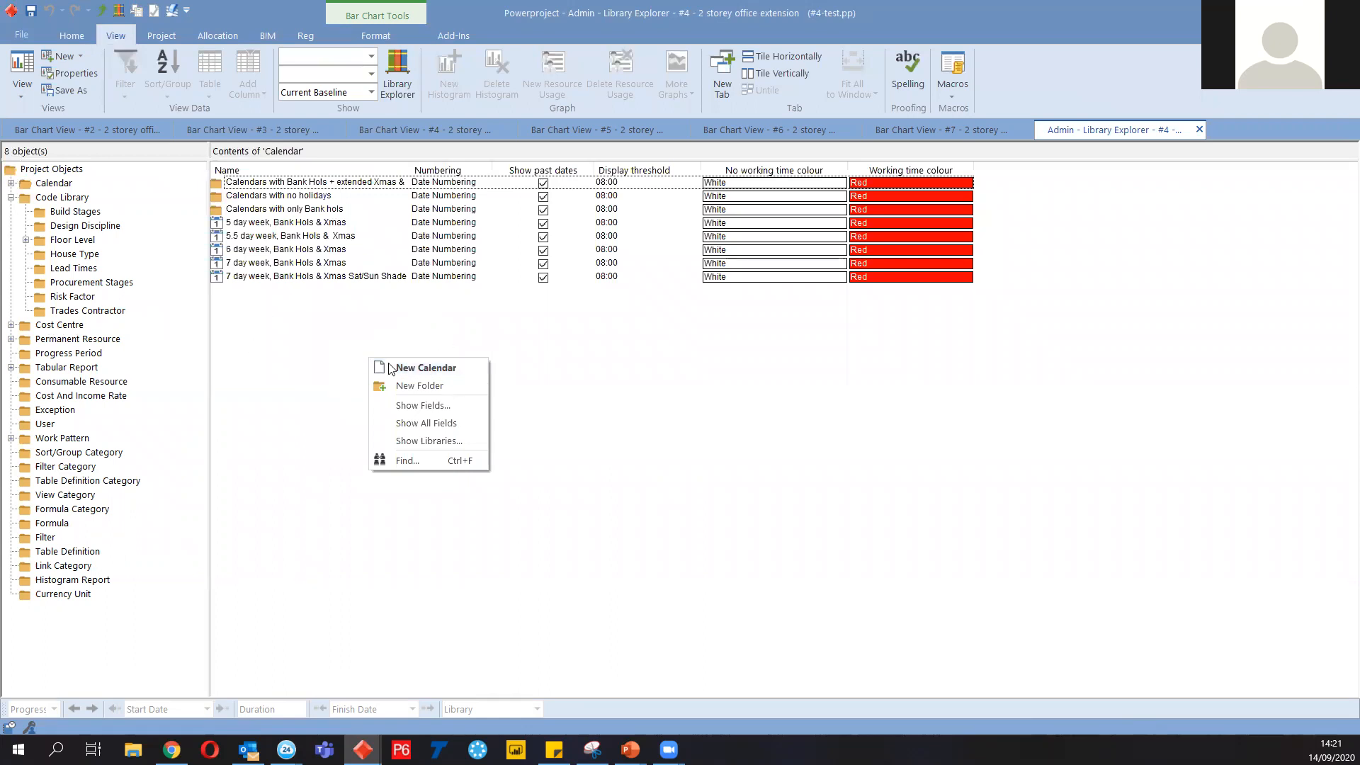
pyautogui.click(344, 353)
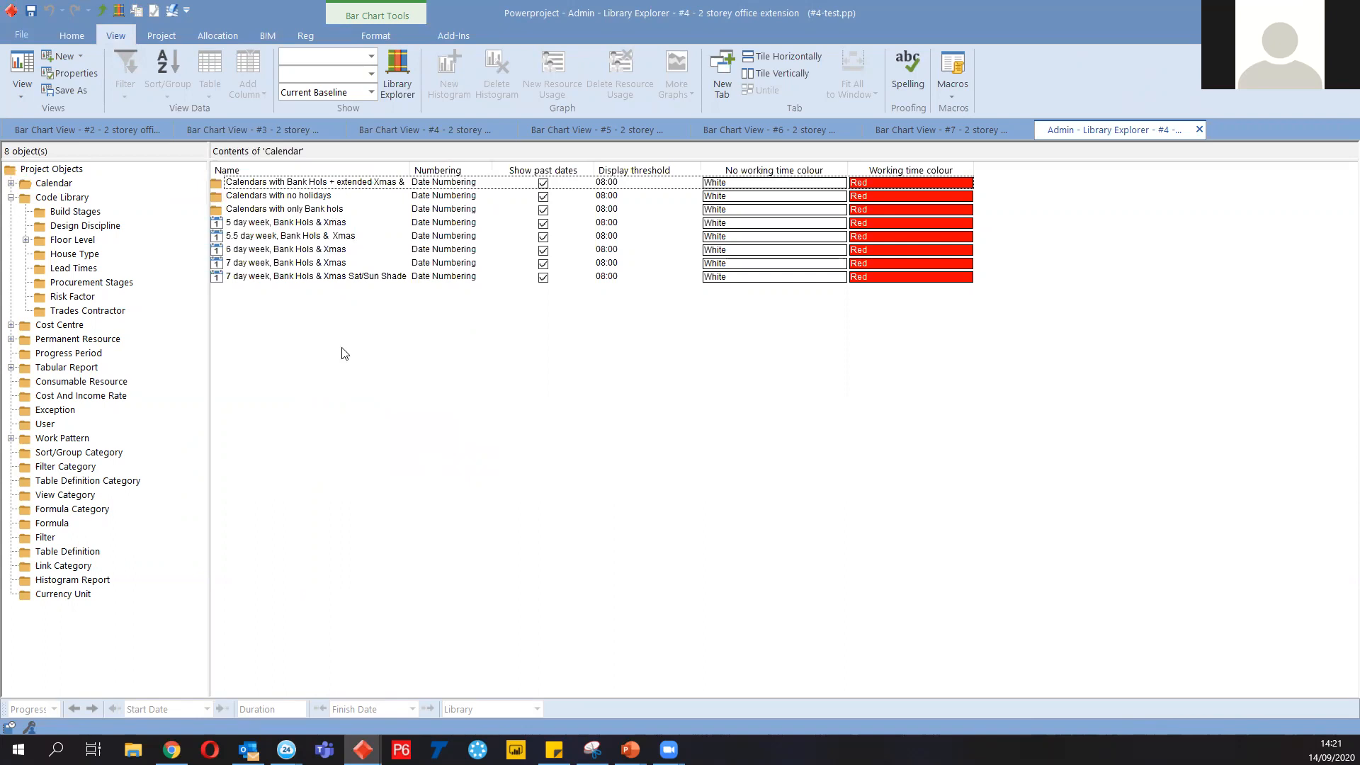
# Open the Project Costs folder of the Cost Centre library and review its entries and creation options
pyautogui.click(44, 326)
pyautogui.doubleClick(267, 196)
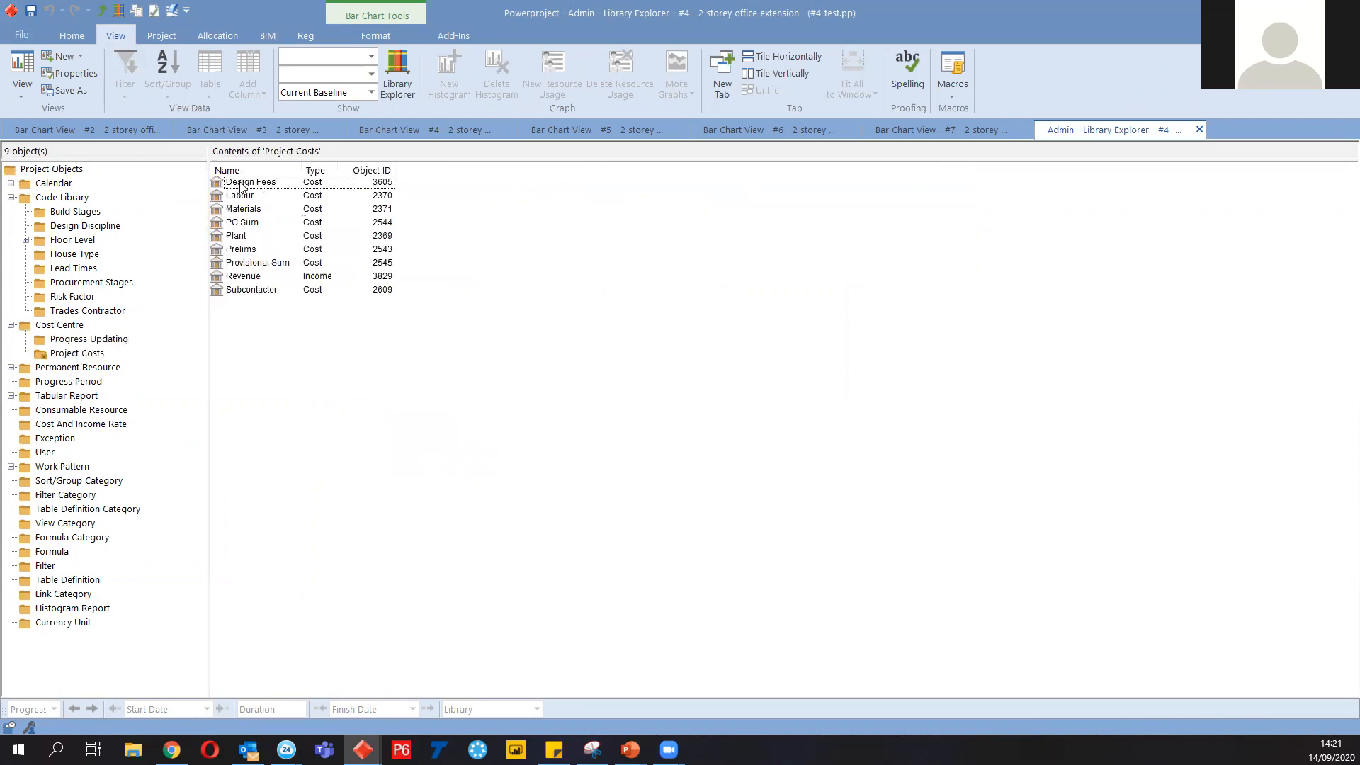
pyautogui.rightClick(260, 330)
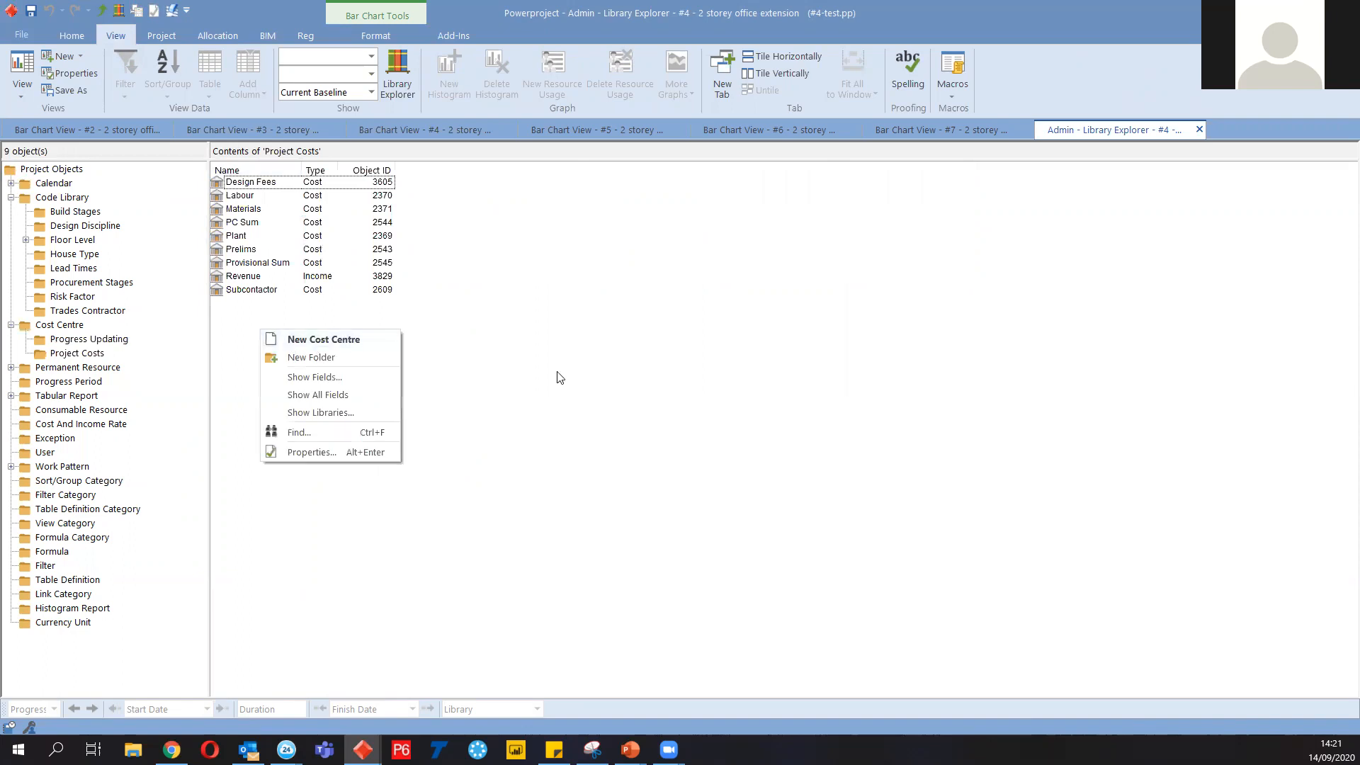
pyautogui.click(514, 406)
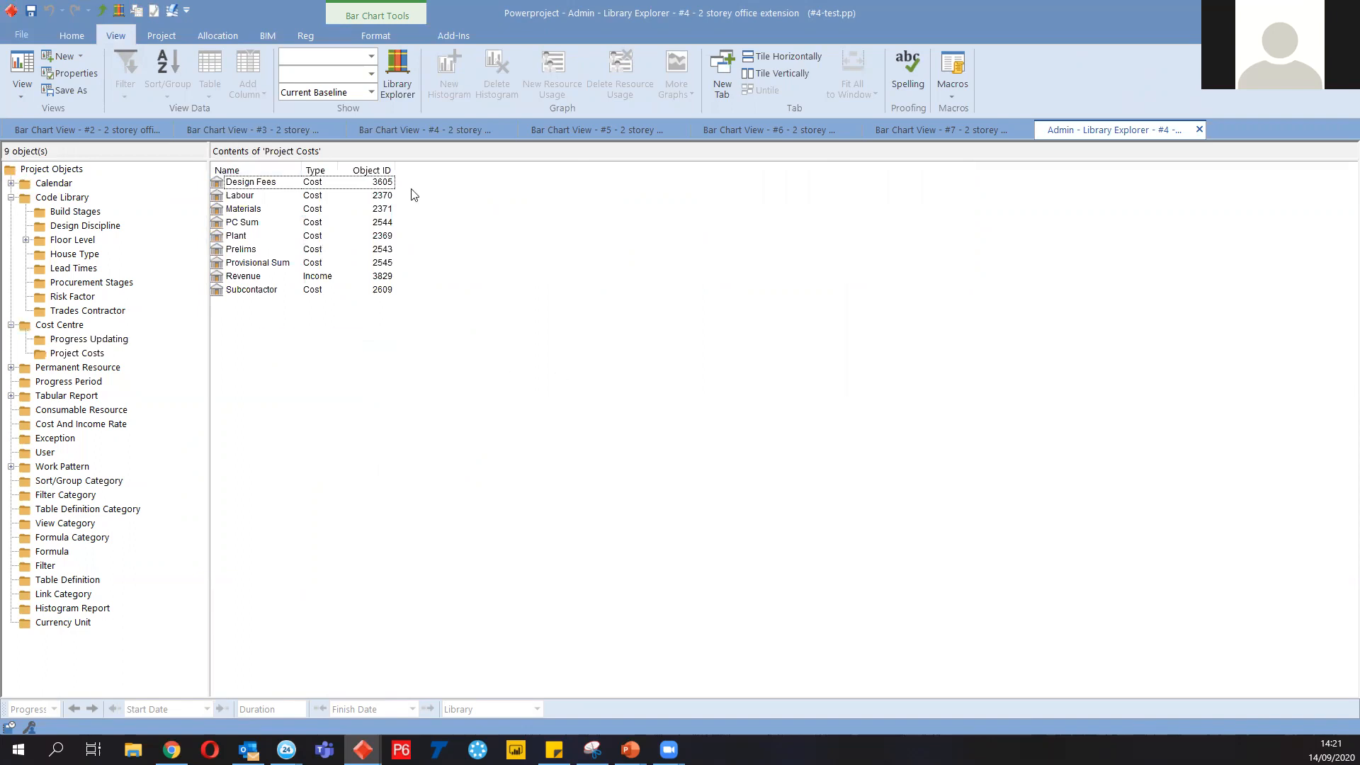
# Review the Progress Period library and the options available for creating a period and for managing Project Report Date
pyautogui.click(67, 384)
pyautogui.rightClick(278, 236)
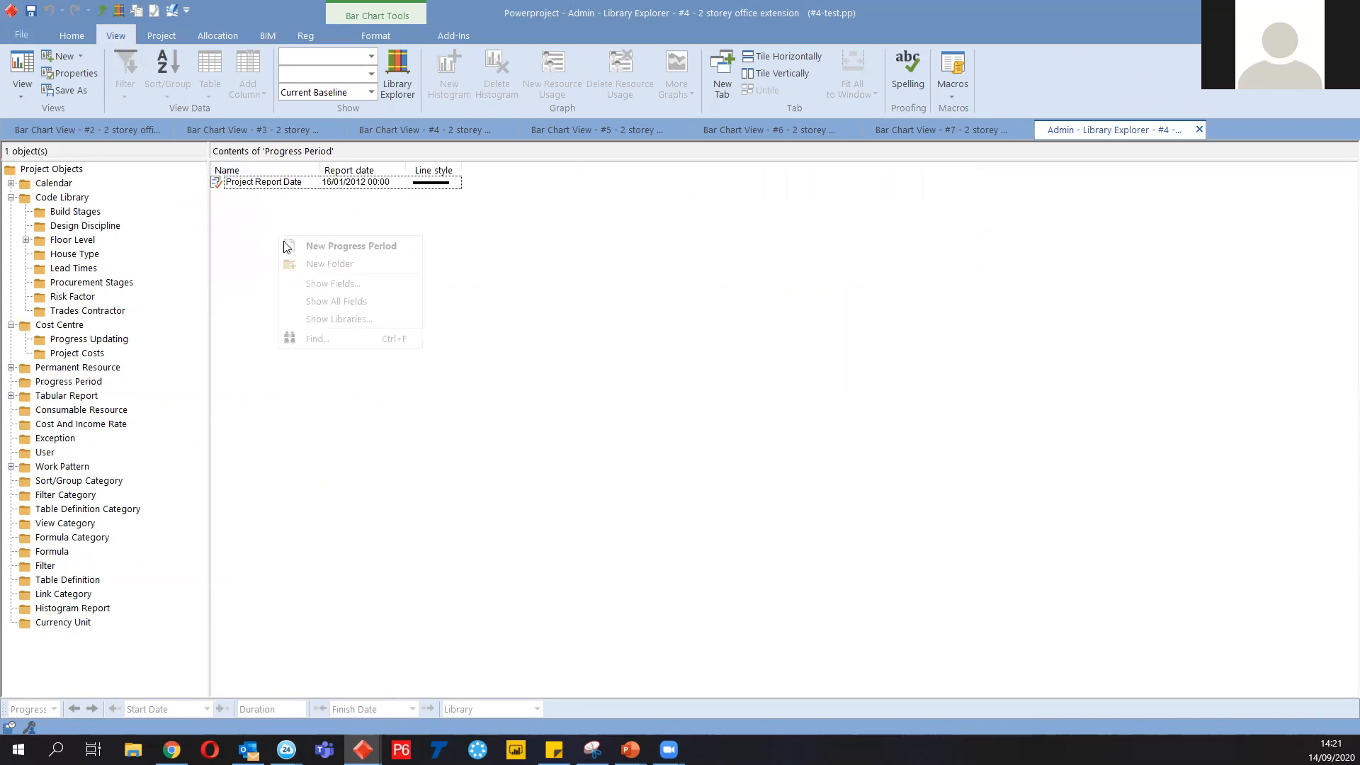
pyautogui.click(358, 246)
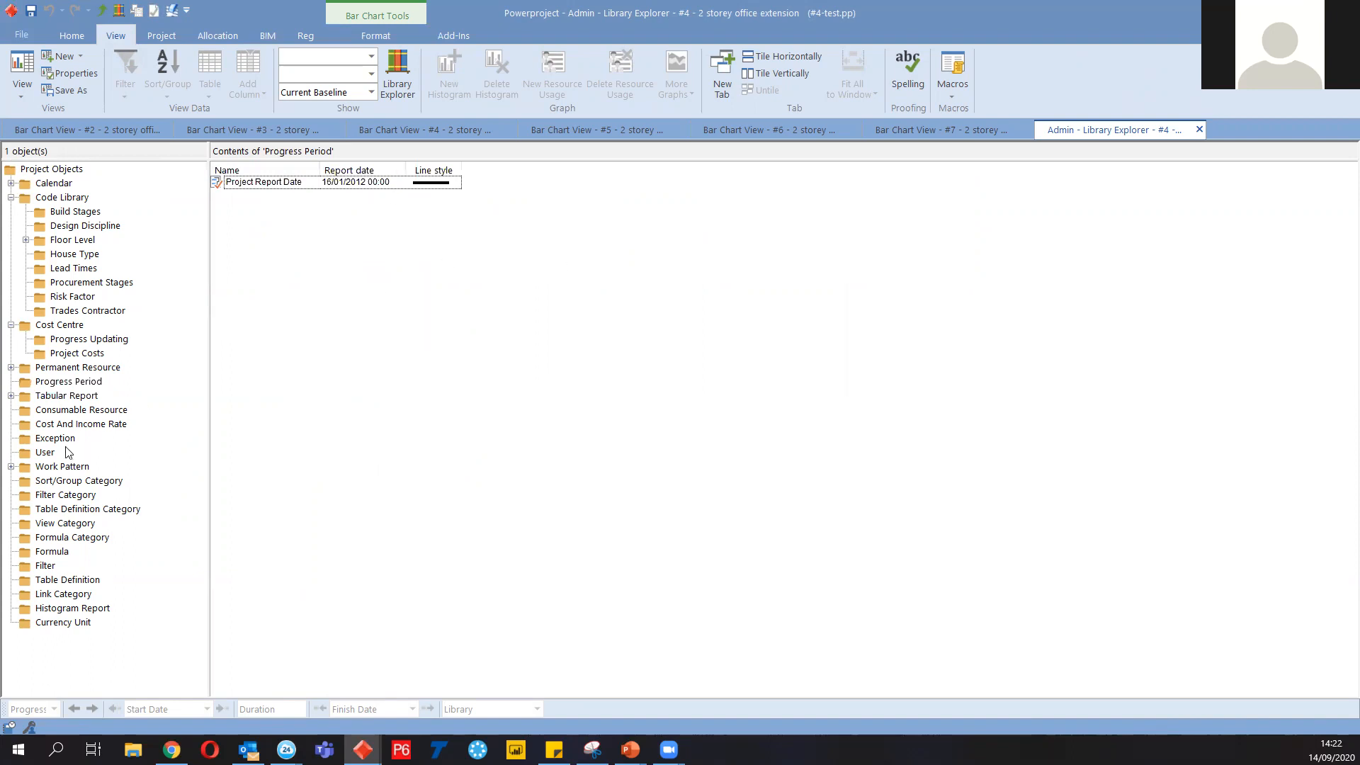
pyautogui.rightClick(298, 228)
pyautogui.rightClick(253, 186)
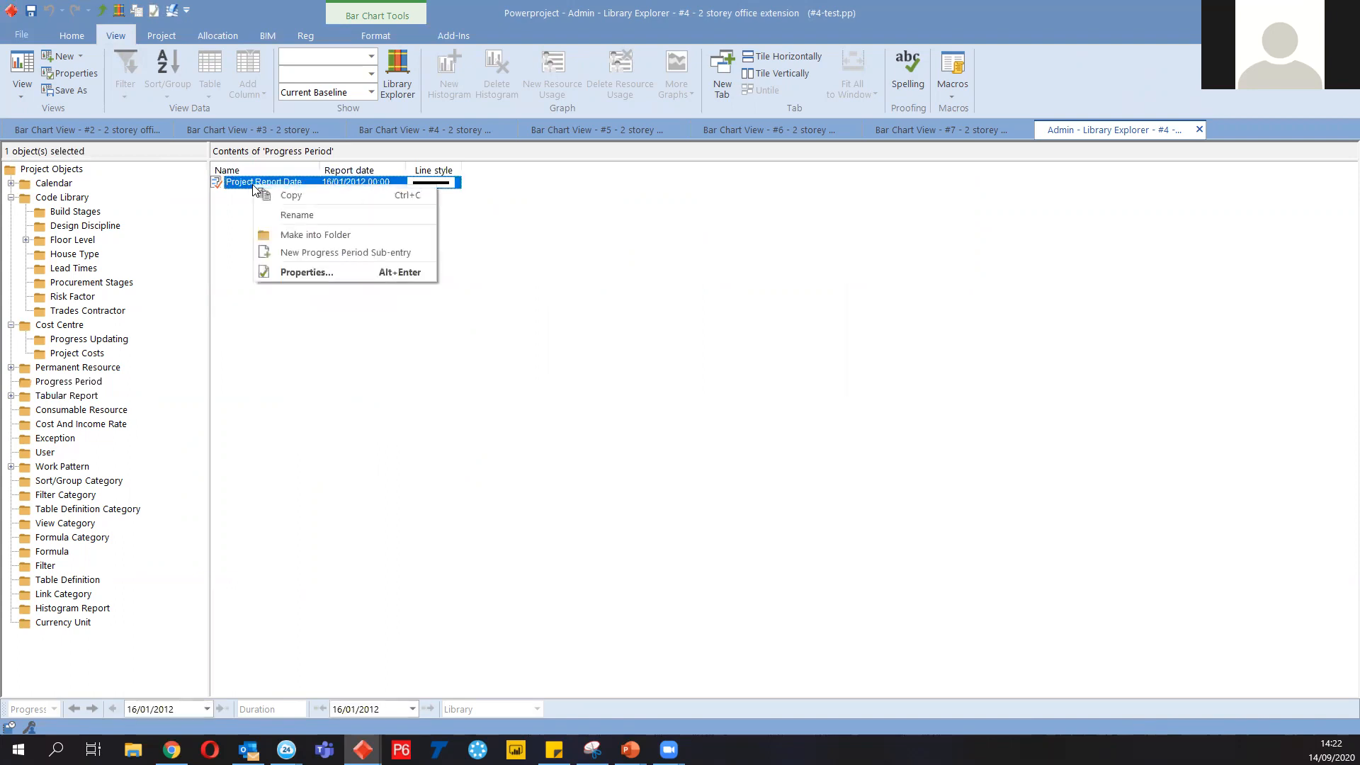
pyautogui.click(364, 364)
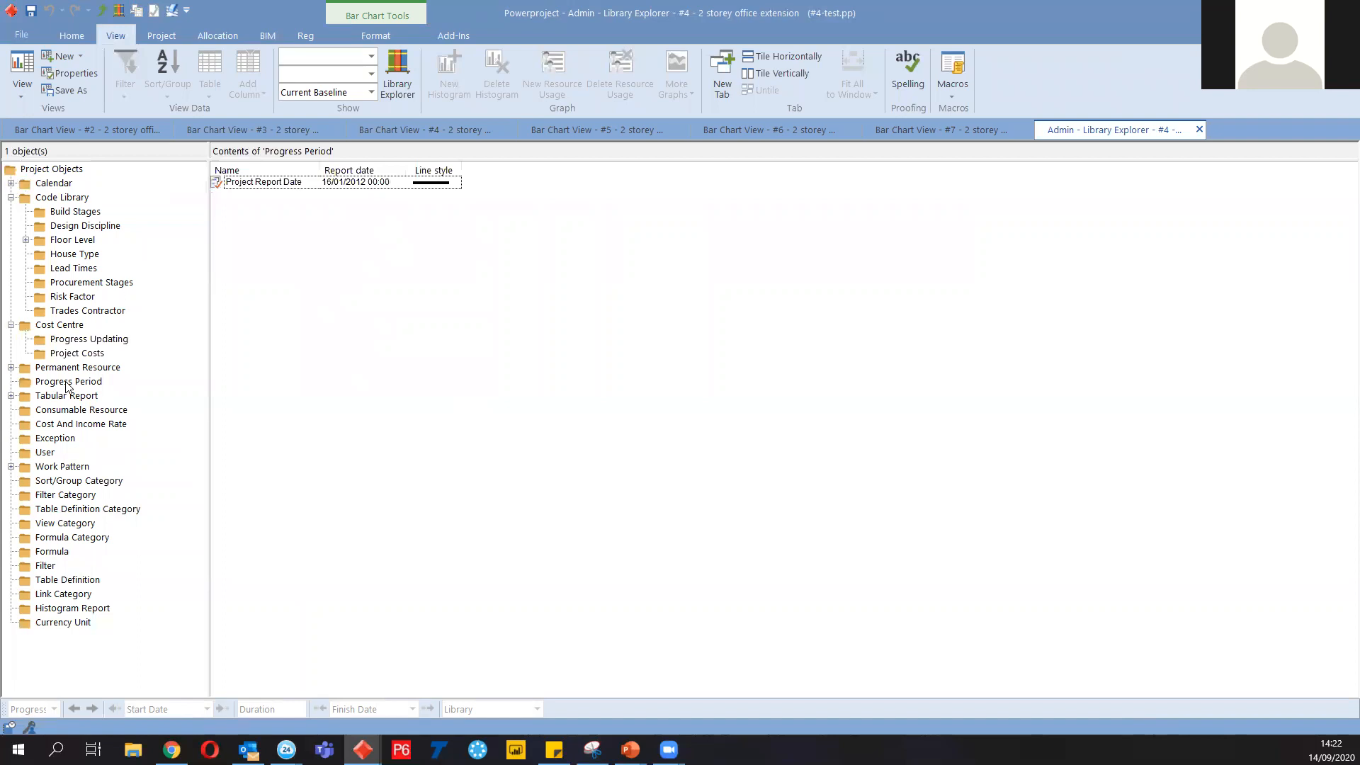
# Review the contents of the Cost And Income Rate, Exception, Formula and Currency Unit libraries
pyautogui.click(63, 425)
pyautogui.click(61, 439)
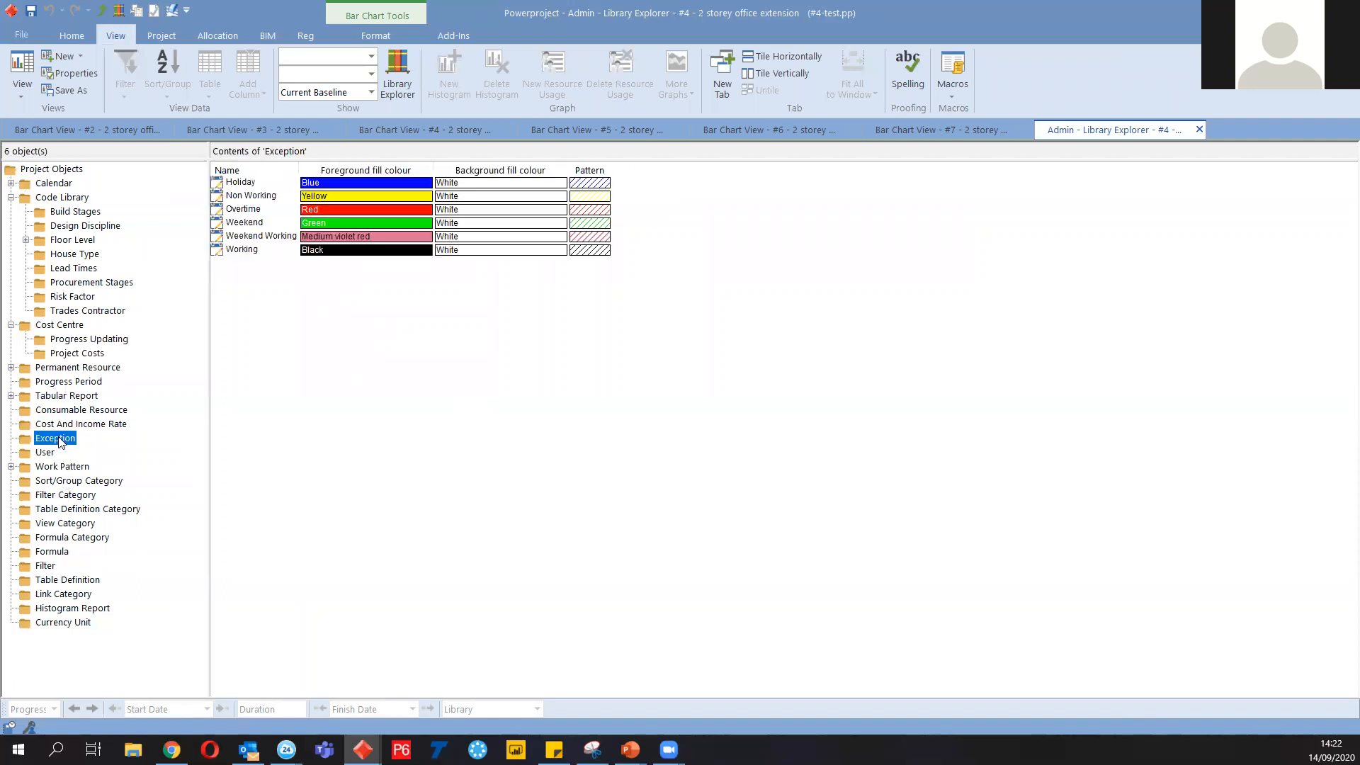
pyautogui.click(59, 551)
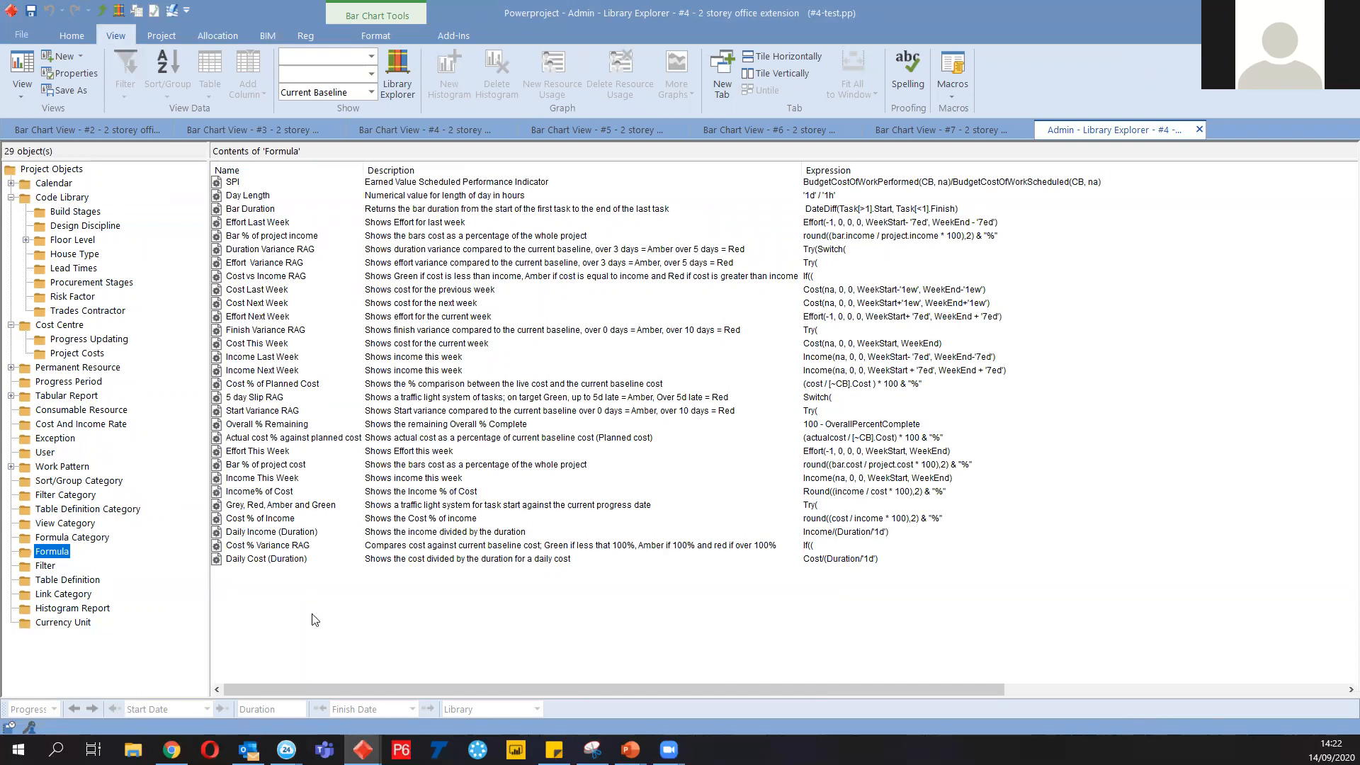
pyautogui.click(82, 623)
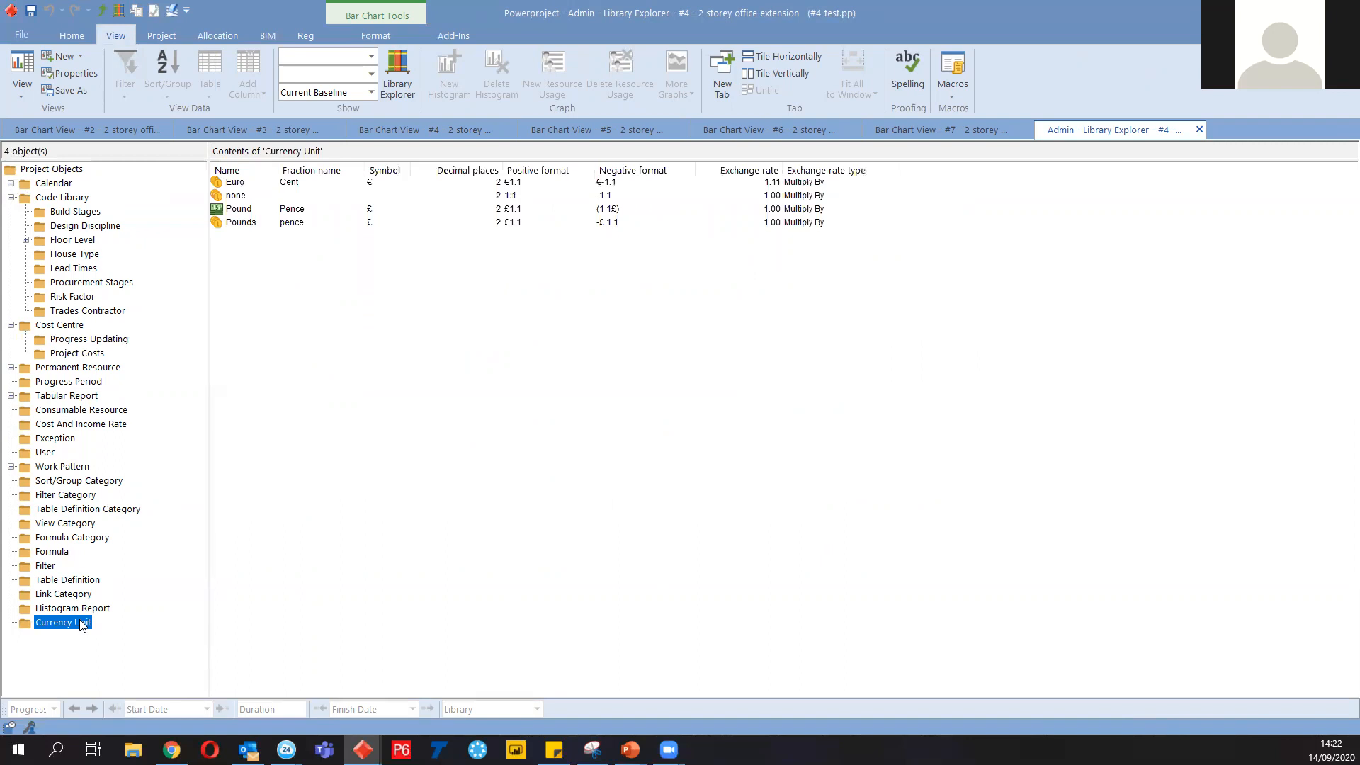
pyautogui.rightClick(363, 304)
pyautogui.click(441, 313)
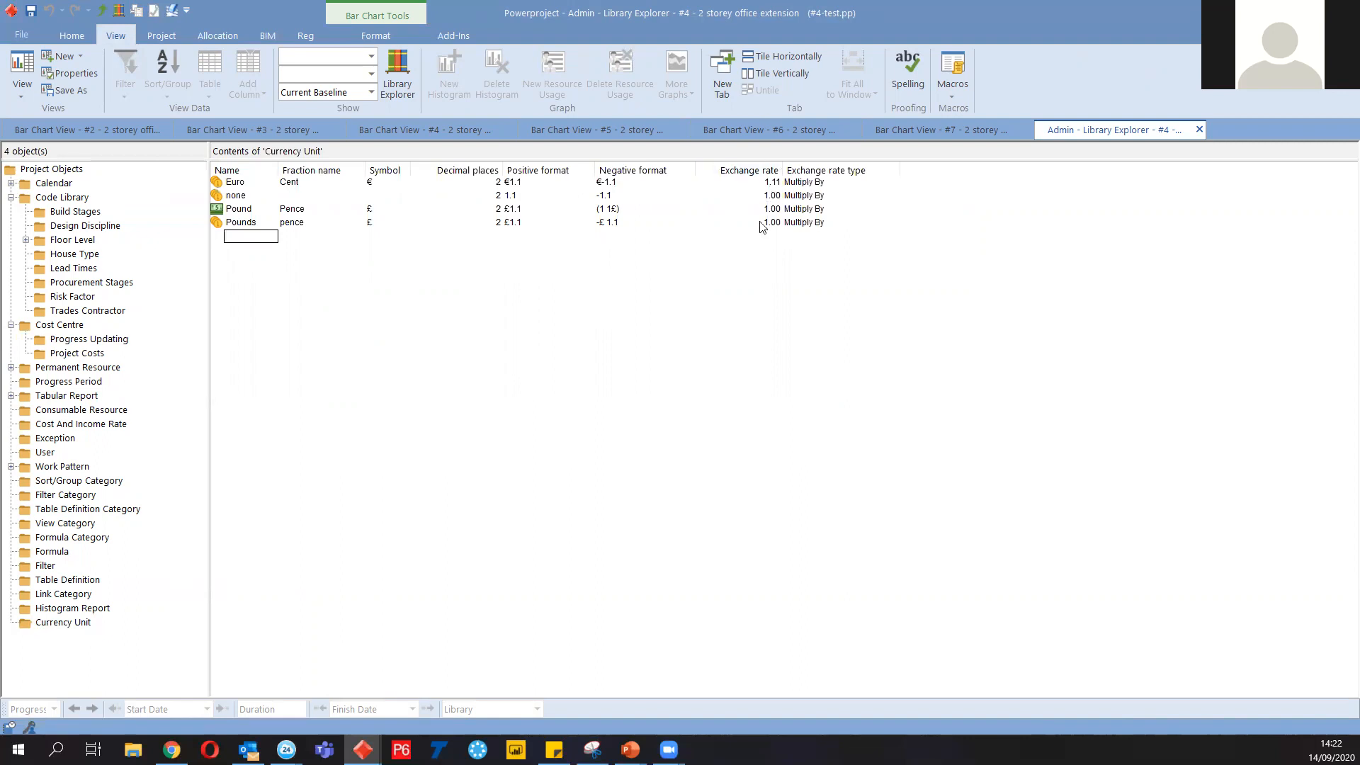
# Add the Allocation Group and Resource Curve libraries to the types shown in the Library Explorer
pyautogui.rightClick(348, 391)
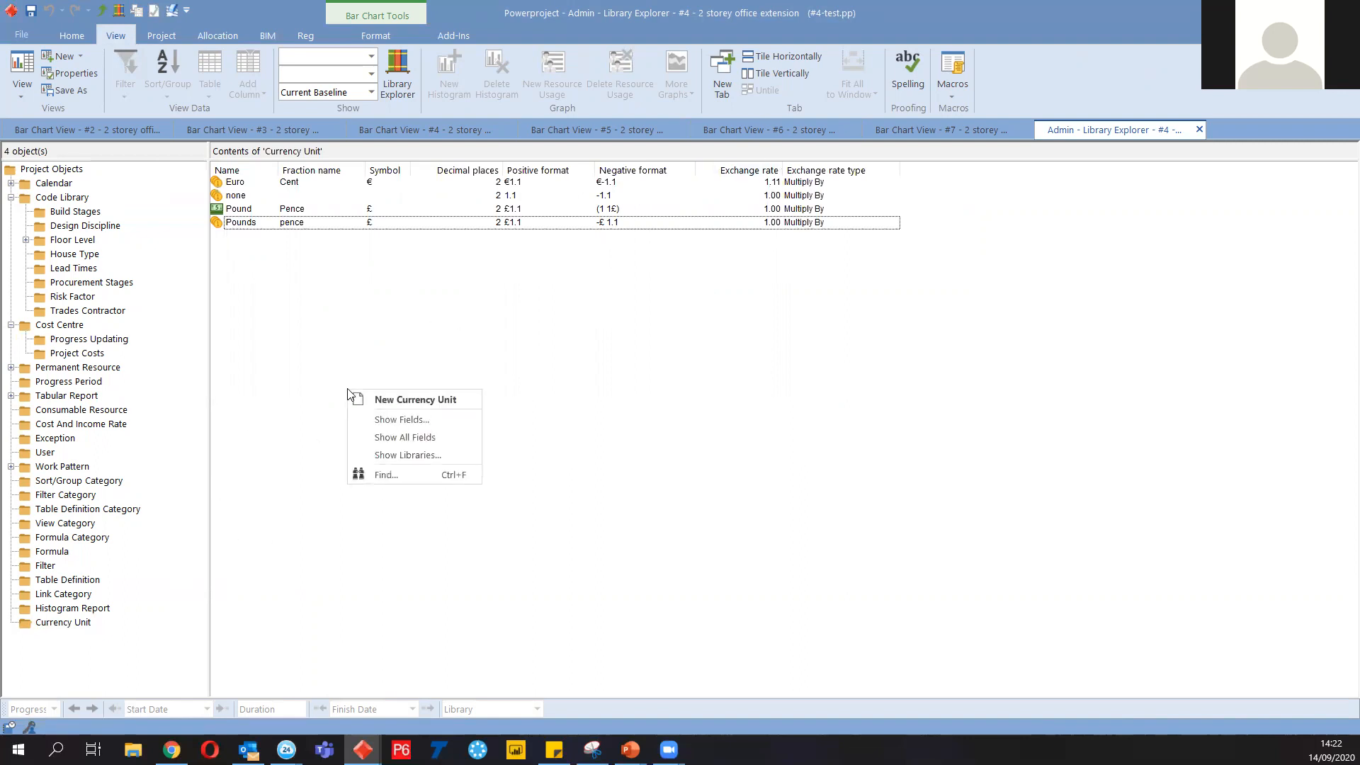
pyautogui.click(423, 455)
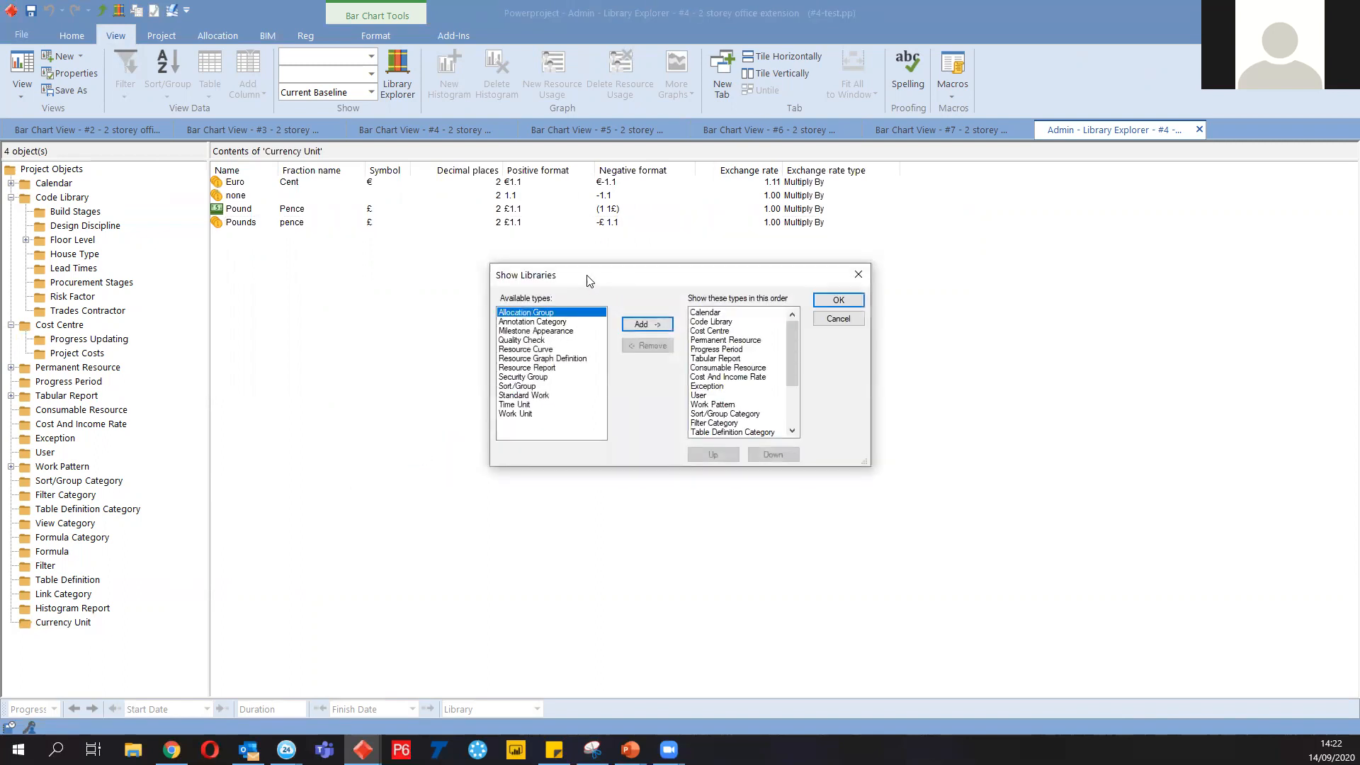
pyautogui.moveTo(626, 281); pyautogui.dragTo(528, 280)
pyautogui.click(550, 323)
pyautogui.click(433, 330)
pyautogui.click(436, 339)
pyautogui.click(550, 323)
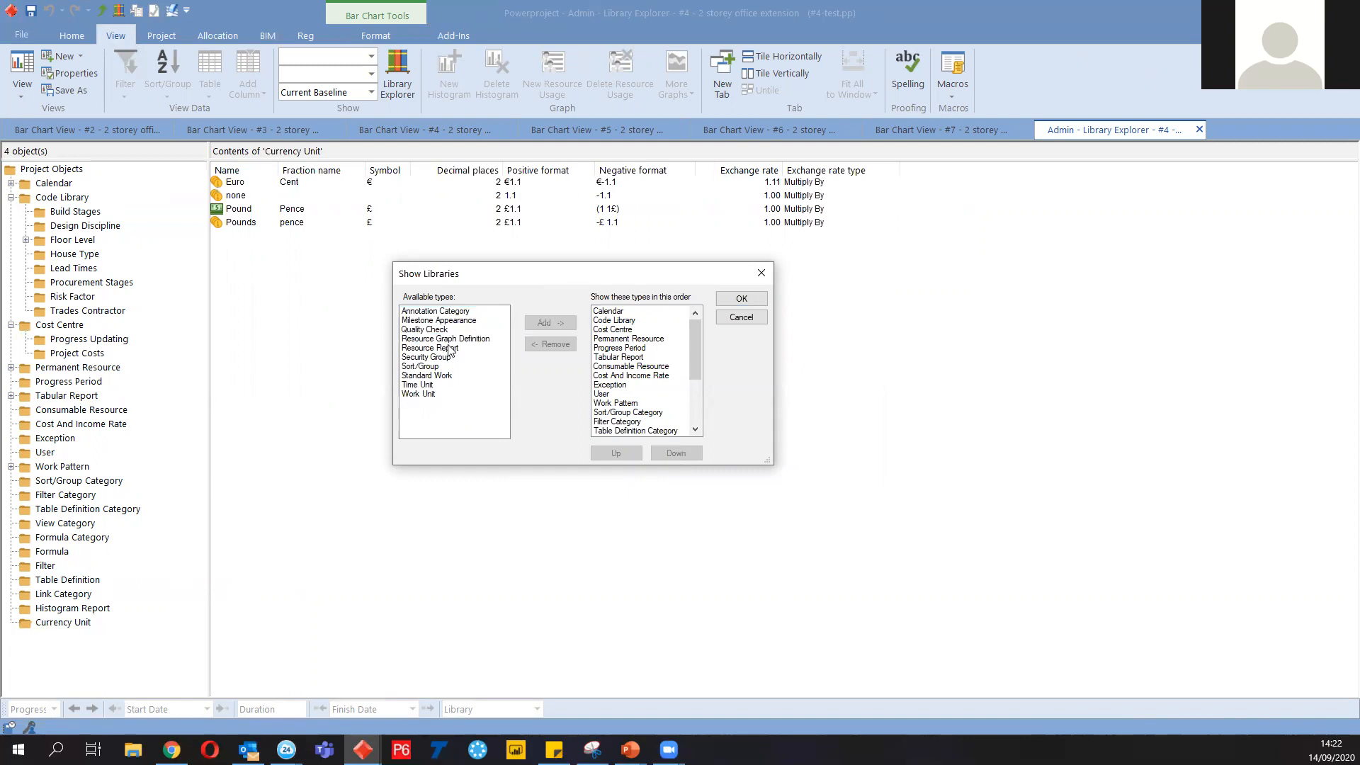
pyautogui.click(431, 387)
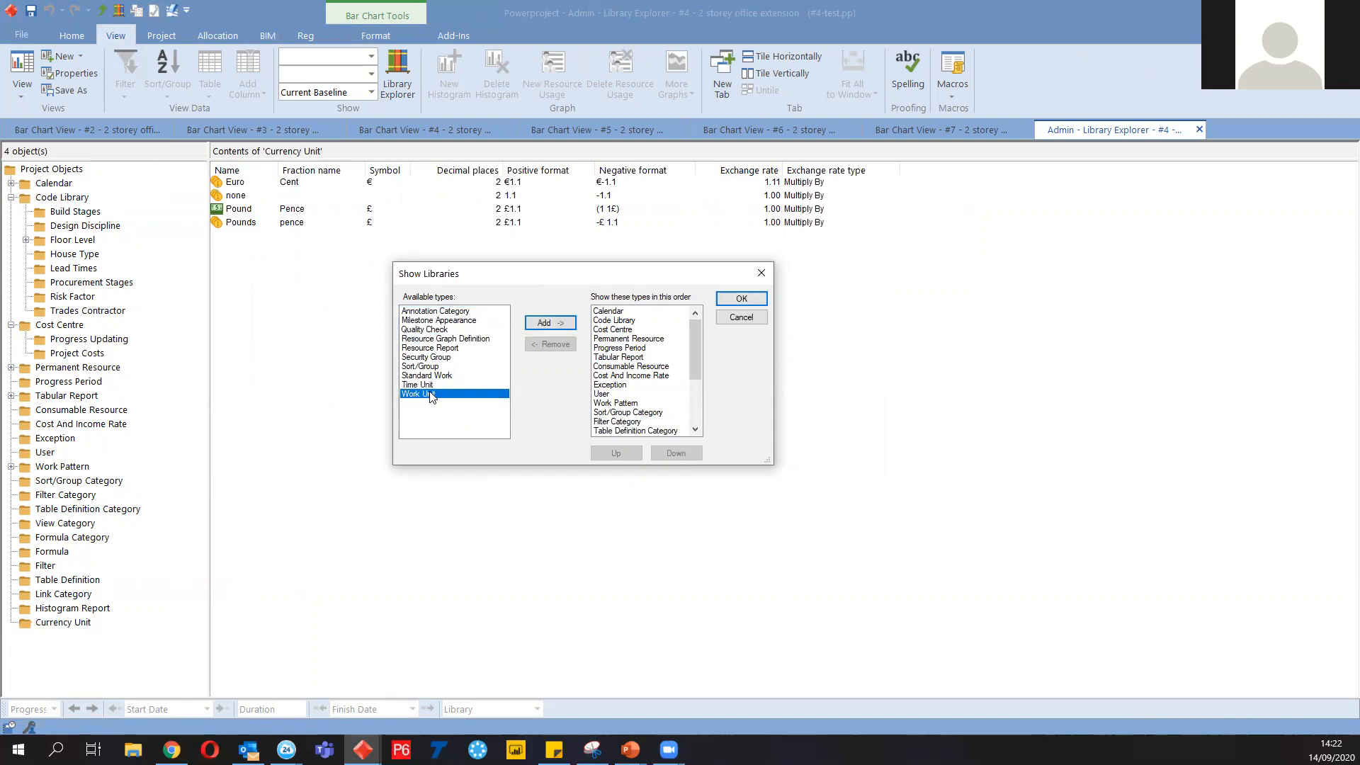
pyautogui.click(742, 299)
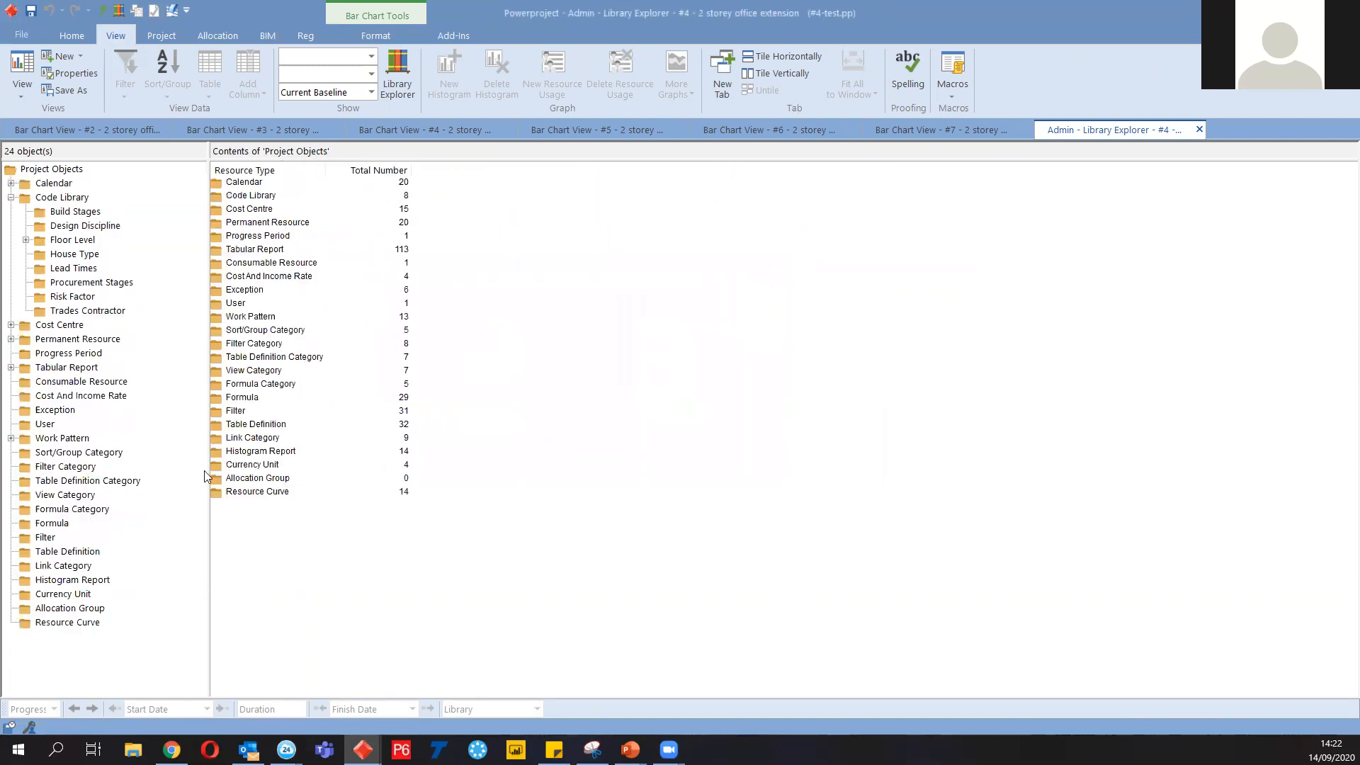
# Review the curves in the Resource Curve library and try to create a new resource curve
pyautogui.click(85, 623)
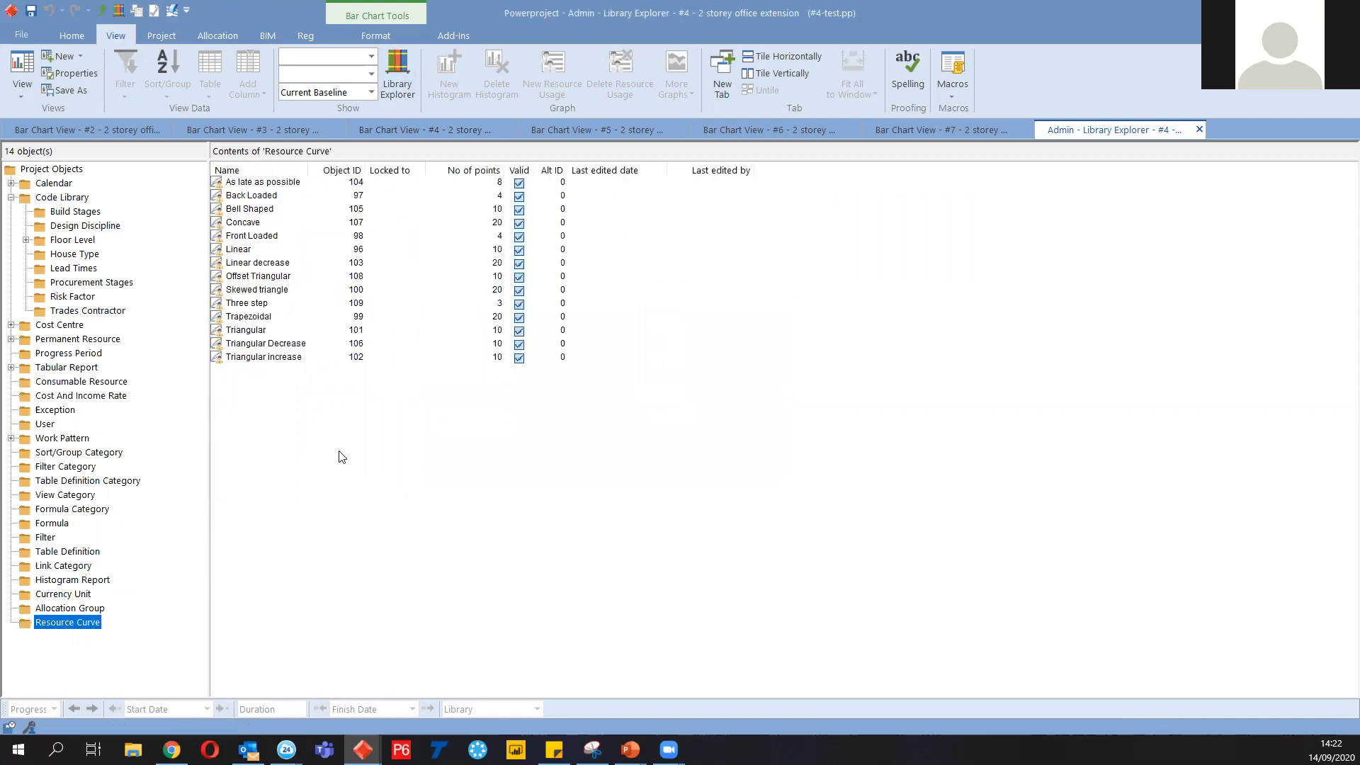
pyautogui.rightClick(296, 456)
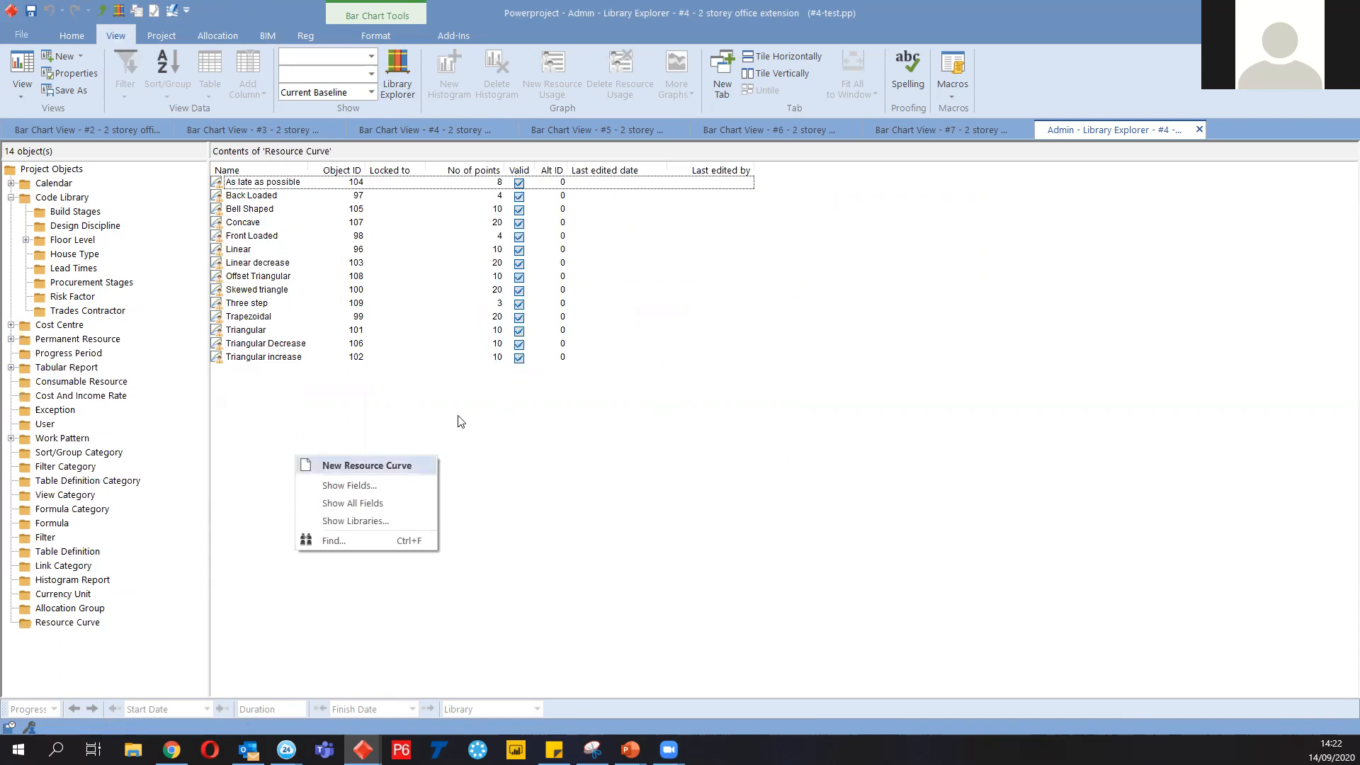
pyautogui.click(367, 466)
pyautogui.press('Escape')
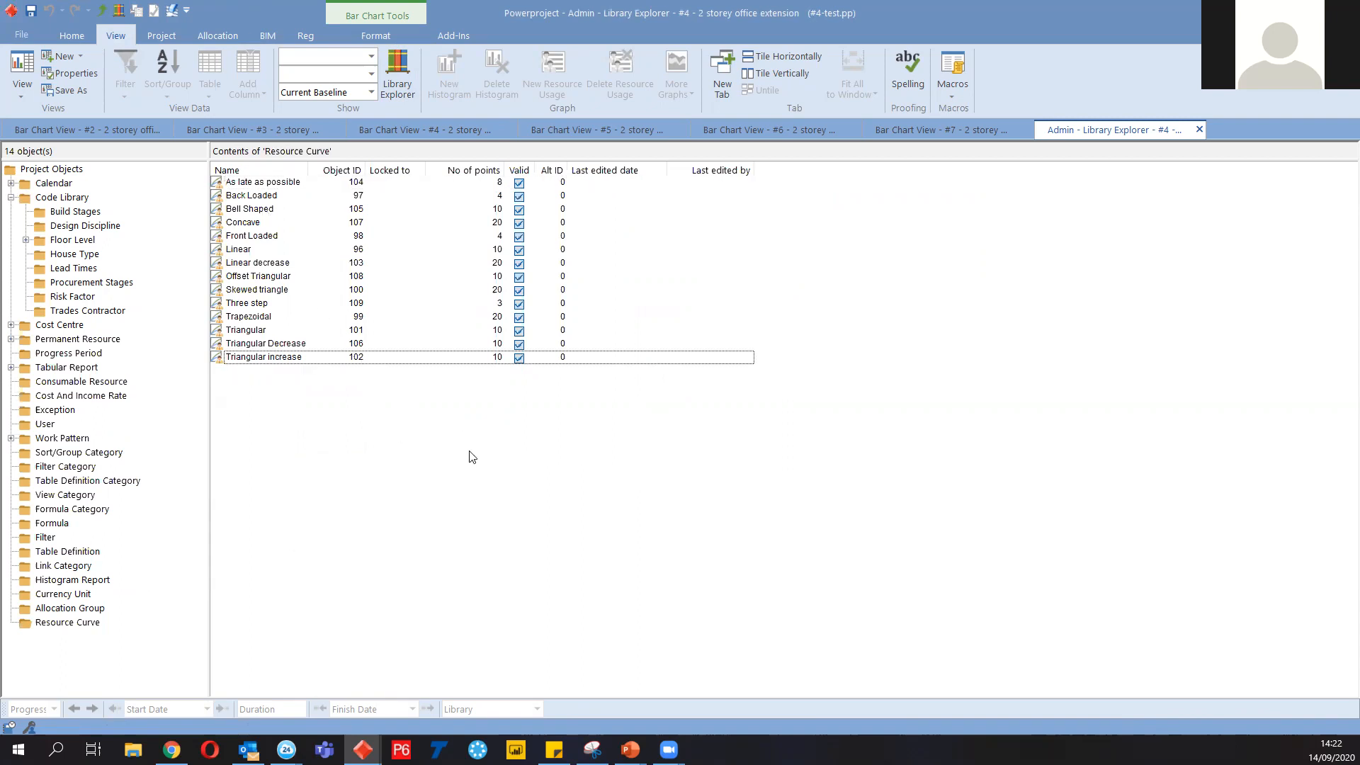
# Close the Library Explorer and display the whole programme in the #4 bar chart
pyautogui.click(1199, 131)
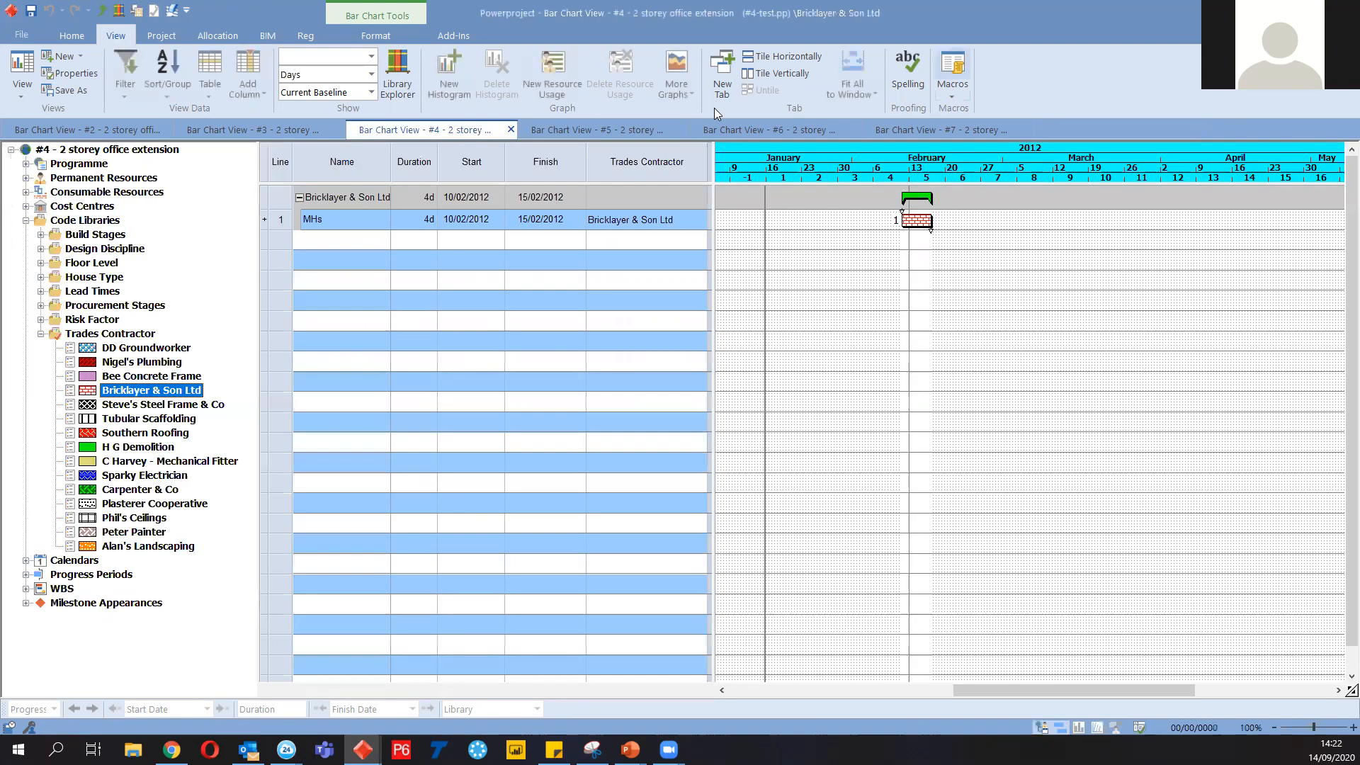
pyautogui.click(80, 163)
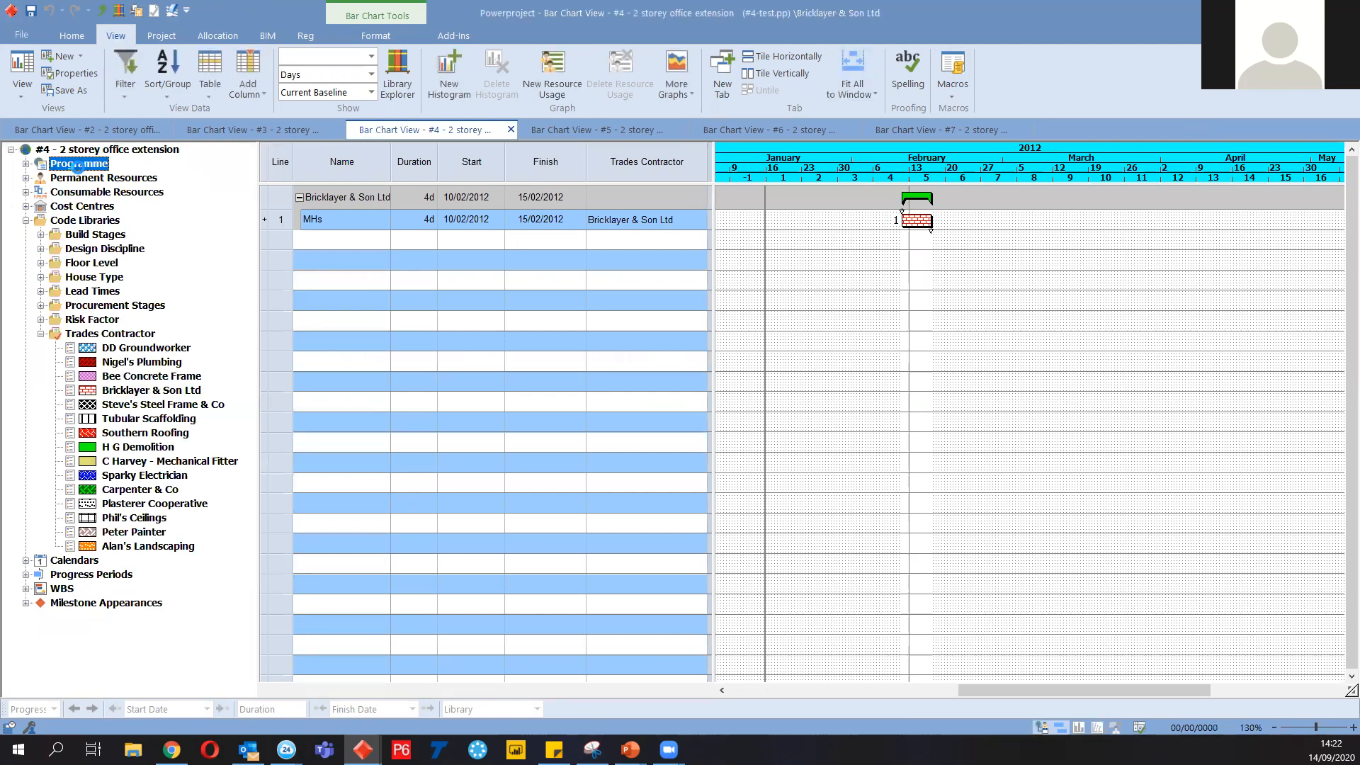
# Compare the #3 programme's trades contractor assignments and bar colours with those in the #4 programme
pyautogui.click(216, 131)
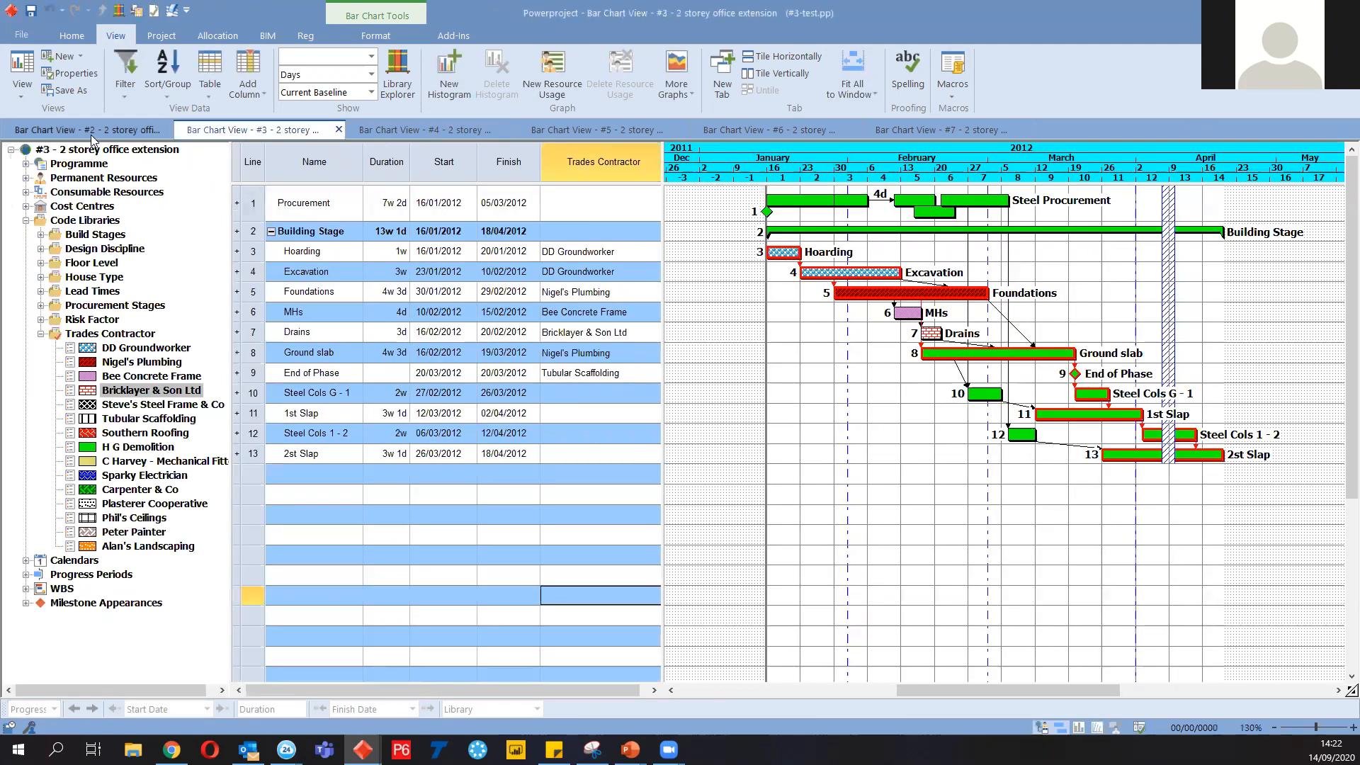
pyautogui.click(117, 131)
pyautogui.click(245, 131)
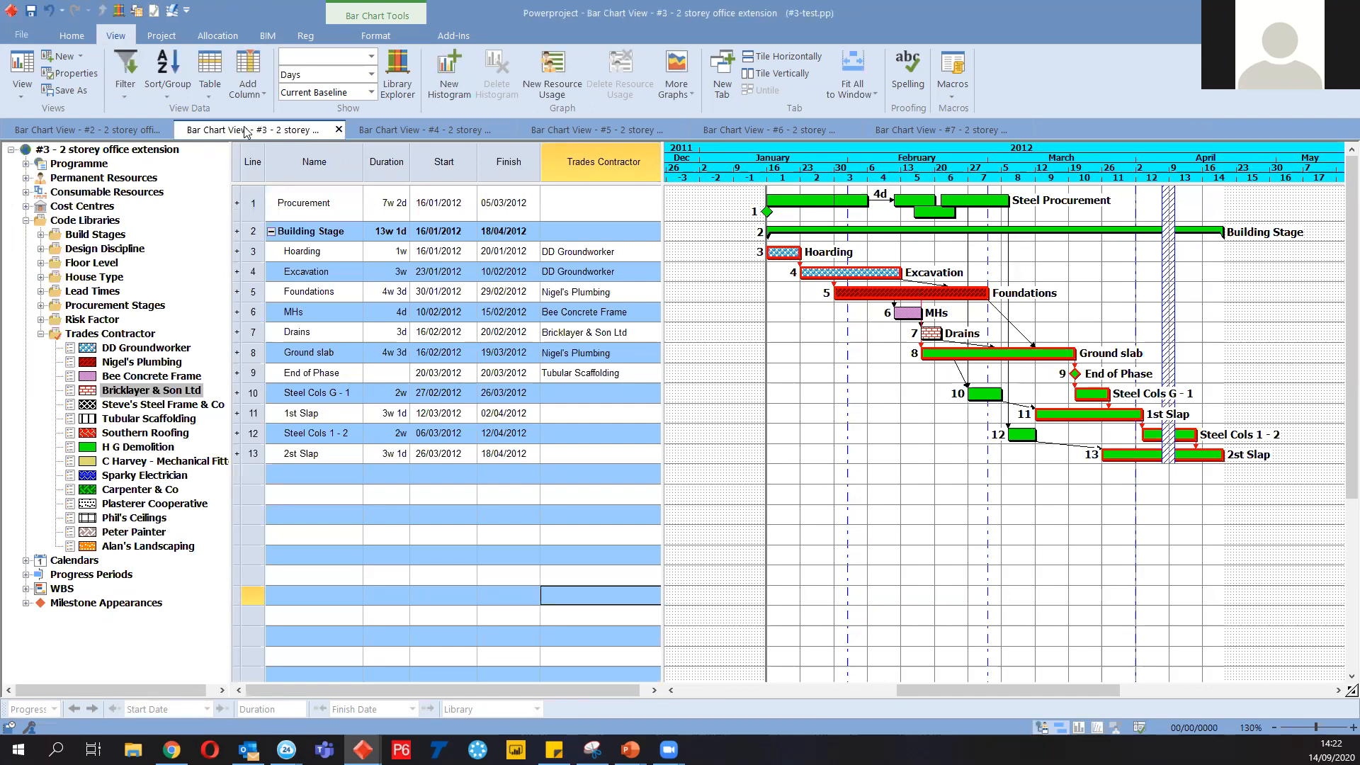
pyautogui.click(426, 133)
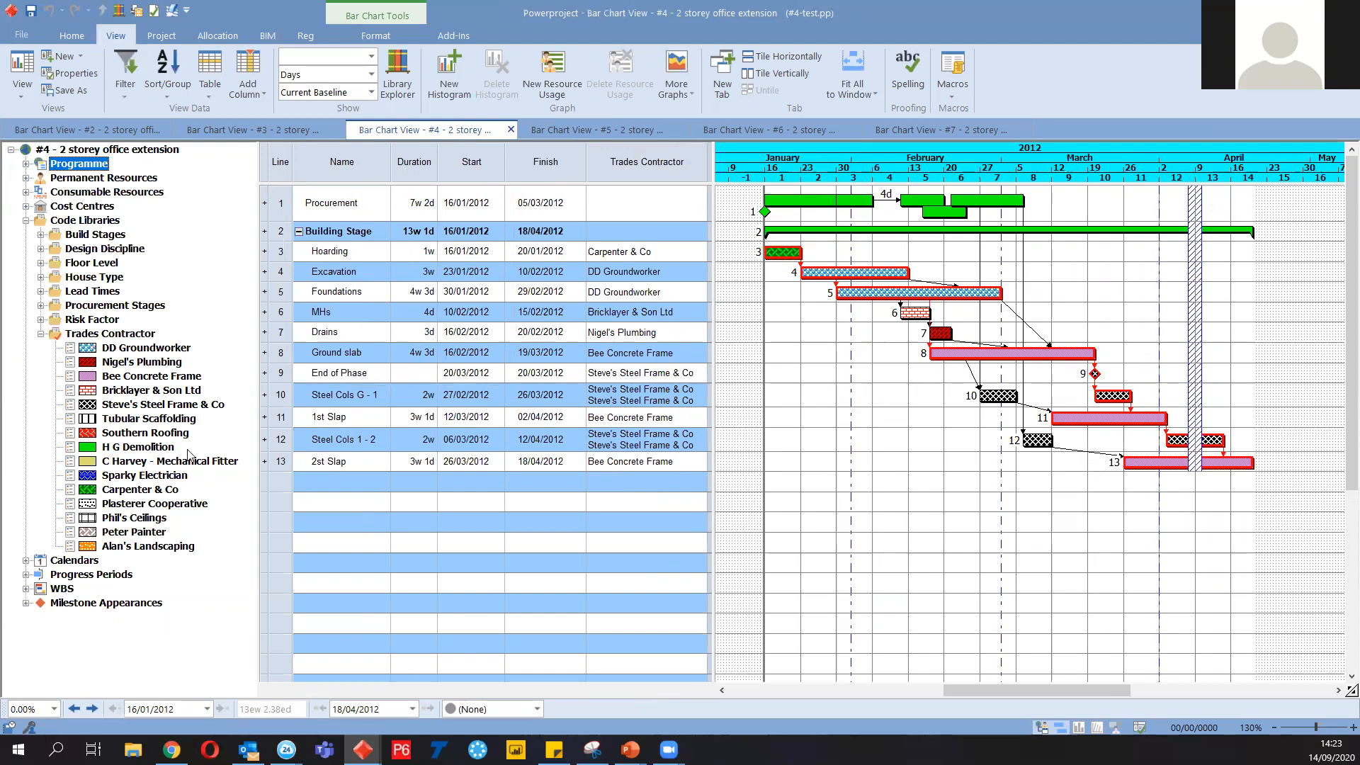
# Switch to the #5 programme, narrow its project tree and spreadsheet, and review the Site Resources group
pyautogui.click(602, 129)
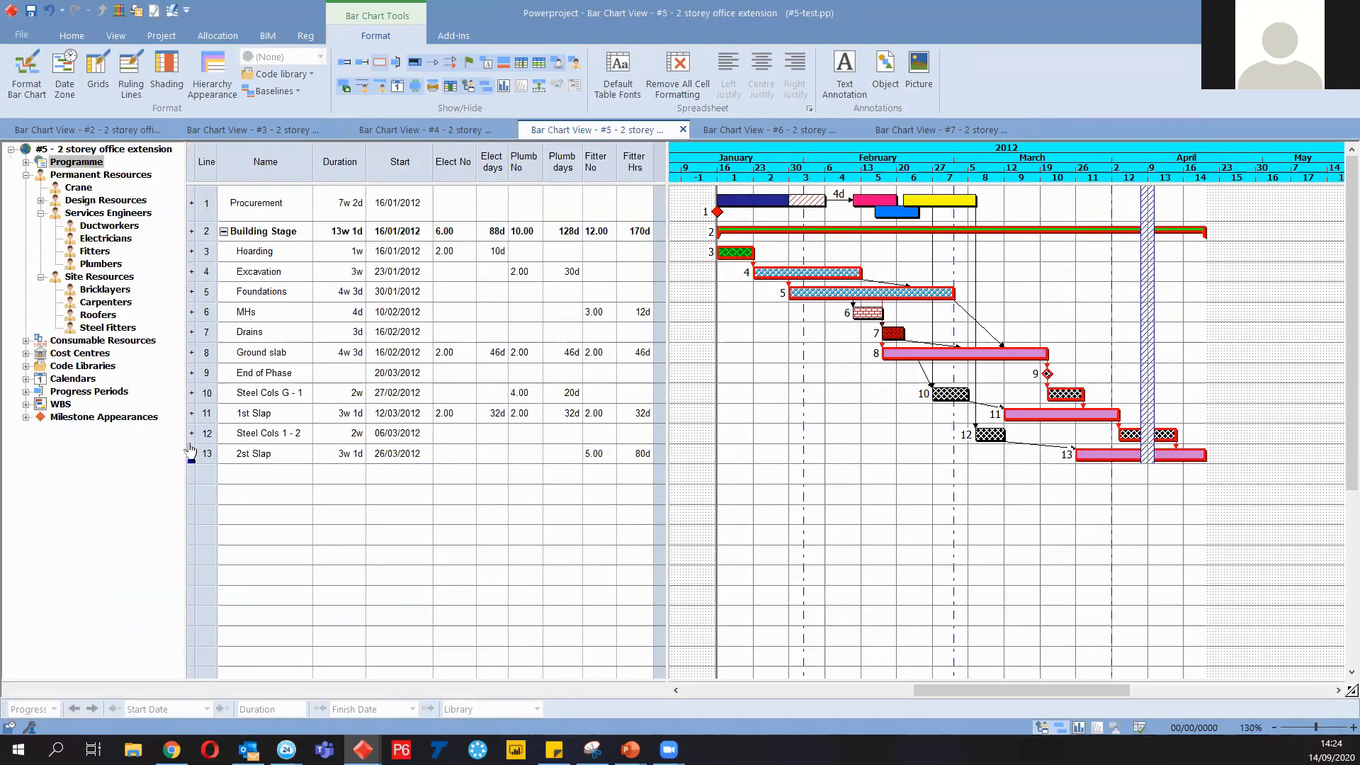
pyautogui.moveTo(187, 447); pyautogui.dragTo(173, 446)
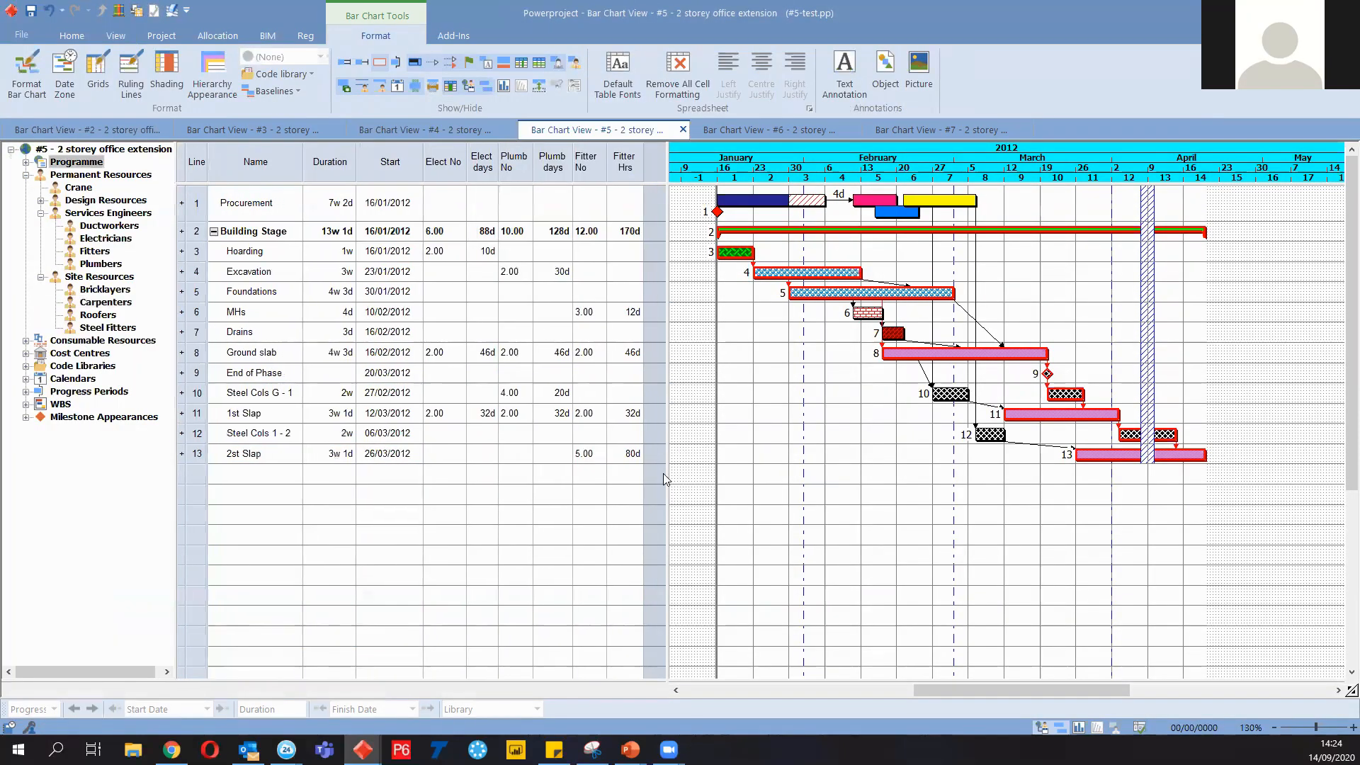
pyautogui.moveTo(667, 472); pyautogui.dragTo(641, 477)
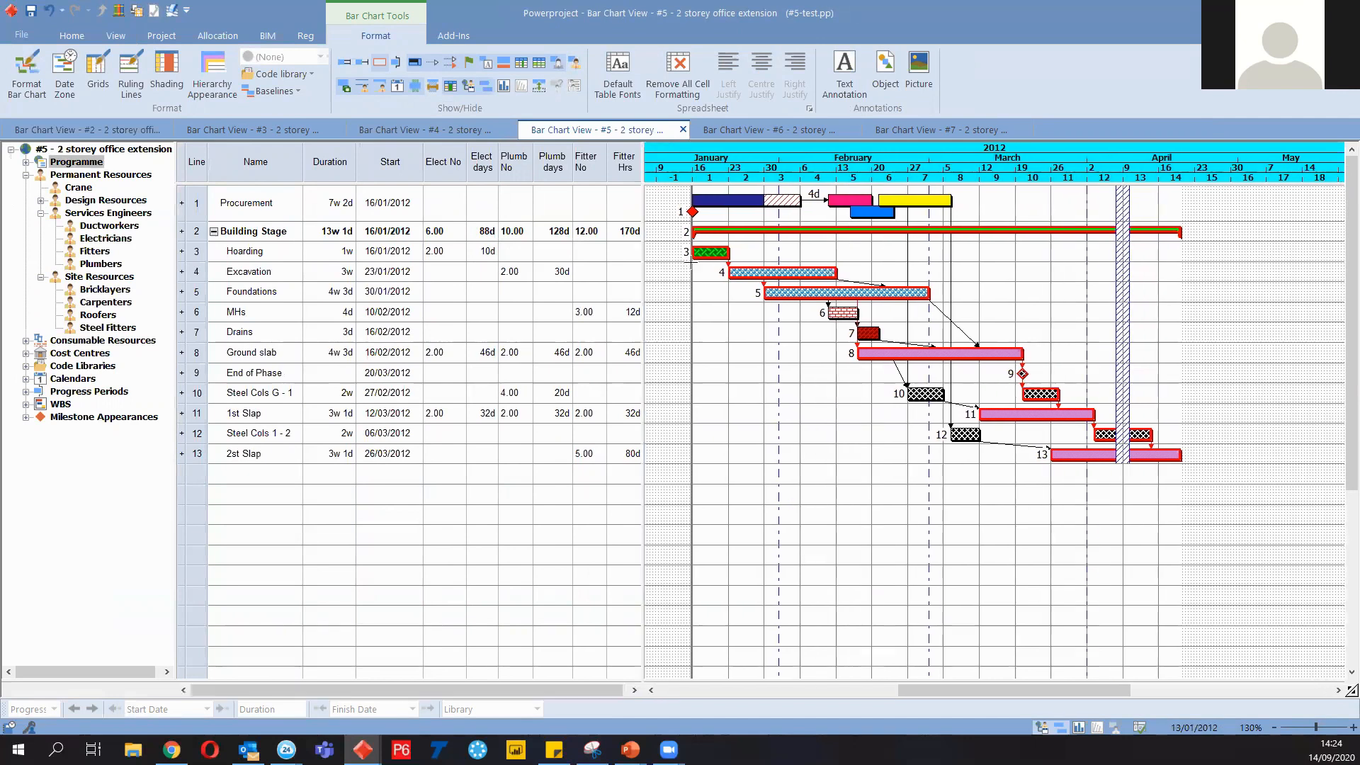
pyautogui.click(41, 278)
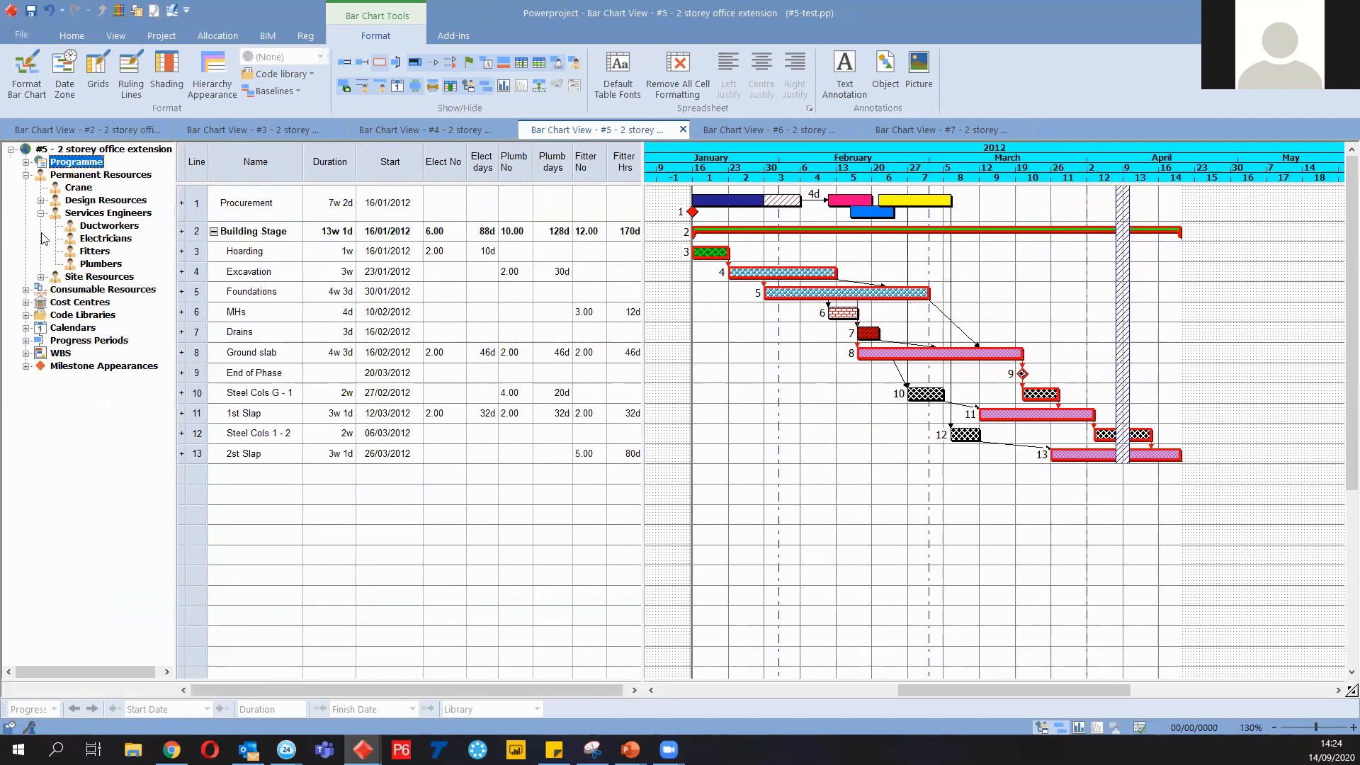
pyautogui.click(41, 278)
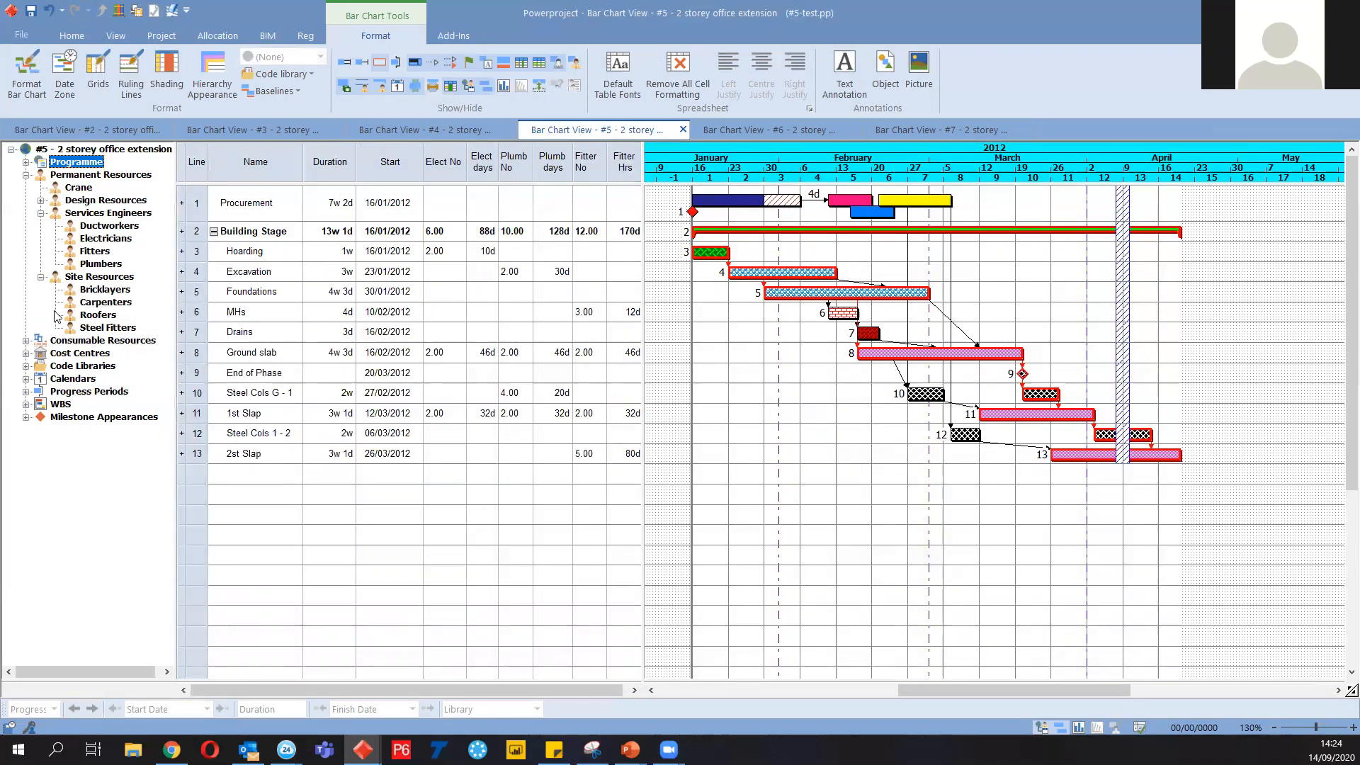
# Create a folder named Prime PMO in the Permanent Resource library of the Library Explorer
pyautogui.click(25, 341)
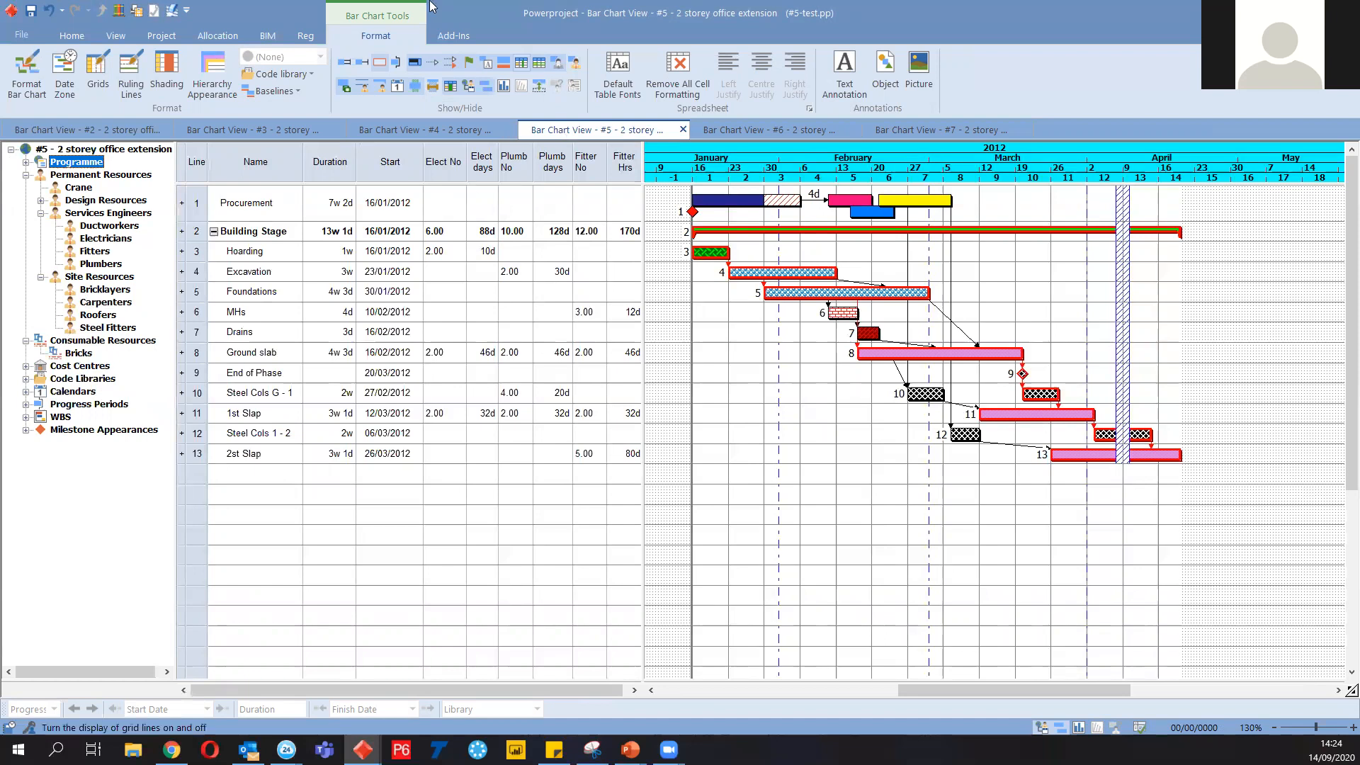
pyautogui.click(116, 35)
pyautogui.click(397, 80)
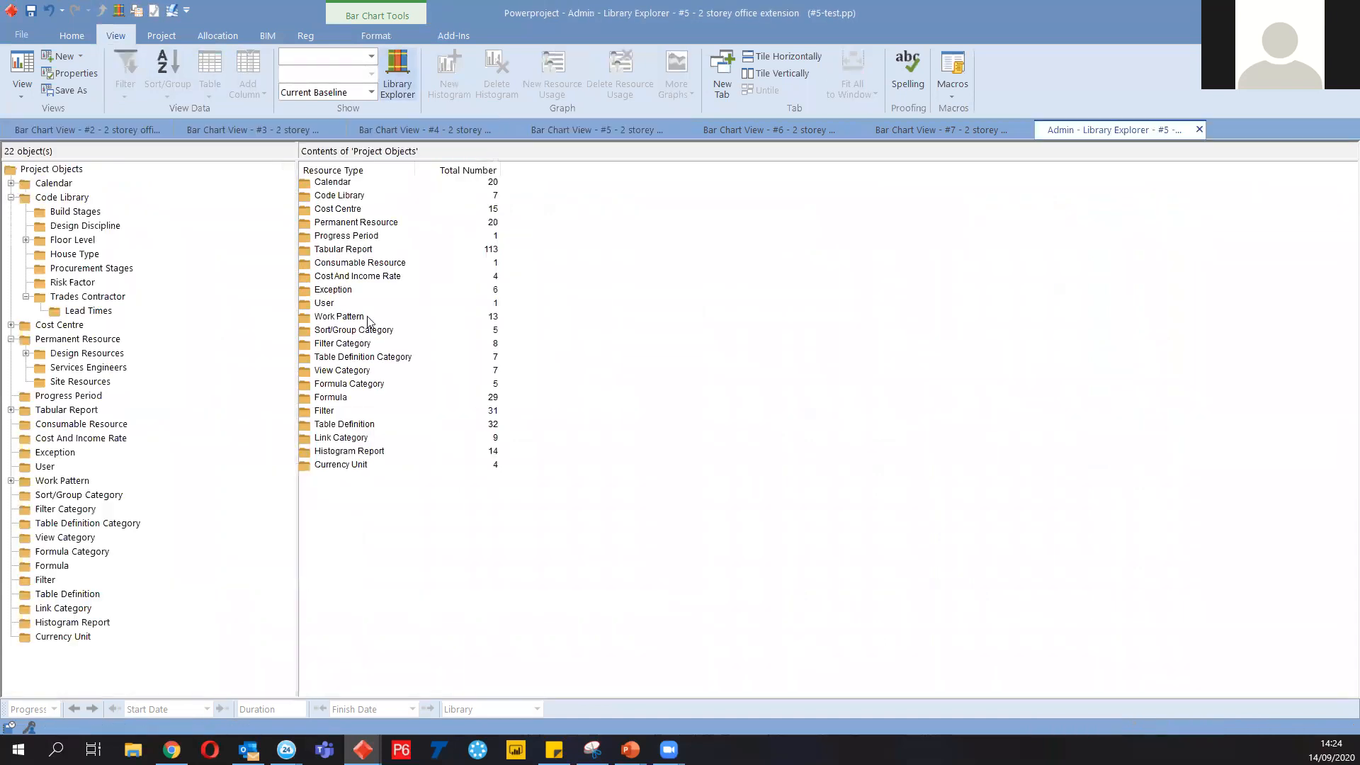
pyautogui.doubleClick(354, 224)
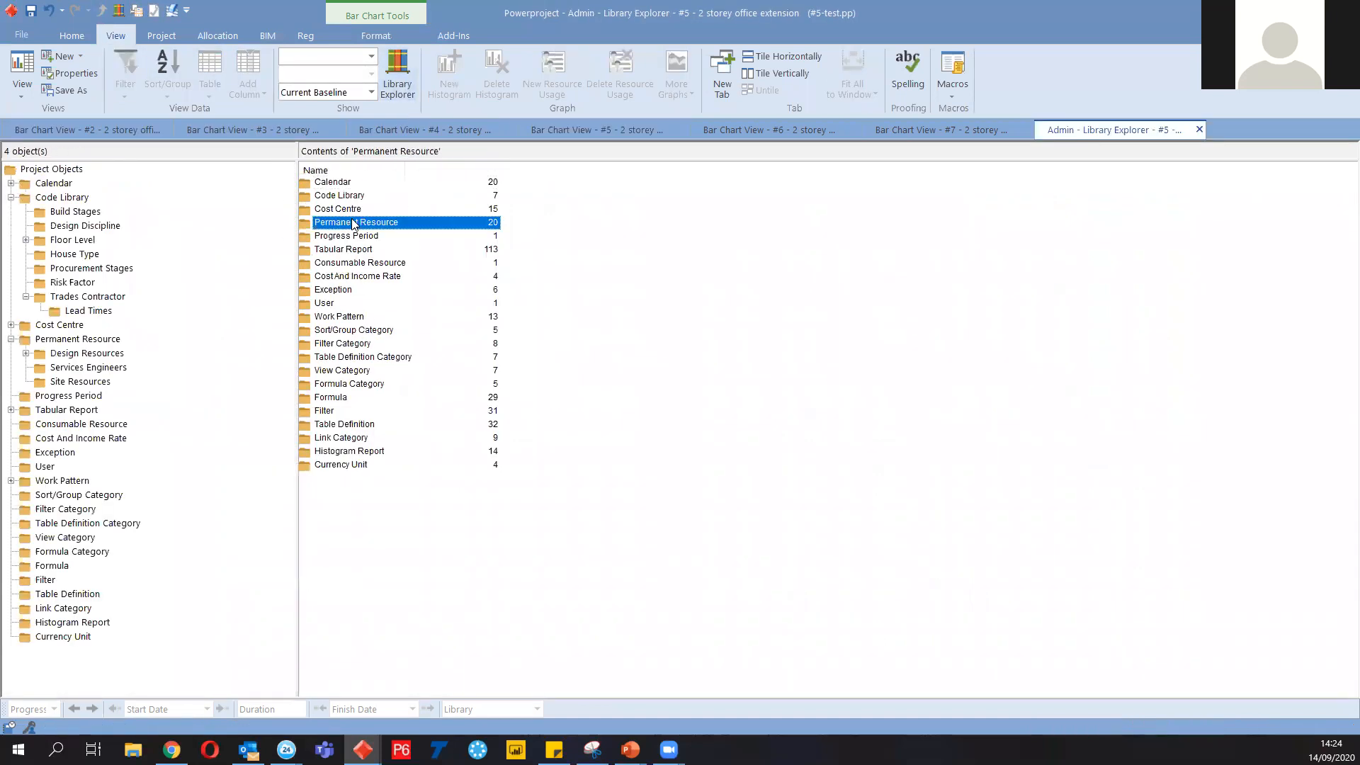
pyautogui.rightClick(361, 263)
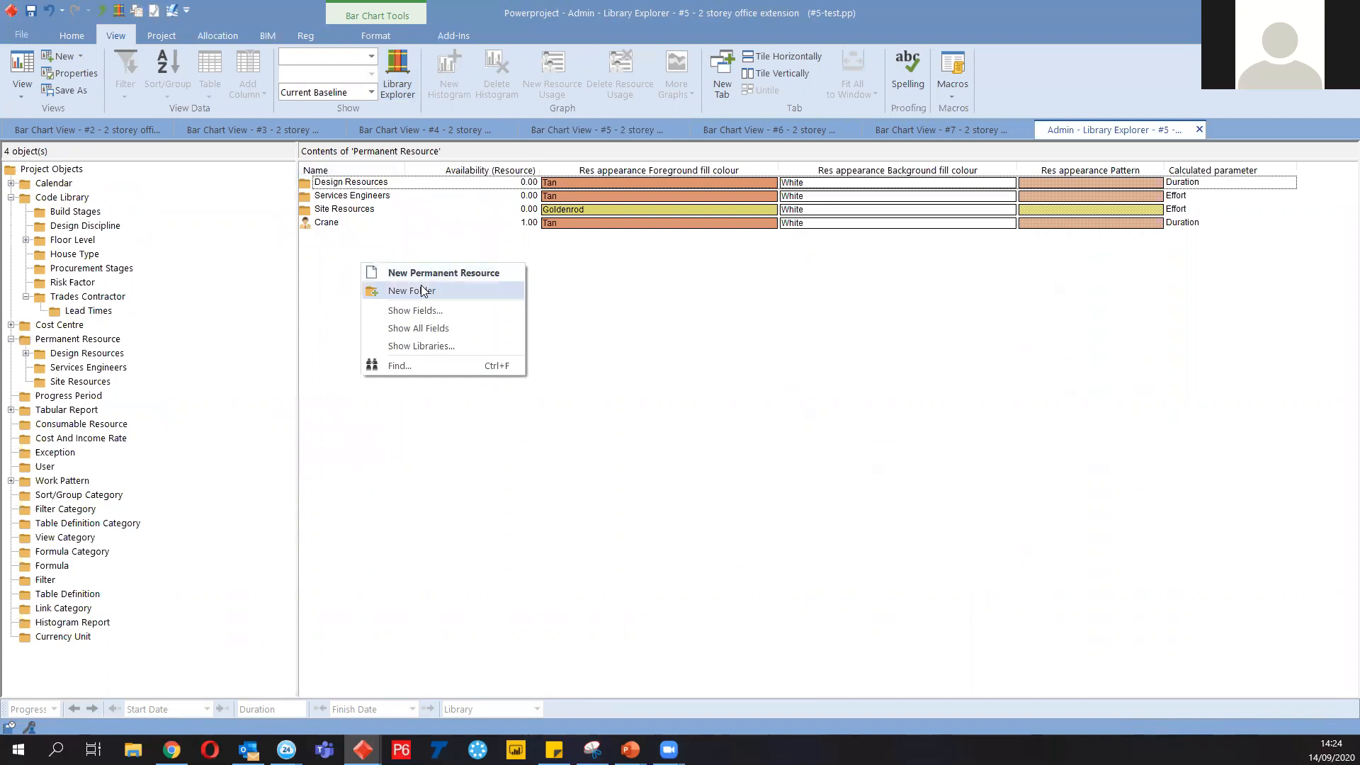
pyautogui.click(422, 290)
pyautogui.write('Prime PMO')
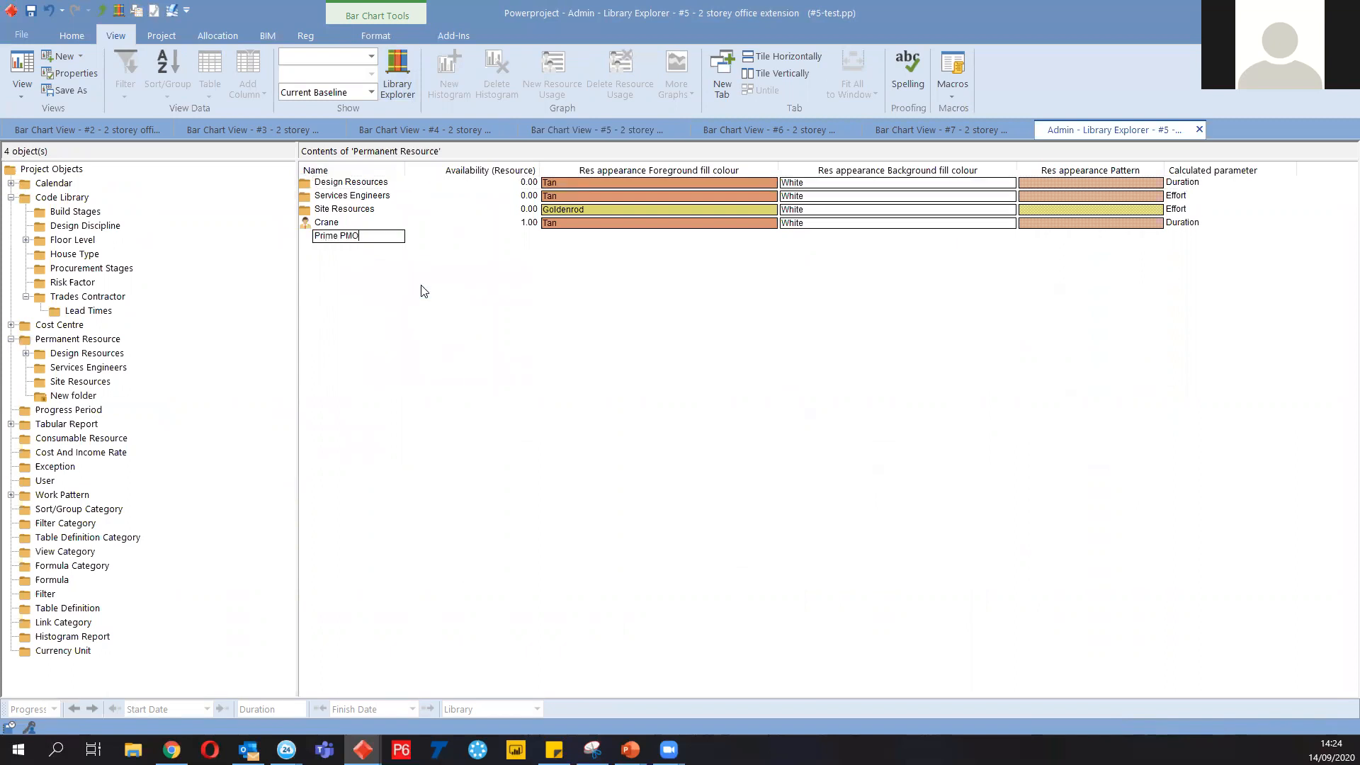
pyautogui.press('Return')
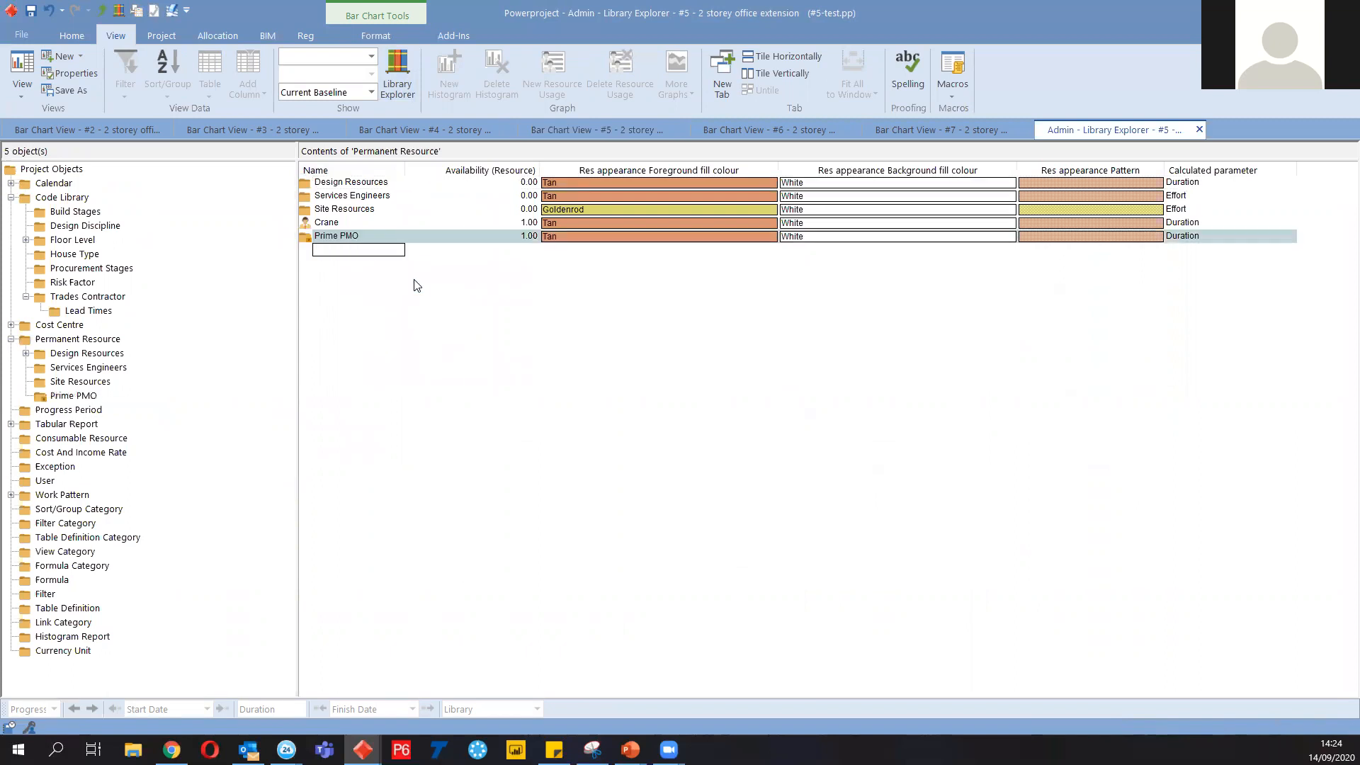
# Add the permanent resources Steel Fitter, Formwork Crew and Concrete Crew to the Prime PMO folder
pyautogui.doubleClick(341, 236)
pyautogui.rightClick(351, 227)
pyautogui.click(385, 239)
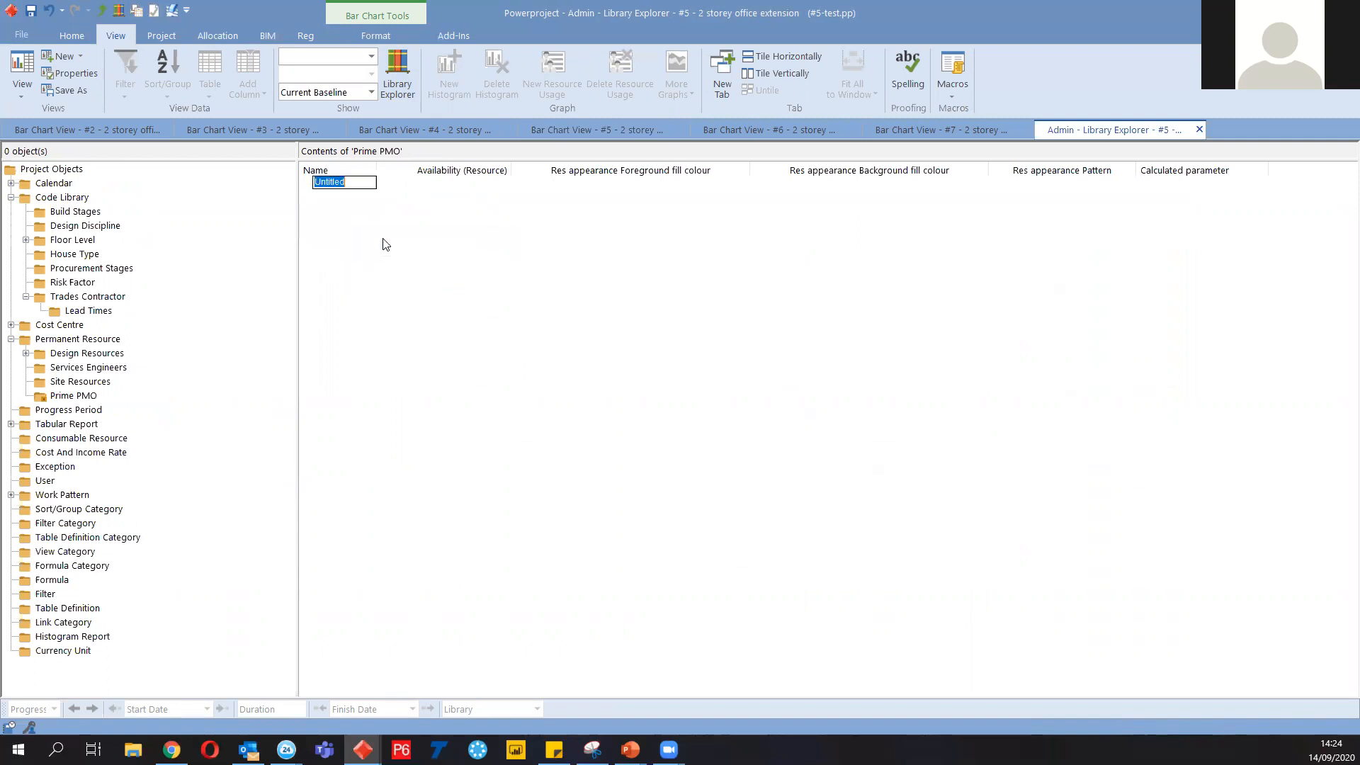
pyautogui.write('Steel Fitter')
pyautogui.press('Return')
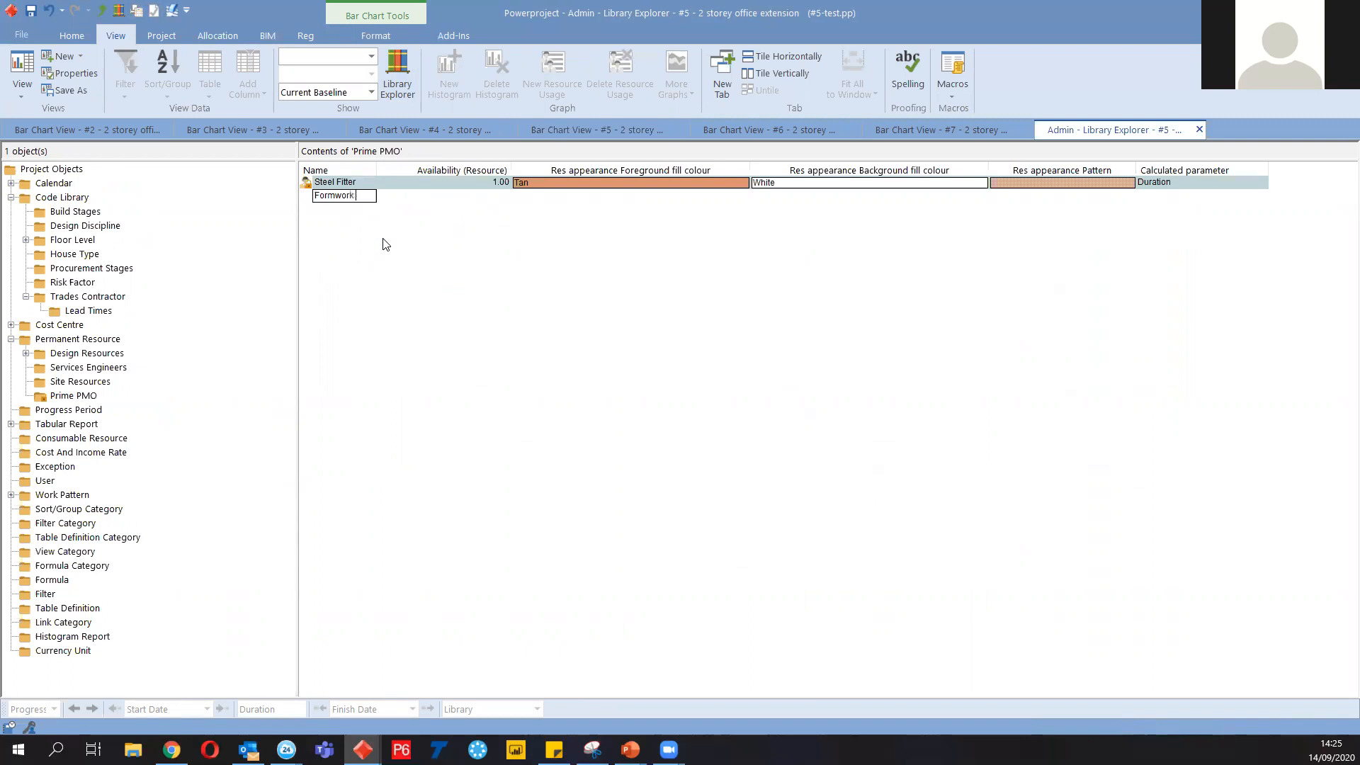
pyautogui.write('Formwork Crew')
pyautogui.press('Return')
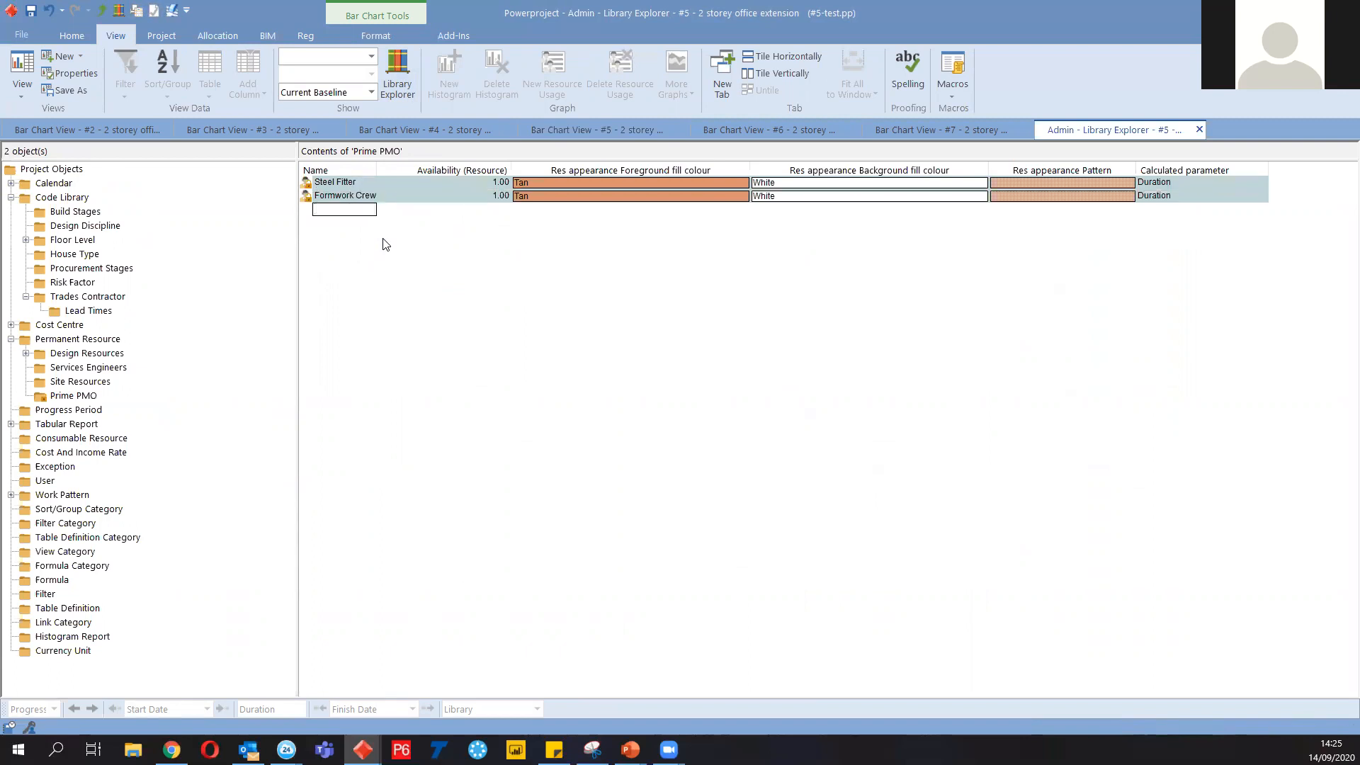
pyautogui.write('Concrete Crew')
pyautogui.press('Return')
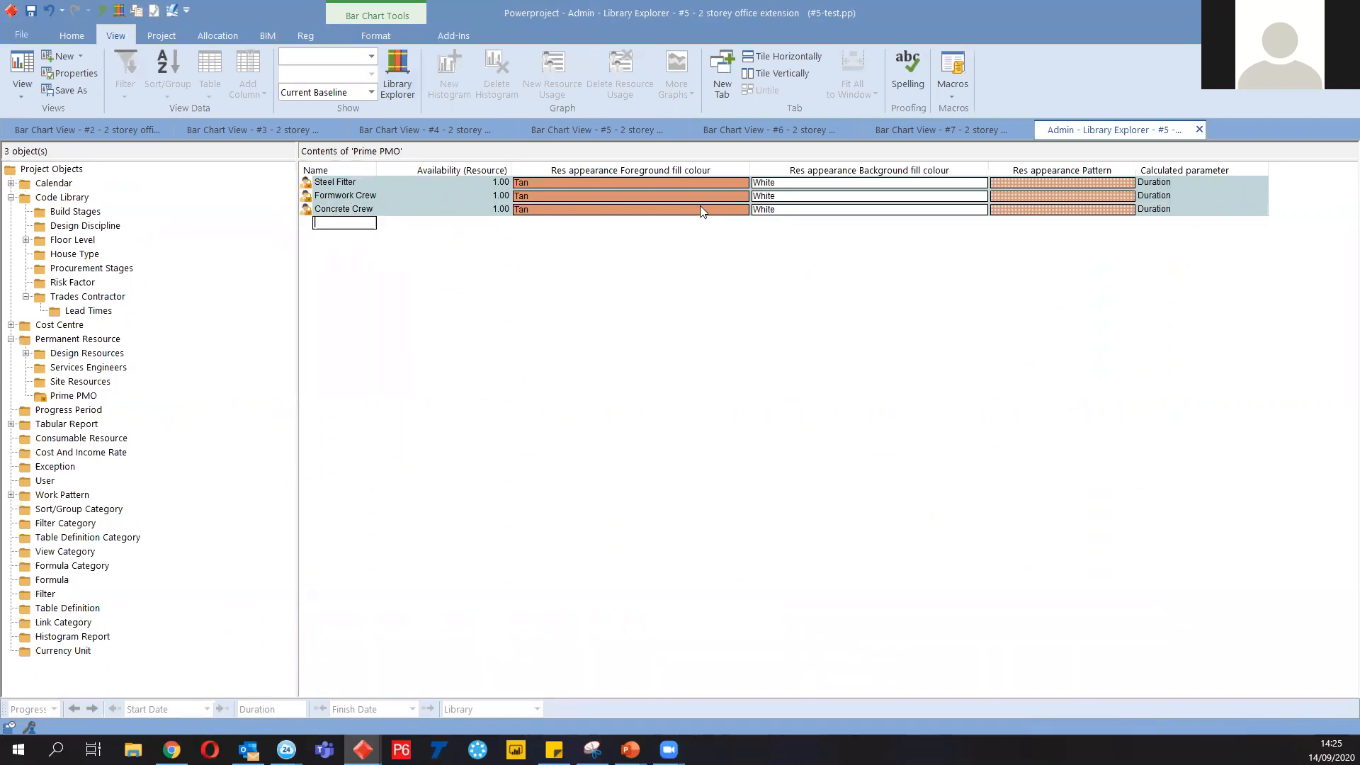
# Set the foreground fill colours to blue for Steel Fitter, green for Formwork Crew and red for Concrete Crew
pyautogui.click(701, 183)
pyautogui.click(743, 183)
pyautogui.click(574, 197)
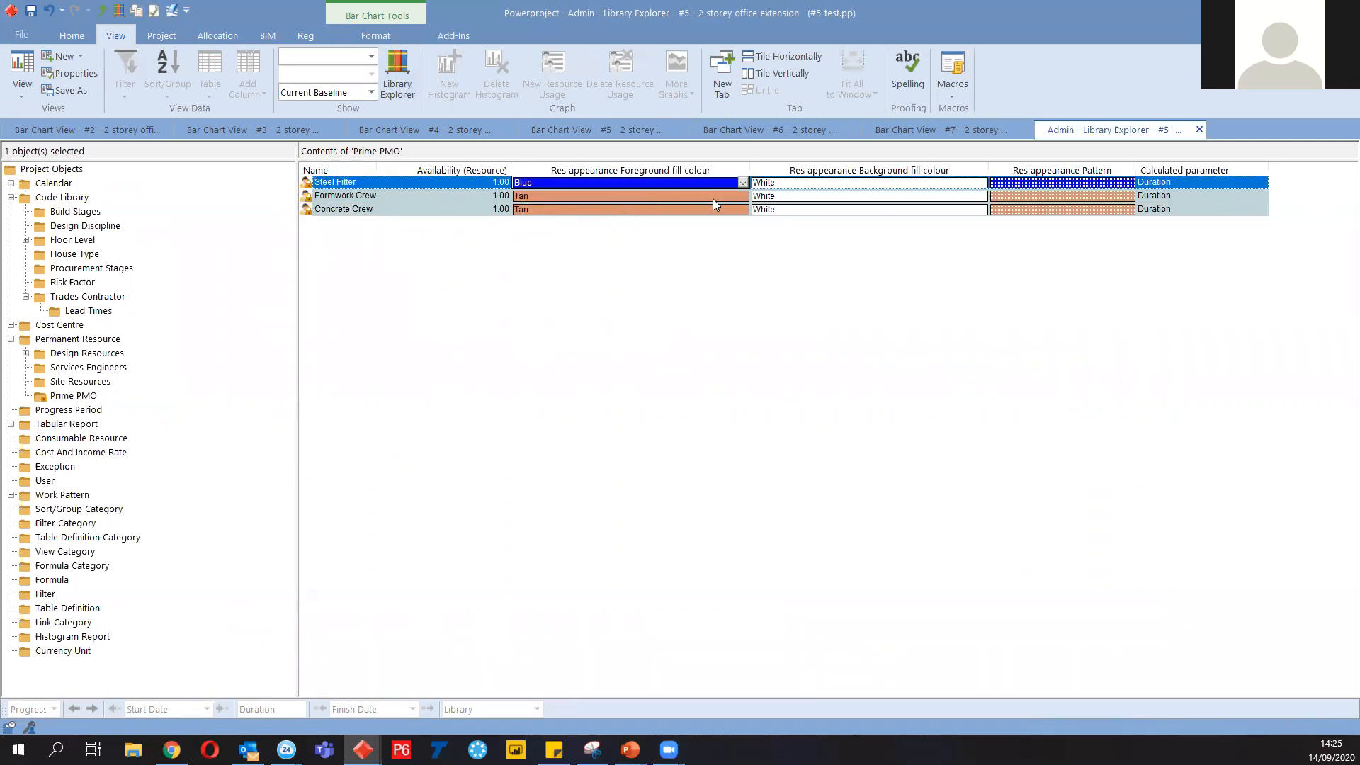
pyautogui.click(743, 196)
pyautogui.click(562, 209)
pyautogui.click(570, 210)
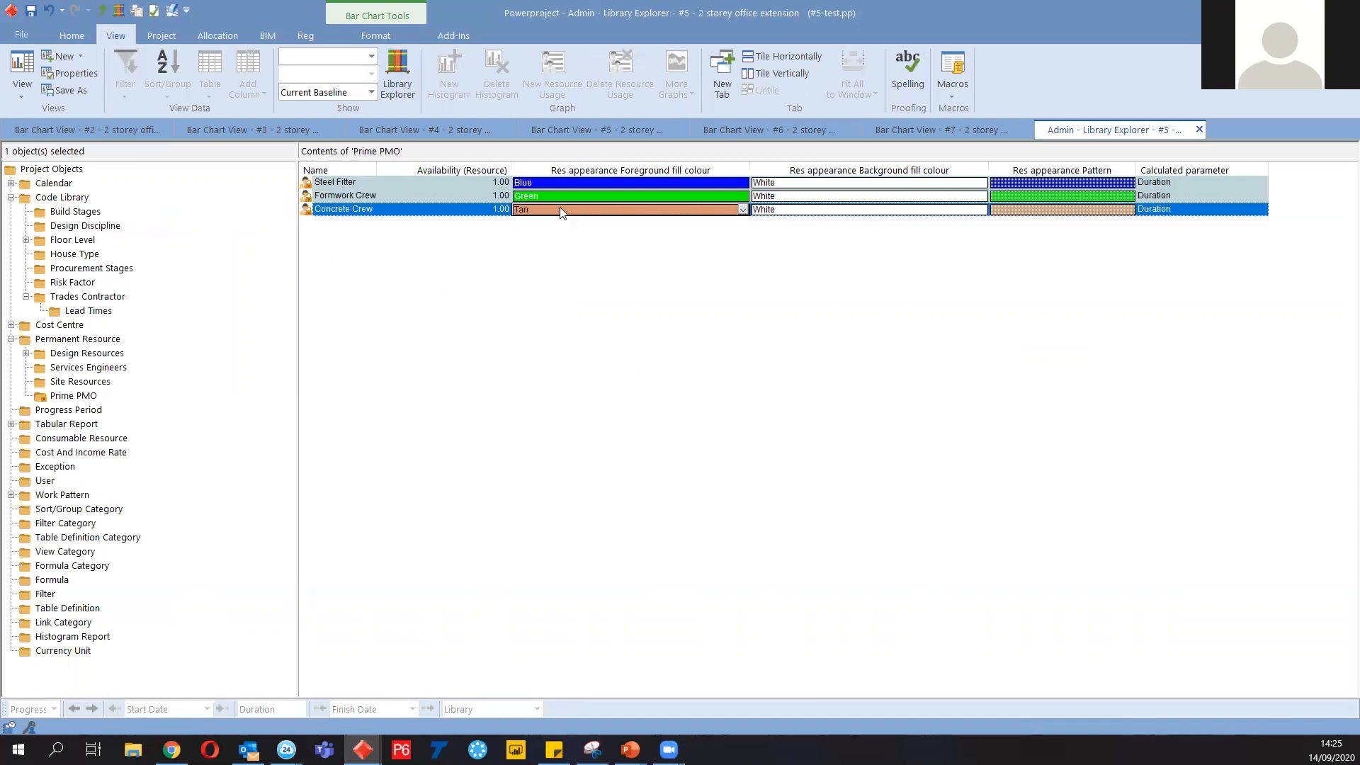
pyautogui.click(743, 209)
pyautogui.click(547, 224)
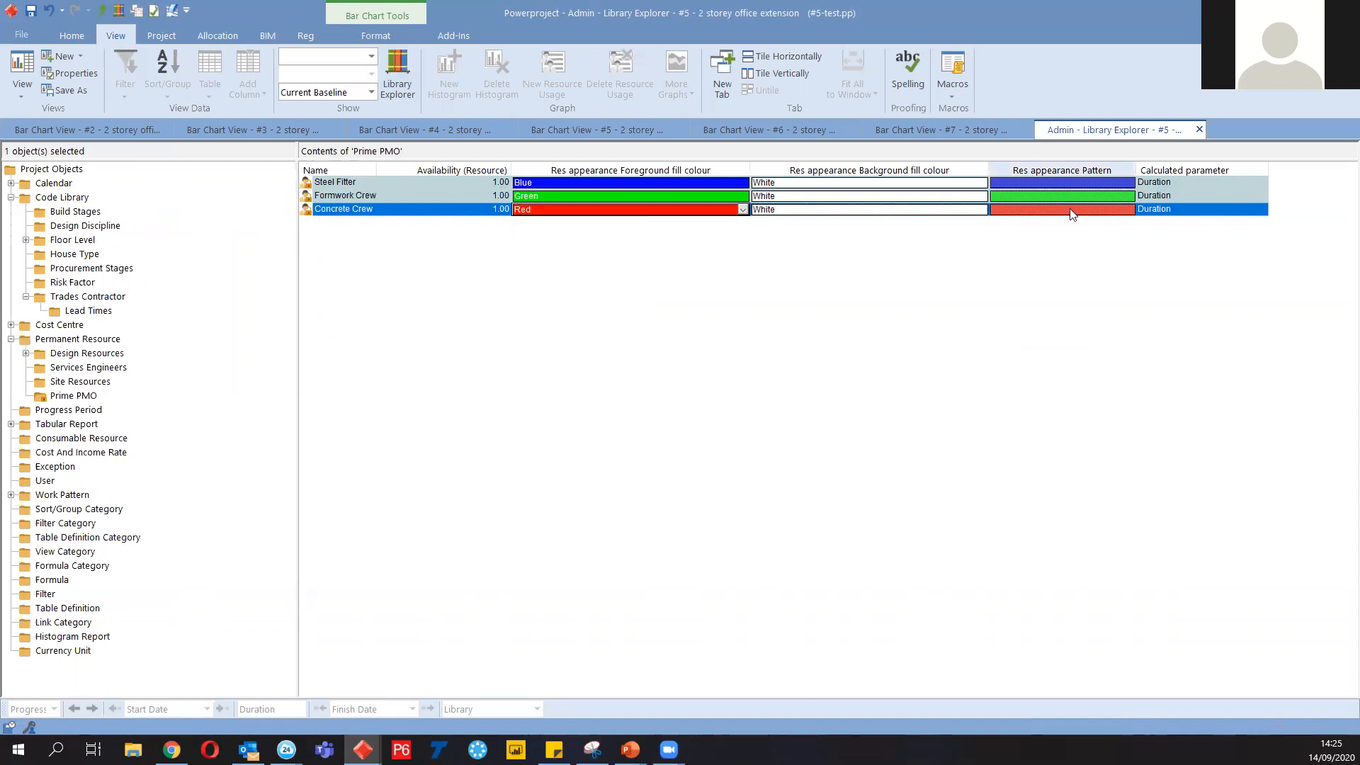
pyautogui.click(474, 184)
pyautogui.doubleClick(492, 179)
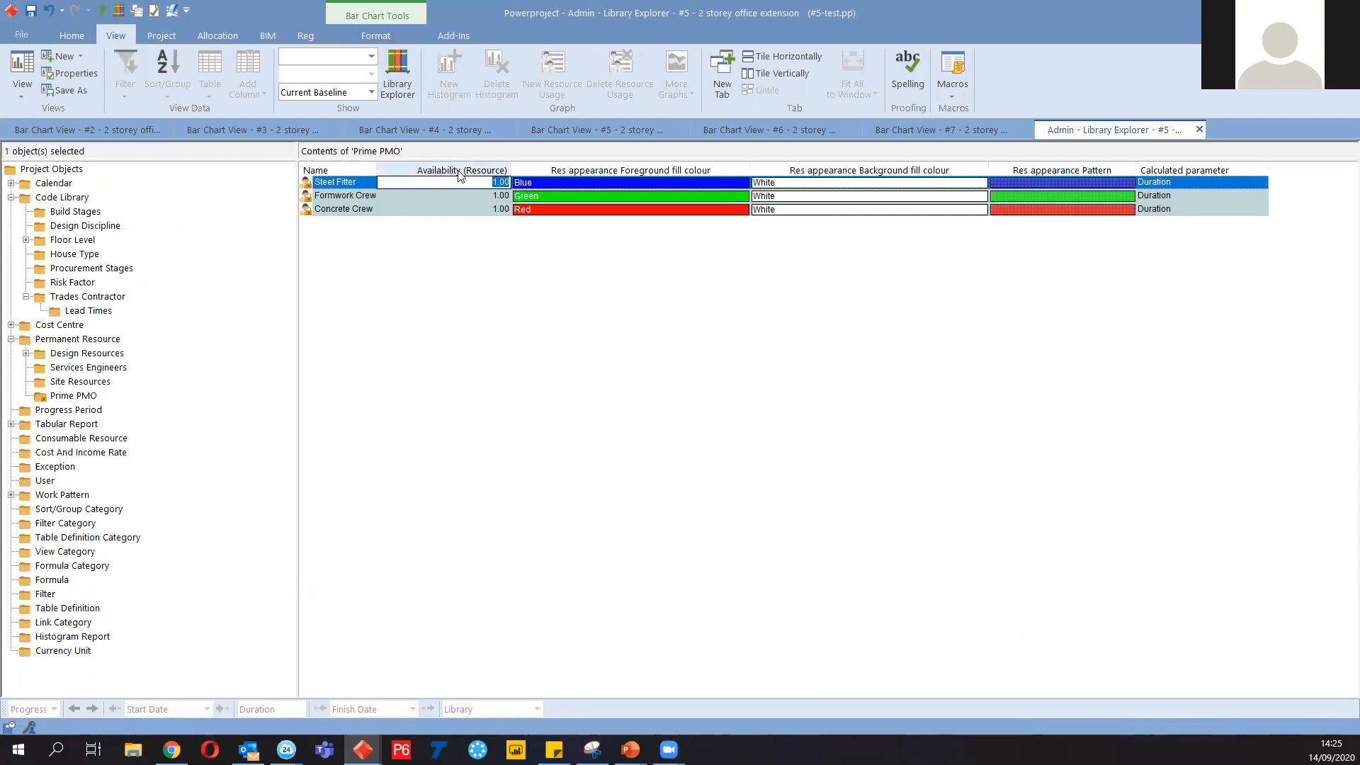
pyautogui.click(498, 196)
pyautogui.click(489, 208)
pyautogui.click(488, 207)
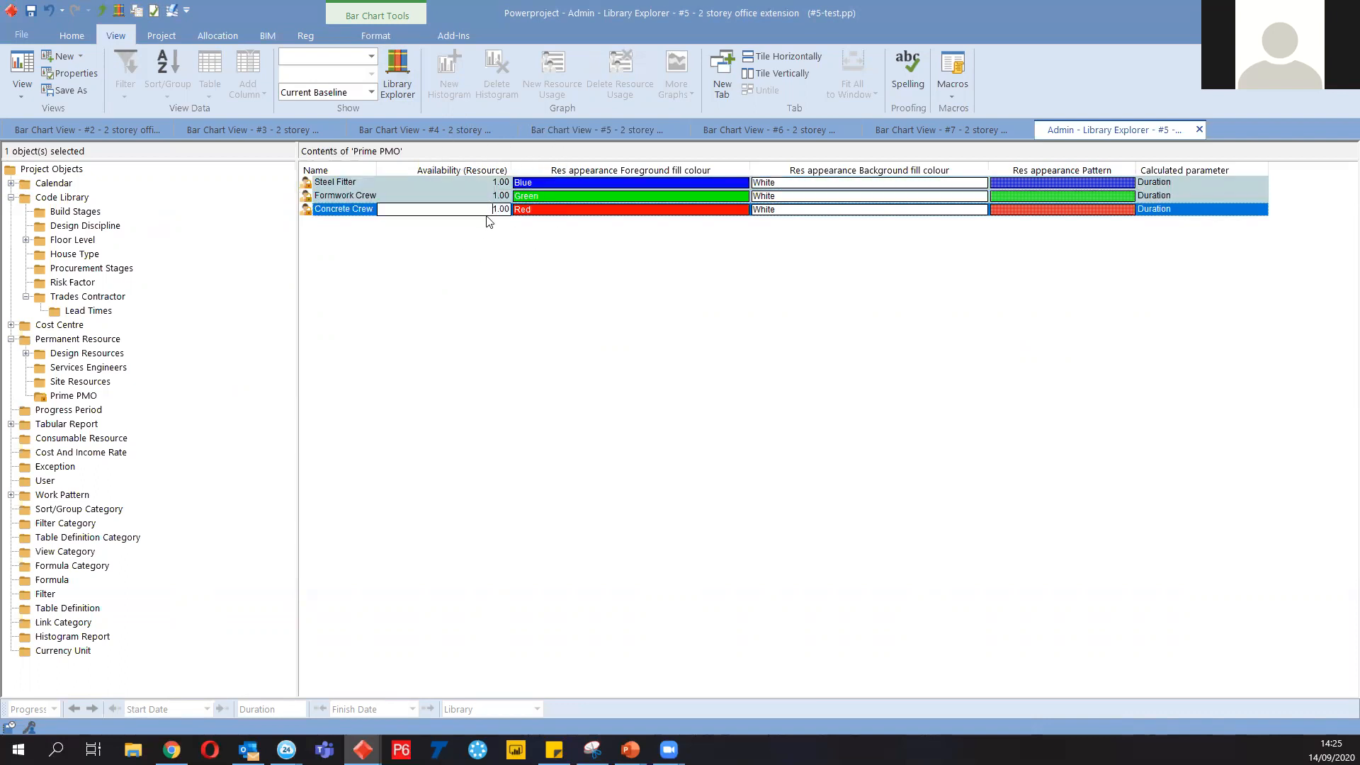
pyautogui.click(486, 255)
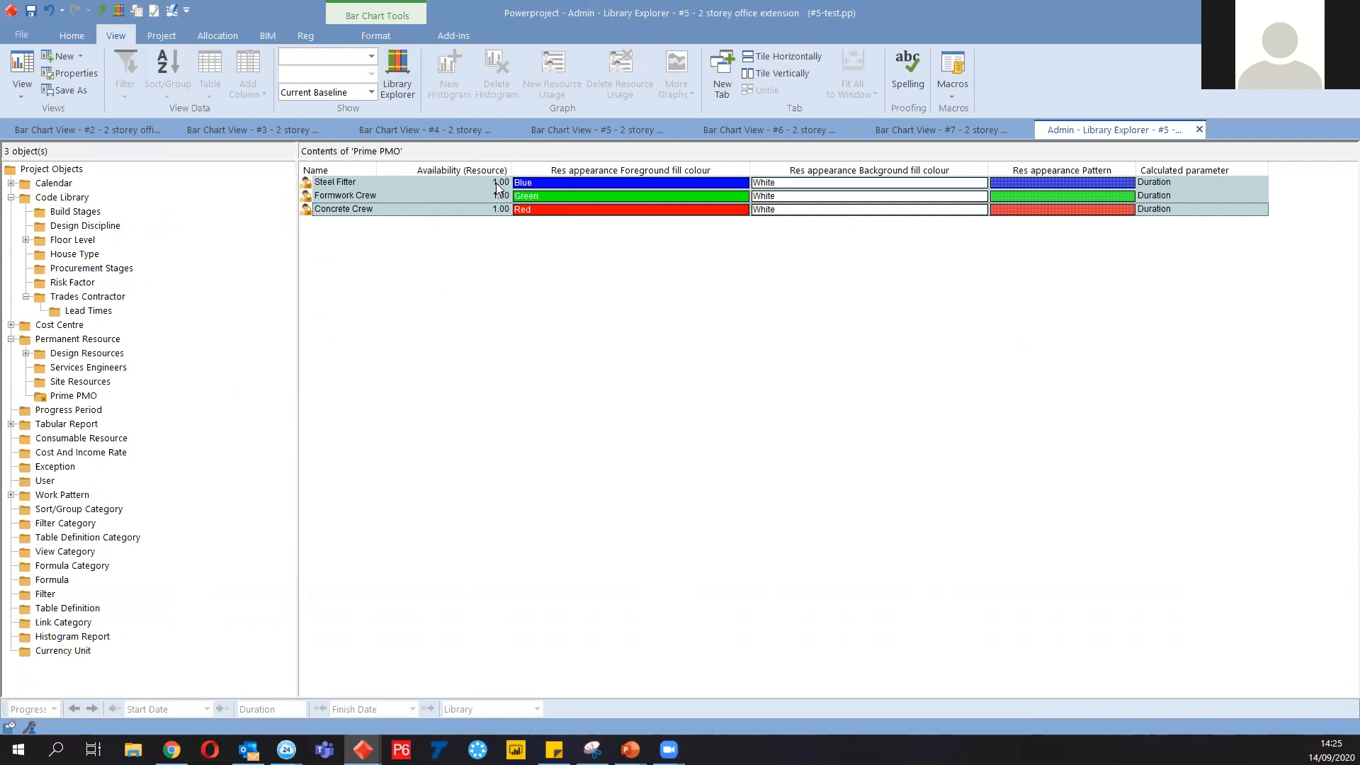
# Set the resource availability to 20 for Steel Fitter, 20 for Formwork Crew and 5 for Concrete Crew
pyautogui.click(458, 183)
pyautogui.doubleClick(469, 182)
pyautogui.press('Escape')
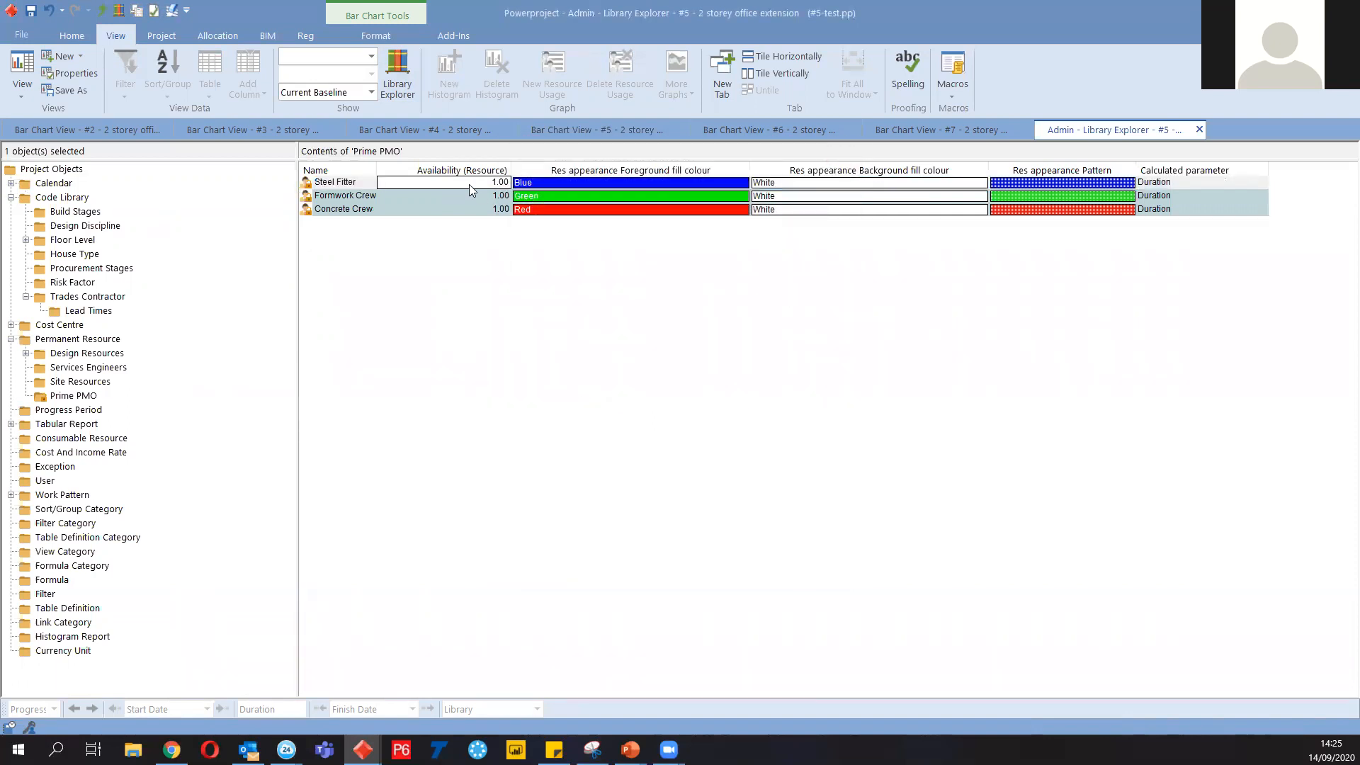
pyautogui.write('2')
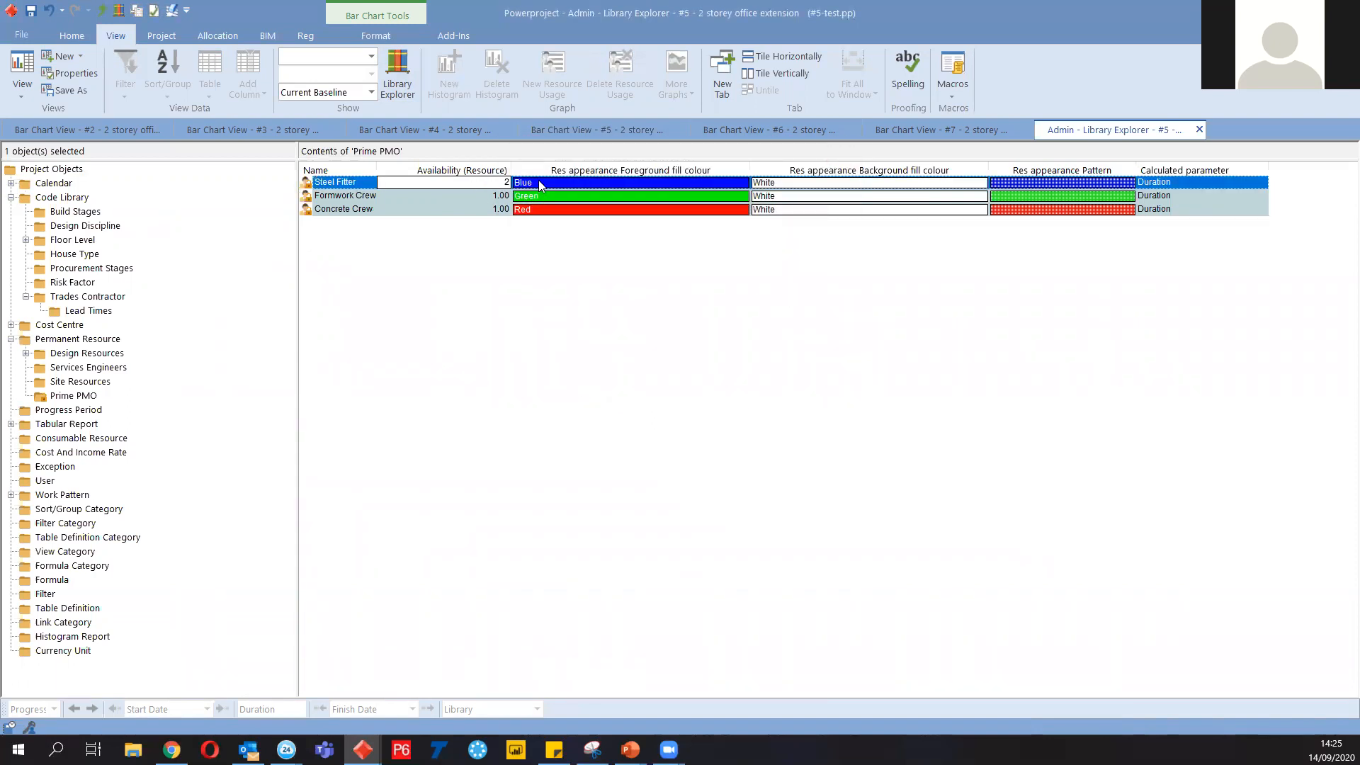
pyautogui.write('0')
pyautogui.press('Return')
pyautogui.write('20')
pyautogui.press('Return')
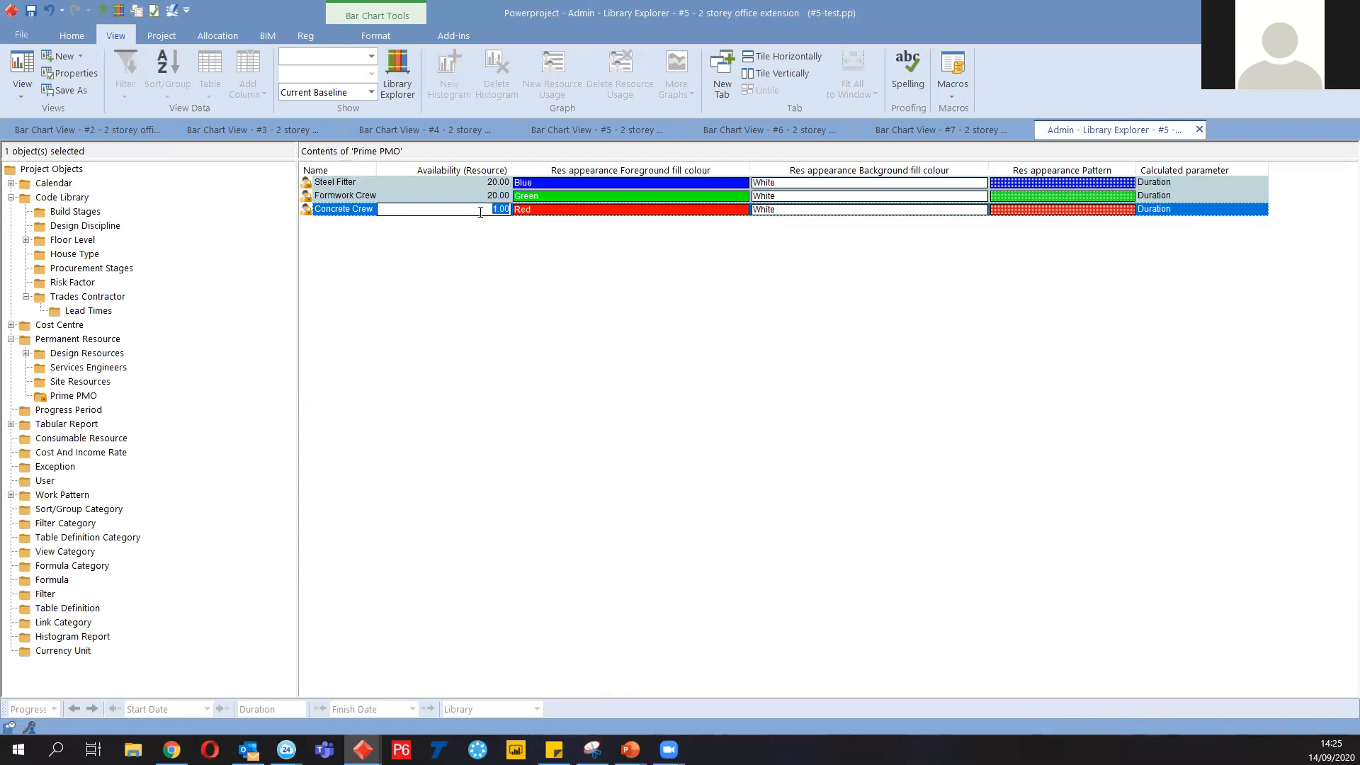
pyautogui.write('5')
pyautogui.press('Return')
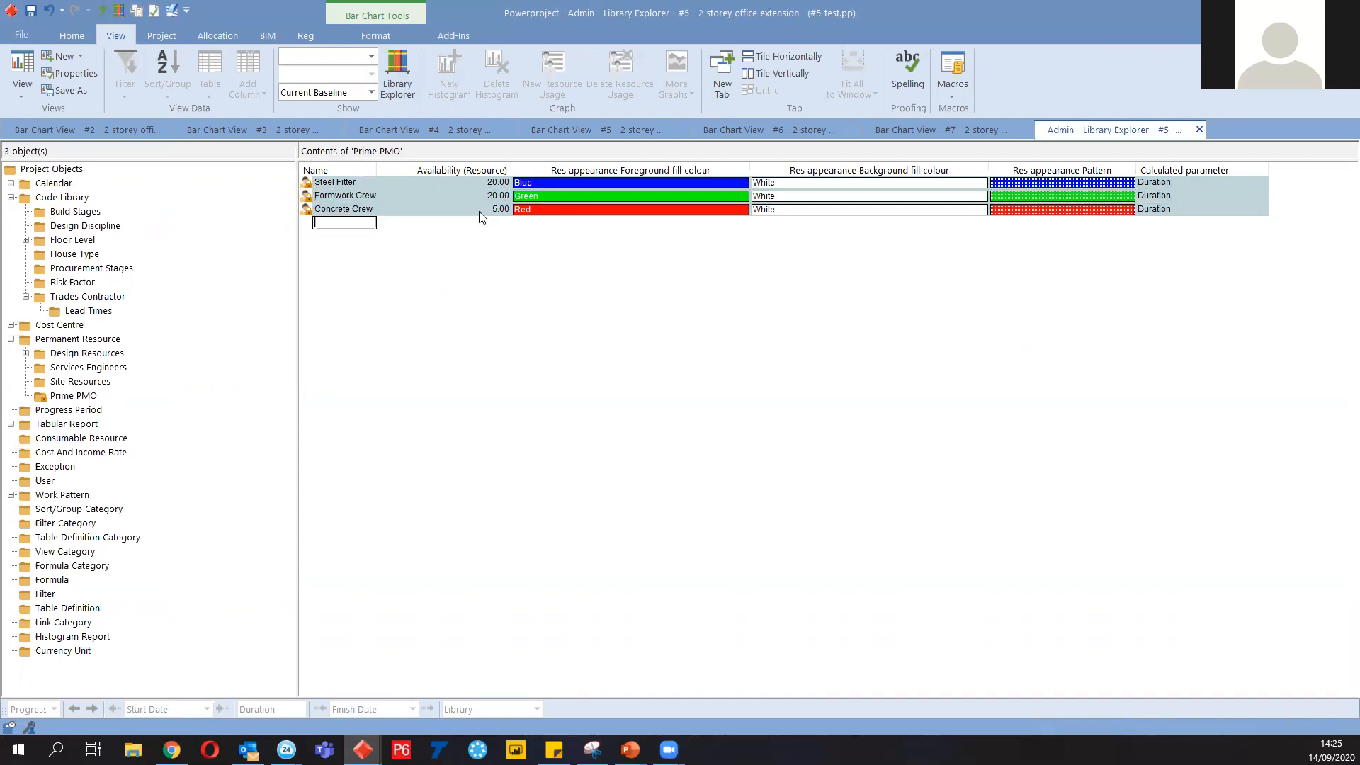
pyautogui.press('Escape')
# Assign the Standard Cost Rate to the Steel Fitter resource, check the available rates' details and close its properties
pyautogui.doubleClick(333, 186)
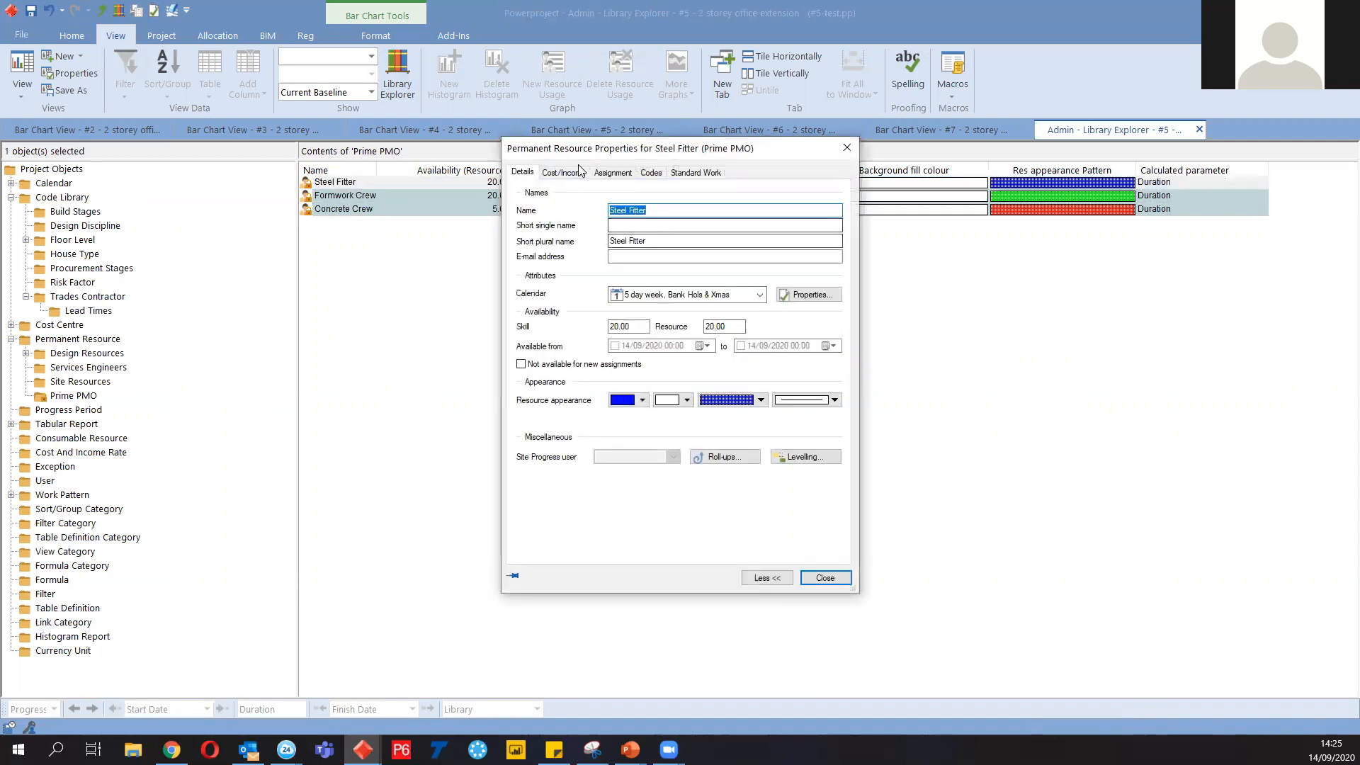
pyautogui.click(575, 174)
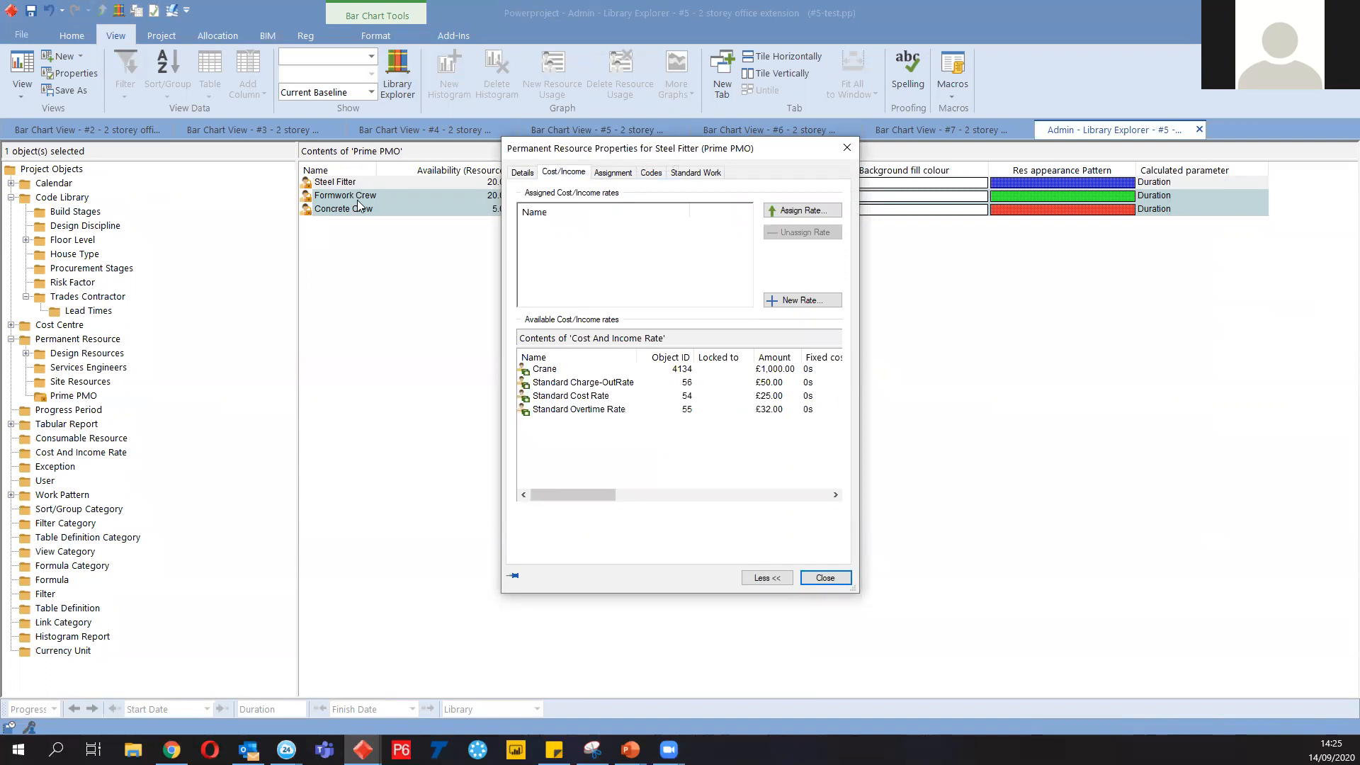
pyautogui.click(591, 383)
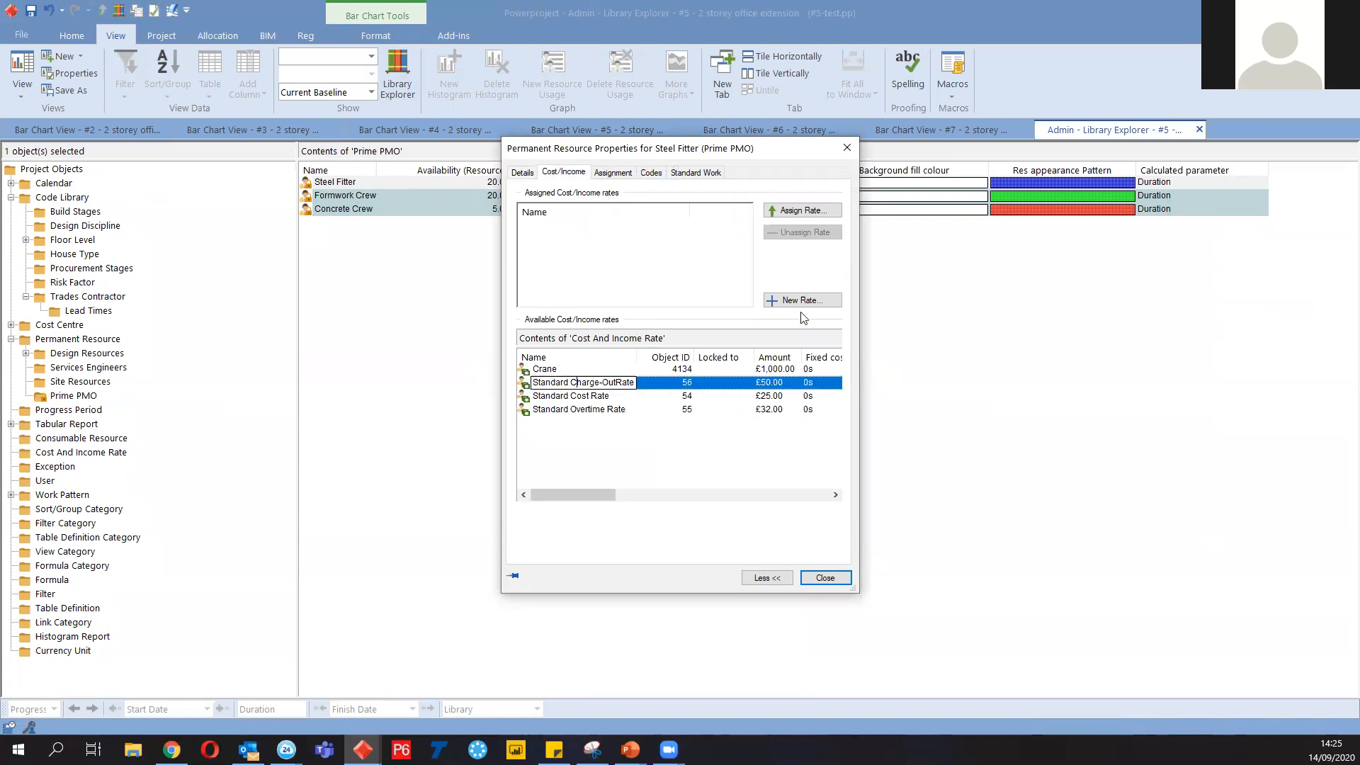
pyautogui.click(799, 211)
pyautogui.click(588, 396)
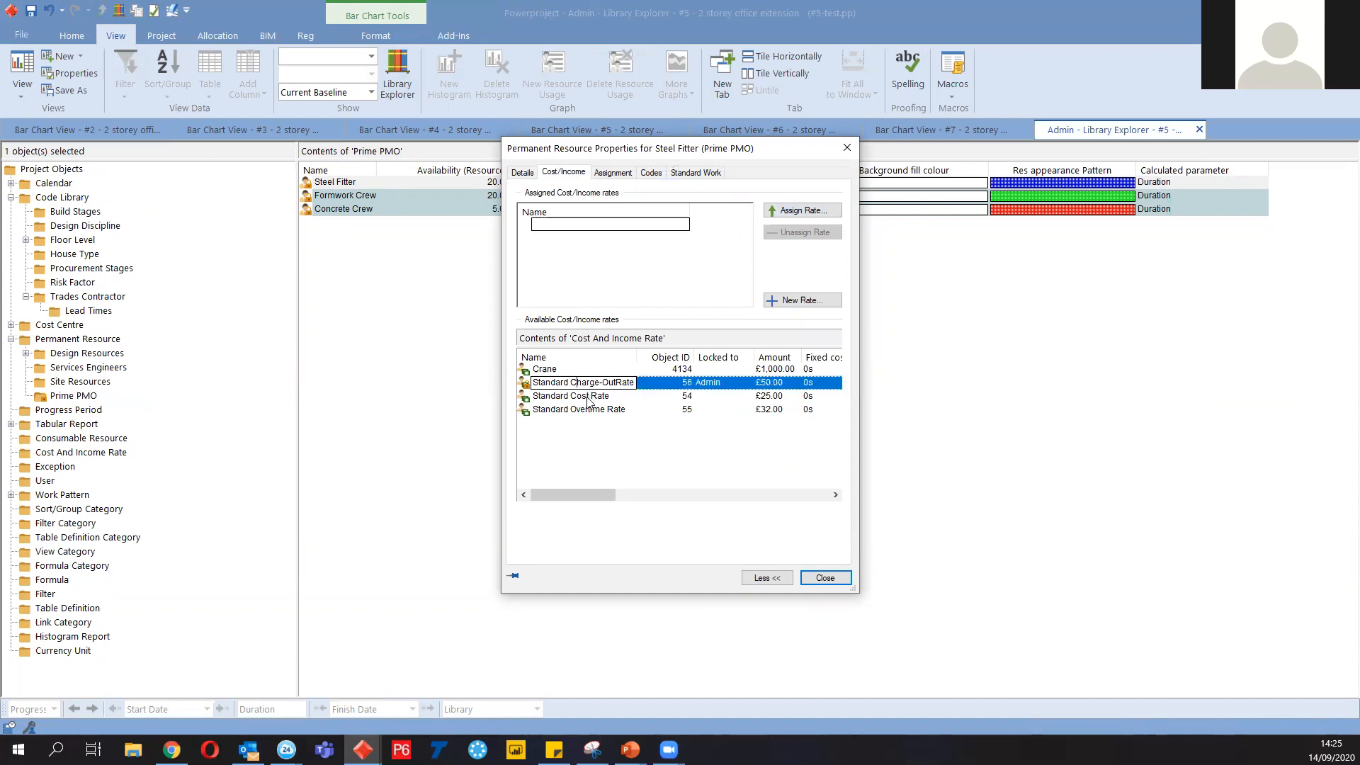
pyautogui.click(810, 212)
pyautogui.click(684, 225)
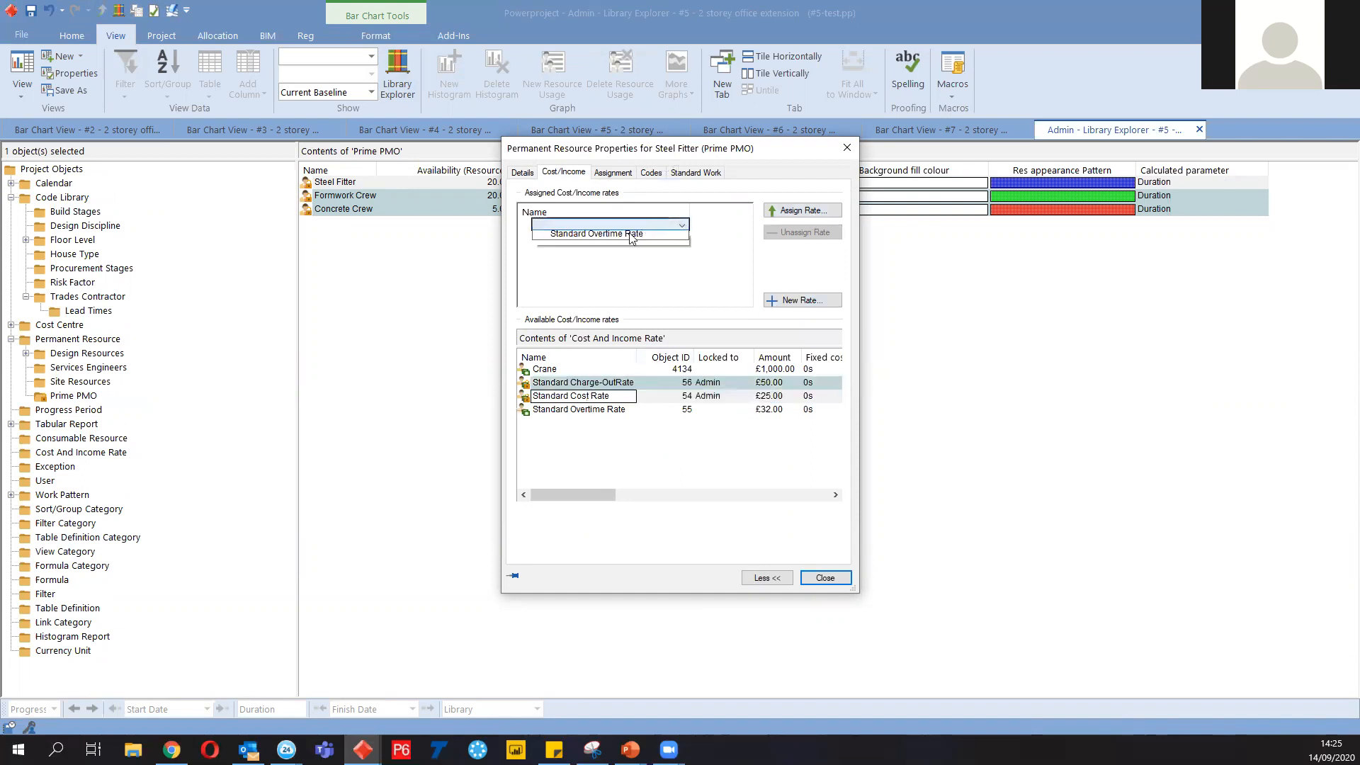
pyautogui.click(588, 261)
pyautogui.moveTo(579, 495); pyautogui.dragTo(677, 495)
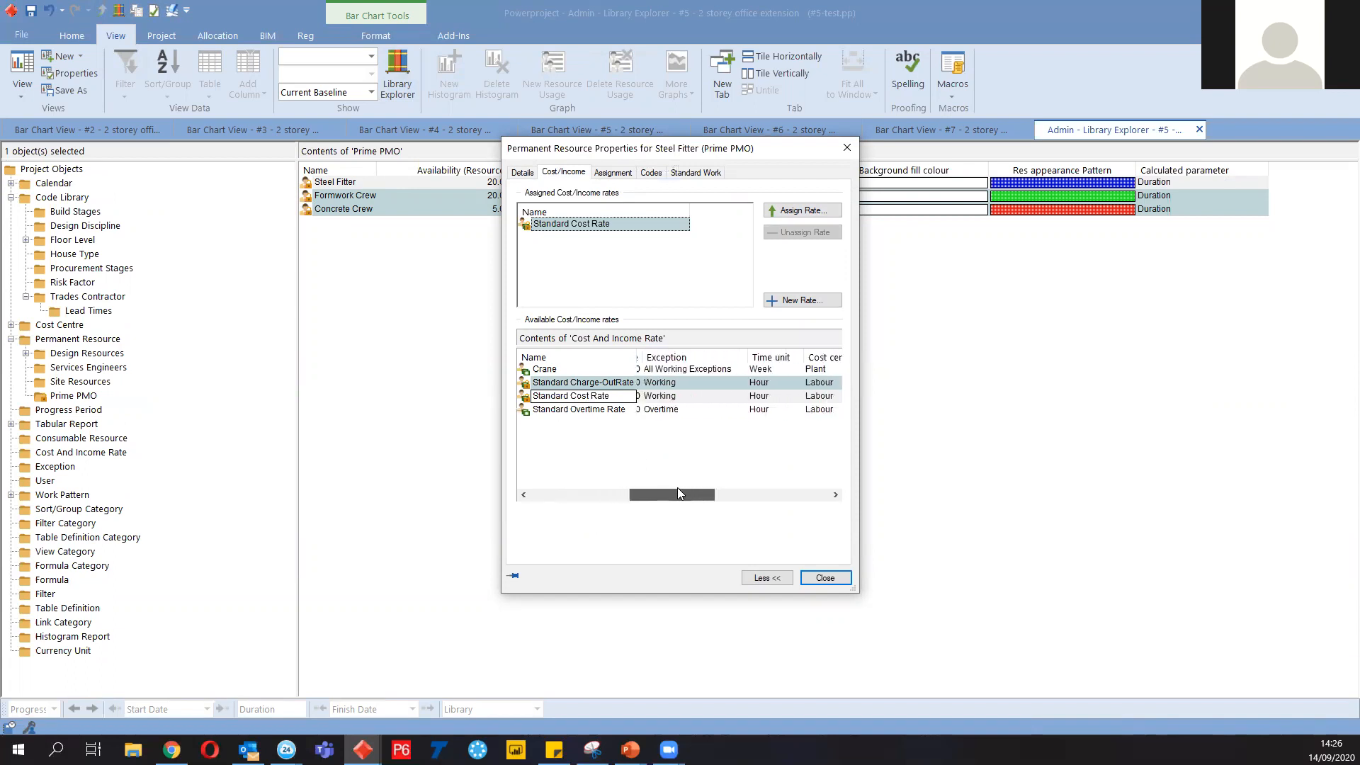
pyautogui.click(822, 578)
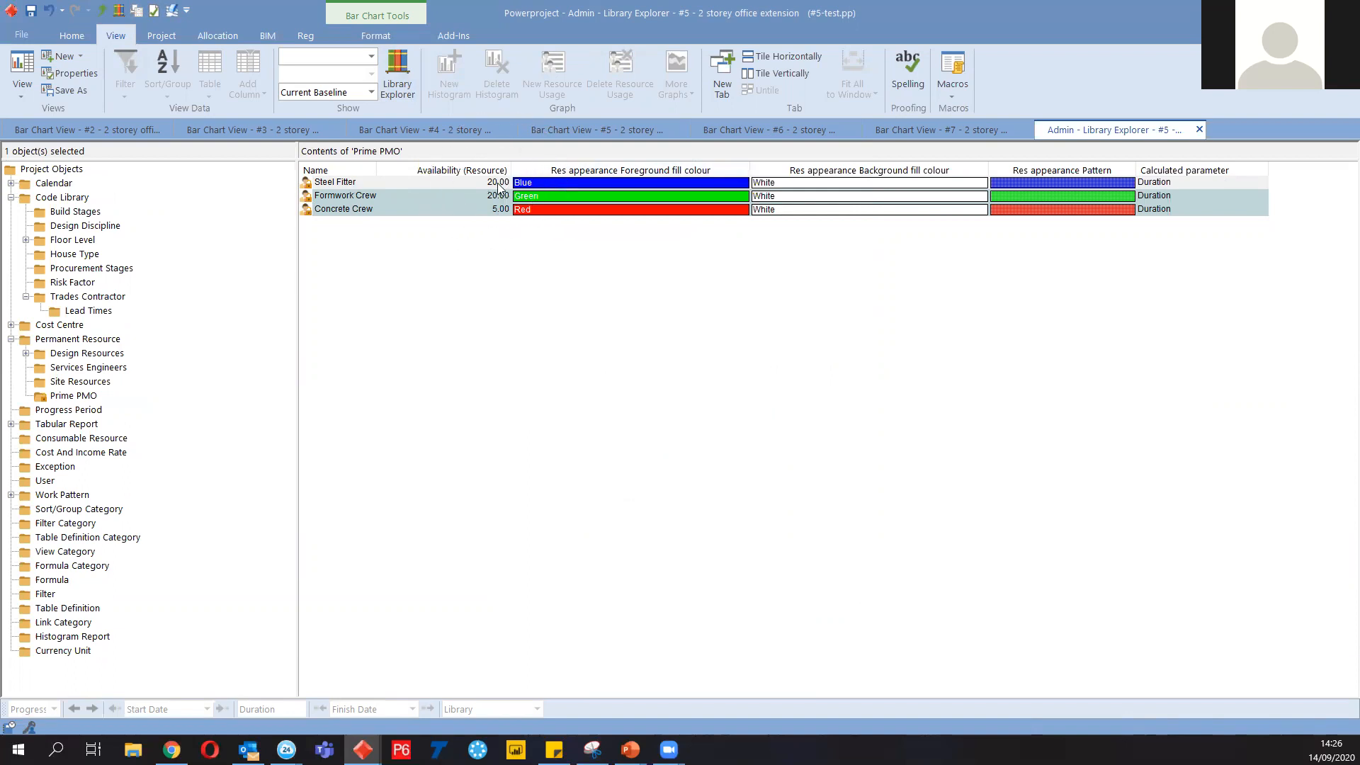
# Return to the #5 bar chart, expand the Prime PMO resources and display the scheduled allocations under the tasks
pyautogui.click(642, 129)
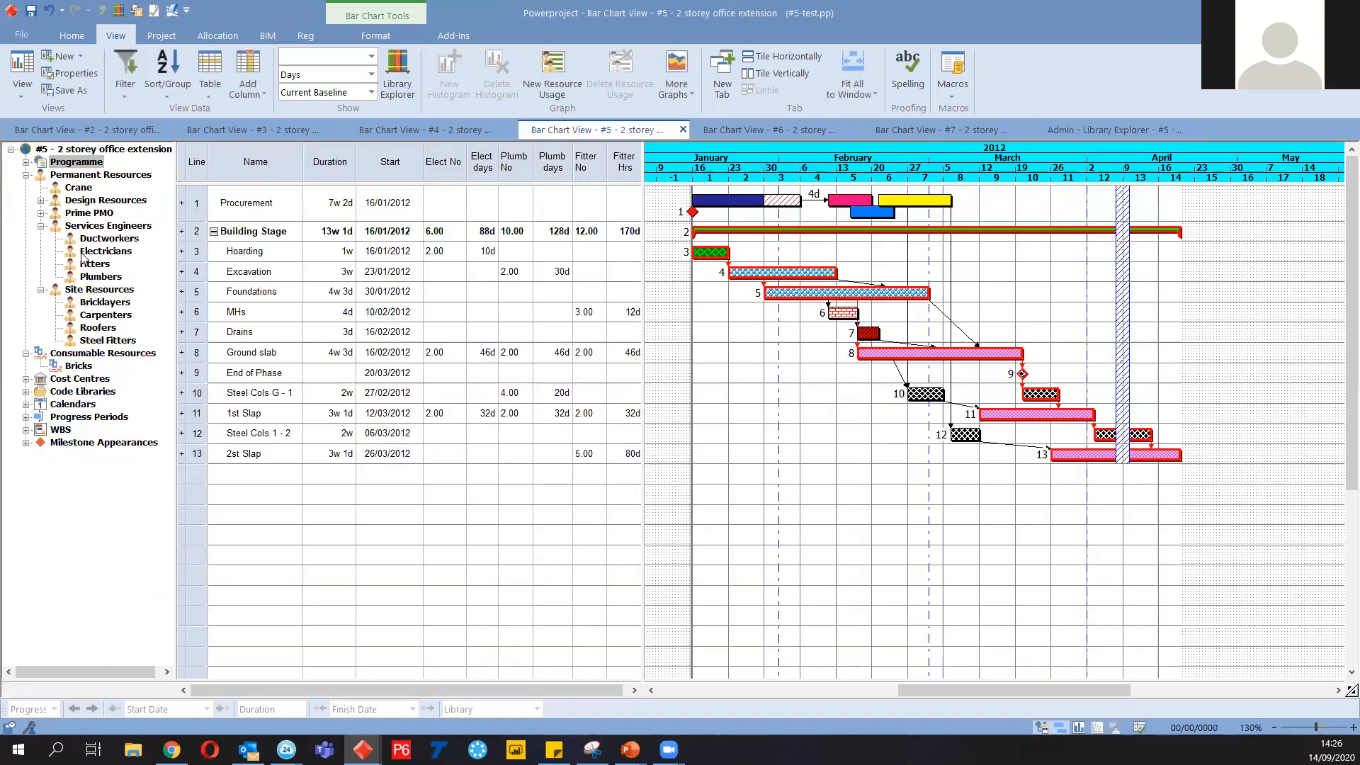
pyautogui.click(40, 212)
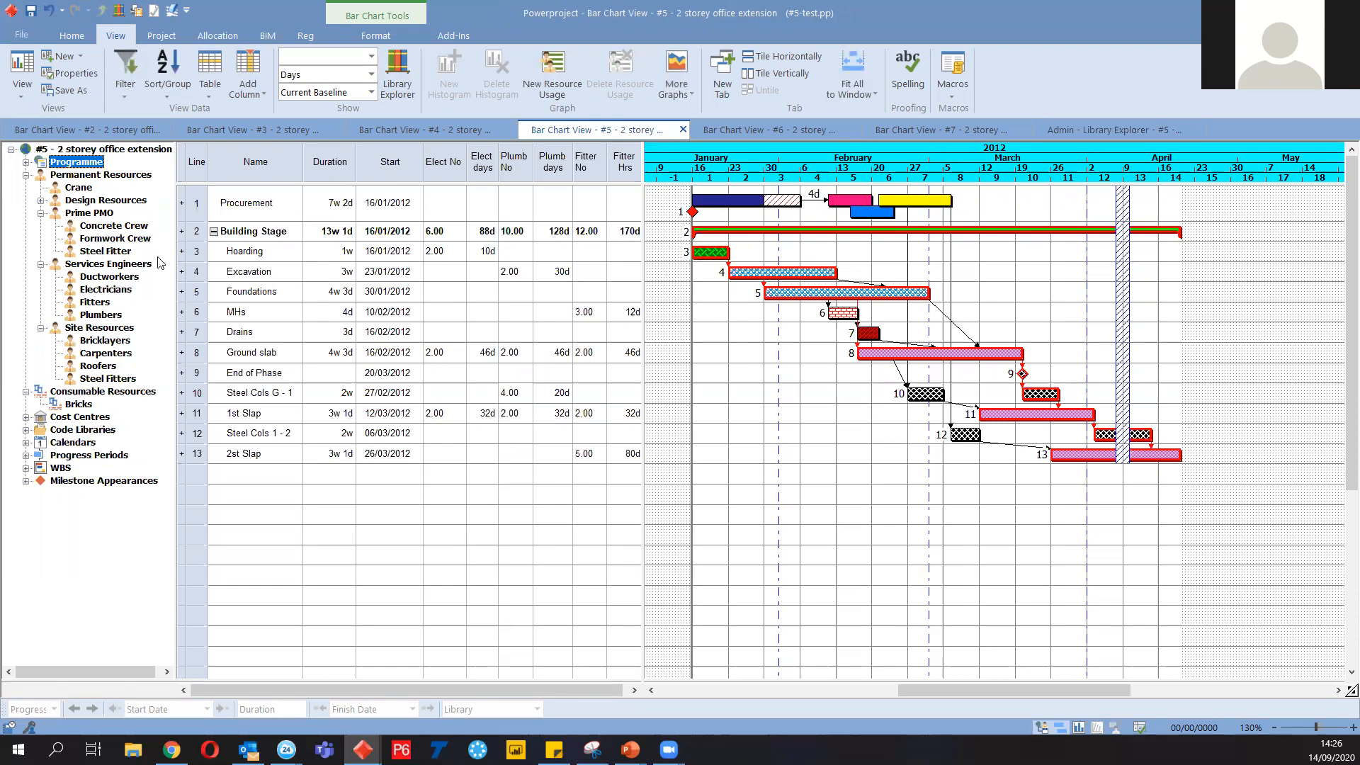
pyautogui.click(387, 39)
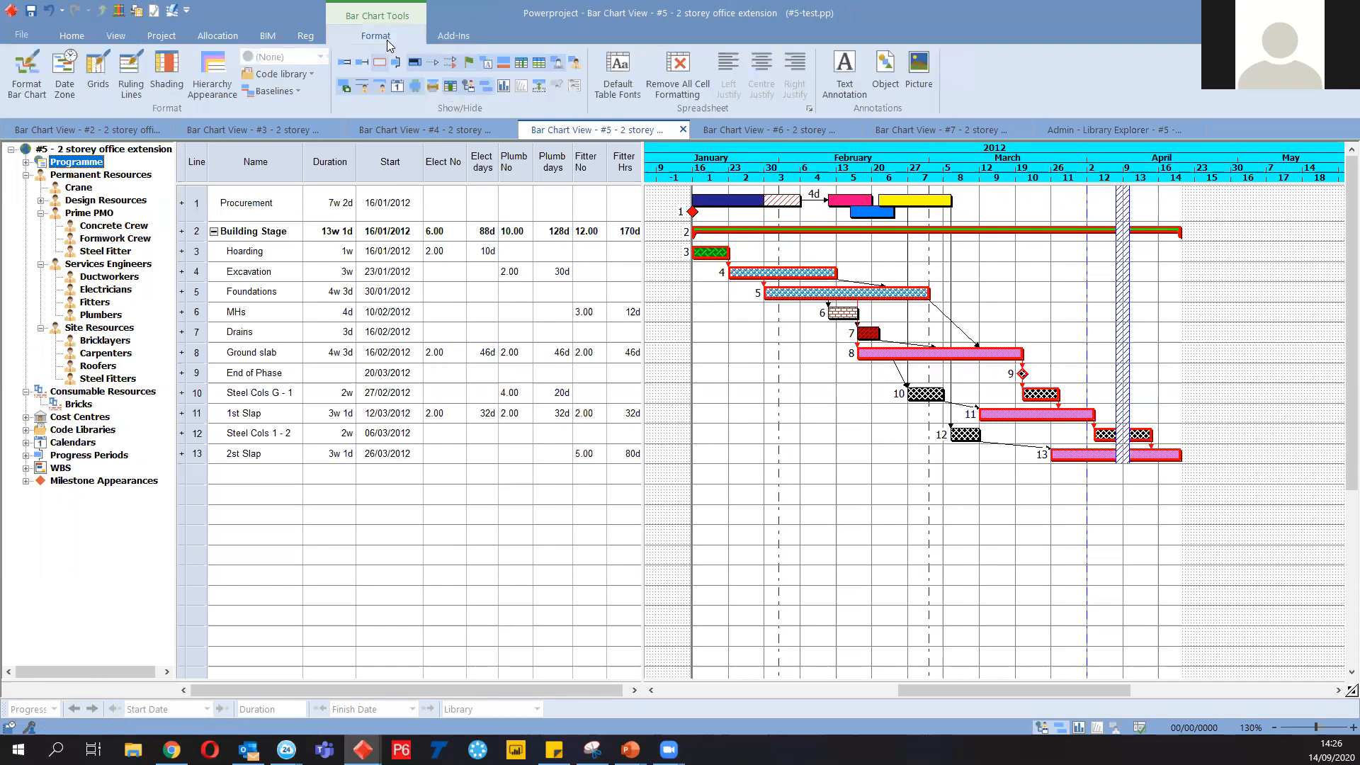
pyautogui.click(575, 63)
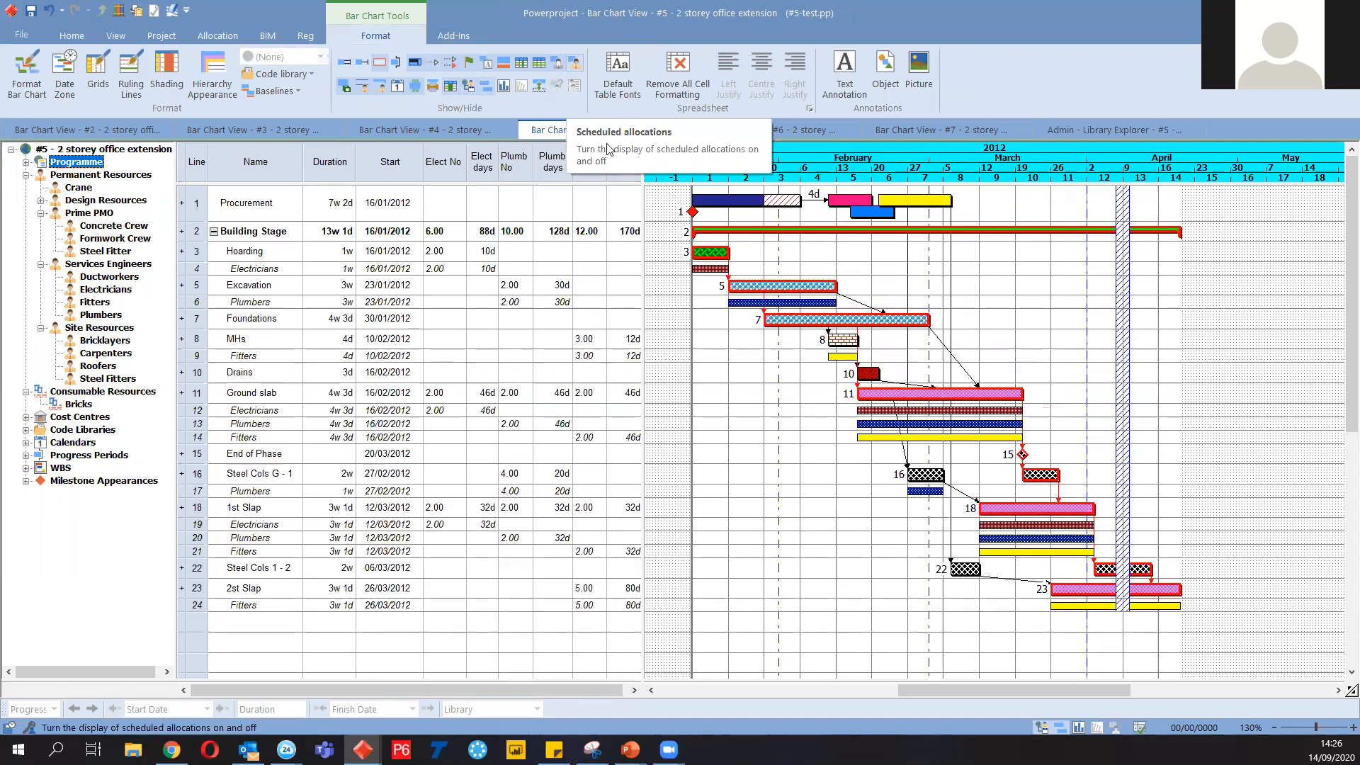
# Delete the Electricians, Plumbers and Fitters allocations from Ground slab and the Plumbers allocation from Excavation
pyautogui.click(904, 410)
pyautogui.click(903, 425)
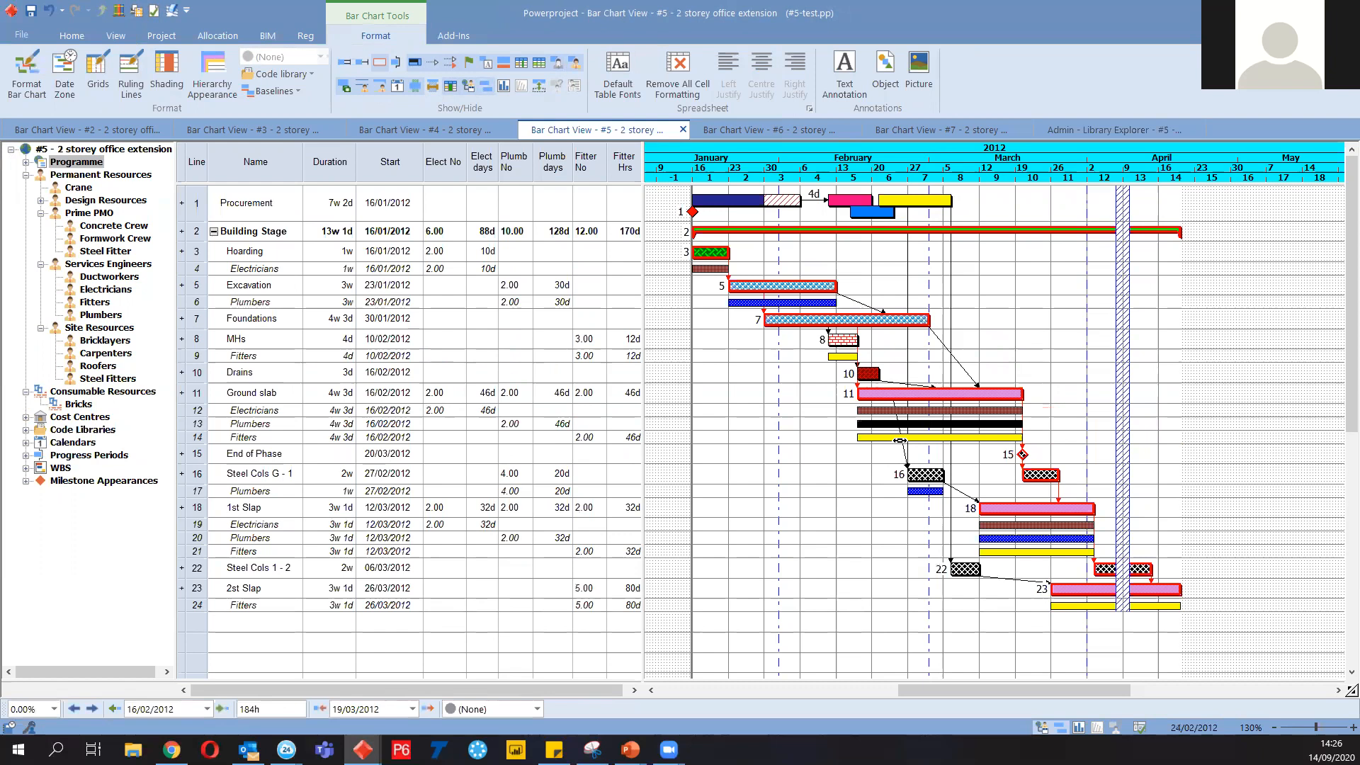
pyautogui.click(900, 439)
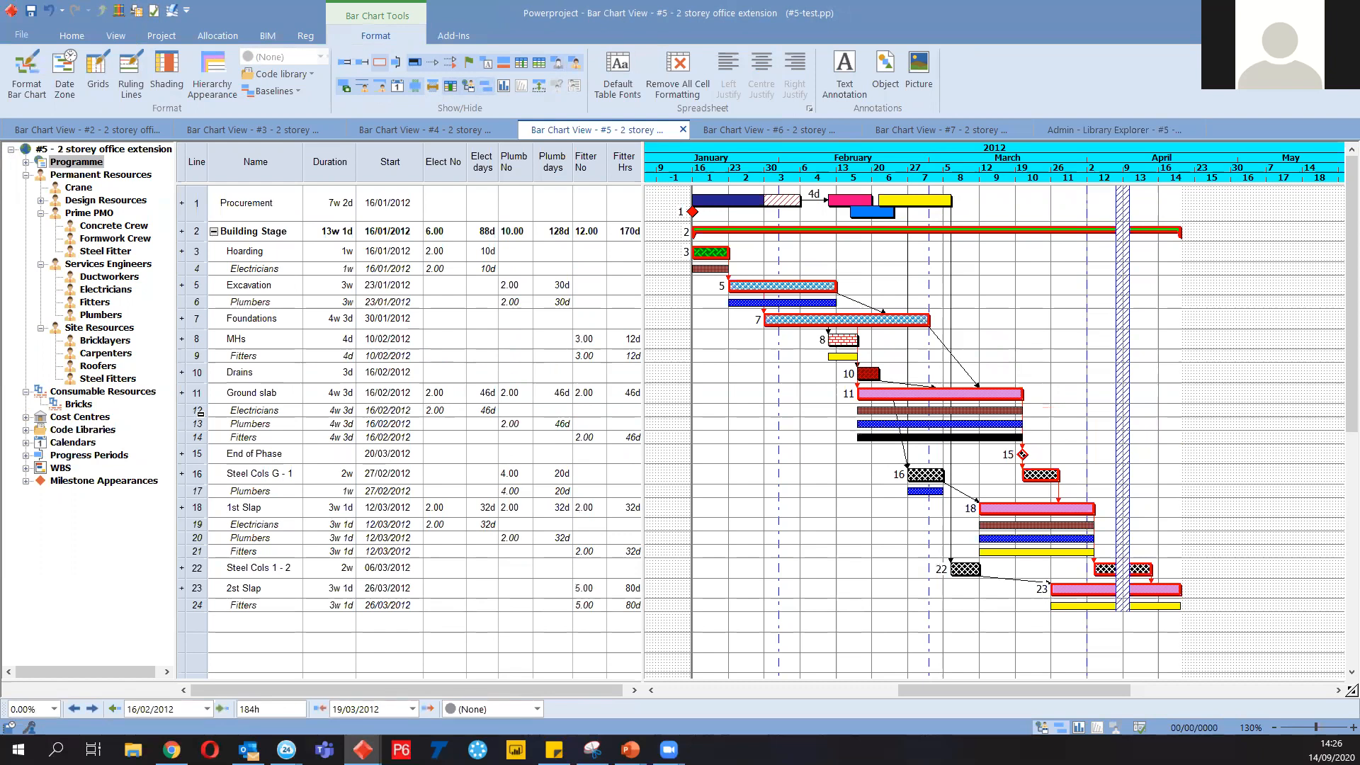
pyautogui.moveTo(201, 410); pyautogui.dragTo(199, 437)
pyautogui.press('Delete')
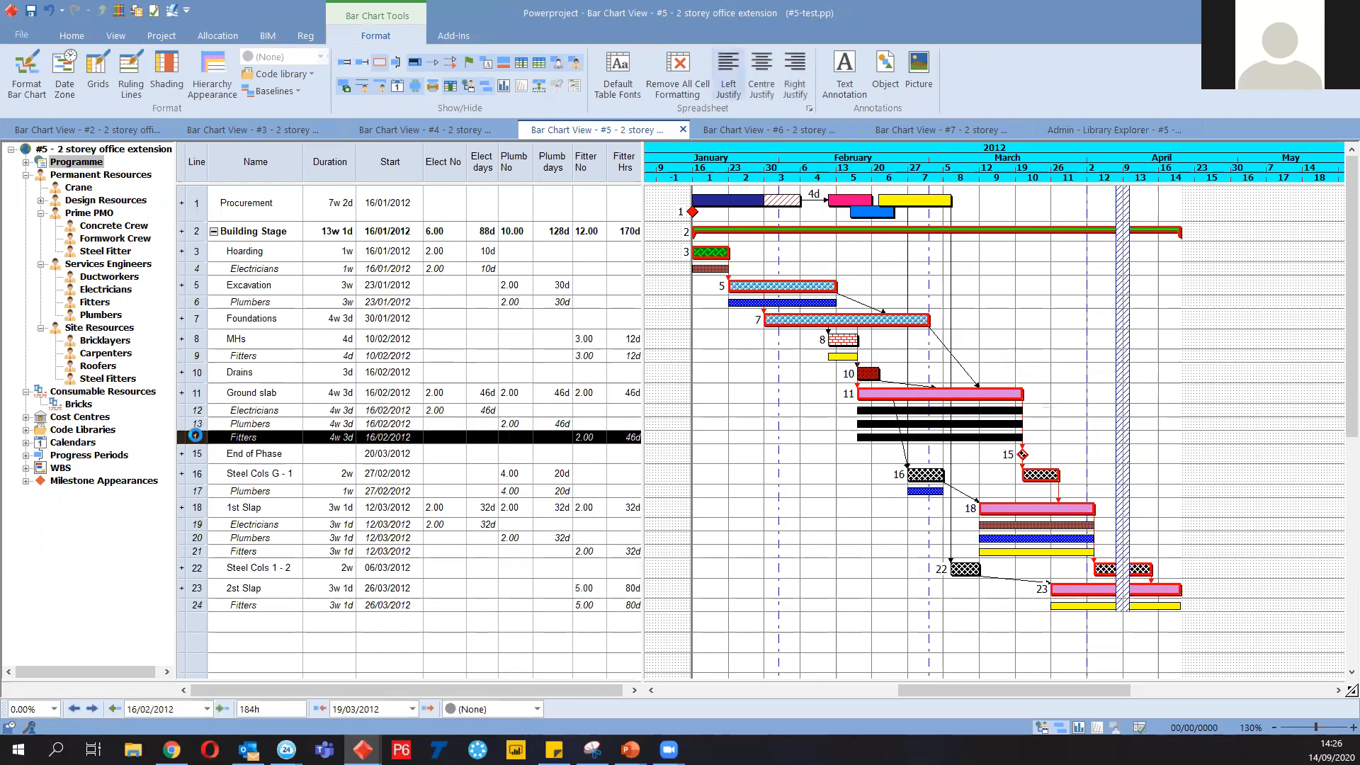
pyautogui.click(198, 302)
pyautogui.press('Delete')
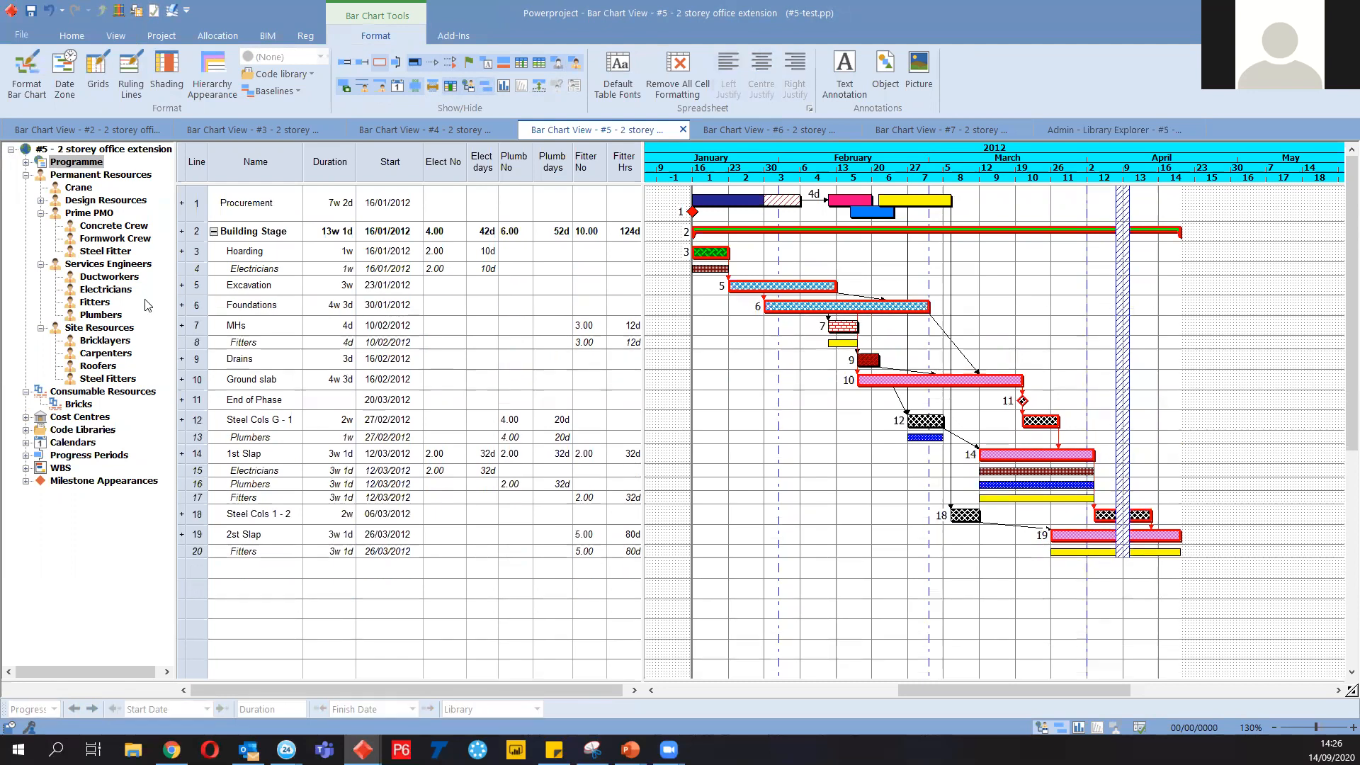
# Allocate the Formwork Crew, Steel Fitter and Concrete Crew resources to the Foundations task and widen the spreadsheet area
pyautogui.moveTo(106, 244); pyautogui.dragTo(849, 309)
pyautogui.click(803, 355)
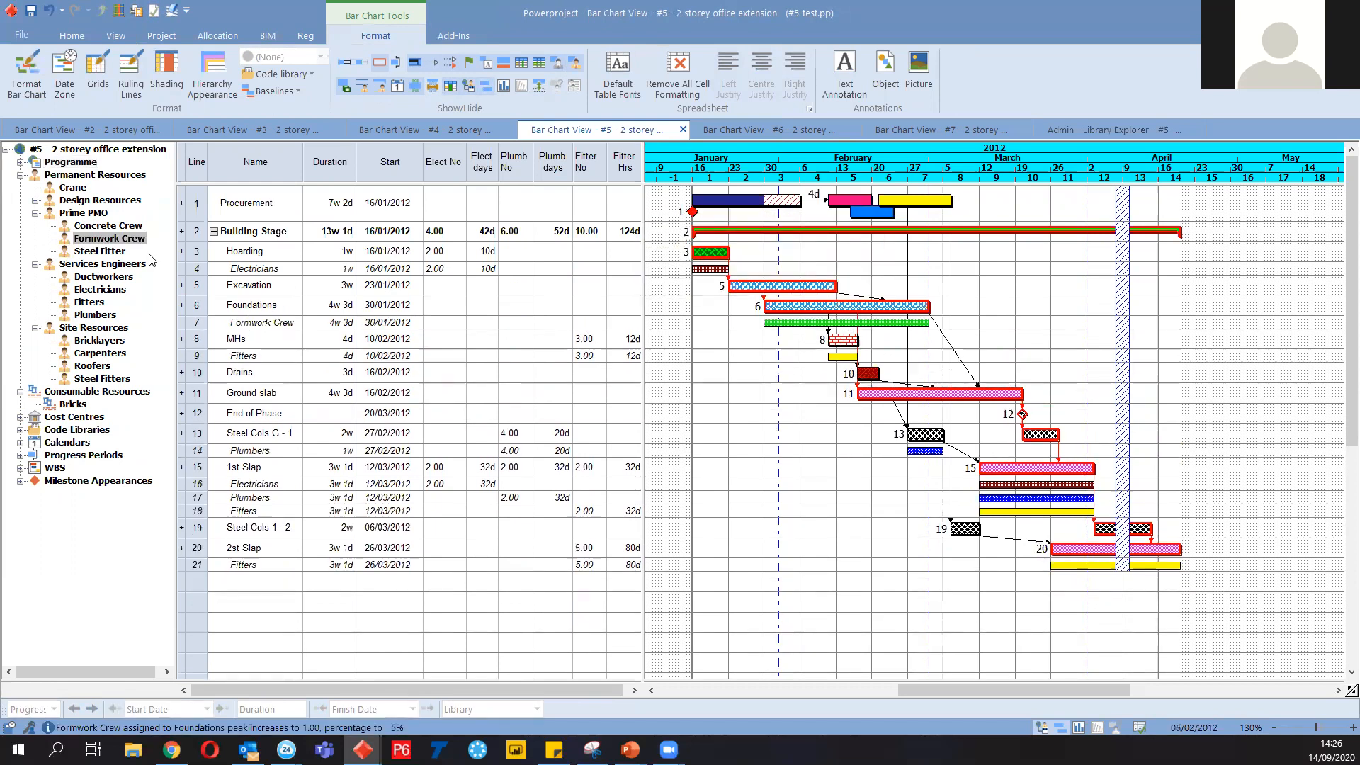
pyautogui.moveTo(99, 249); pyautogui.dragTo(836, 311)
pyautogui.moveTo(106, 225); pyautogui.dragTo(842, 311)
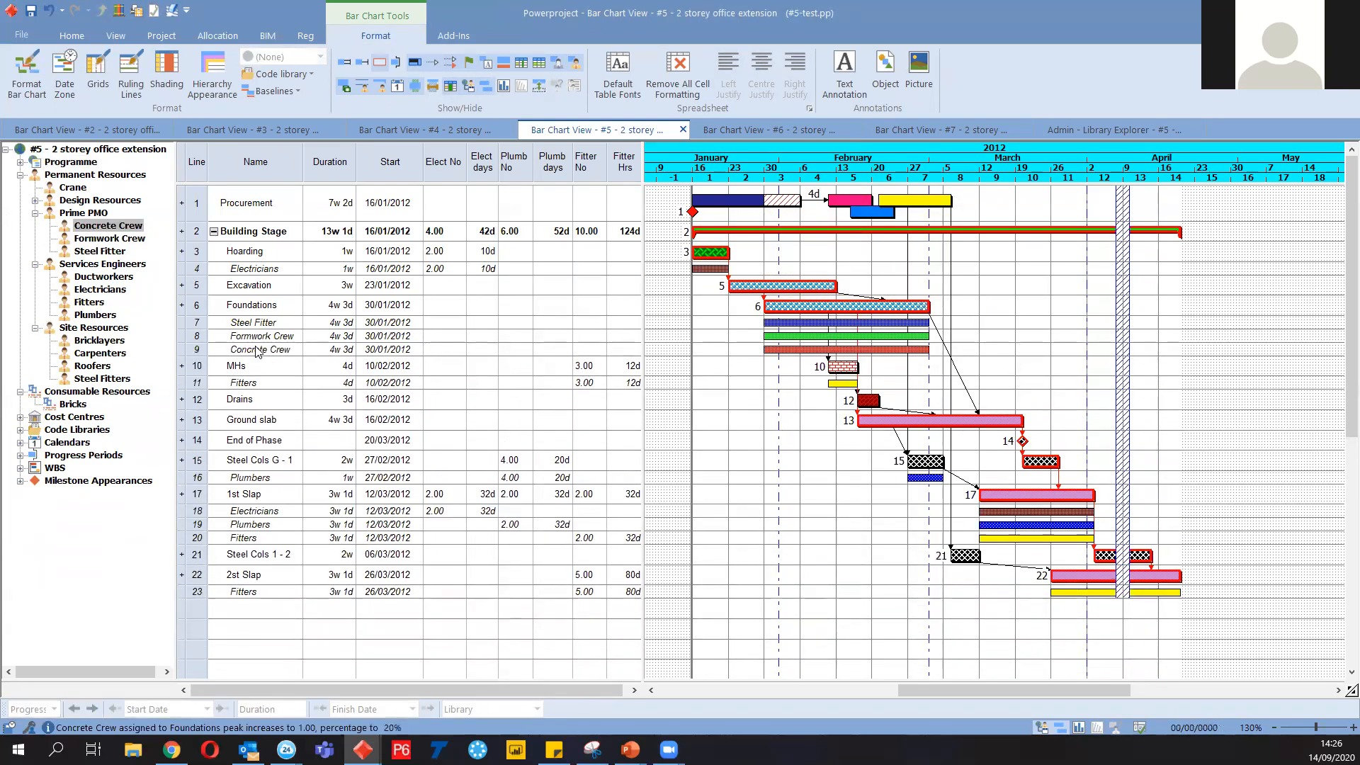
pyautogui.moveTo(640, 423); pyautogui.dragTo(656, 423)
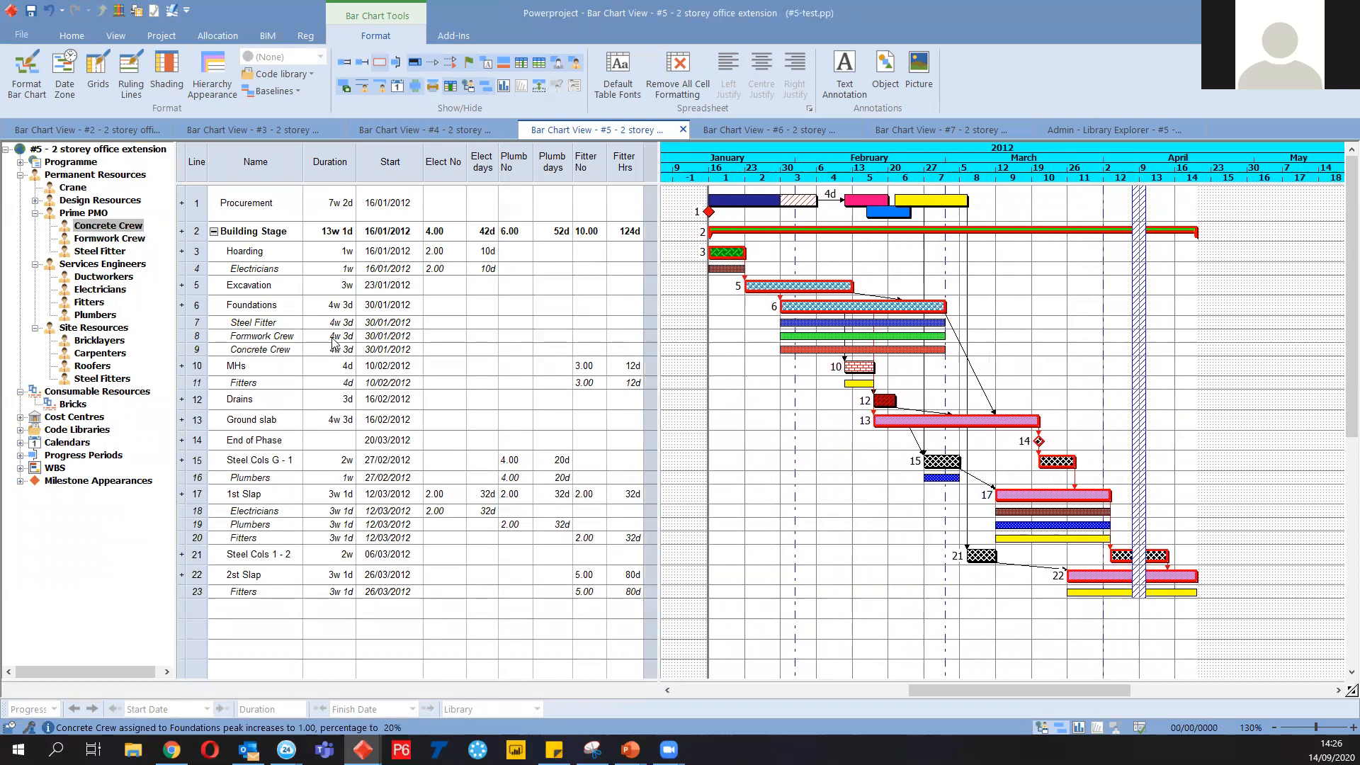
# Examine the modelling settings of the Steel Fitter allocation on Foundations, including the available modelling types and calculated parameters
pyautogui.click(822, 323)
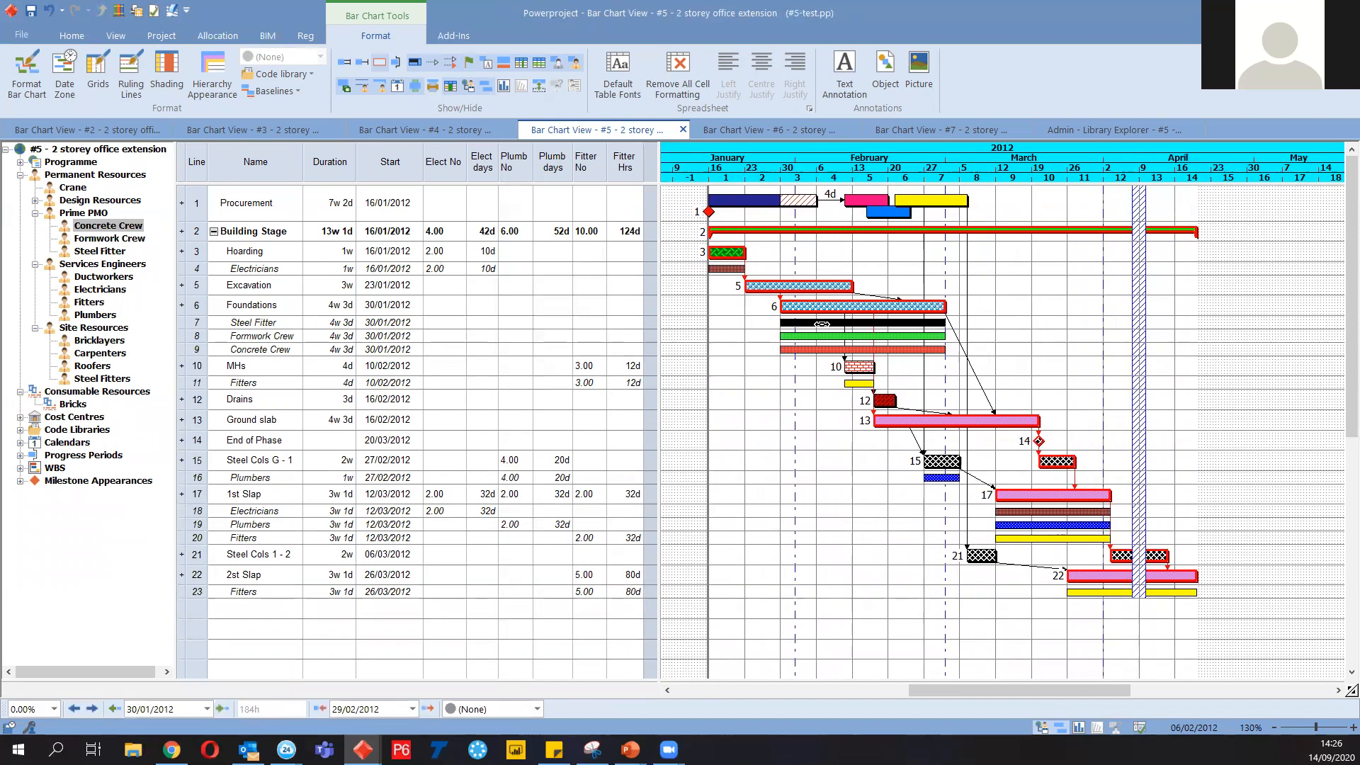
pyautogui.doubleClick(822, 323)
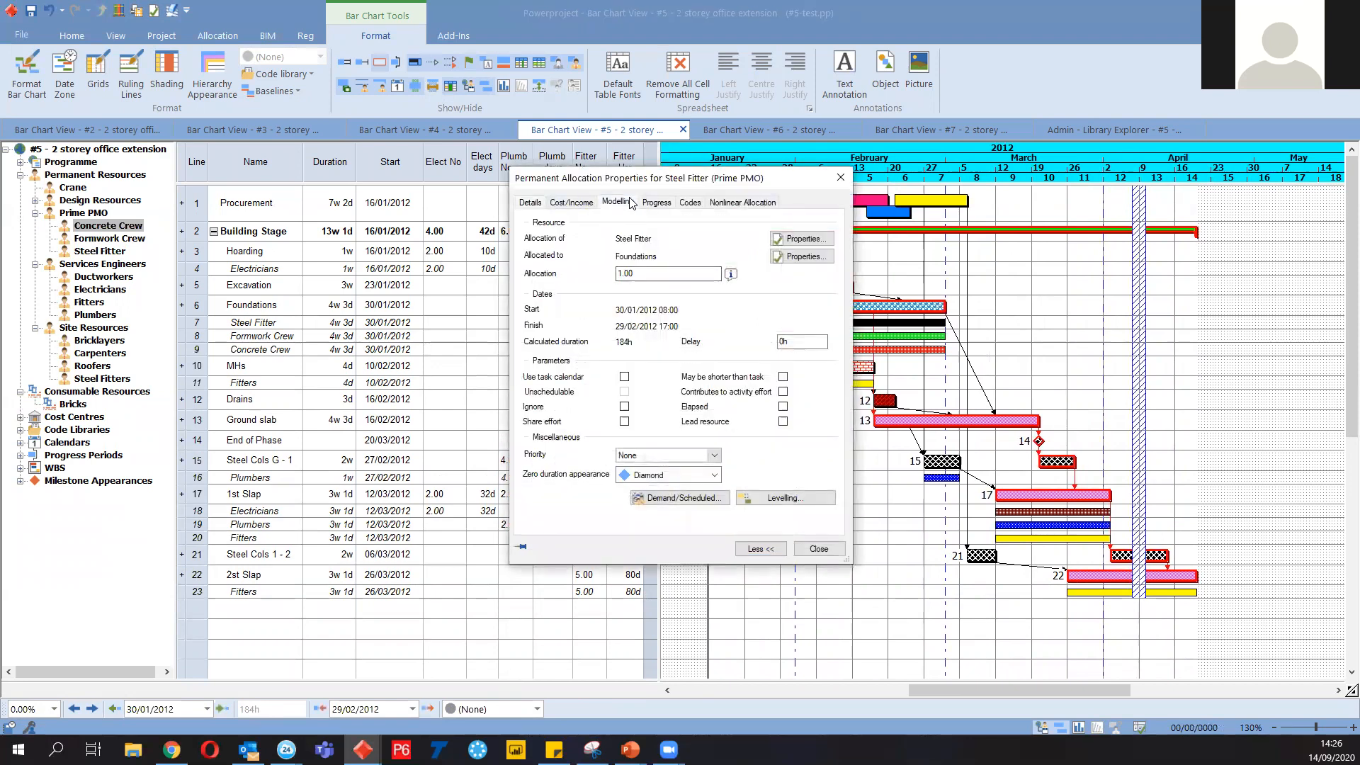
pyautogui.click(628, 202)
pyautogui.click(703, 243)
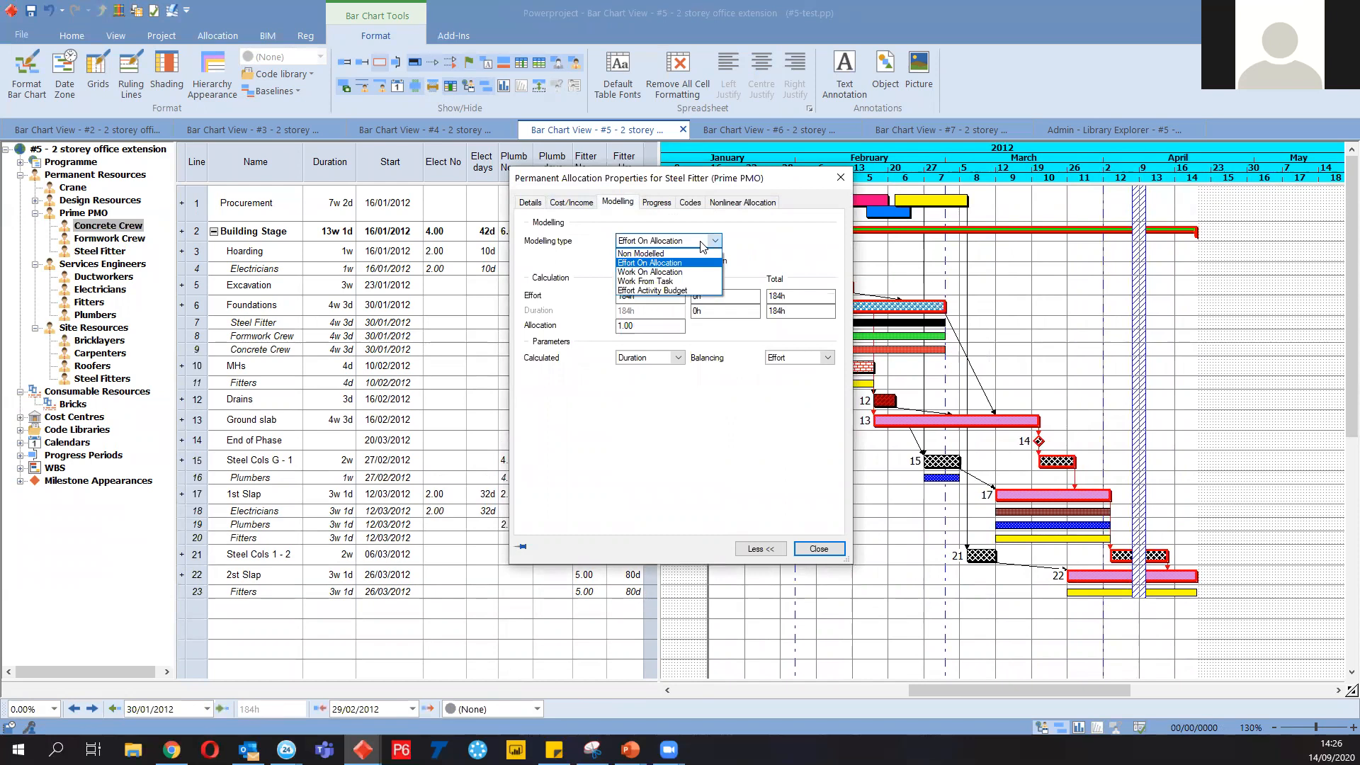
pyautogui.click(680, 313)
pyautogui.click(678, 358)
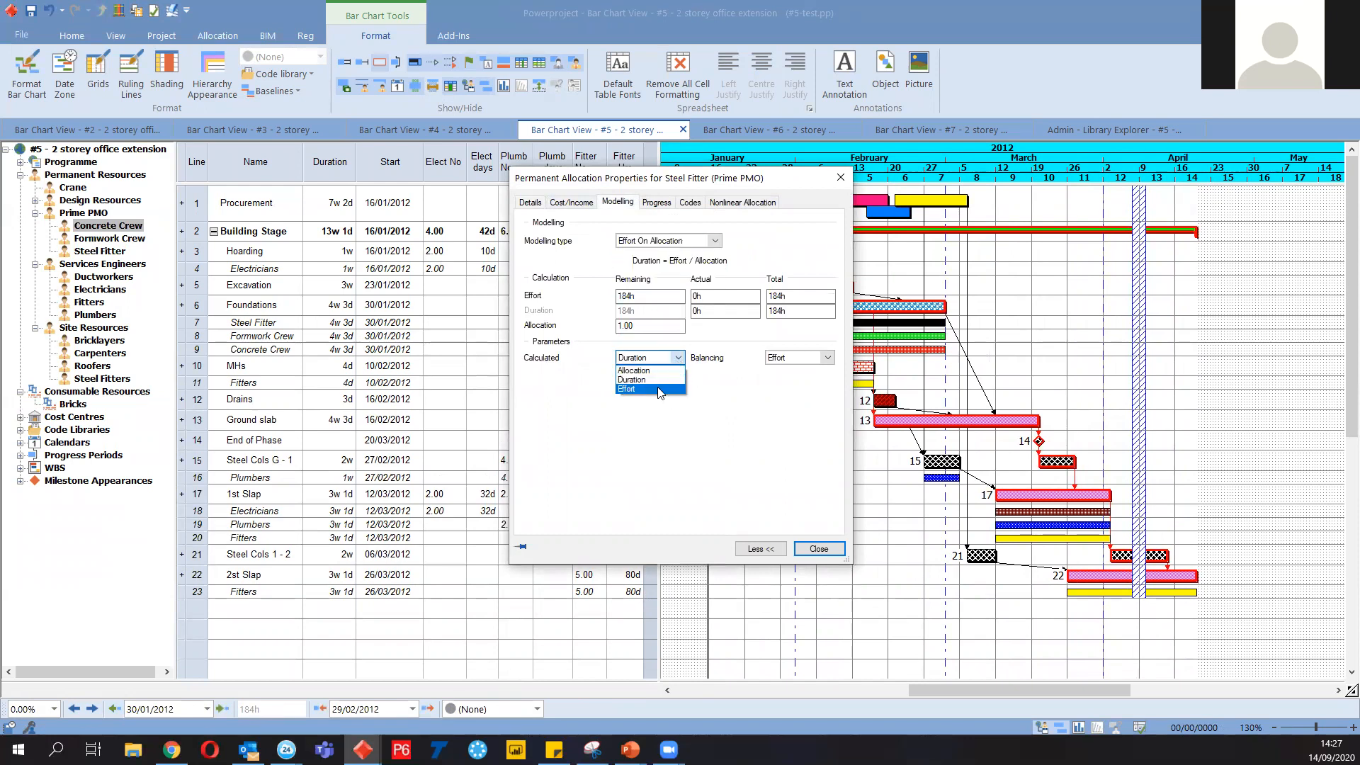
pyautogui.click(651, 296)
pyautogui.moveTo(660, 295); pyautogui.dragTo(604, 296)
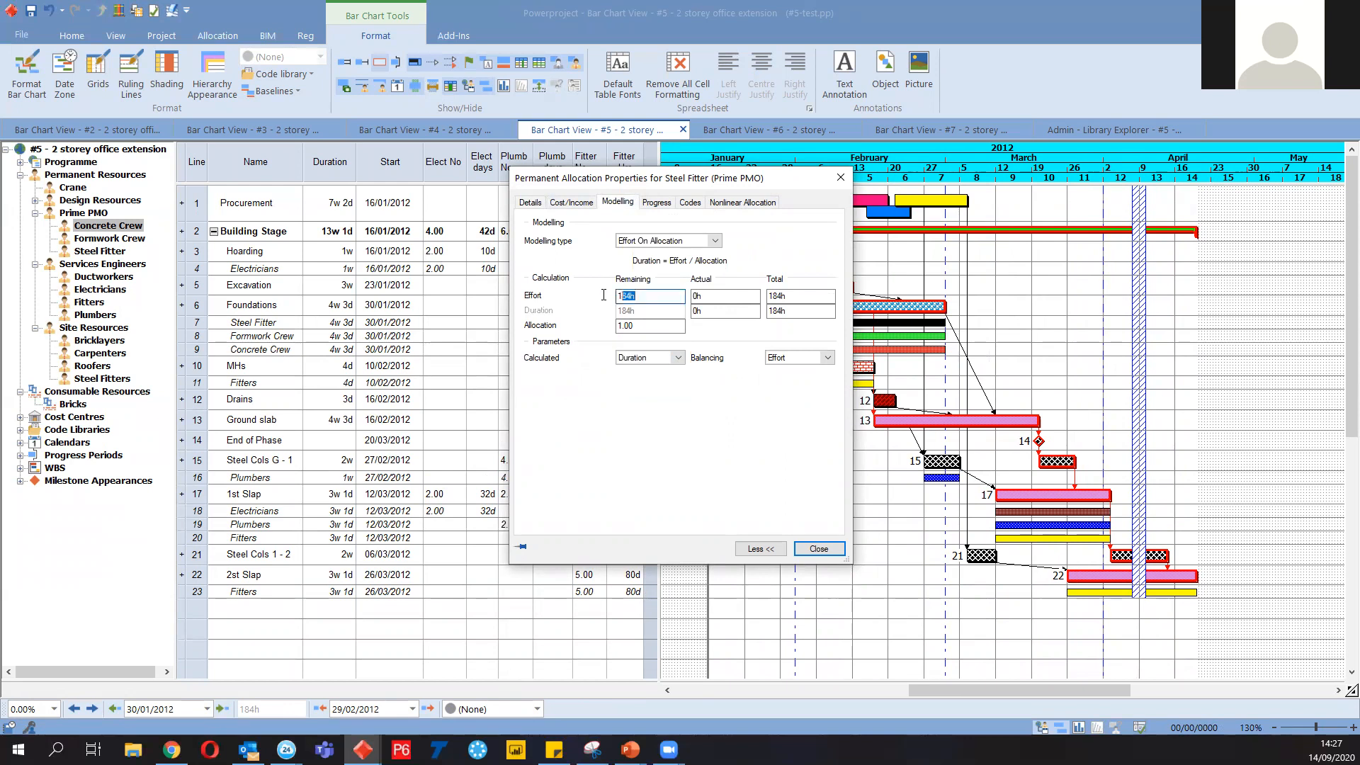
pyautogui.press('Tab')
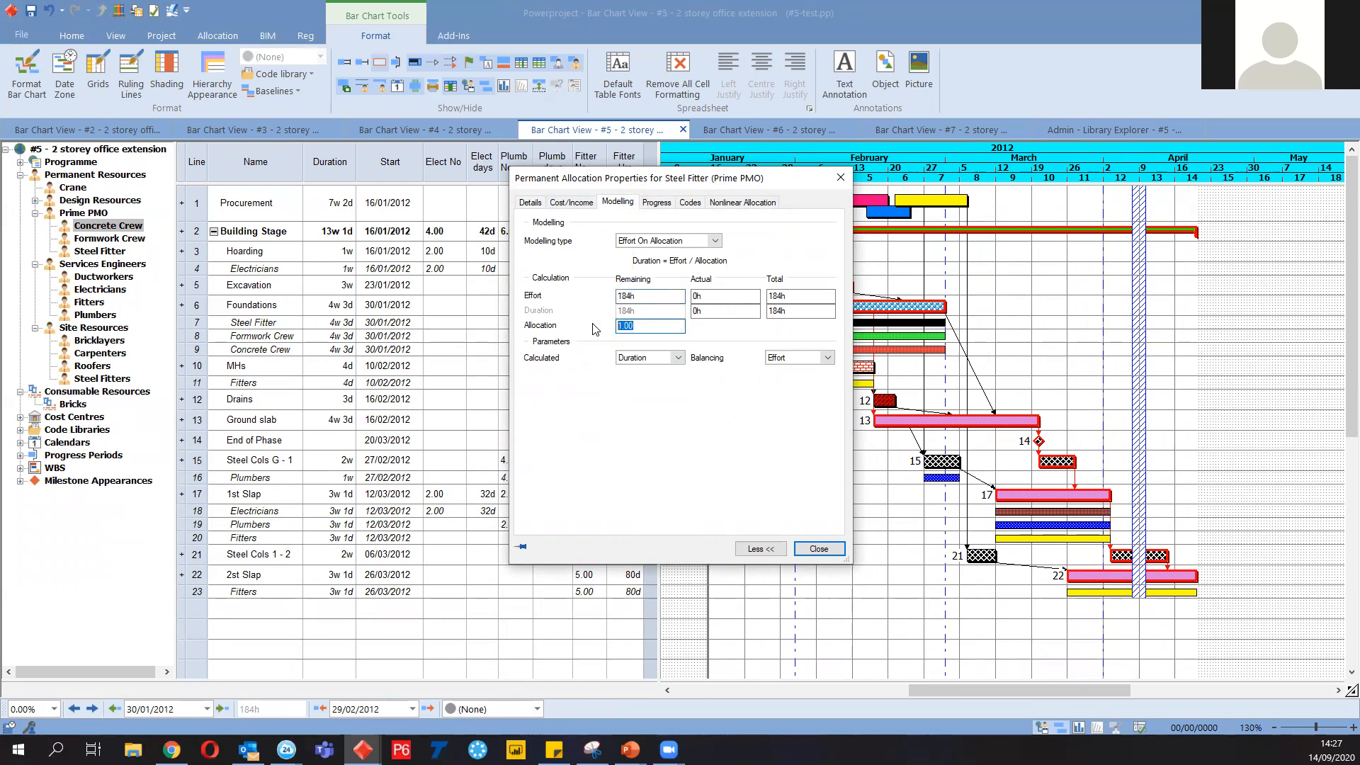
# Set the Steel Fitter allocation's modelling type to Non Modelled and its allocation to 20, keeping Effort as the calculated parameter
pyautogui.click(666, 240)
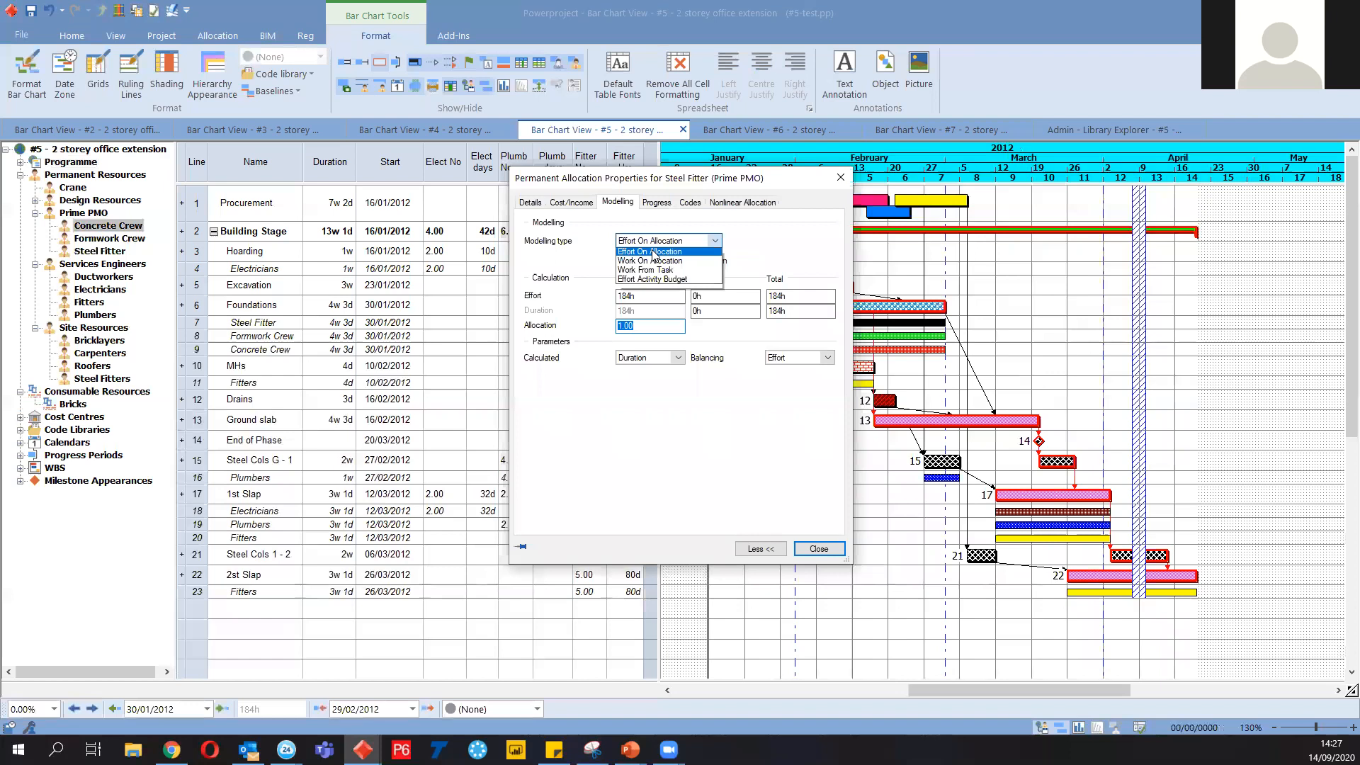
pyautogui.click(630, 312)
pyautogui.click(657, 359)
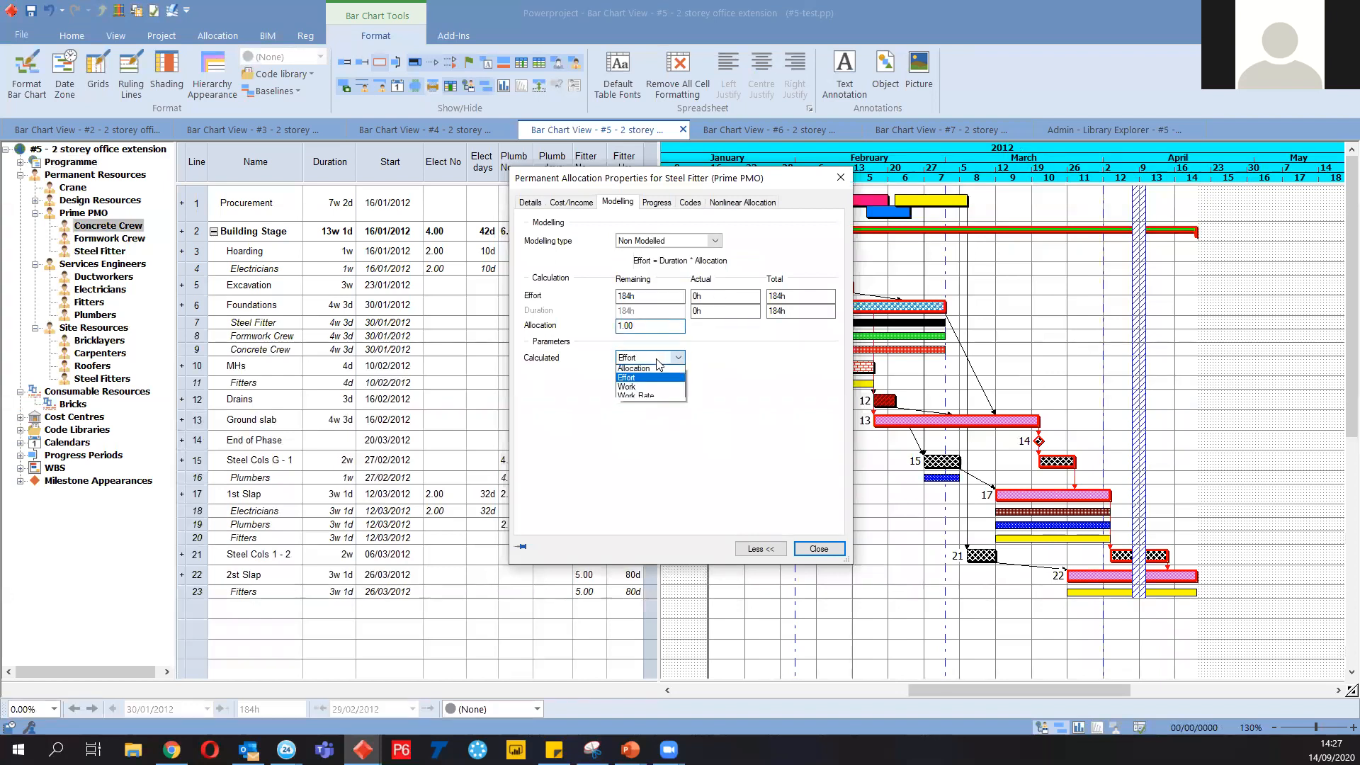
pyautogui.click(643, 328)
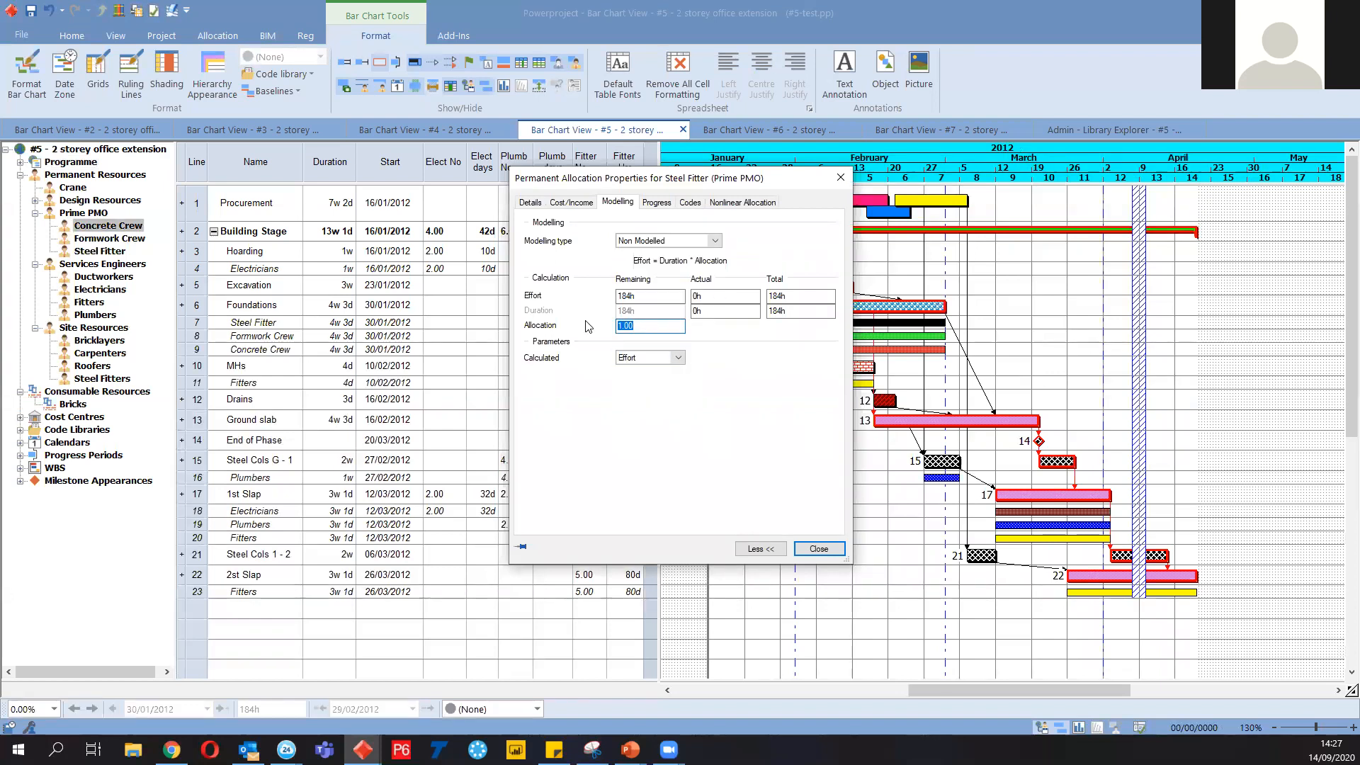
pyautogui.press('Return')
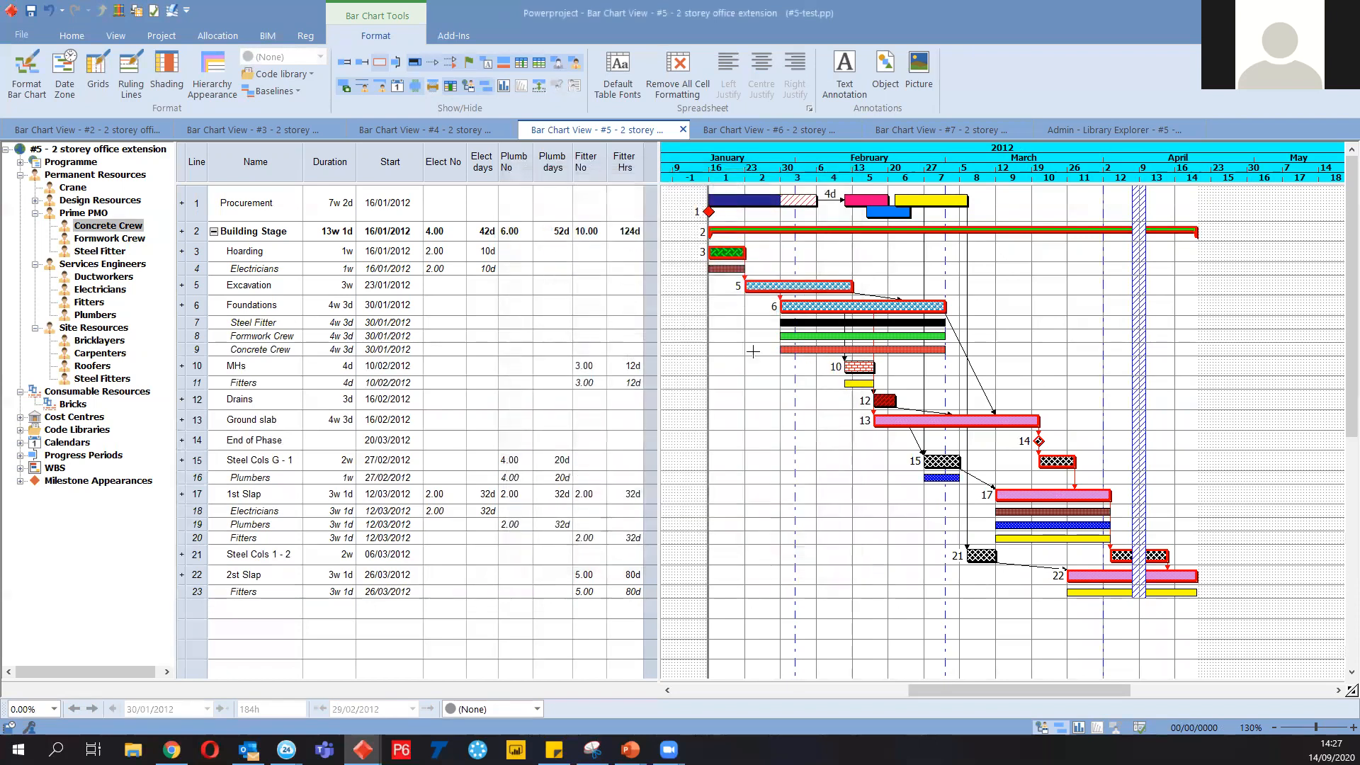
pyautogui.doubleClick(826, 325)
pyautogui.press('Tab')
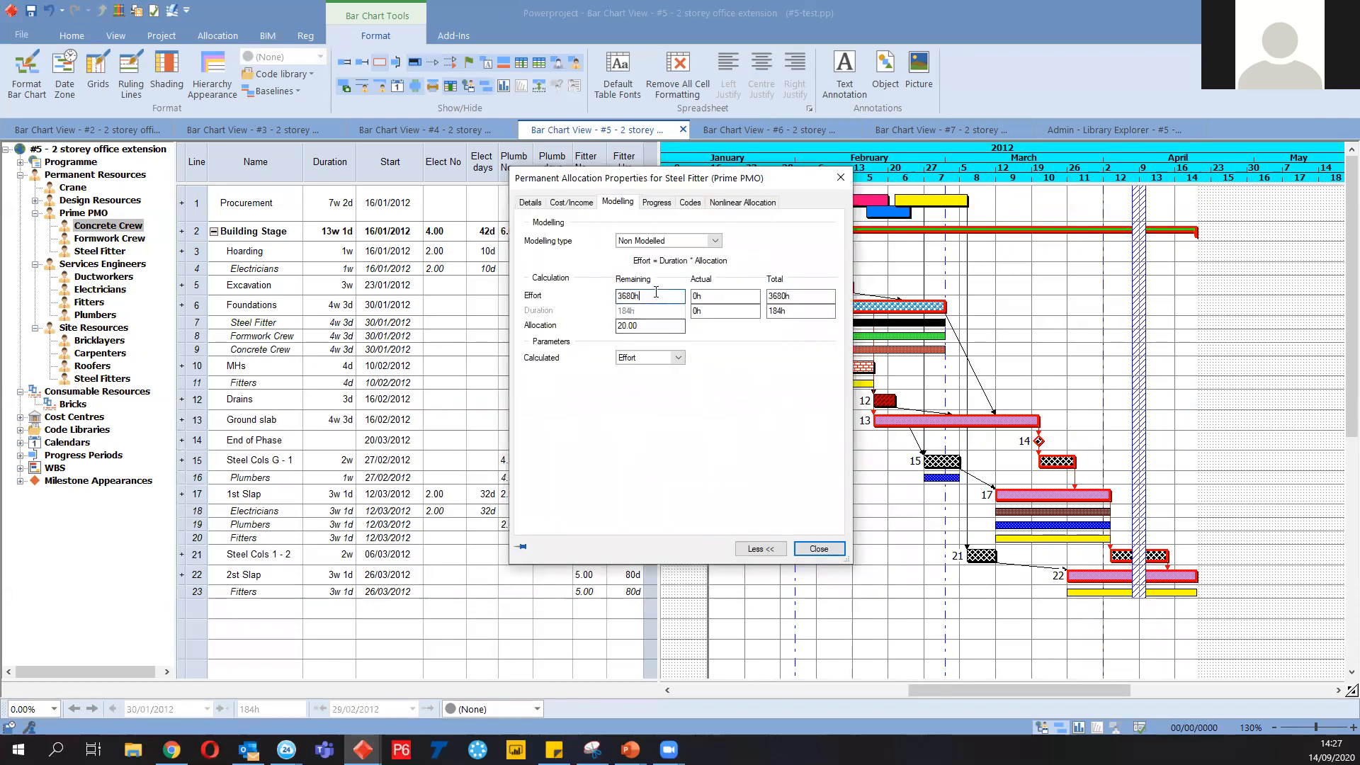
pyautogui.click(656, 291)
pyautogui.click(708, 242)
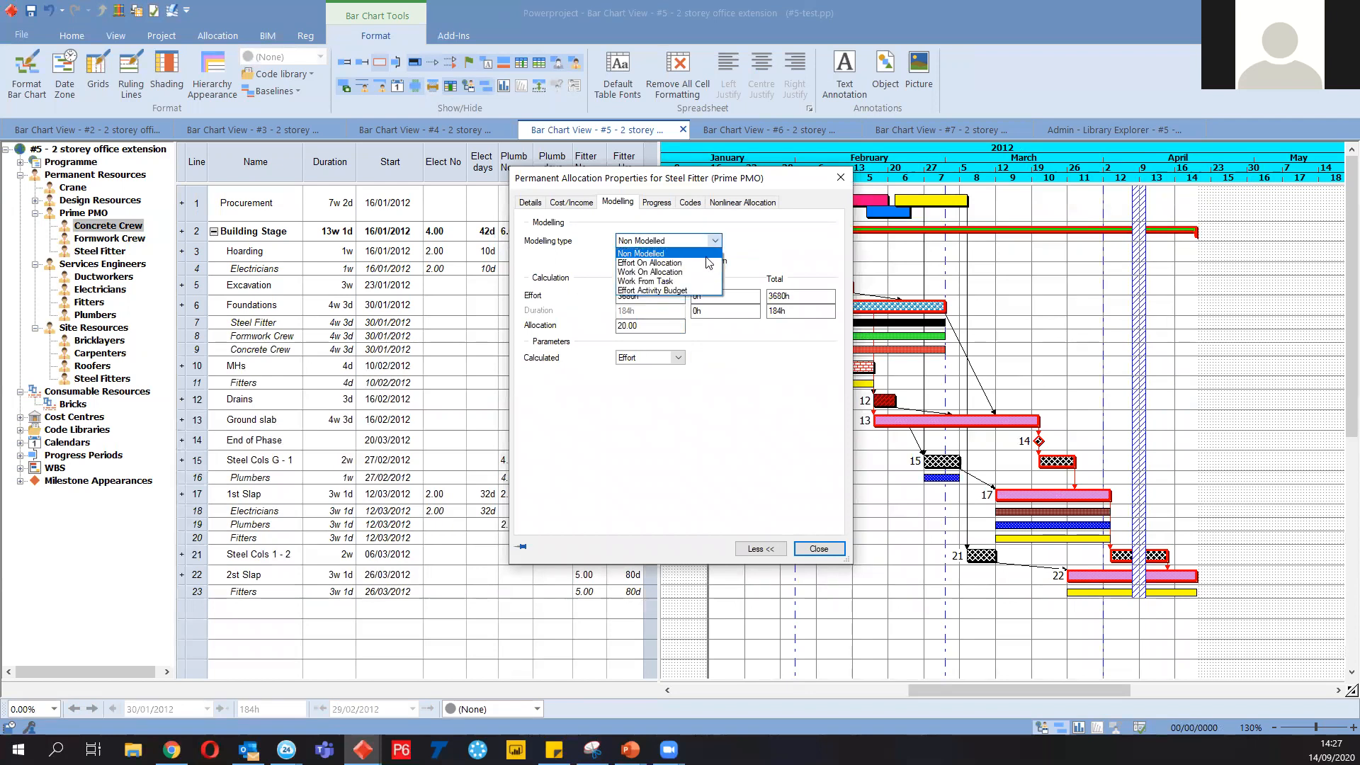
pyautogui.click(704, 256)
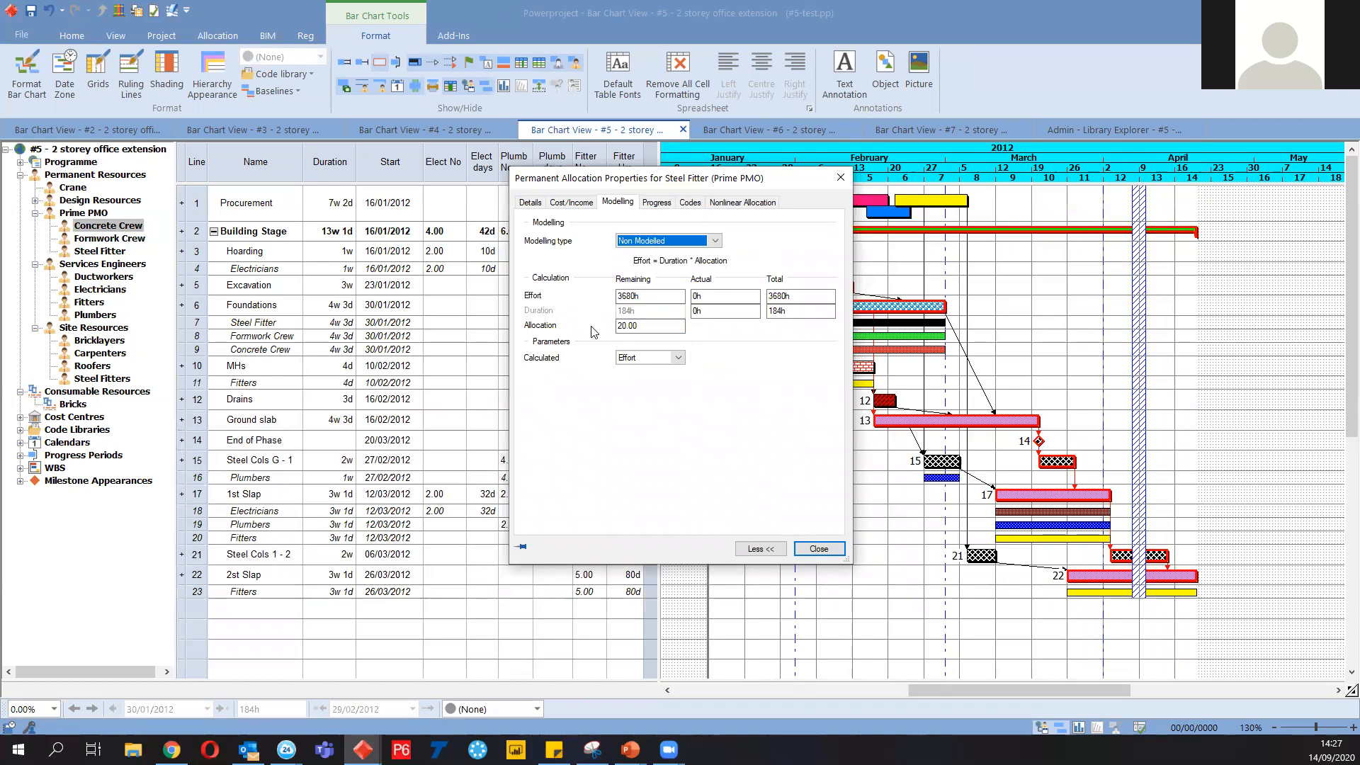
# Change the Steel Fitter allocation's modelling type to Effort On Allocation and make Allocation the calculated parameter
pyautogui.click(702, 241)
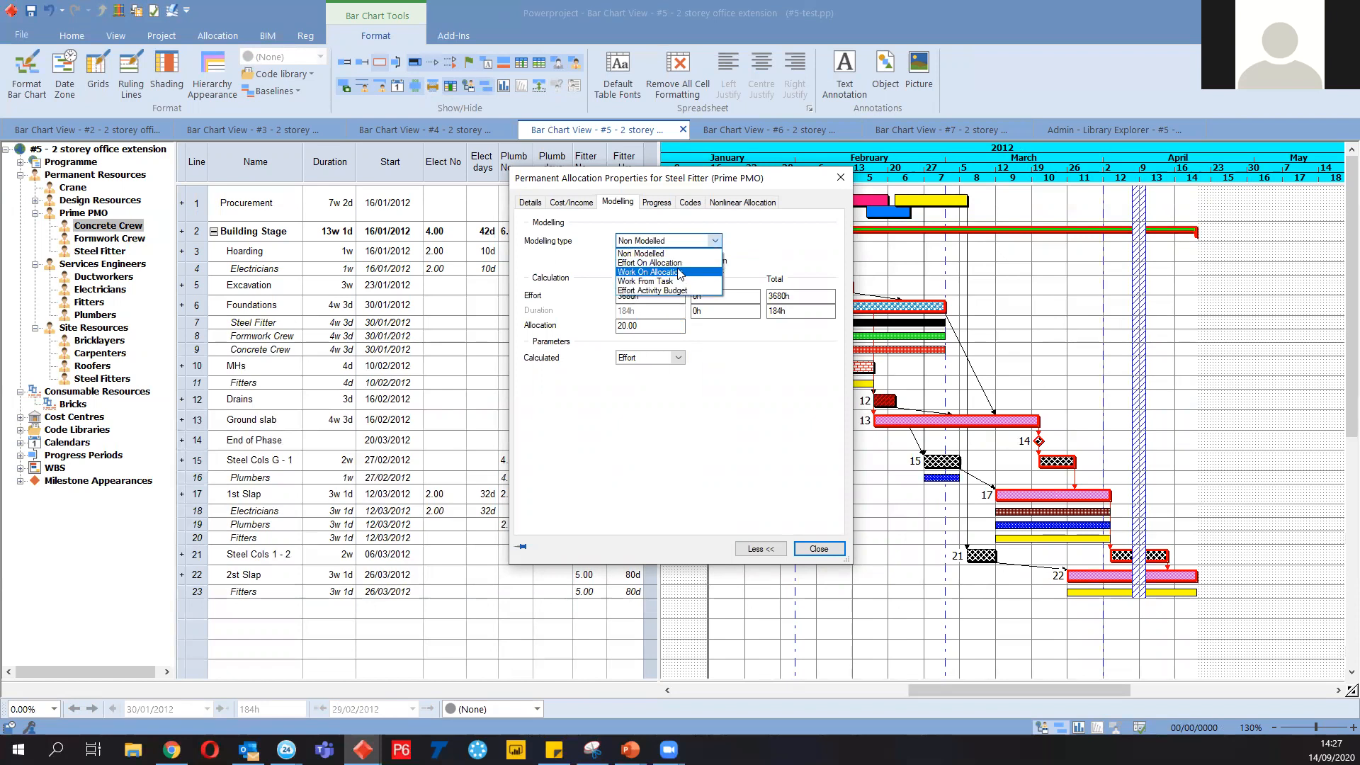
pyautogui.click(694, 263)
pyautogui.click(673, 358)
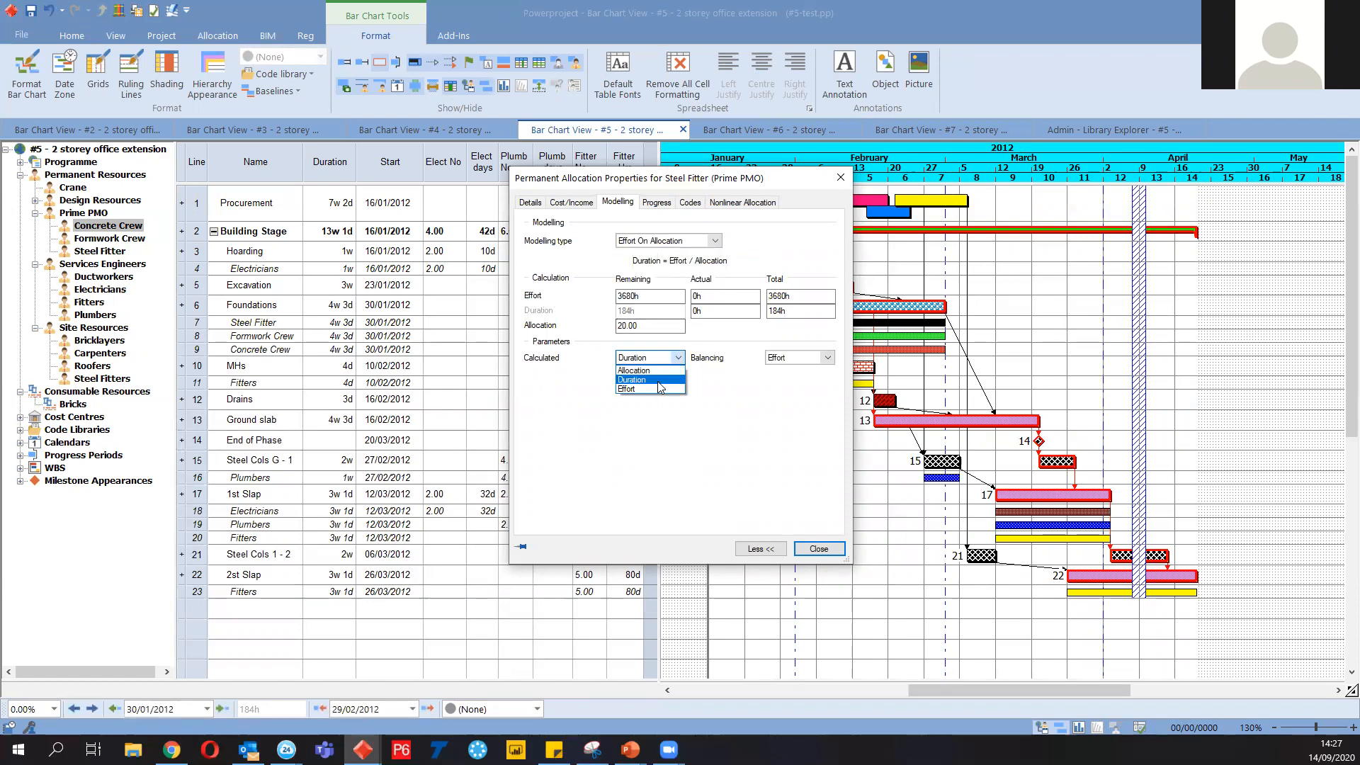
pyautogui.click(749, 380)
pyautogui.click(677, 358)
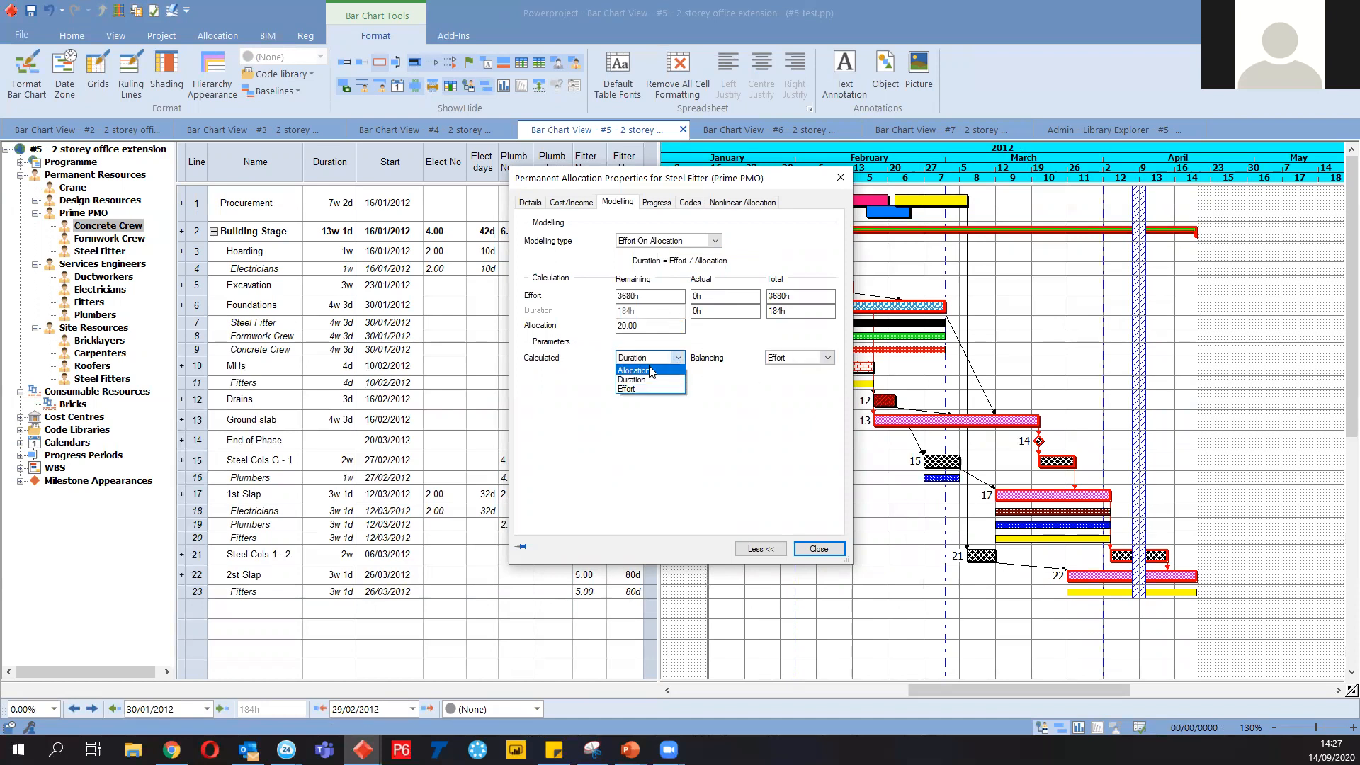
pyautogui.click(634, 371)
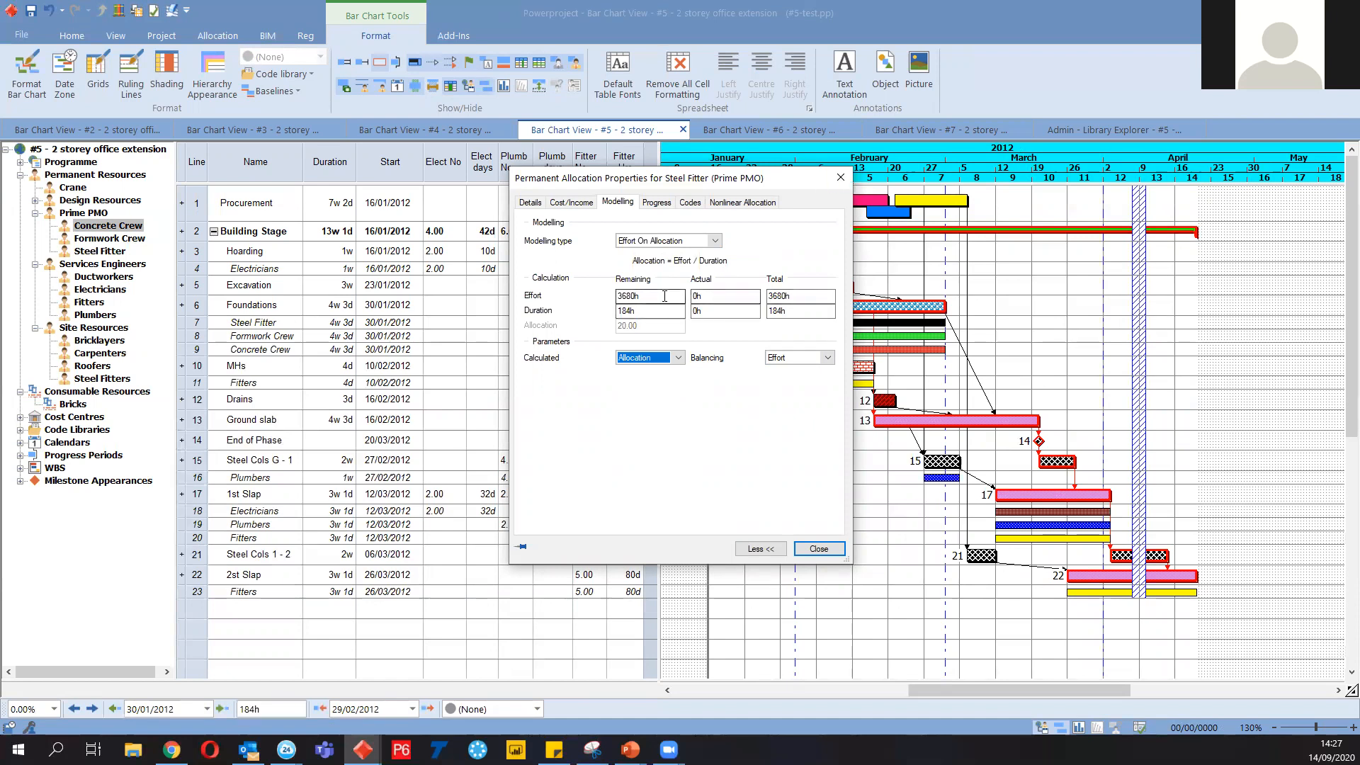
pyautogui.moveTo(659, 296); pyautogui.dragTo(613, 304)
pyautogui.click(641, 312)
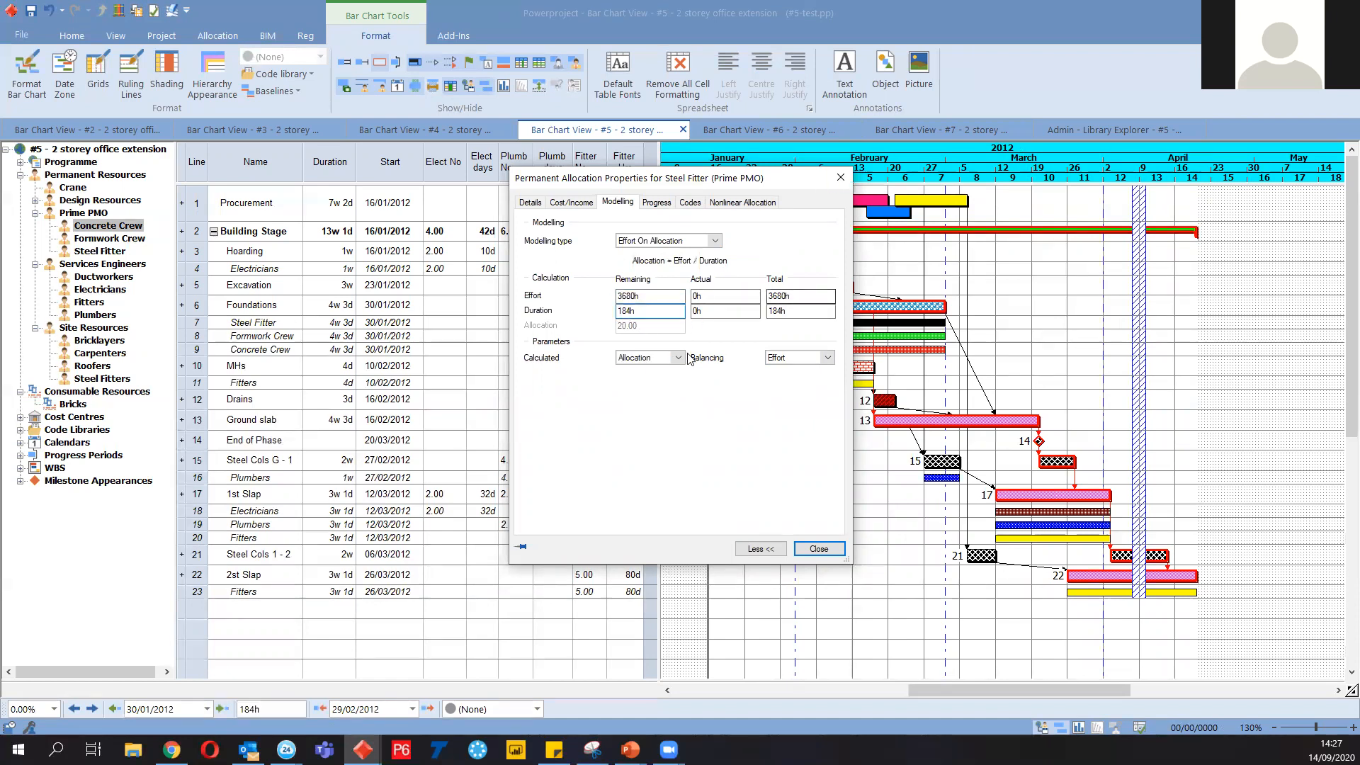
# Switch the Steel Fitter allocation's modelling type to Work On Allocation, check its work data and open the choices for the calculated parameter
pyautogui.click(712, 241)
pyautogui.click(655, 272)
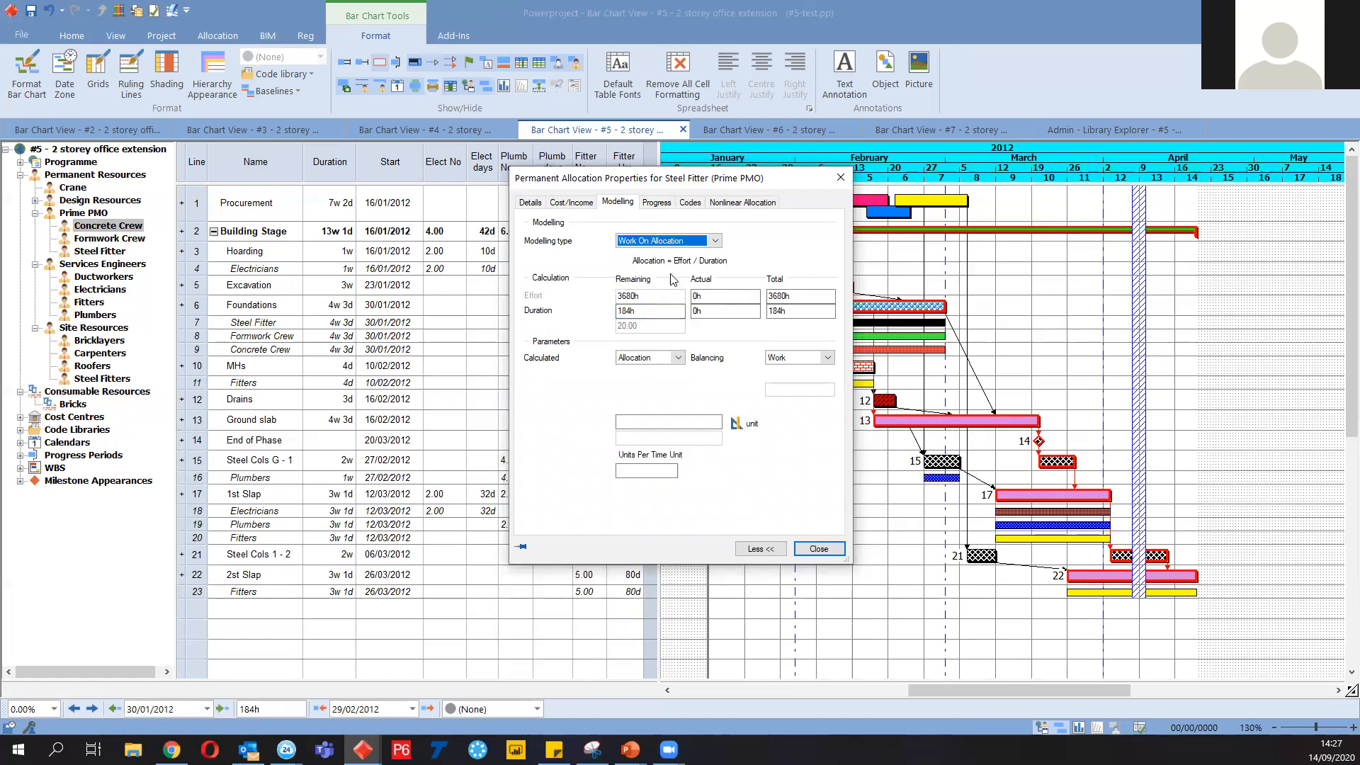
pyautogui.moveTo(651, 421); pyautogui.dragTo(603, 421)
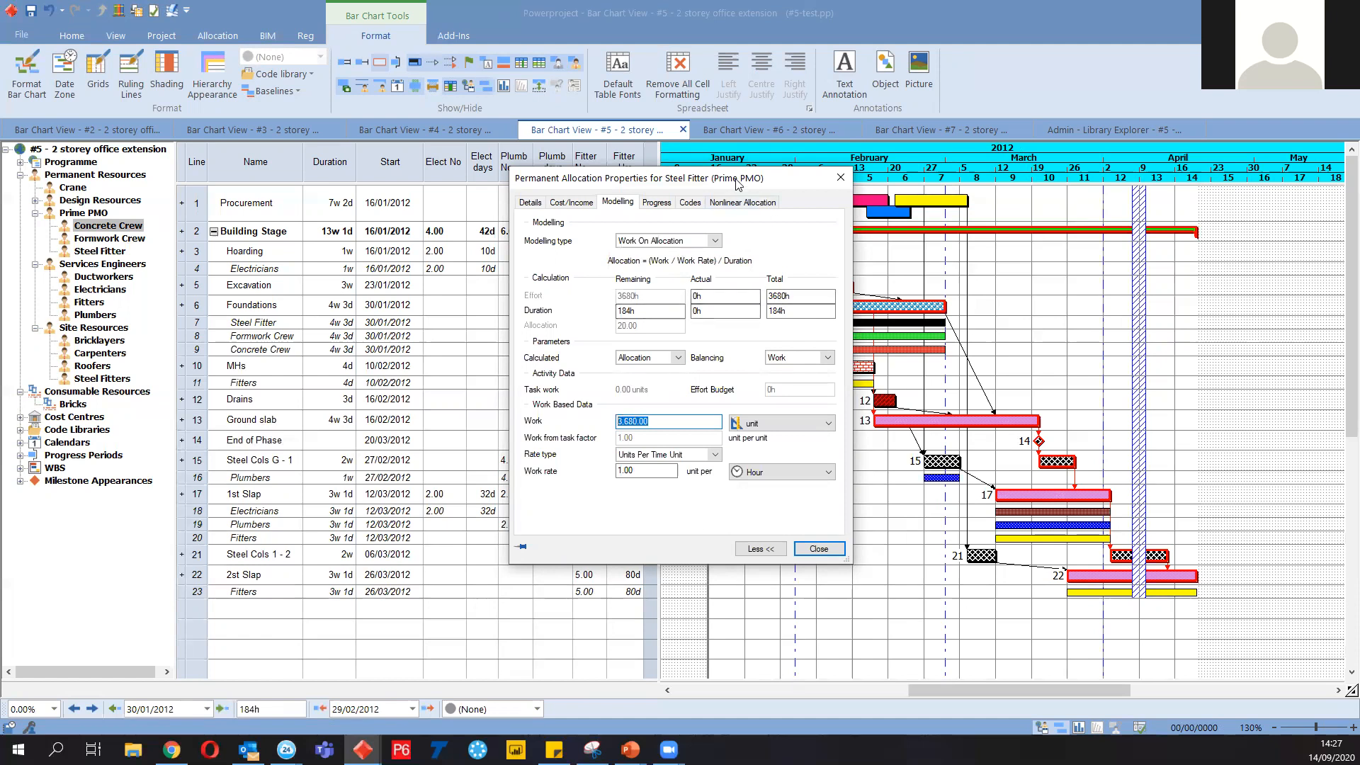
pyautogui.moveTo(585, 186); pyautogui.dragTo(434, 194)
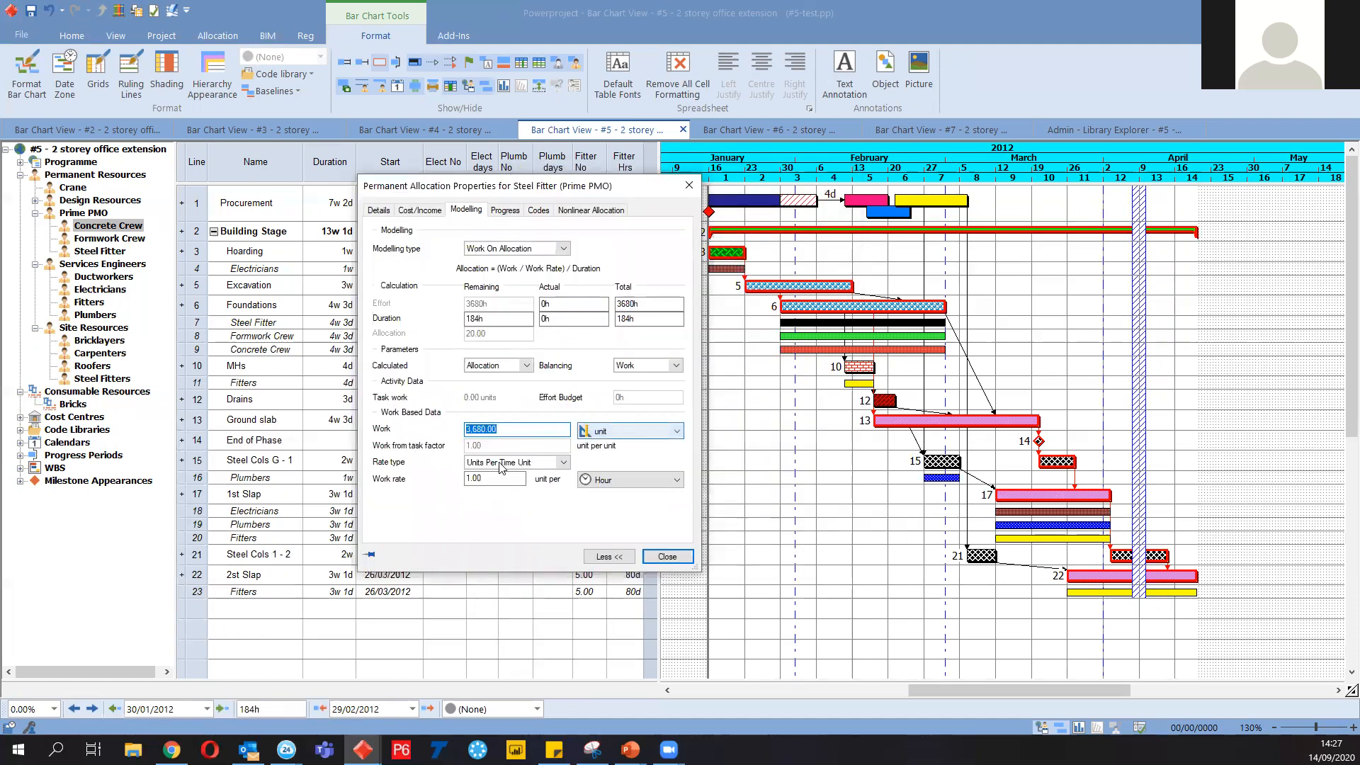
pyautogui.click(517, 365)
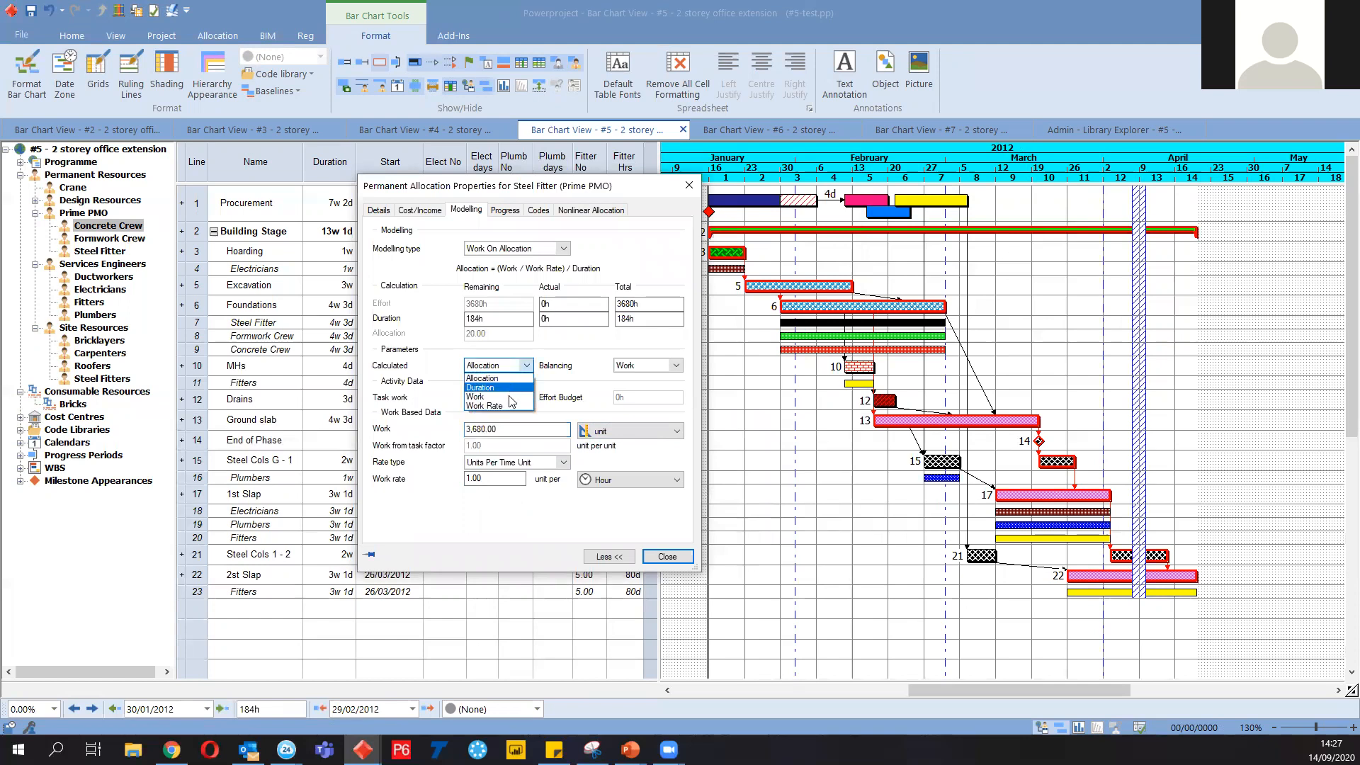
# Make Duration the calculated value of the Steel Fitter allocation and set its work rate to units per Day
pyautogui.click(508, 389)
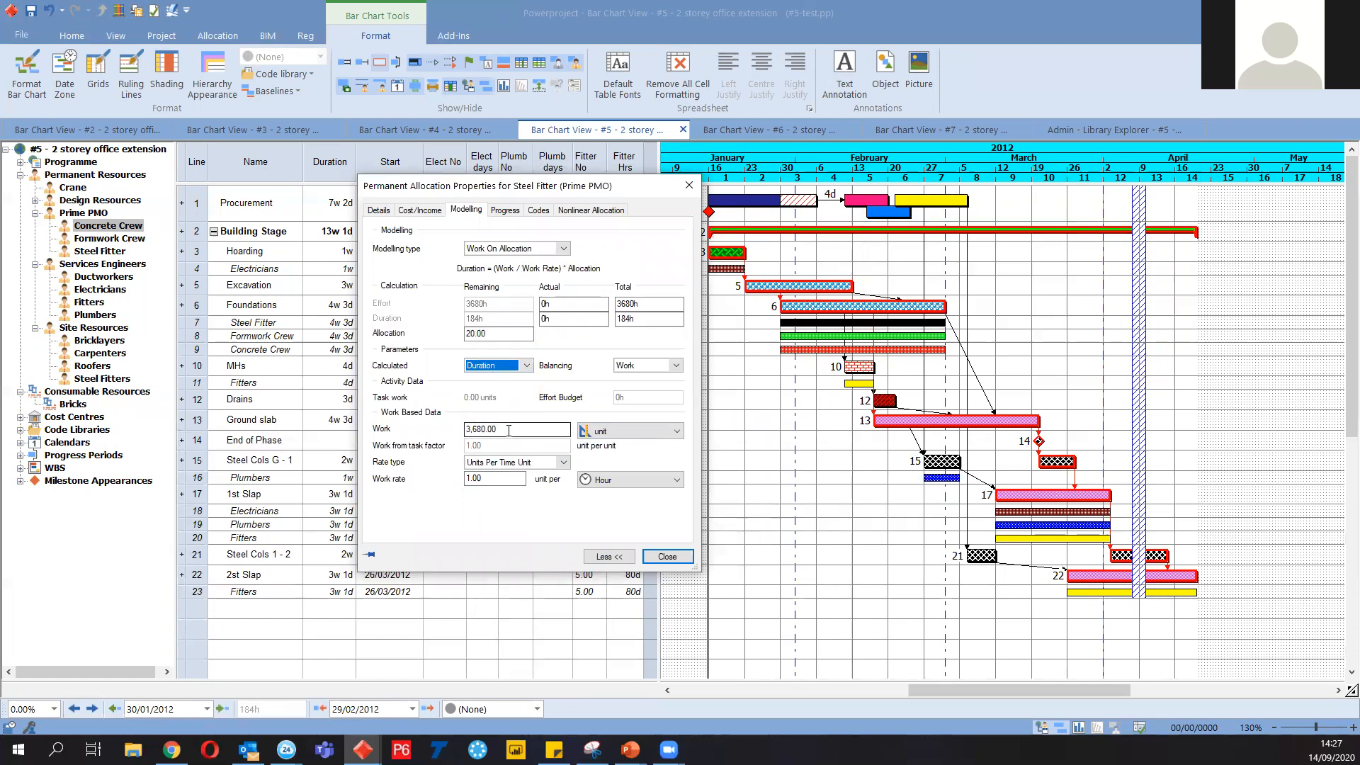
pyautogui.click(519, 479)
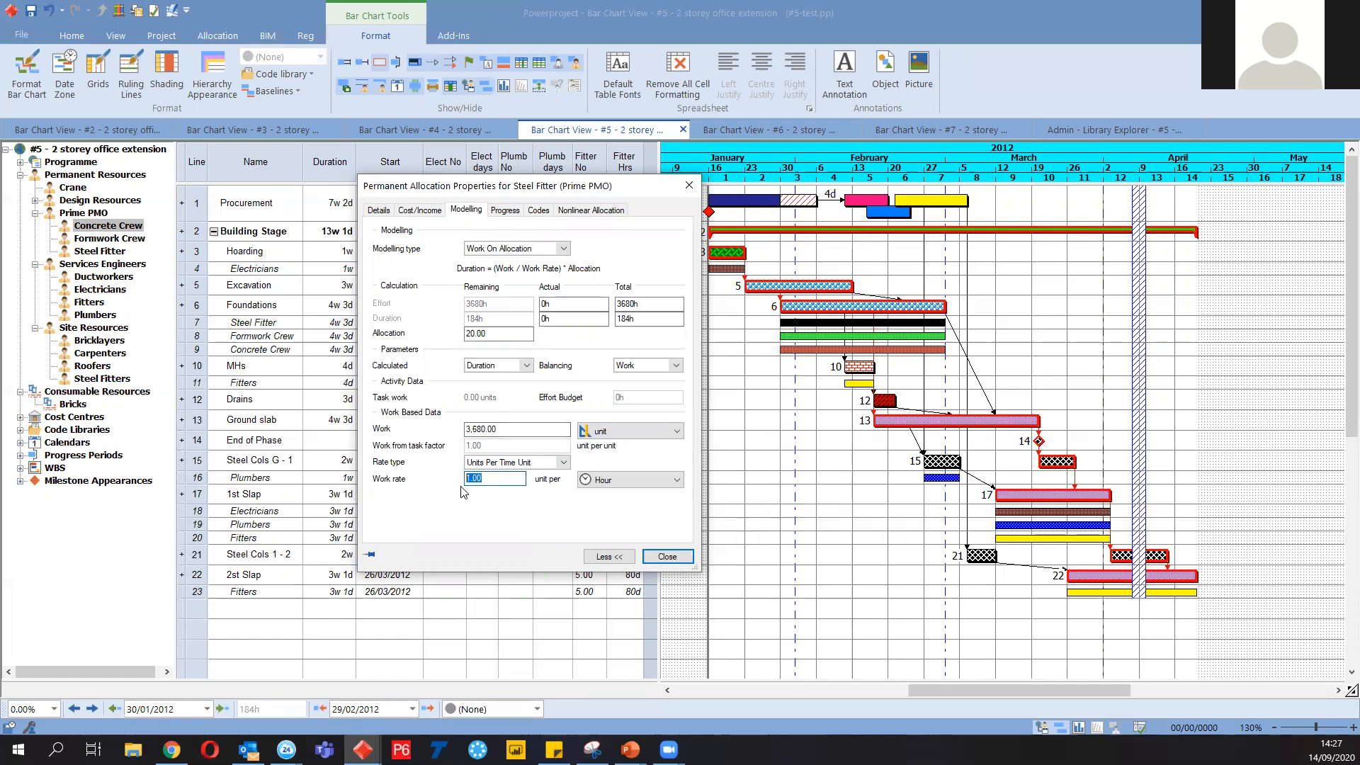
pyautogui.click(589, 480)
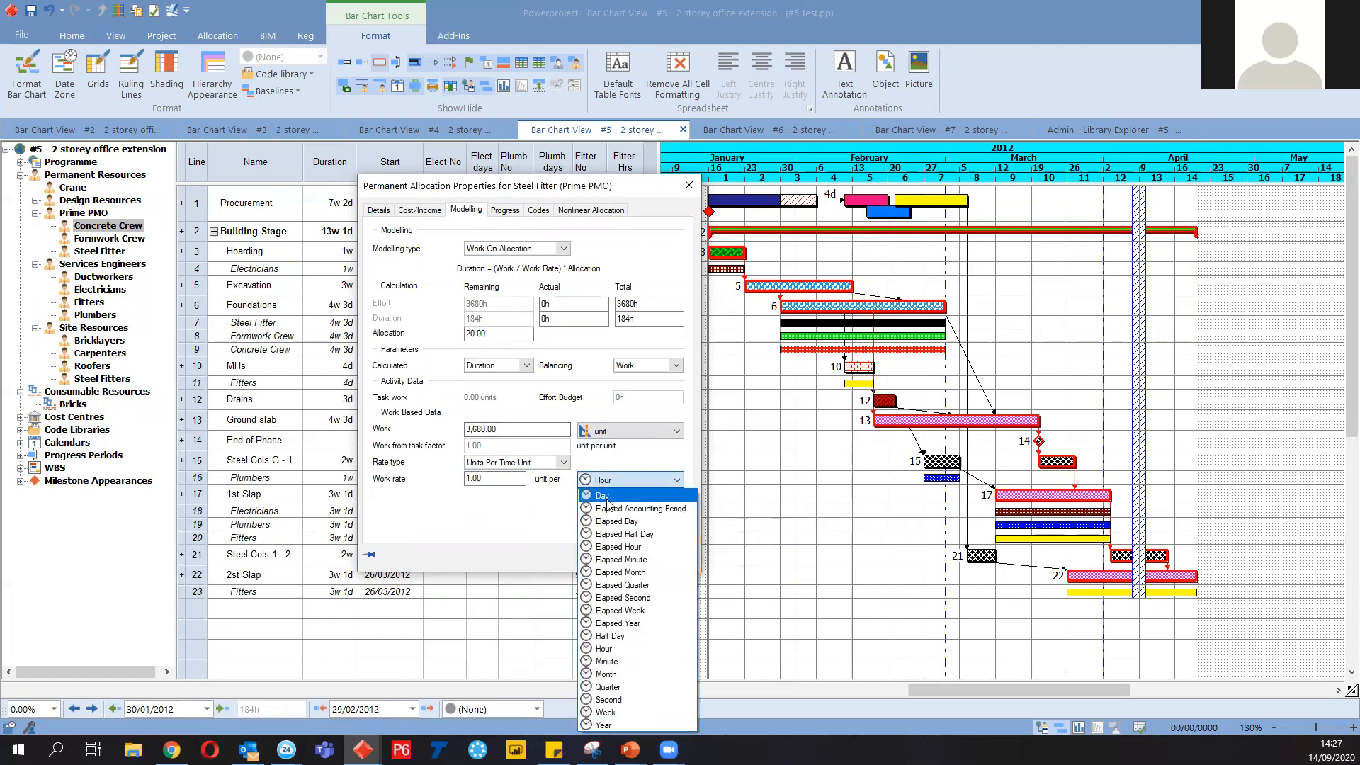
pyautogui.click(607, 498)
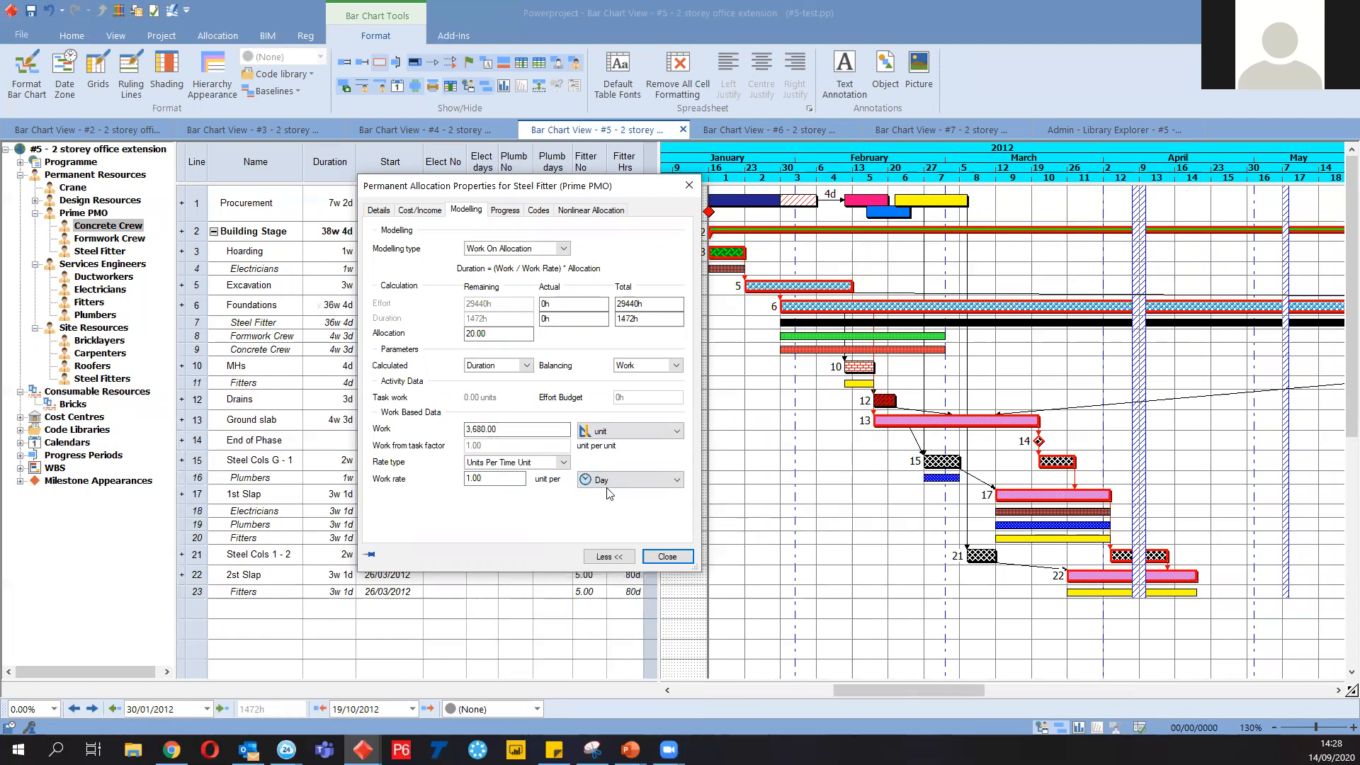
pyautogui.click(492, 479)
pyautogui.moveTo(643, 199); pyautogui.dragTo(617, 367)
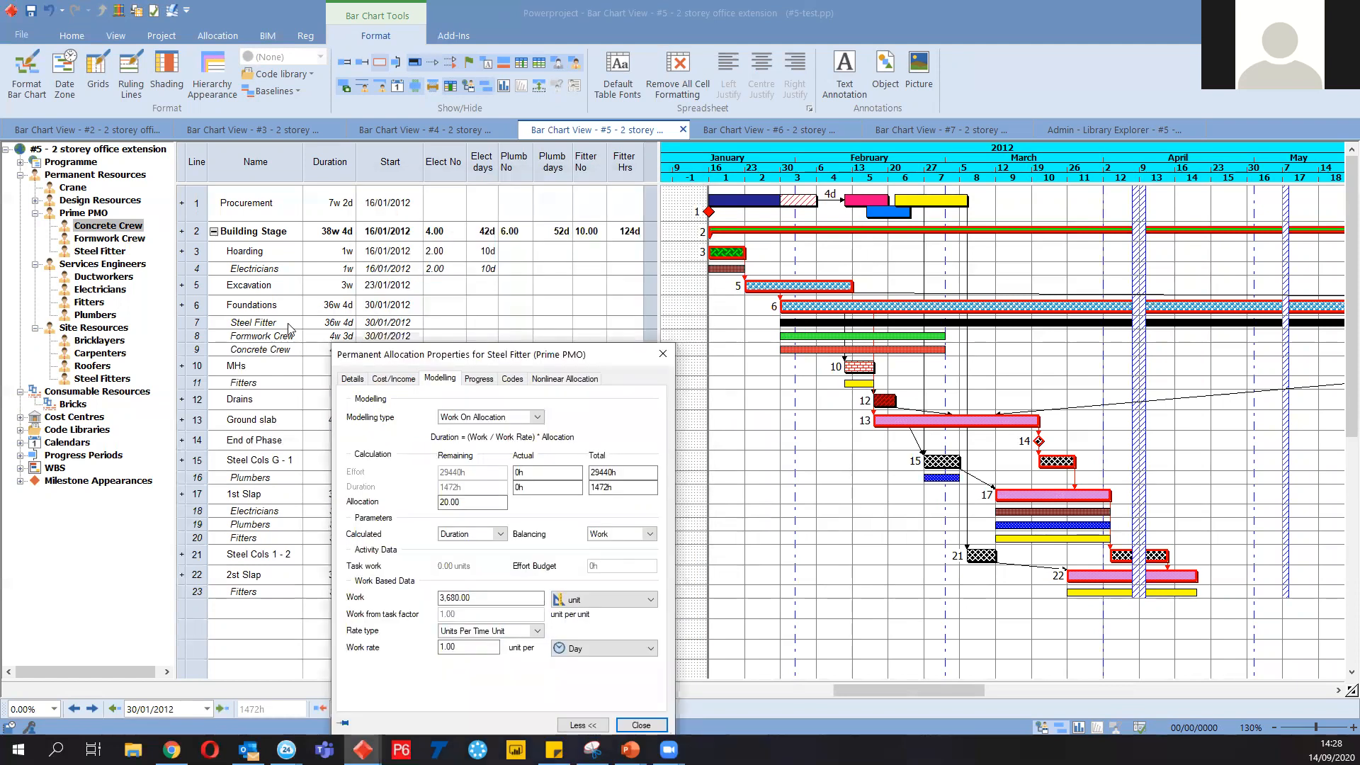
pyautogui.moveTo(527, 358); pyautogui.dragTo(458, 202)
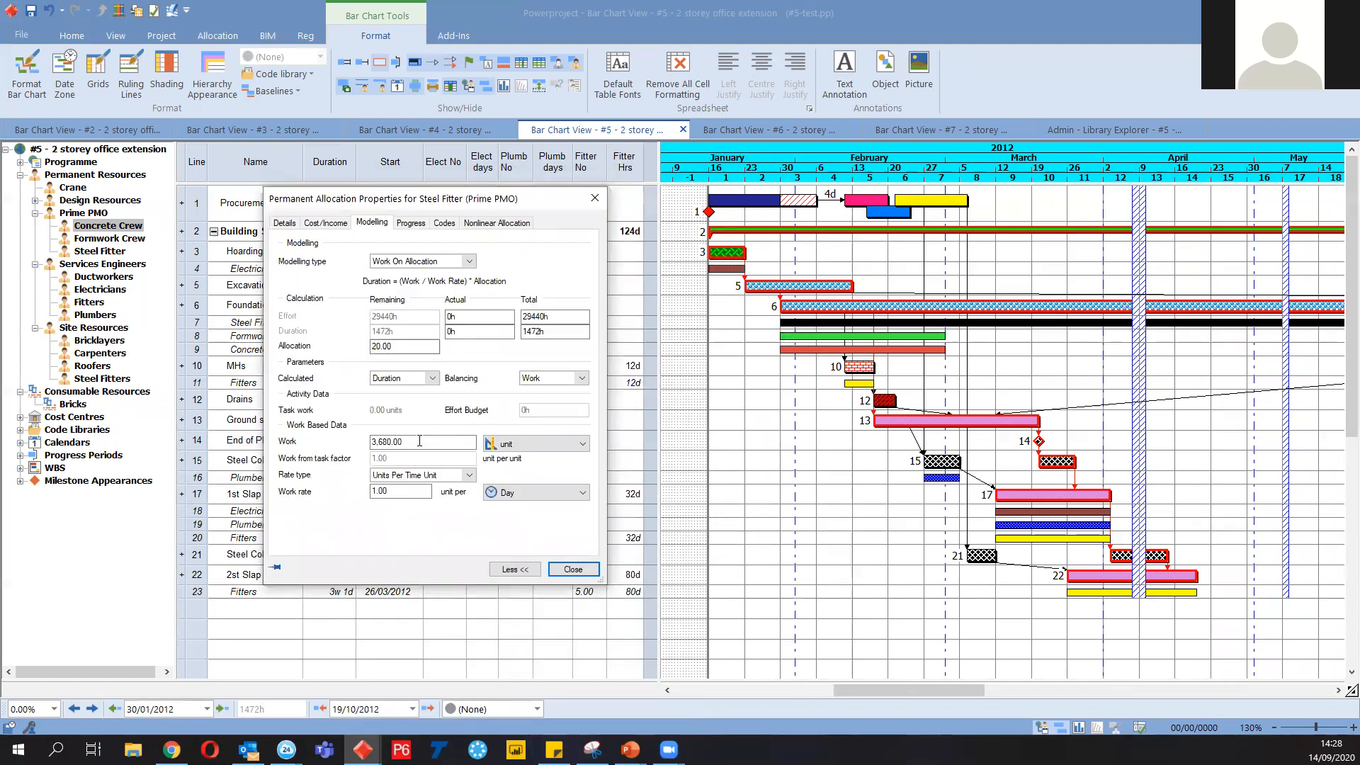
# Set the Steel Fitter allocation's work quantity to 20 with Tonne as the unit
pyautogui.click(534, 444)
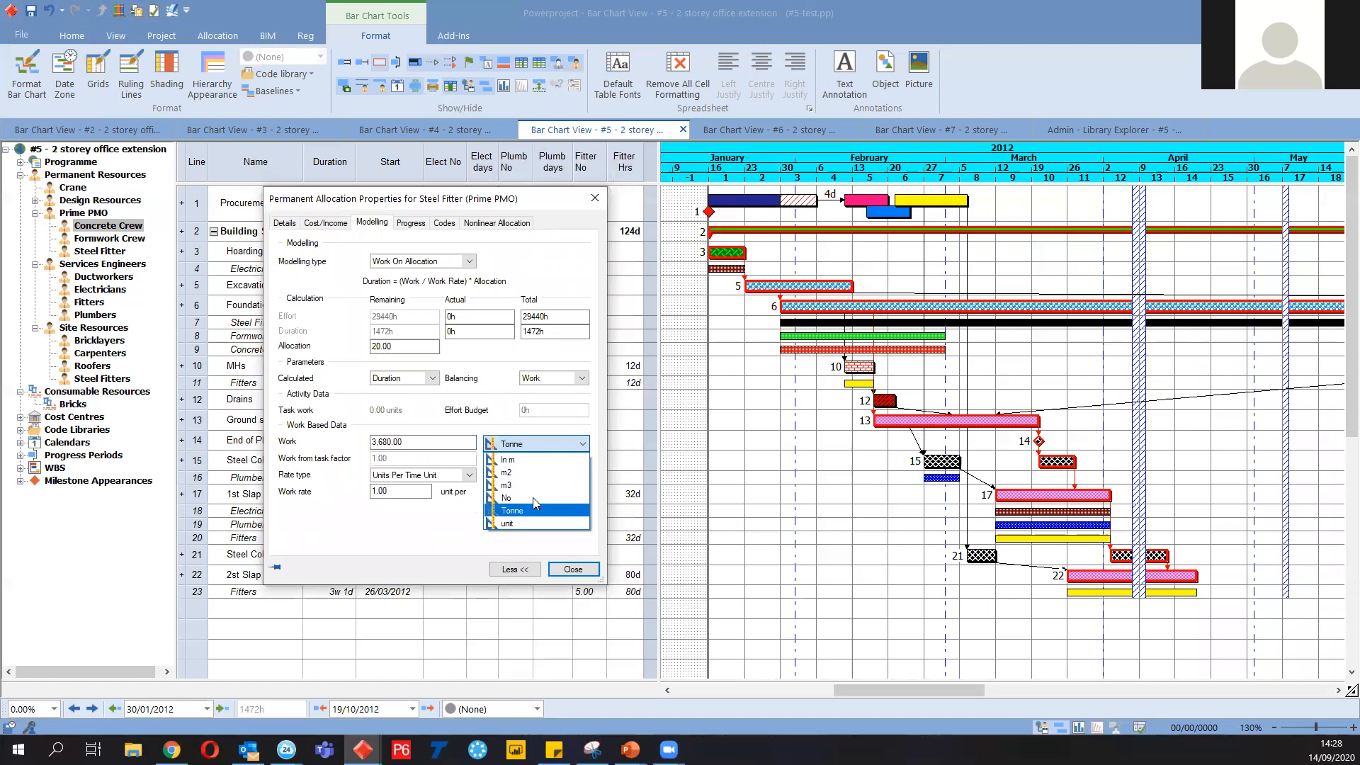
pyautogui.click(537, 507)
pyautogui.click(414, 442)
pyautogui.moveTo(414, 442); pyautogui.dragTo(347, 450)
pyautogui.write('210')
pyautogui.press('Return')
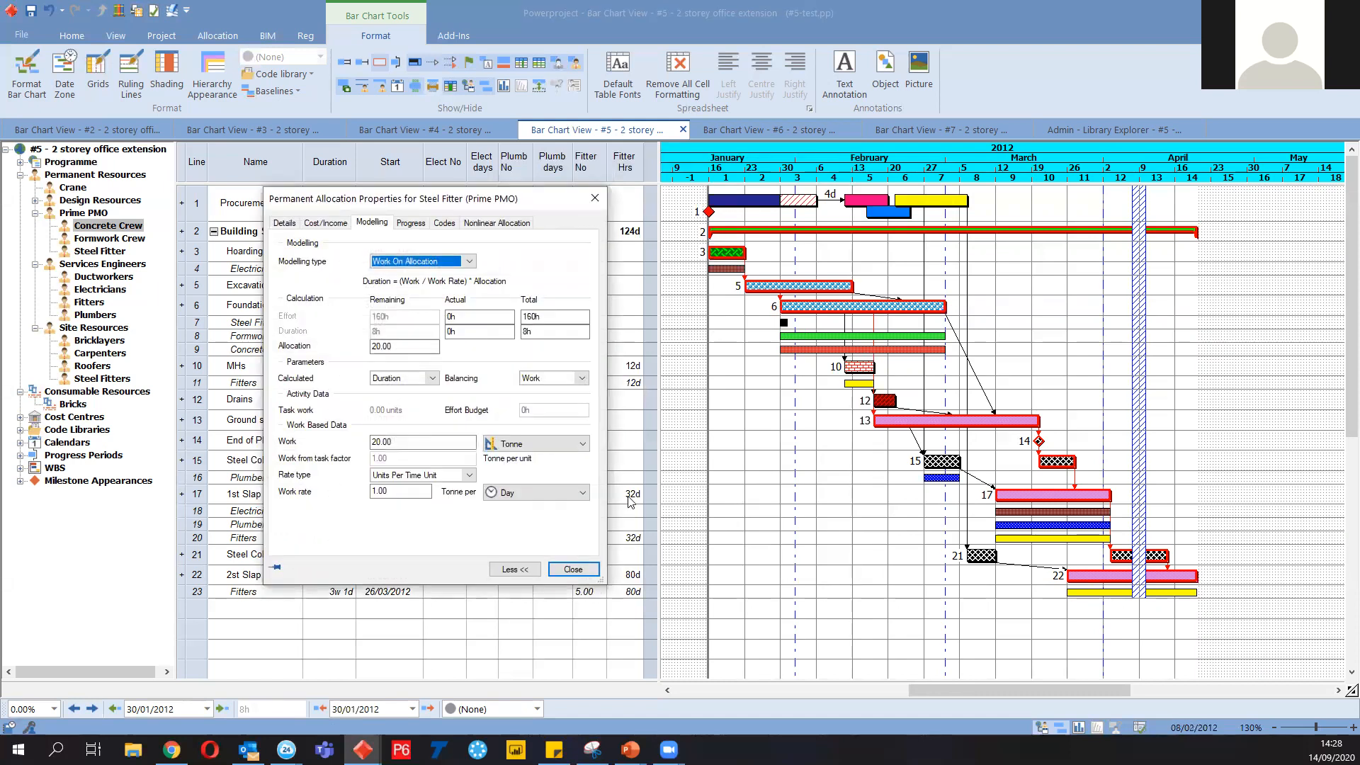
# Set the Steel Fitter allocation amount to 1.00, keeping the work rate at 1.00 Tonne per Day
pyautogui.click(423, 492)
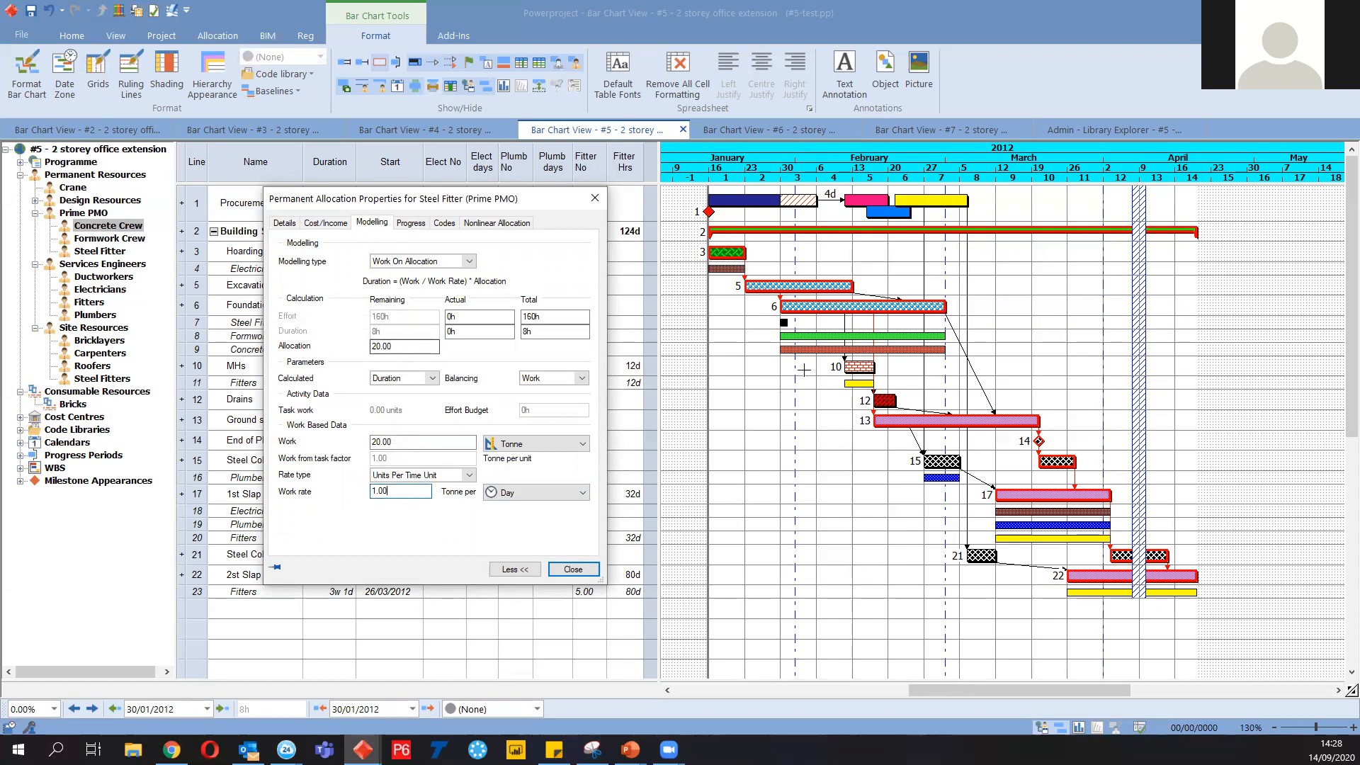
pyautogui.click(413, 347)
pyautogui.write('1')
pyautogui.click(398, 492)
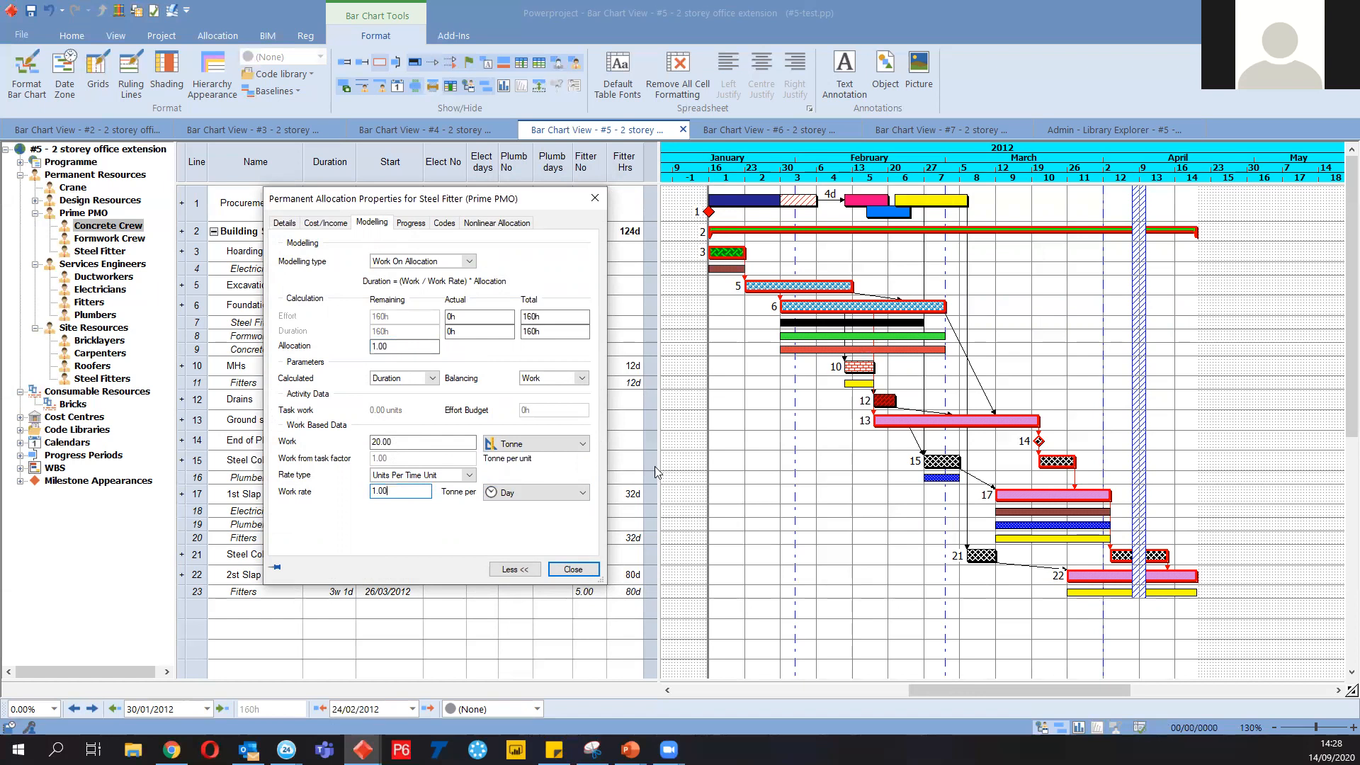
# Change the Steel Fitter modelling type to Effort On Allocation and close the allocation properties
pyautogui.click(418, 261)
pyautogui.click(415, 269)
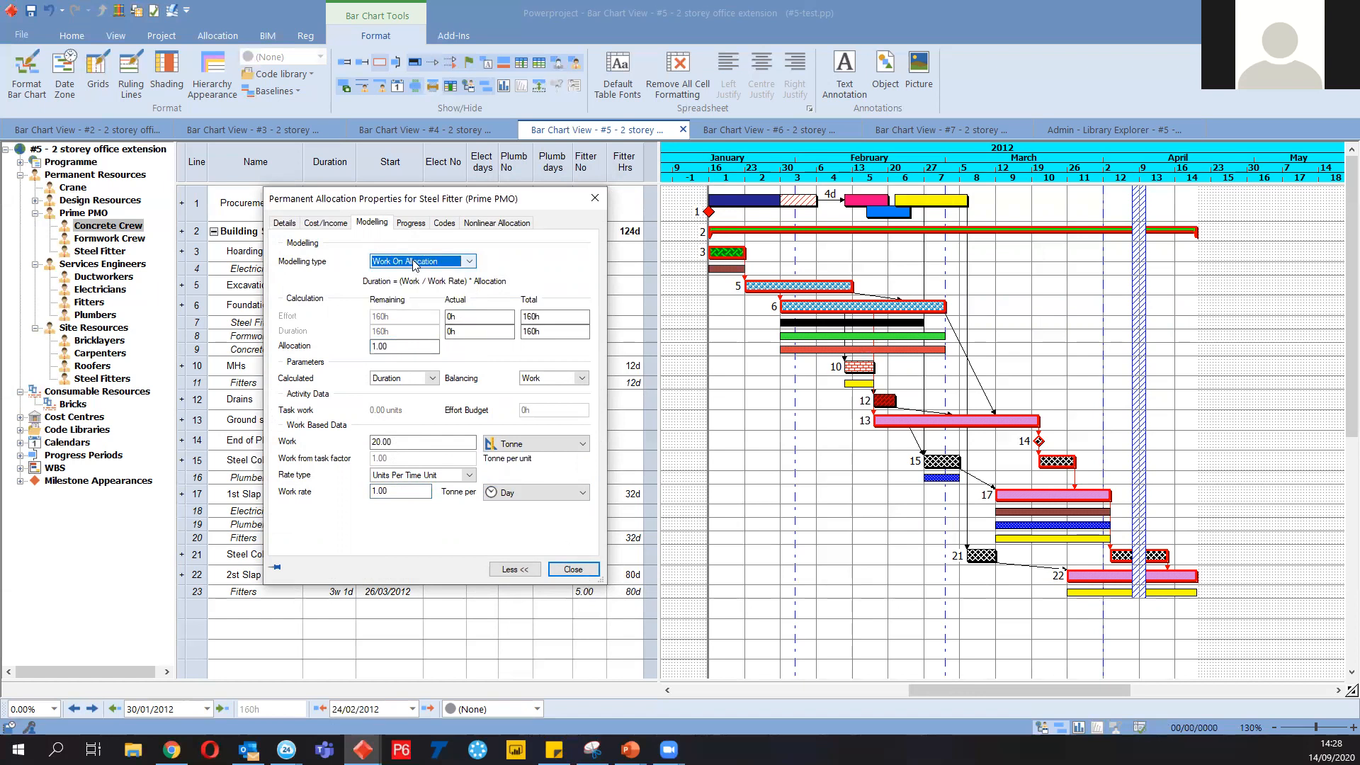
pyautogui.click(418, 261)
pyautogui.click(404, 280)
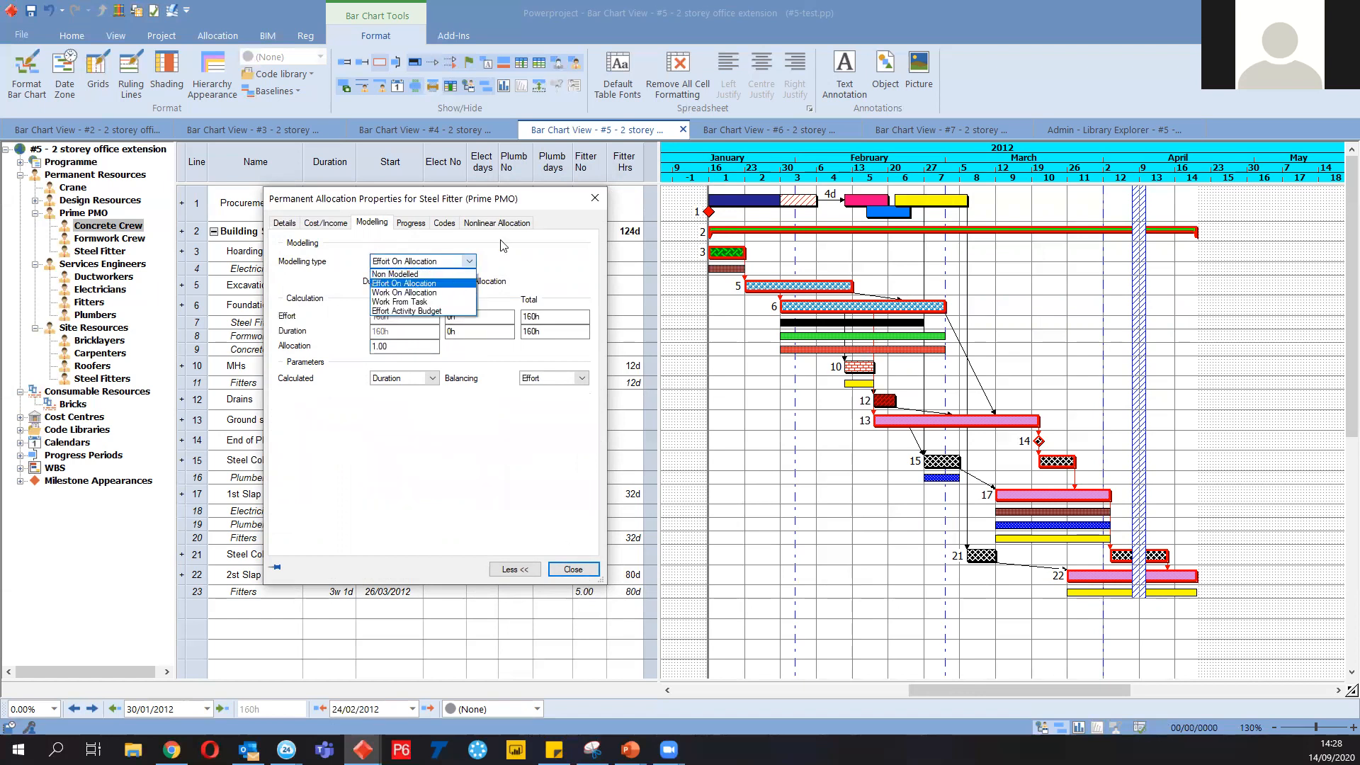
pyautogui.click(574, 570)
# Extend the Steel Fitter allocation bar under Foundations to the end of the task, for a 4w 3d duration
pyautogui.moveTo(946, 321); pyautogui.dragTo(943, 324)
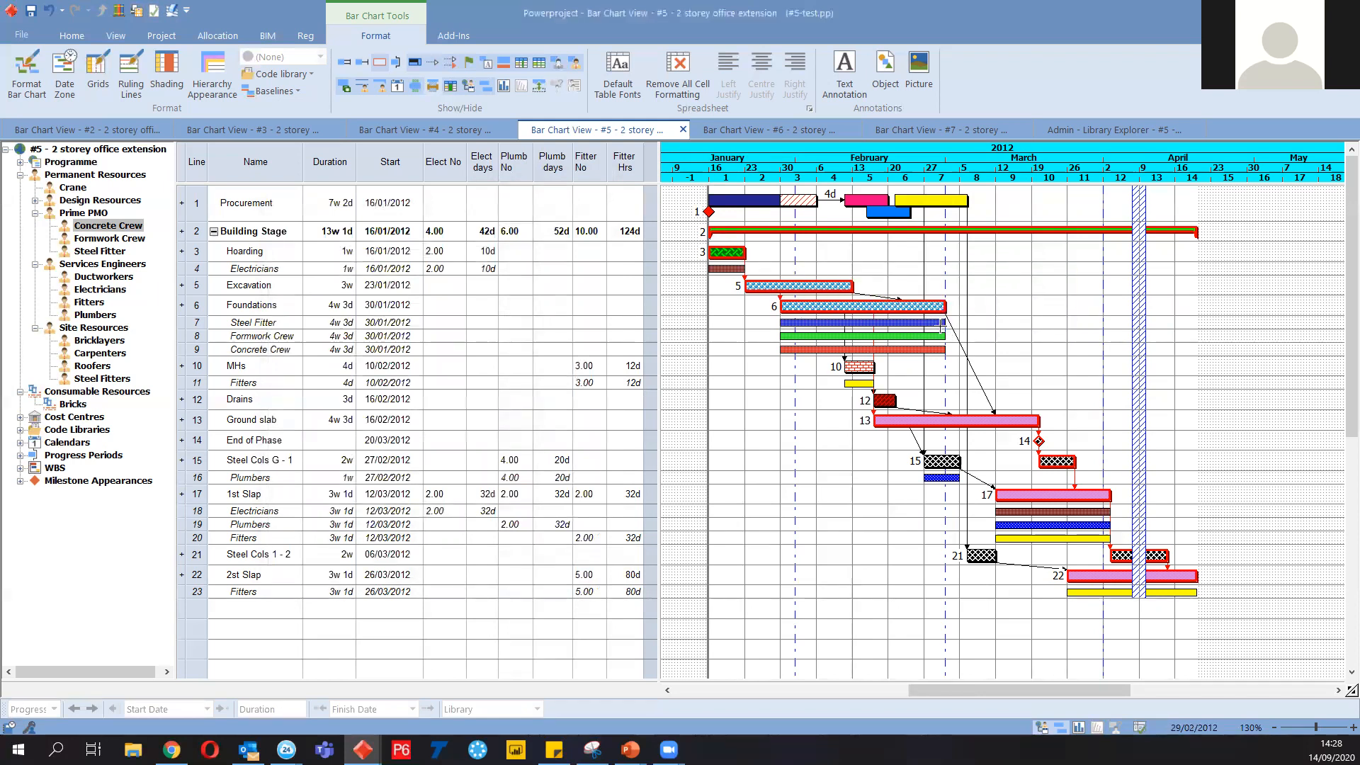
pyautogui.click(860, 305)
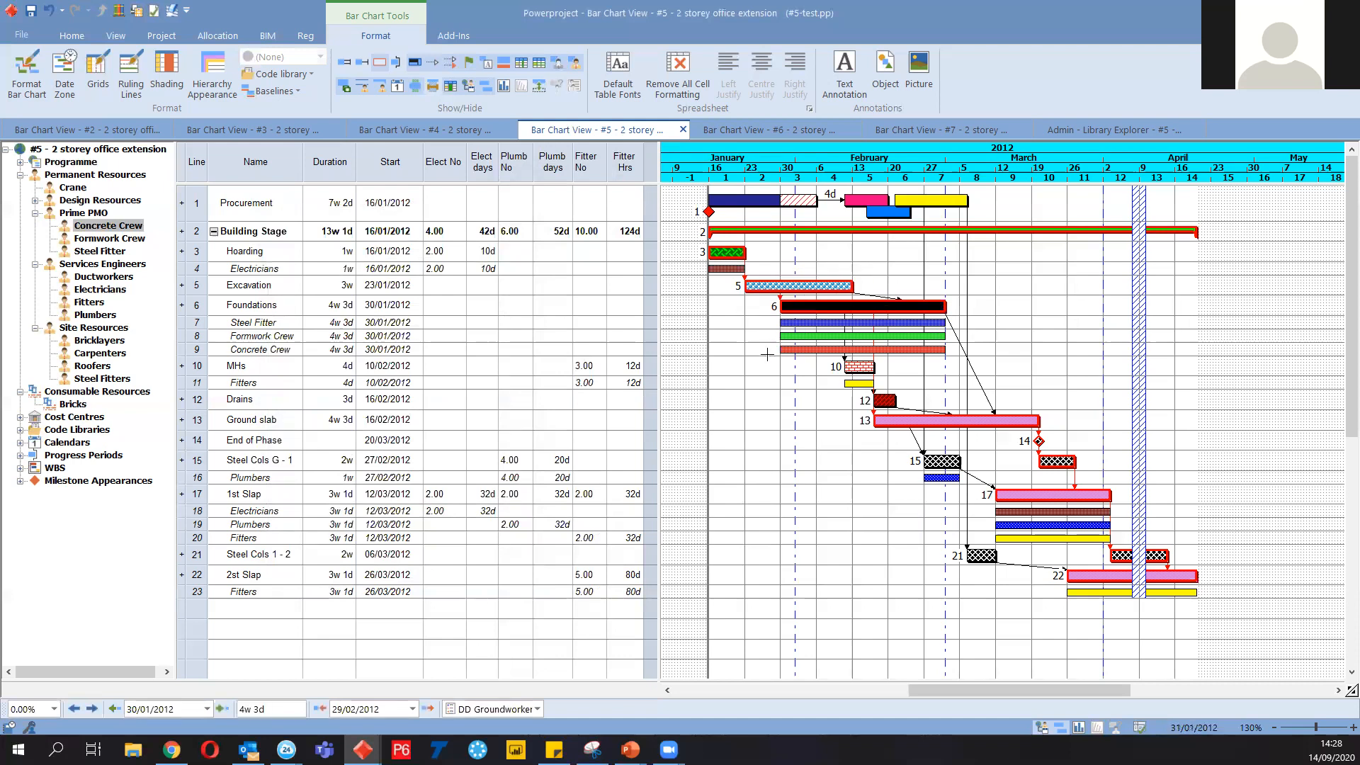
pyautogui.click(789, 407)
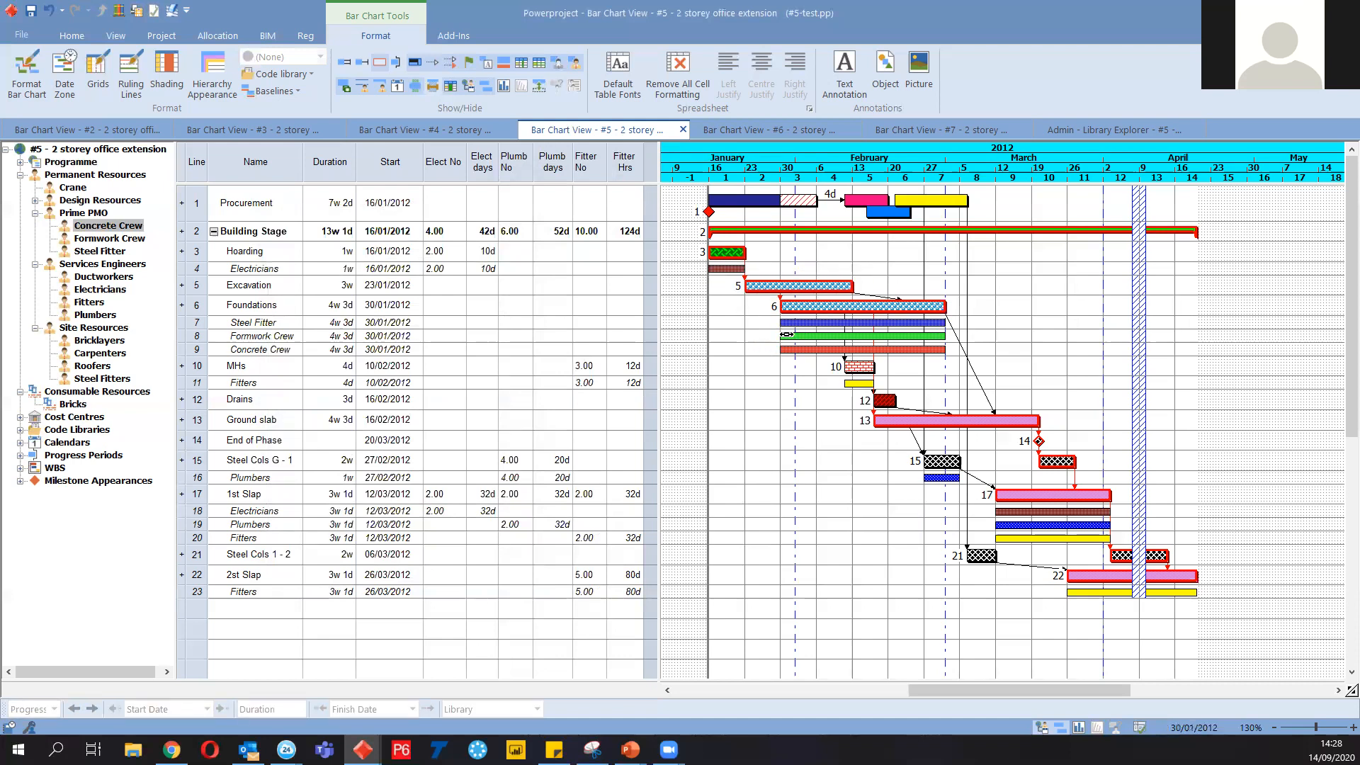
# Shorten the Formwork Crew bar to 3w 3d and make the Steel Fitter bar start 02/02/2012 with a 3w 1d duration
pyautogui.click(785, 337)
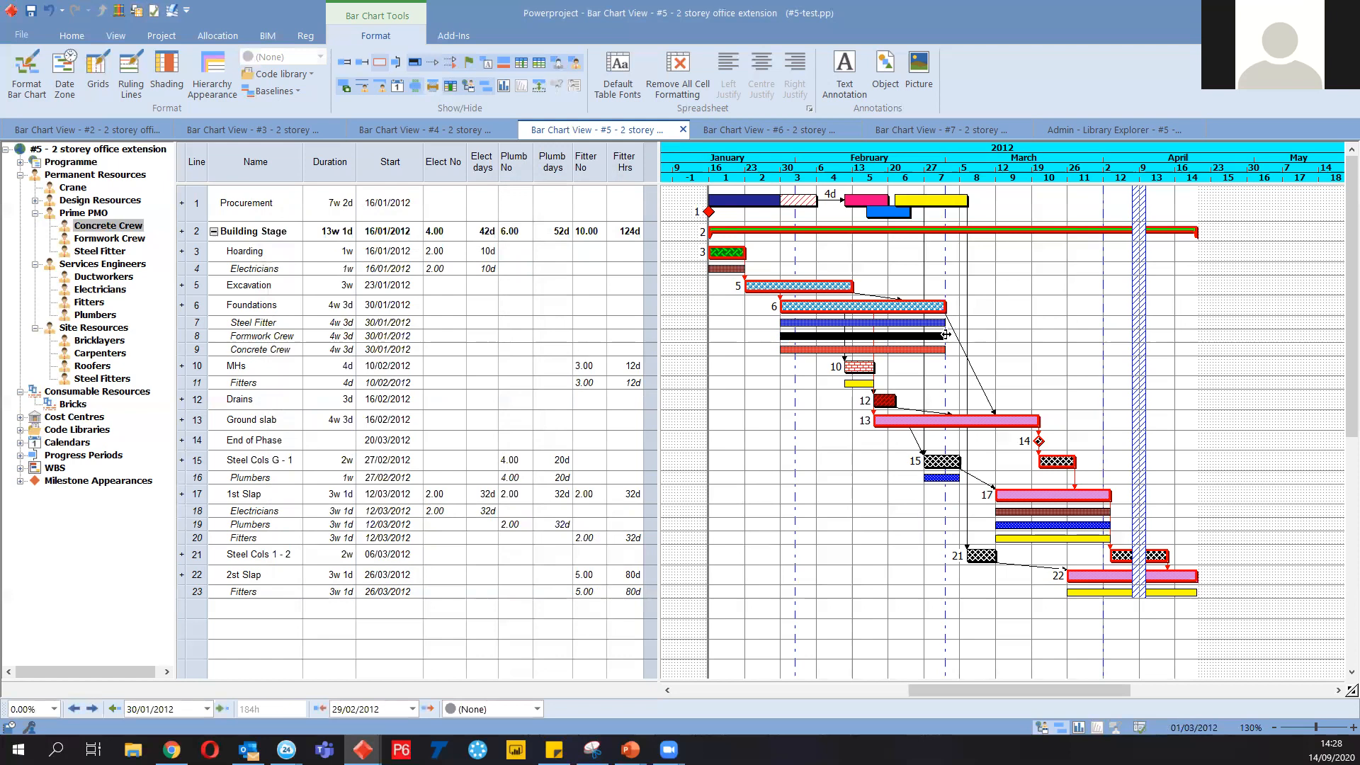
pyautogui.moveTo(942, 337); pyautogui.dragTo(911, 343)
pyautogui.click(793, 322)
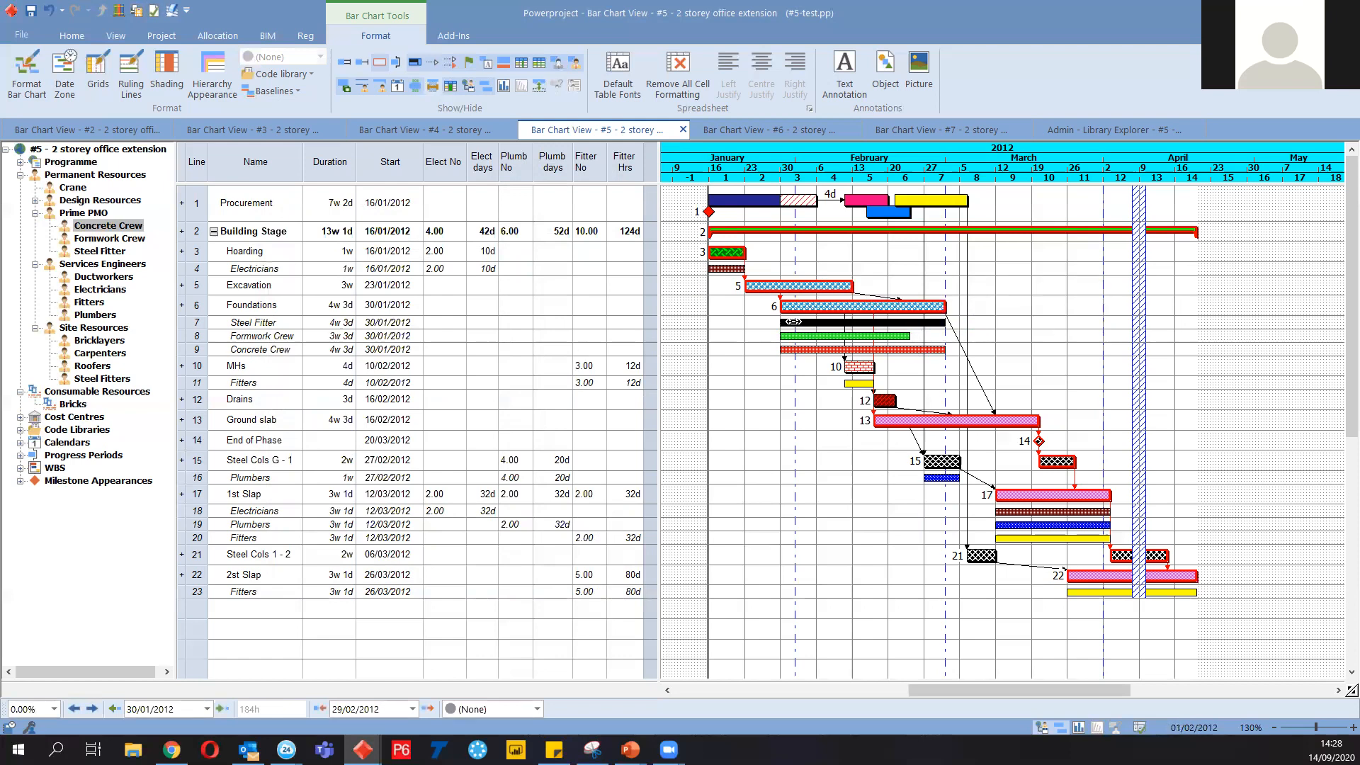
pyautogui.moveTo(783, 324); pyautogui.dragTo(807, 326)
pyautogui.moveTo(943, 323); pyautogui.dragTo(918, 332)
# Delay the start of the Concrete Crew bar under Foundations to 24/02/2012, leaving a 4d duration
pyautogui.click(806, 349)
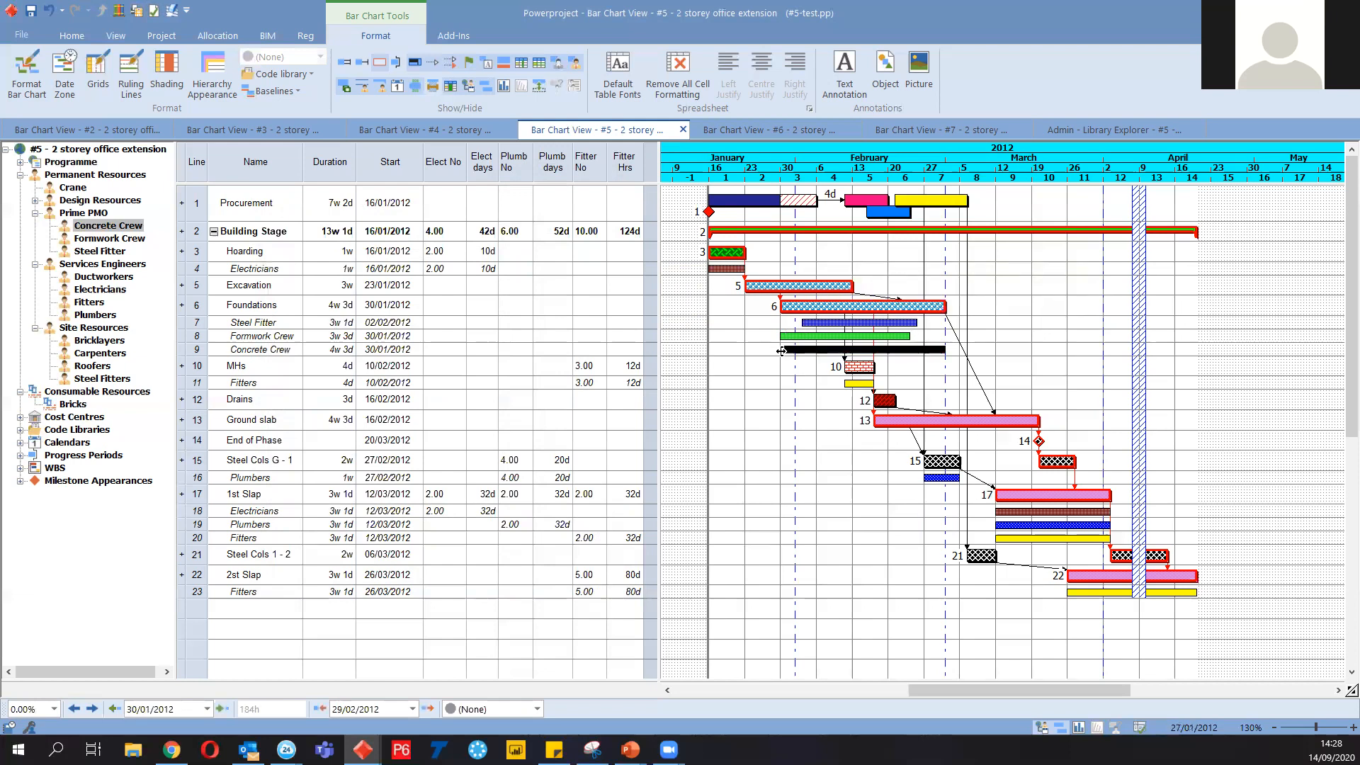
pyautogui.moveTo(782, 350); pyautogui.dragTo(919, 353)
pyautogui.click(908, 359)
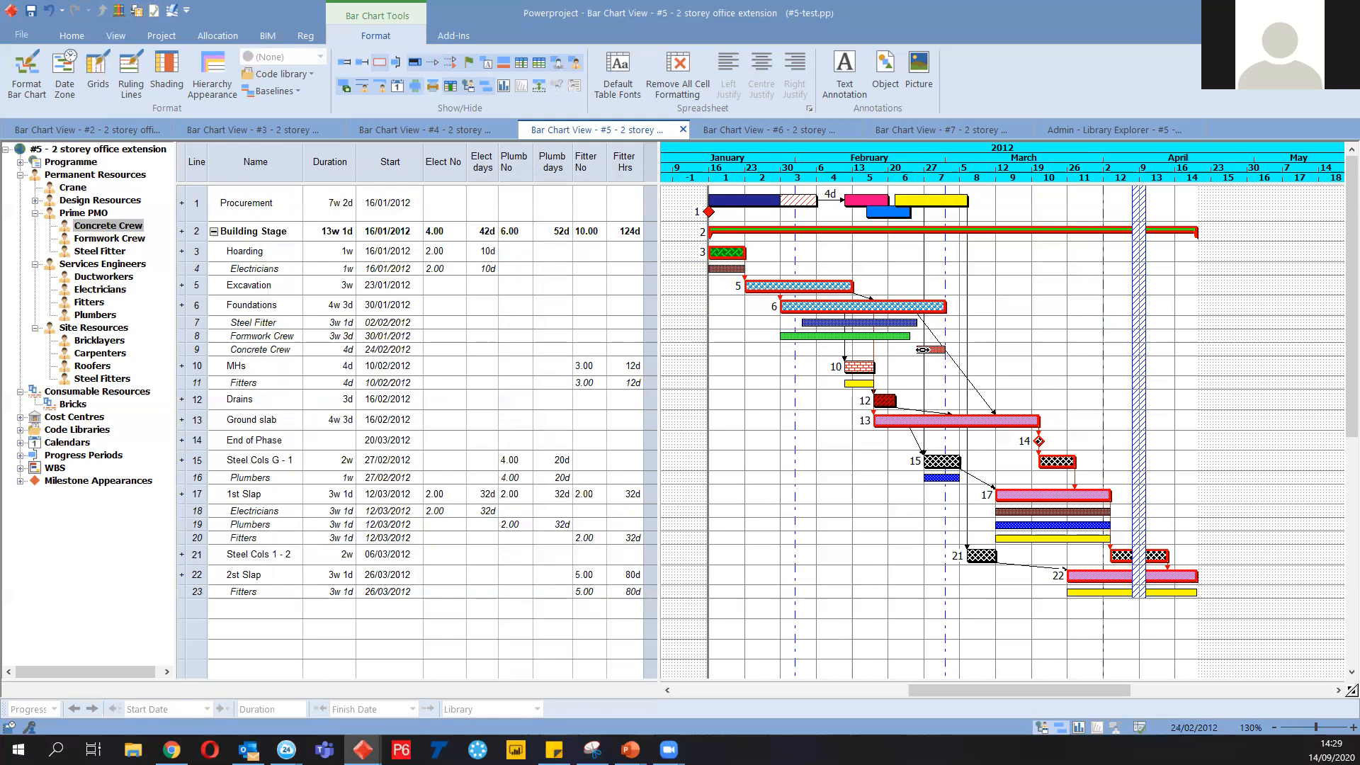
# Adjust the Foundations allocations: Concrete Crew from 28/02/2012 for 2d, Formwork Crew 3w 4d long and Steel Fitter 3w 2d long
pyautogui.click(340, 350)
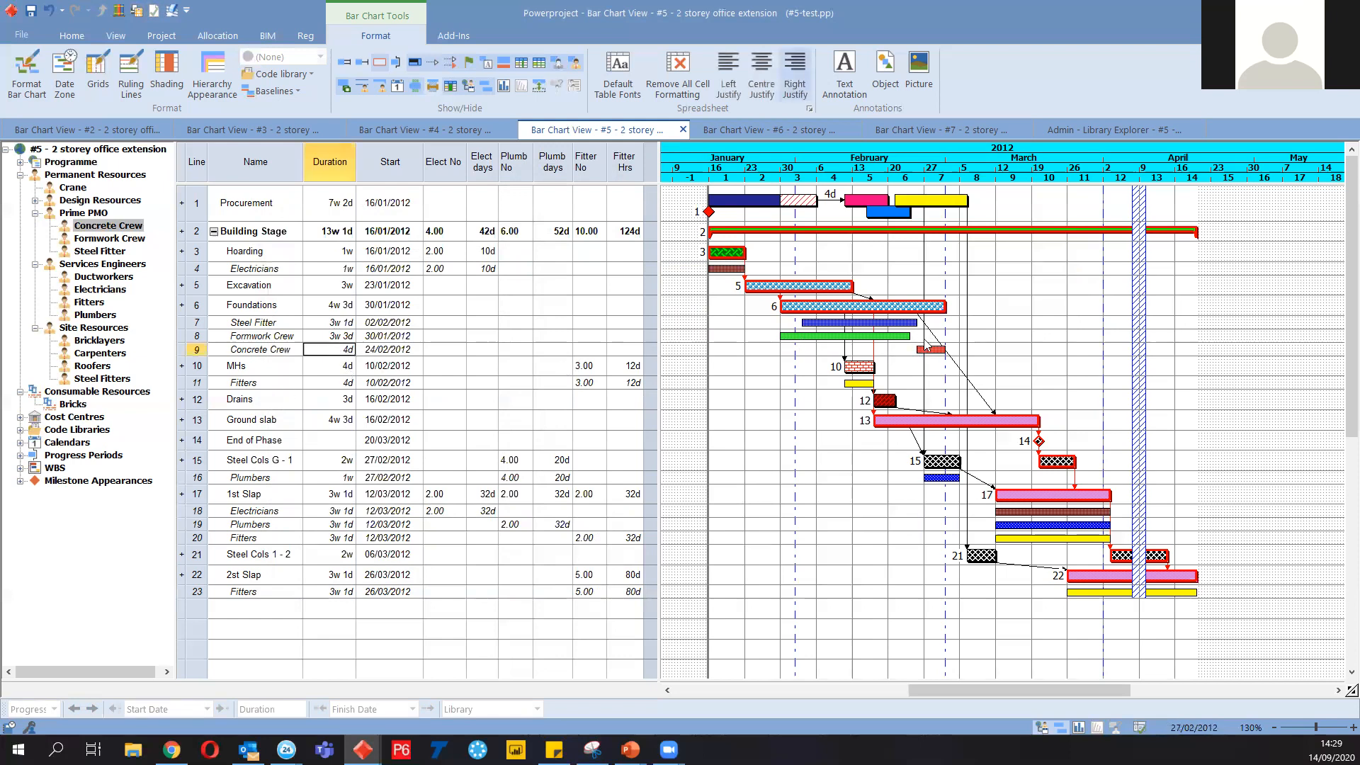
pyautogui.moveTo(926, 355); pyautogui.dragTo(925, 323)
pyautogui.click(805, 312)
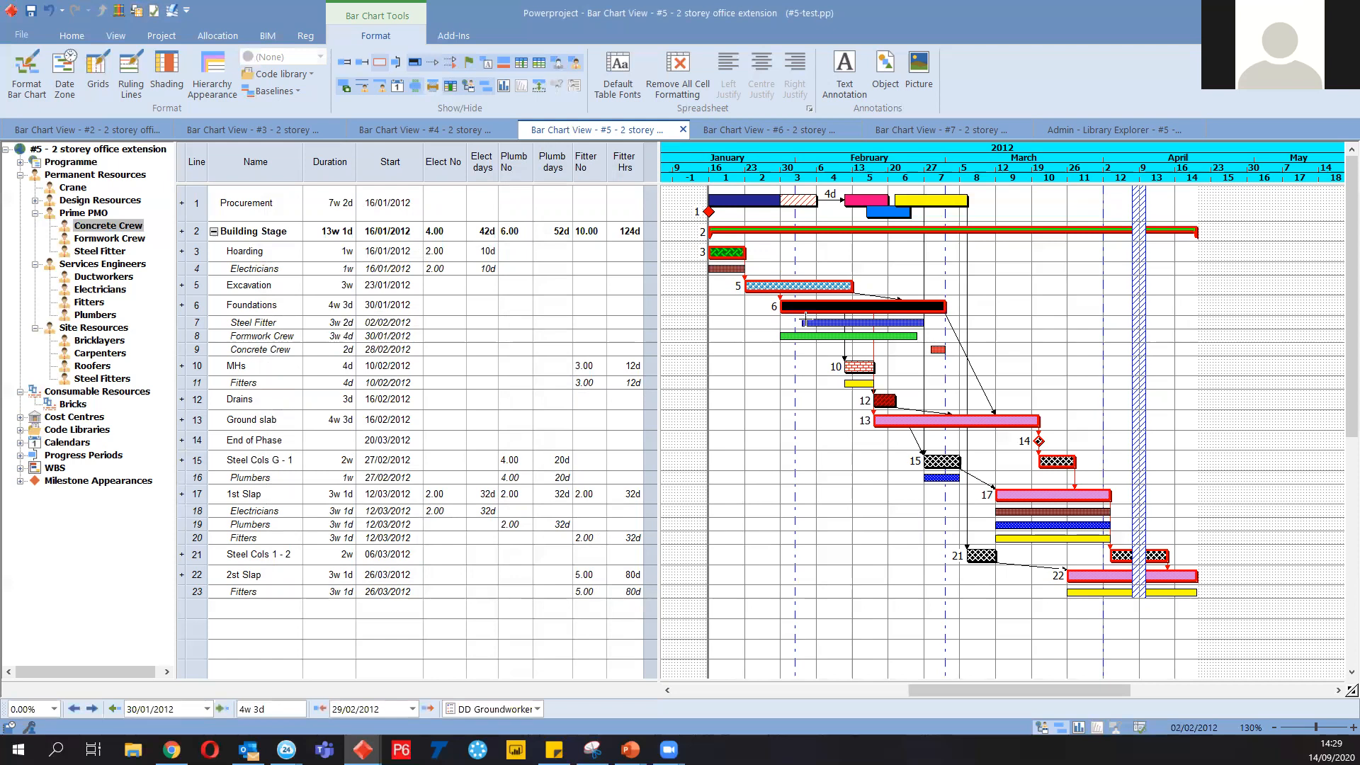
pyautogui.click(756, 381)
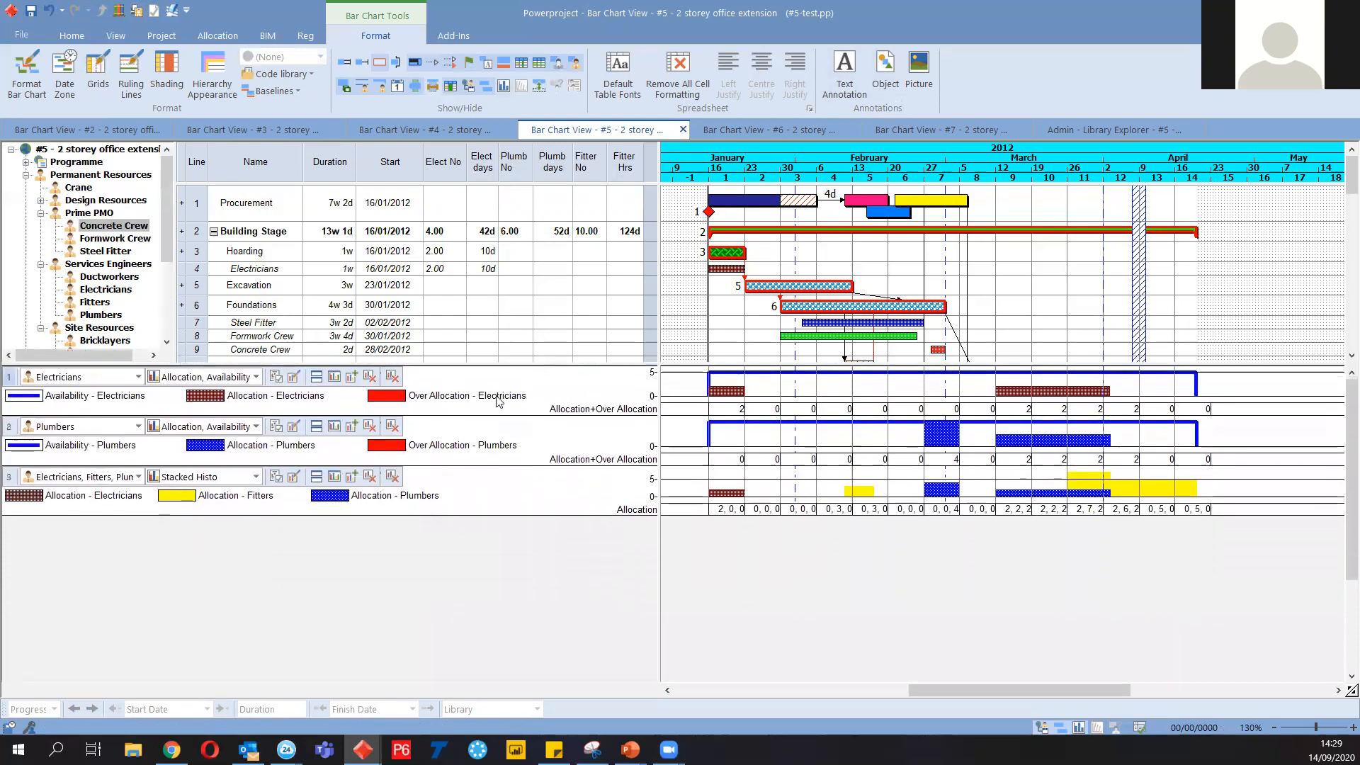
# Enlarge the histogram rows and make the first histogram show only Formwork Crew instead of Electricians
pyautogui.moveTo(505, 415); pyautogui.dragTo(480, 603)
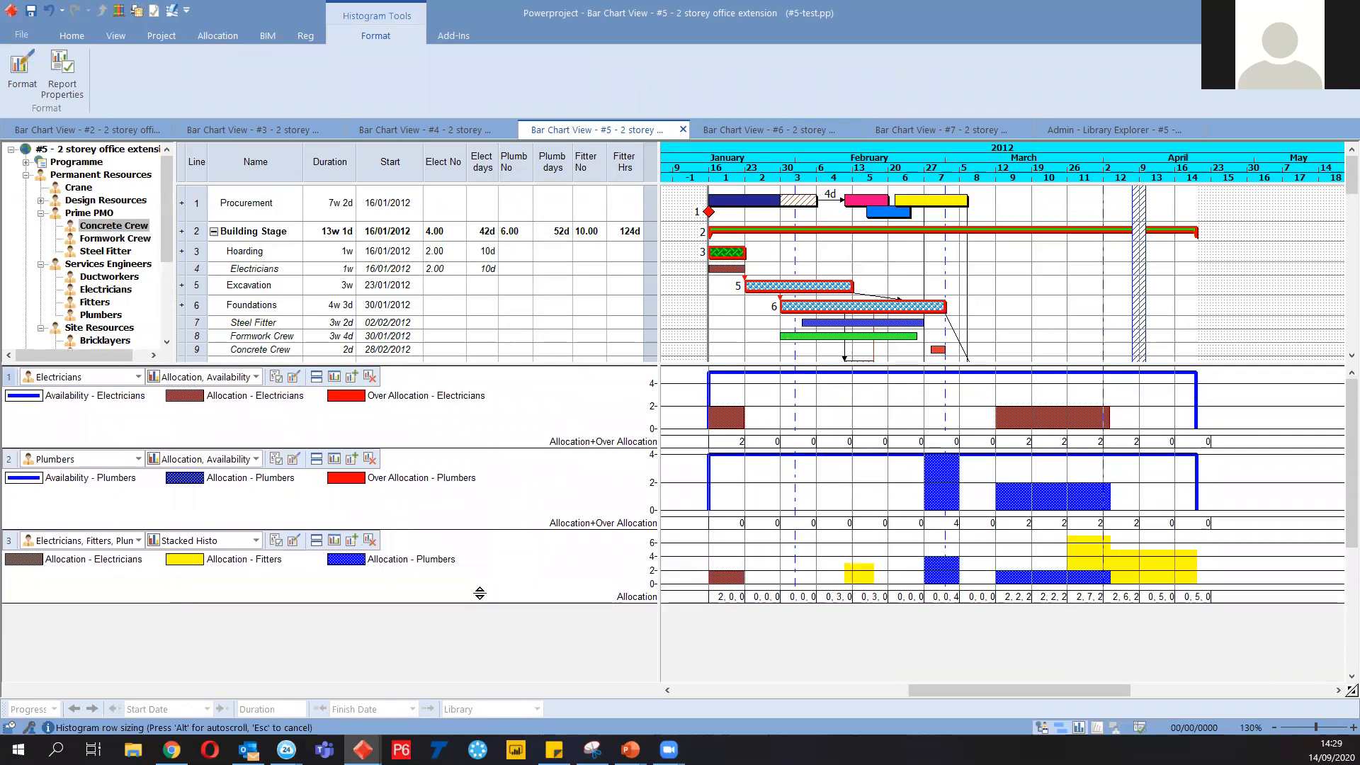
pyautogui.click(138, 377)
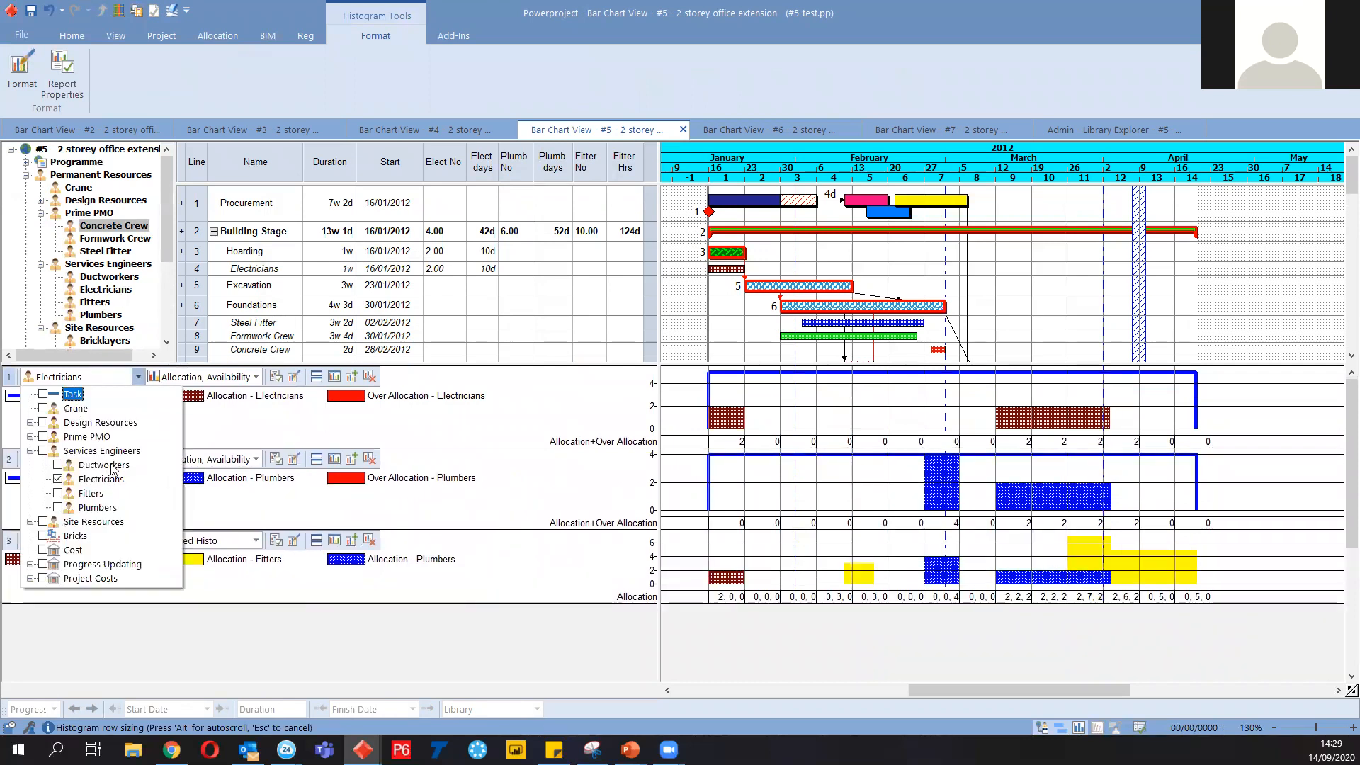
pyautogui.click(29, 436)
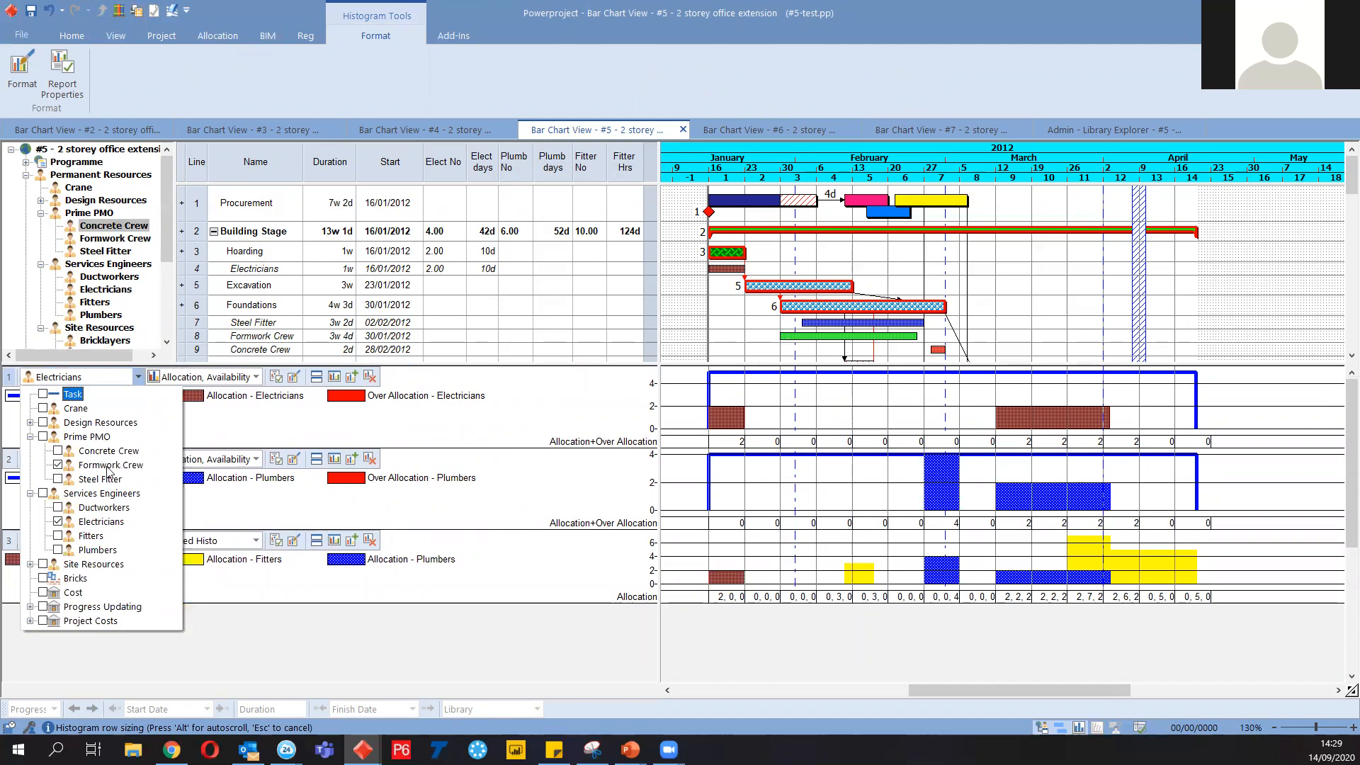
pyautogui.click(228, 438)
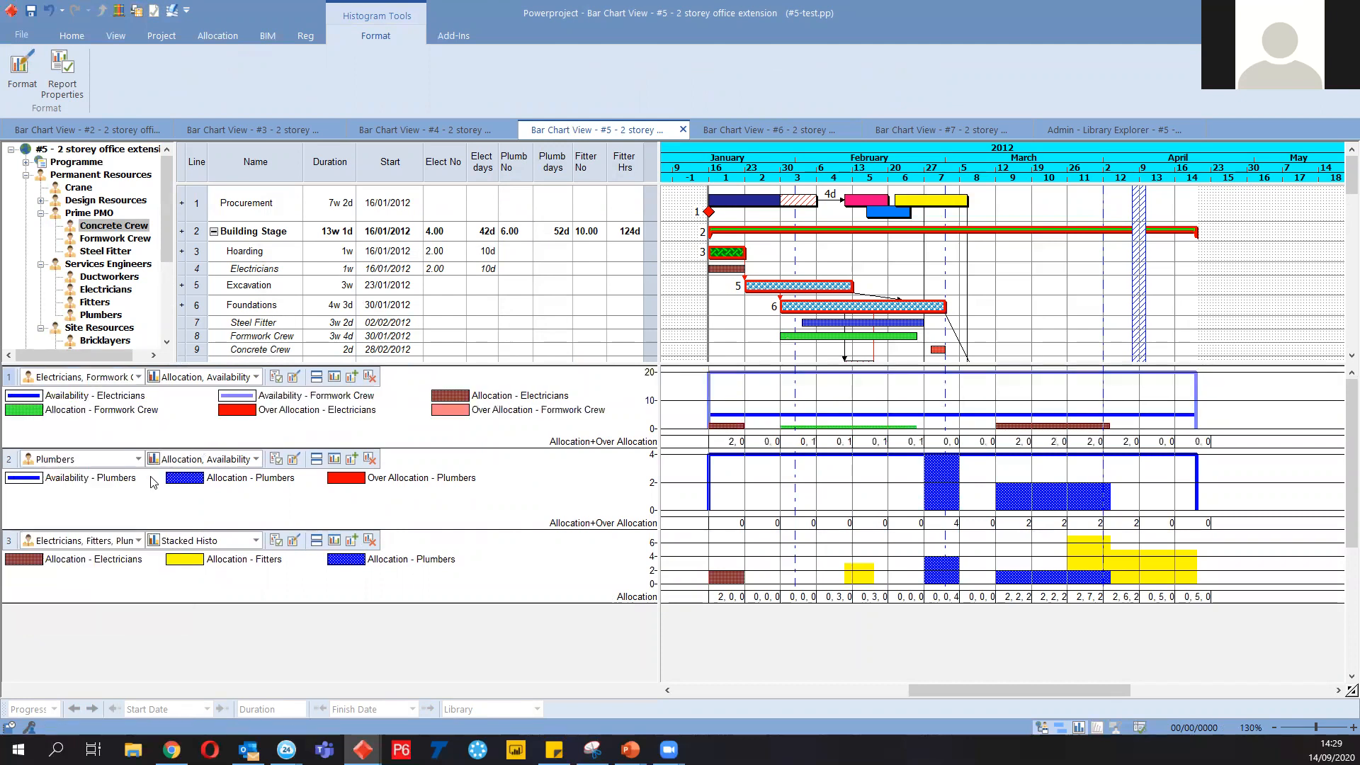
pyautogui.click(138, 377)
pyautogui.click(58, 522)
pyautogui.click(204, 538)
# Make the second histogram show Steel Fitter instead of Plumbers
pyautogui.click(138, 459)
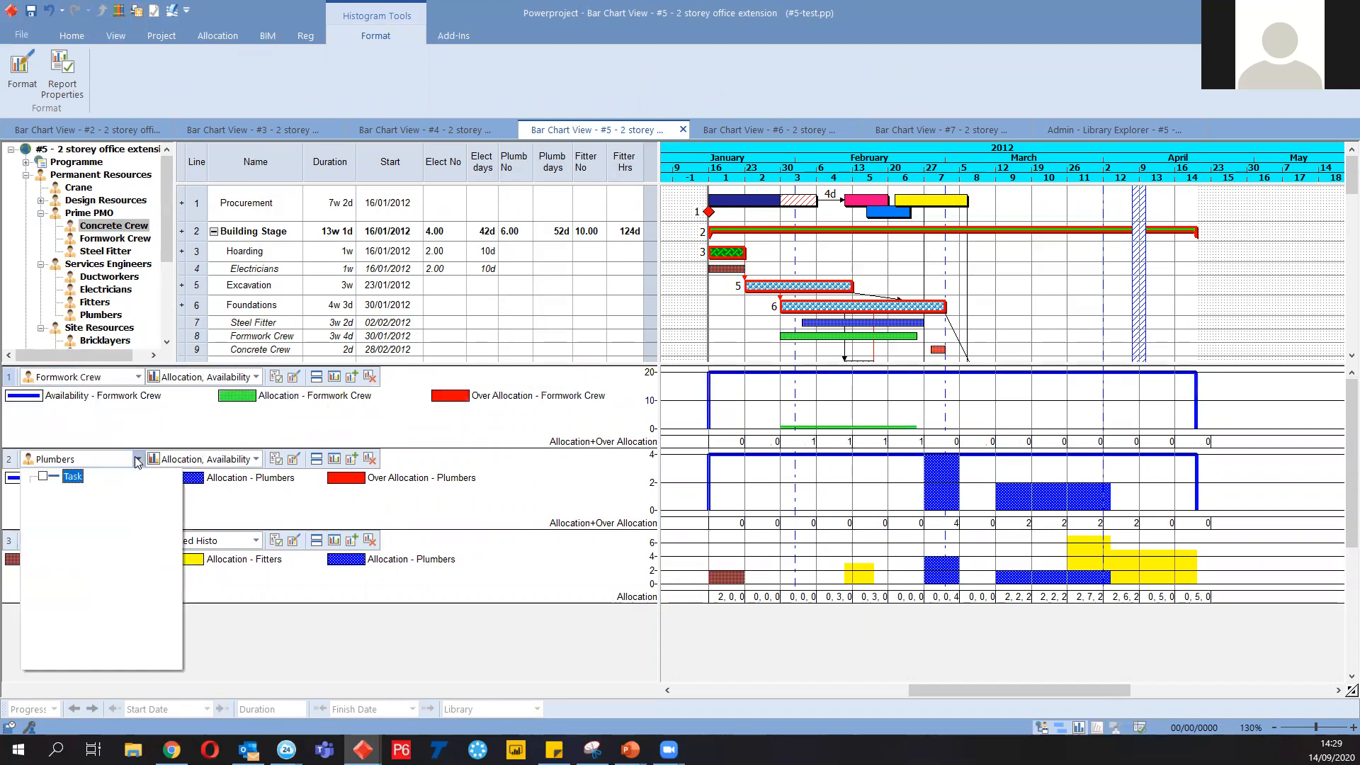
pyautogui.click(58, 589)
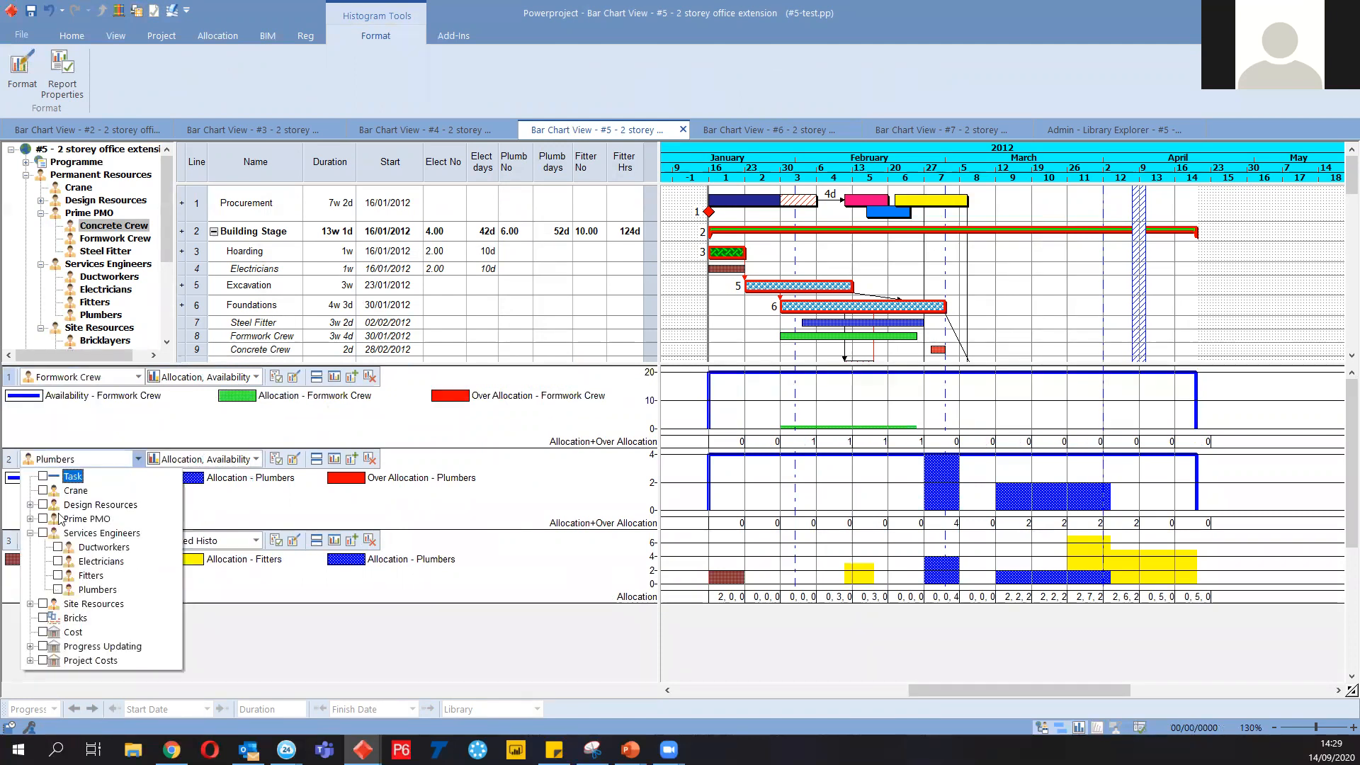
pyautogui.click(29, 518)
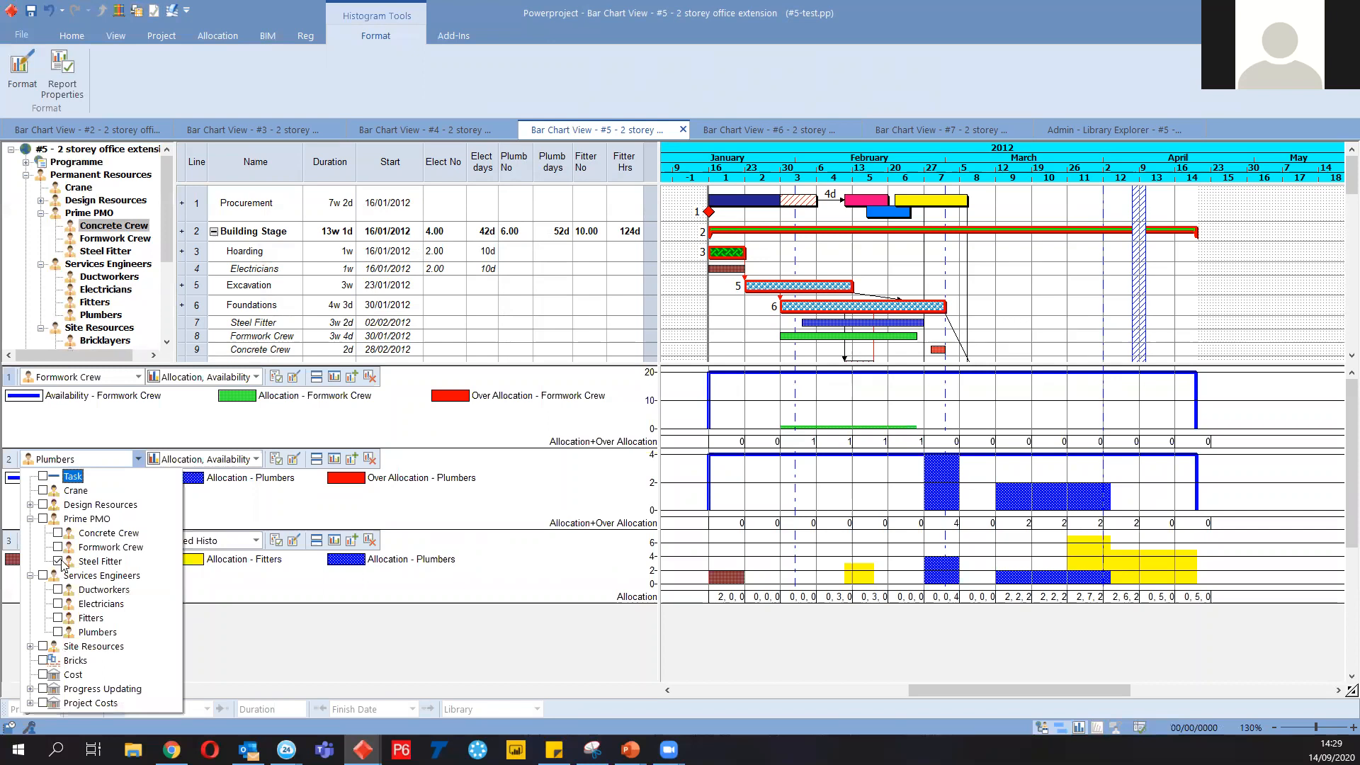
pyautogui.click(382, 668)
# Remove the third, stacked histogram and increase the height of the Steel Fitter histogram
pyautogui.click(369, 540)
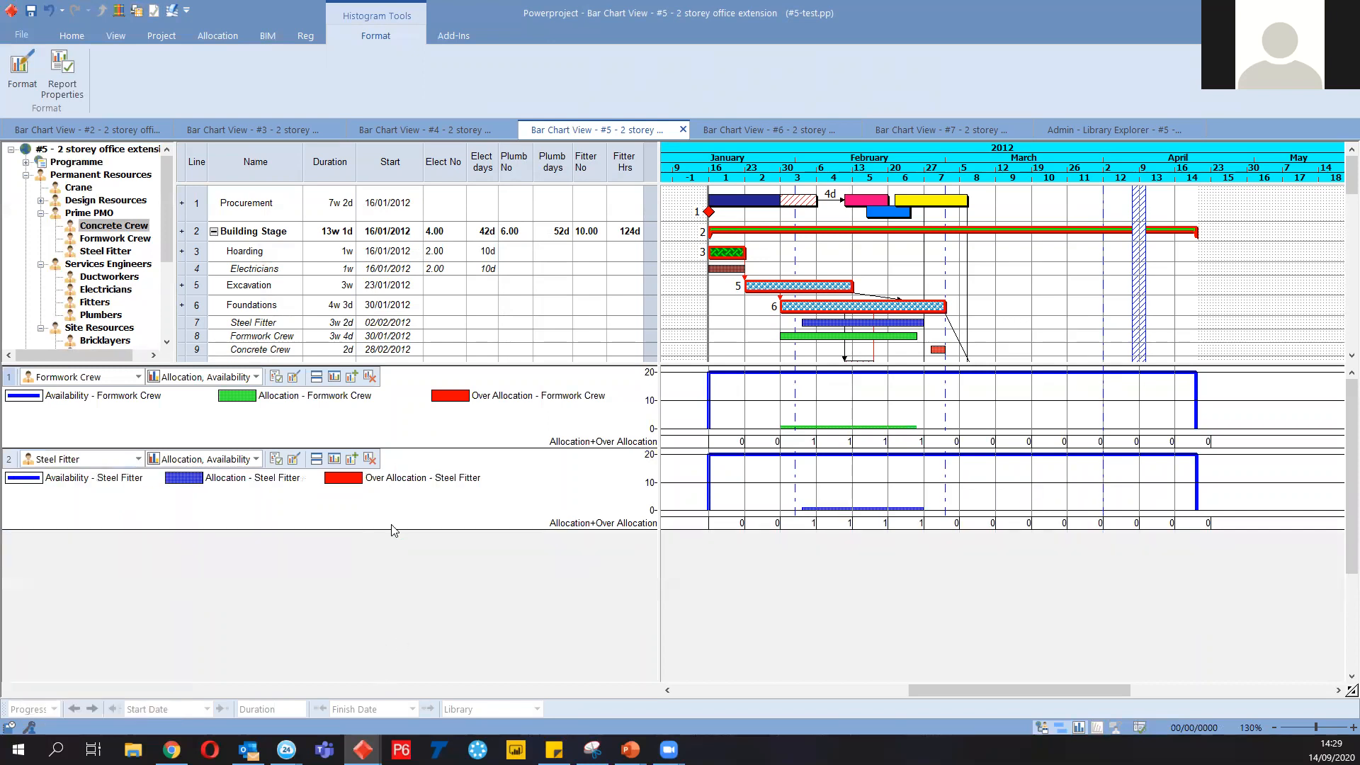
pyautogui.moveTo(419, 532); pyautogui.dragTo(751, 598)
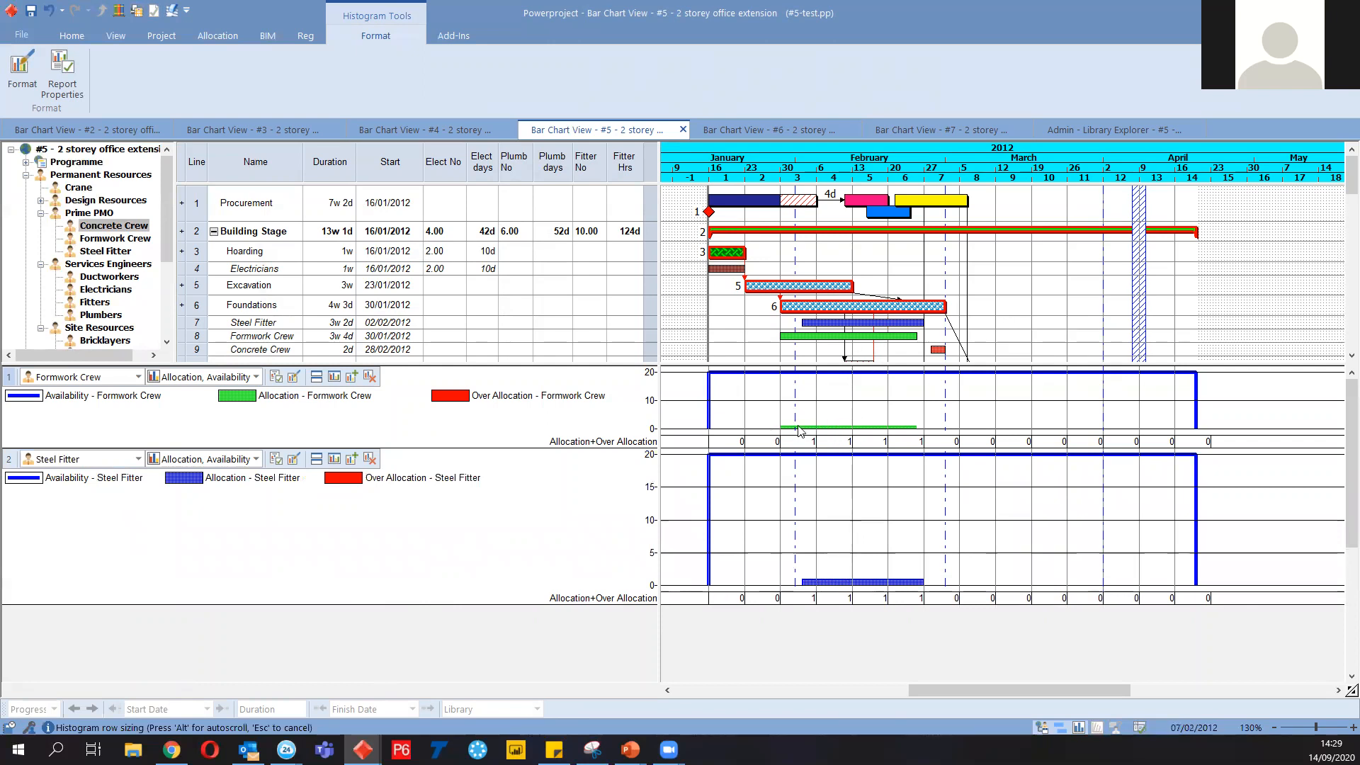
# Change the Steel Fitter allocation on Foundations to the Non Modelled modelling type with an allocation of 20
pyautogui.click(840, 323)
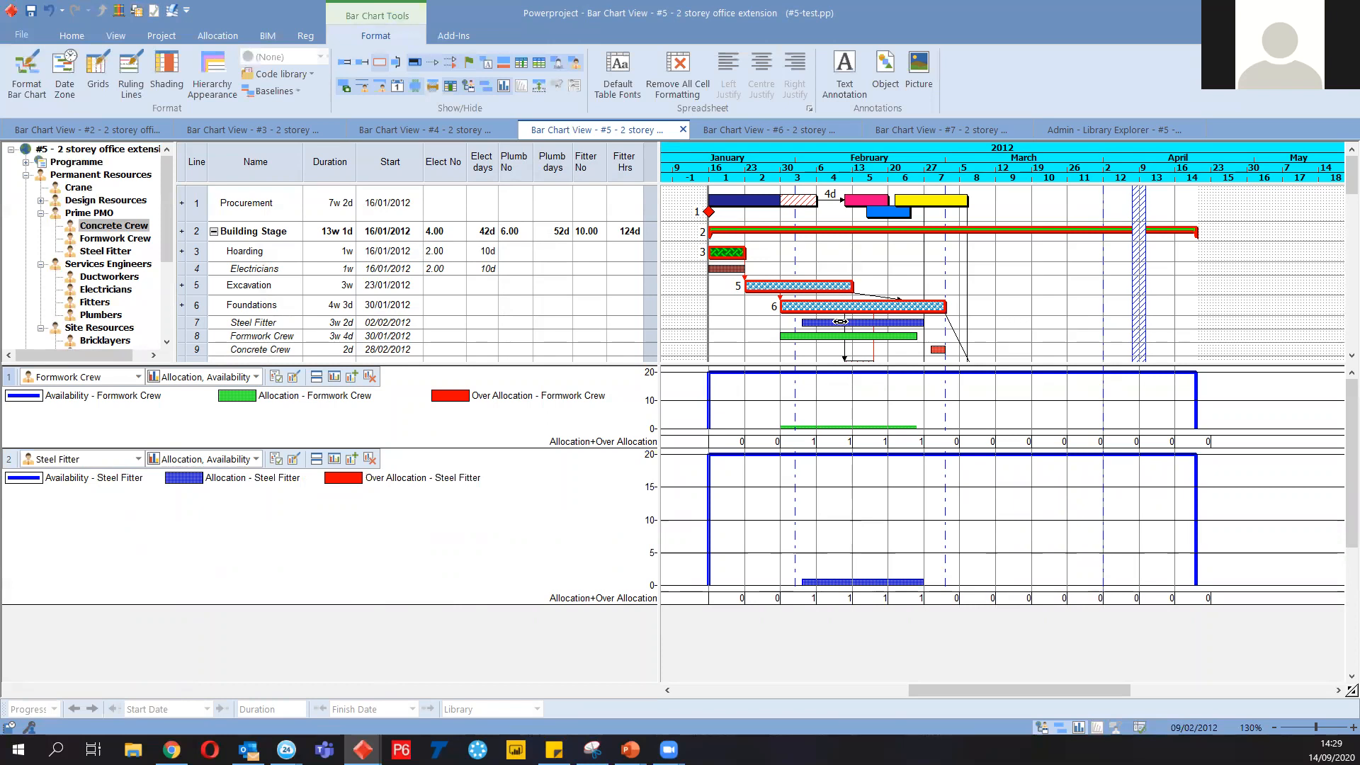
pyautogui.doubleClick(841, 322)
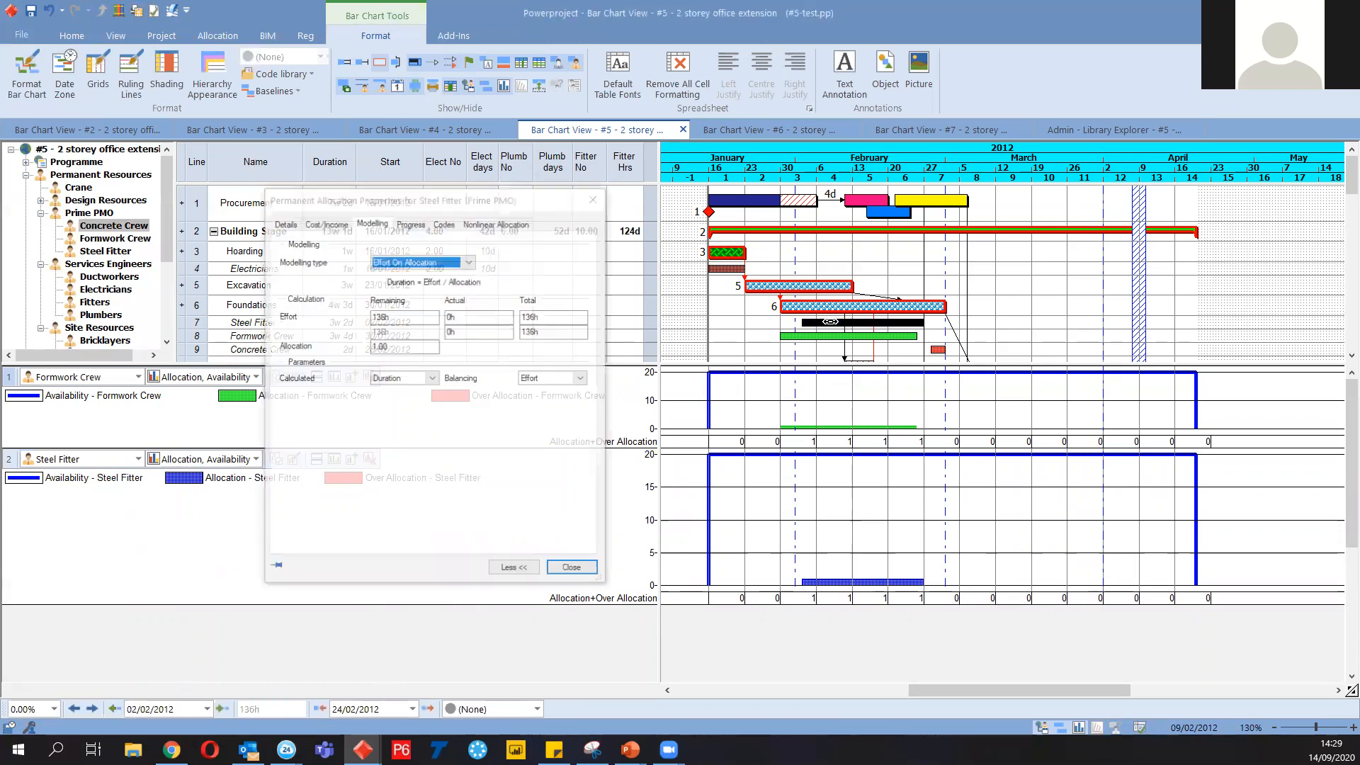
pyautogui.click(415, 262)
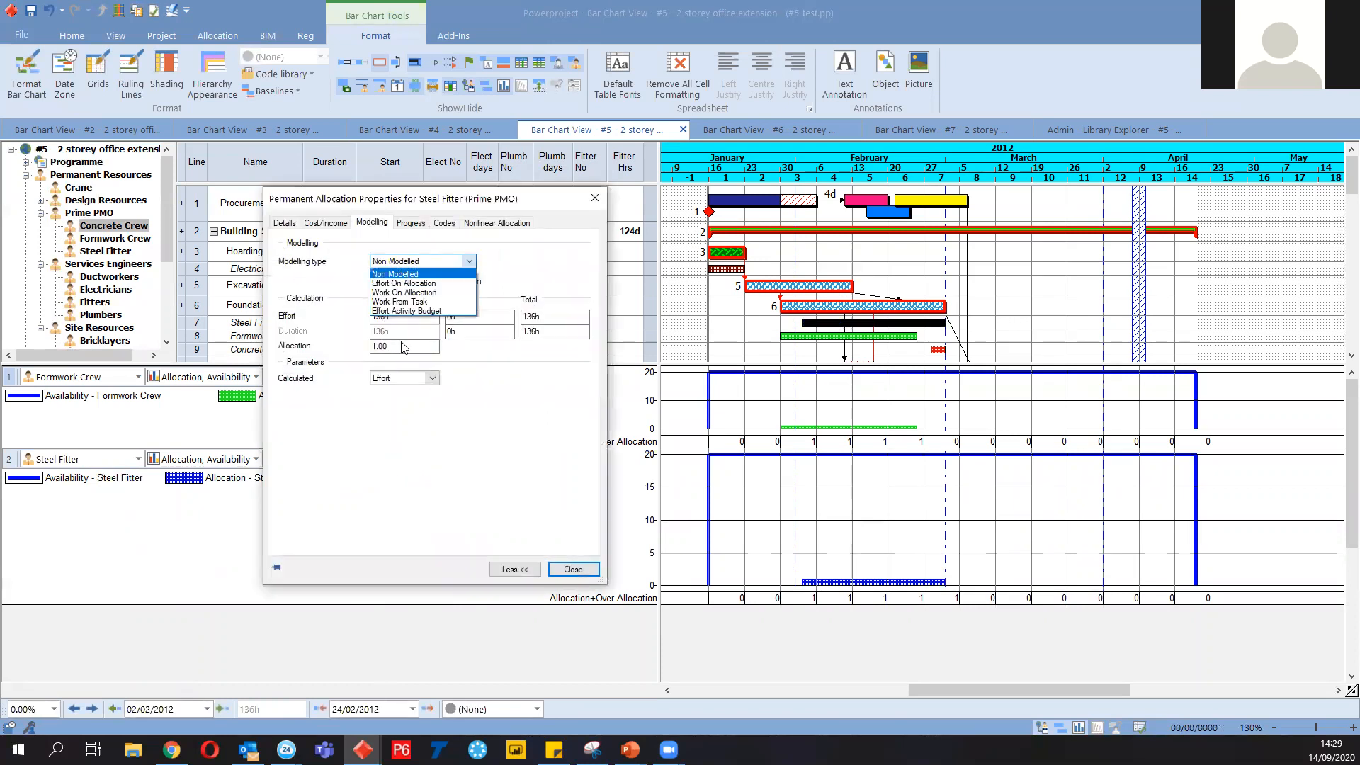
pyautogui.click(405, 275)
pyautogui.doubleClick(395, 347)
pyautogui.write('20')
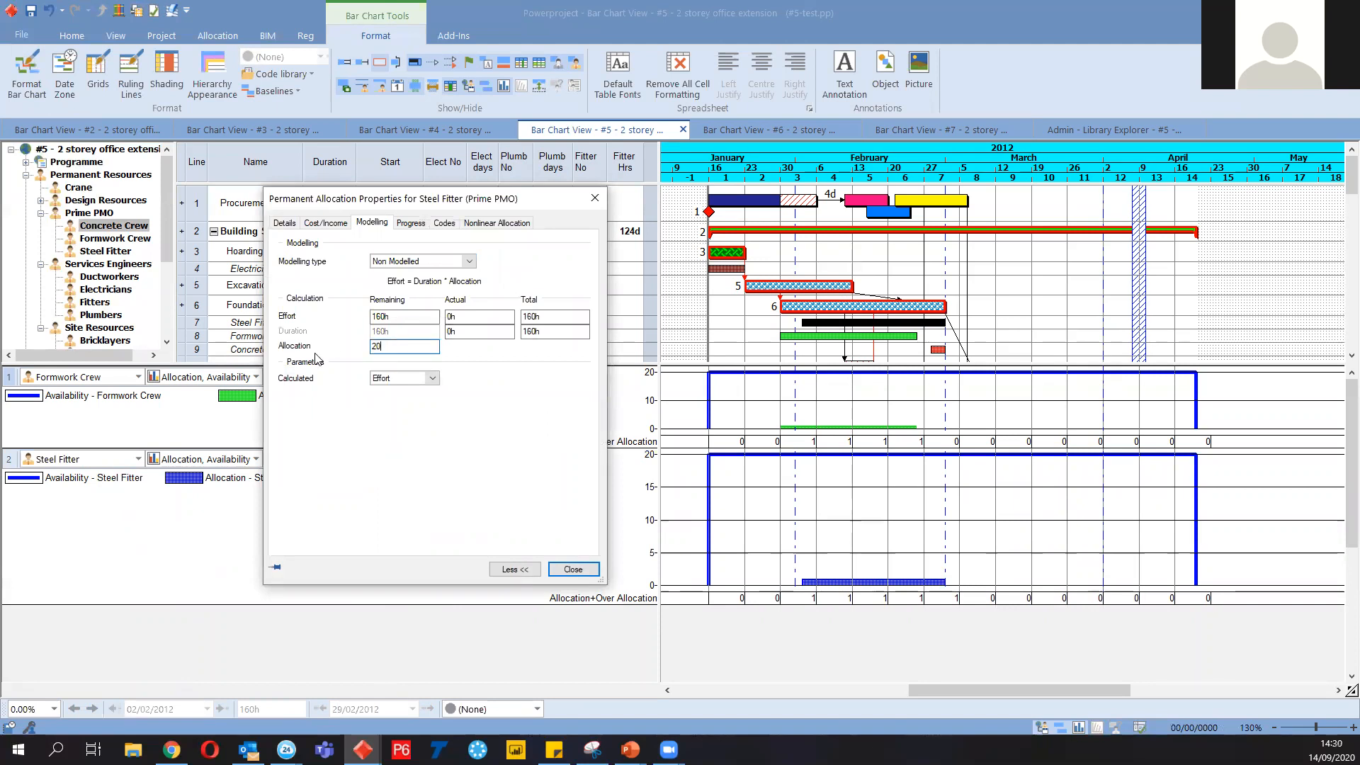
pyautogui.press('Return')
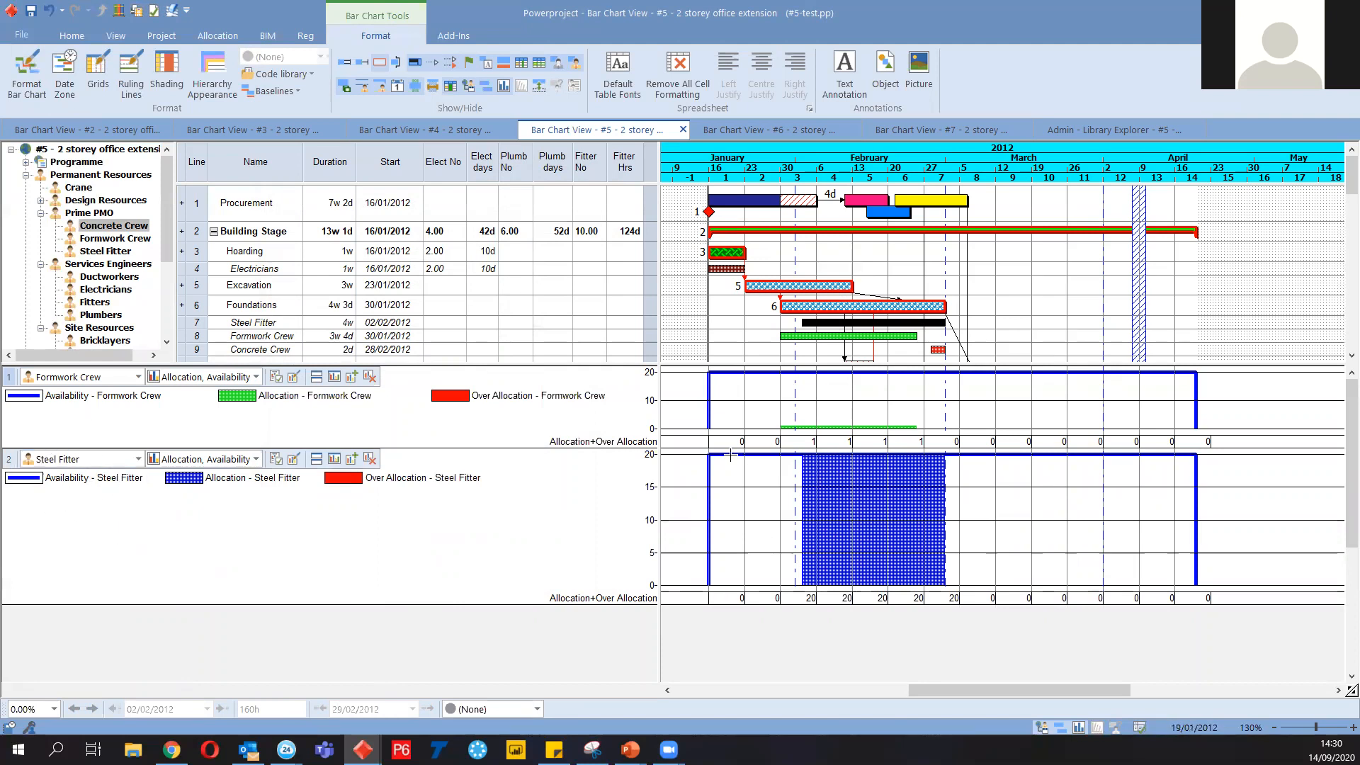
# Increase the height of the Formwork Crew histogram
pyautogui.click(646, 461)
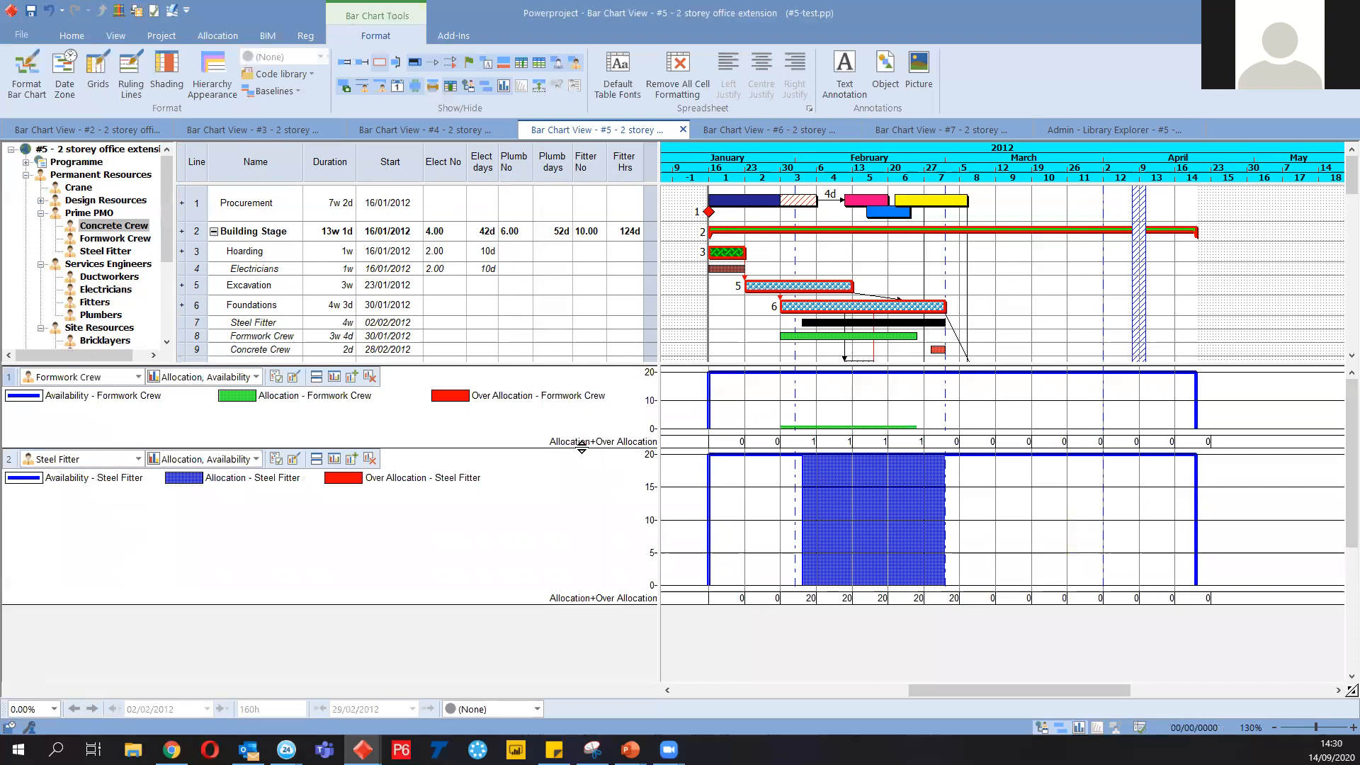
pyautogui.moveTo(581, 448); pyautogui.dragTo(598, 497)
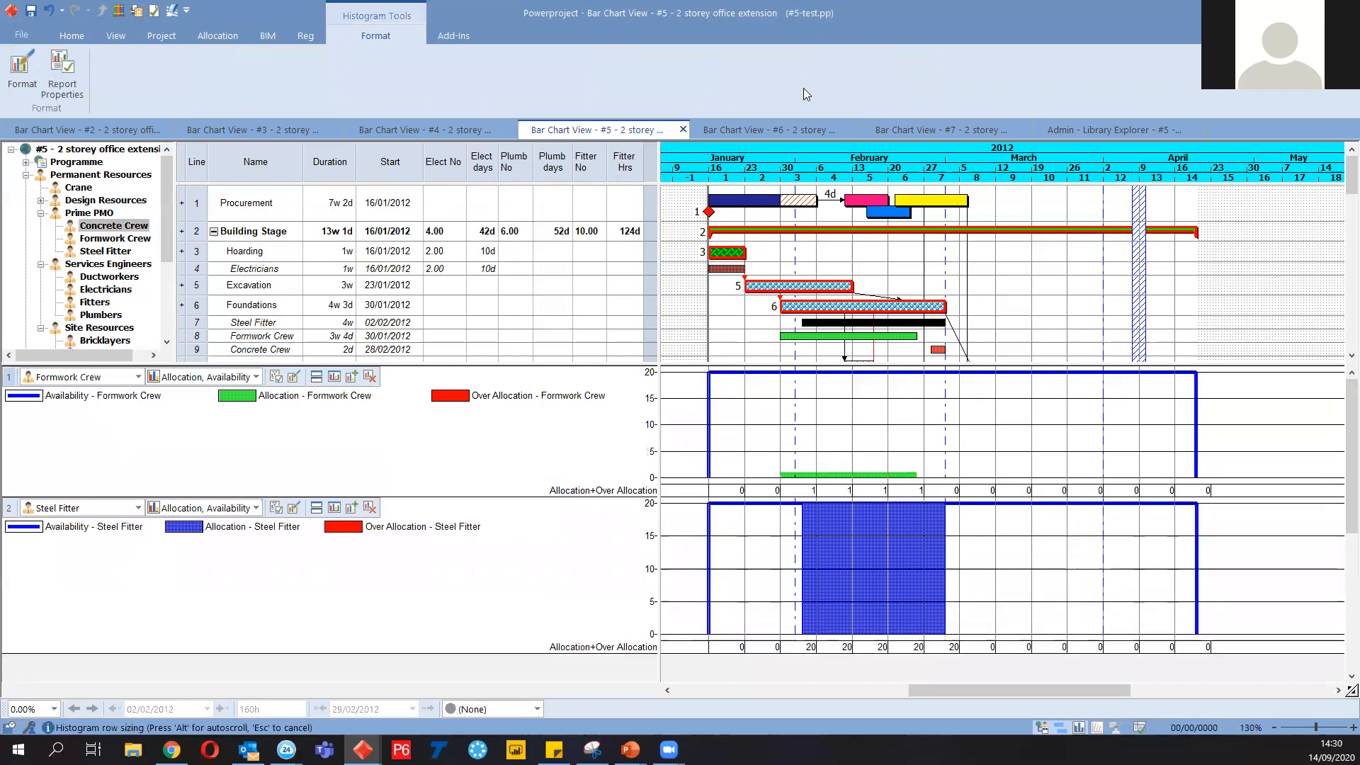
pyautogui.click(1070, 298)
# In the #6 bar chart view, assign the Subcontactor cost centre from Project Costs to the Excavation task
pyautogui.click(792, 134)
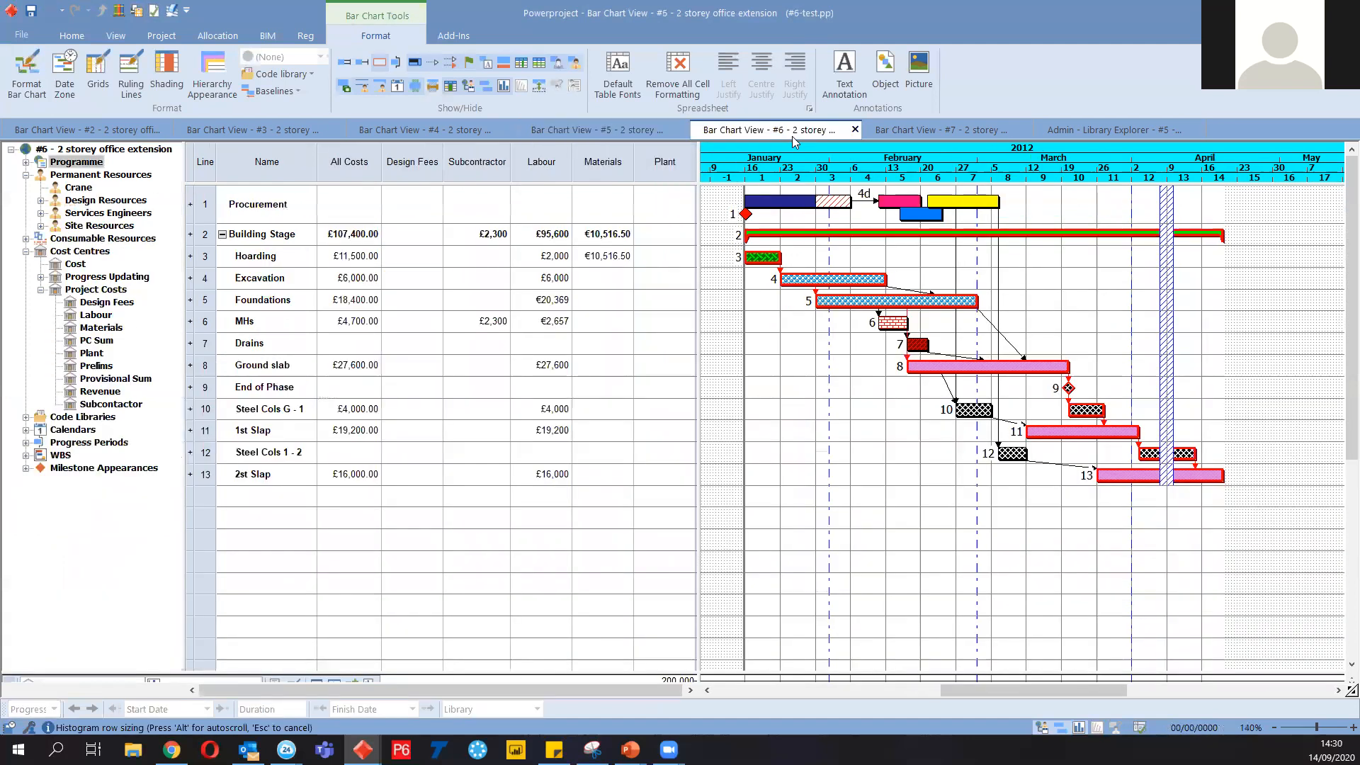
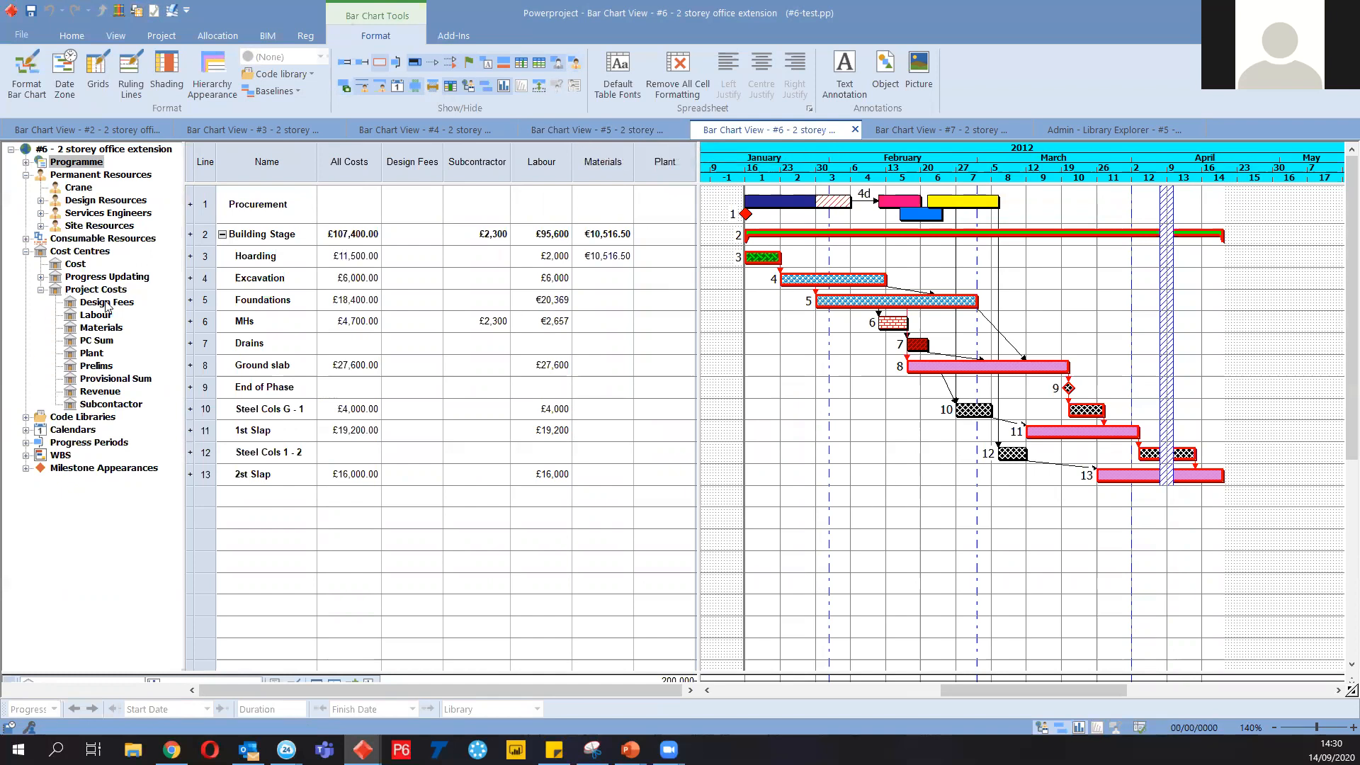
pyautogui.click(272, 284)
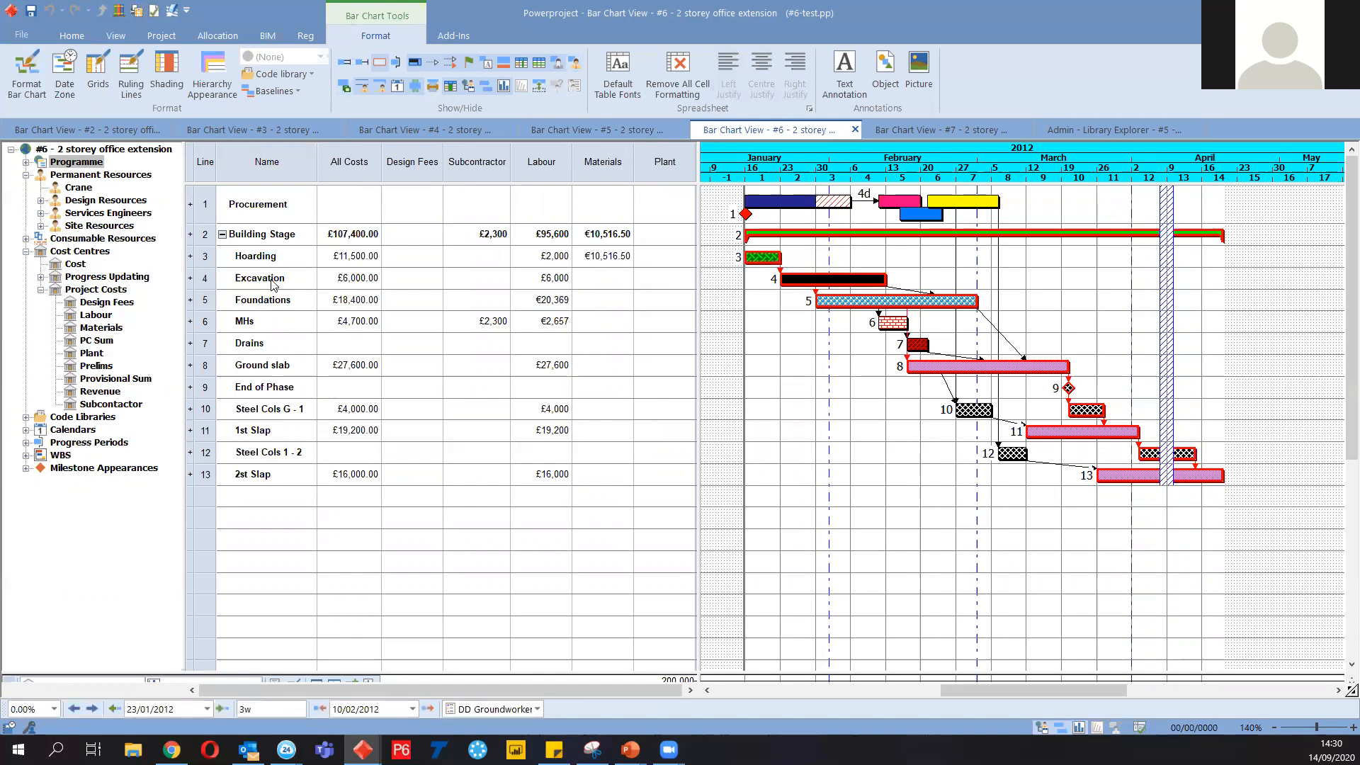
pyautogui.click(106, 405)
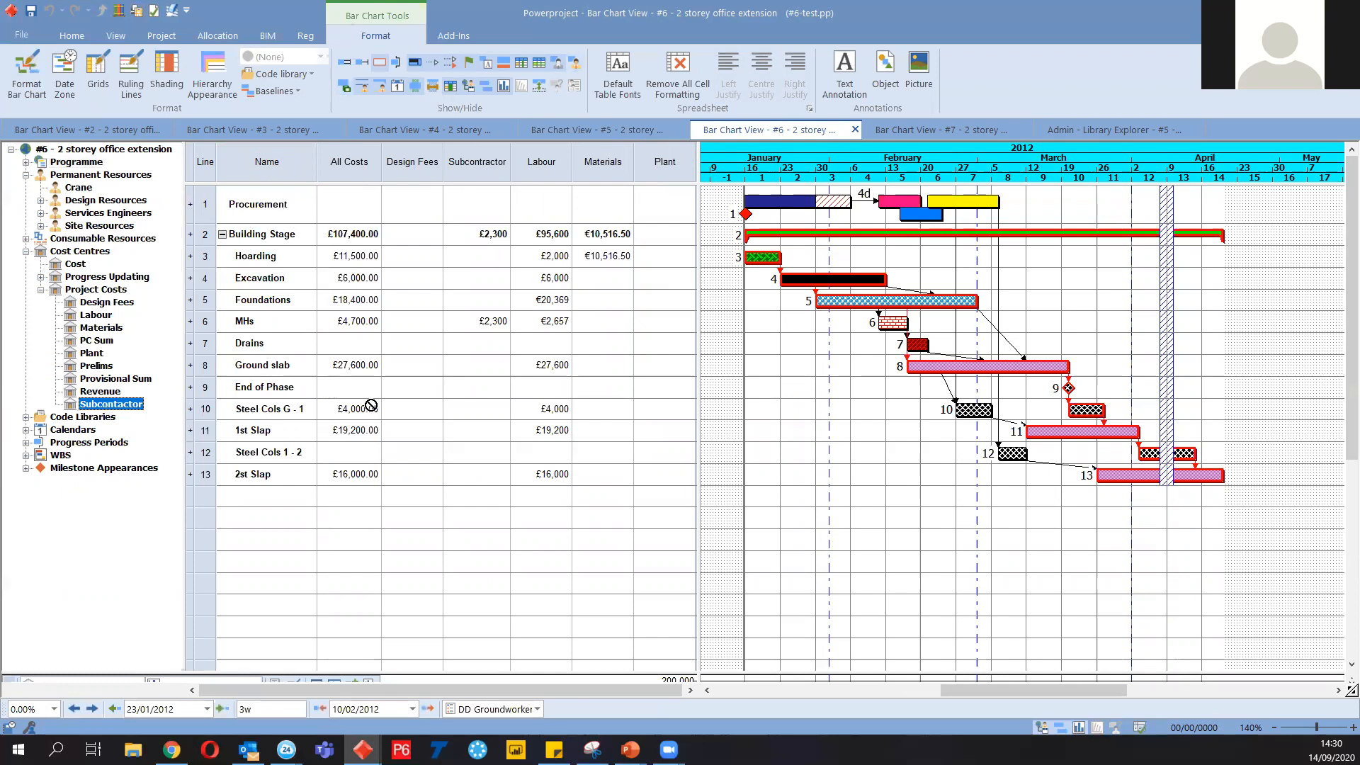
pyautogui.click(822, 280)
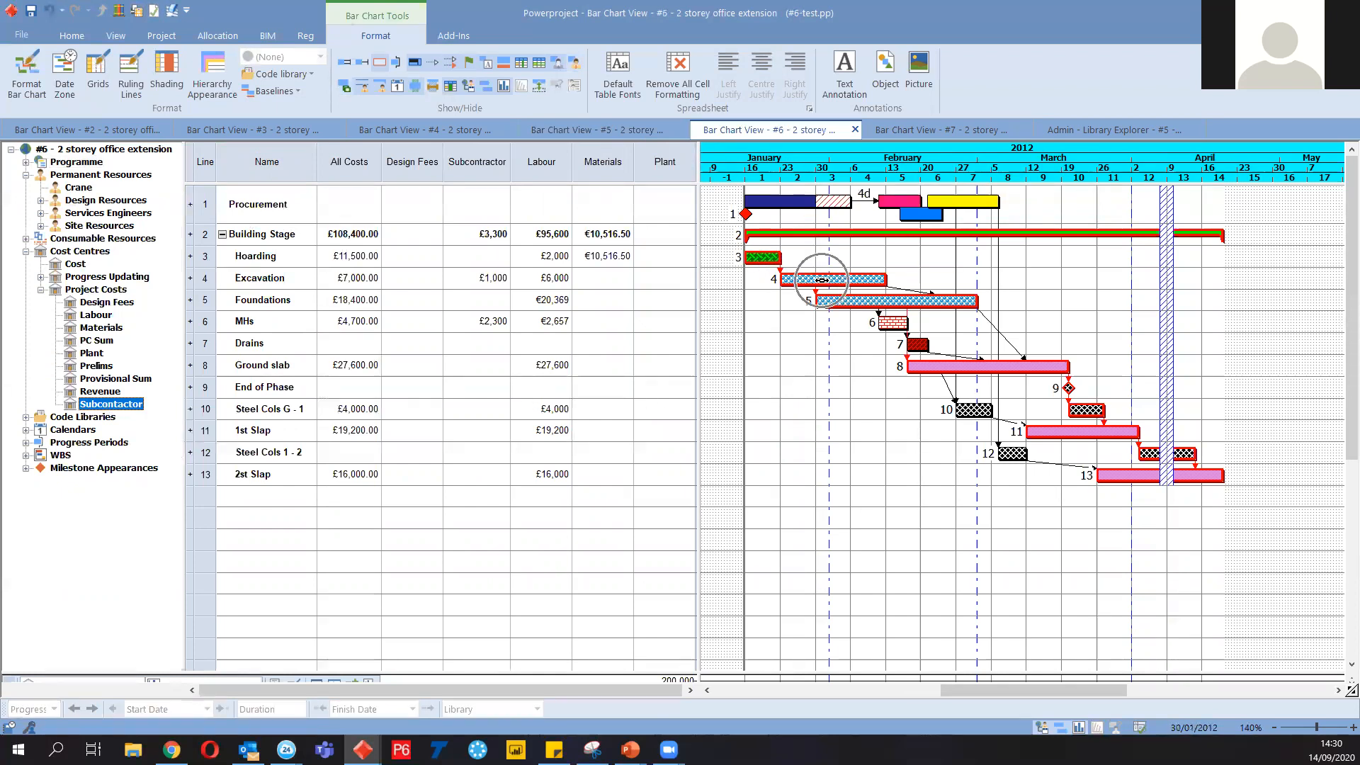
# Display the cost allocations beneath the tasks on the bar chart, keeping the permanent resource allocations hidden
pyautogui.click(573, 68)
pyautogui.click(260, 301)
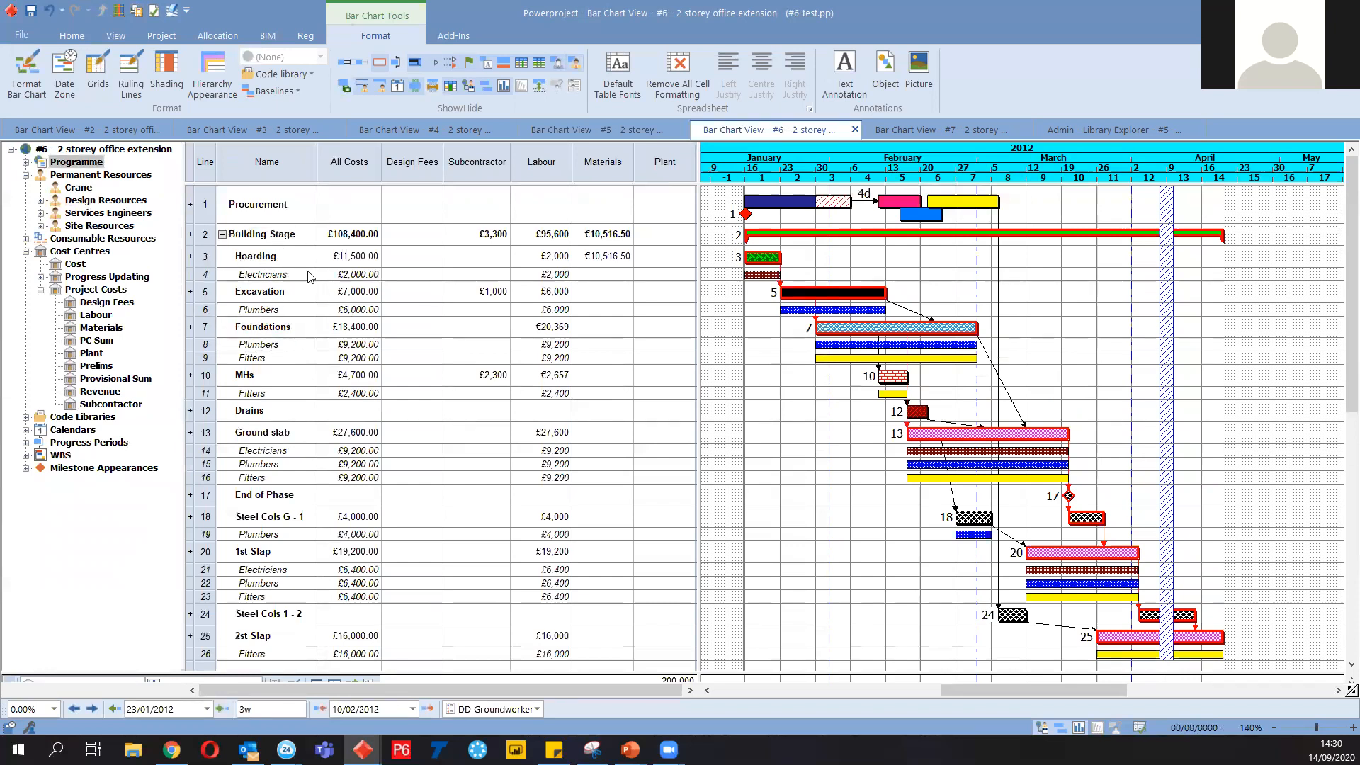
pyautogui.click(346, 90)
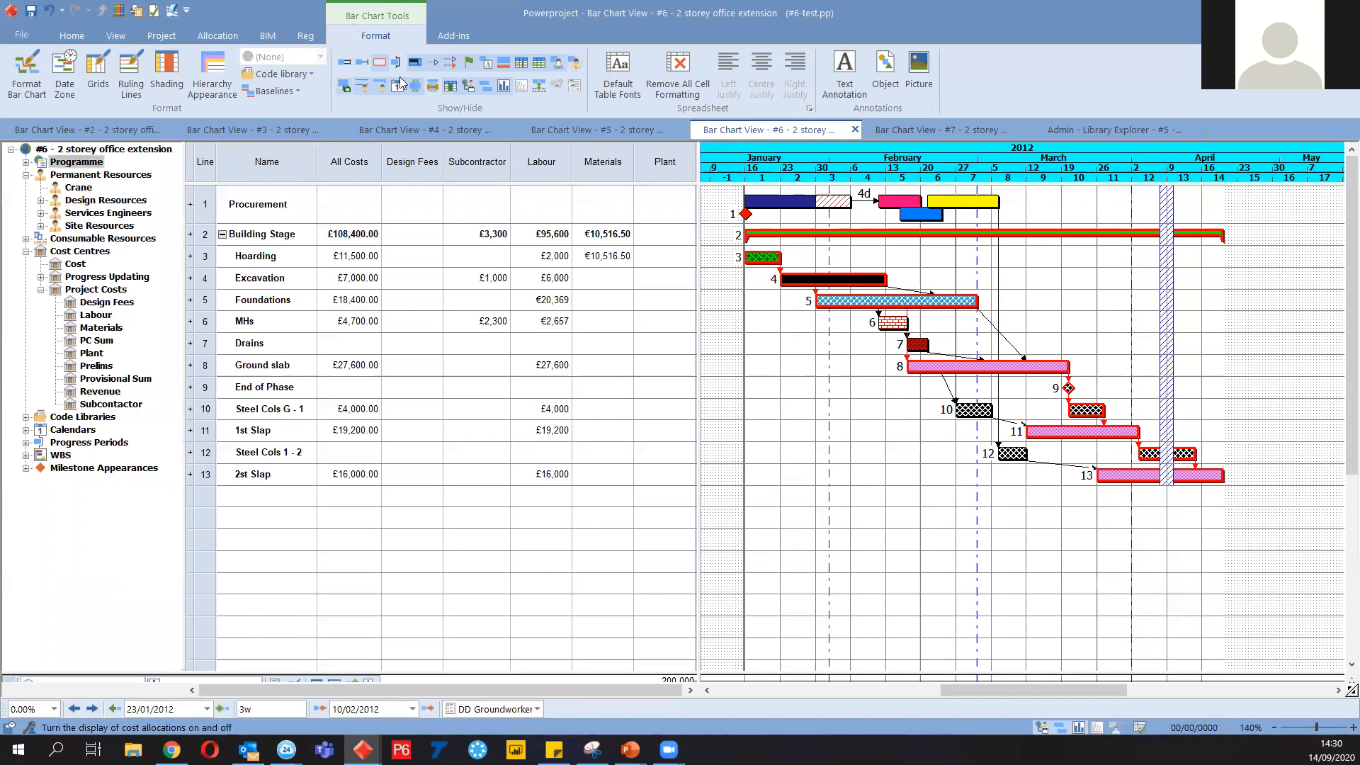
pyautogui.click(345, 92)
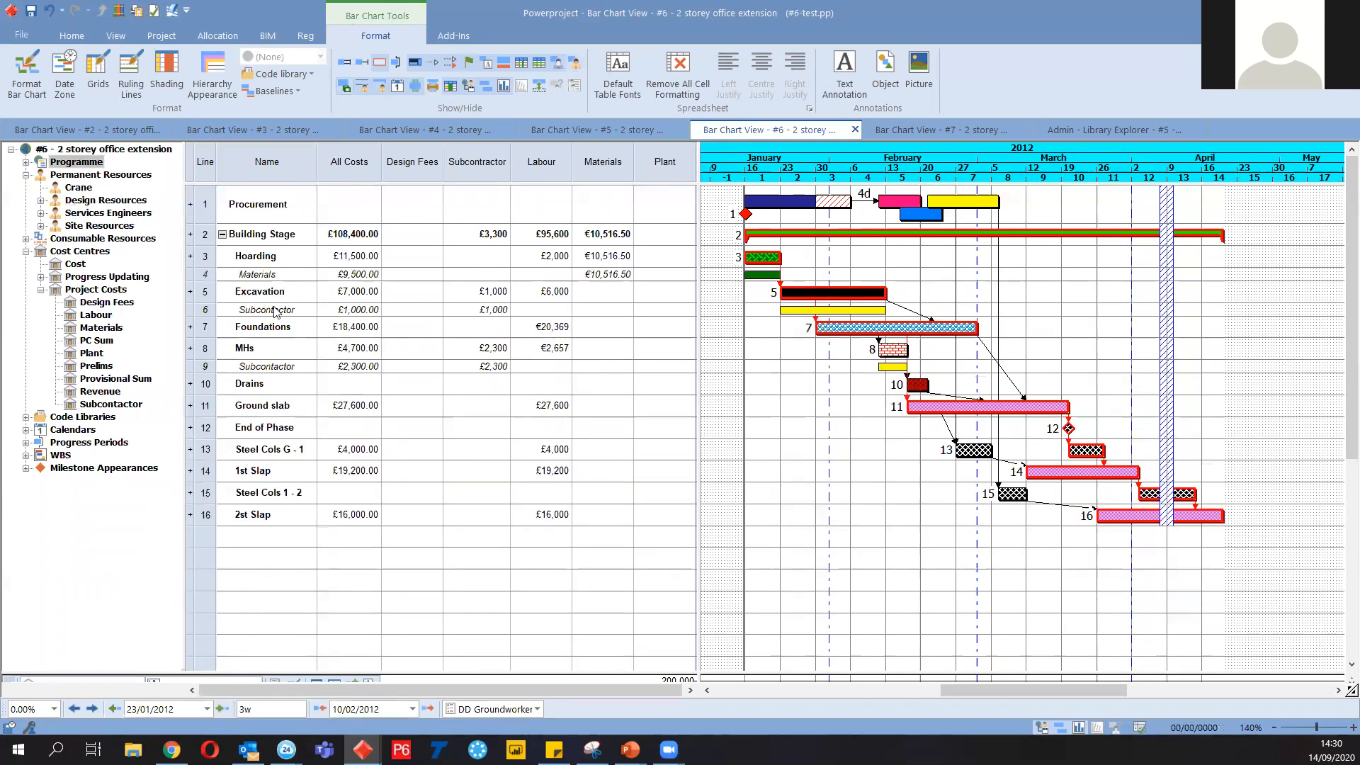
# Set the Subcontactor cost allocation on Excavation to £50,000 and reveal the cost histograms below the bar chart
pyautogui.click(207, 313)
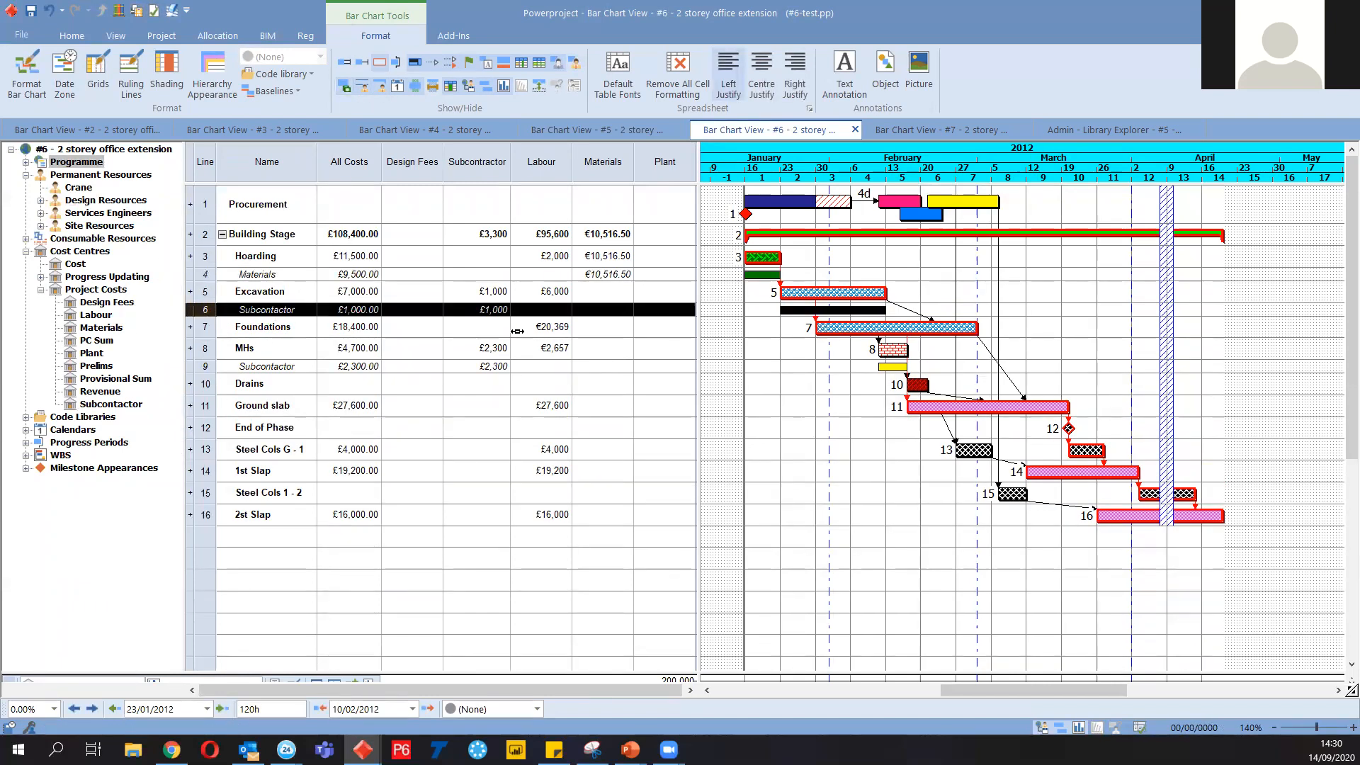
pyautogui.click(820, 352)
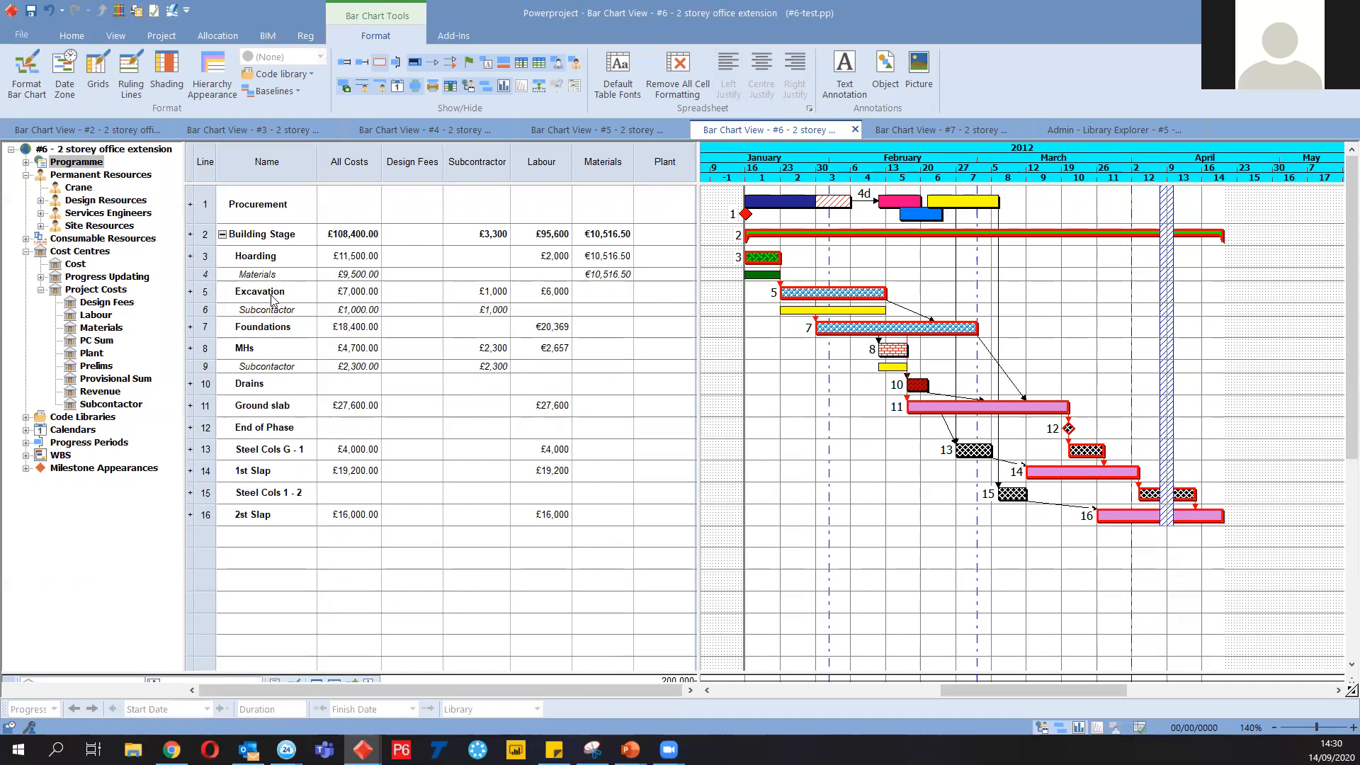
pyautogui.click(470, 312)
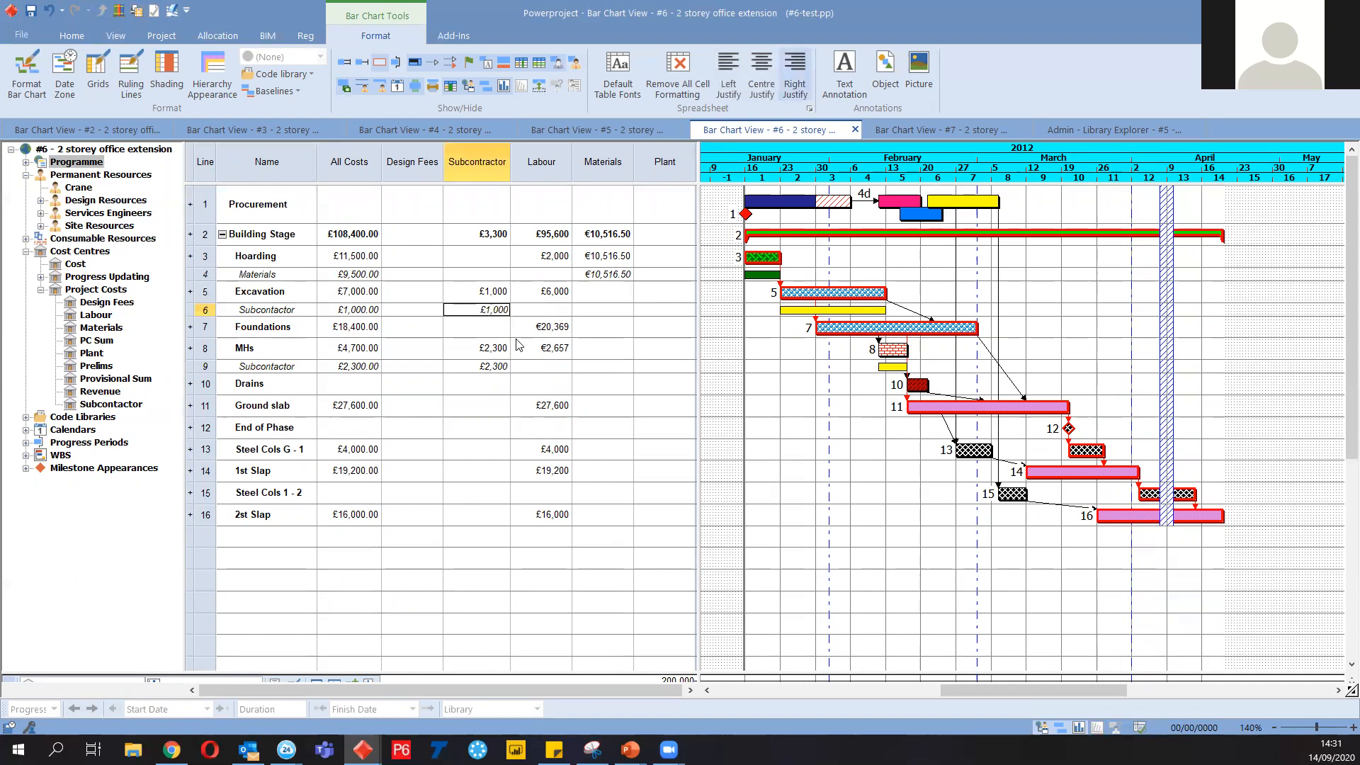
pyautogui.press('BackSpace')
pyautogui.moveTo(532, 672); pyautogui.dragTo(514, 385)
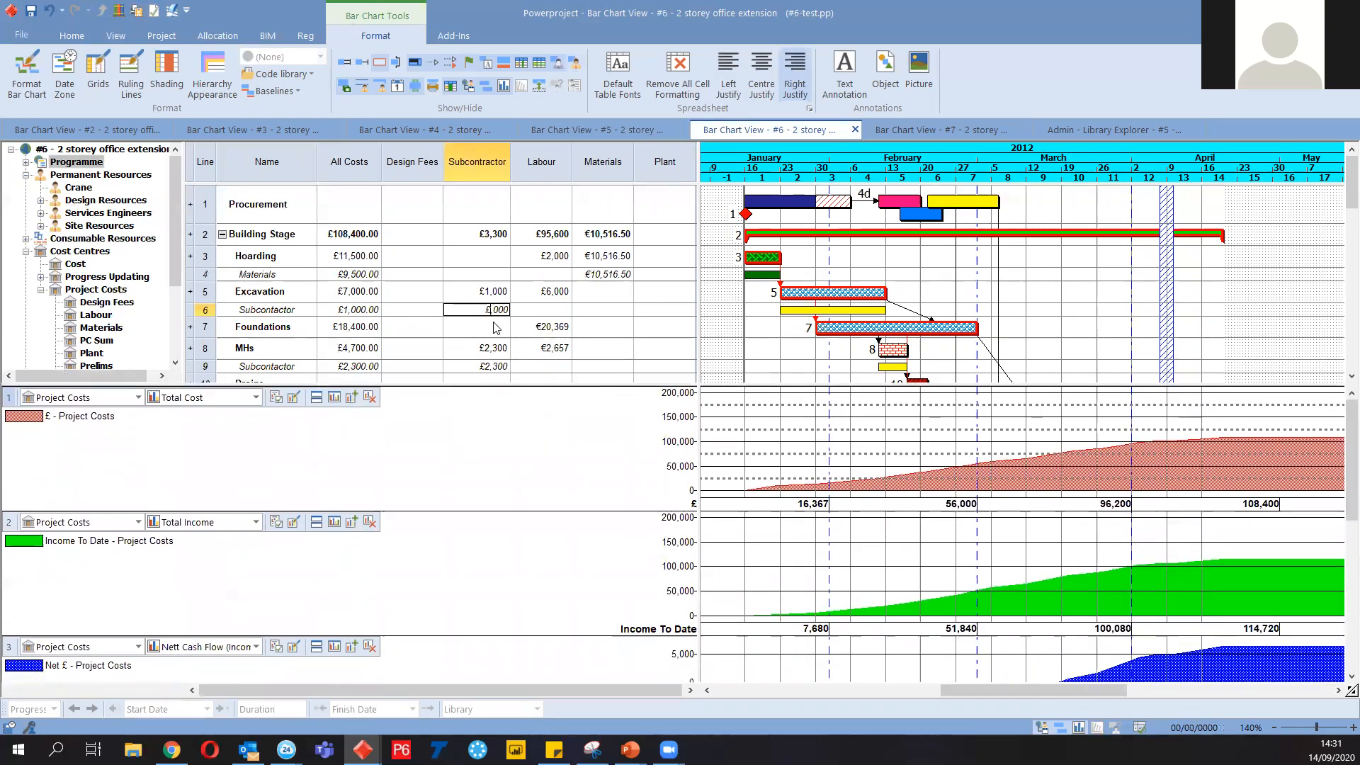
pyautogui.click(496, 328)
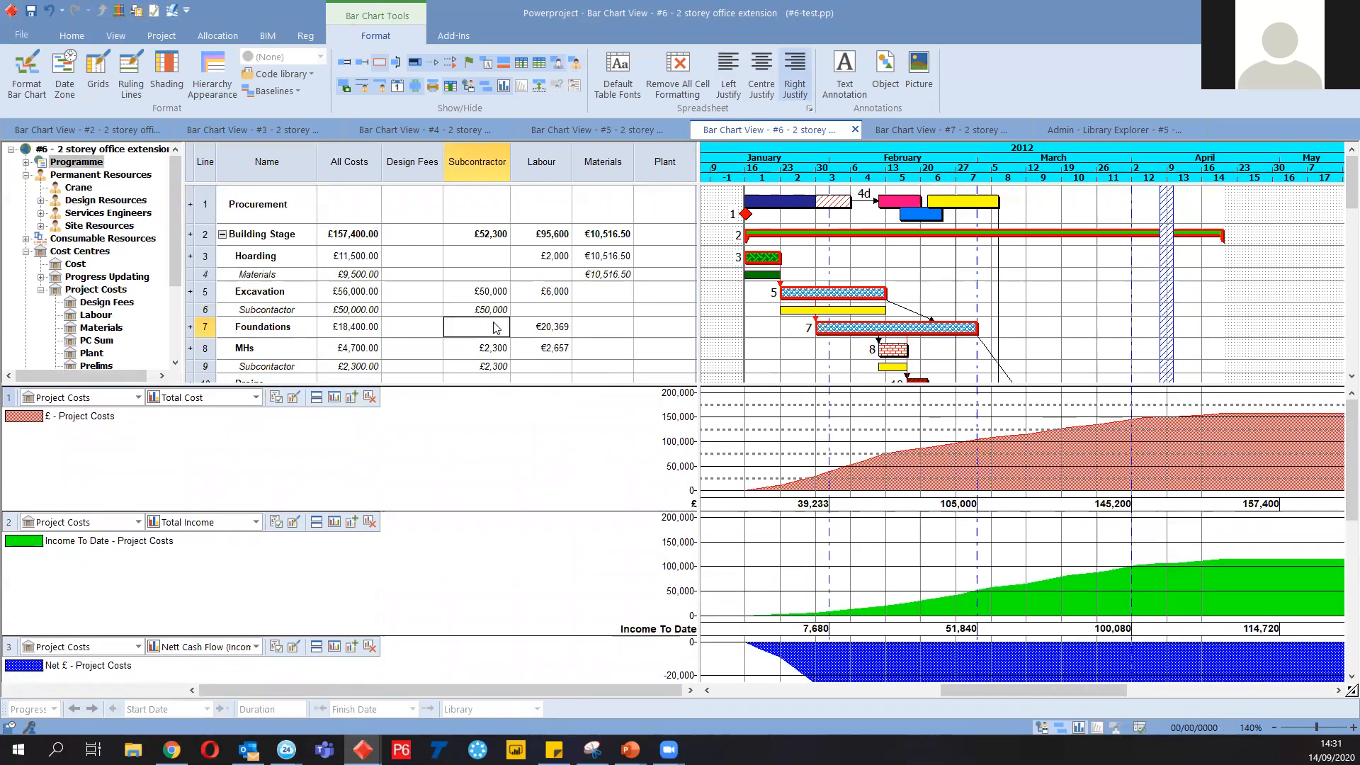
# Reduce the heights of the Total Cost and Total Income histograms to make room for the Nett Cash Flow histogram
pyautogui.click(969, 606)
pyautogui.moveTo(584, 512); pyautogui.dragTo(586, 501)
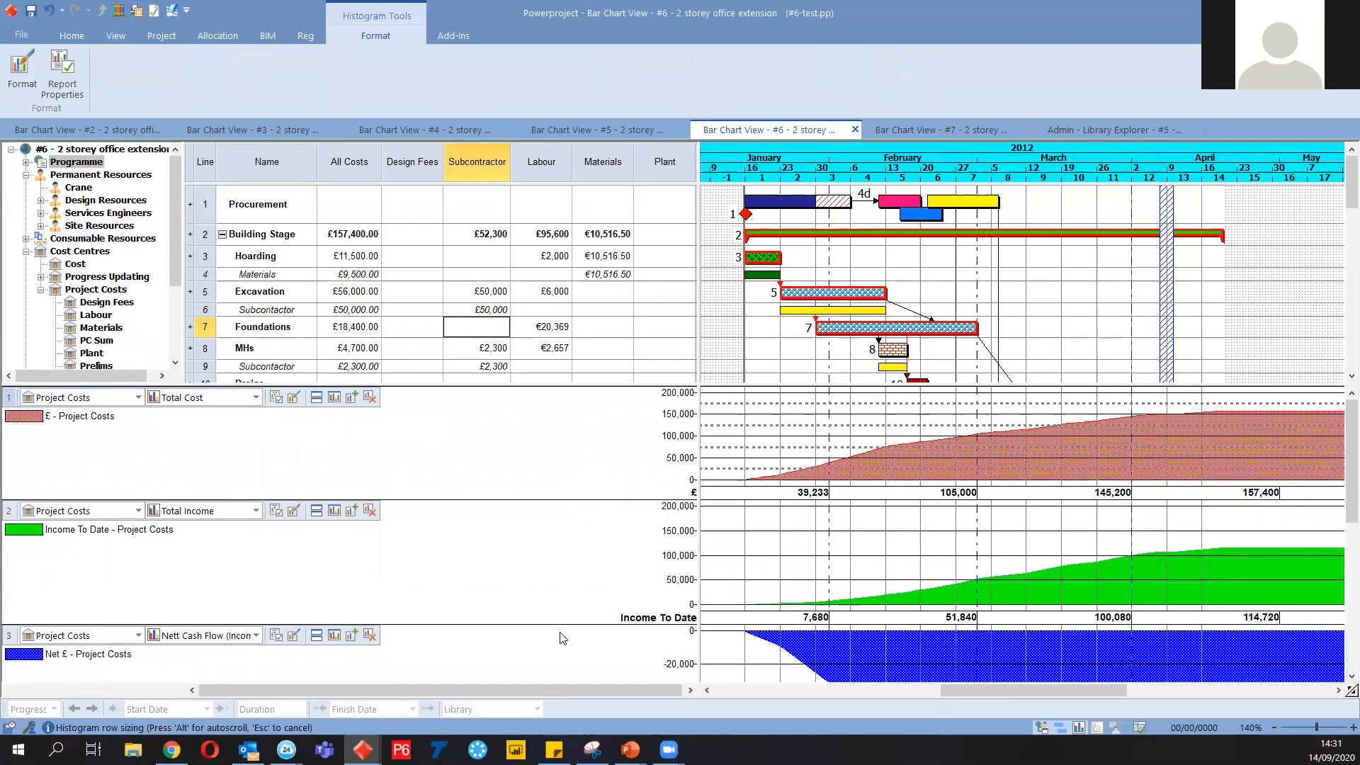
pyautogui.moveTo(555, 624); pyautogui.dragTo(555, 588)
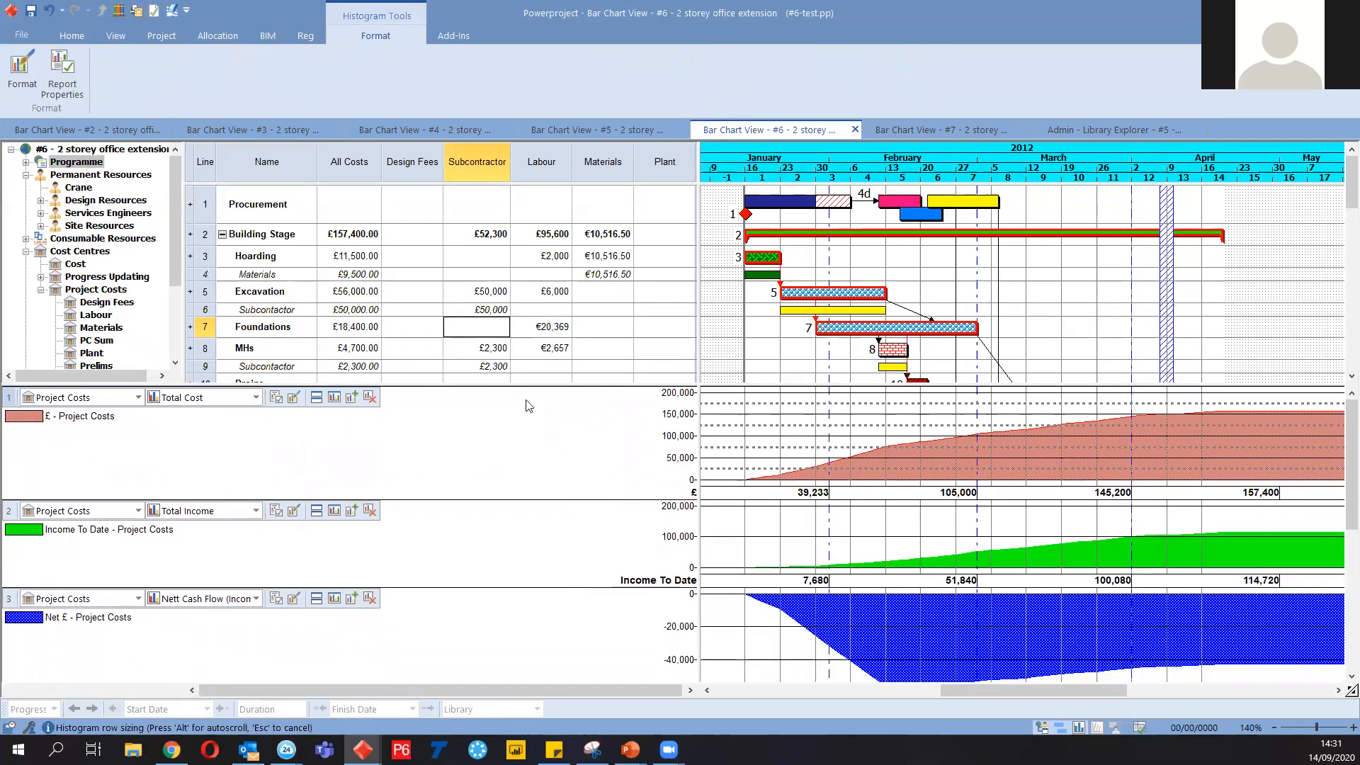
# Examine the day-by-day nonlinear cost distribution in the properties of Excavation's Subcontactor allocation
pyautogui.click(852, 309)
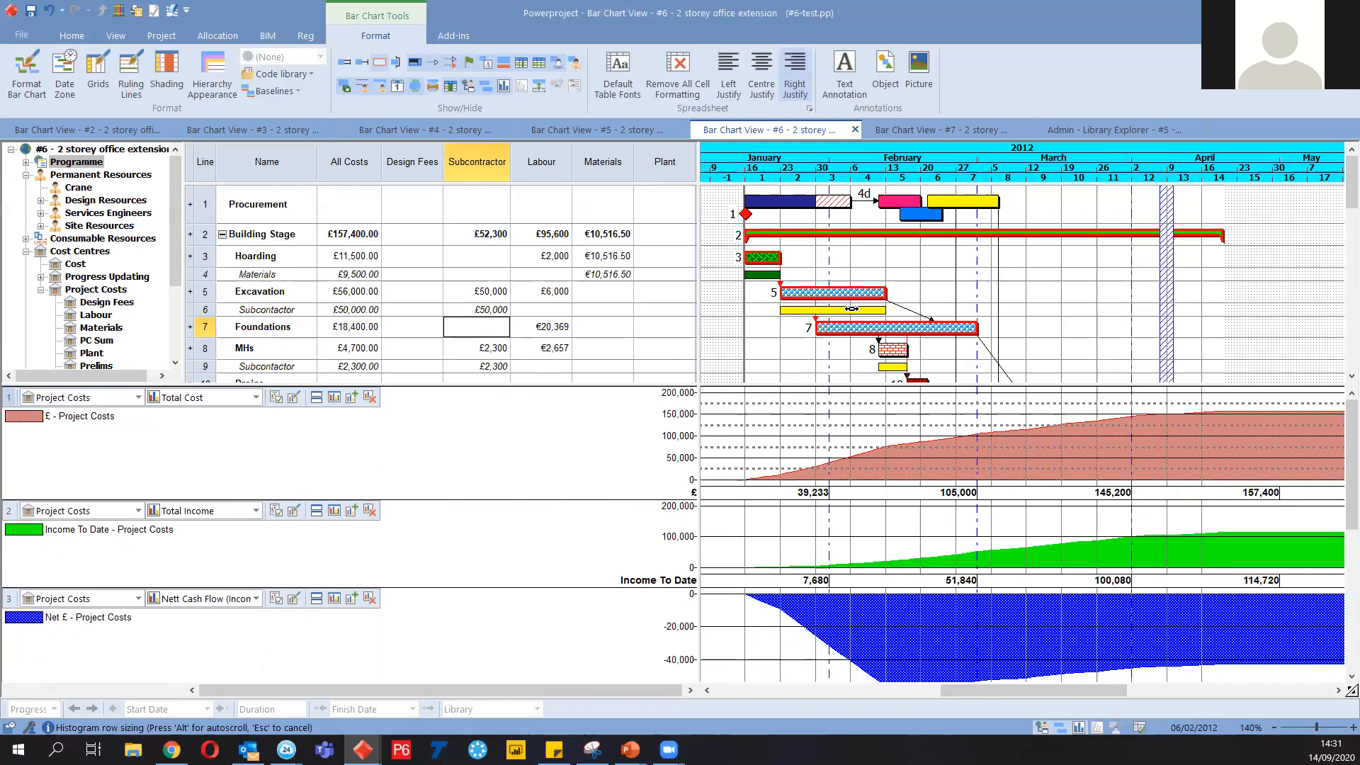
pyautogui.click(837, 308)
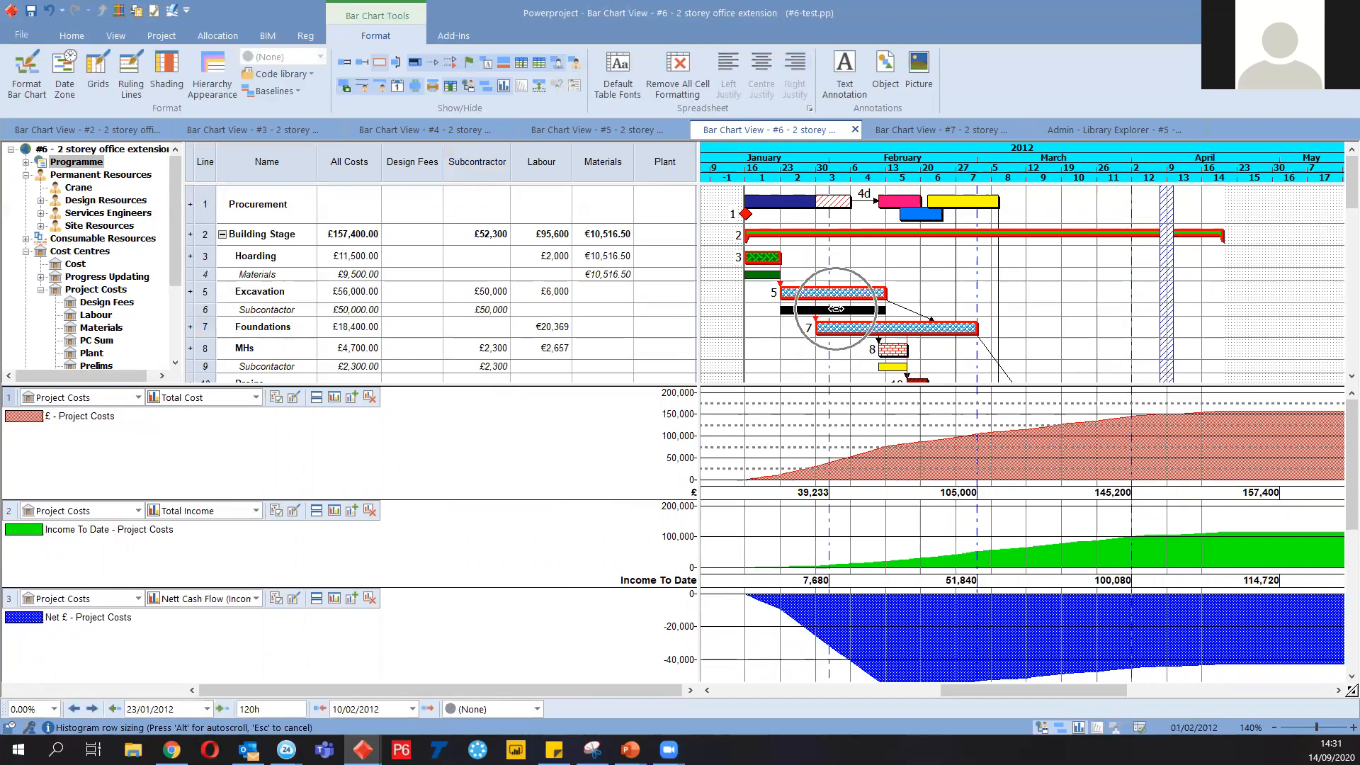
pyautogui.doubleClick(837, 309)
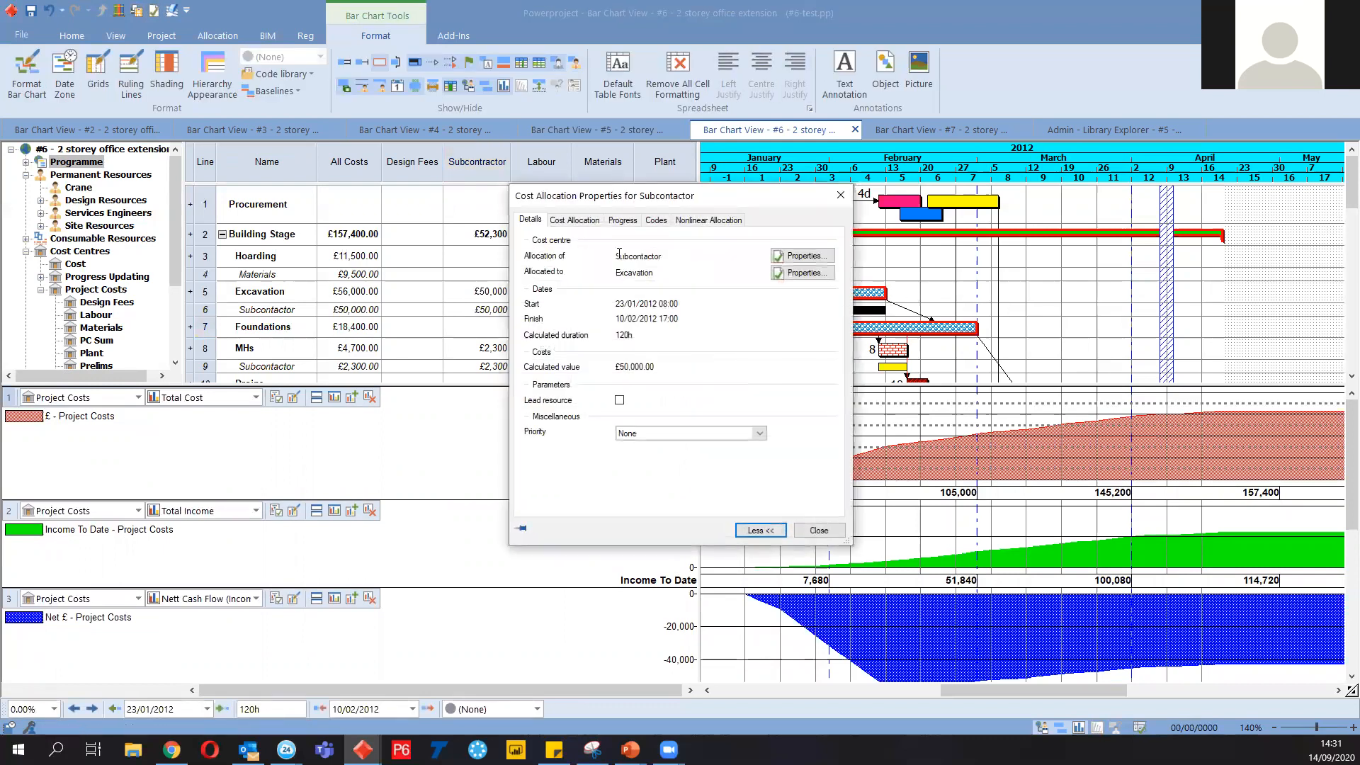
pyautogui.click(581, 220)
pyautogui.click(710, 221)
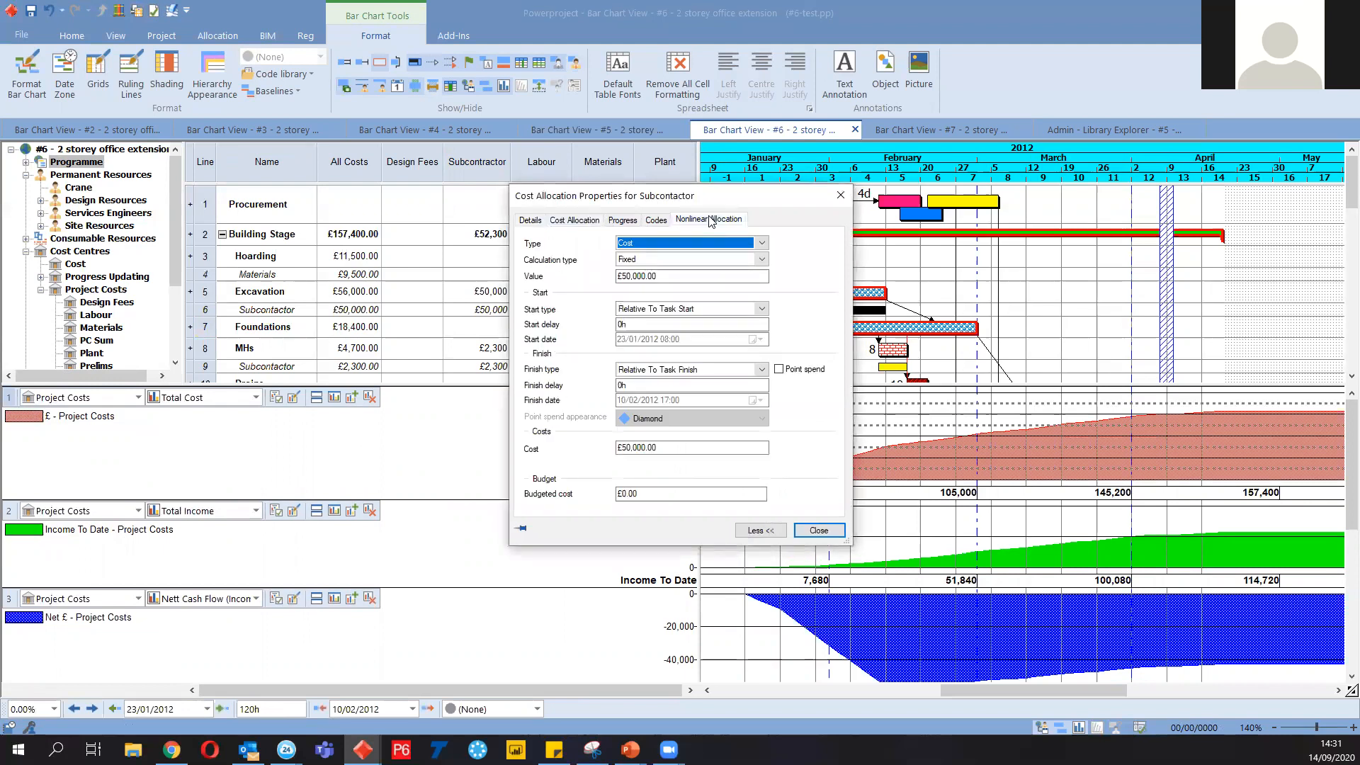
pyautogui.moveTo(708, 195); pyautogui.dragTo(595, 196)
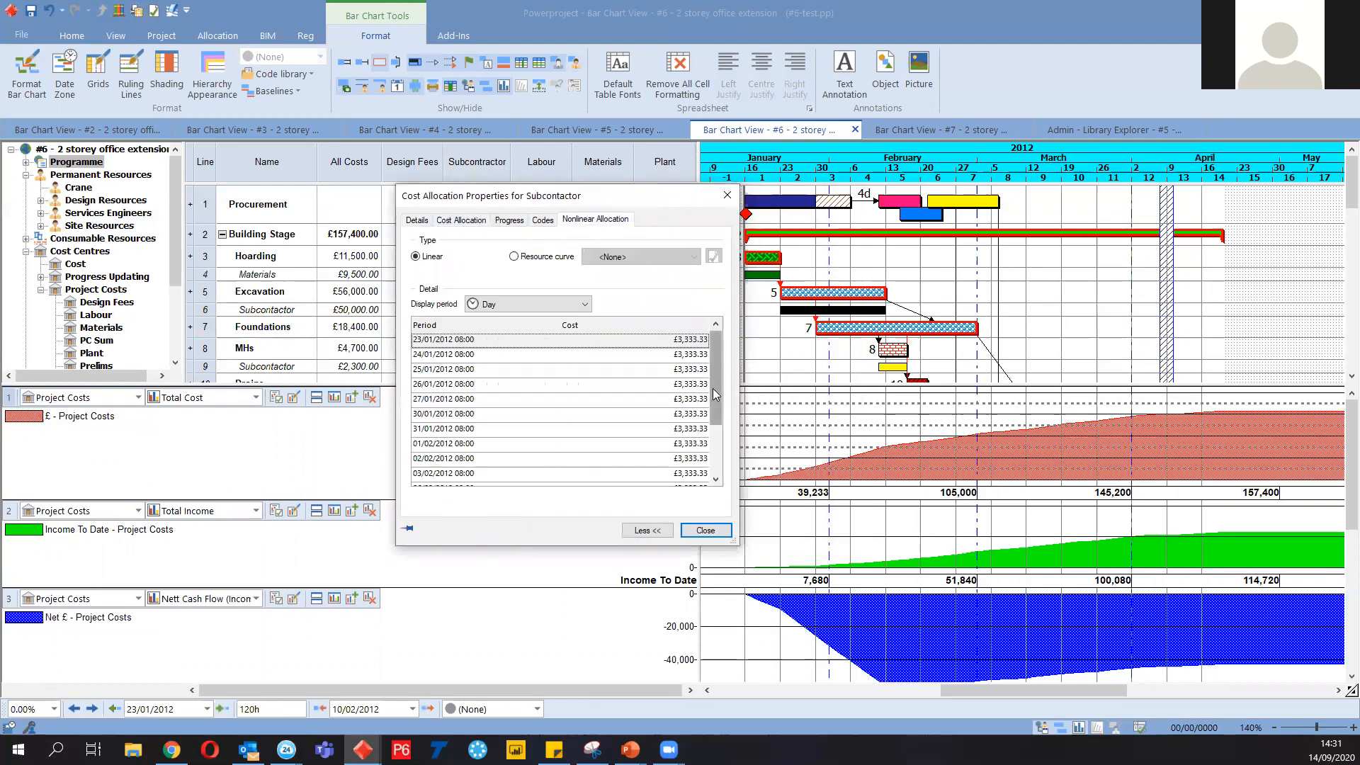
pyautogui.scroll(-2, 712, 387)
pyautogui.scroll(2, 712, 391)
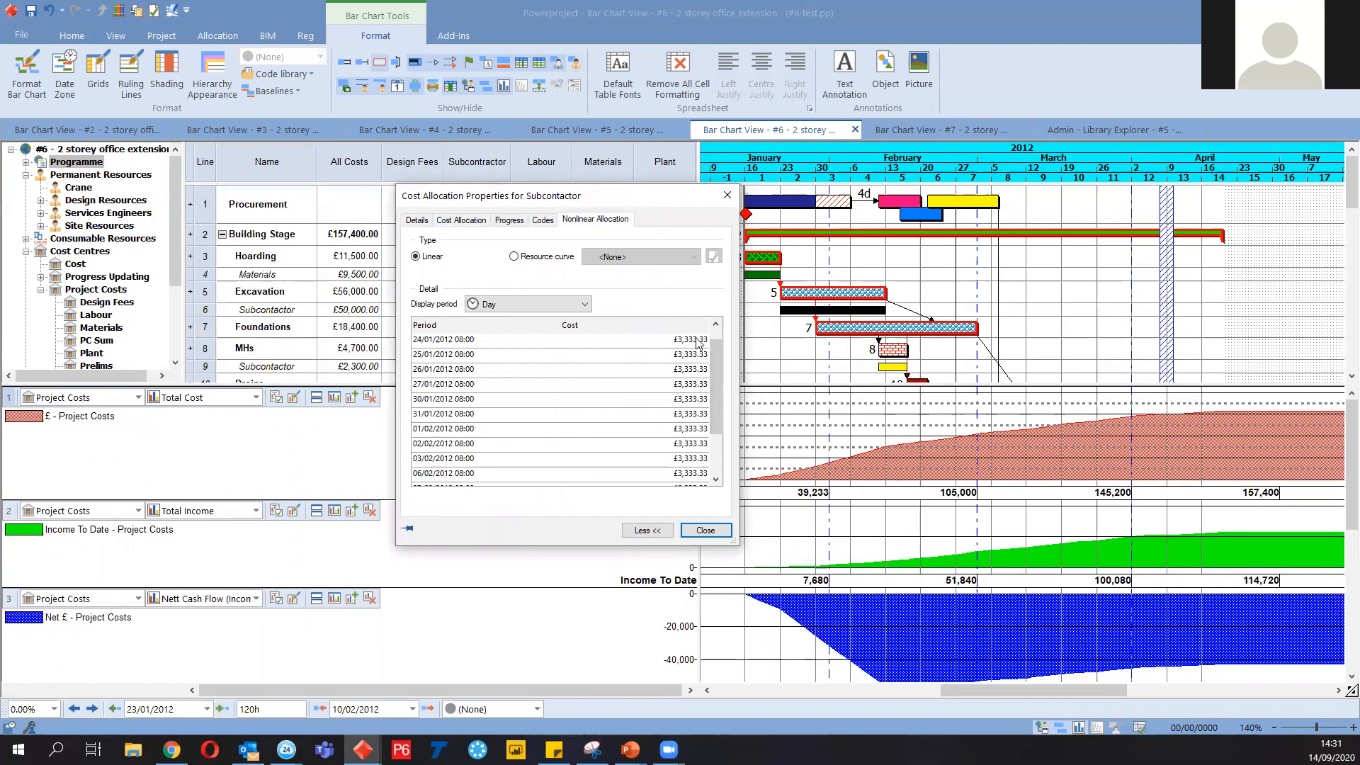
pyautogui.press('ctrl')
pyautogui.moveTo(647, 198); pyautogui.dragTo(516, 357)
pyautogui.press('ctrl')
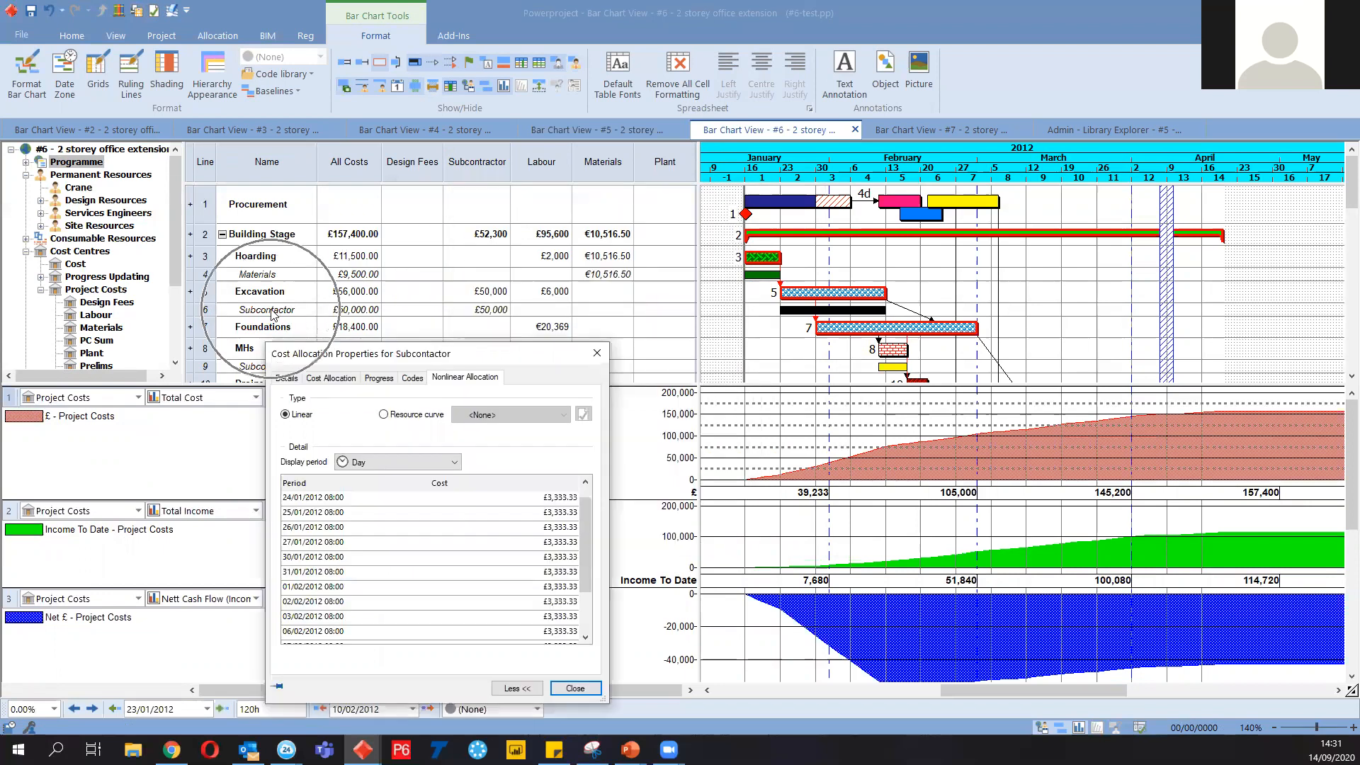
pyautogui.click(596, 353)
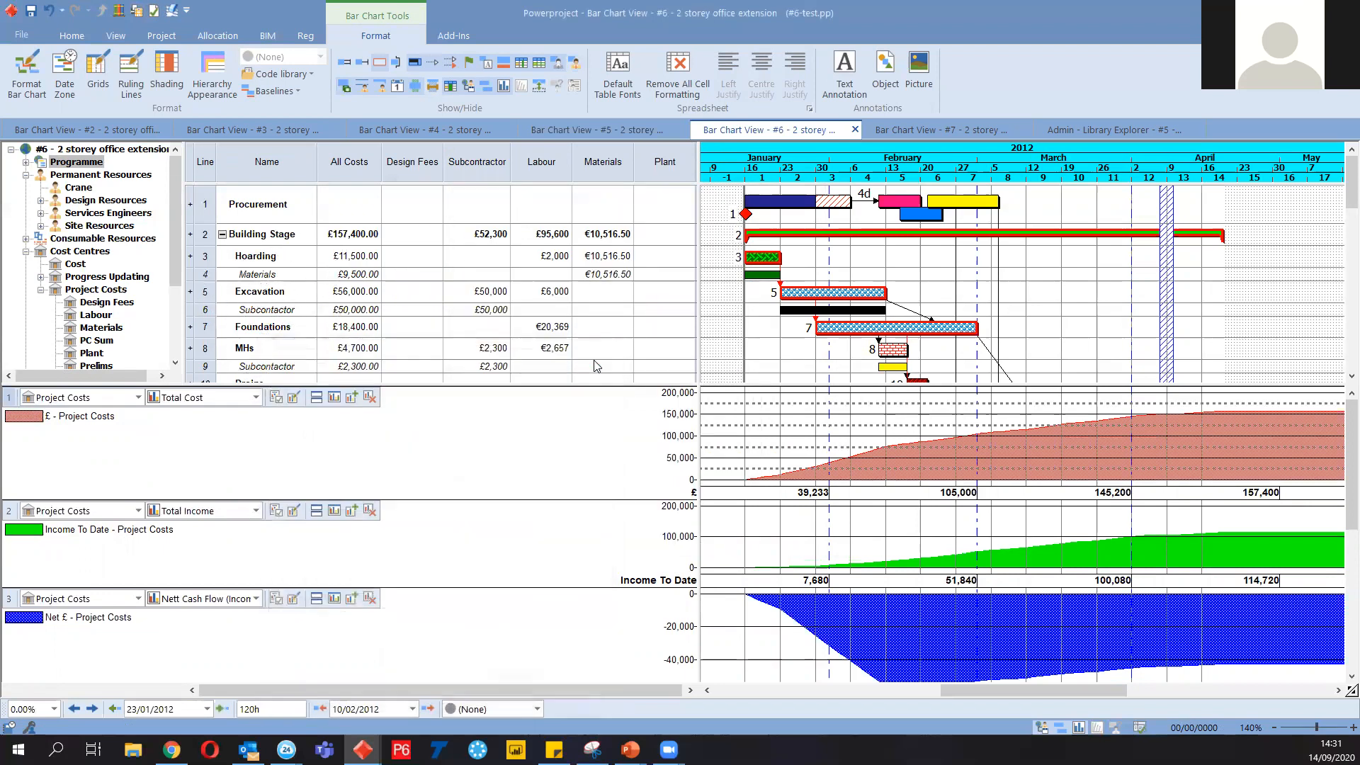
pyautogui.click(839, 333)
pyautogui.click(839, 339)
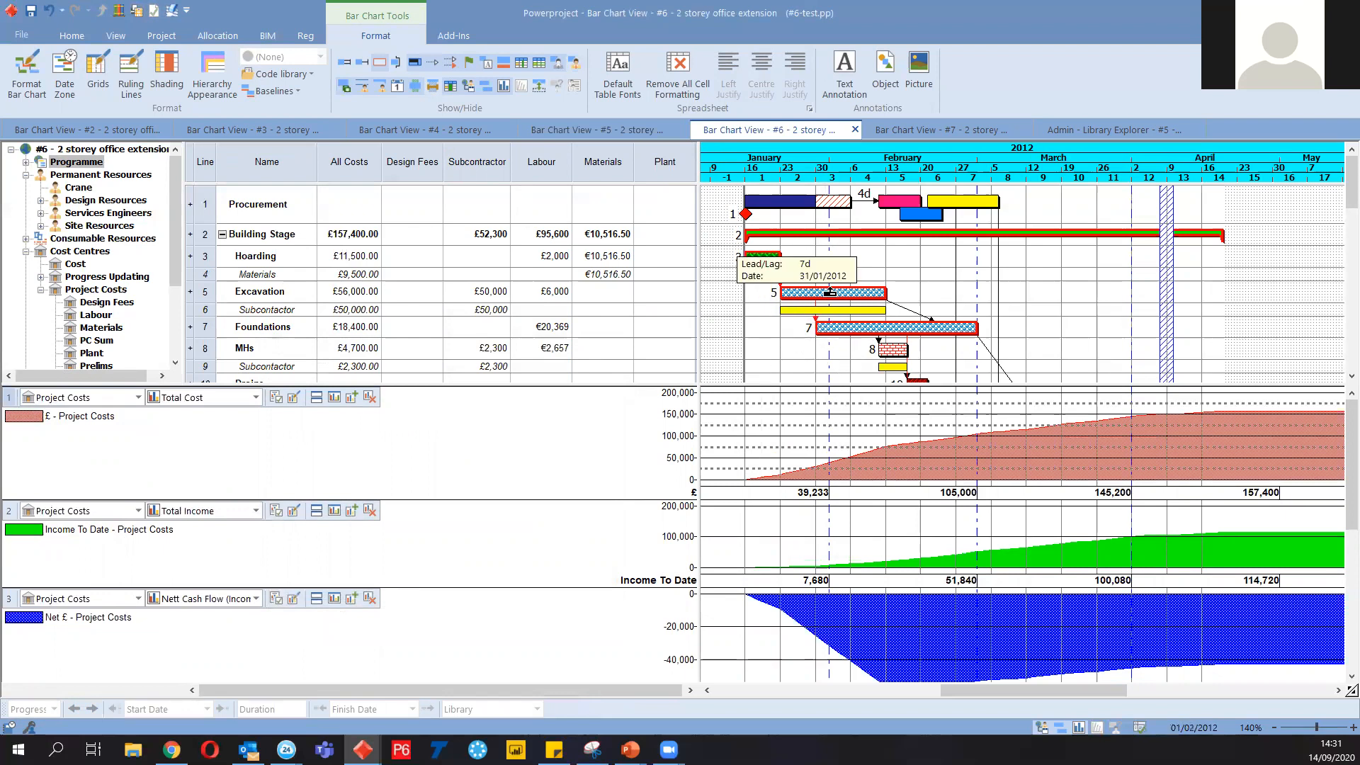
pyautogui.press('ctrl')
pyautogui.click(824, 297)
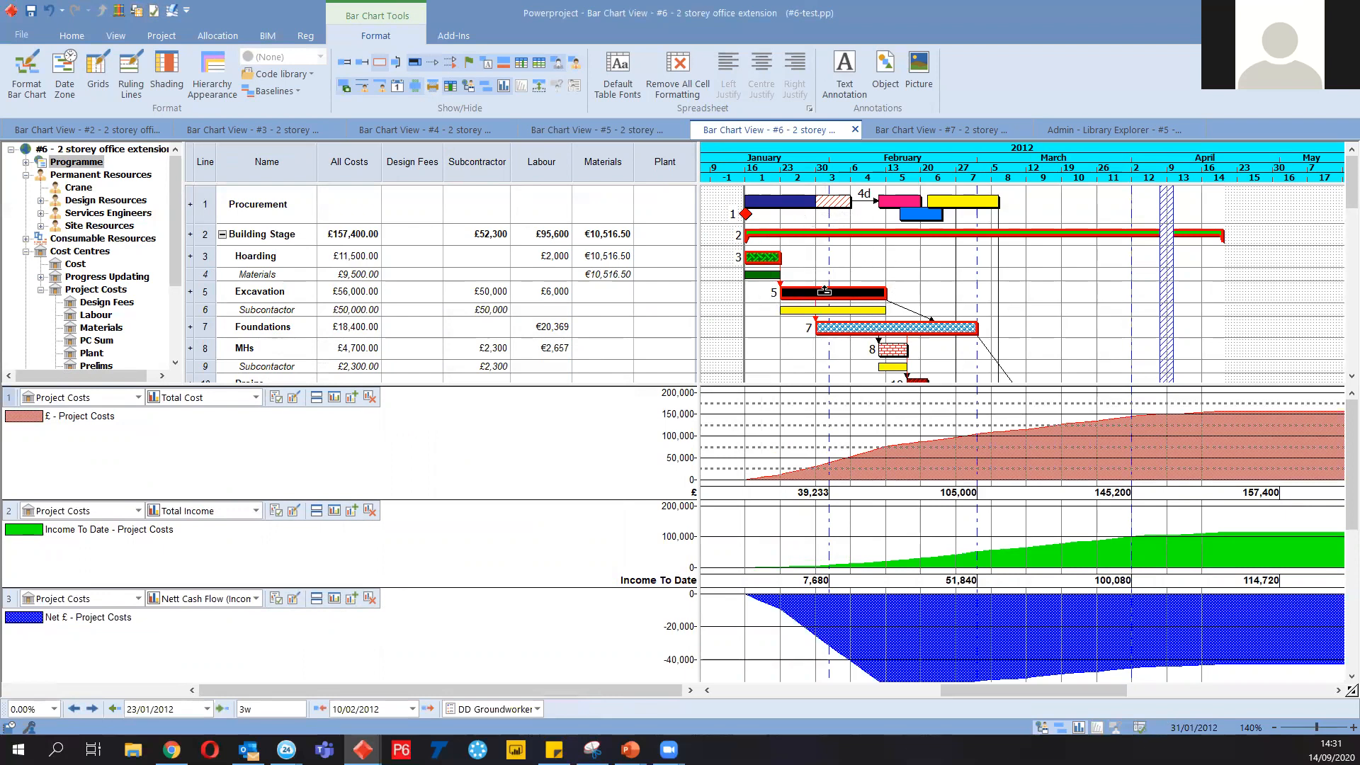
pyautogui.click(491, 310)
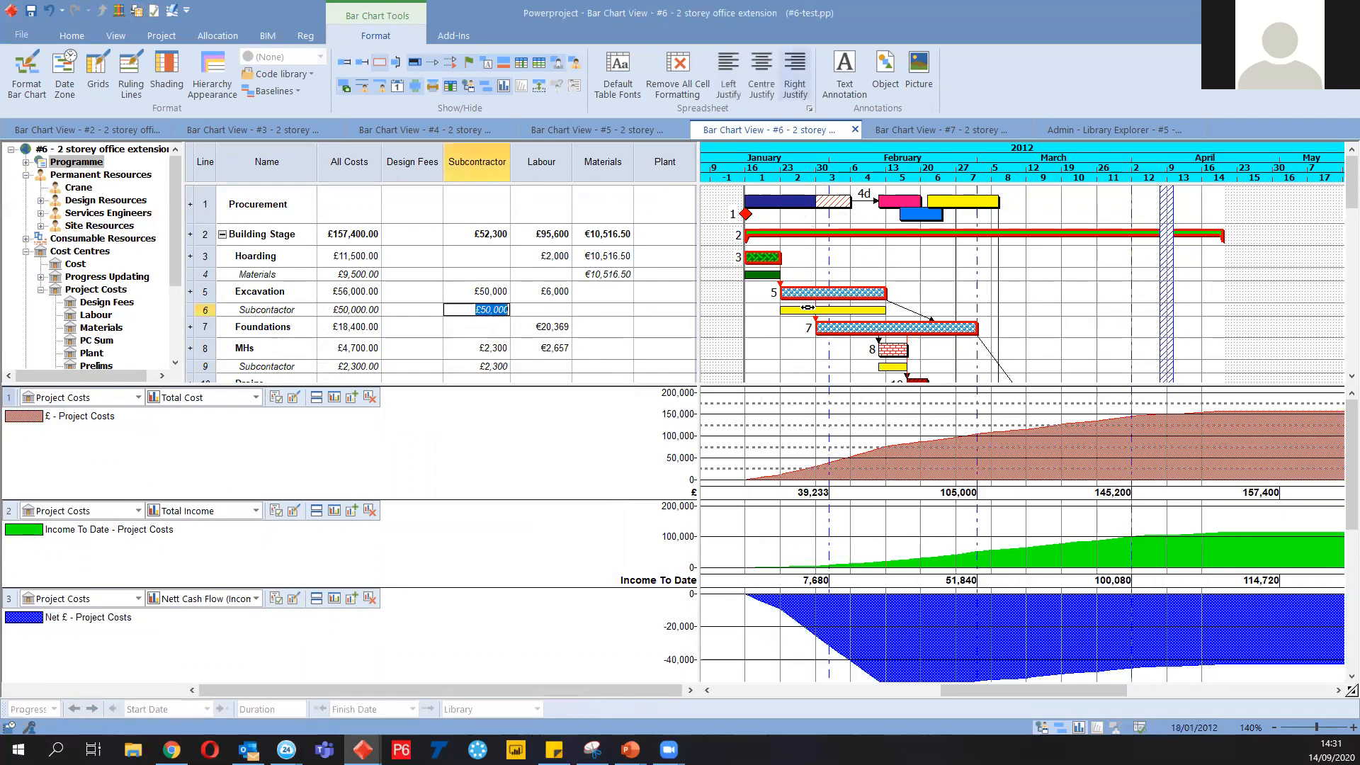
pyautogui.press('Escape')
# Examine the day-by-day linear cost distribution of Excavation's Subcontractor allocation, and close its properties
pyautogui.click(812, 309)
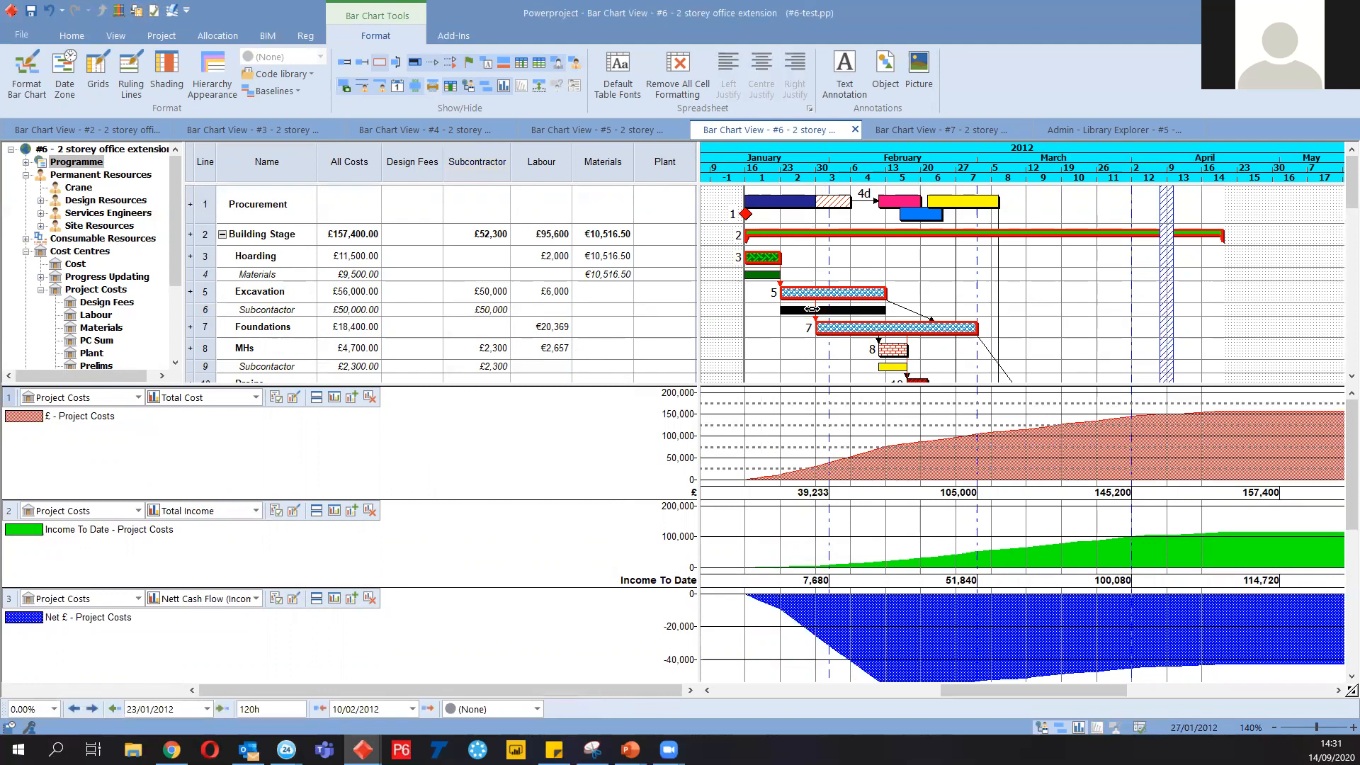
pyautogui.doubleClick(806, 307)
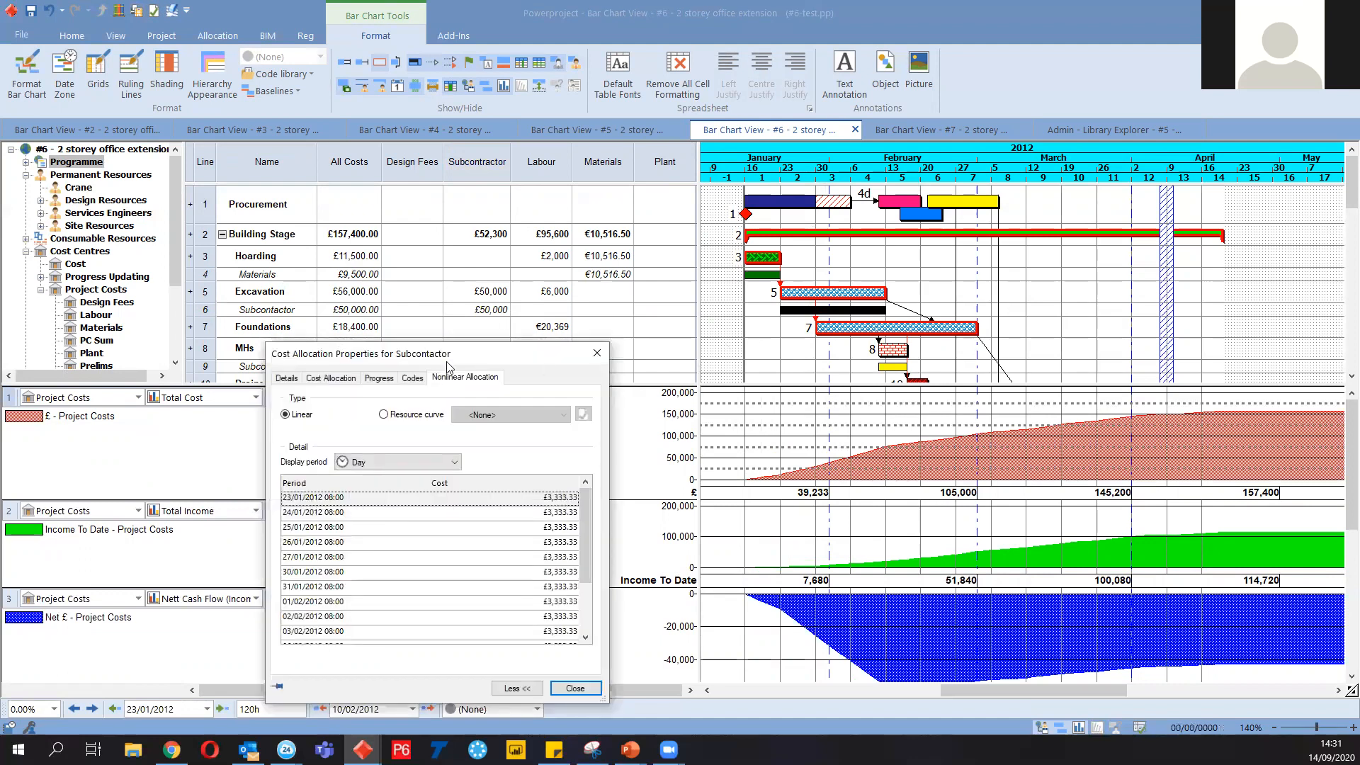
pyautogui.moveTo(496, 352); pyautogui.dragTo(544, 236)
pyautogui.moveTo(636, 425); pyautogui.dragTo(633, 468)
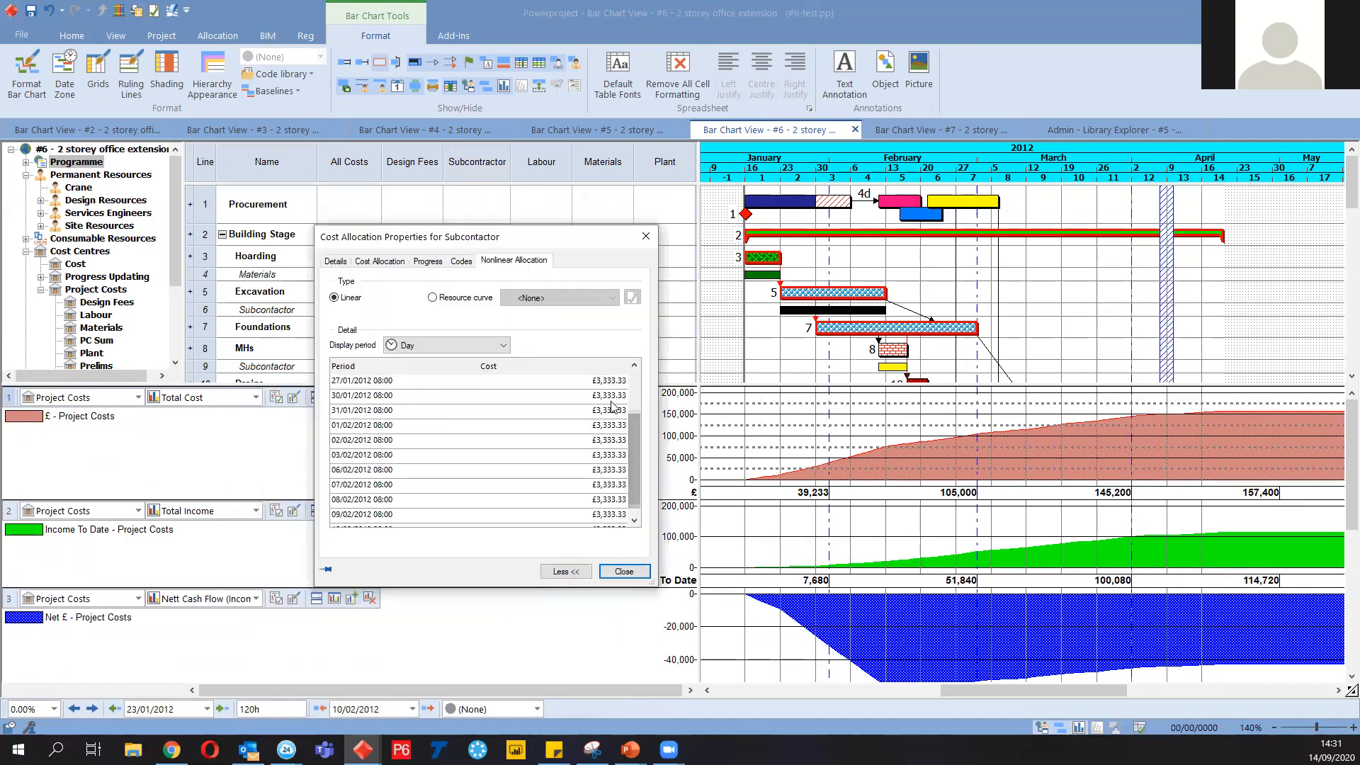
pyautogui.click(624, 571)
# Split Excavation's Subcontractor allocation into two halves and shrink the first half to a point cost at the task's start, 23/01/2012
pyautogui.rightClick(838, 309)
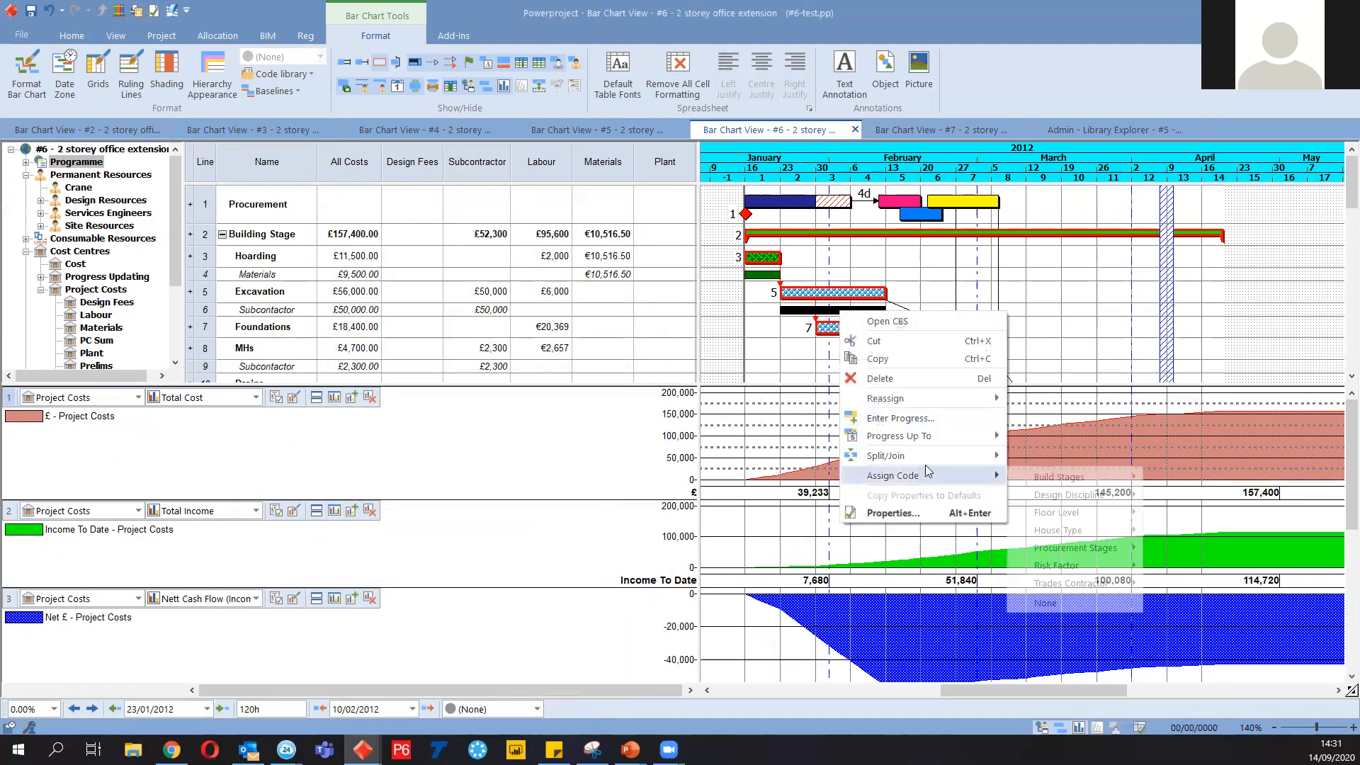
pyautogui.moveTo(921, 456)
pyautogui.click(1061, 474)
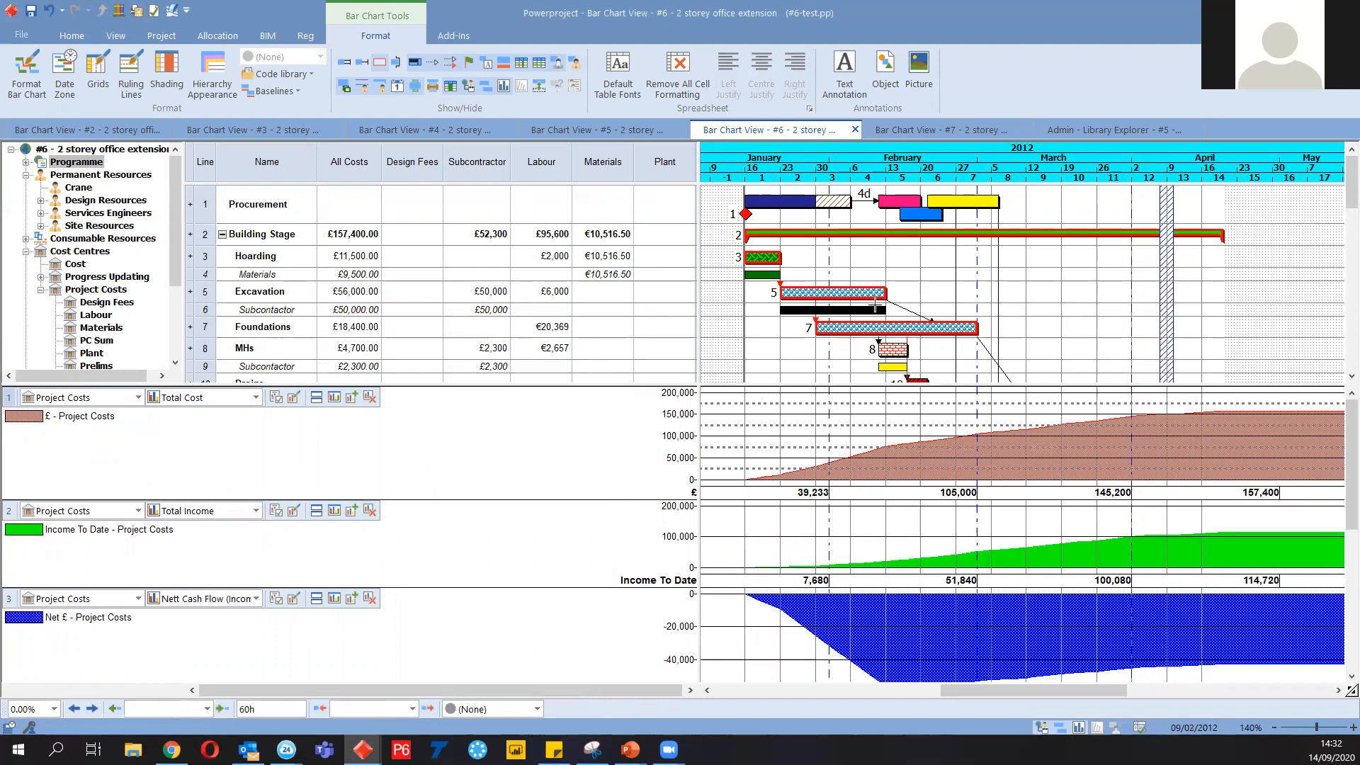
pyautogui.click(828, 310)
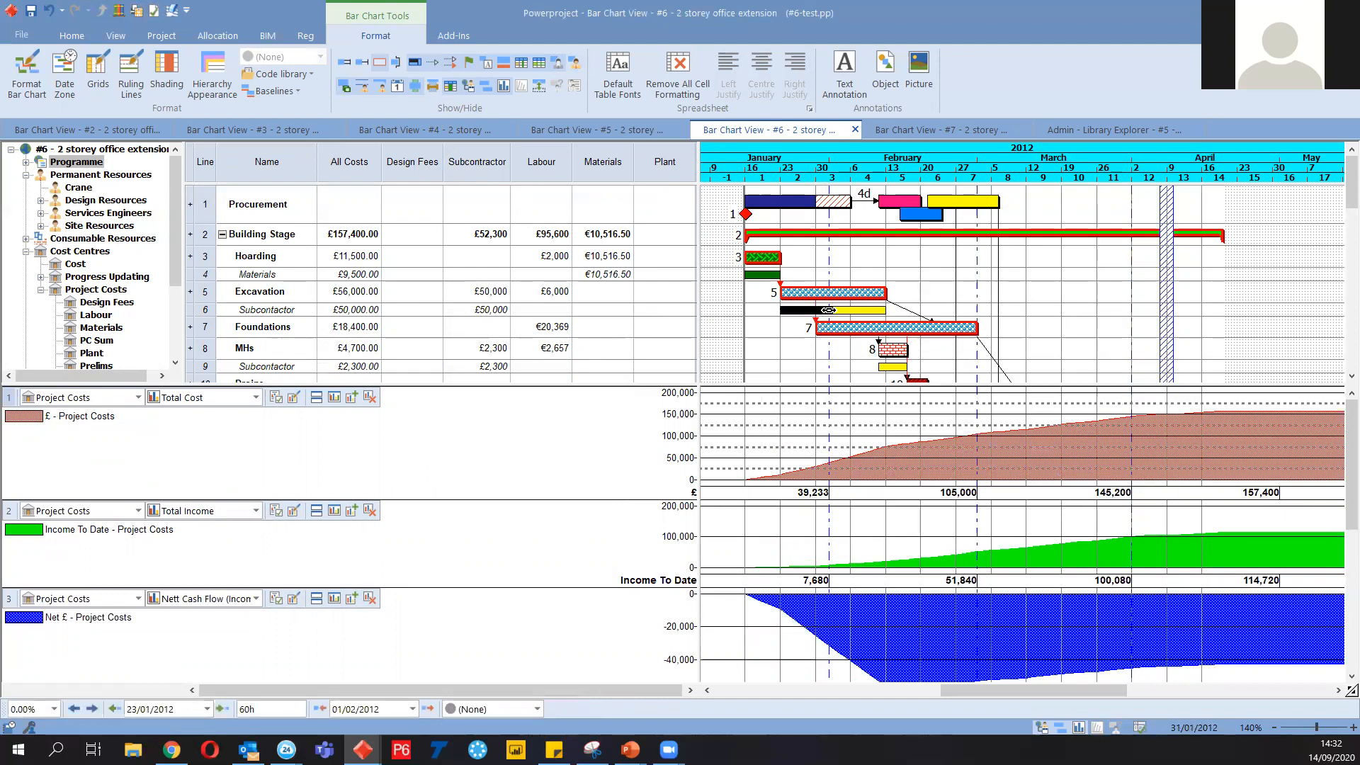
pyautogui.moveTo(829, 310); pyautogui.dragTo(789, 311)
pyautogui.click(779, 310)
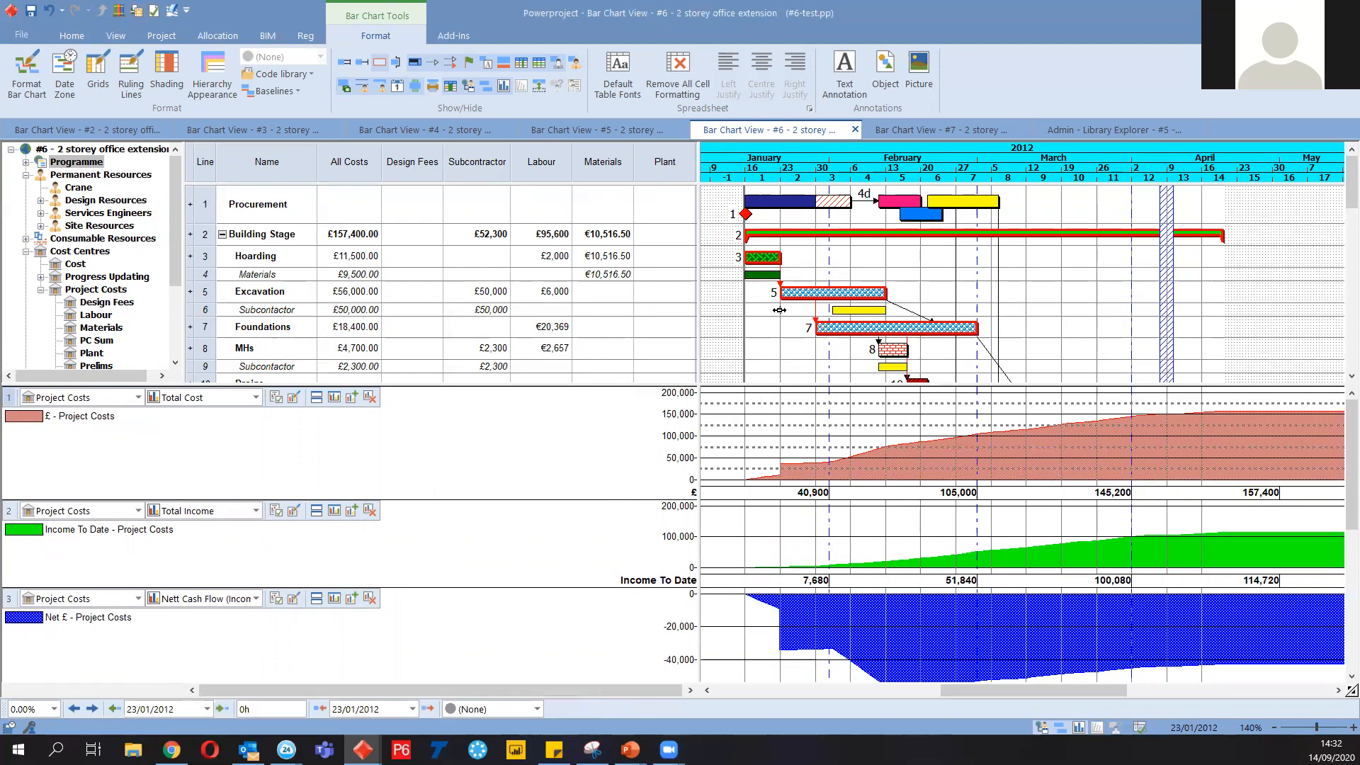
# Shrink the second half of Excavation's Subcontractor allocation to a point cost at the task's finish
pyautogui.click(803, 292)
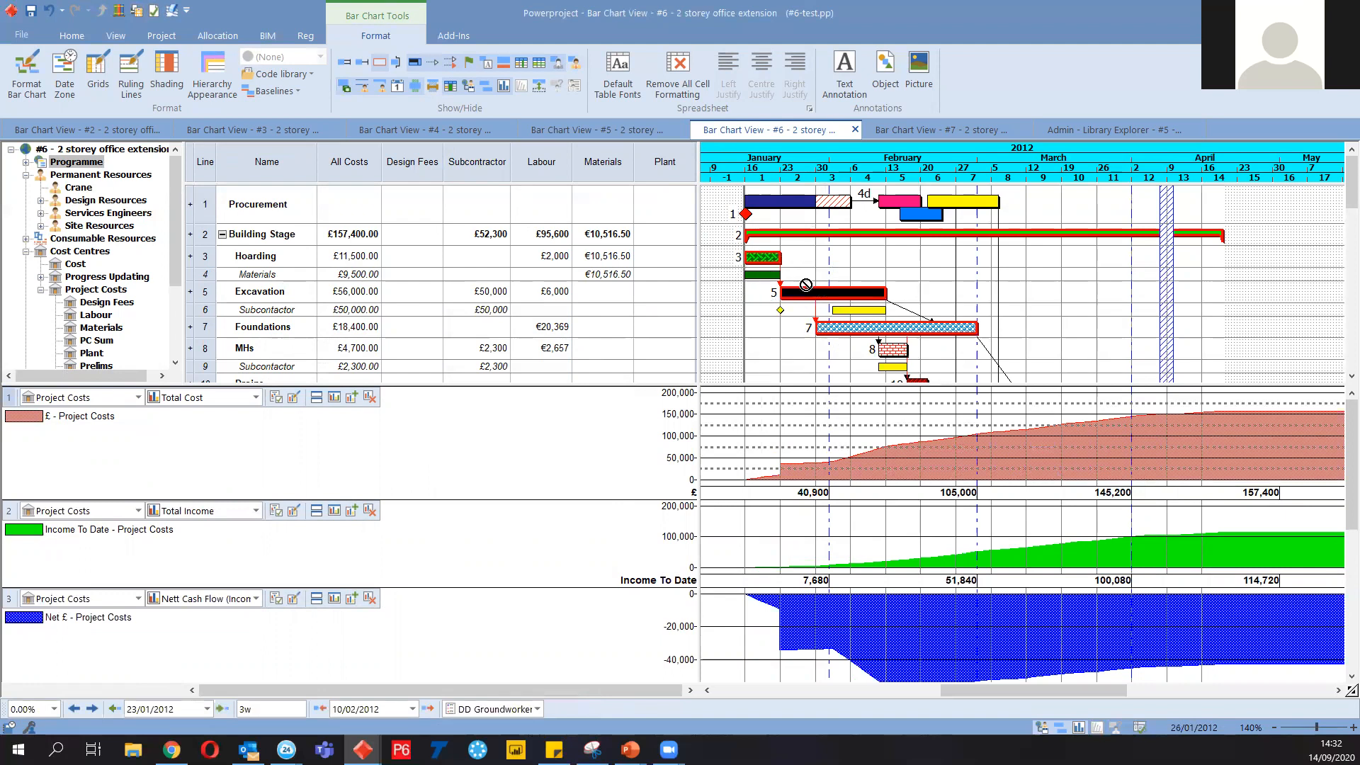
pyautogui.click(761, 337)
pyautogui.click(780, 311)
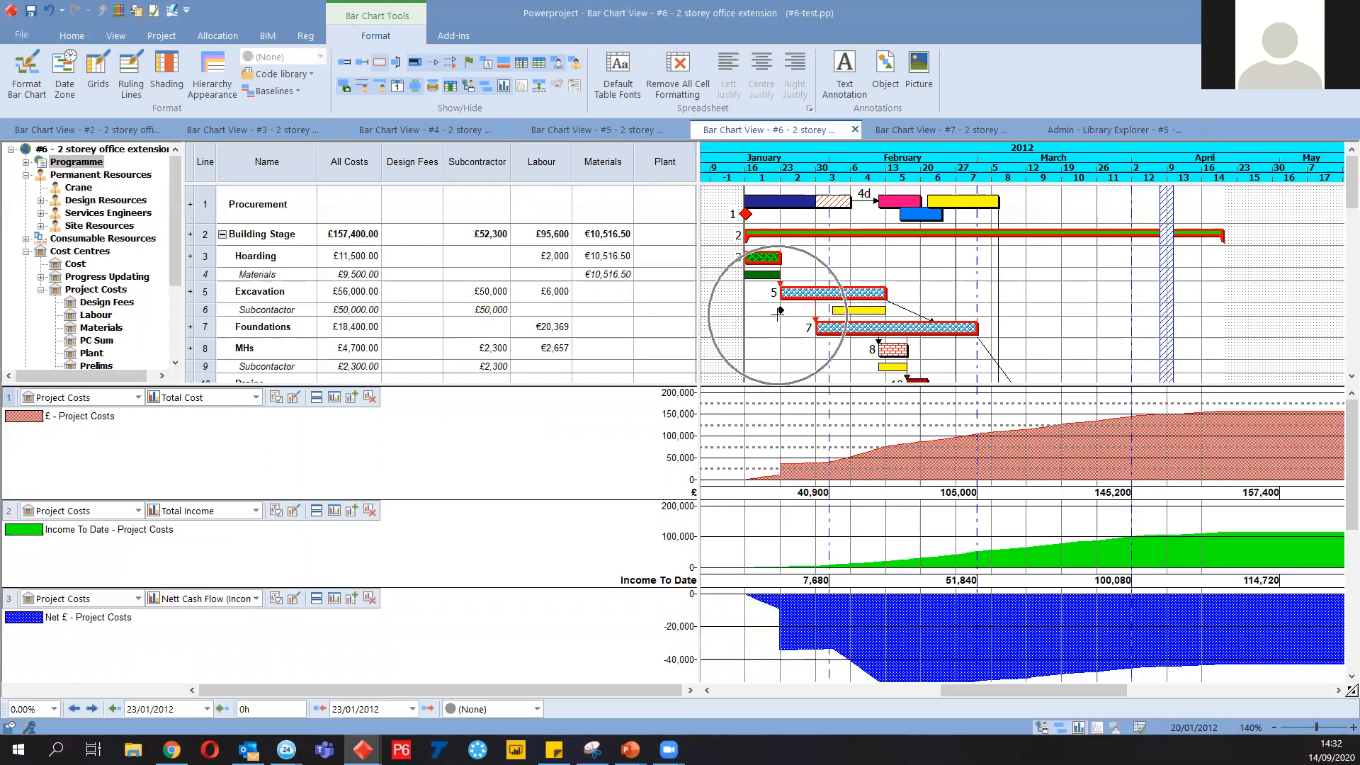
pyautogui.click(835, 310)
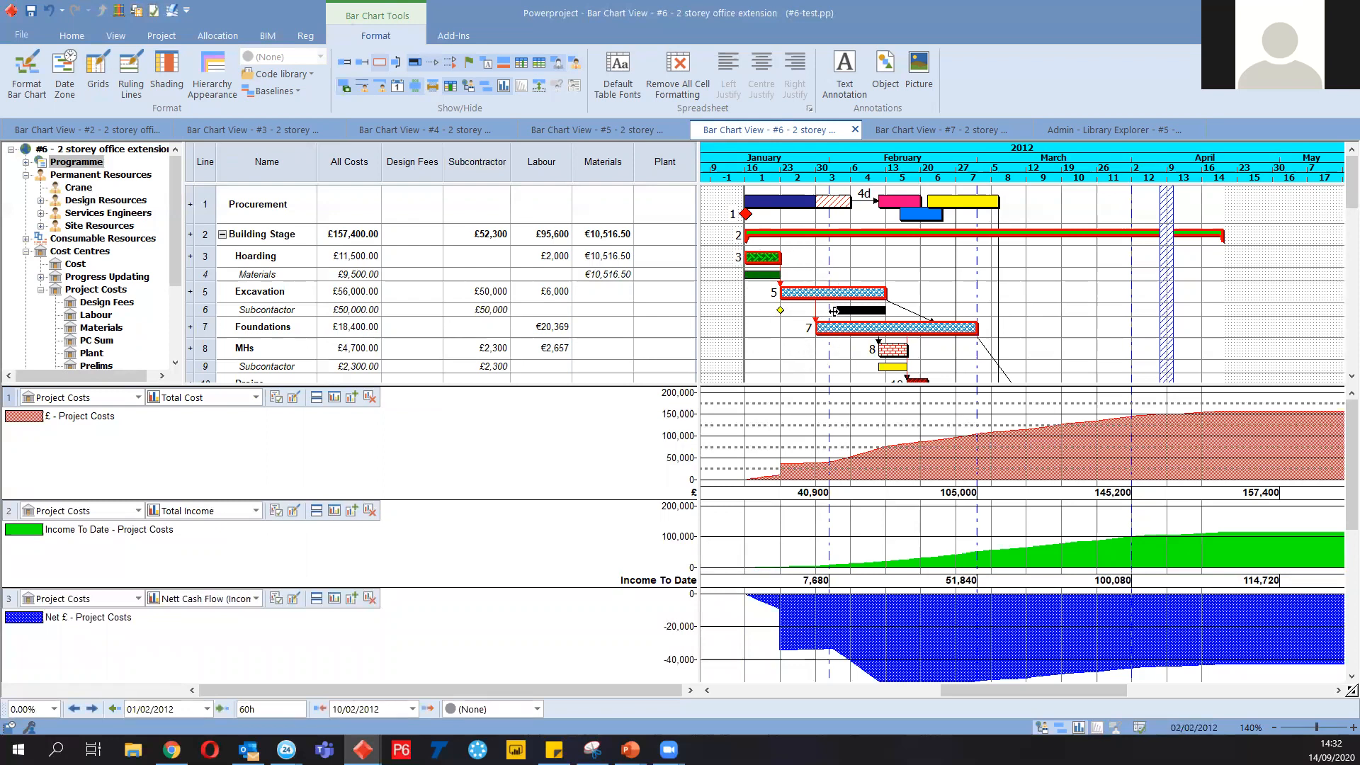
pyautogui.moveTo(834, 311); pyautogui.dragTo(887, 310)
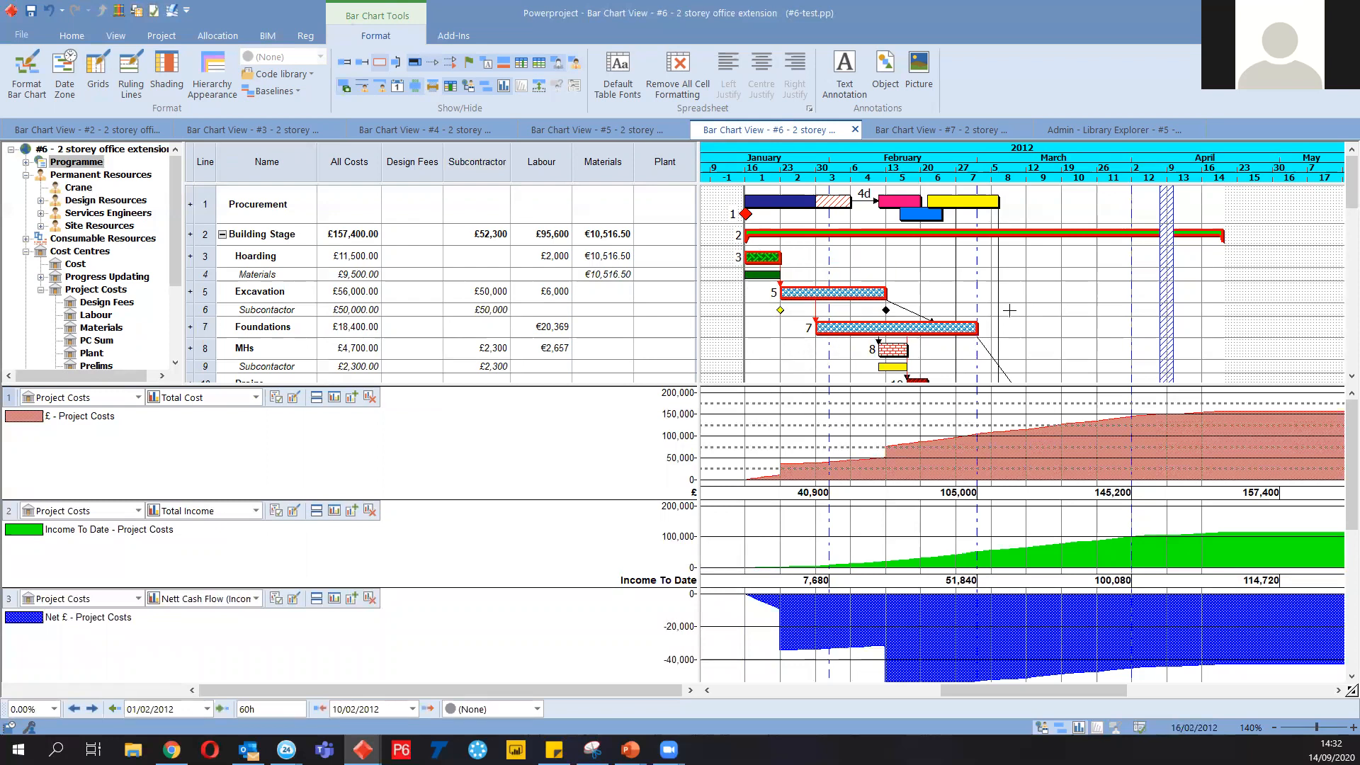
# Set the start type of Excavation's second Subcontractor point cost to Relative To Task Finish
pyautogui.doubleClick(875, 308)
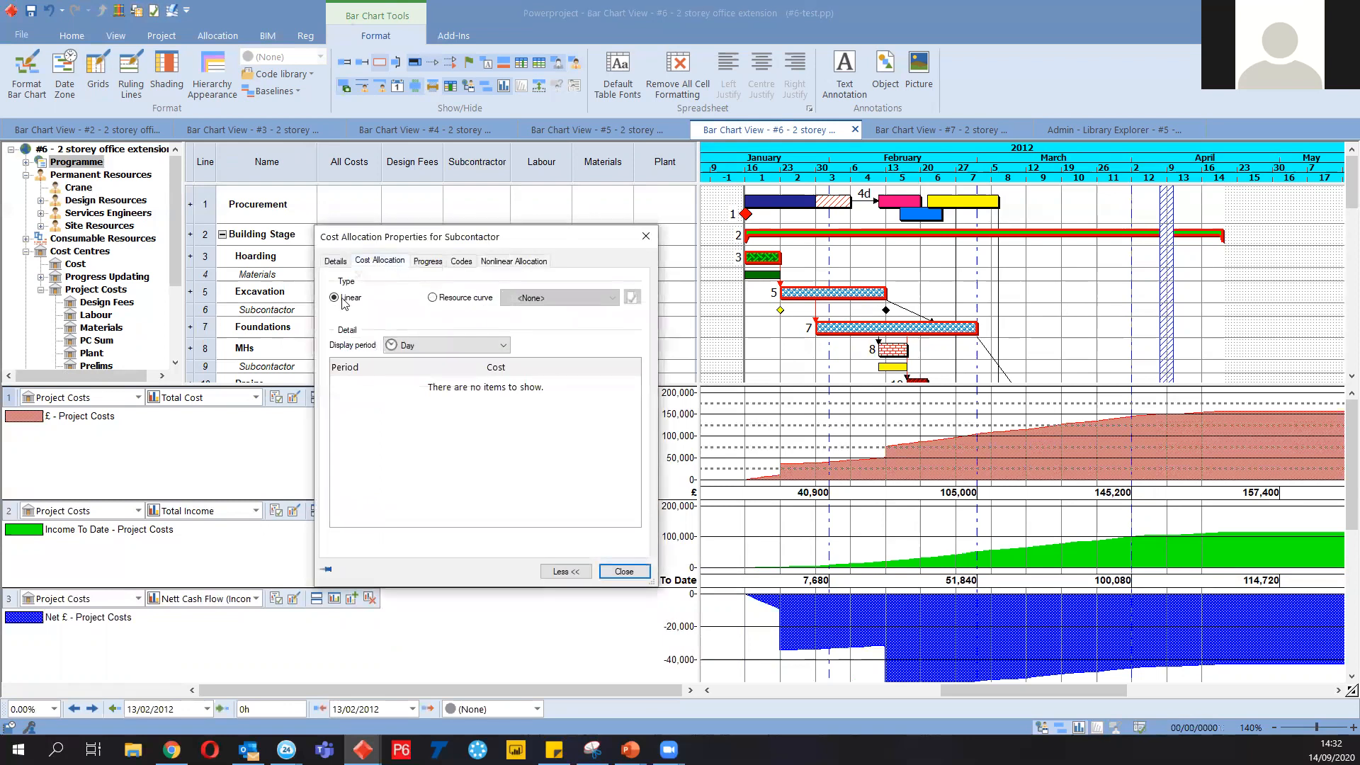
pyautogui.click(454, 350)
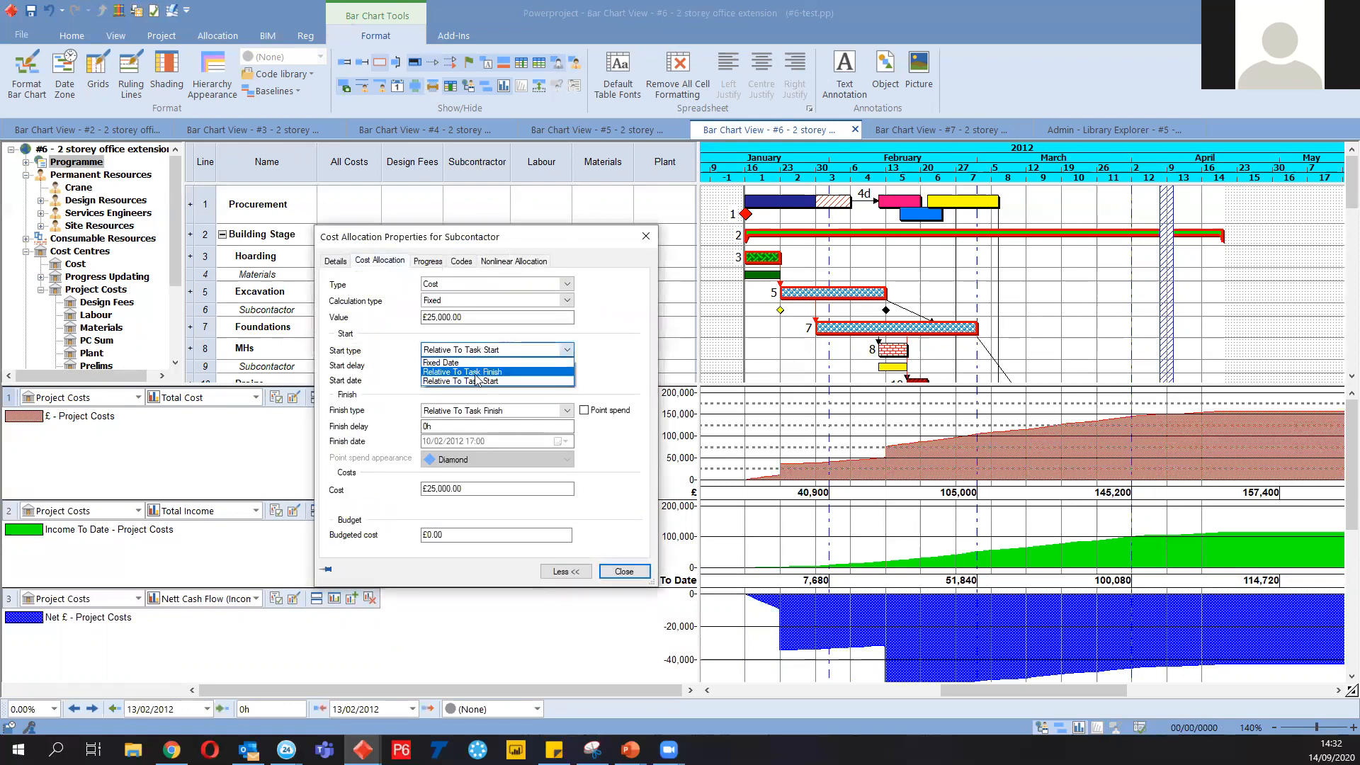
pyautogui.click(477, 380)
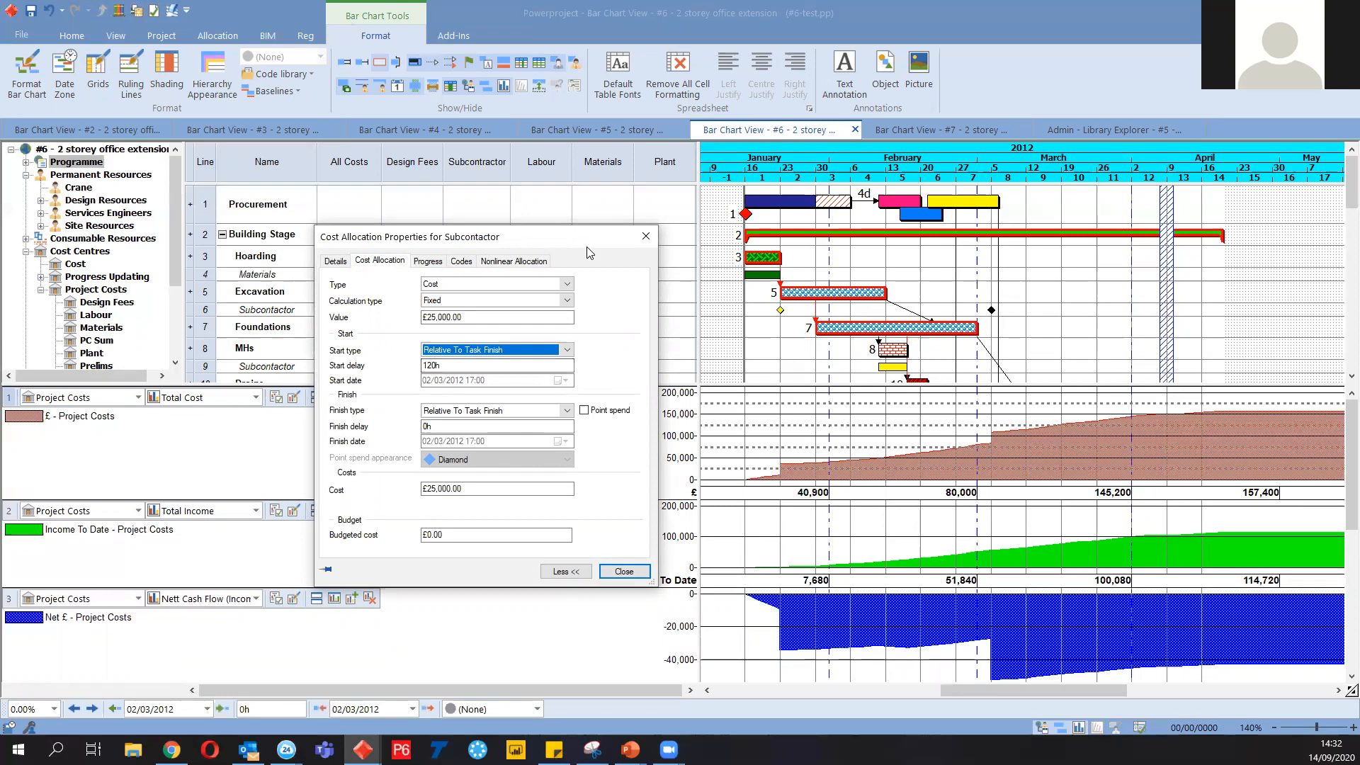
# Extend the Excavation task's duration to 3w 2d on the bar chart
pyautogui.moveTo(590, 239); pyautogui.dragTo(478, 331)
pyautogui.moveTo(886, 294); pyautogui.dragTo(992, 284)
pyautogui.hotkey('ctrl', 'z')
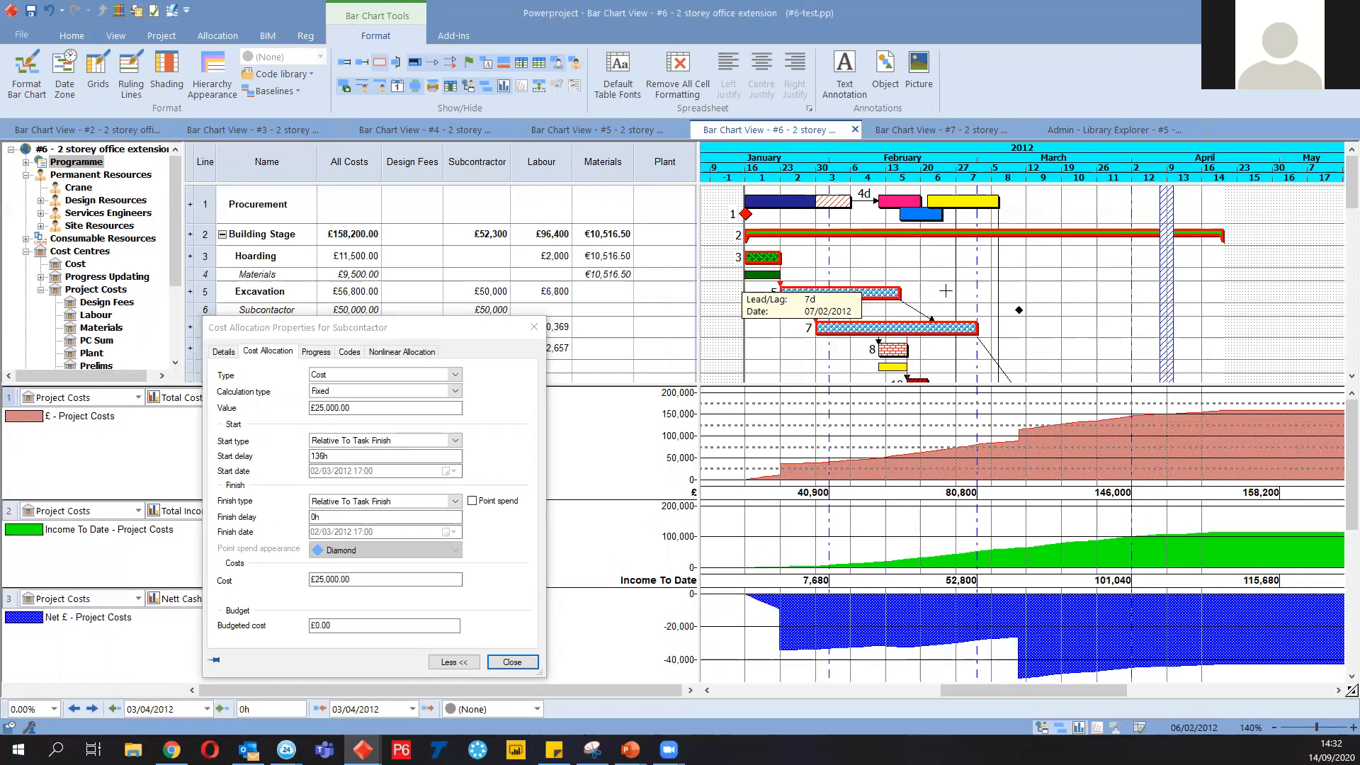
# Set the start delay of the second Subcontractor point cost to 30d and deselect it on the bar chart
pyautogui.moveTo(496, 324); pyautogui.dragTo(650, 234)
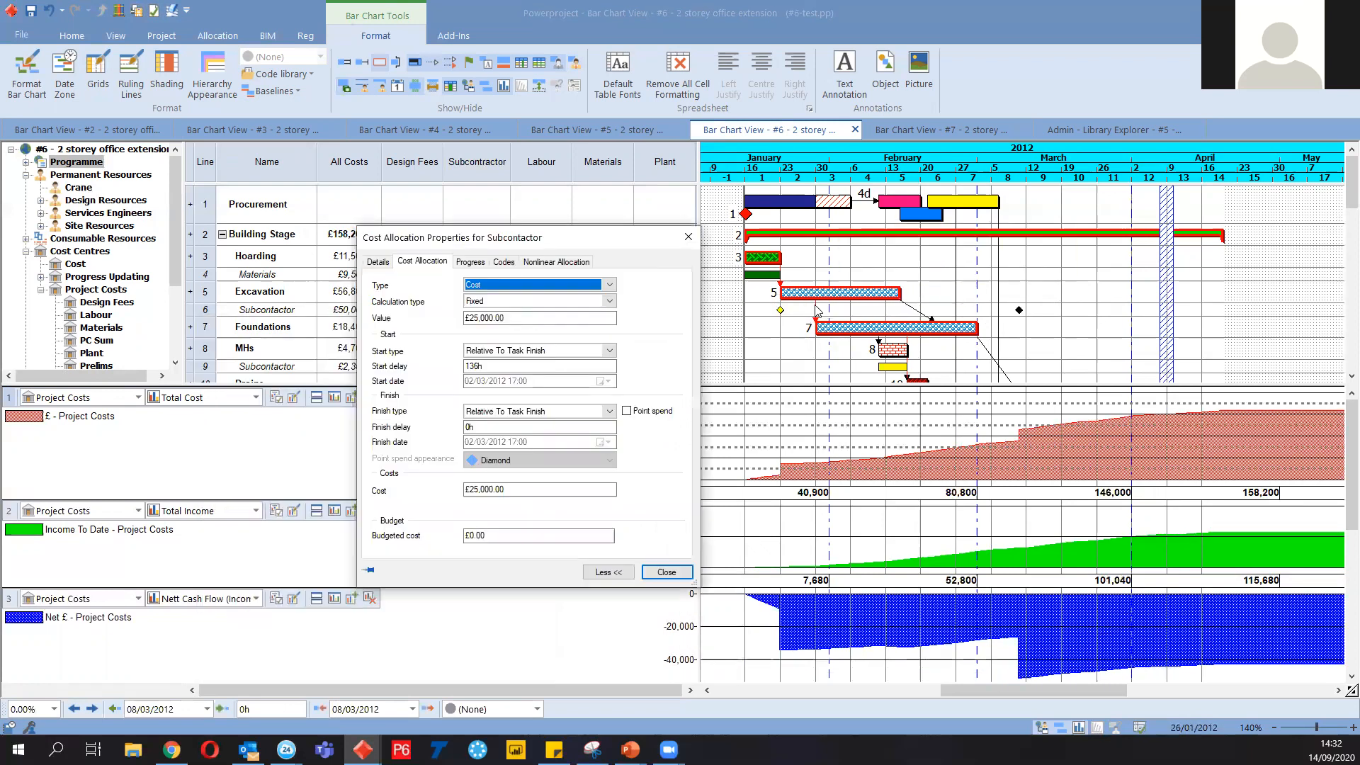
pyautogui.doubleClick(585, 366)
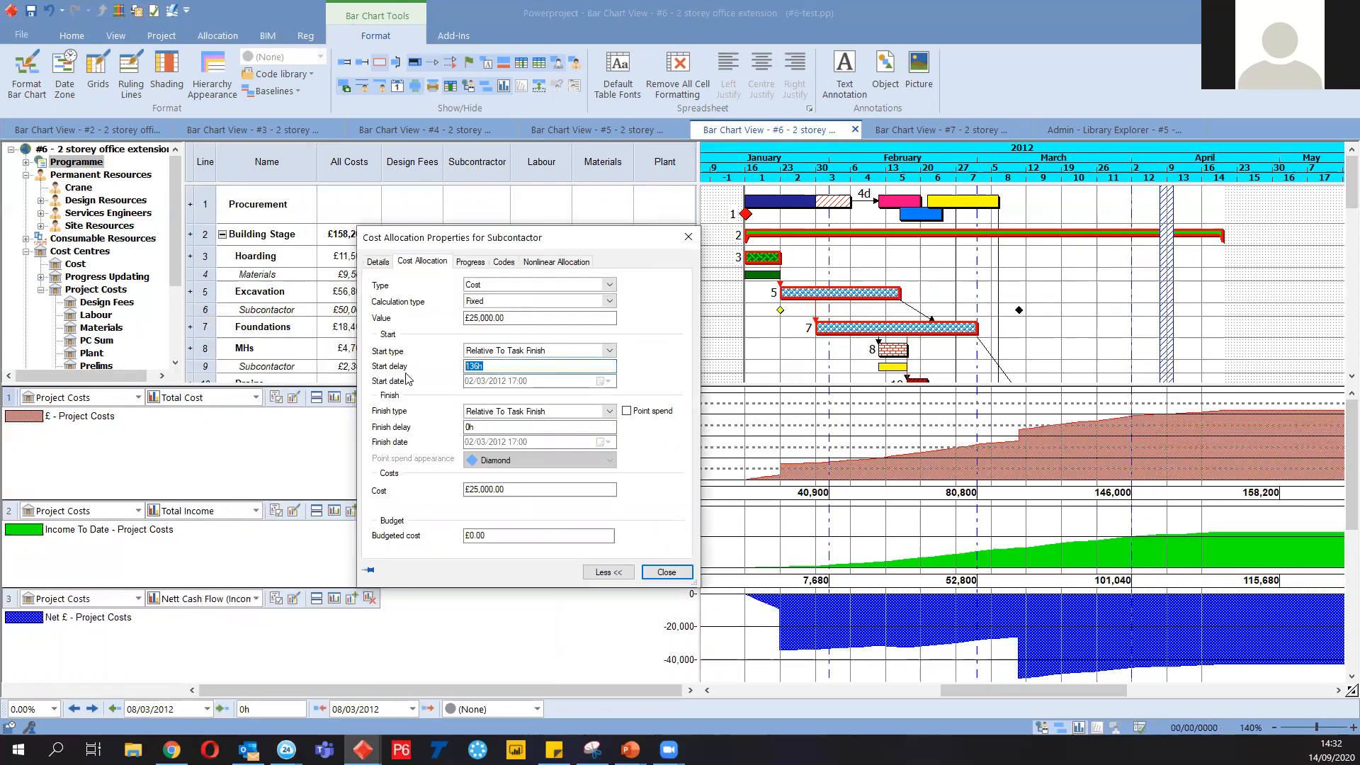
pyautogui.write('30d')
pyautogui.press('Return')
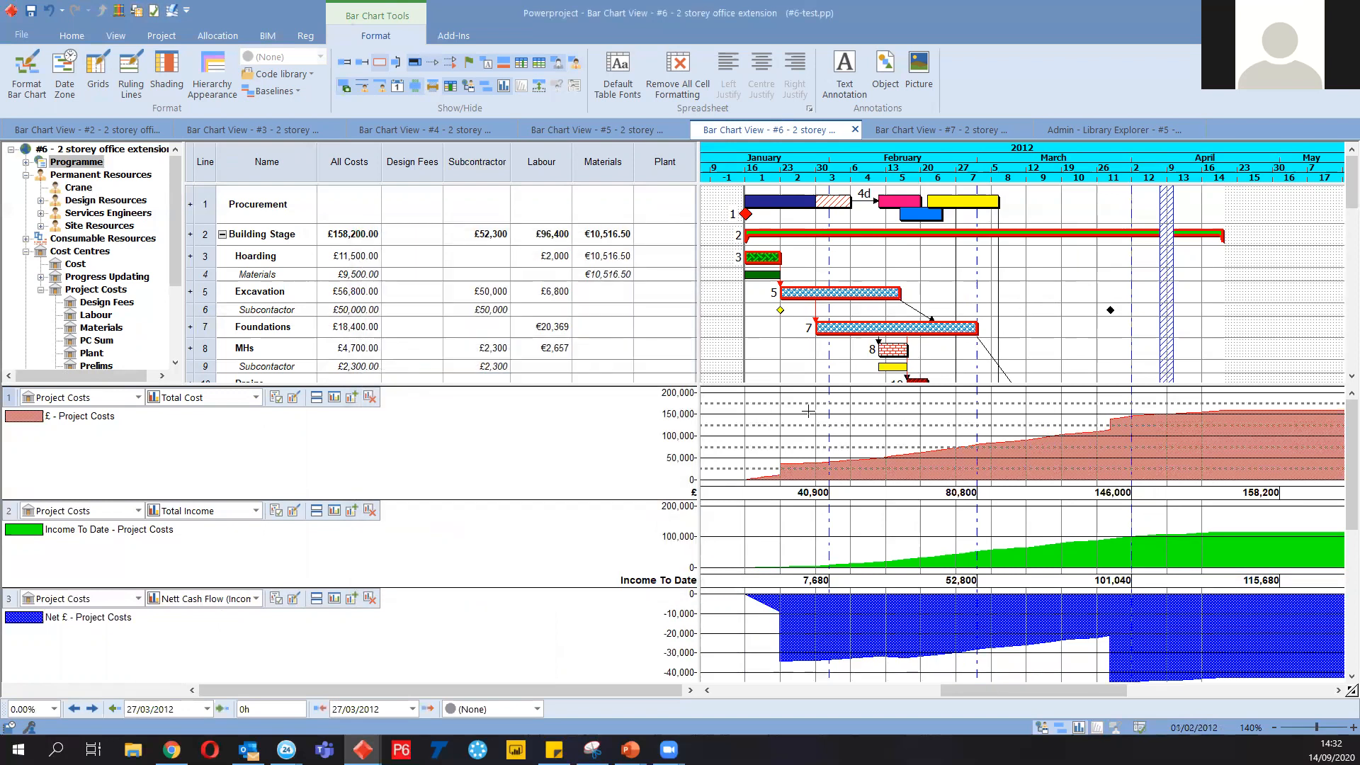
pyautogui.click(1091, 340)
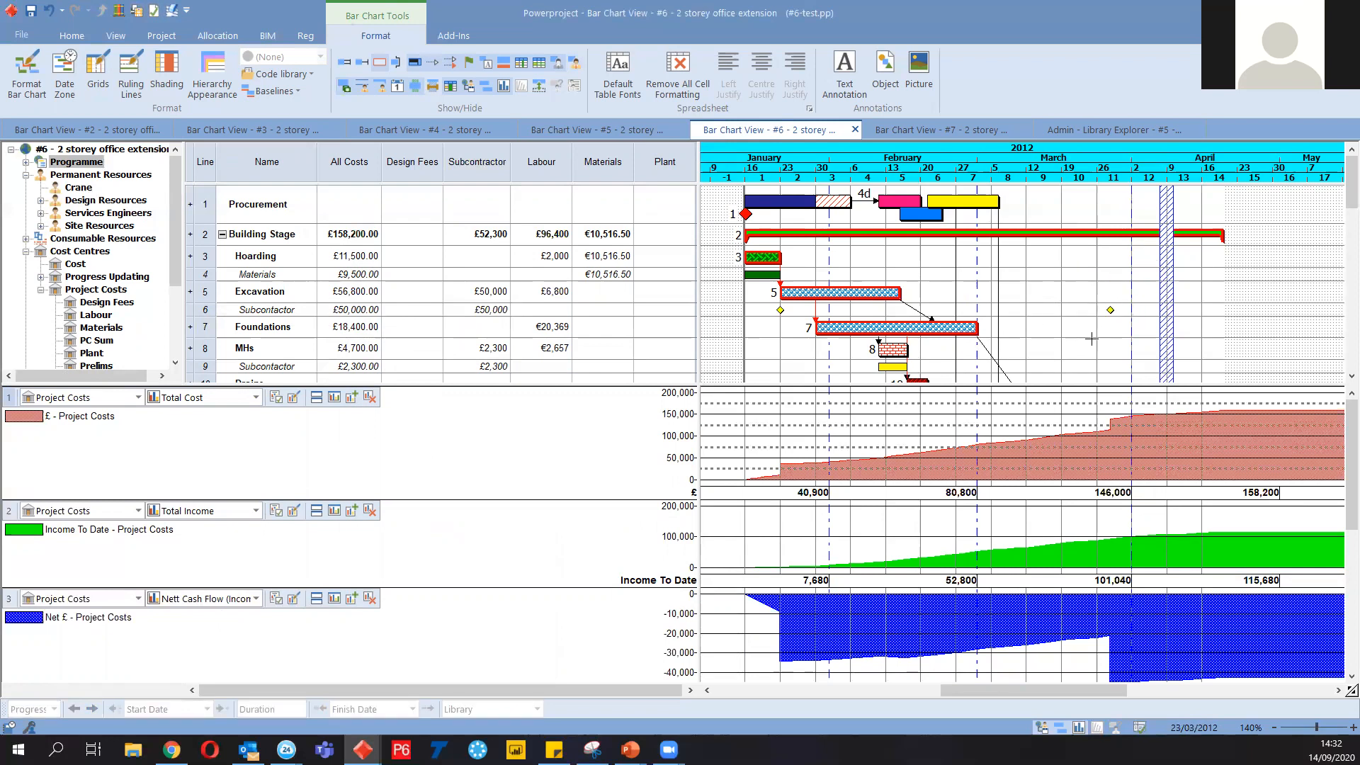
# Shorten the Excavation bar slightly and stretch it out to a duration of 3w 4d, shifting the linked point cost
pyautogui.click(876, 293)
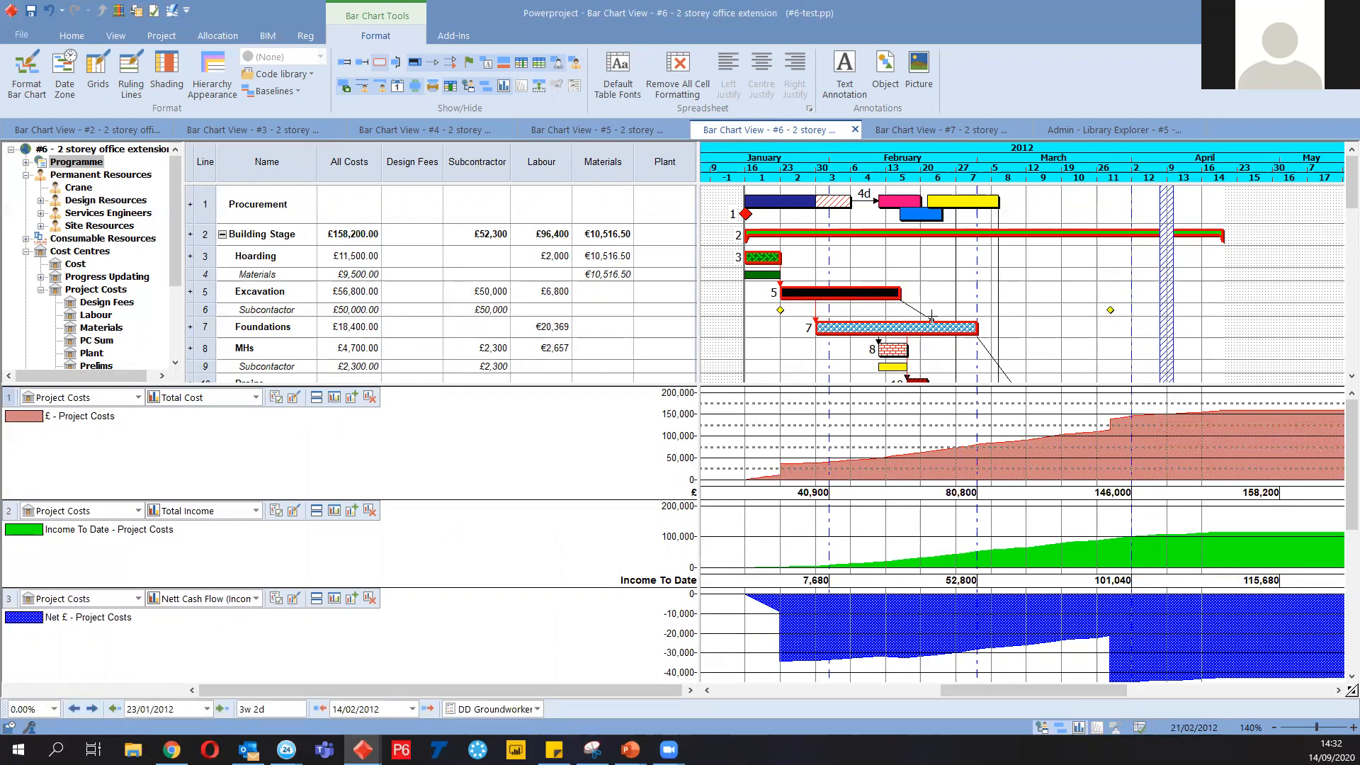
pyautogui.moveTo(900, 293)
pyautogui.mouseDown()
pyautogui.moveTo(951, 292)
pyautogui.moveTo(891, 294)
pyautogui.mouseUp()
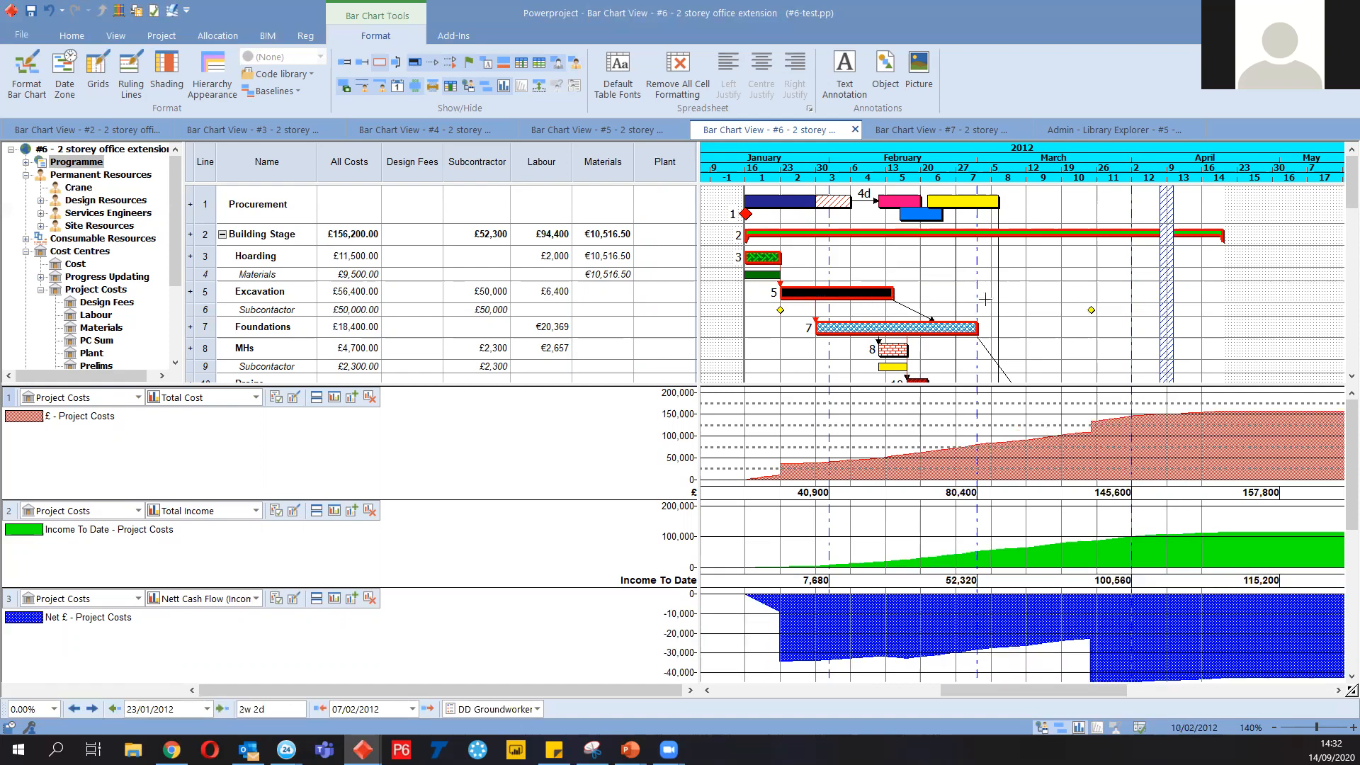
pyautogui.moveTo(894, 293); pyautogui.dragTo(914, 292)
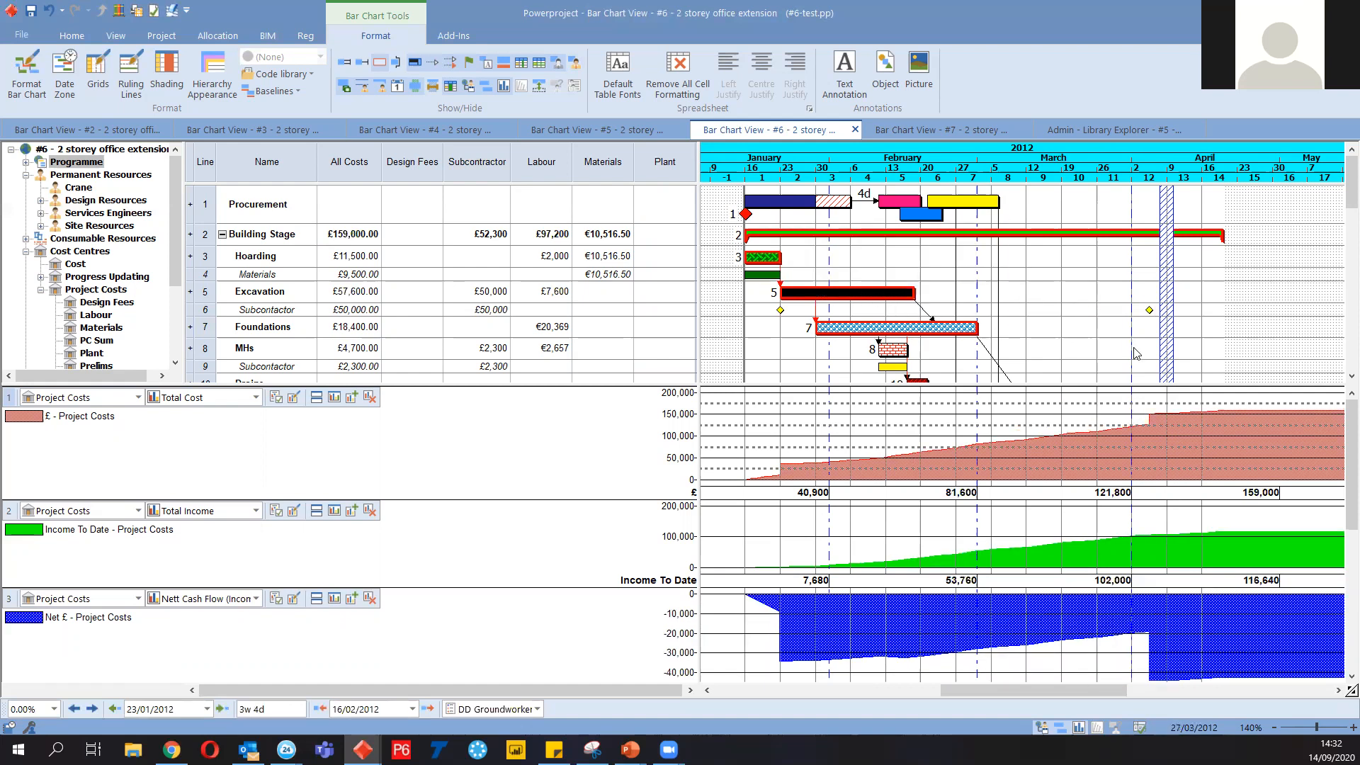
# Examine the calculation type options and fixed value in the delayed Subcontractor point cost's properties alongside the bar chart
pyautogui.click(1147, 311)
pyautogui.doubleClick(1118, 313)
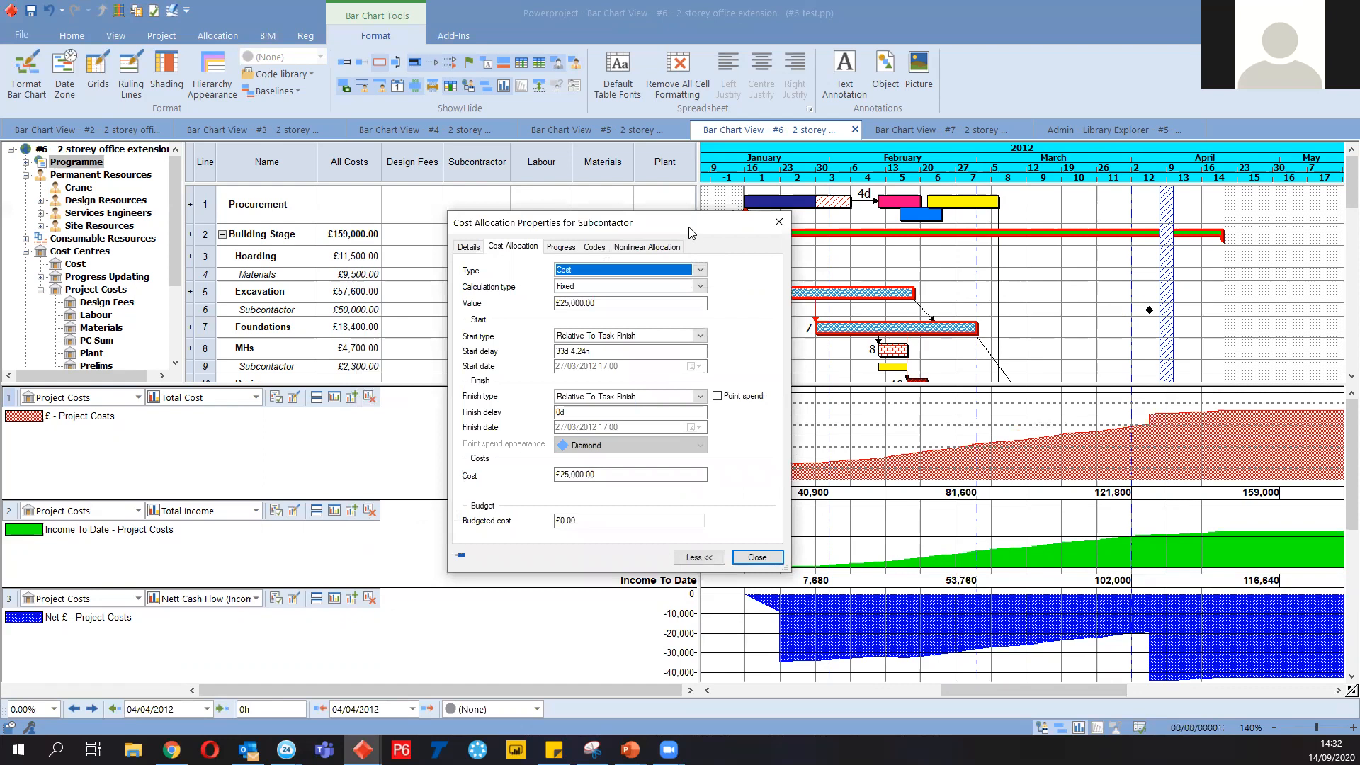
pyautogui.moveTo(677, 234); pyautogui.dragTo(601, 271)
pyautogui.click(556, 326)
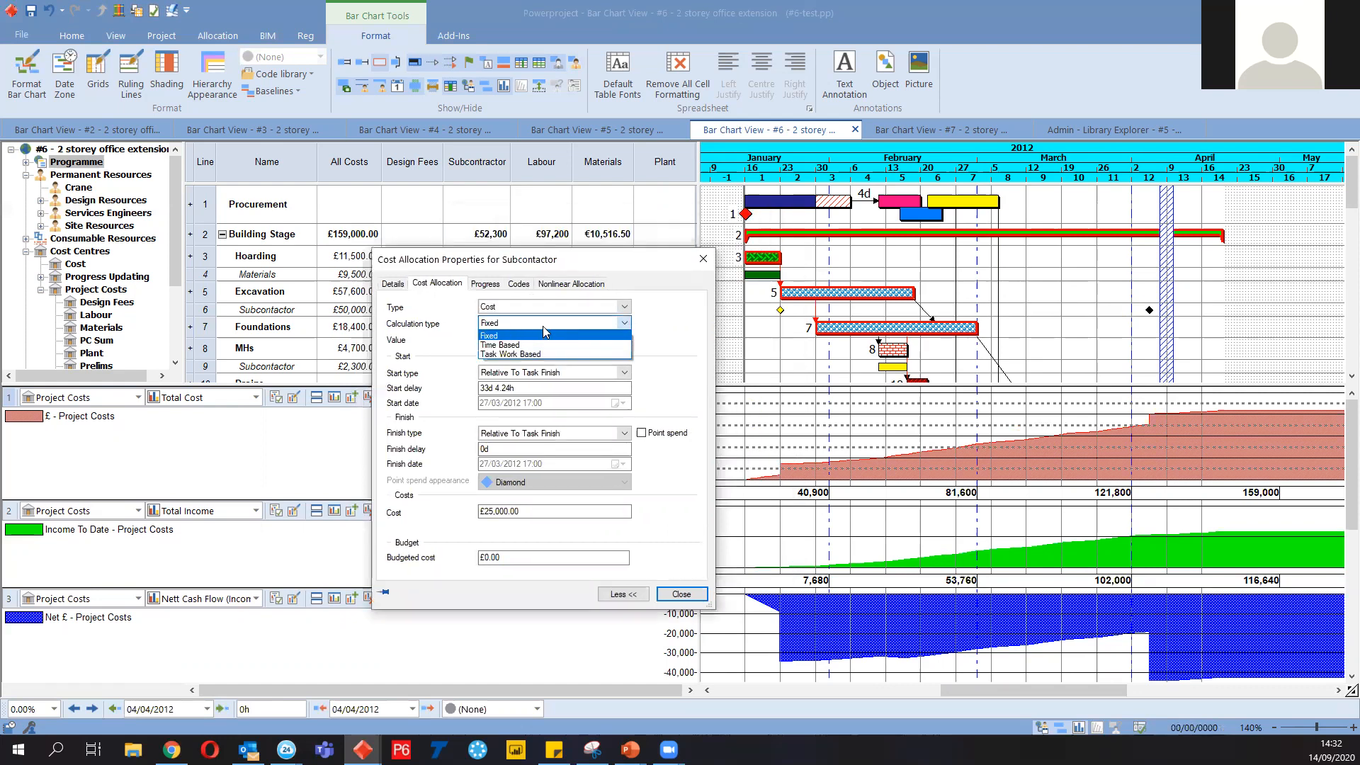
pyautogui.click(546, 334)
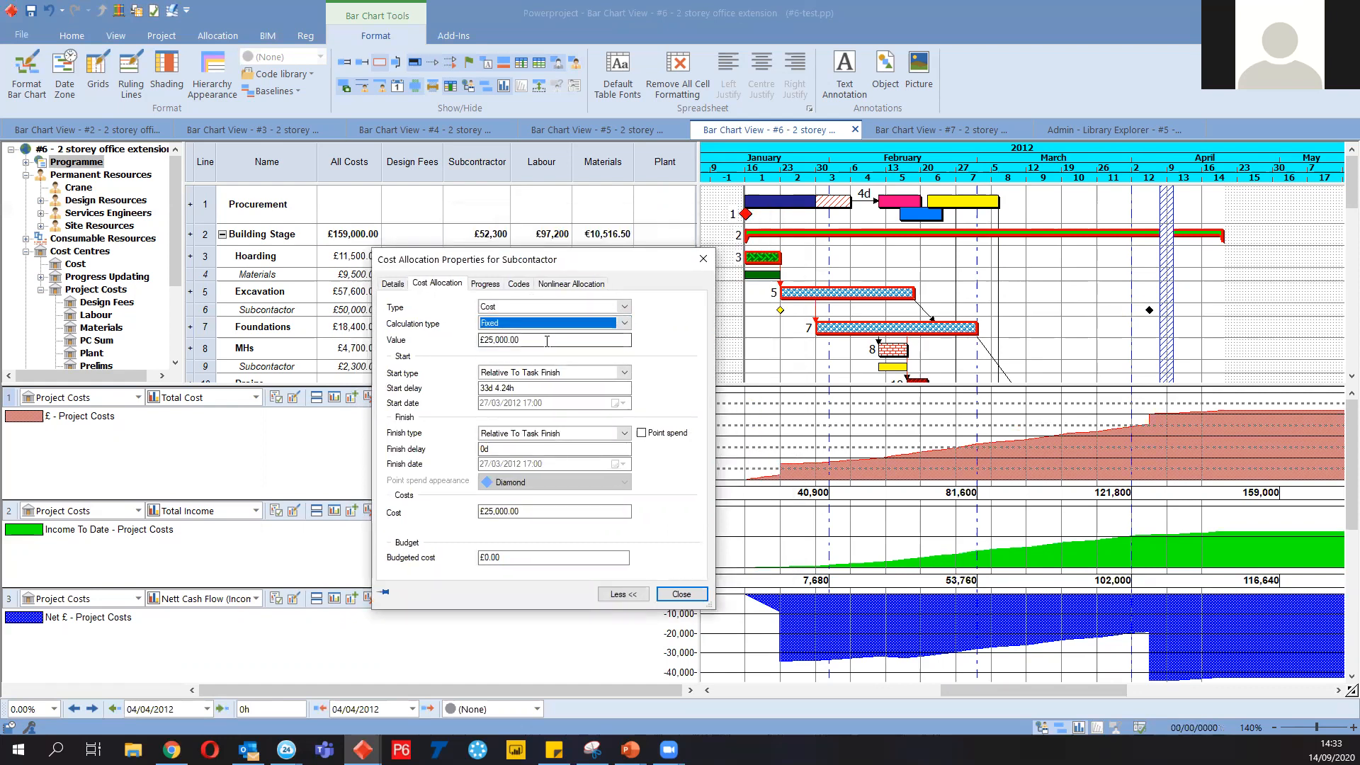
pyautogui.click(551, 341)
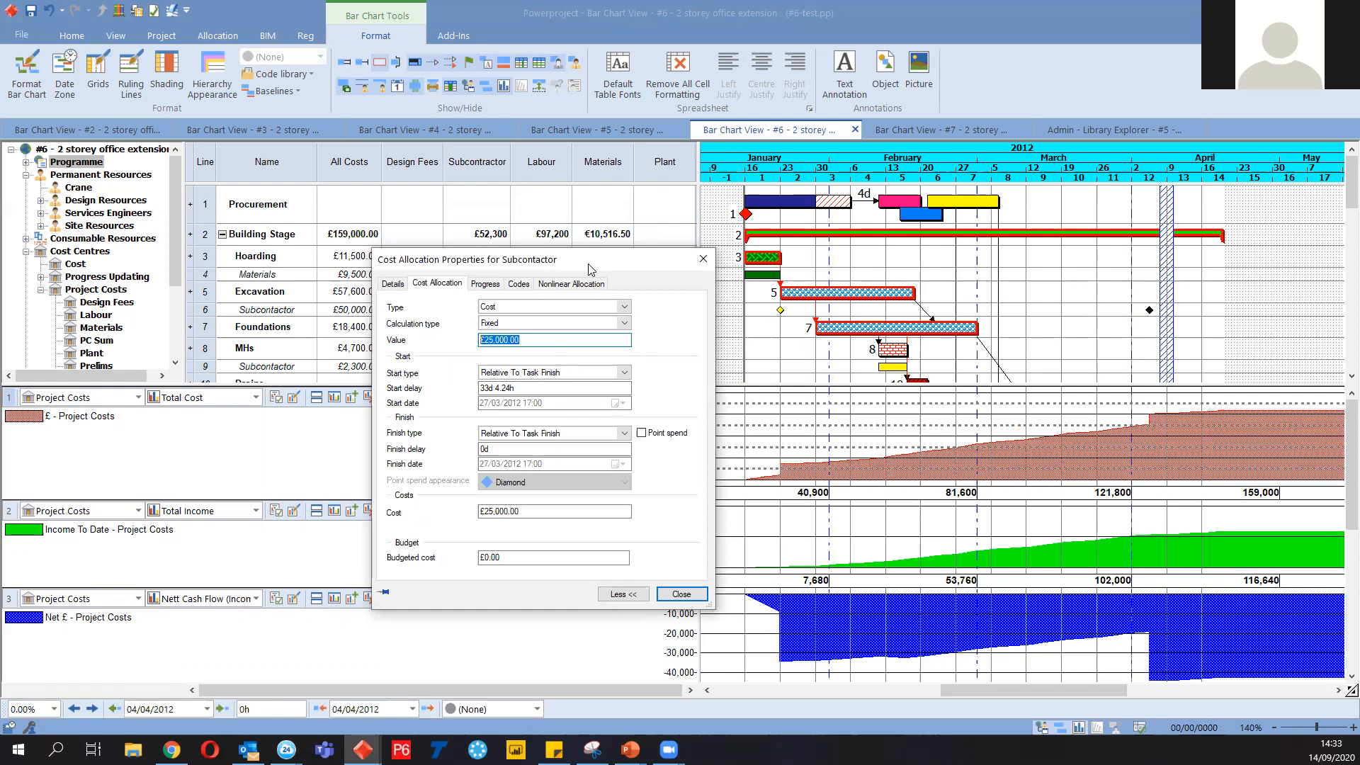
pyautogui.moveTo(588, 269); pyautogui.dragTo(700, 401)
pyautogui.press('ctrl')
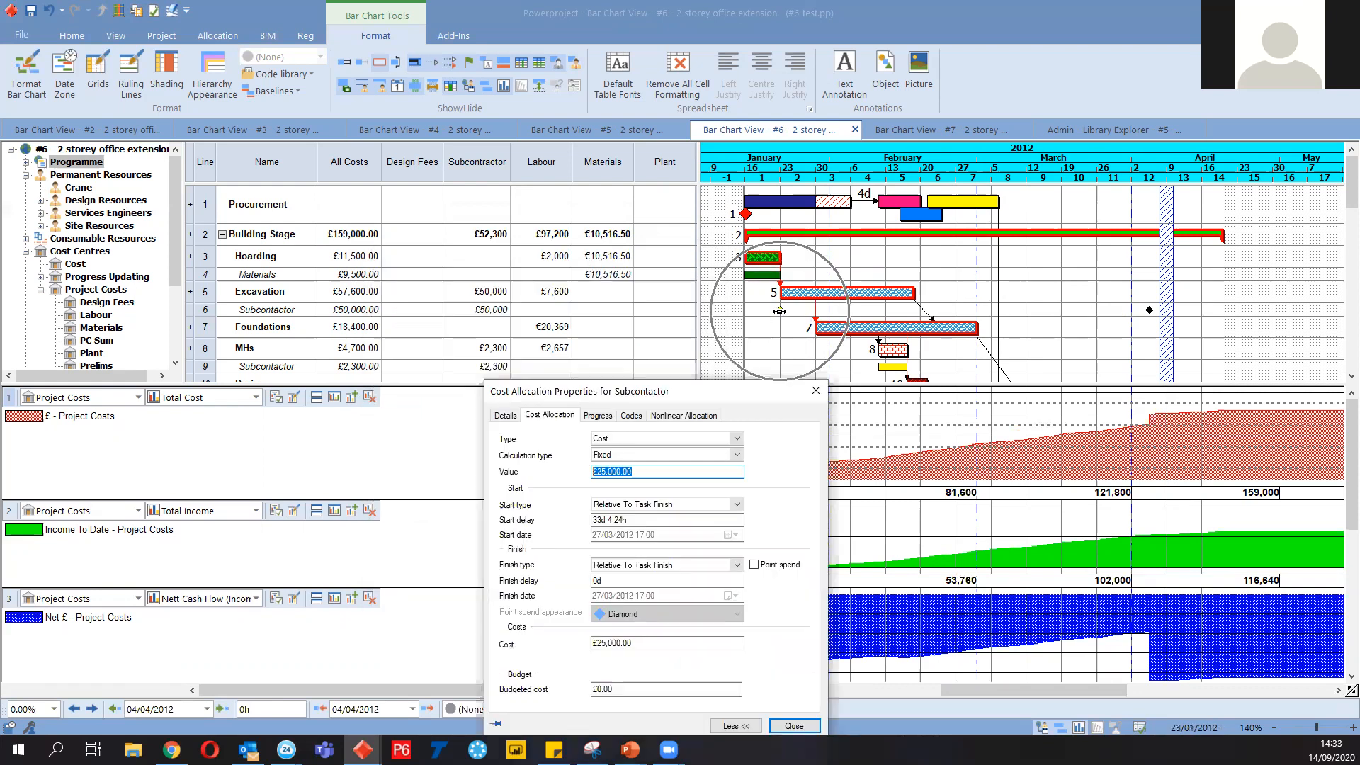
pyautogui.press('ctrl')
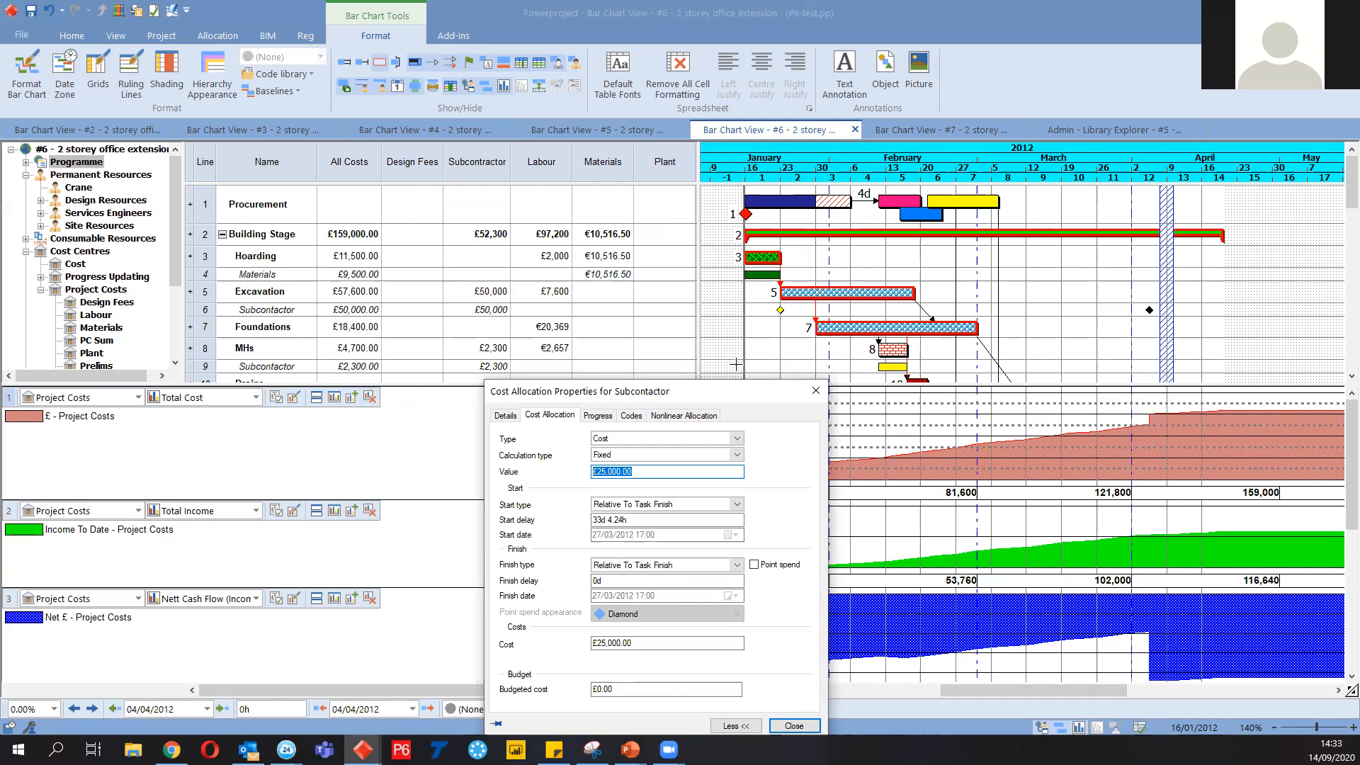
# Switch the delayed point cost's calculation type to Time Based and on to Task Work Based, and close its properties
pyautogui.moveTo(733, 391); pyautogui.dragTo(704, 228)
pyautogui.click(617, 293)
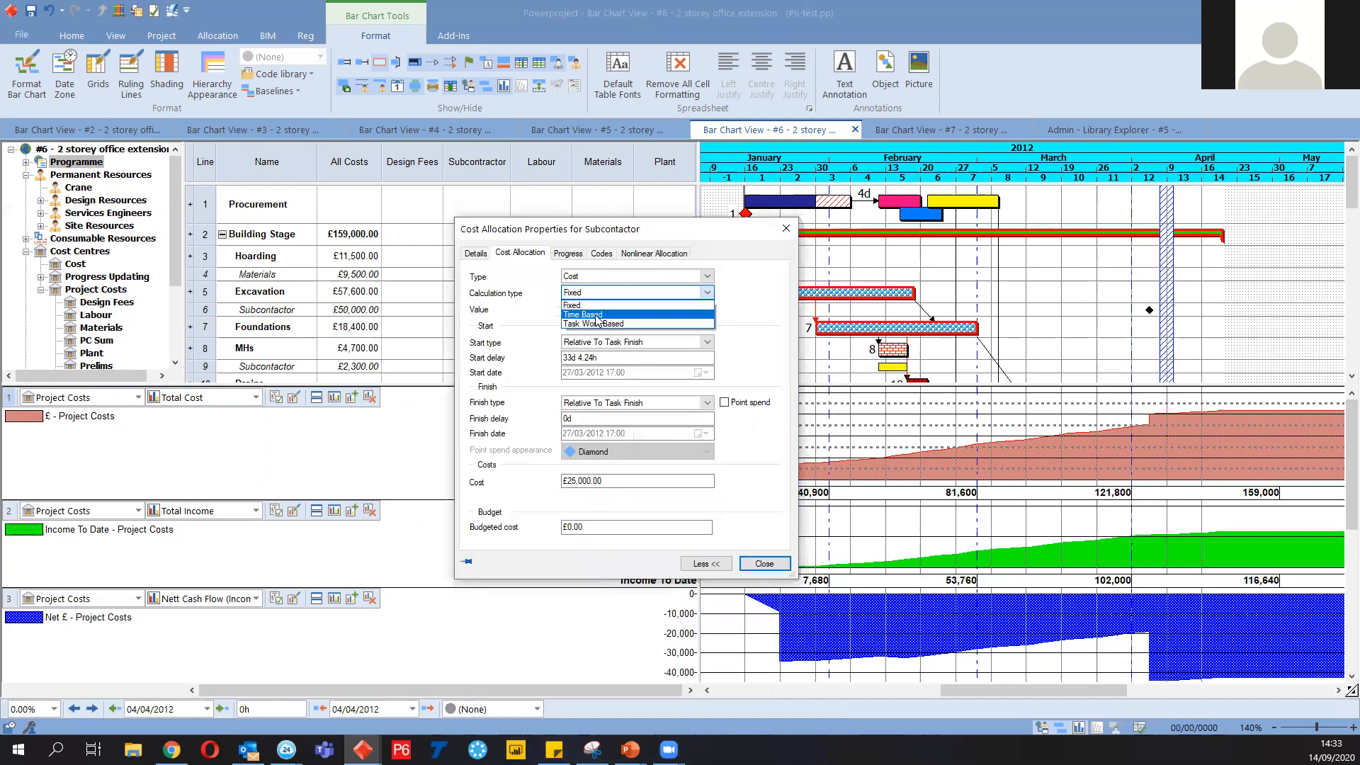
pyautogui.click(596, 315)
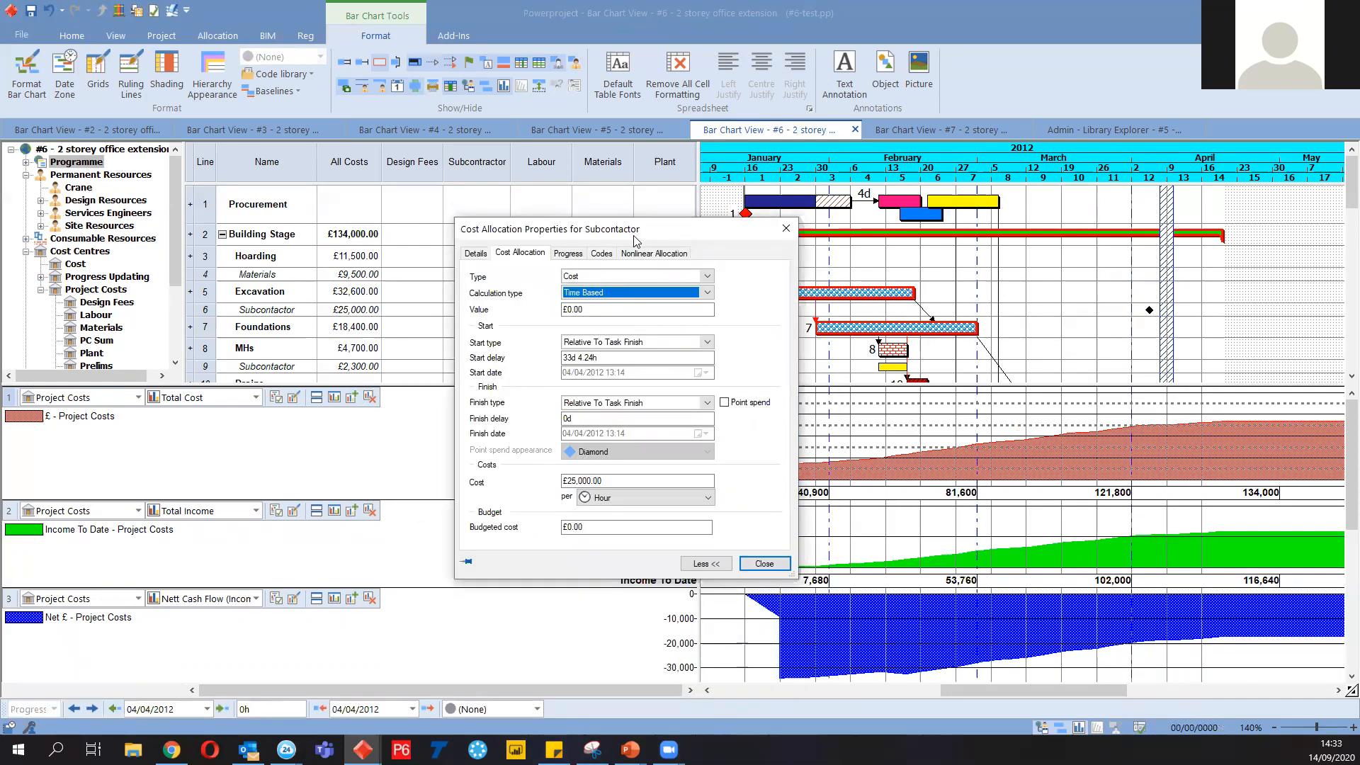
pyautogui.click(567, 375)
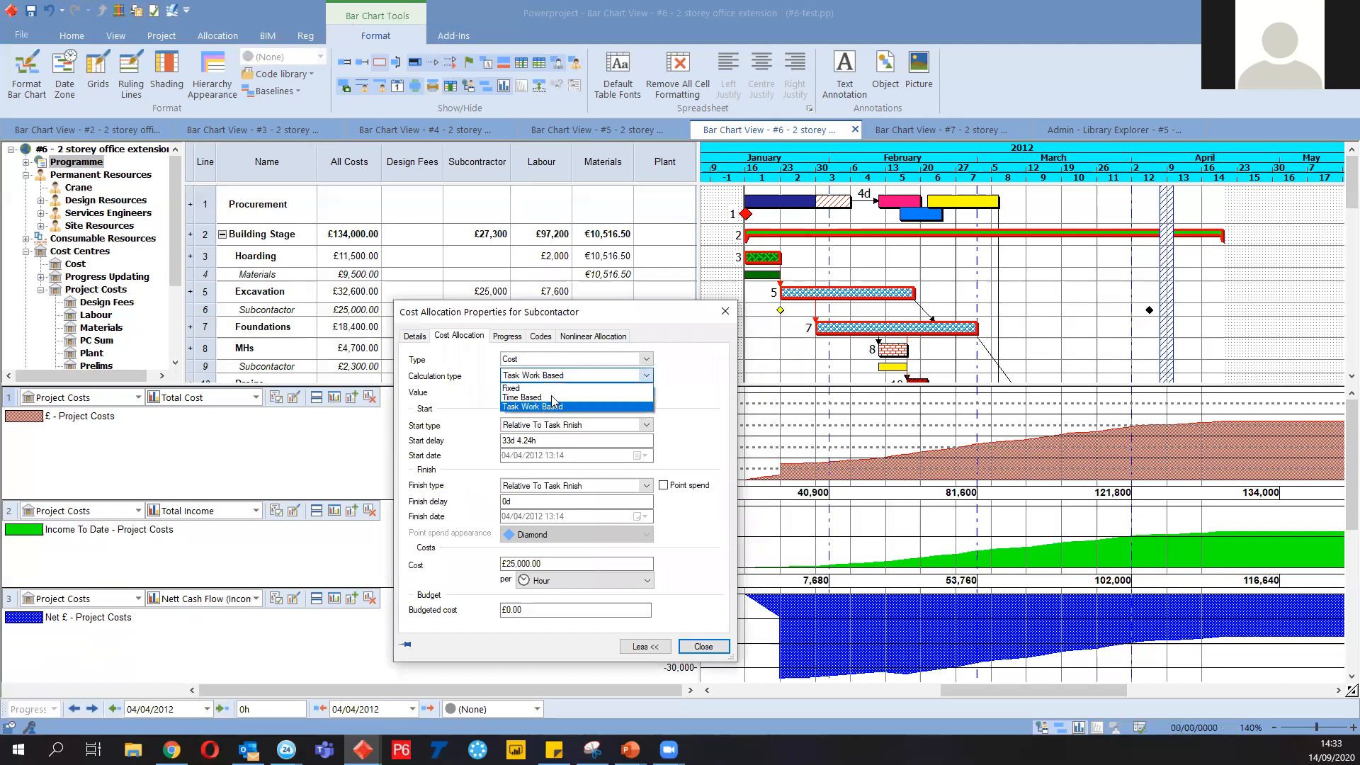
pyautogui.click(555, 404)
pyautogui.moveTo(553, 564); pyautogui.dragTo(459, 573)
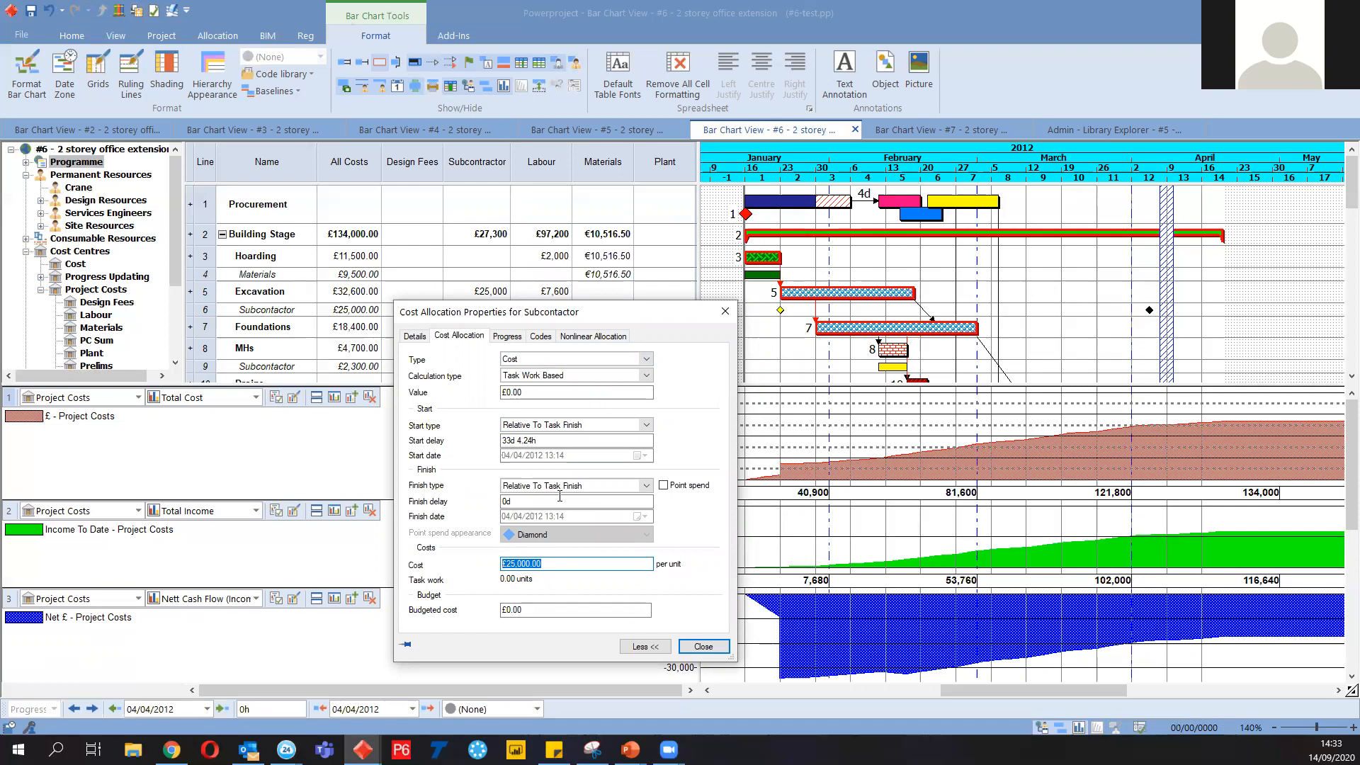
pyautogui.click(551, 376)
pyautogui.click(553, 391)
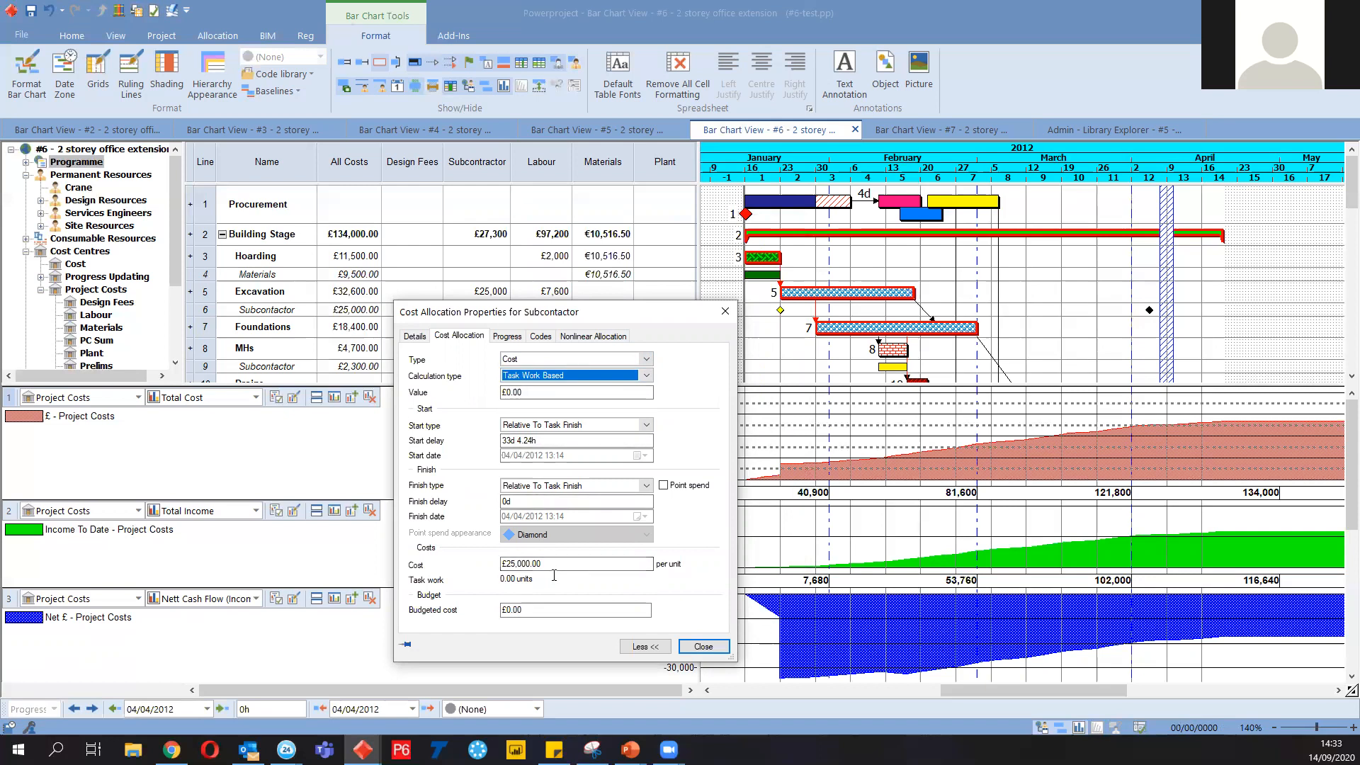
pyautogui.click(726, 312)
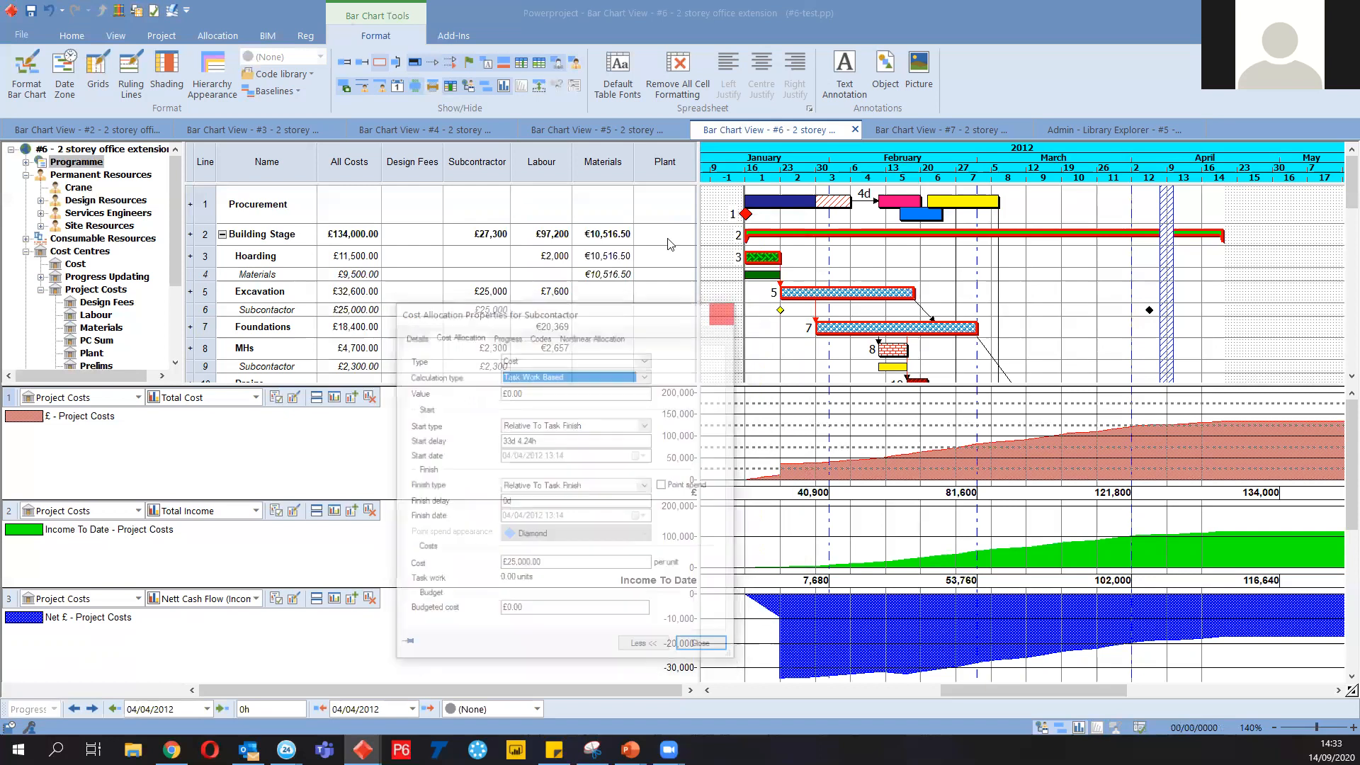
# Add a Task work column before Design Fees and enter 10,000 m3 as Excavation's task work
pyautogui.rightClick(428, 170)
pyautogui.moveTo(496, 322)
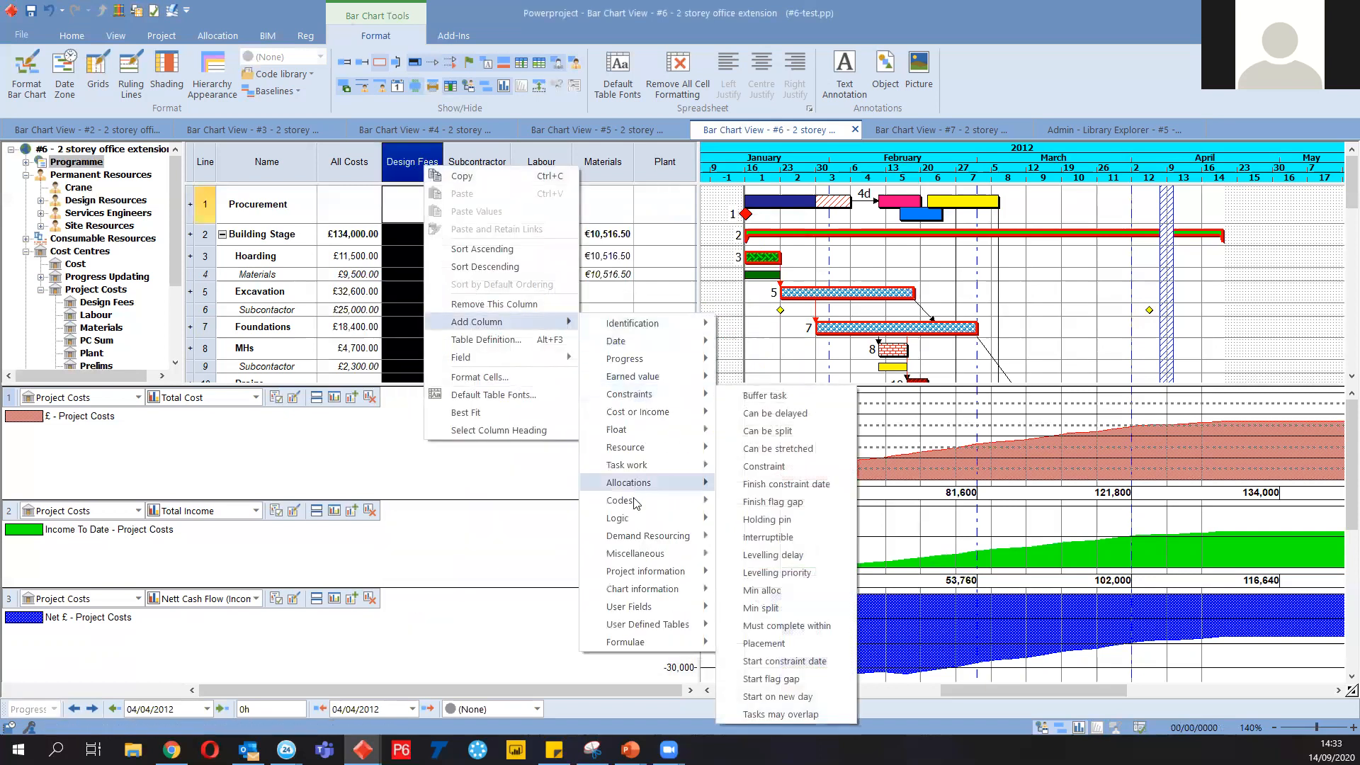
pyautogui.moveTo(647, 465)
pyautogui.click(779, 519)
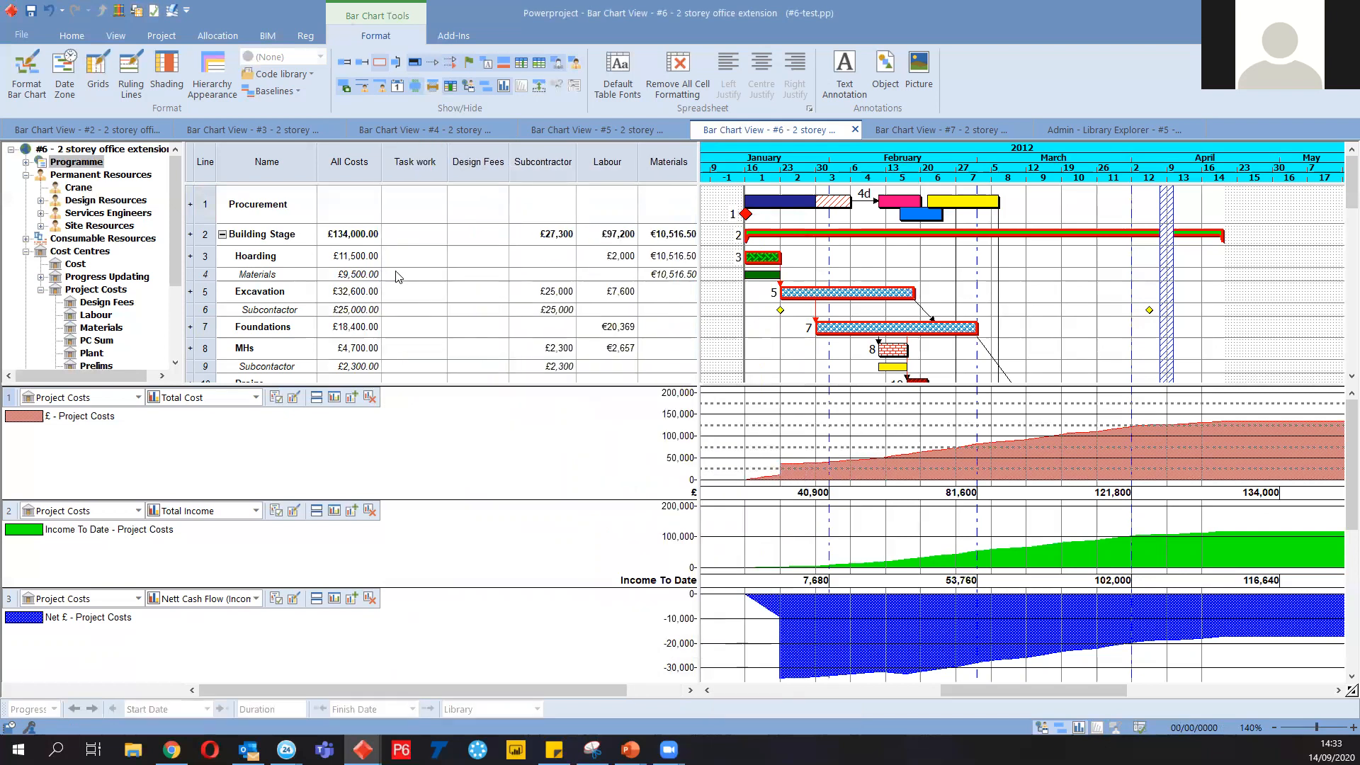
pyautogui.click(428, 291)
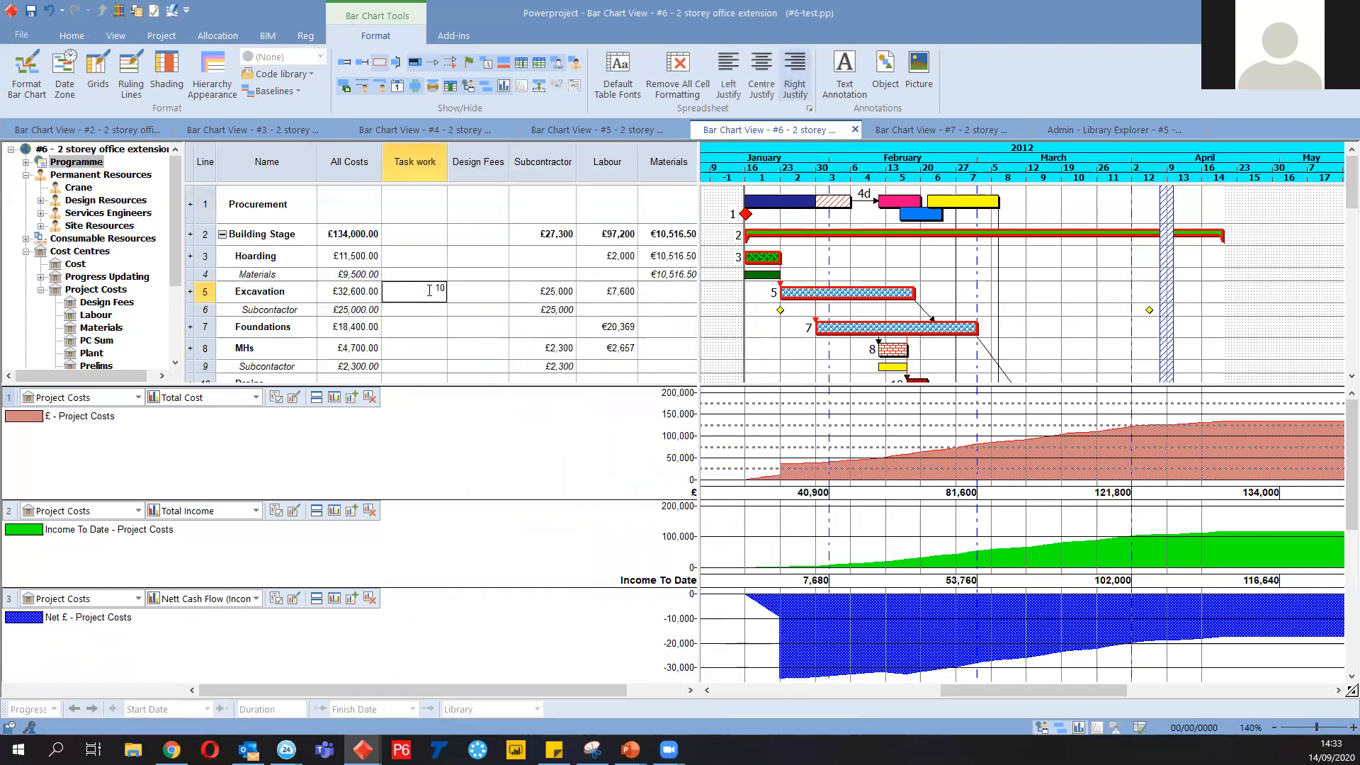
pyautogui.press('Return')
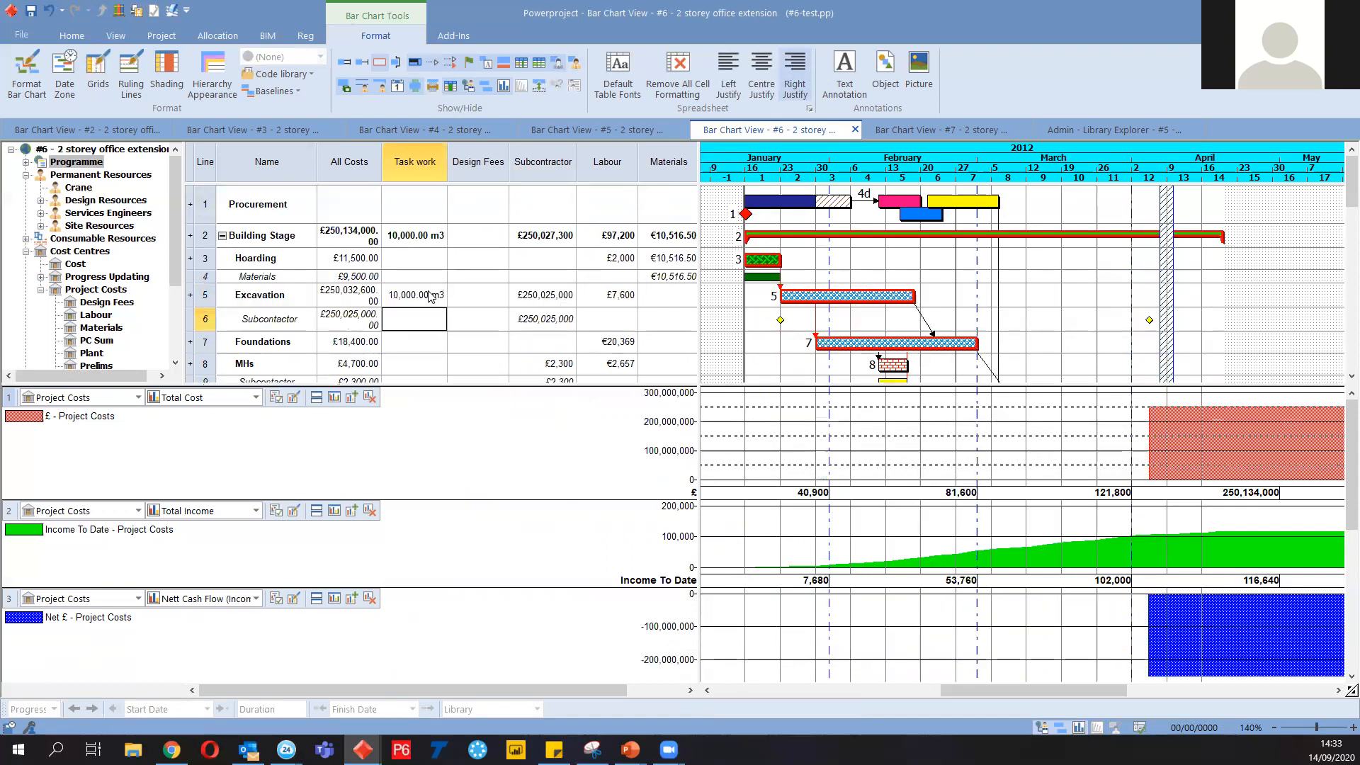
# Set the delayed Subcontractor point cost to £125 per m3 and close its properties
pyautogui.doubleClick(1147, 319)
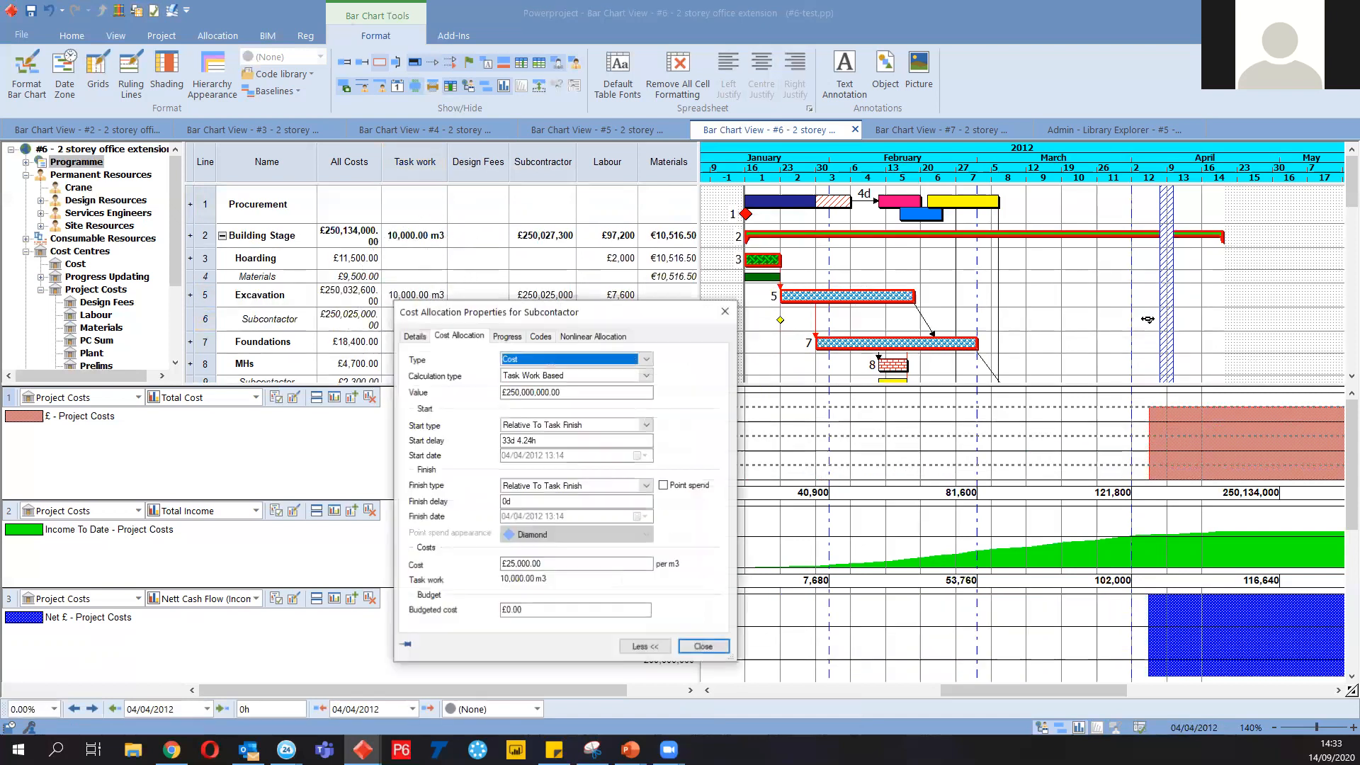
pyautogui.moveTo(552, 588); pyautogui.dragTo(503, 586)
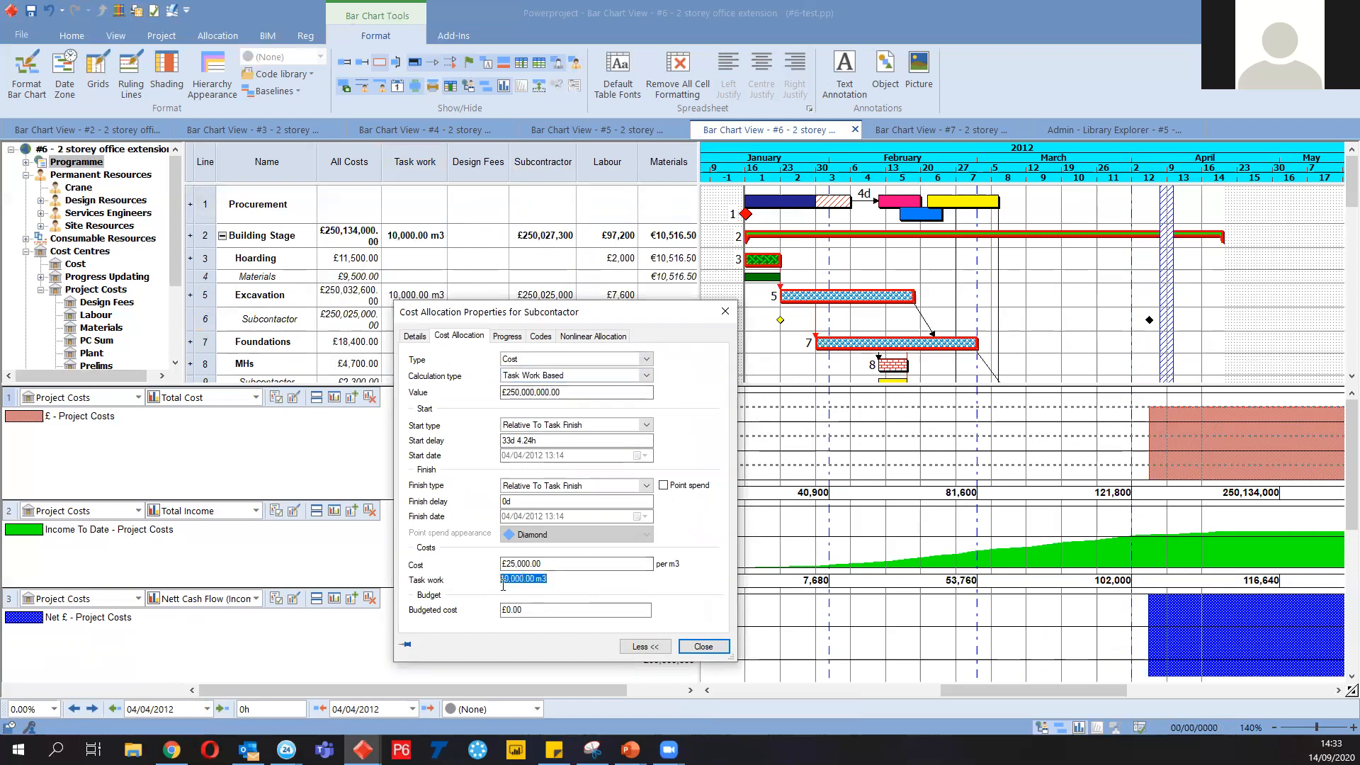
pyautogui.click(557, 564)
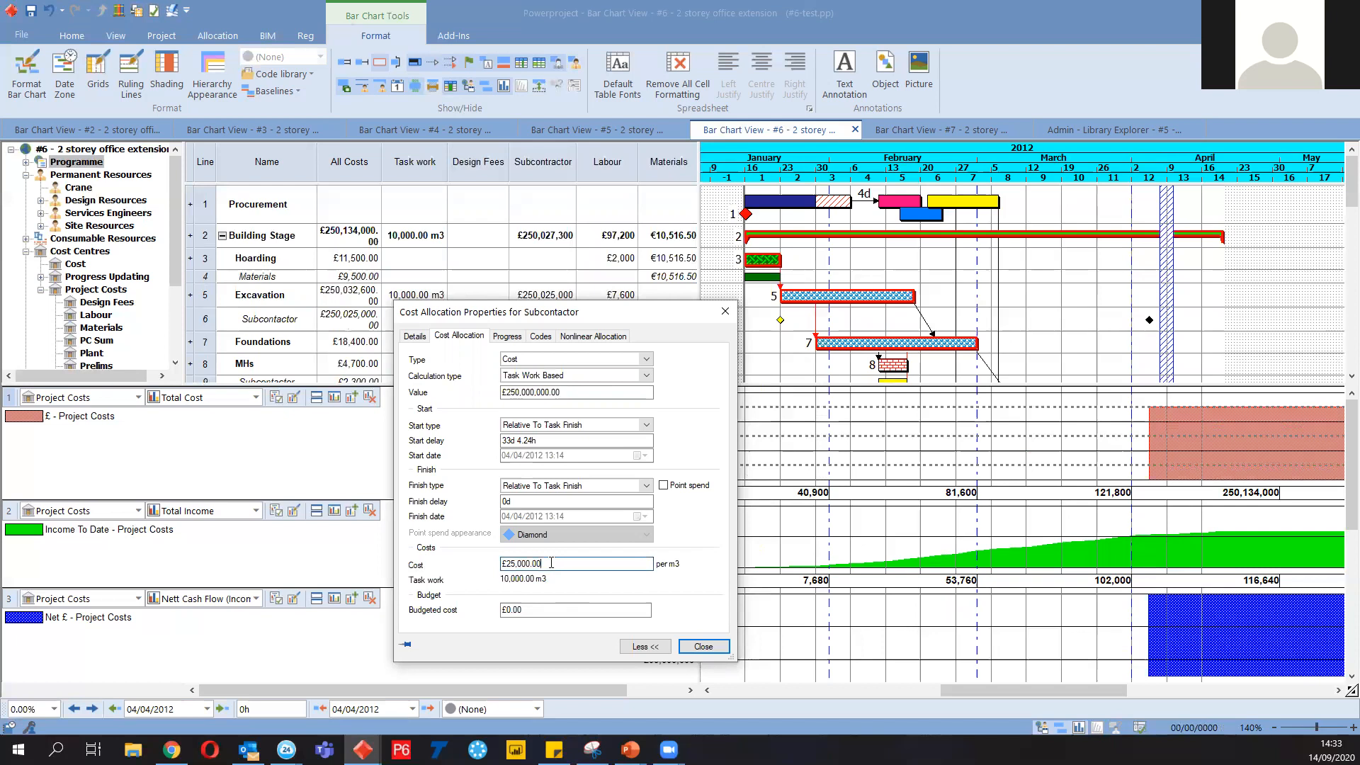
pyautogui.moveTo(562, 564); pyautogui.dragTo(505, 565)
pyautogui.write('125')
pyautogui.press('Tab')
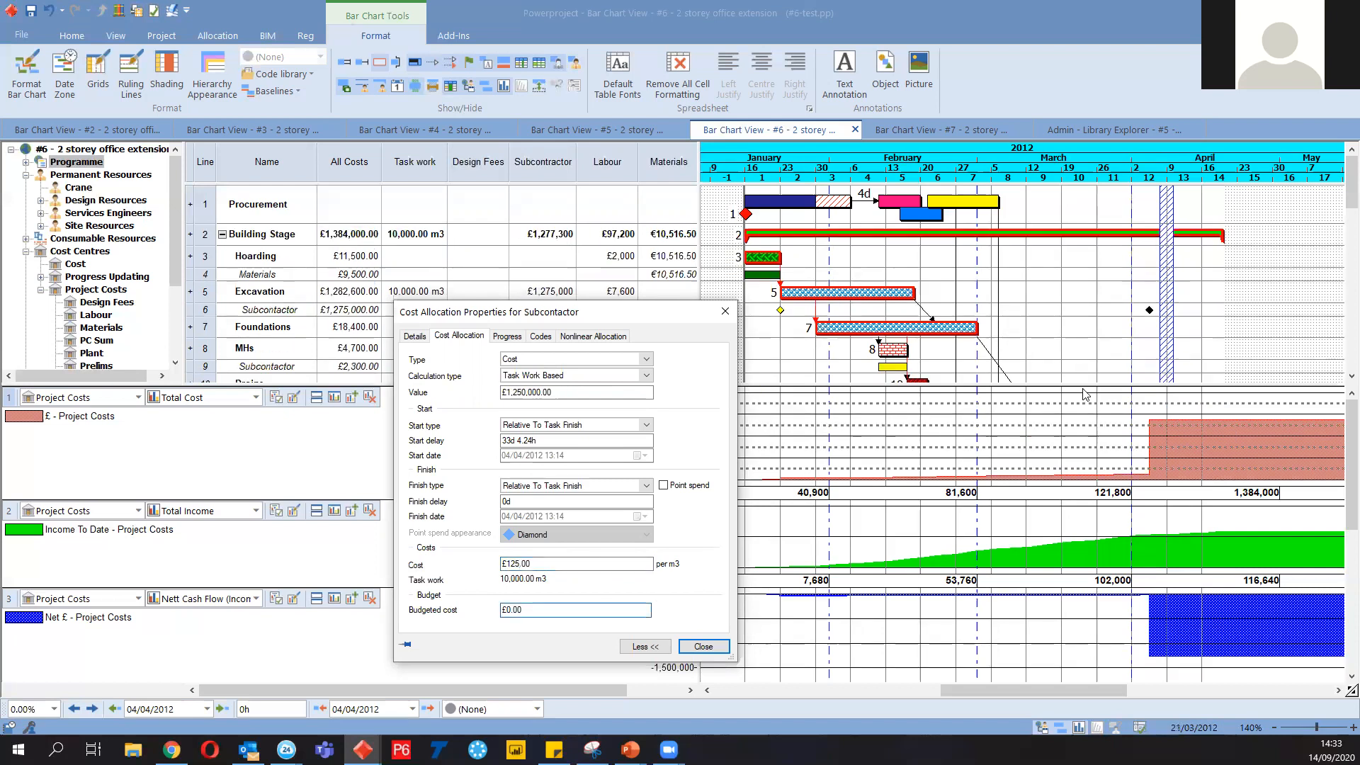
pyautogui.moveTo(668, 317); pyautogui.dragTo(726, 383)
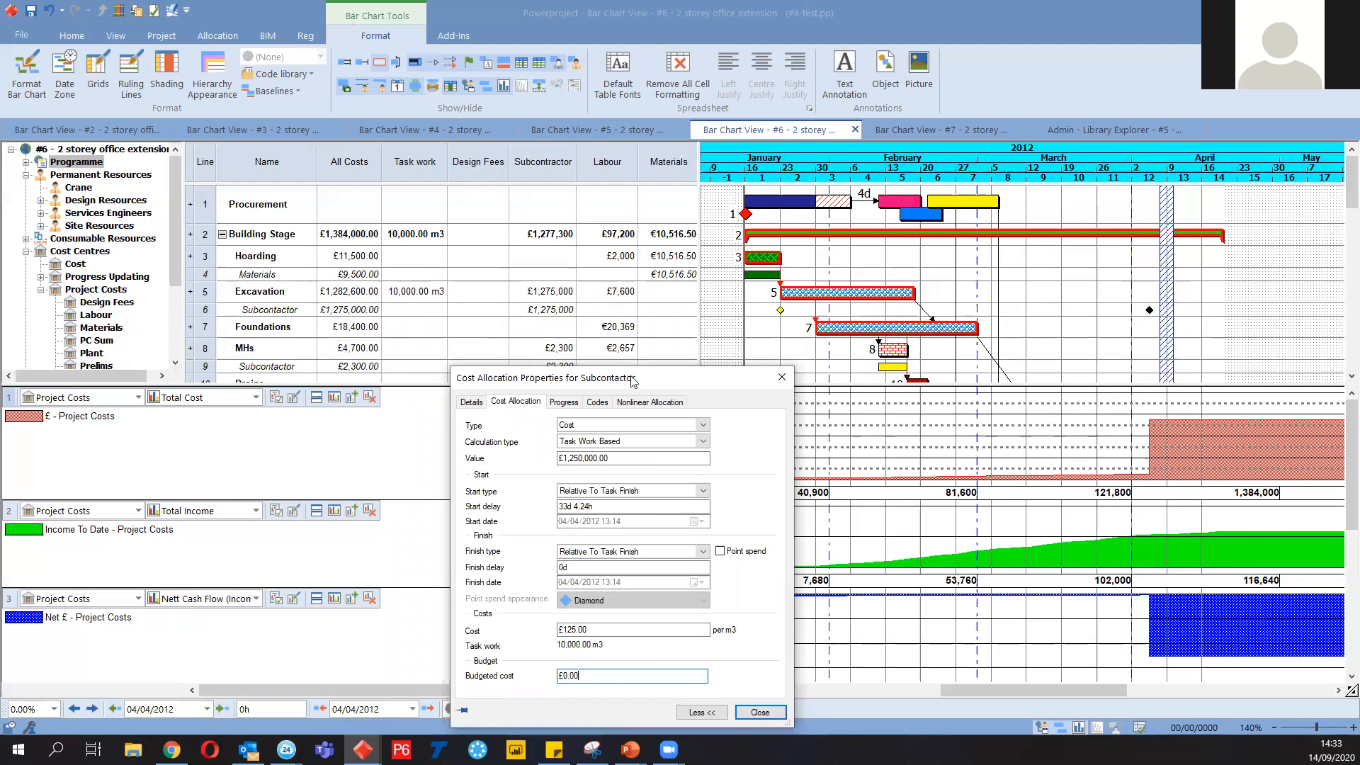
pyautogui.moveTo(633, 382); pyautogui.dragTo(659, 330)
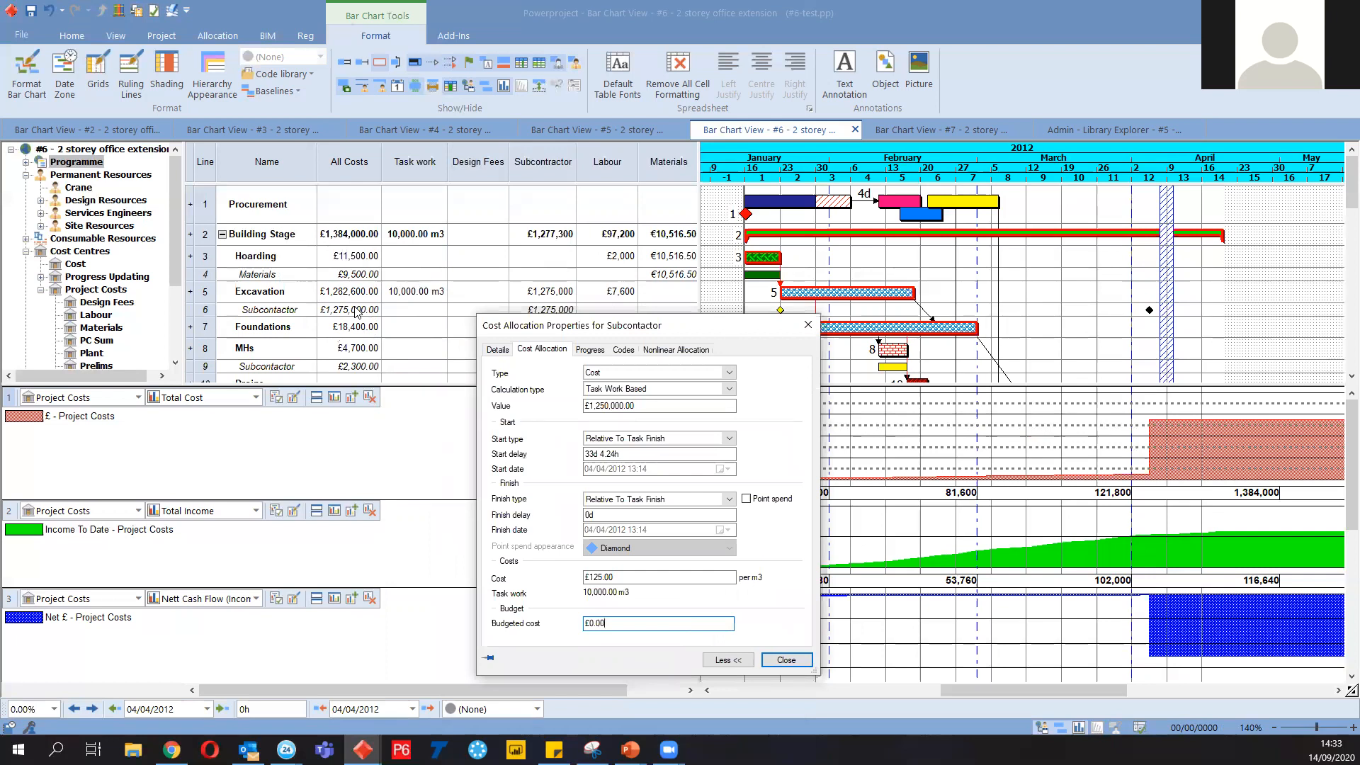
pyautogui.click(808, 324)
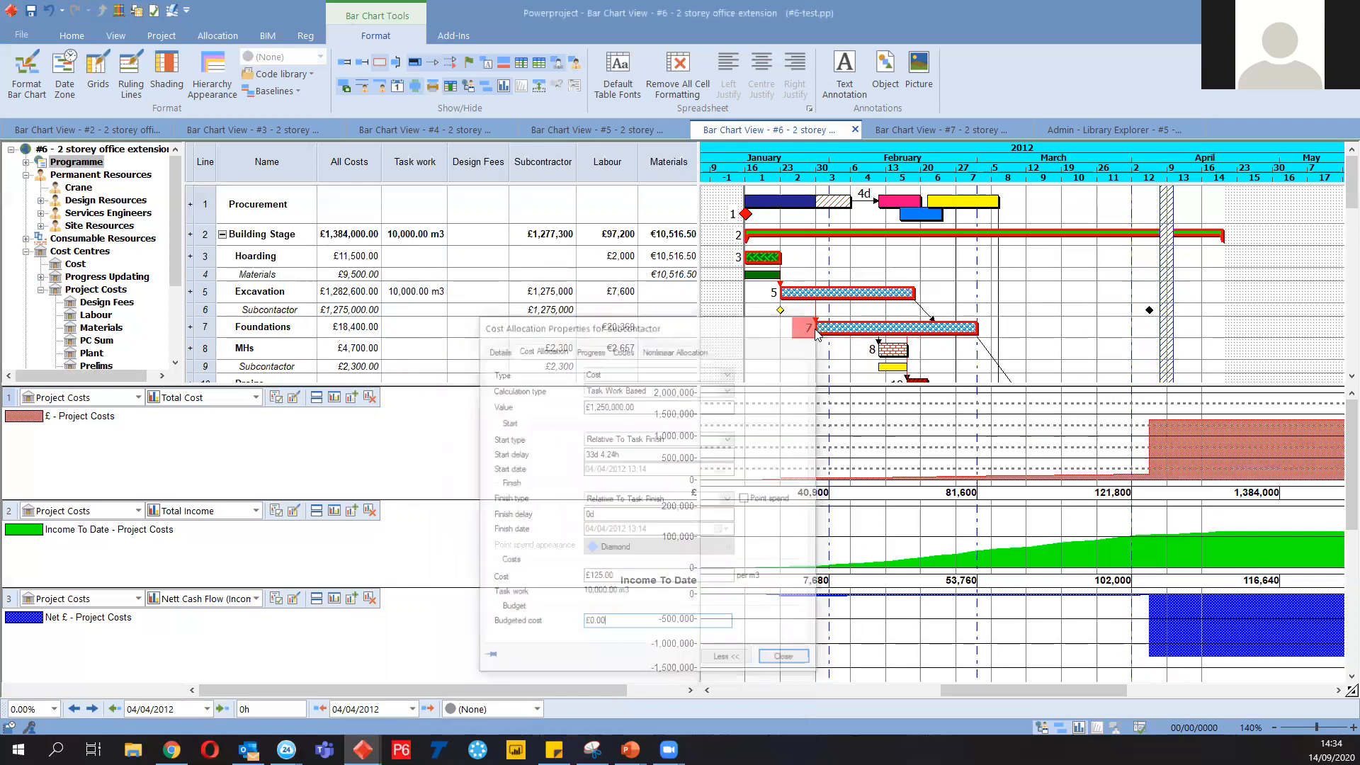
# Enlarge the histogram area and examine how Excavation's task-work-based payment affects the cost and net cash flow curves in April
pyautogui.doubleClick(439, 294)
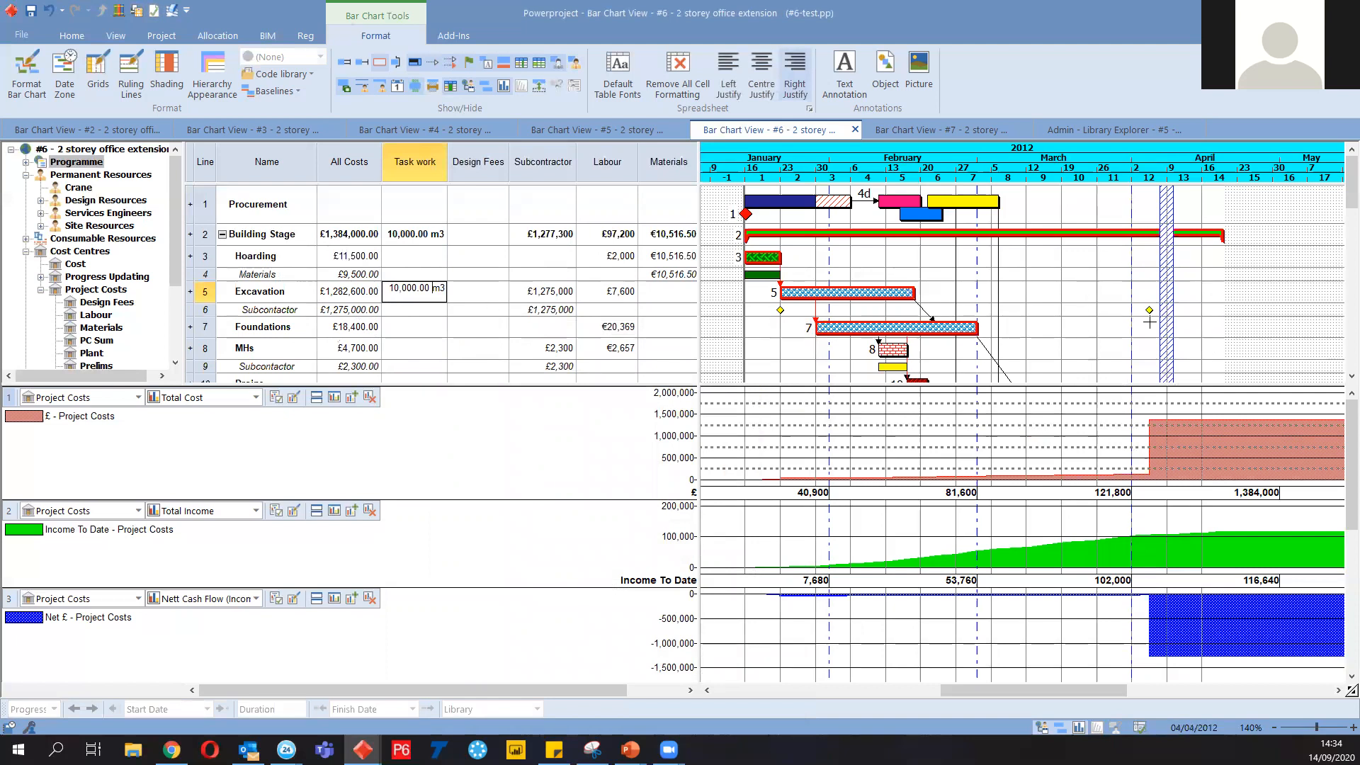
pyautogui.moveTo(1105, 391); pyautogui.dragTo(1110, 363)
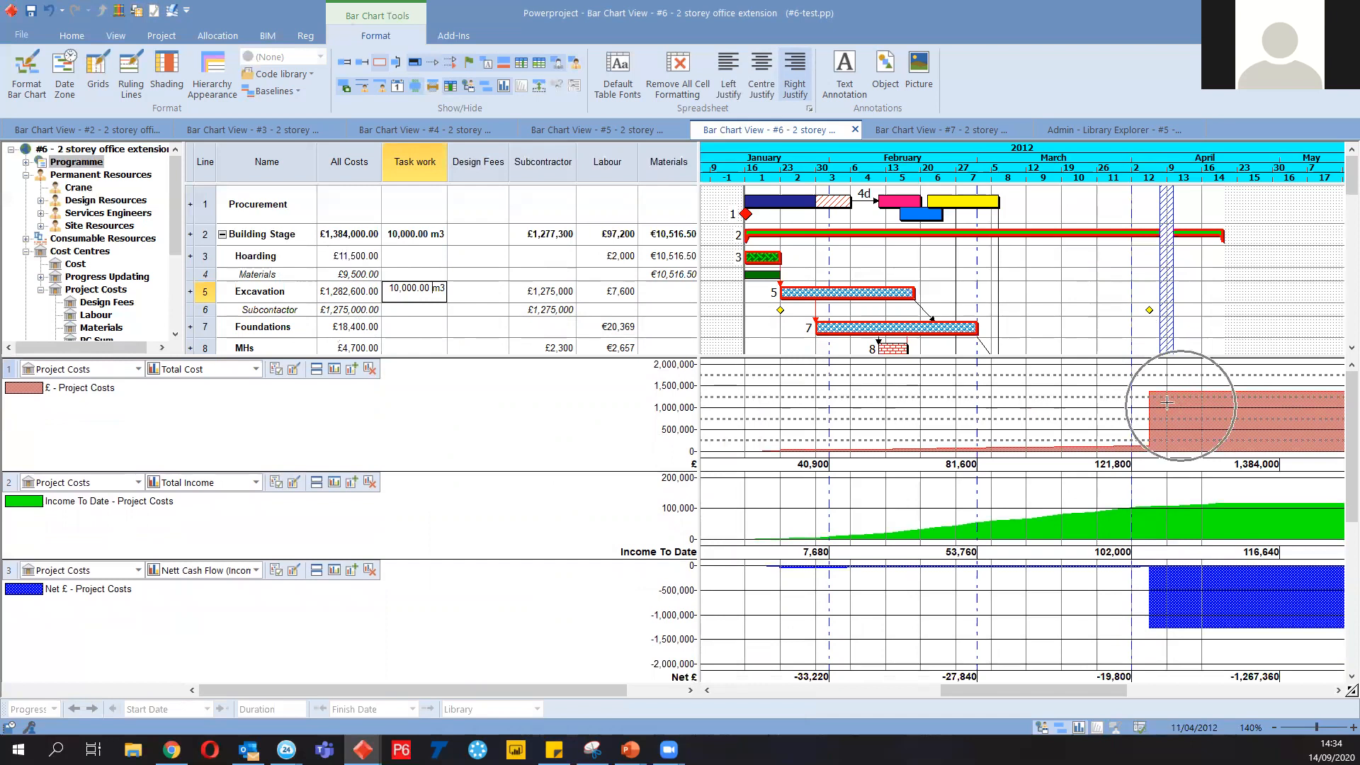
pyautogui.moveTo(1001, 690); pyautogui.dragTo(1019, 691)
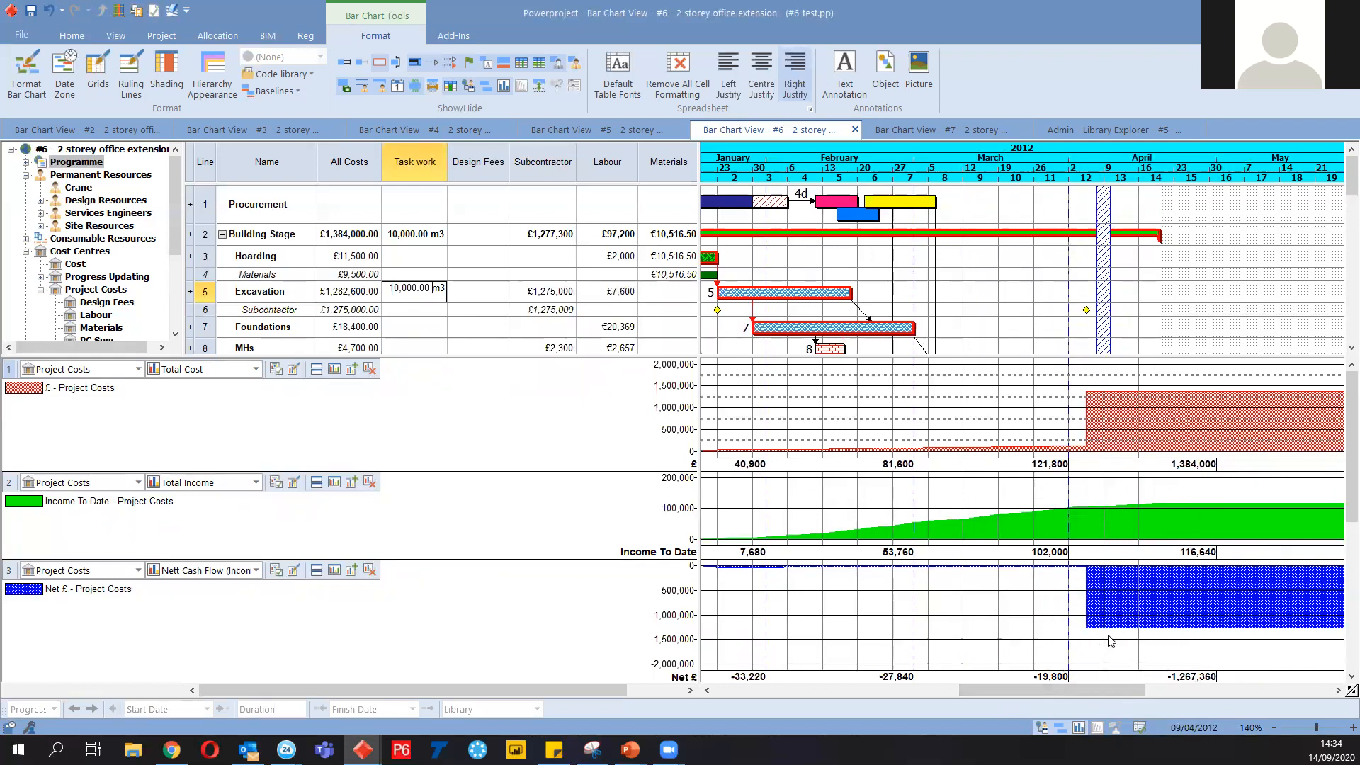
# Show the bar chart of the #7 - 2 storey office extension project and widen its spreadsheet to reveal the SPI column
pyautogui.click(912, 131)
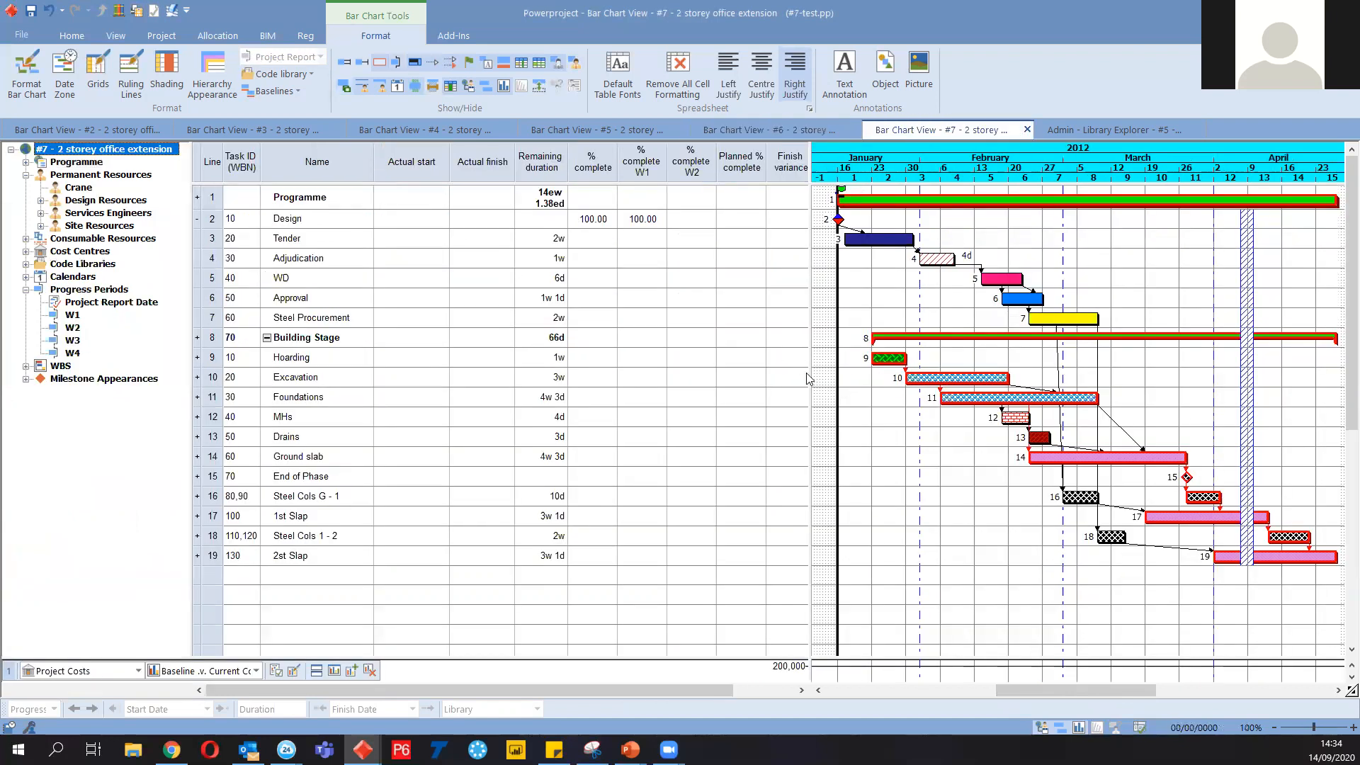
pyautogui.moveTo(808, 378); pyautogui.dragTo(873, 379)
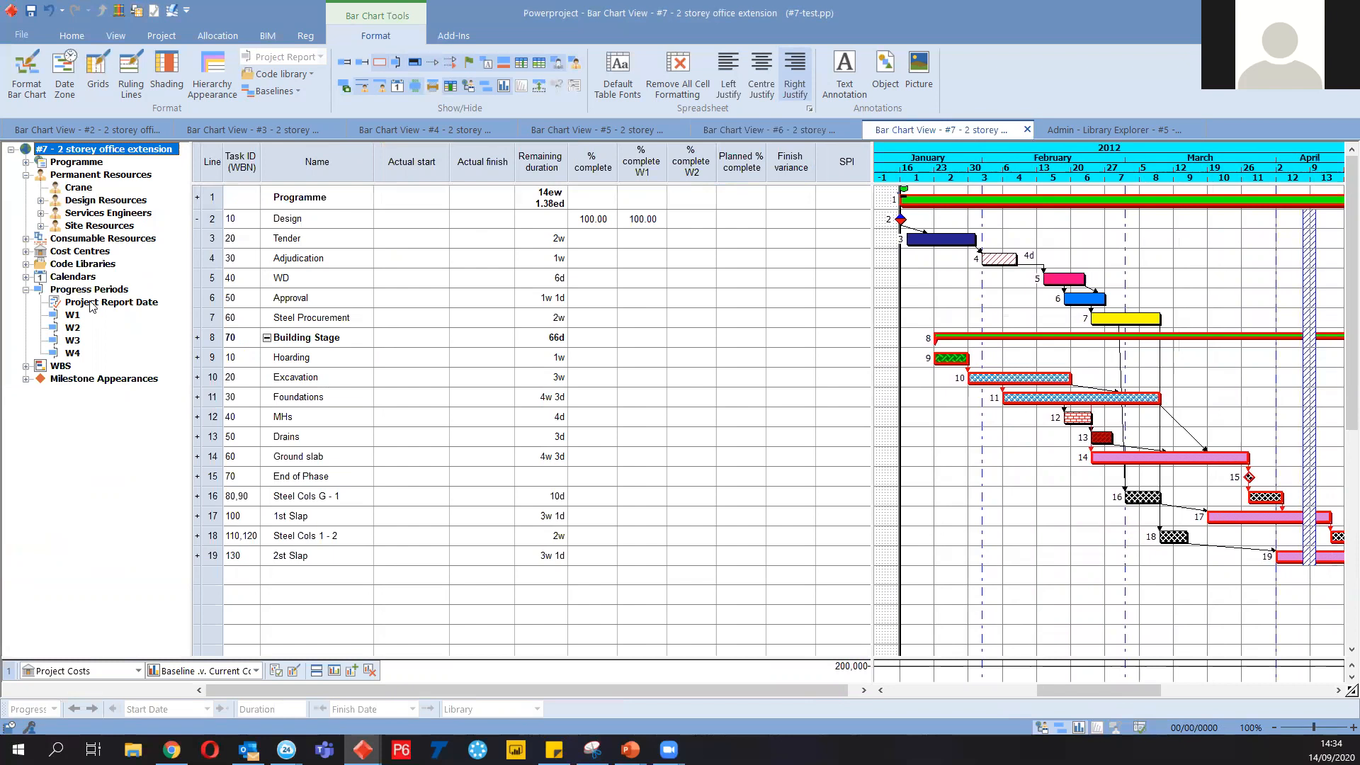
pyautogui.press('ctrl')
pyautogui.press('ctrl')
# Make W1 the progress entry period and select Tender's planned % complete value
pyautogui.rightClick(68, 318)
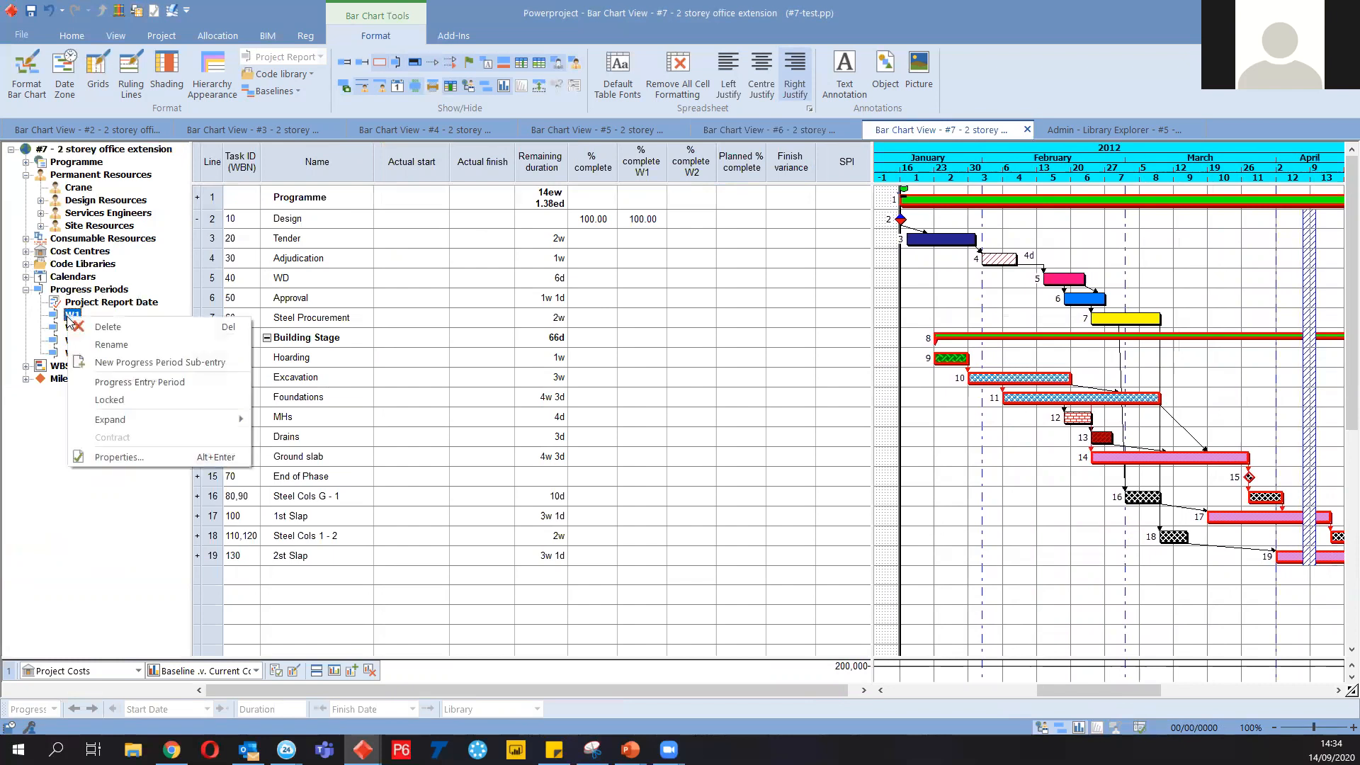
pyautogui.click(128, 378)
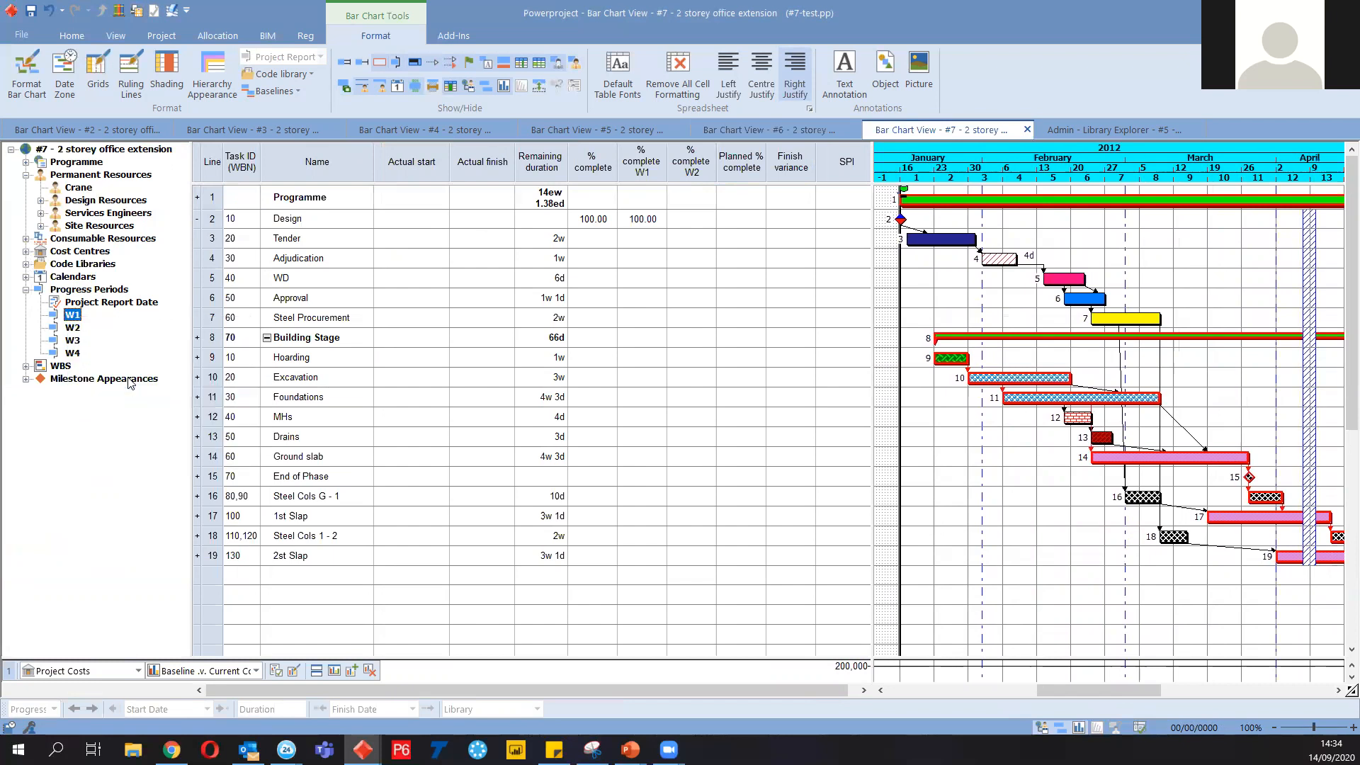
pyautogui.press('ctrl')
pyautogui.rightClick(73, 316)
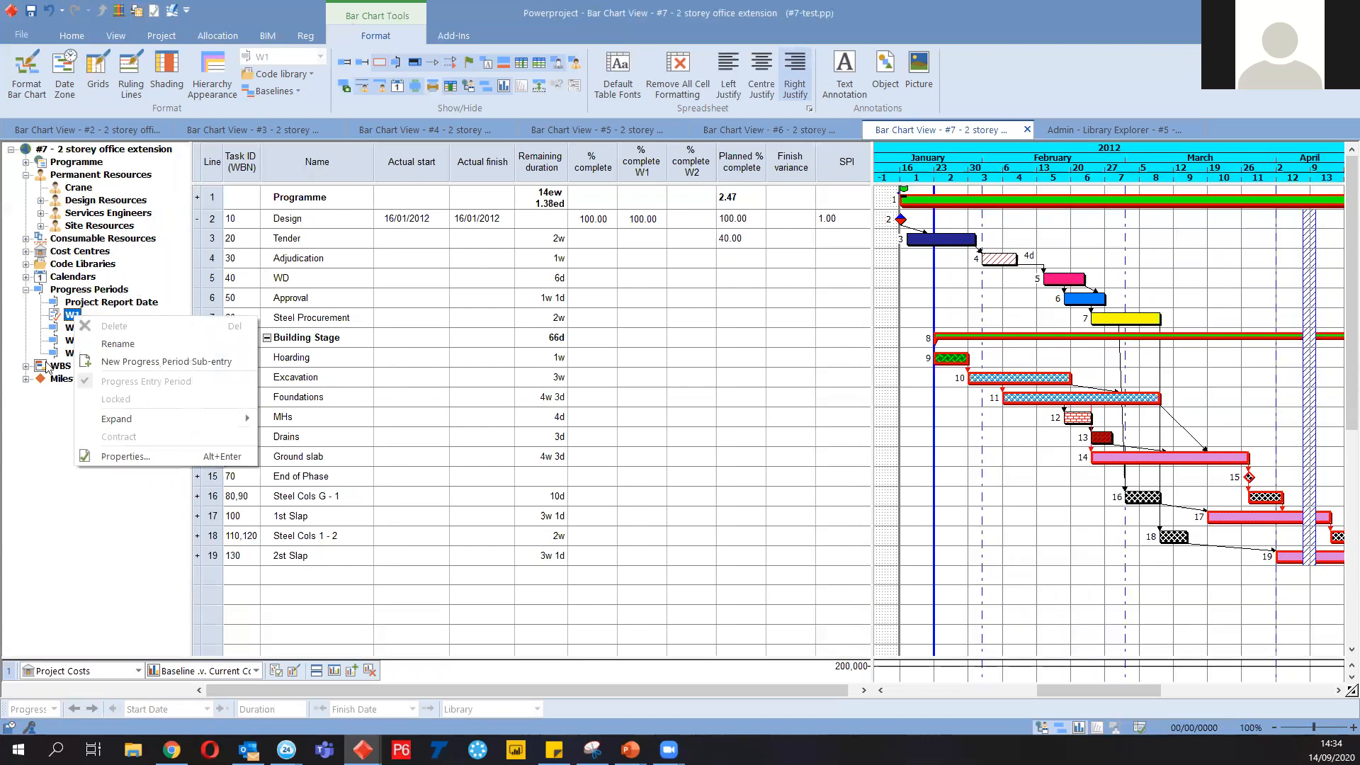
pyautogui.click(48, 477)
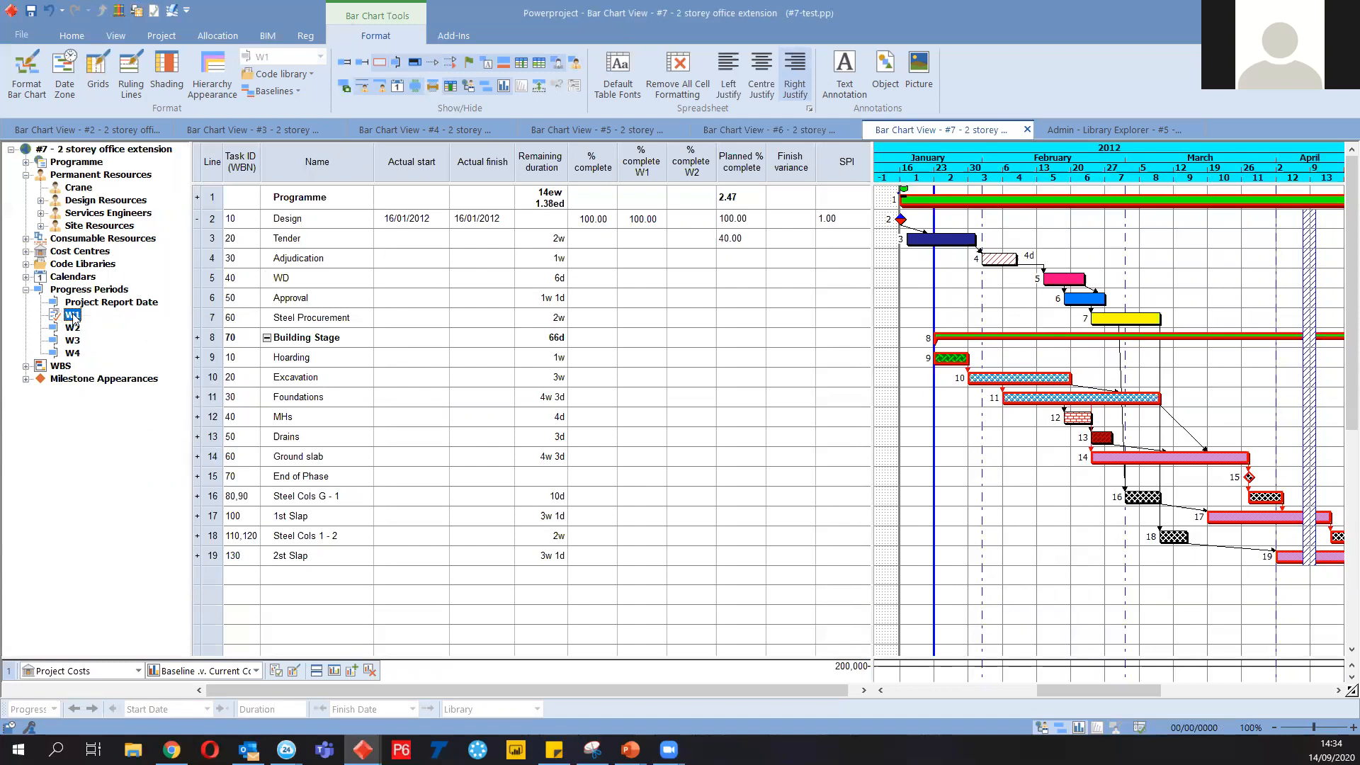
pyautogui.press('ctrl')
pyautogui.click(740, 239)
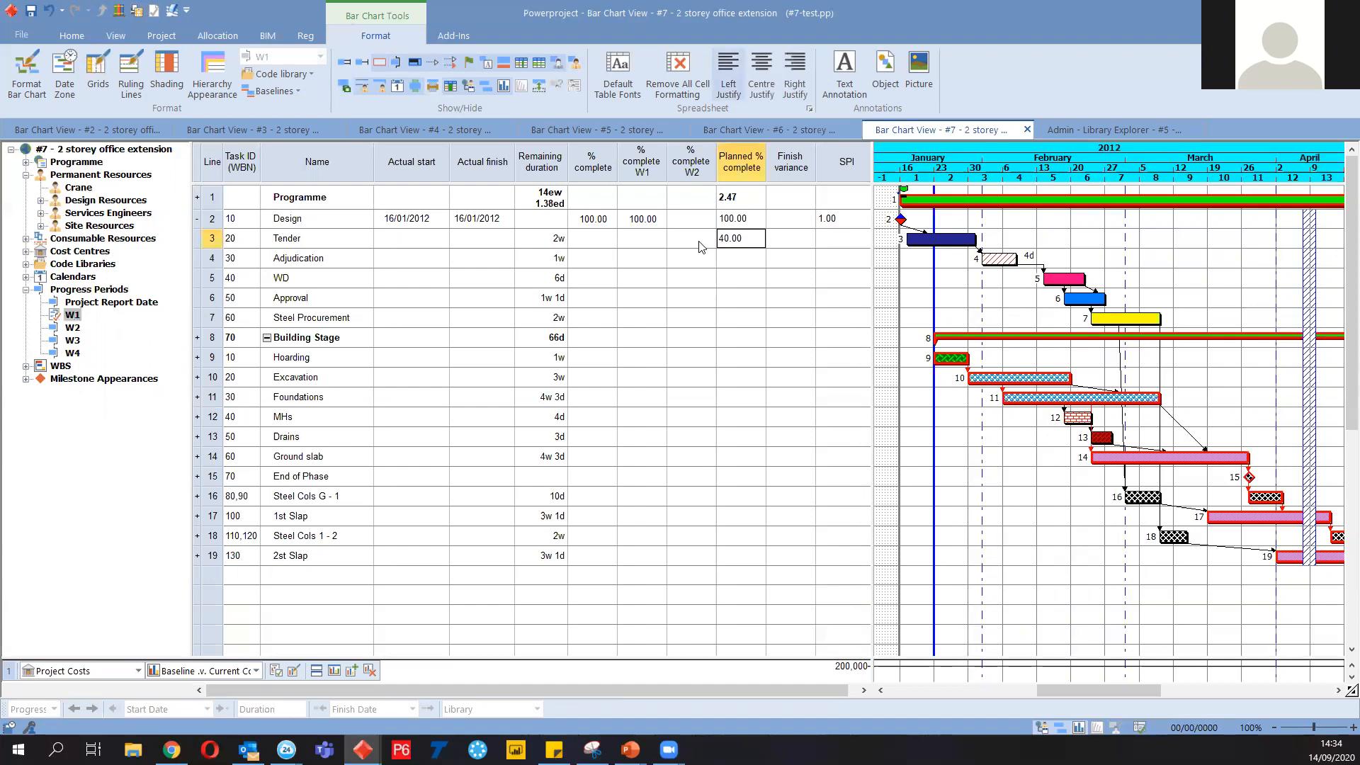
pyautogui.press('ctrl')
pyautogui.press('ctrl')
# Create a new baseline named "Baseline Sample." and close the baseline manager
pyautogui.click(161, 37)
pyautogui.click(62, 78)
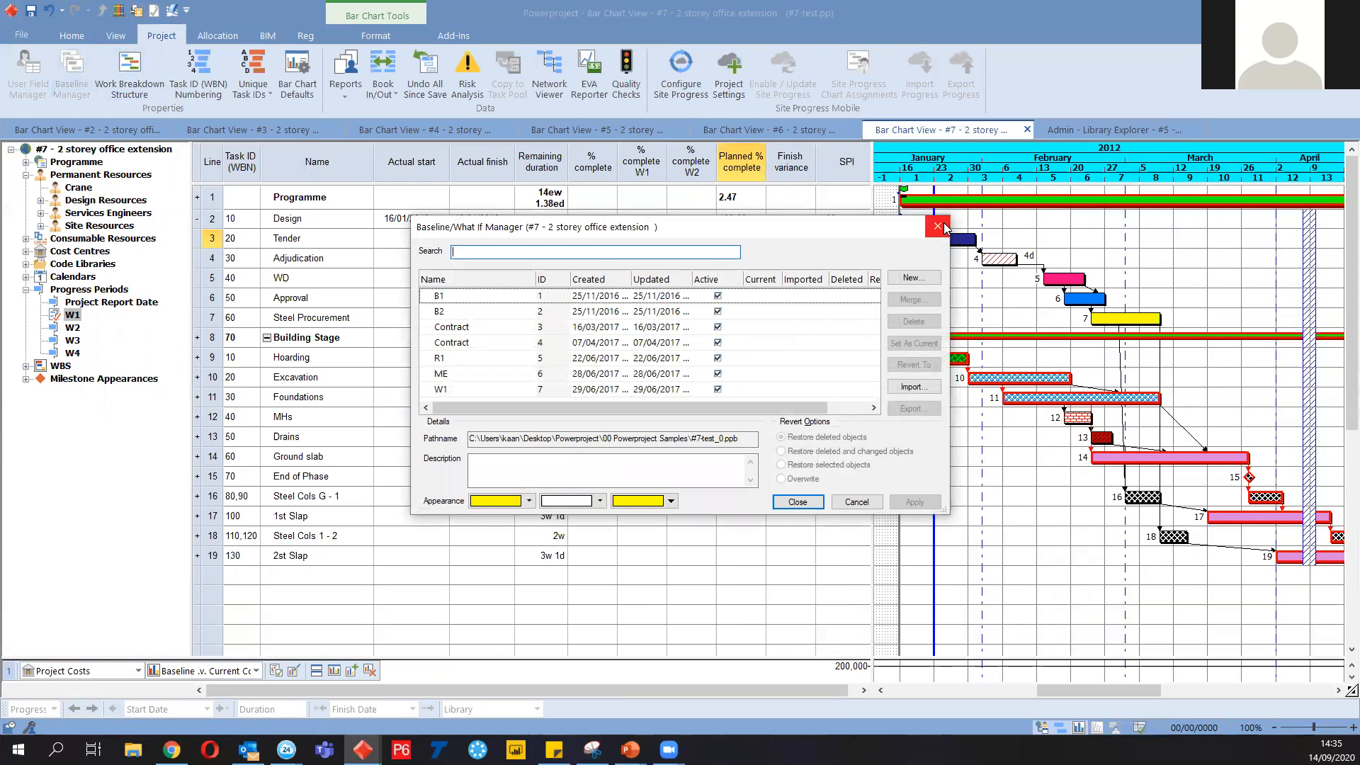
pyautogui.click(914, 278)
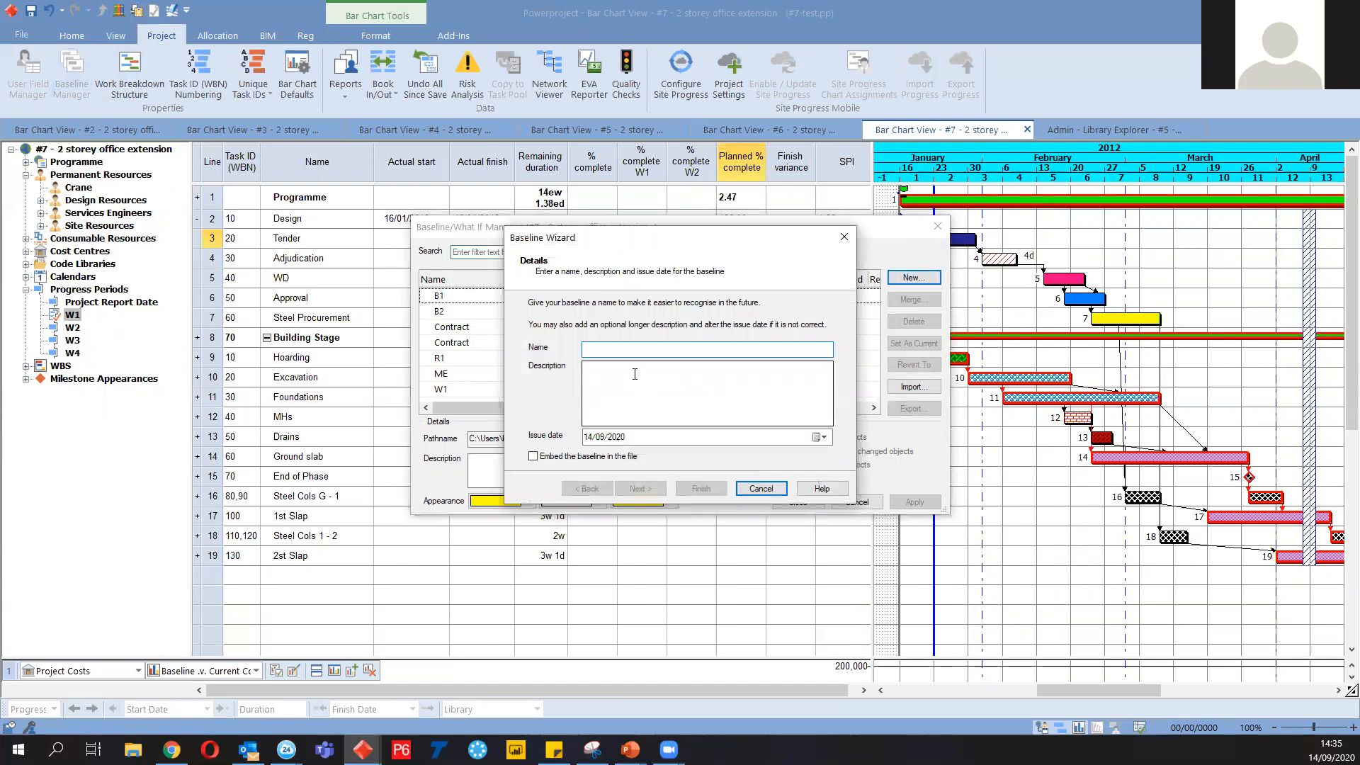
pyautogui.write('Baseline Sample.')
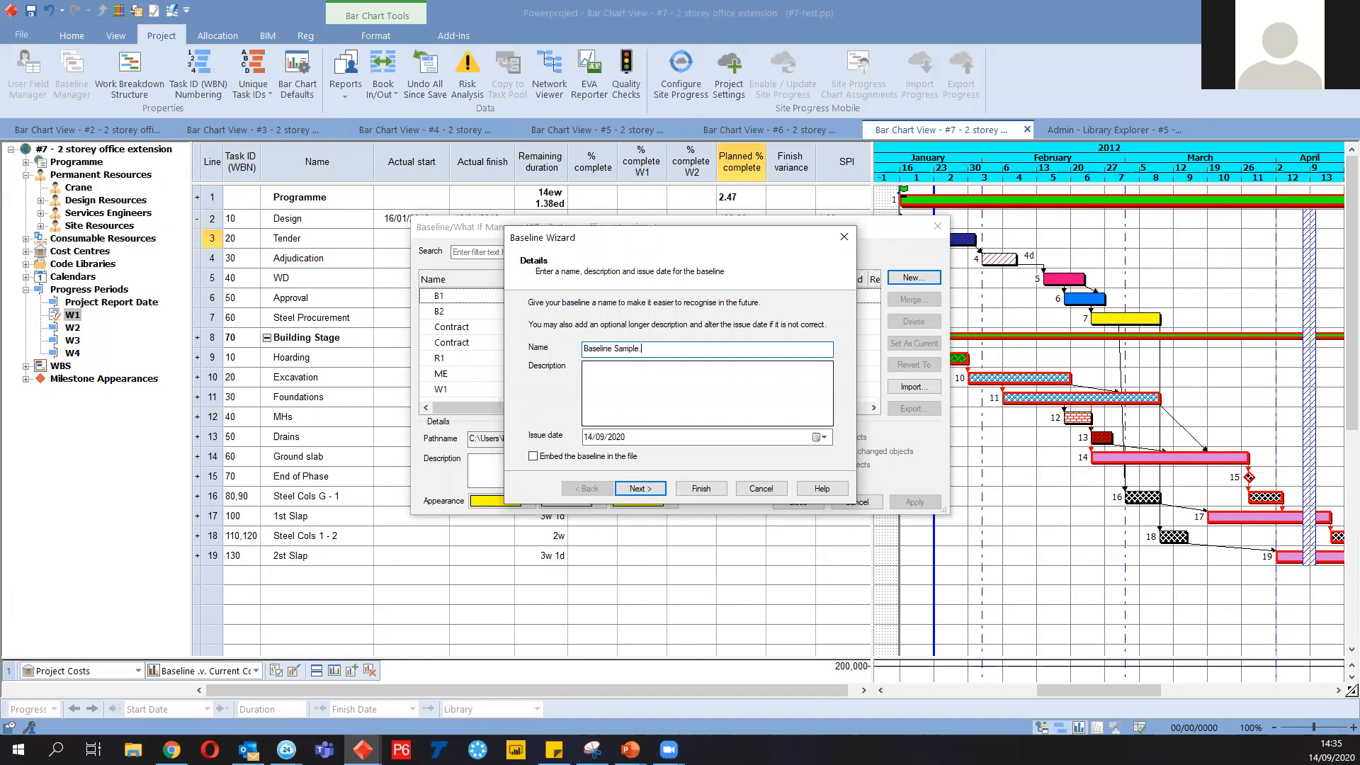
pyautogui.click(701, 489)
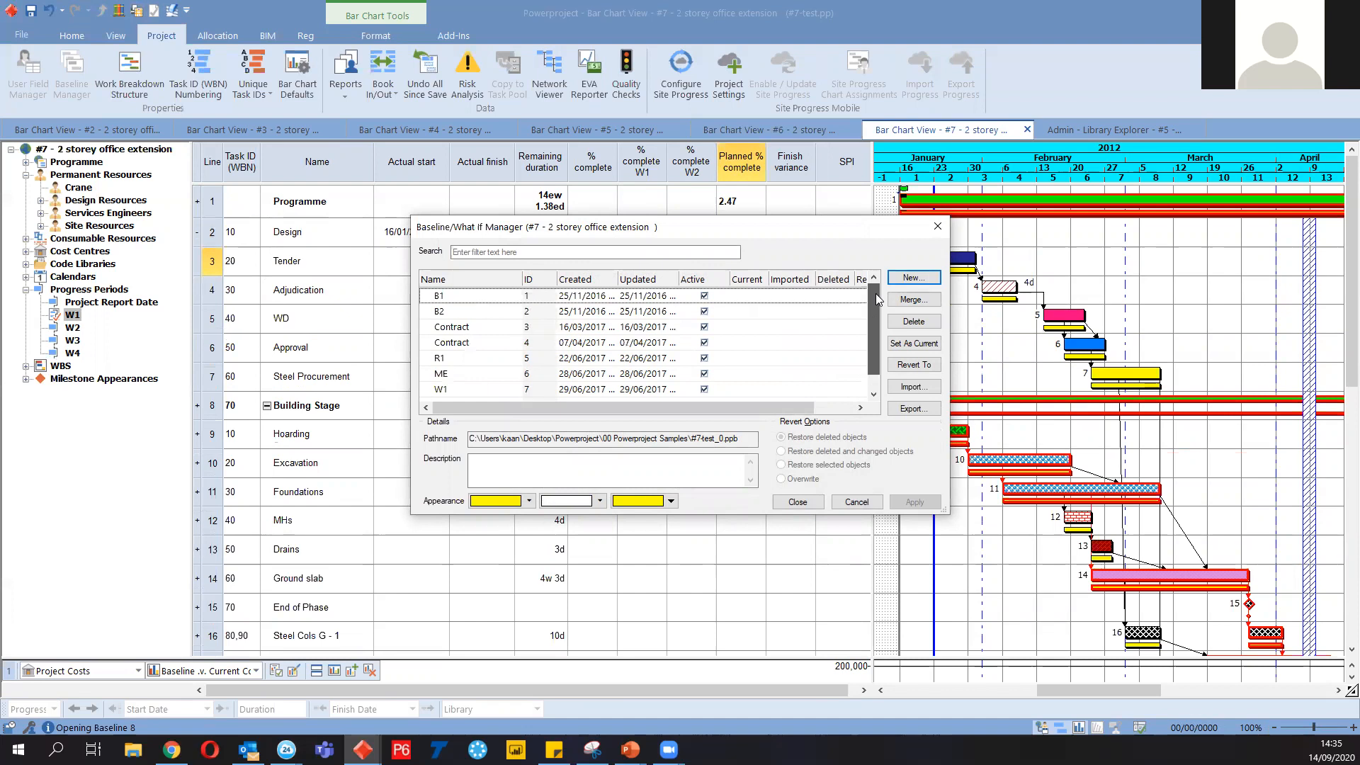
pyautogui.click(938, 226)
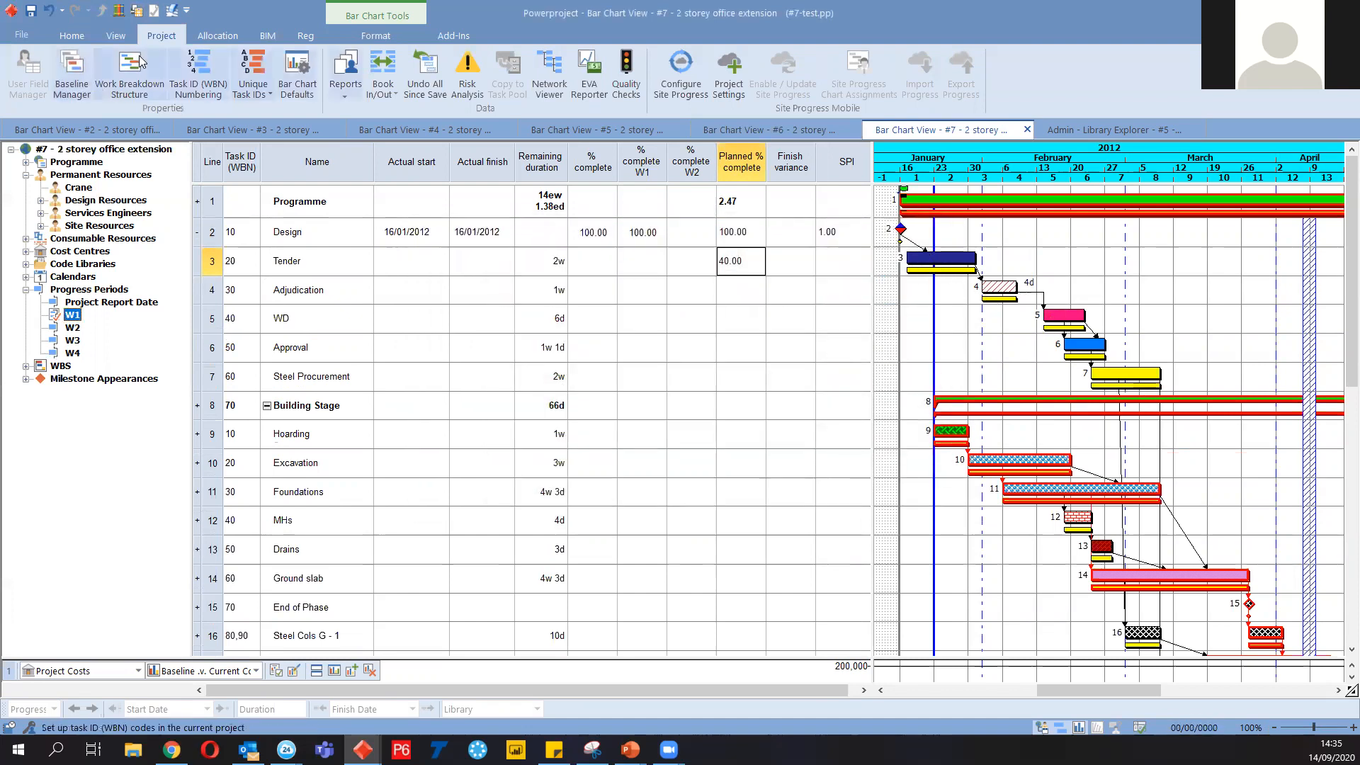
# Turn off the second Contract baseline so the bar chart displays only Baseline Sample
pyautogui.click(376, 35)
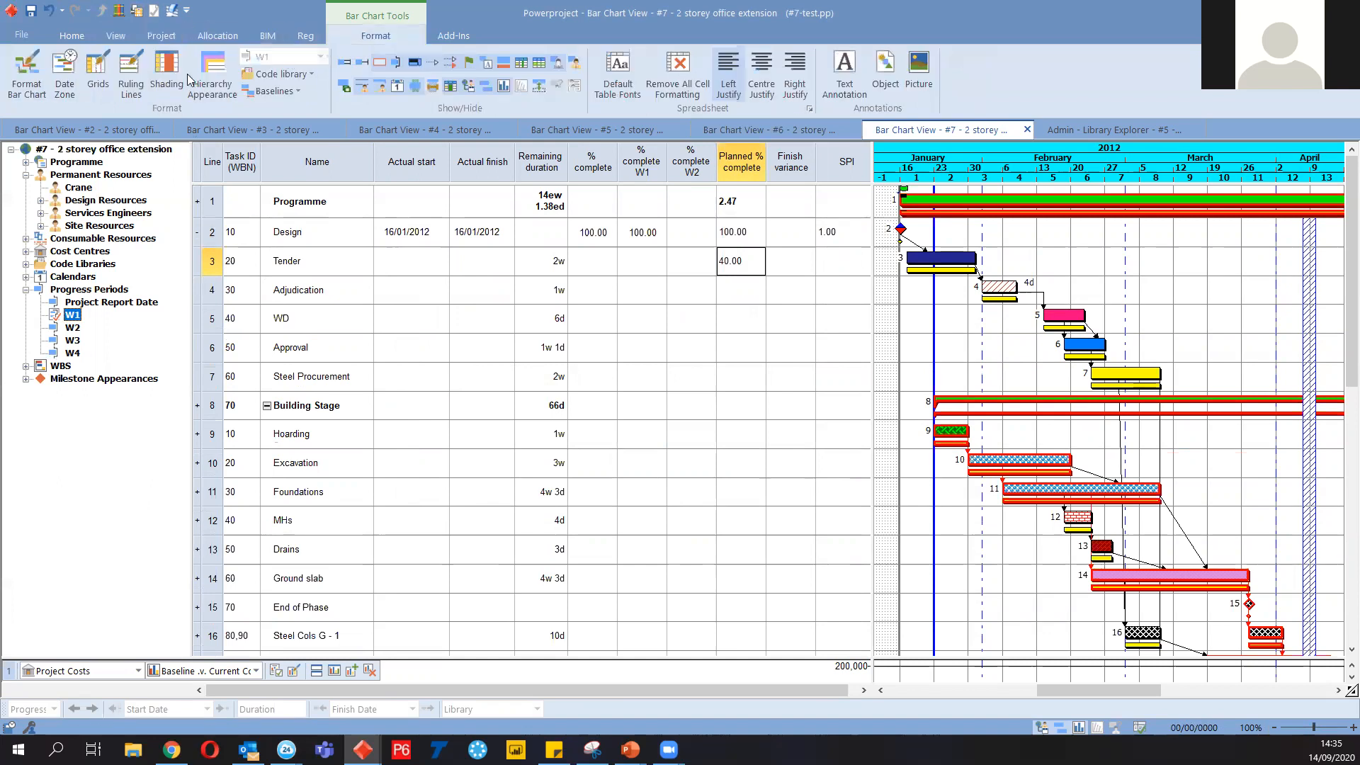
pyautogui.click(272, 91)
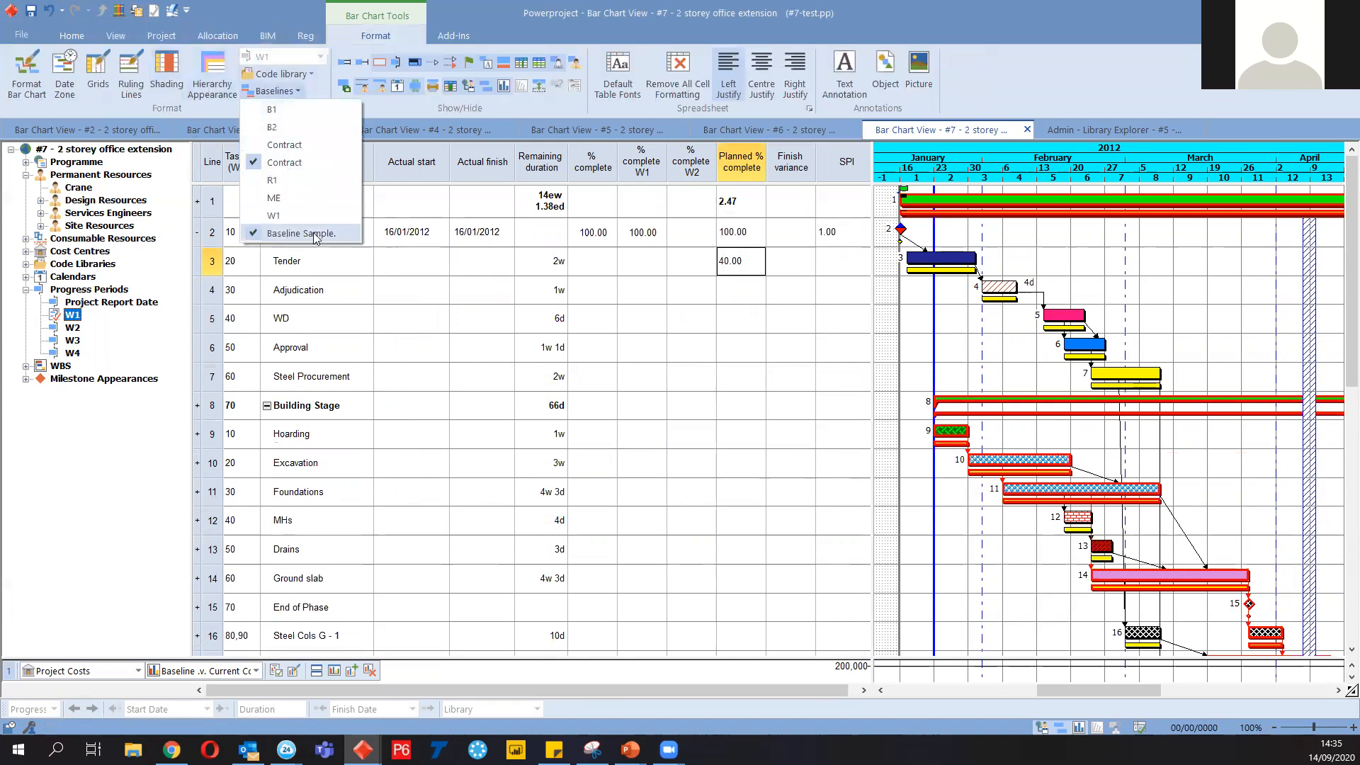
pyautogui.click(287, 162)
pyautogui.click(272, 91)
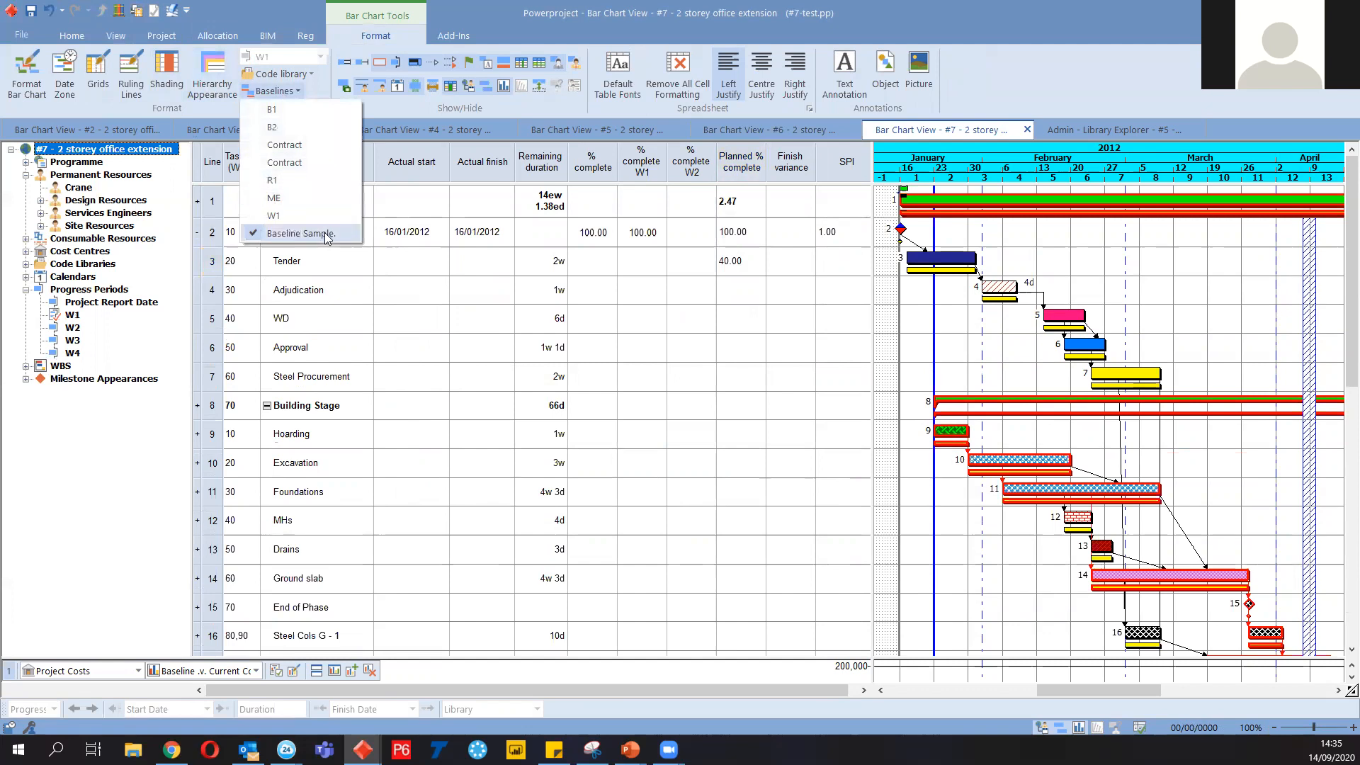
pyautogui.click(326, 235)
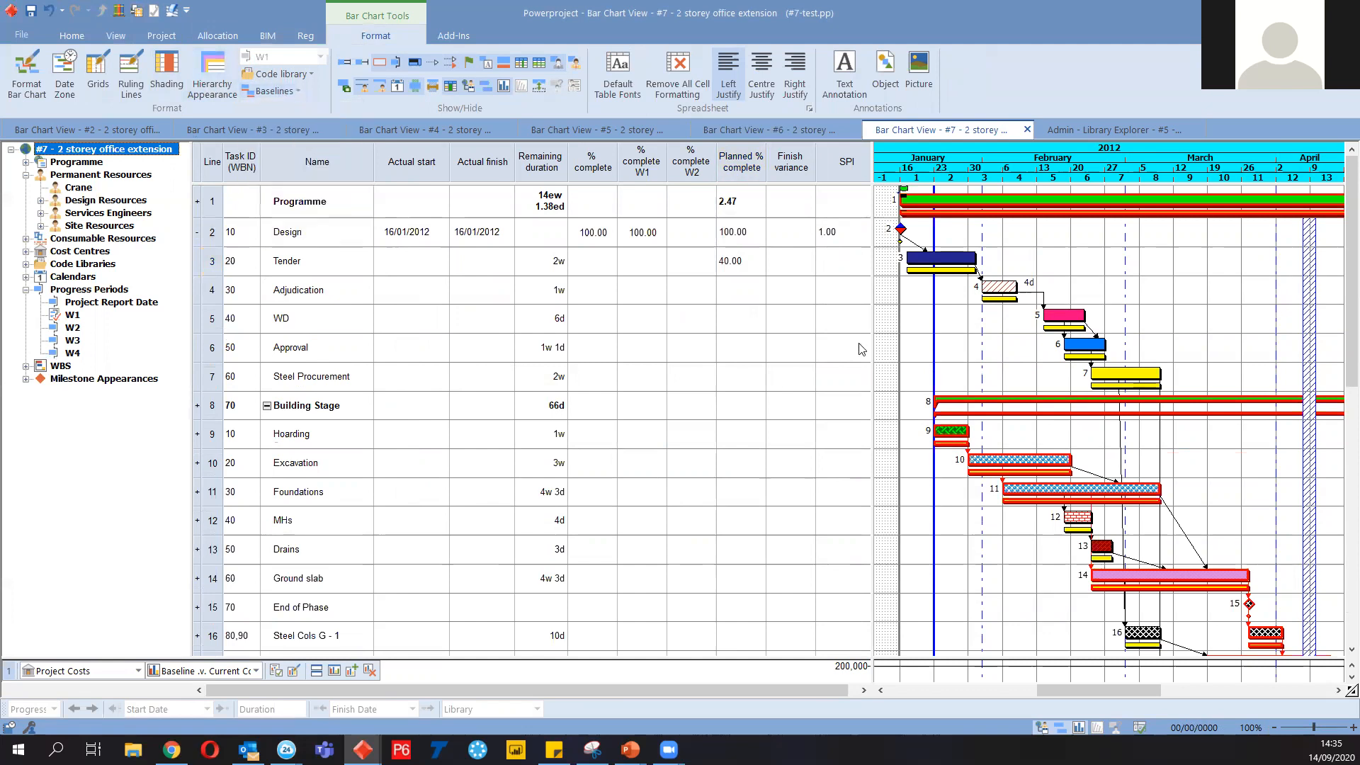
# Widen the spreadsheet slightly and set Tender's % complete to 20 for the W1 progress period
pyautogui.click(955, 270)
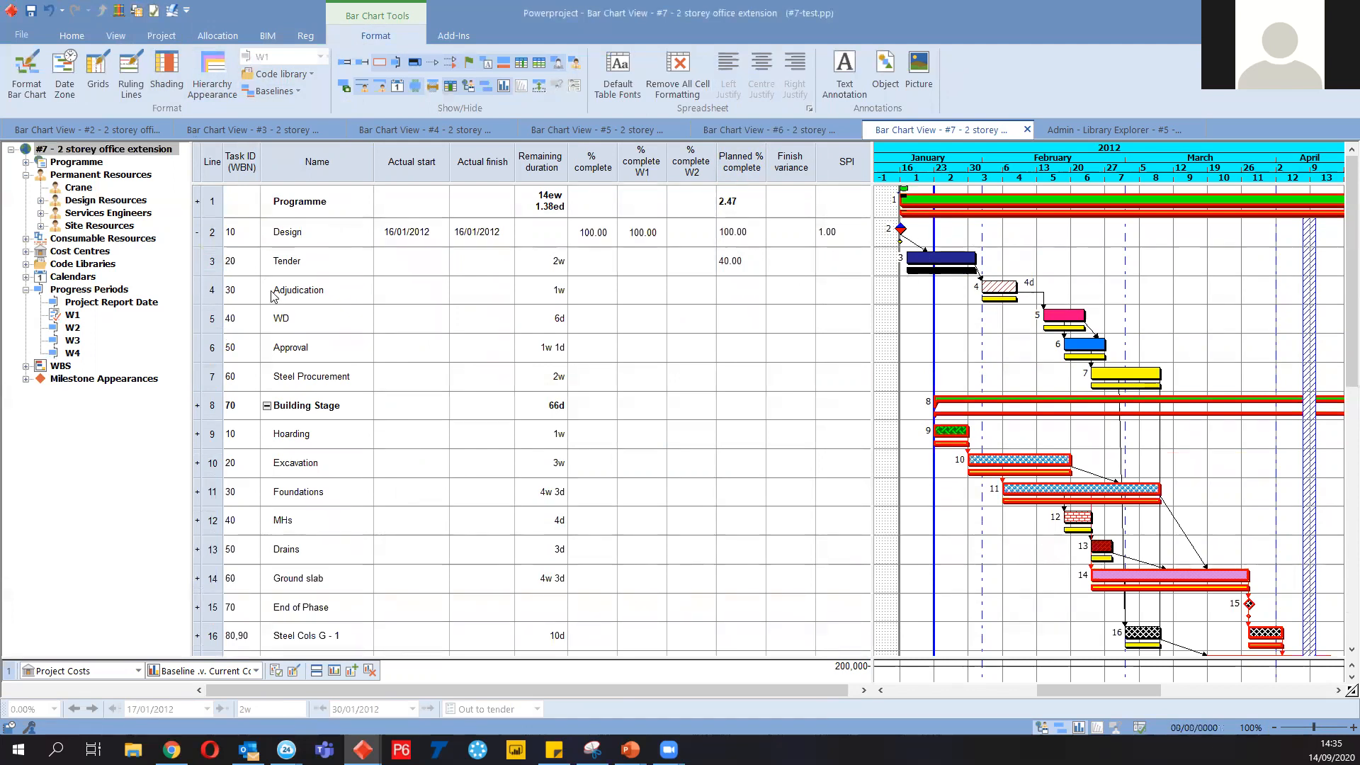
pyautogui.click(690, 262)
pyautogui.click(584, 262)
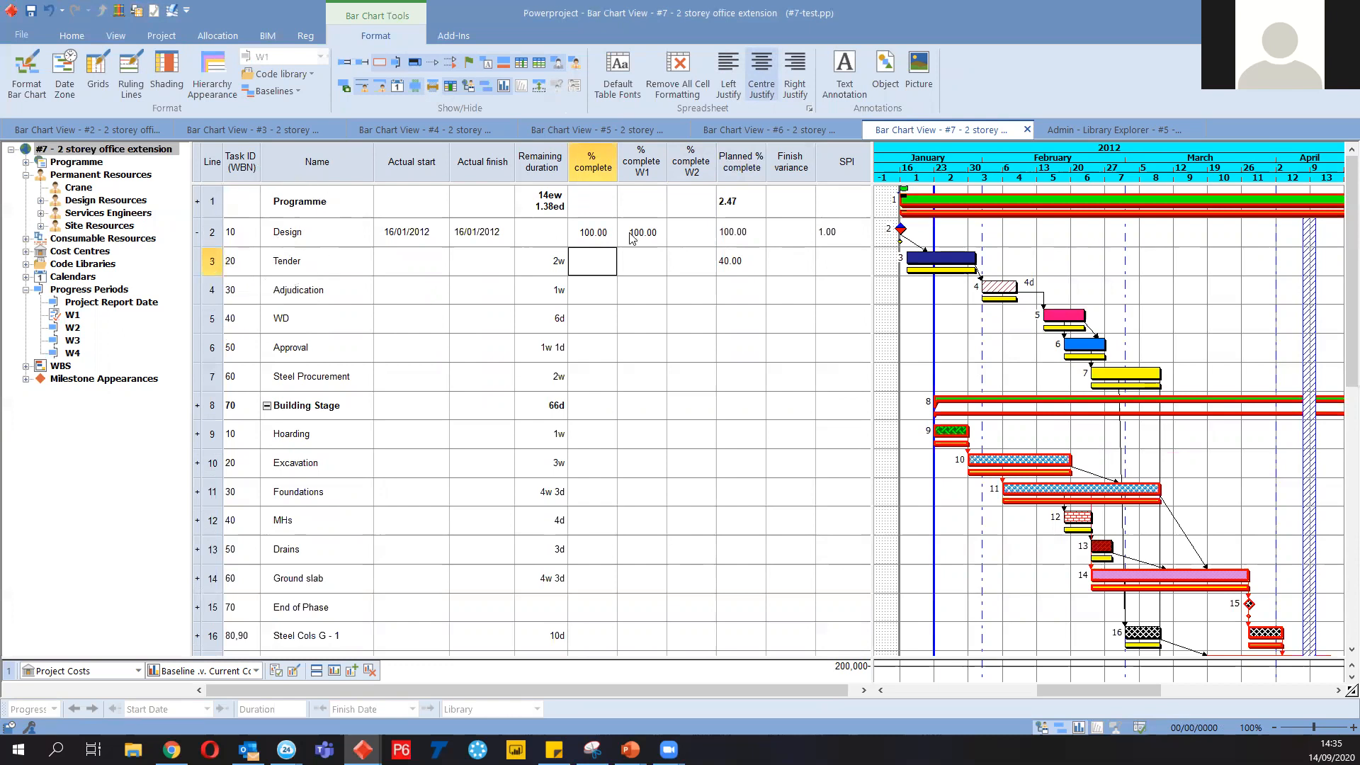
pyautogui.moveTo(871, 241); pyautogui.dragTo(886, 241)
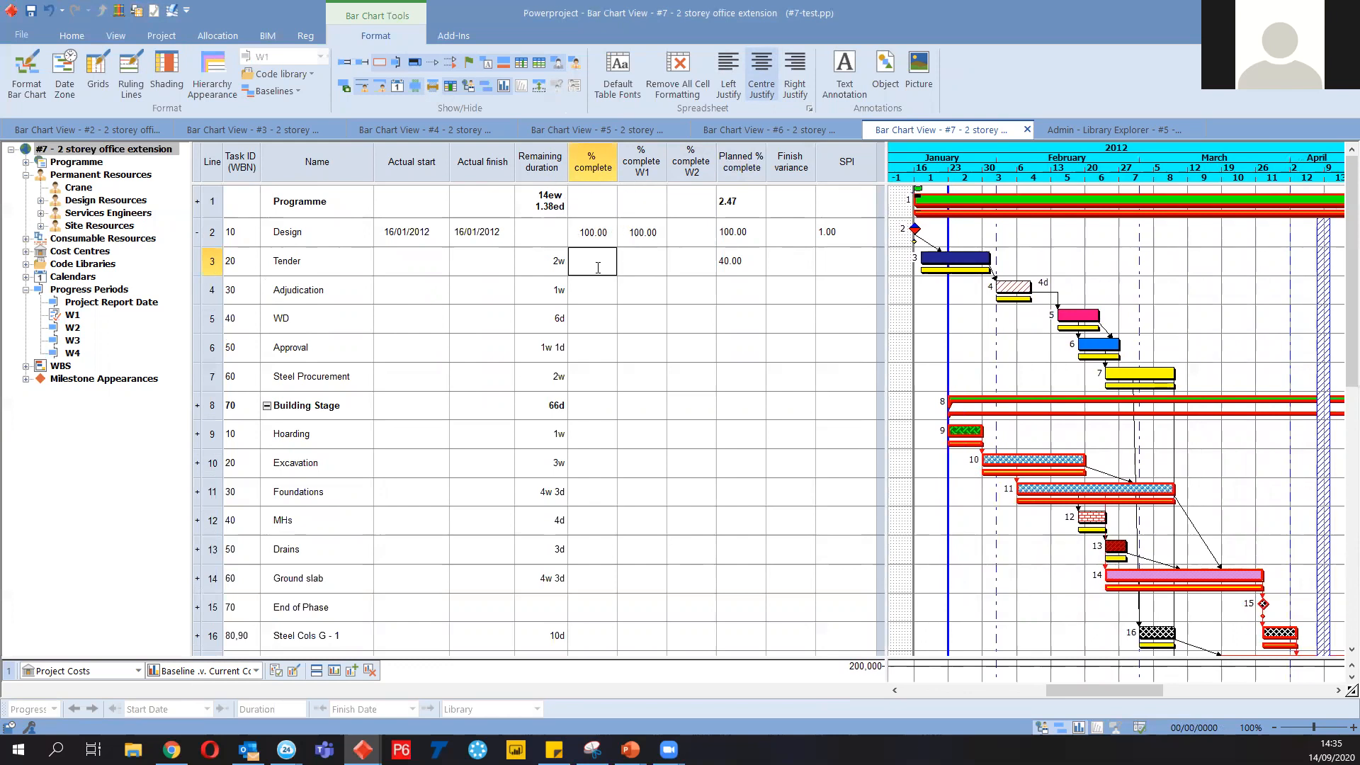
pyautogui.write('.')
pyautogui.press('Return')
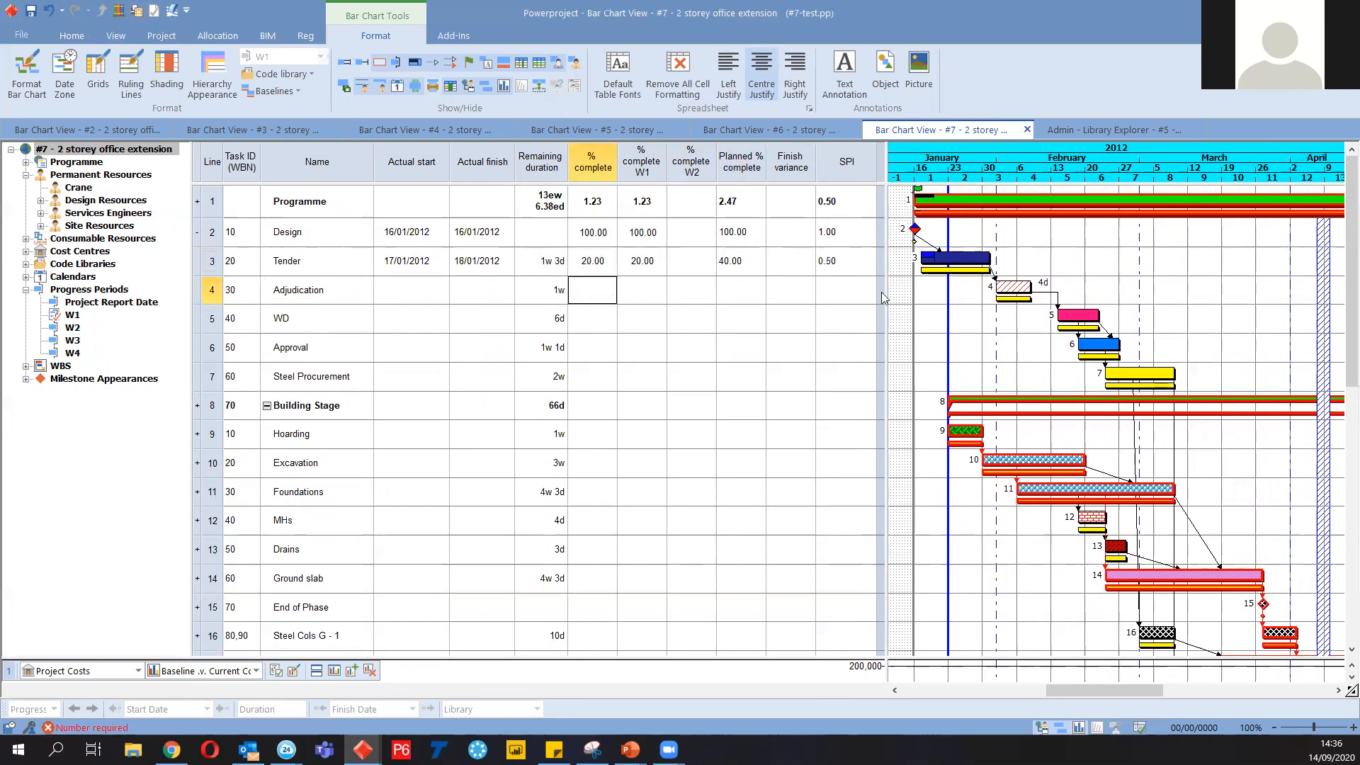
pyautogui.scroll(3, 1029, 283)
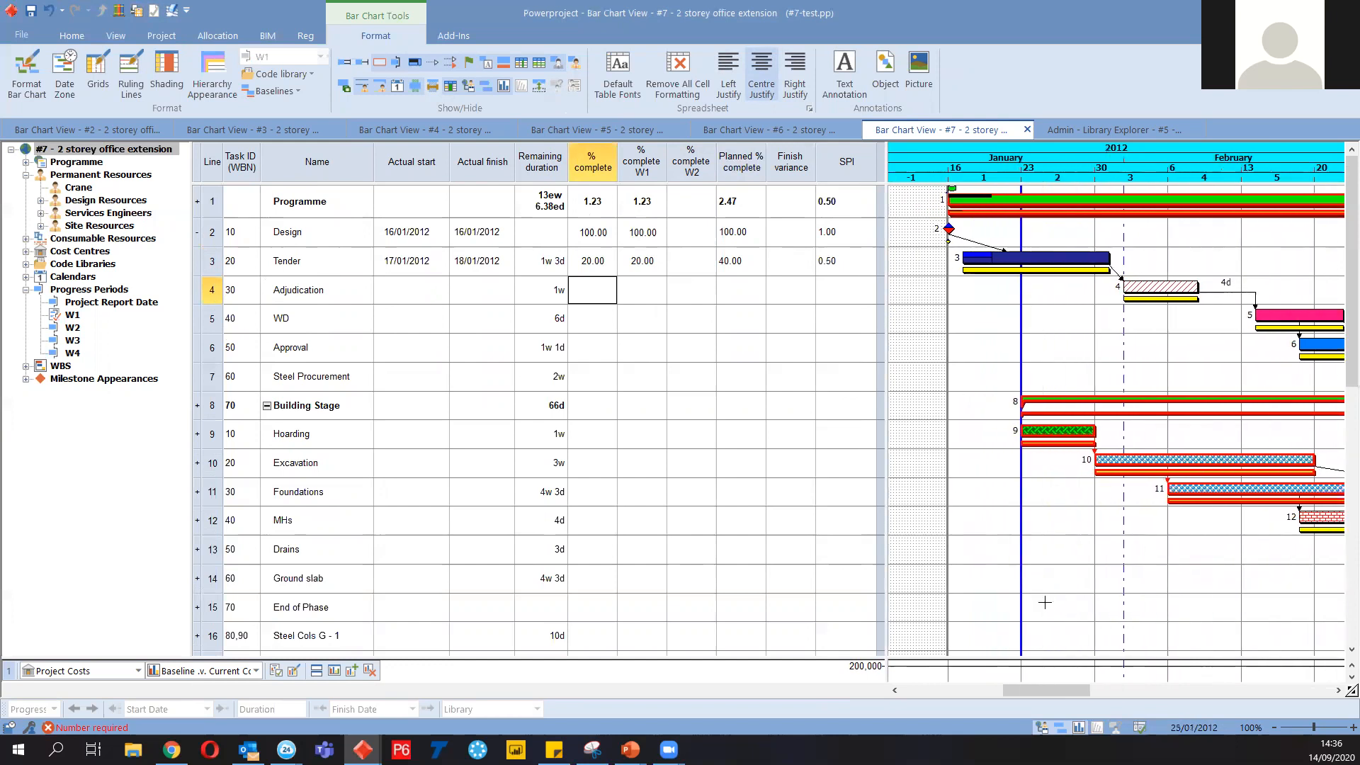
# Examine the W1 progress shown on the Tender bar relative to the W1 report date in the bar chart
pyautogui.moveTo(1040, 689); pyautogui.dragTo(1047, 685)
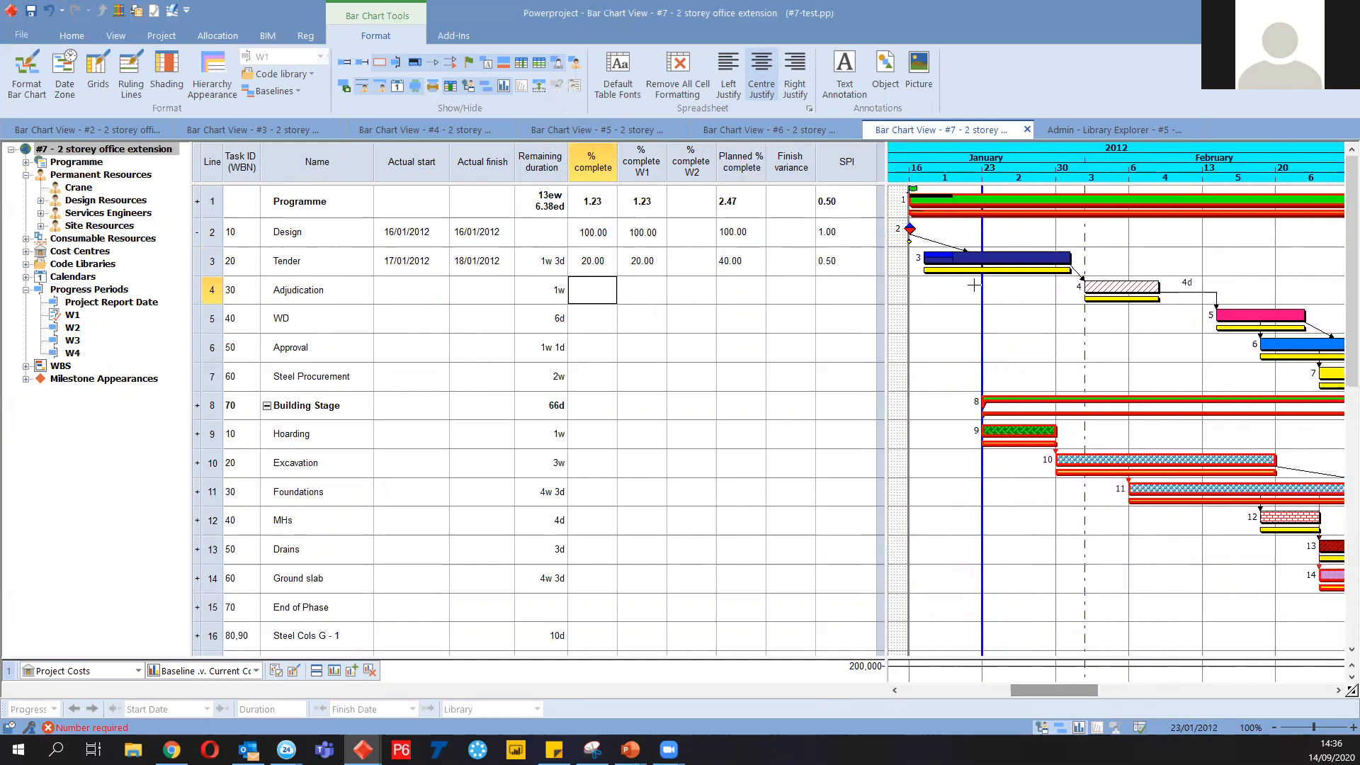
pyautogui.scroll(1, 975, 285)
pyautogui.click(974, 258)
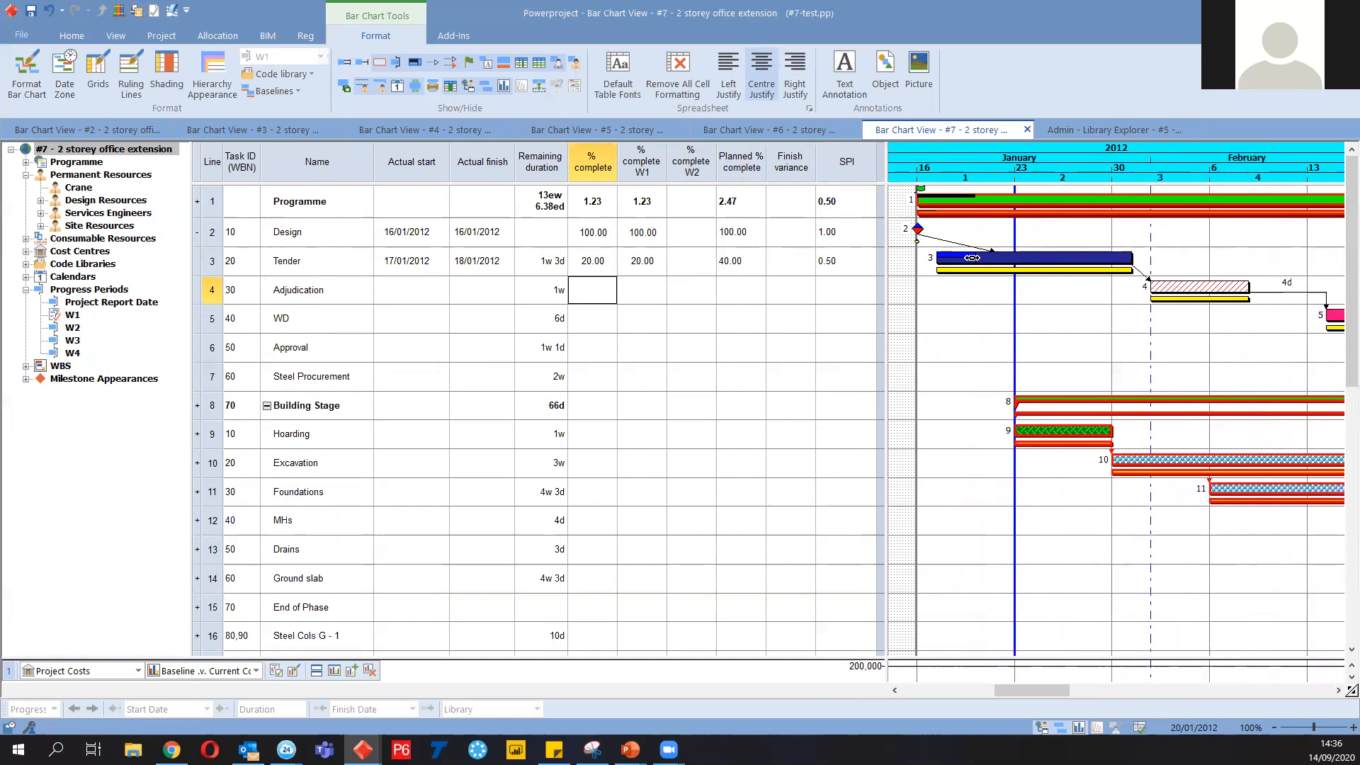
pyautogui.press('ctrl')
pyautogui.press('ctrl')
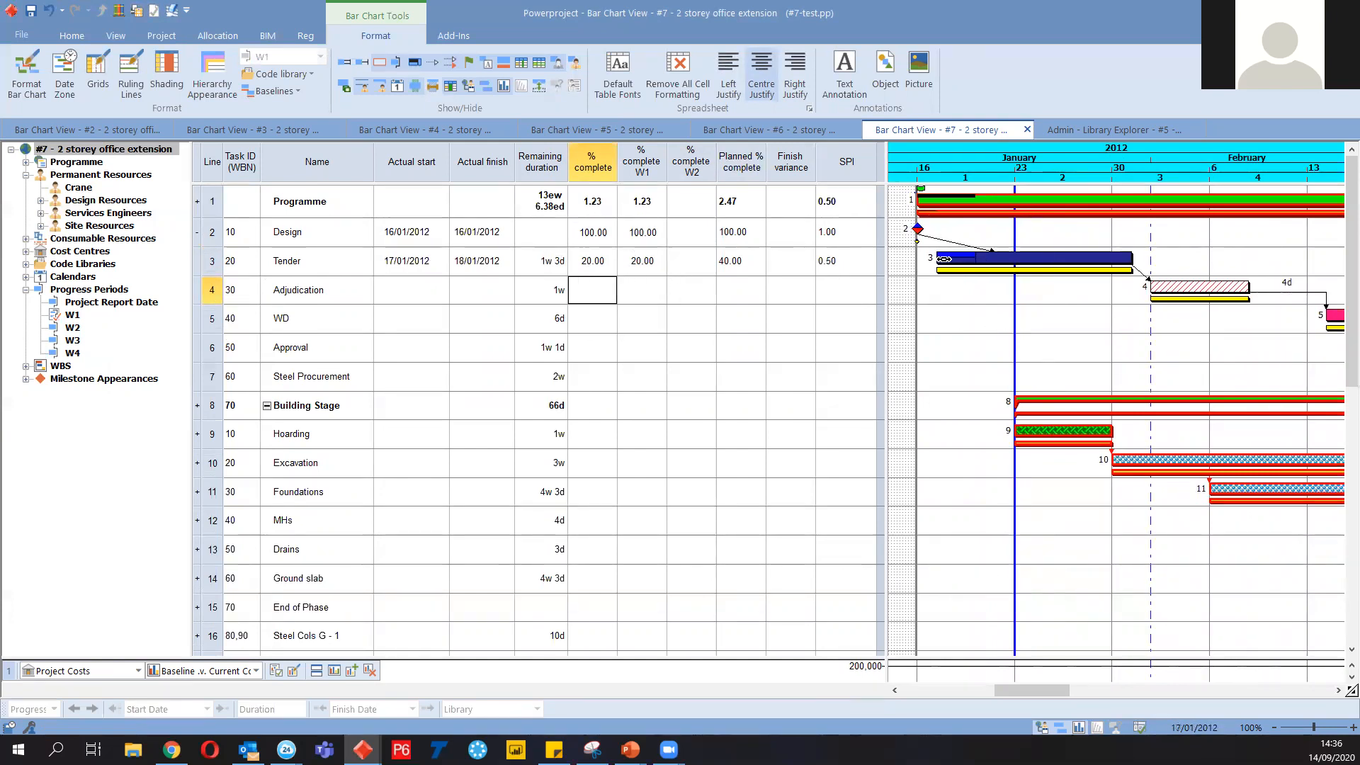
pyautogui.press('ctrl')
# Review the line styles of the progress periods in the Library Explorer and return to the #7 bar chart
pyautogui.click(152, 35)
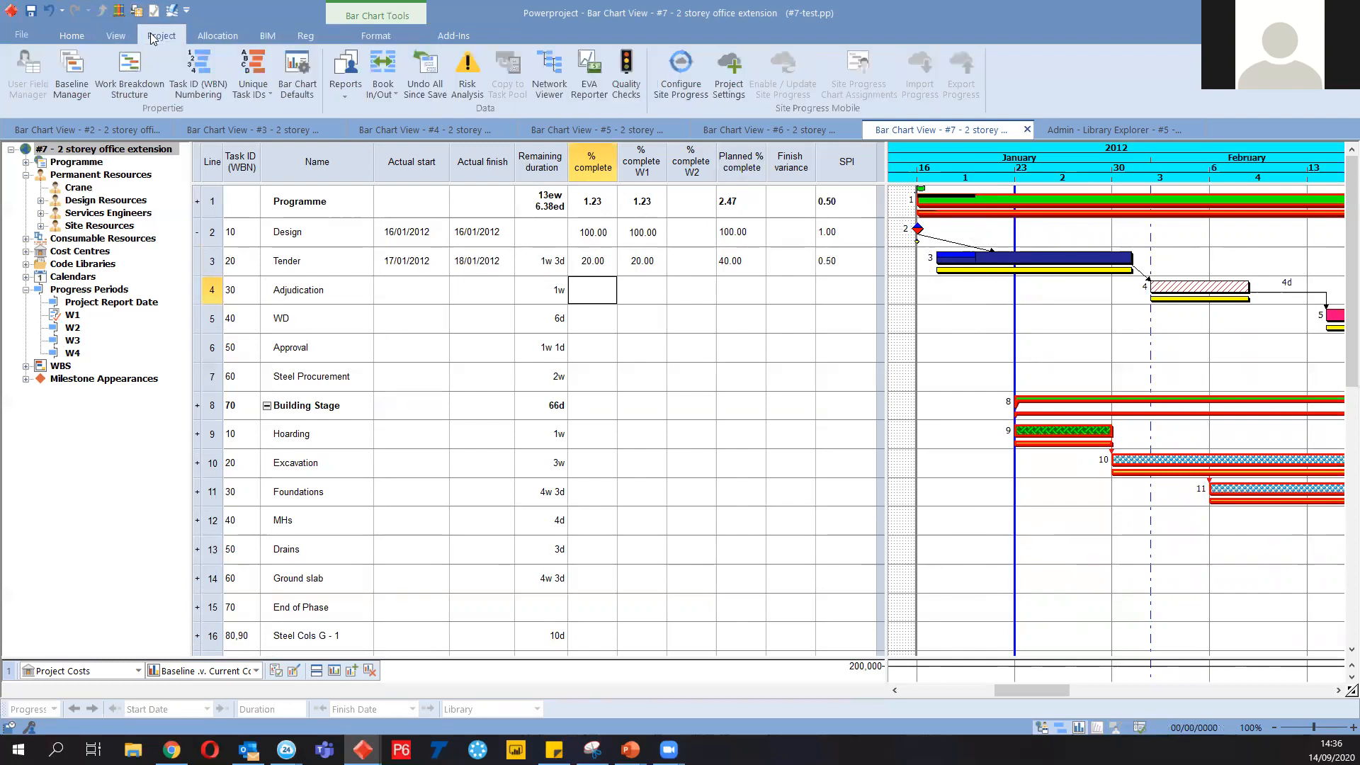
pyautogui.click(116, 36)
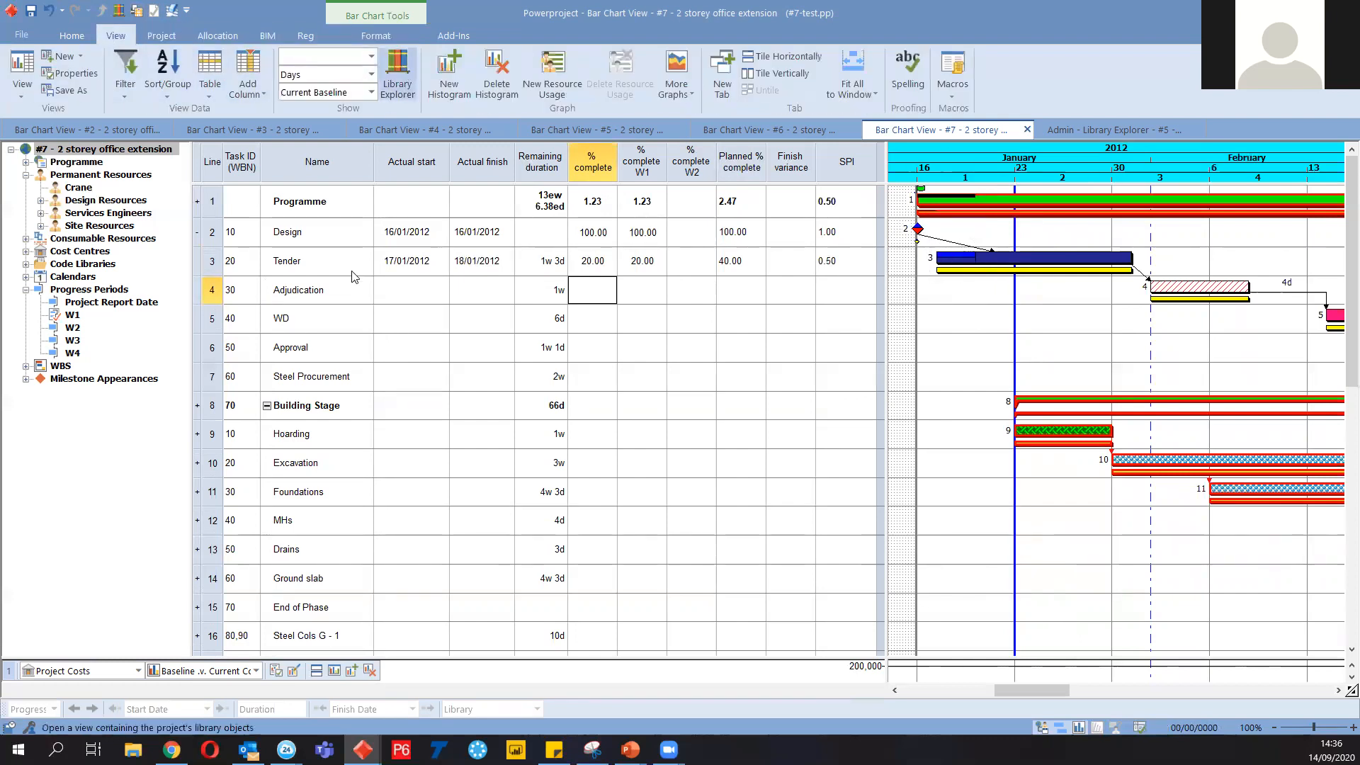
pyautogui.doubleClick(349, 236)
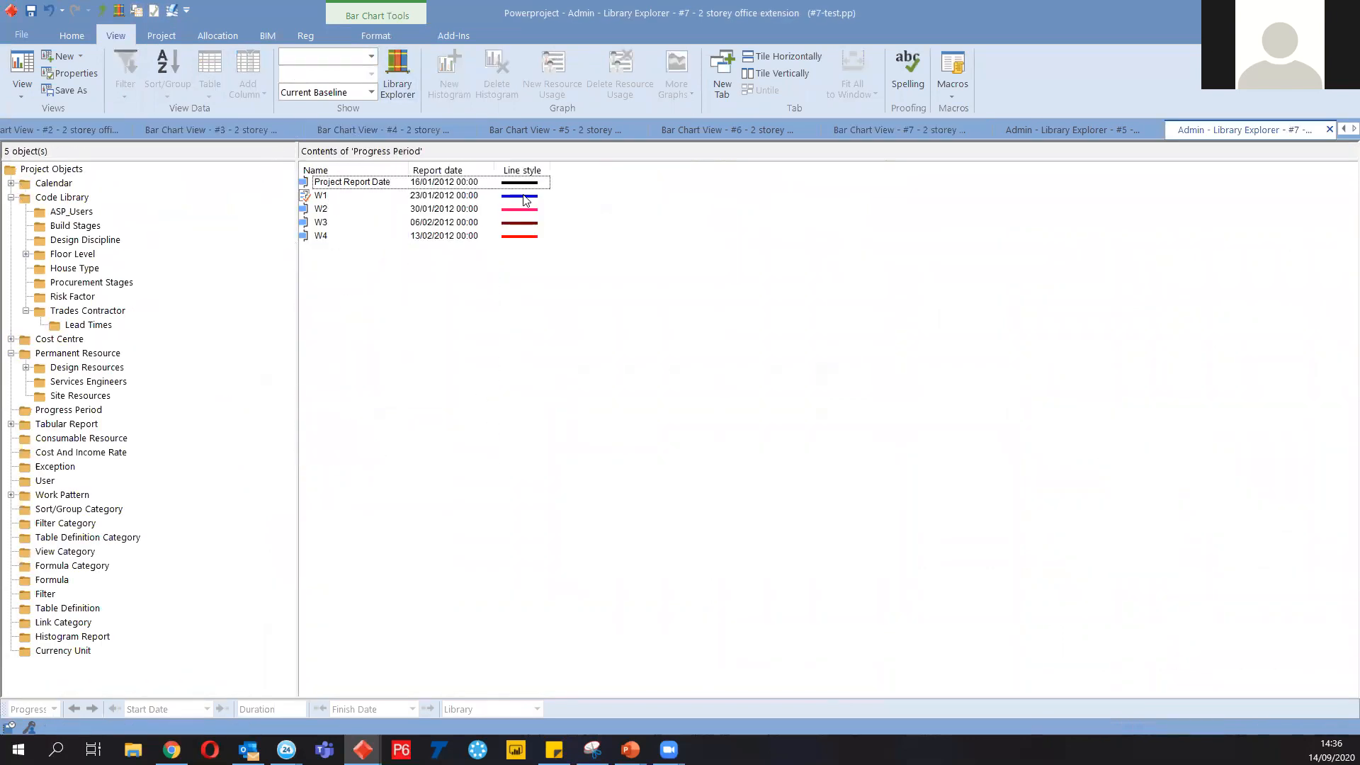
pyautogui.click(921, 129)
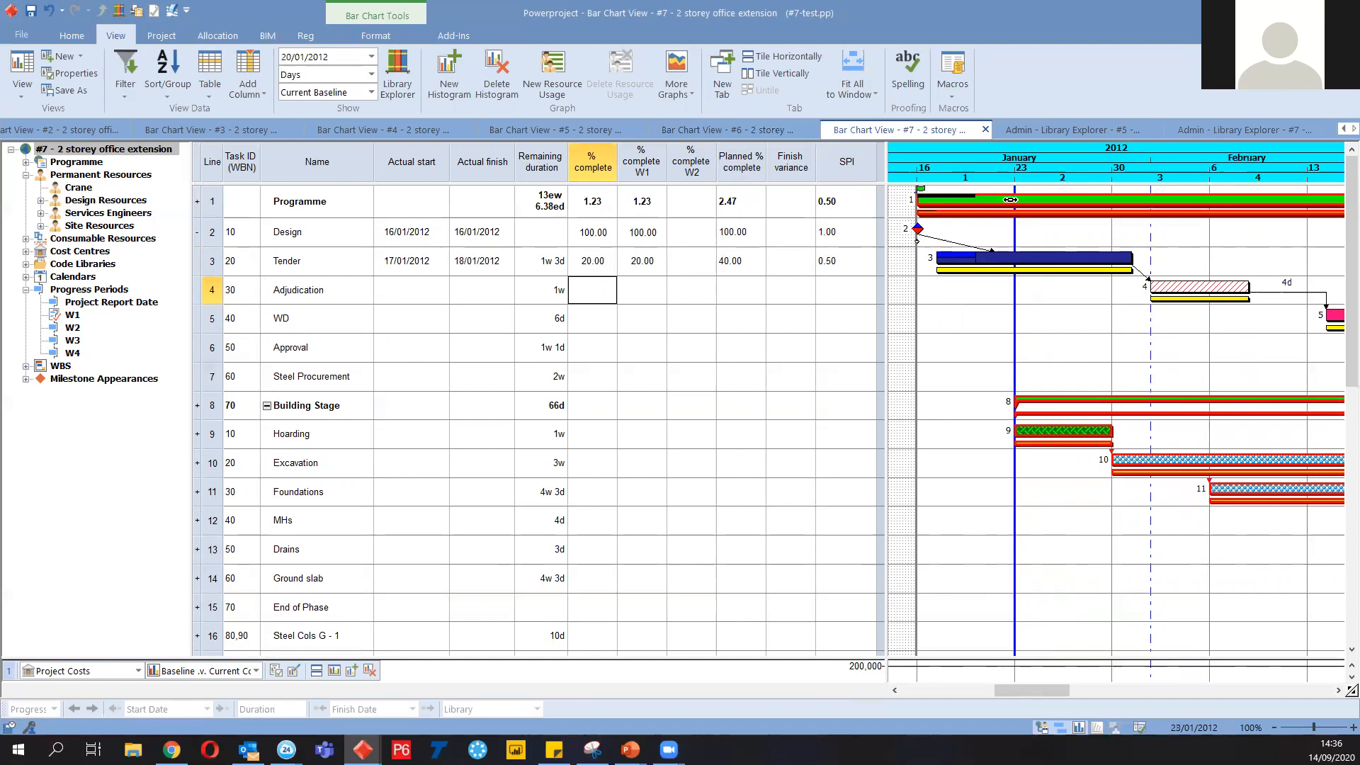
pyautogui.click(1024, 361)
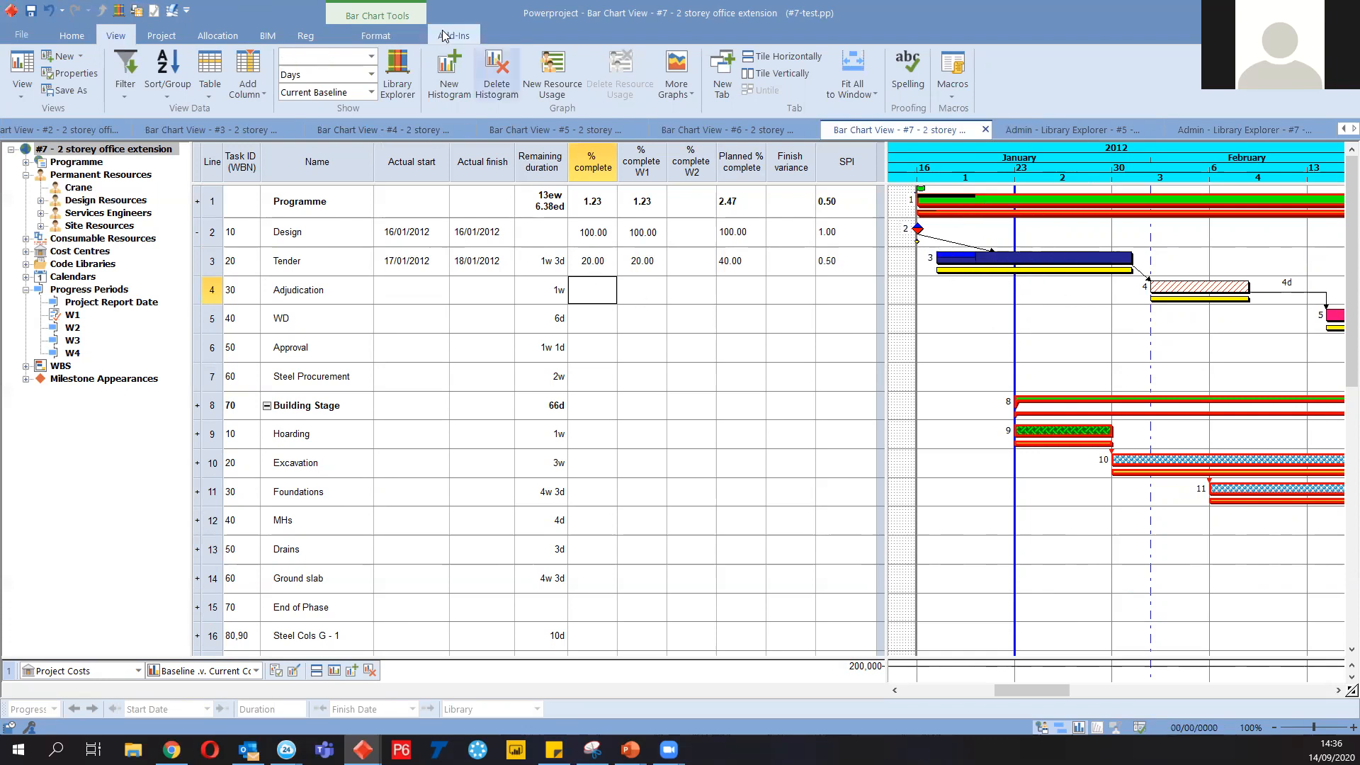
# Make W2 the progress entry period, set Tender's overall % complete to 70 and check its bar
pyautogui.rightClick(73, 328)
pyautogui.click(131, 391)
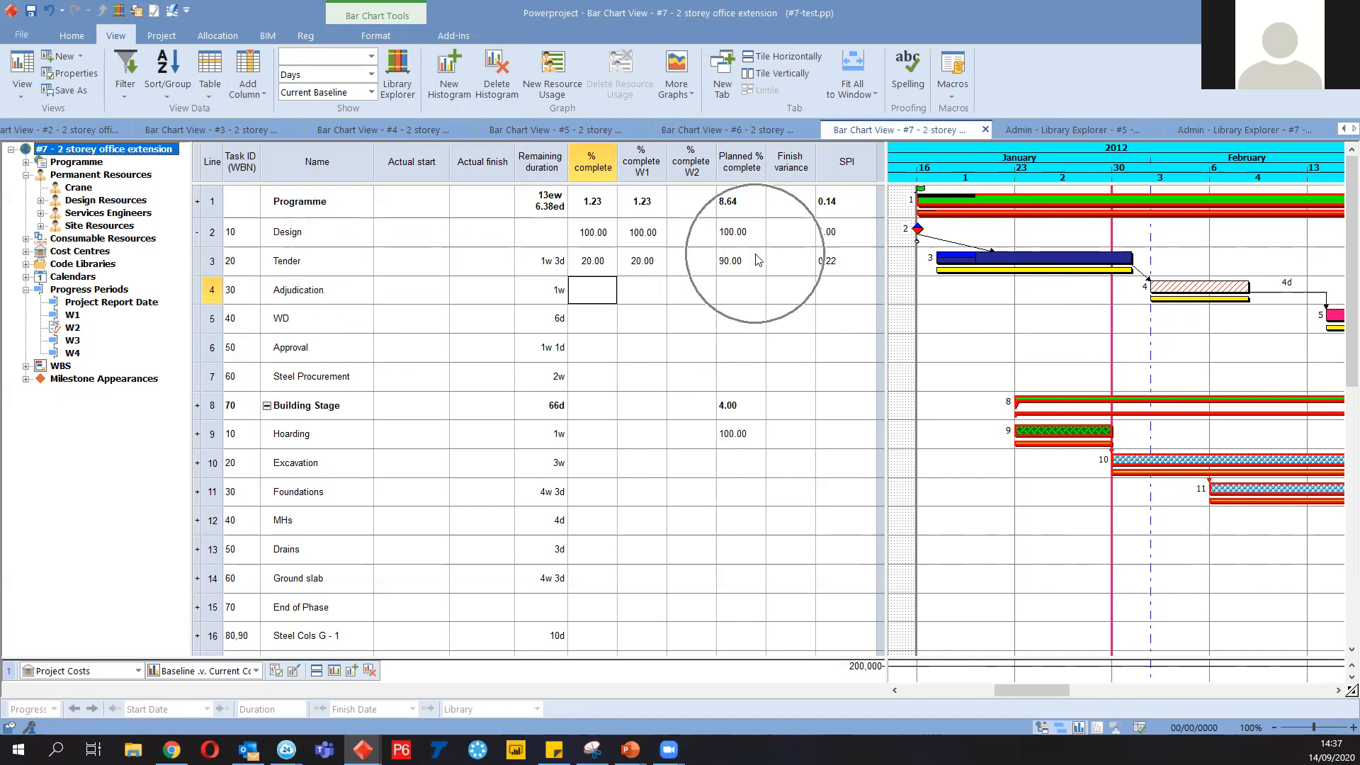
pyautogui.doubleClick(602, 262)
pyautogui.write('70')
pyautogui.press('Return')
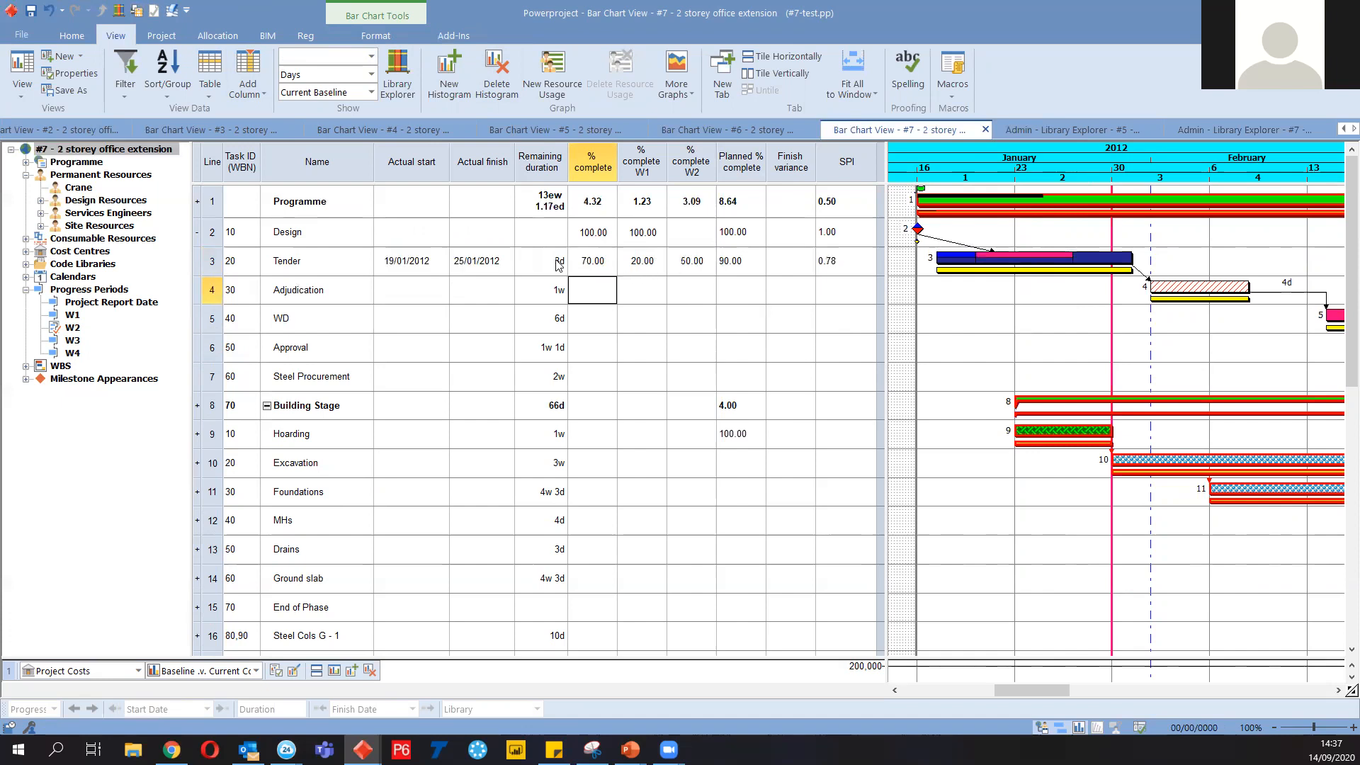
pyautogui.click(1071, 262)
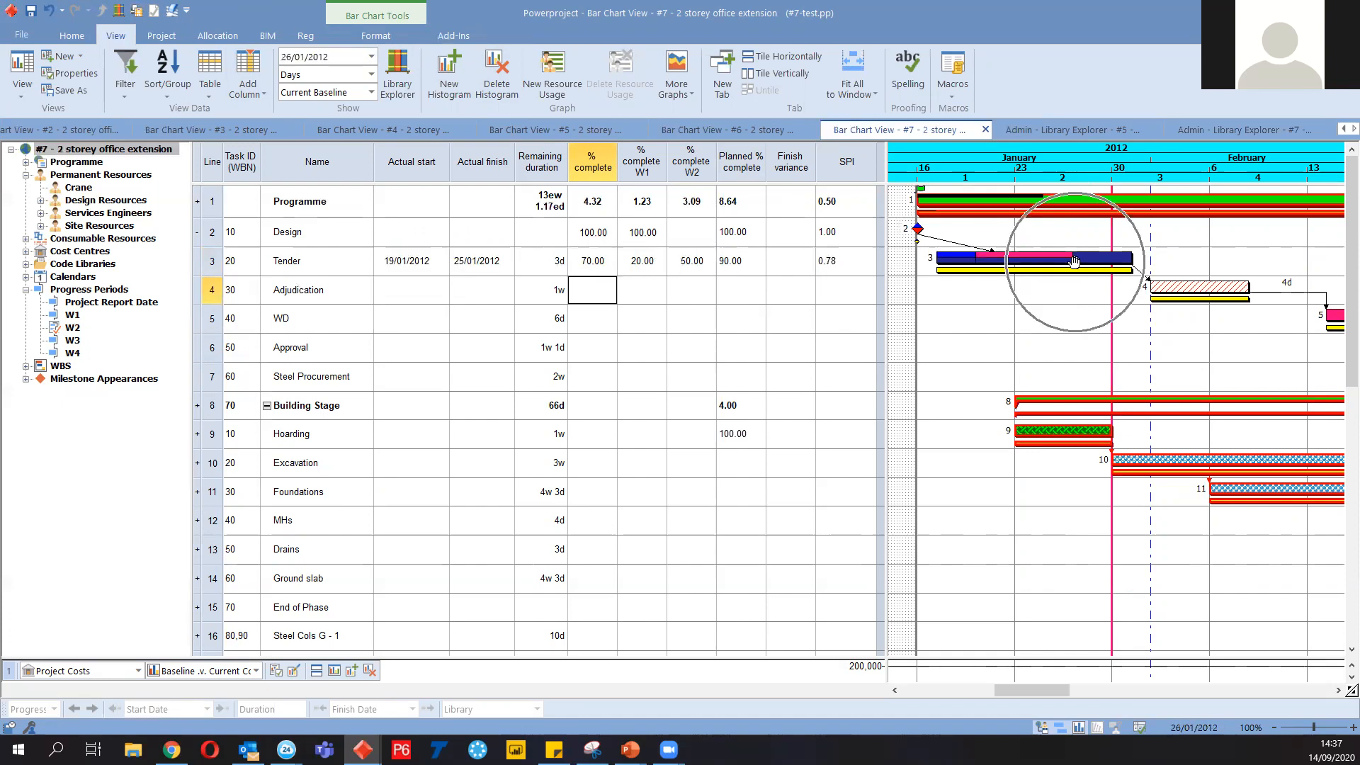
pyautogui.click(1037, 255)
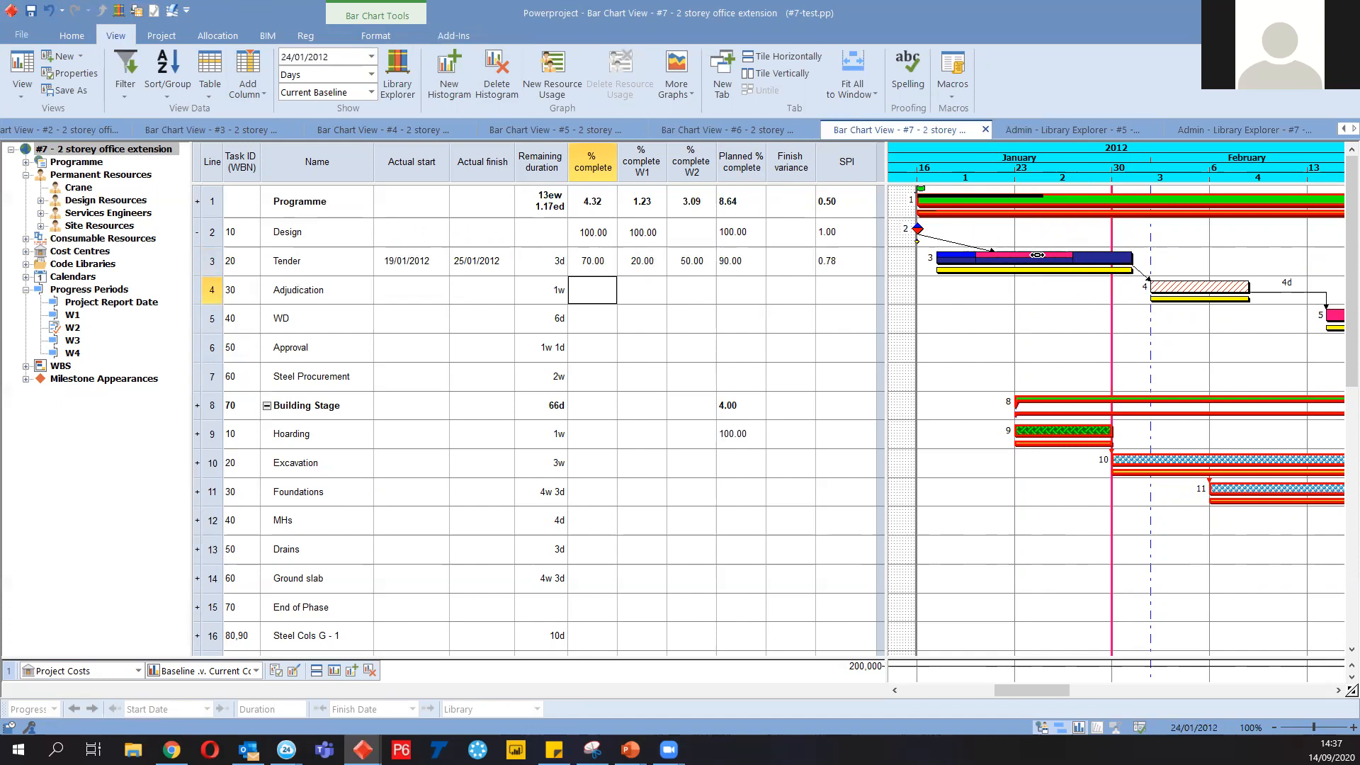
pyautogui.click(1073, 264)
# Set Hoarding's overall % complete to 100 for the W2 progress period
pyautogui.click(645, 438)
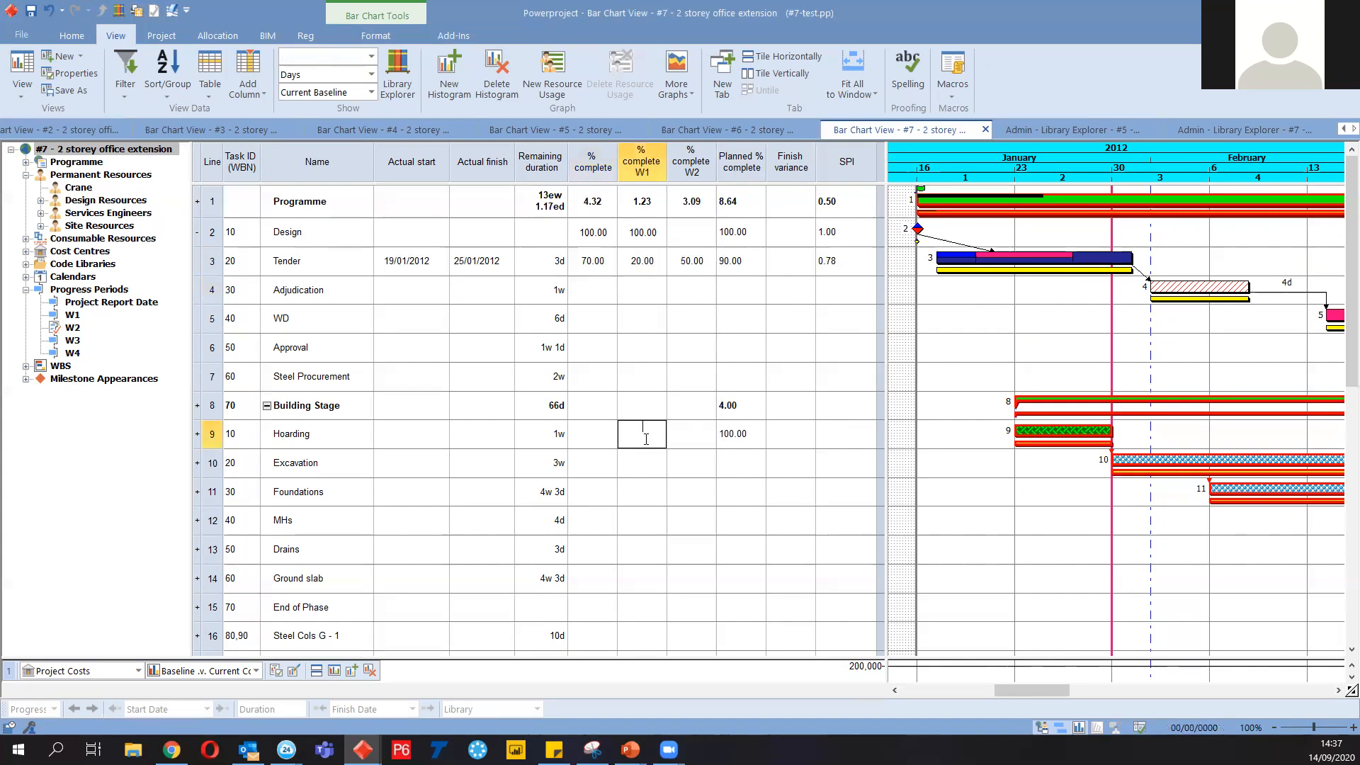
pyautogui.click(591, 434)
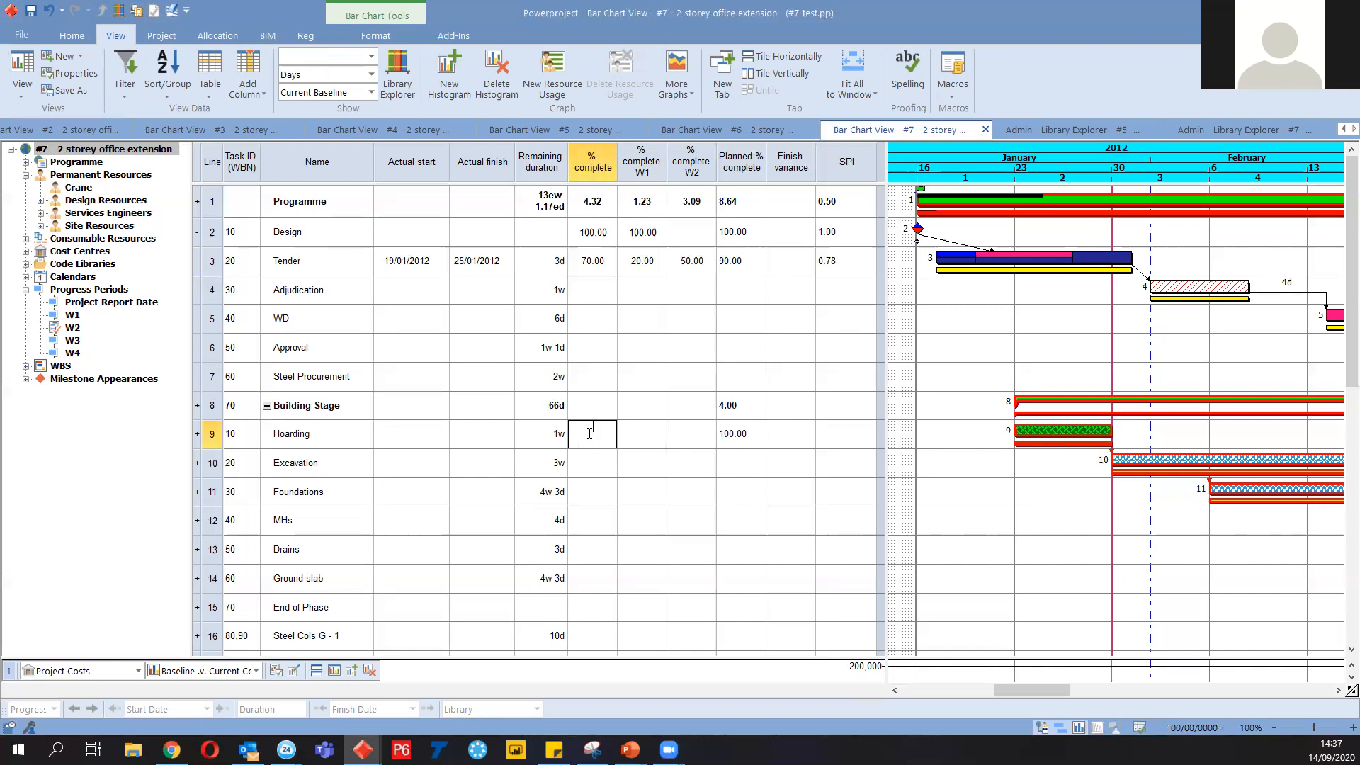
pyautogui.press('Return')
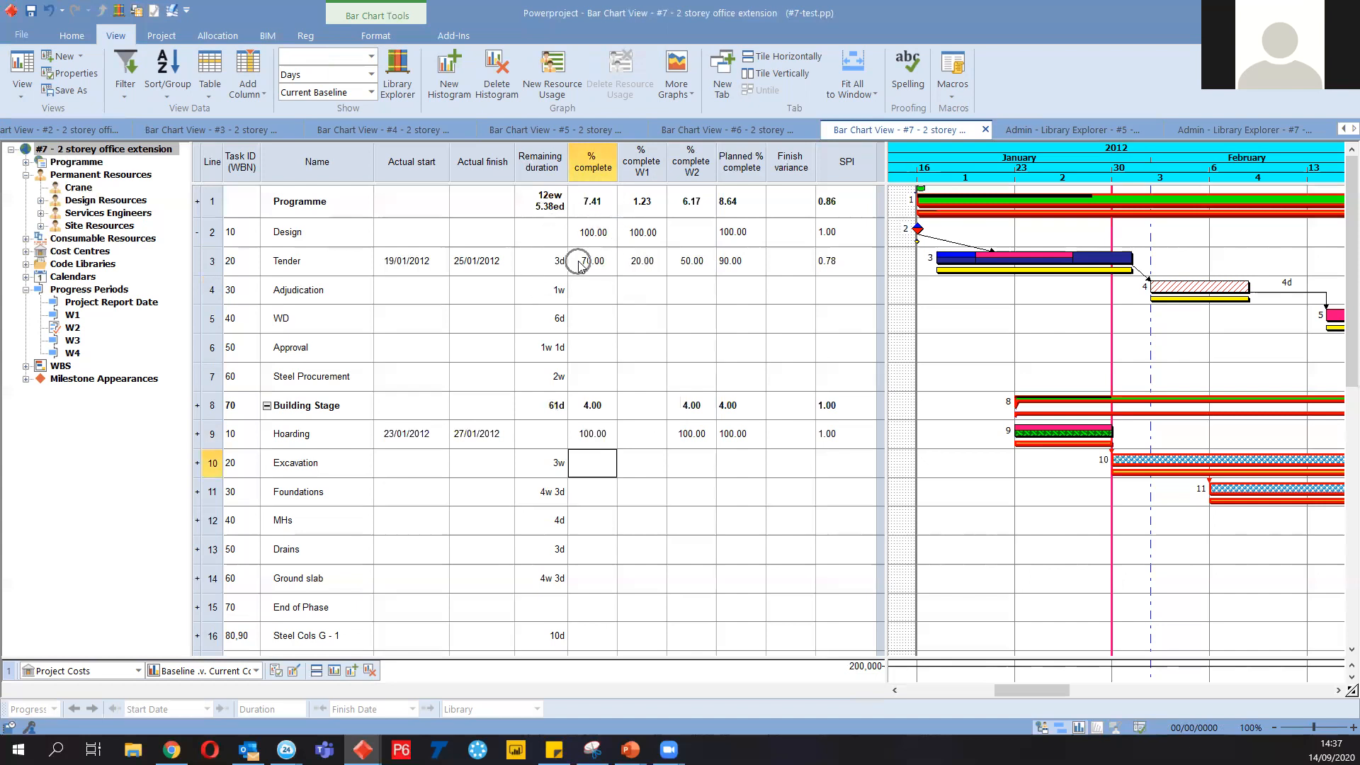
# Compare the % complete W1, % complete W2 and overall % complete columns in the spreadsheet
pyautogui.click(642, 161)
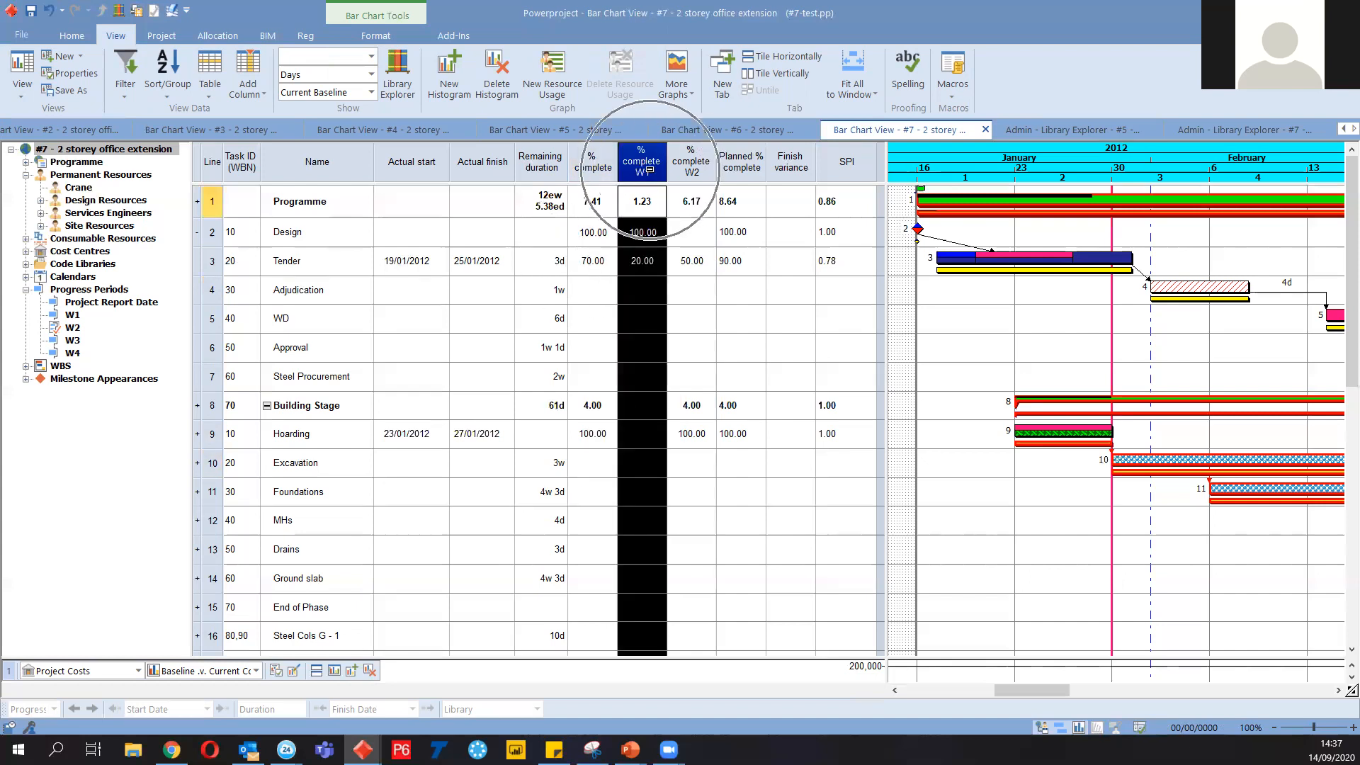
pyautogui.click(705, 161)
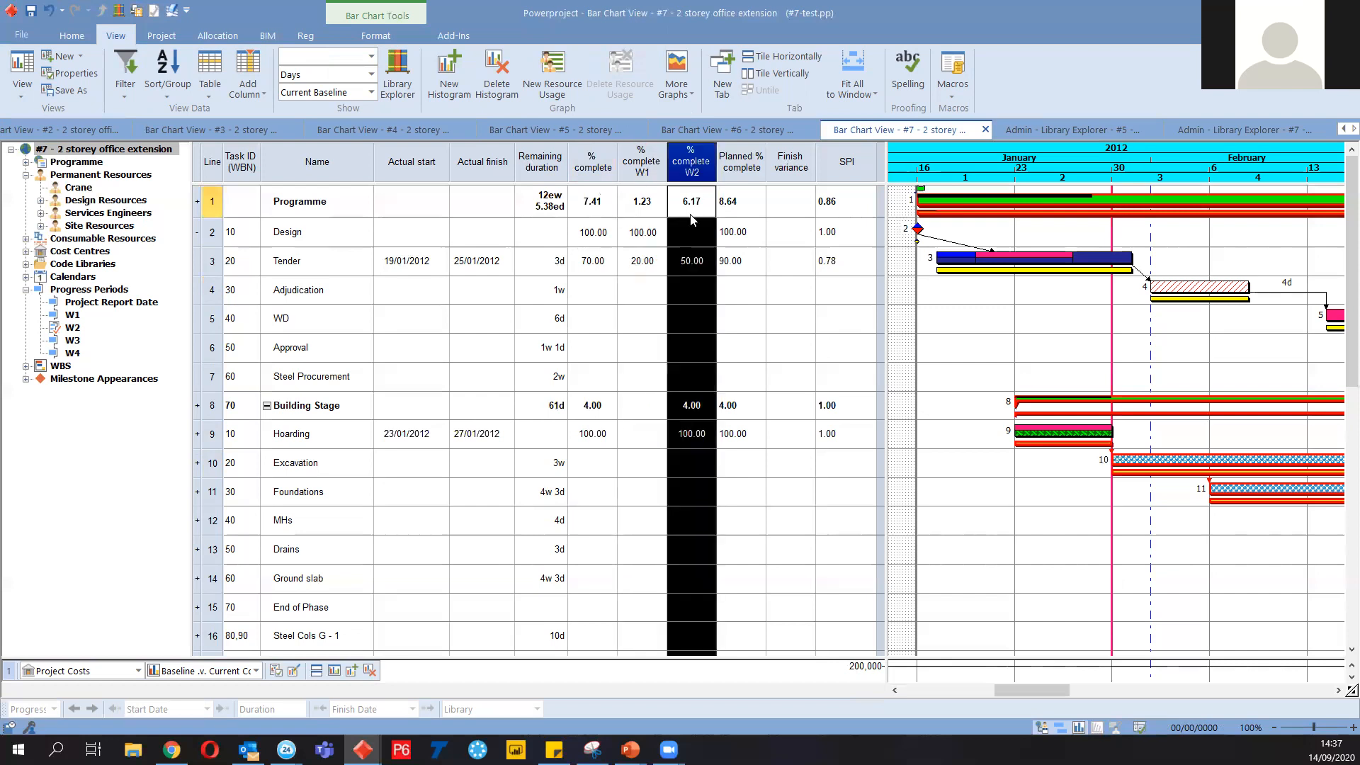
pyautogui.click(632, 290)
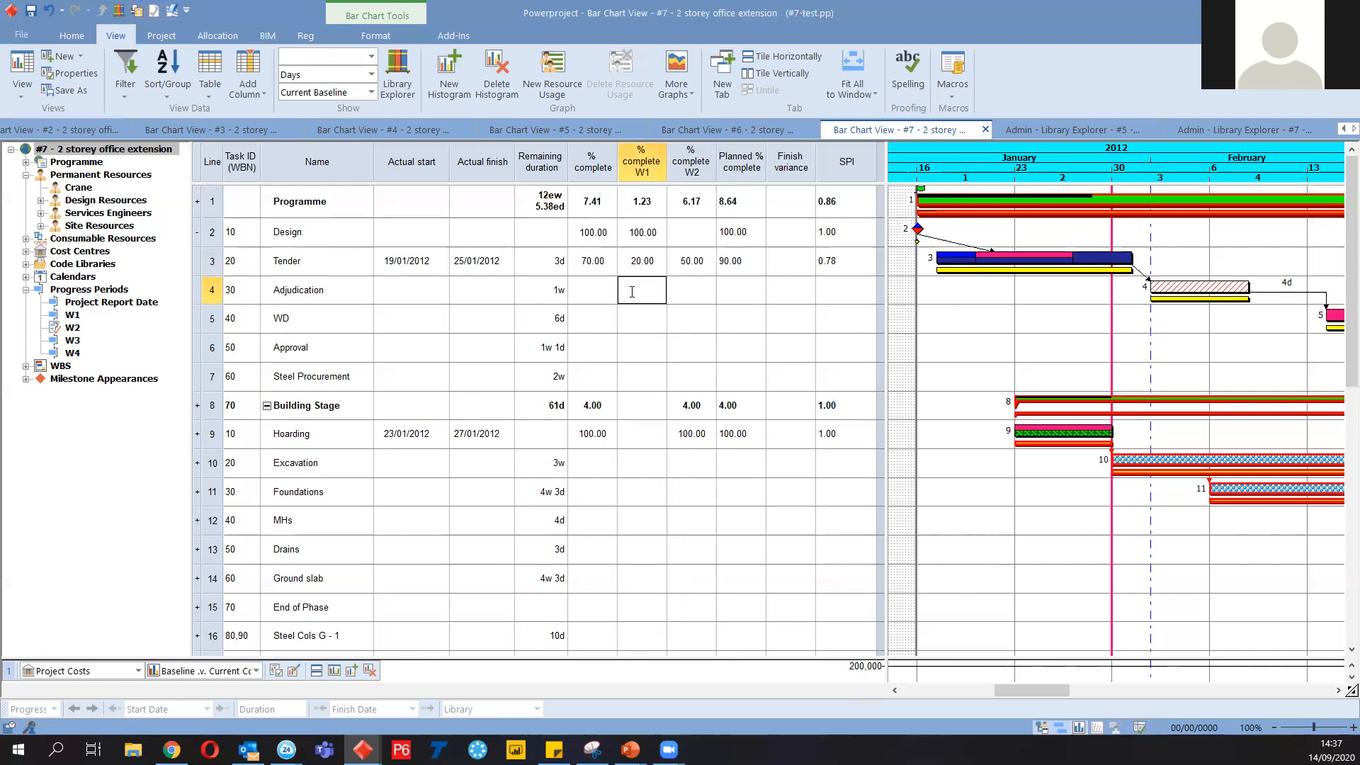
pyautogui.press('ctrl')
pyautogui.click(586, 162)
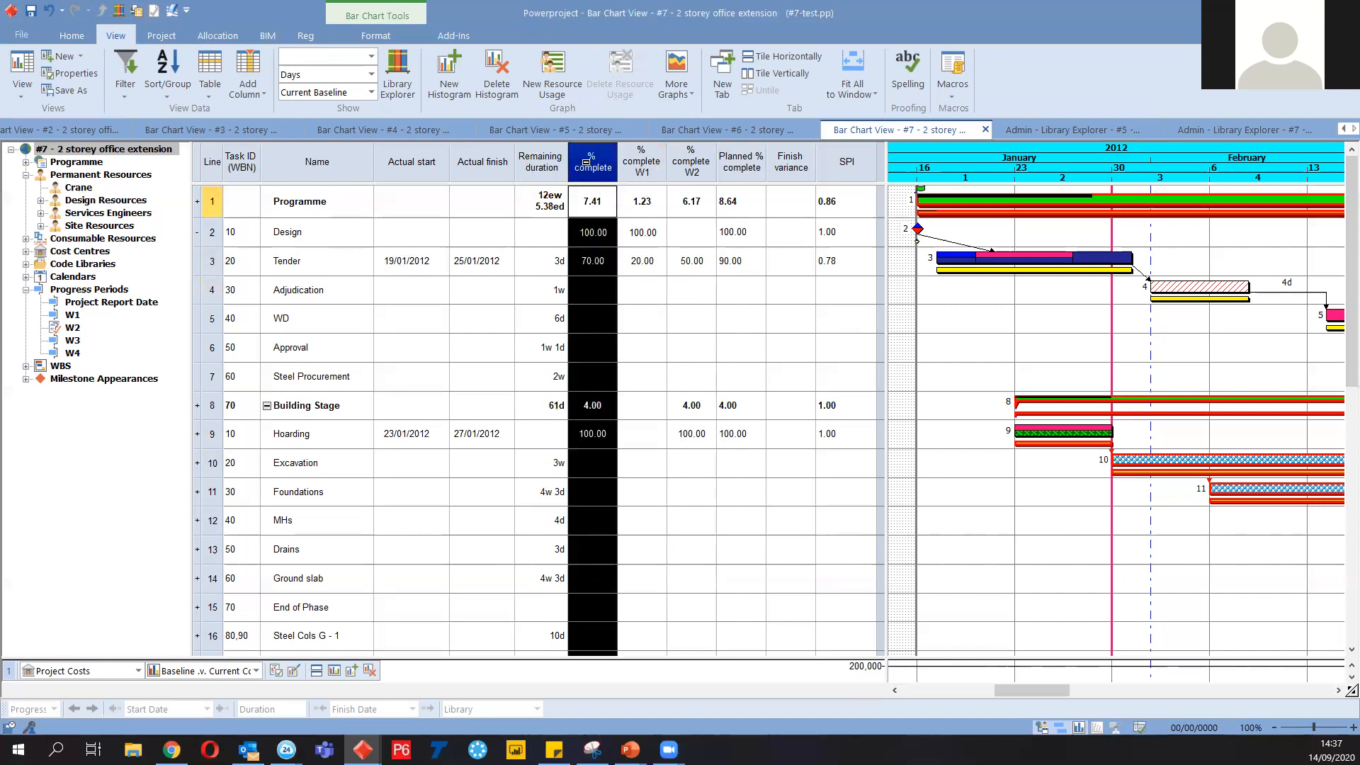
pyautogui.click(596, 299)
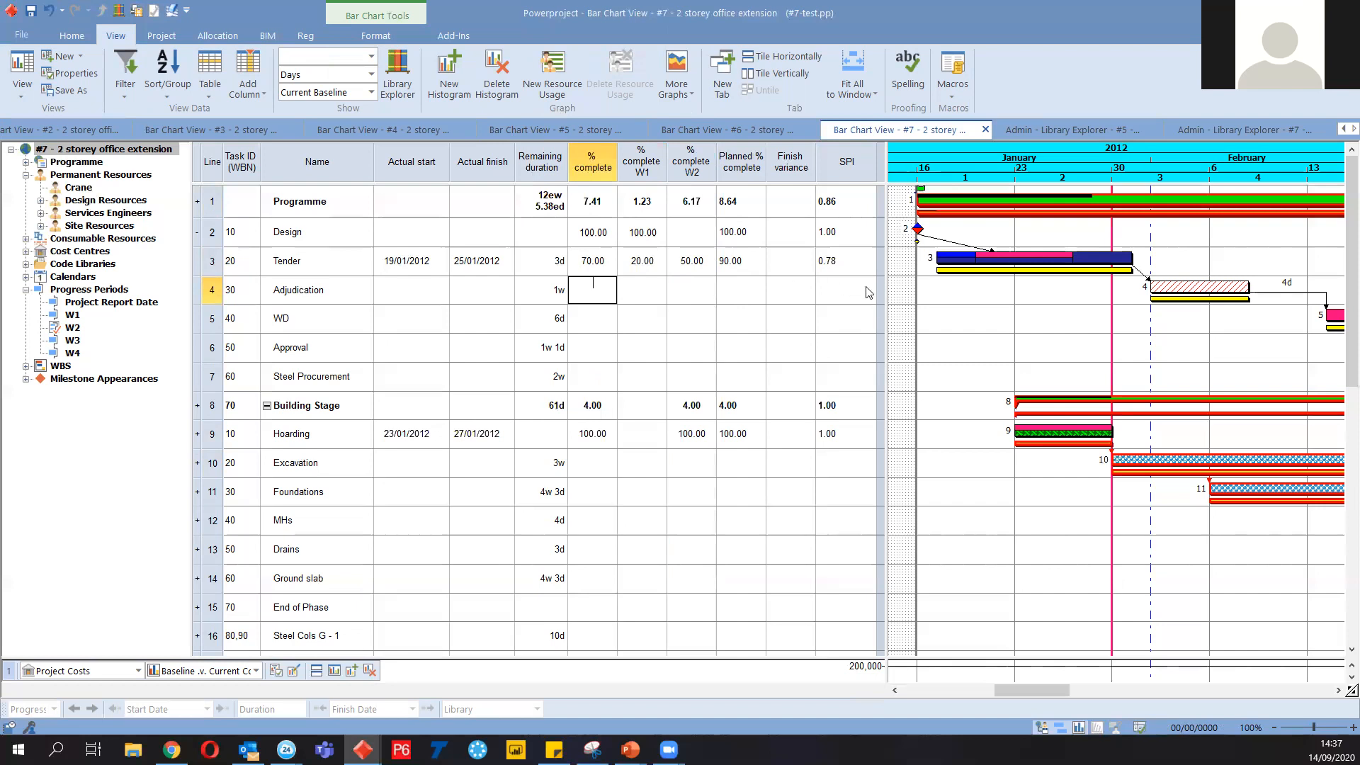
# Open the table definition from the Planned % complete column and point out the three % complete columns behind it
pyautogui.click(737, 164)
pyautogui.rightClick(737, 164)
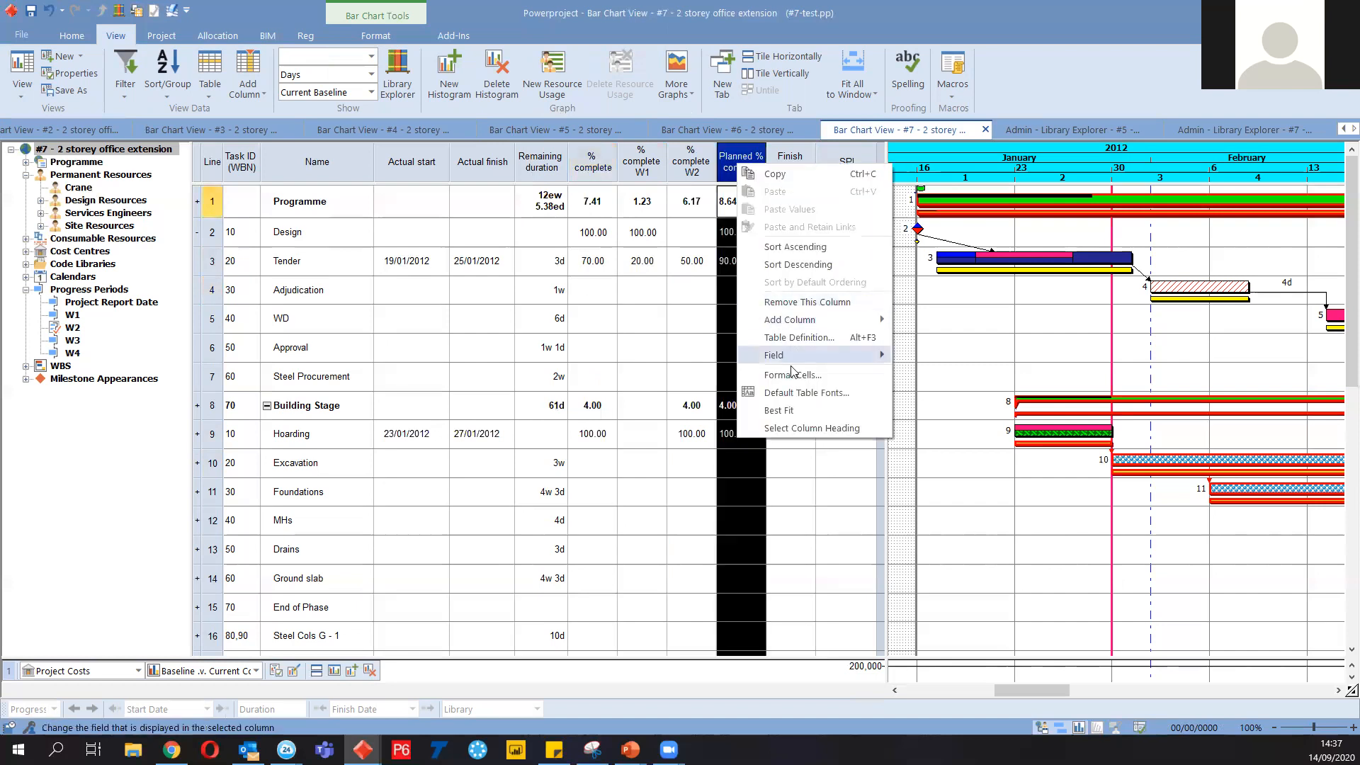
pyautogui.click(799, 338)
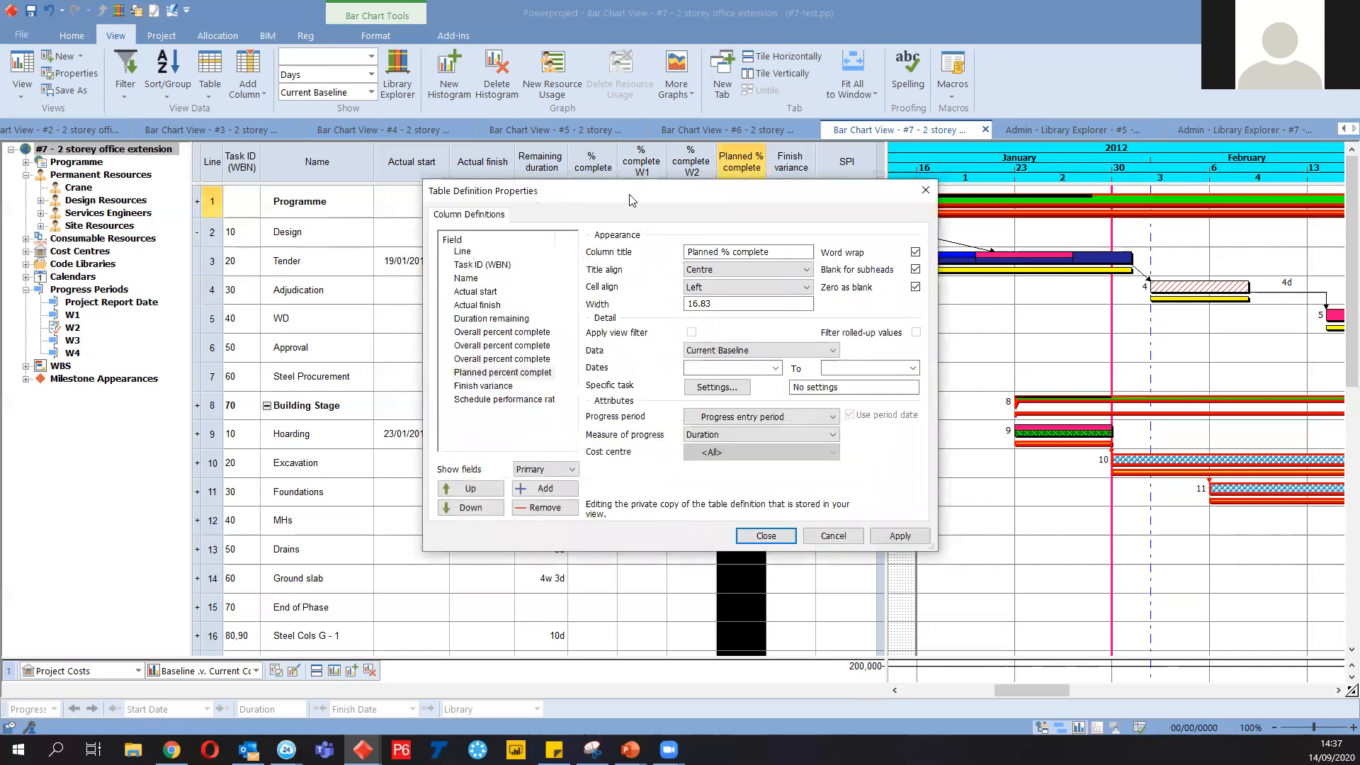
pyautogui.moveTo(624, 198); pyautogui.dragTo(619, 239)
pyautogui.click(593, 161)
pyautogui.click(642, 162)
pyautogui.click(691, 162)
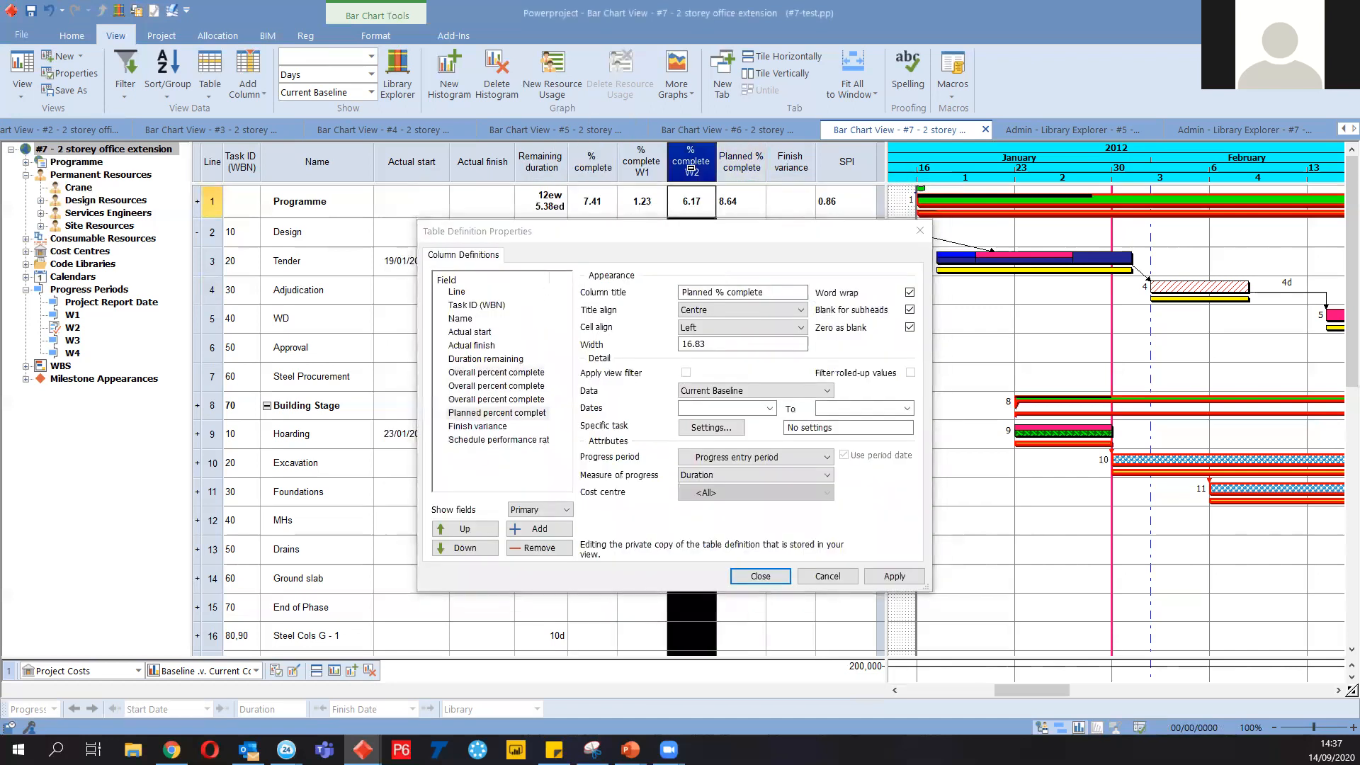
pyautogui.click(592, 167)
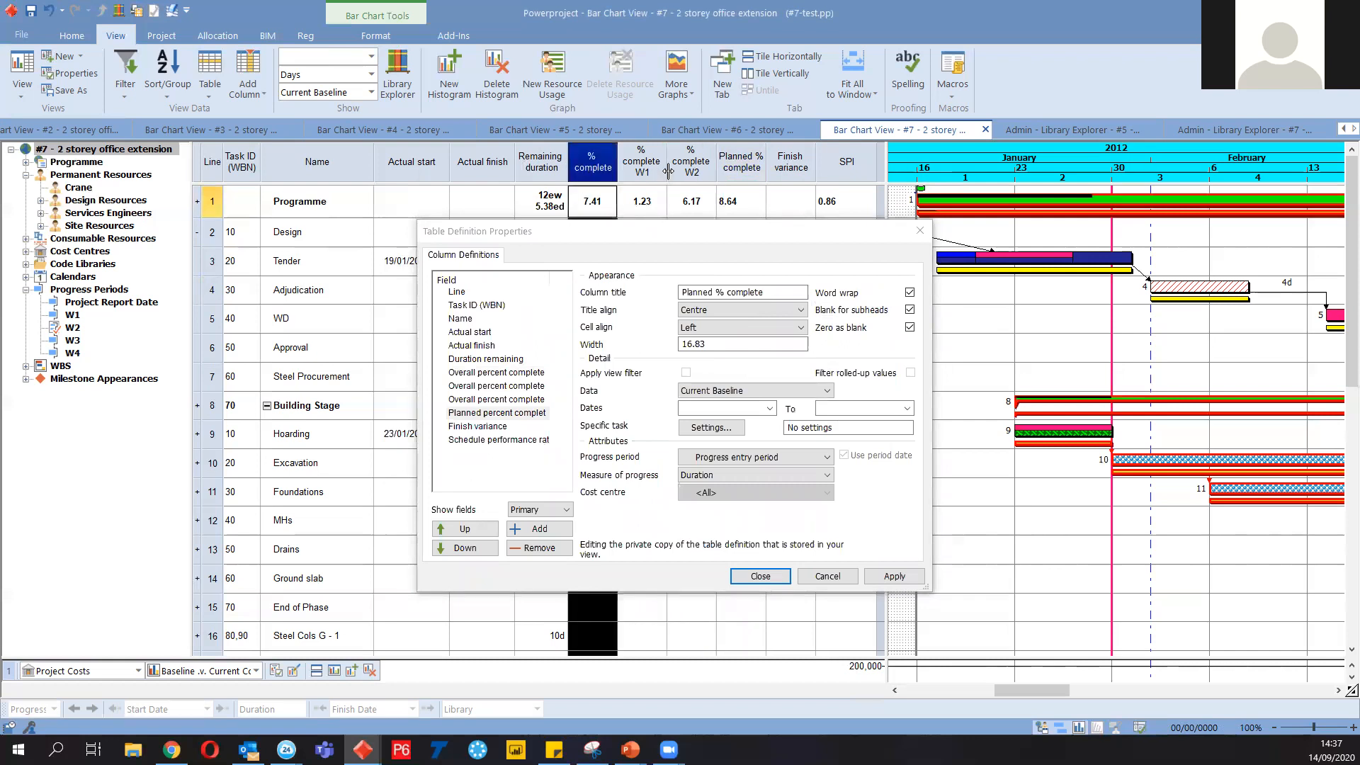
pyautogui.click(642, 163)
pyautogui.click(688, 164)
# Inspect the progress period settings of the overall, W1 and W2 percent complete fields, then cancel the table definition
pyautogui.click(518, 399)
pyautogui.click(506, 389)
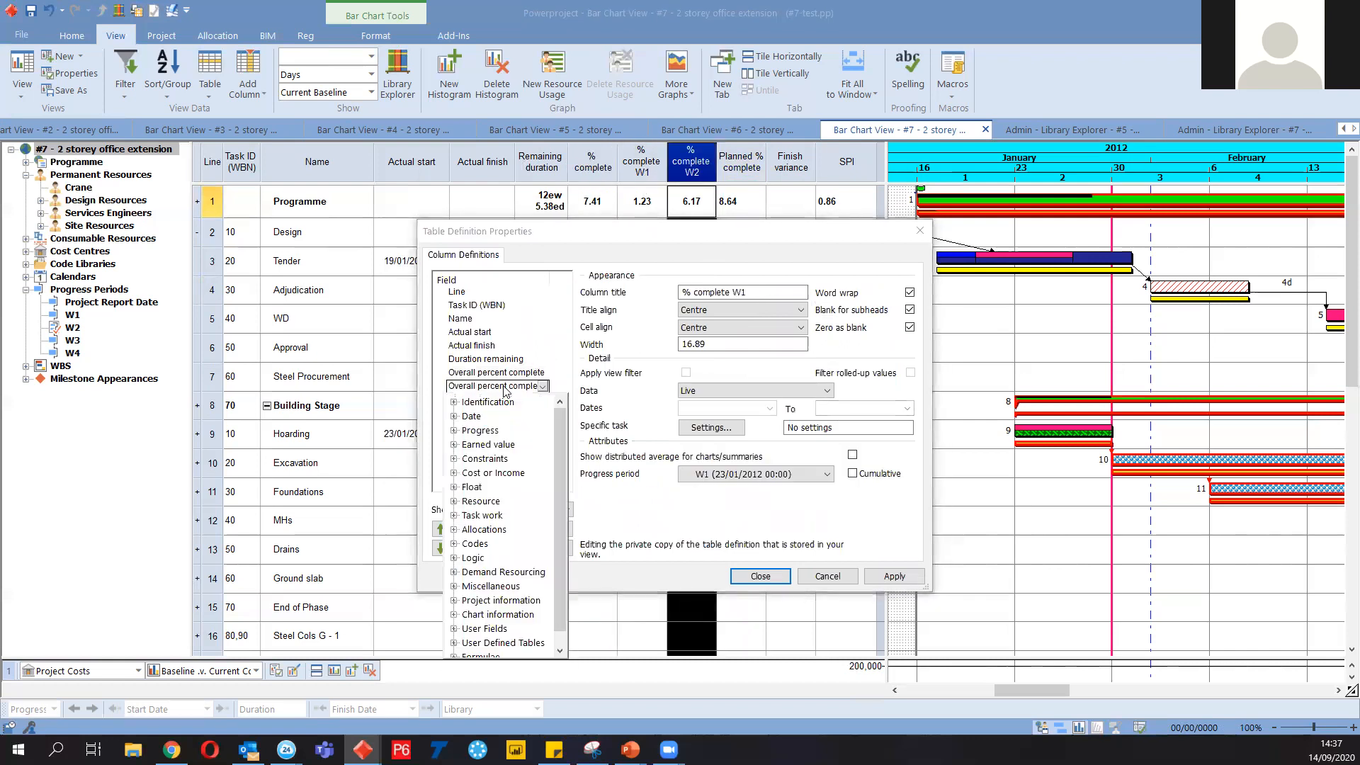
pyautogui.click(475, 374)
pyautogui.click(475, 374)
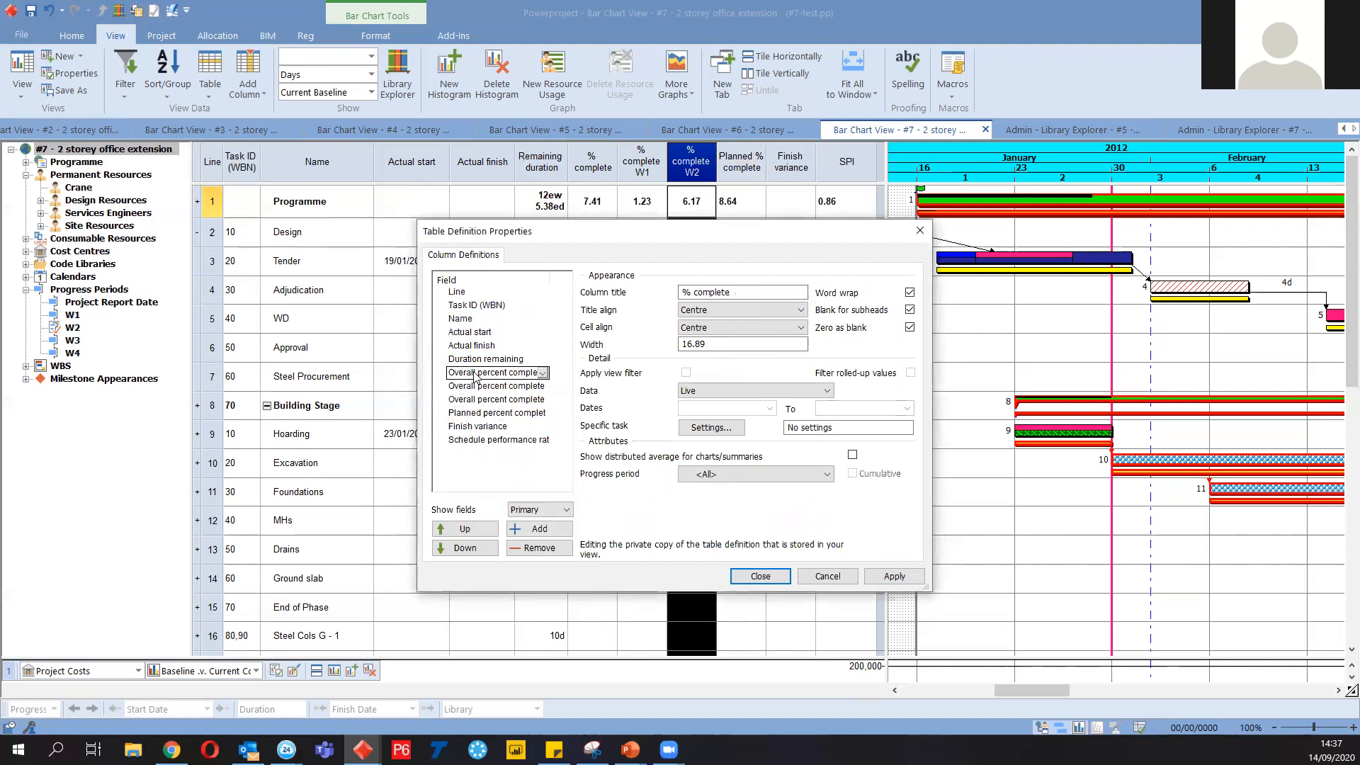
pyautogui.click(467, 387)
pyautogui.click(467, 387)
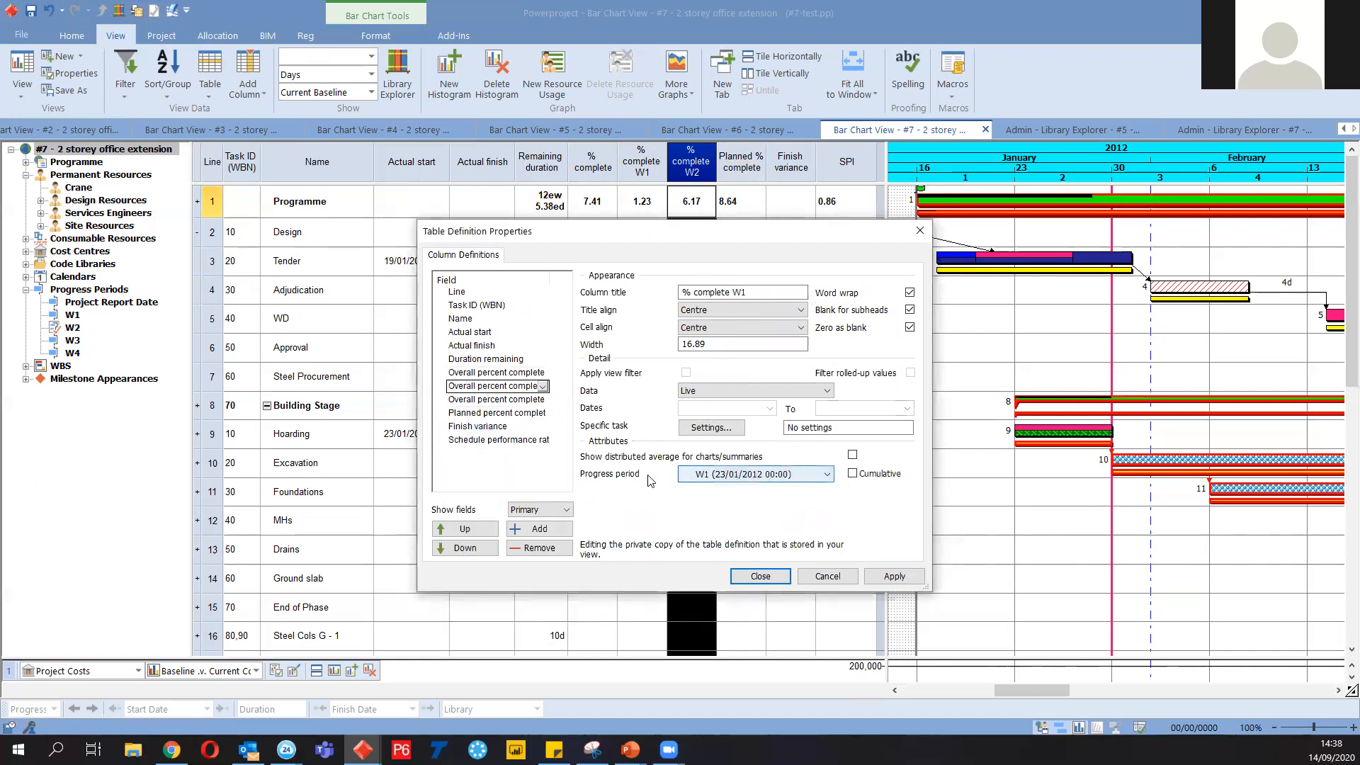
pyautogui.click(718, 479)
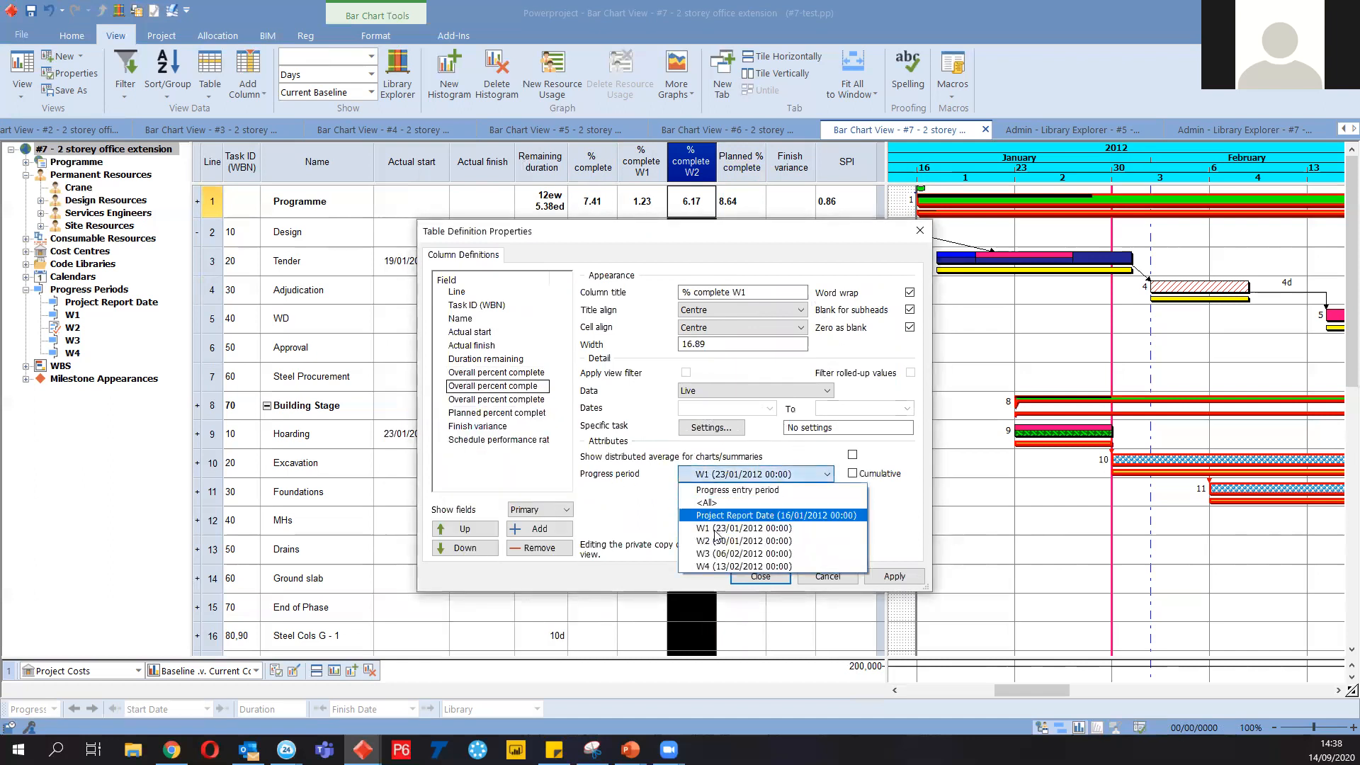
pyautogui.click(713, 528)
pyautogui.click(498, 401)
pyautogui.click(498, 401)
pyautogui.click(498, 401)
pyautogui.press('ctrl')
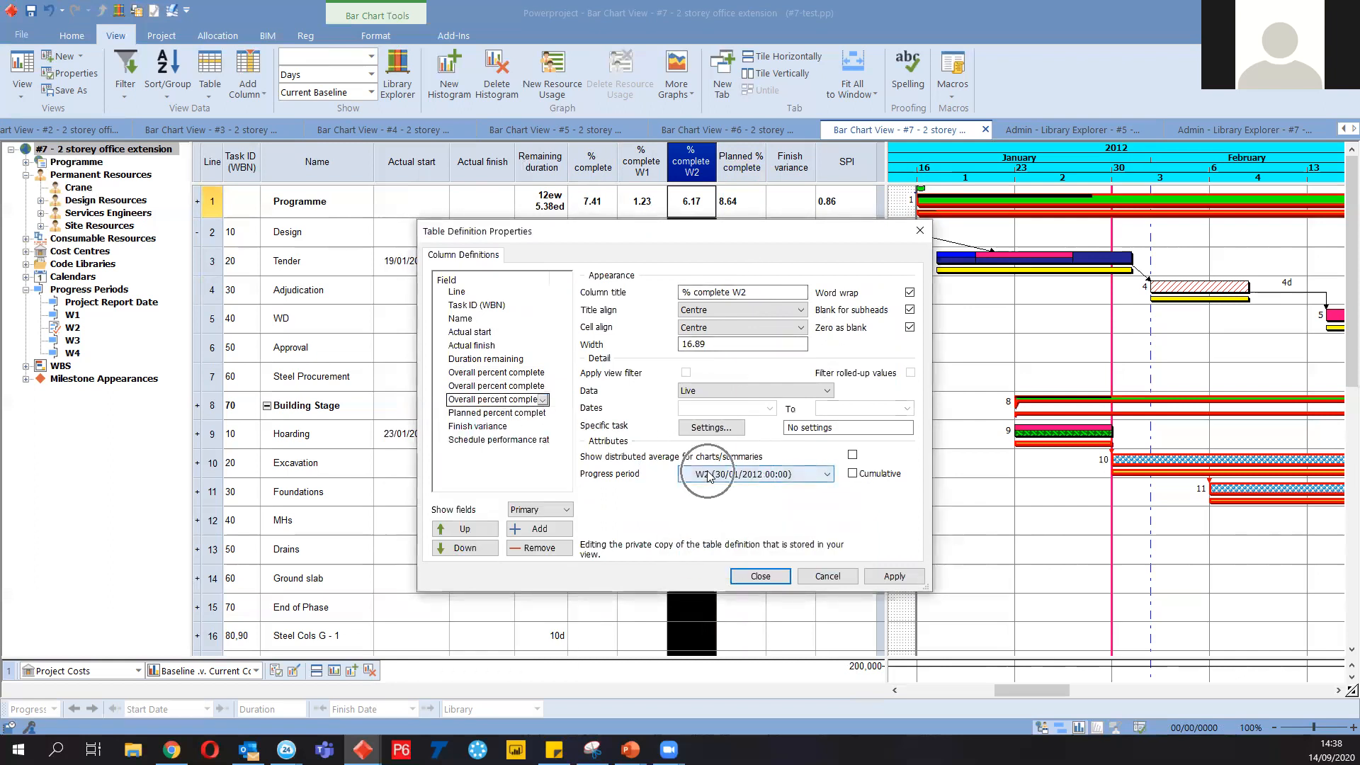
pyautogui.press('ctrl')
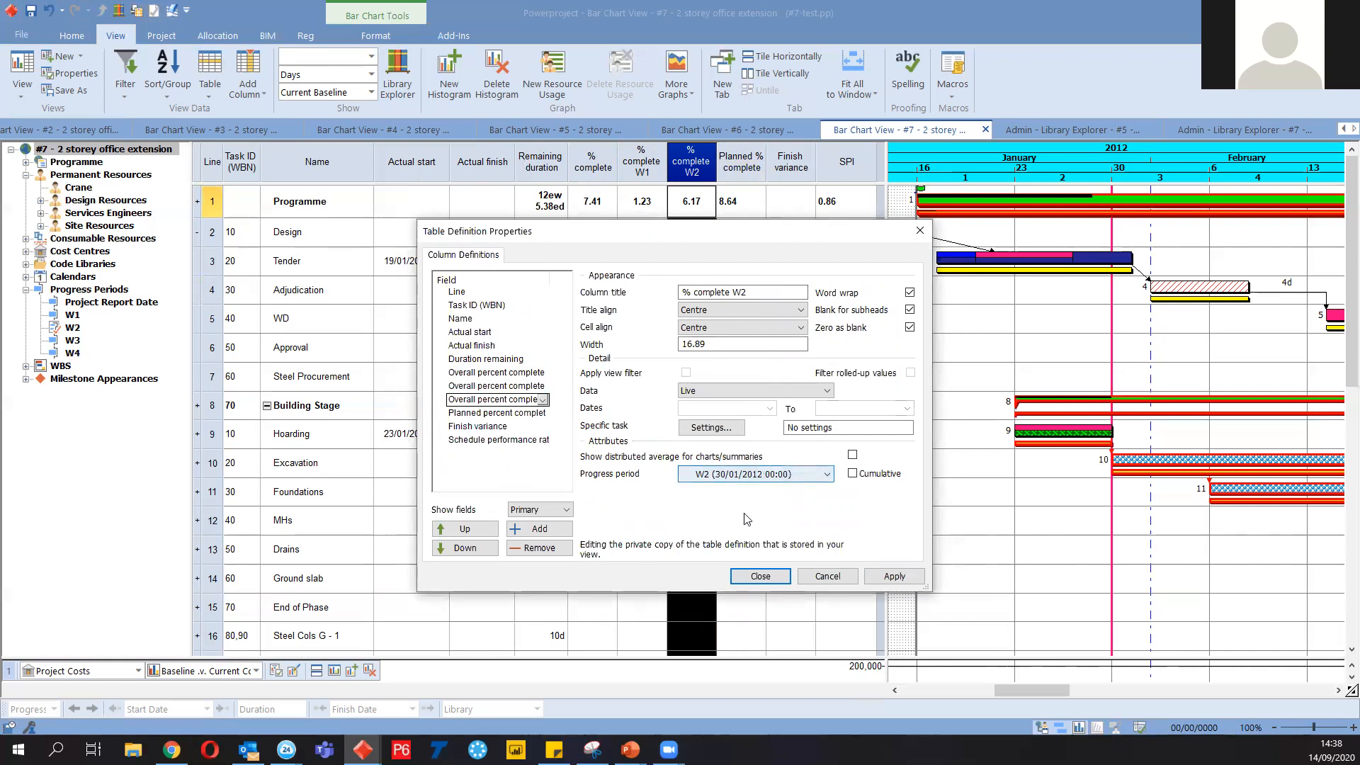
pyautogui.click(841, 579)
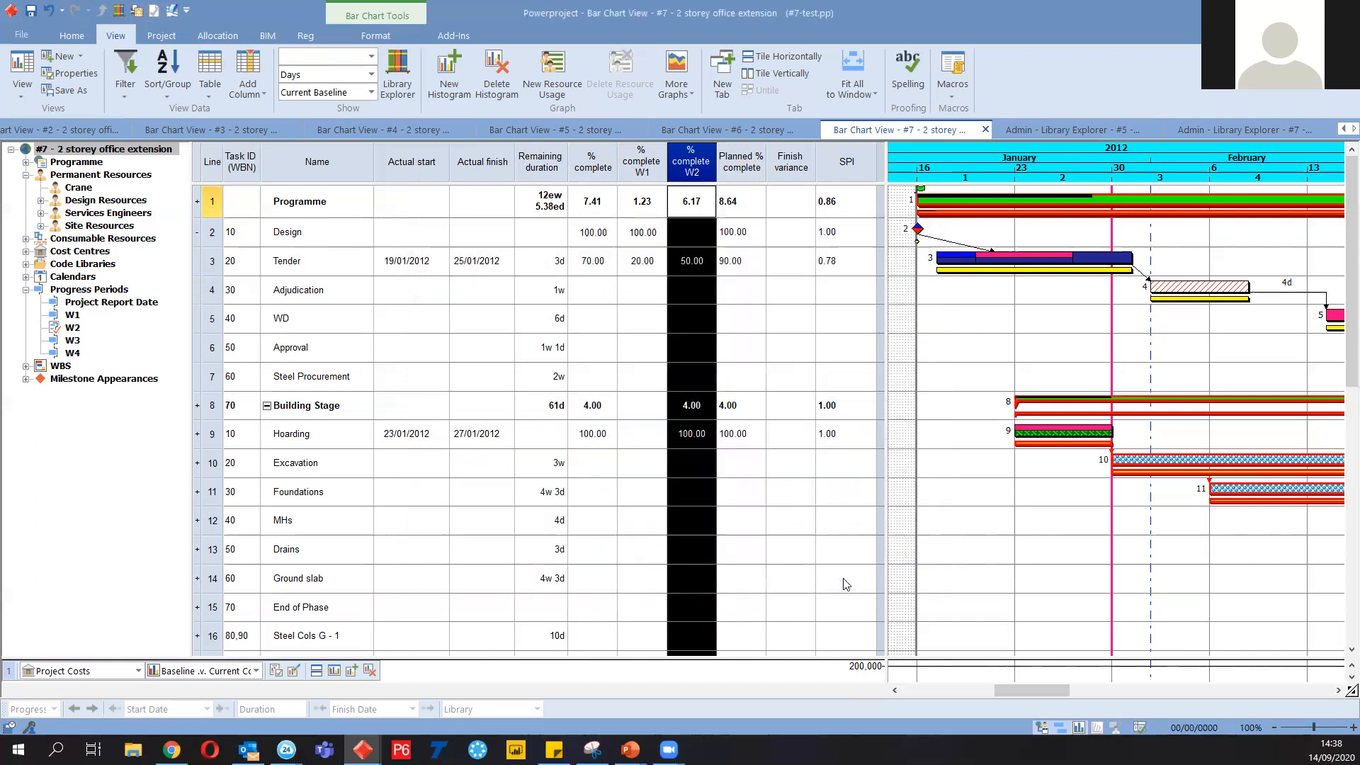
# Close the #5 and #7 Library Explorer views and save the project
pyautogui.click(1064, 131)
pyautogui.click(1158, 130)
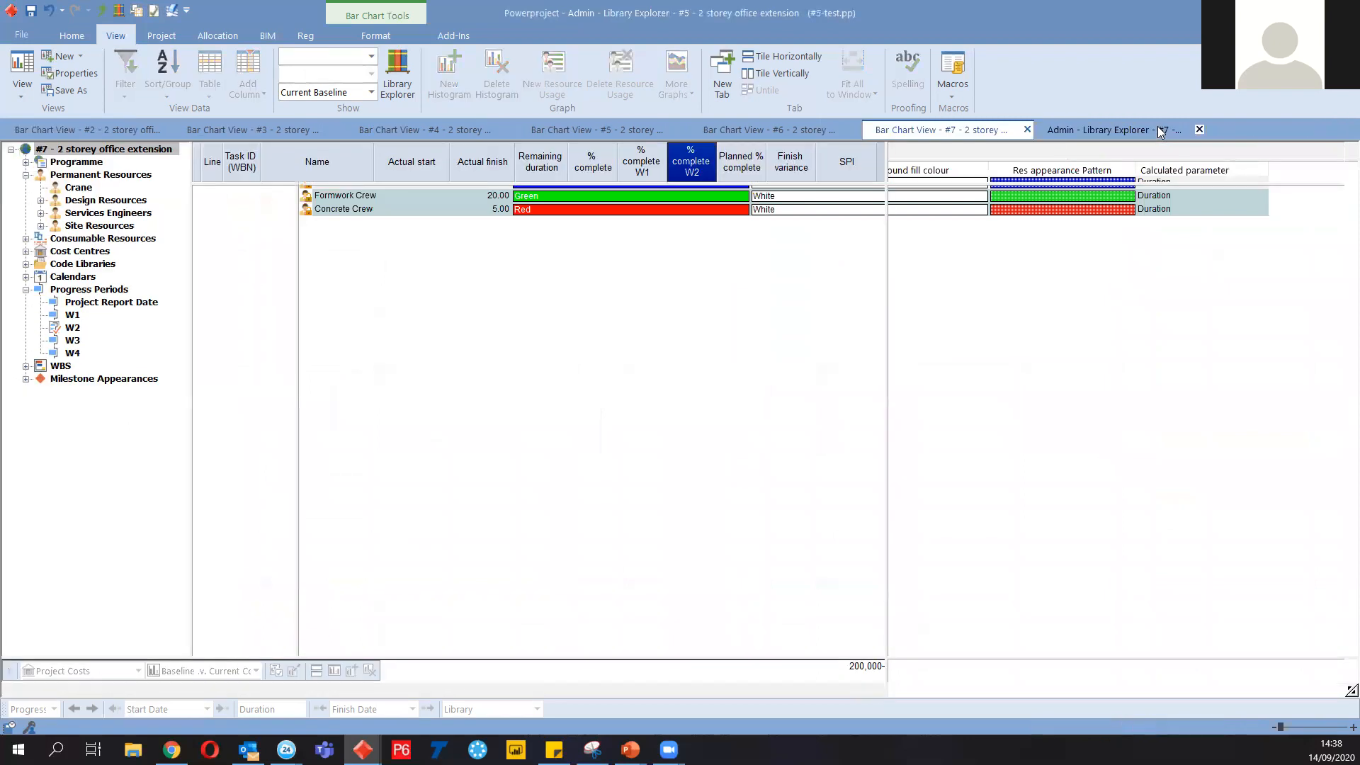
pyautogui.click(1158, 130)
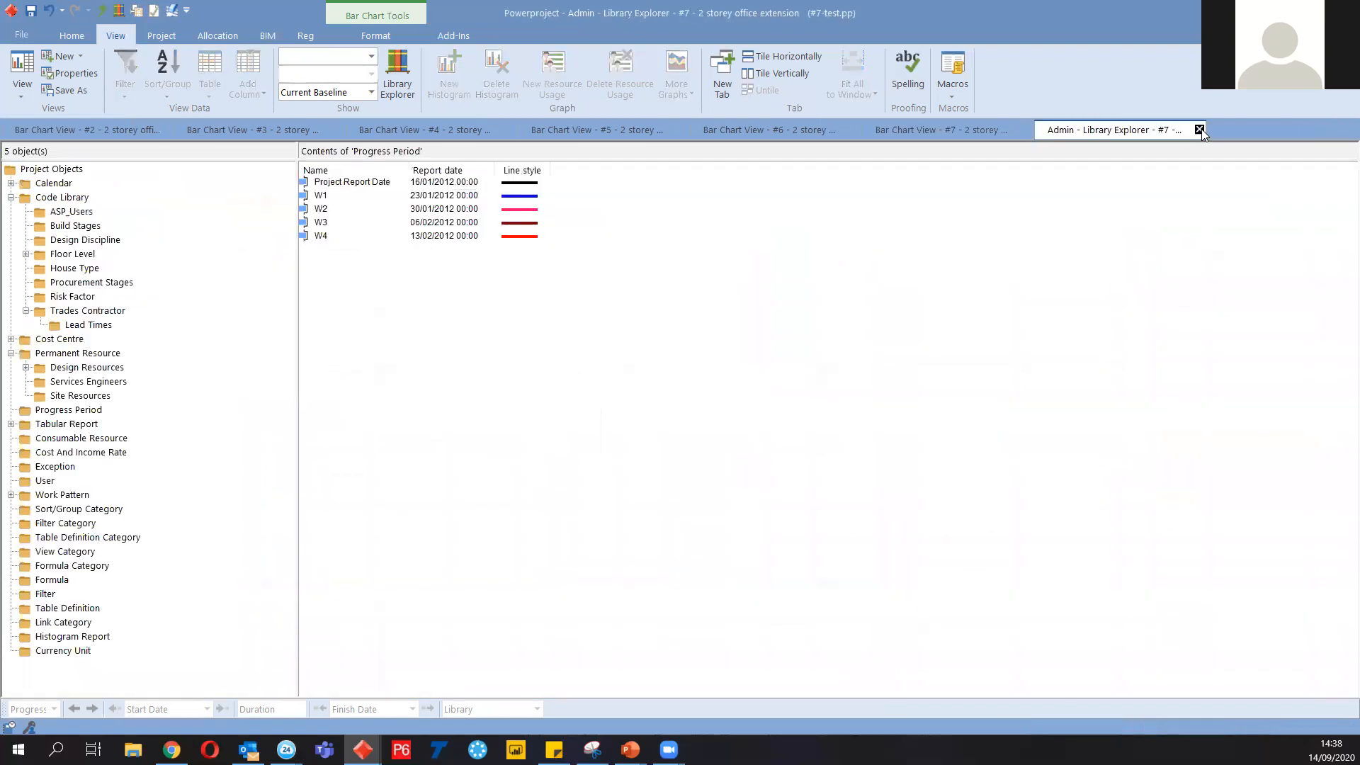
pyautogui.click(1199, 130)
pyautogui.click(483, 327)
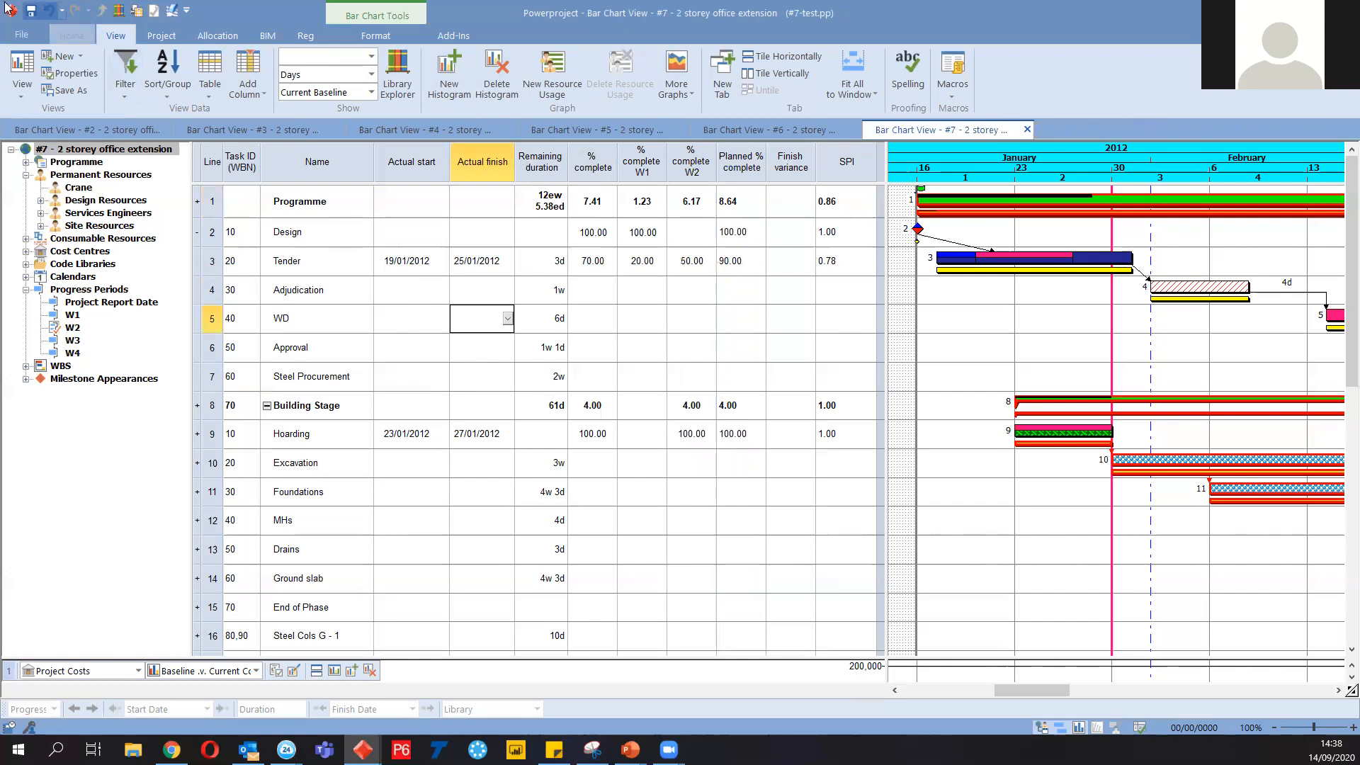
pyautogui.click(31, 10)
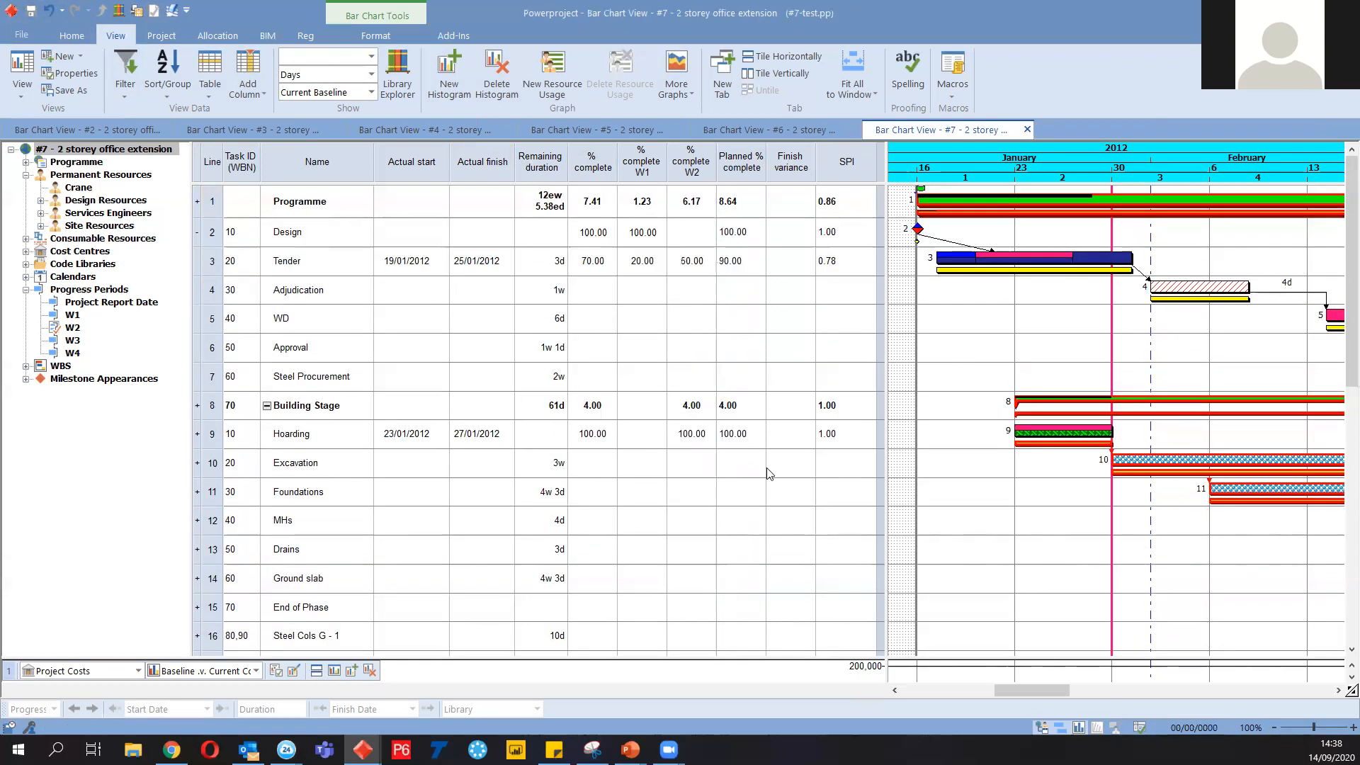
# Show the BIM tools and switch to the open Bridge and Road AN-7854 project
pyautogui.click(268, 36)
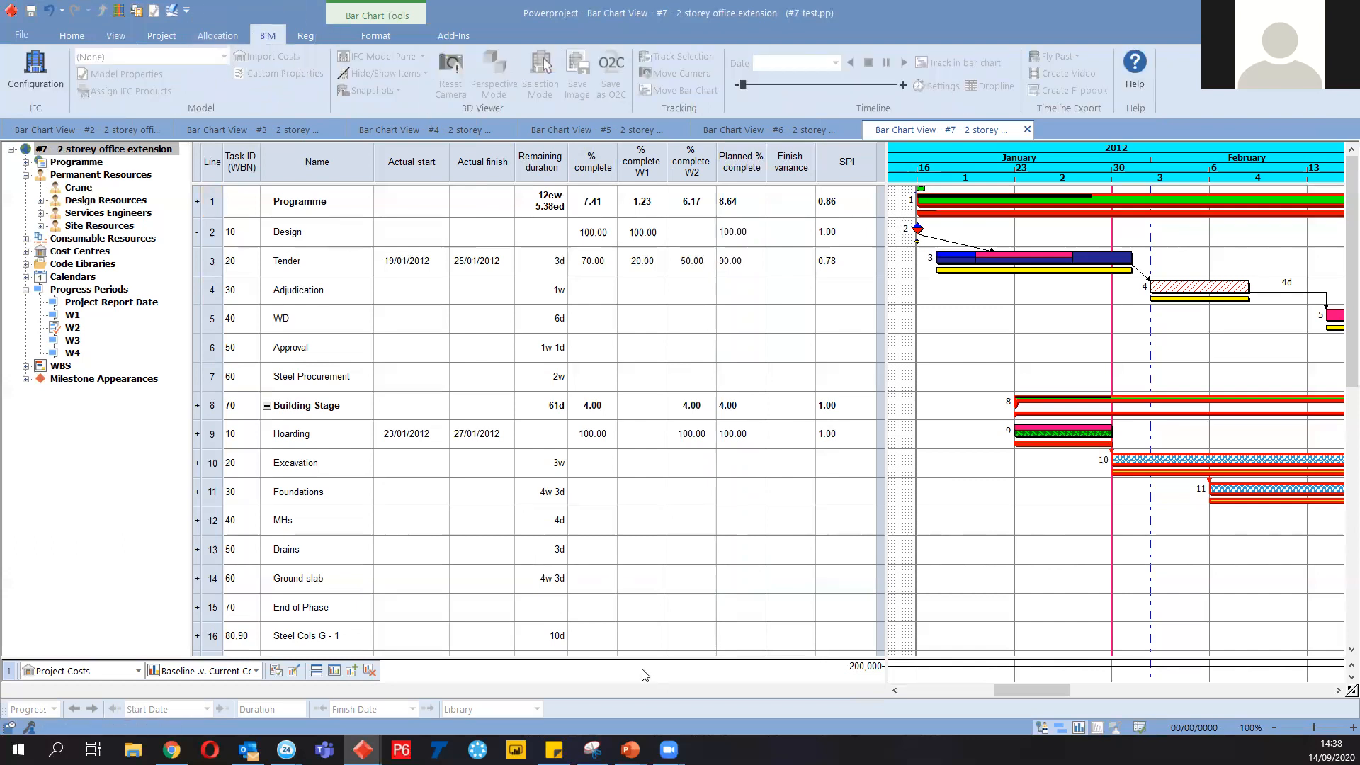
pyautogui.click(363, 750)
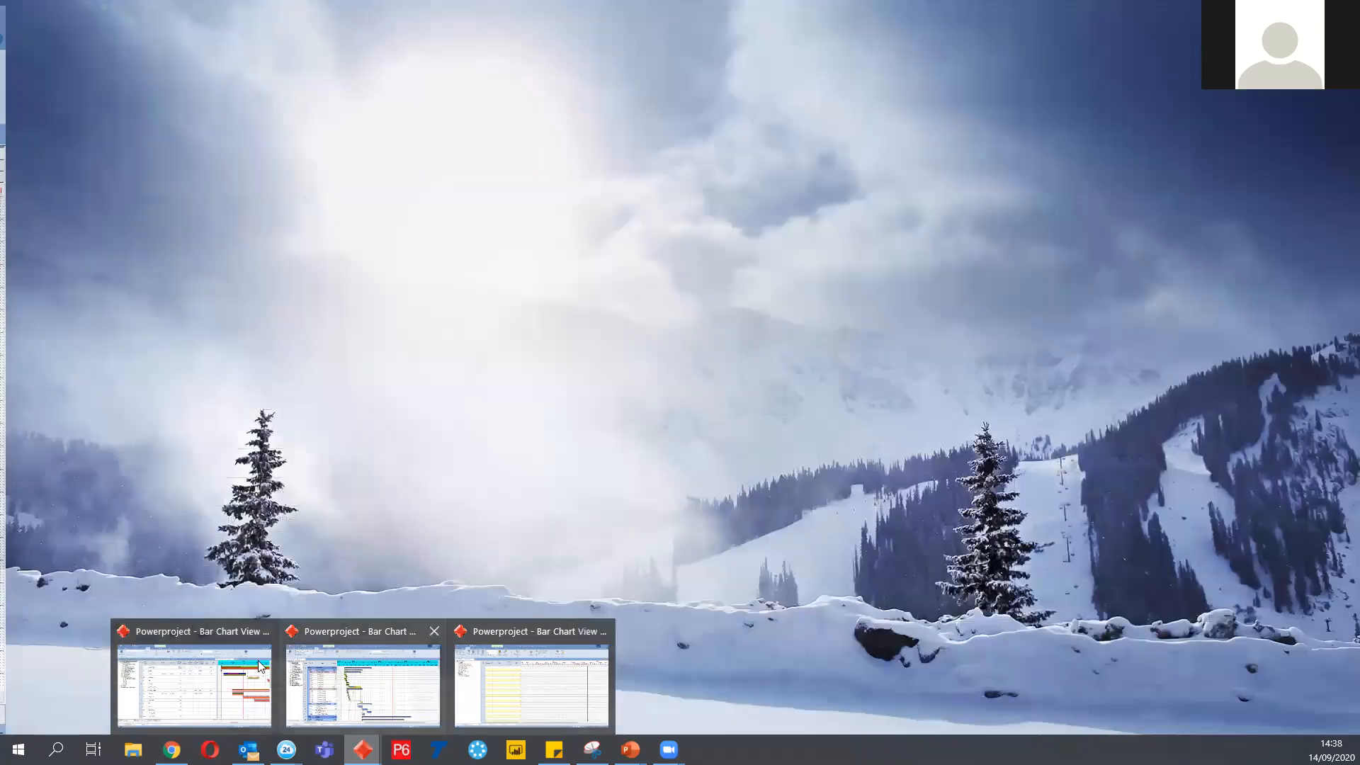
pyautogui.click(252, 689)
pyautogui.scroll(-1, 473, 412)
pyautogui.scroll(1, 473, 412)
pyautogui.click(363, 750)
pyautogui.click(343, 656)
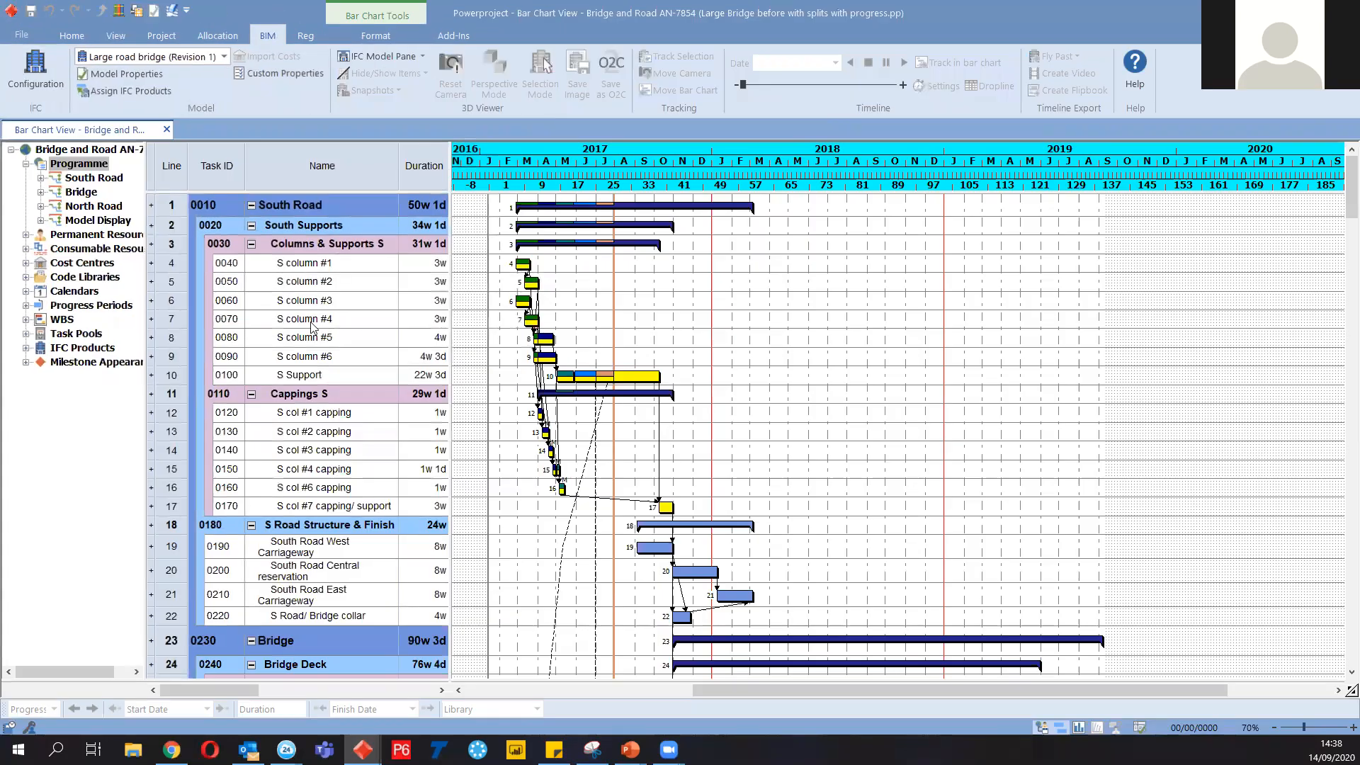
pyautogui.scroll(-1, 454, 344)
pyautogui.scroll(1, 454, 344)
pyautogui.click(451, 347)
# Review the Primavera, Microsoft Project, CSV and HTML import and export options, then return to the bar chart
pyautogui.click(20, 36)
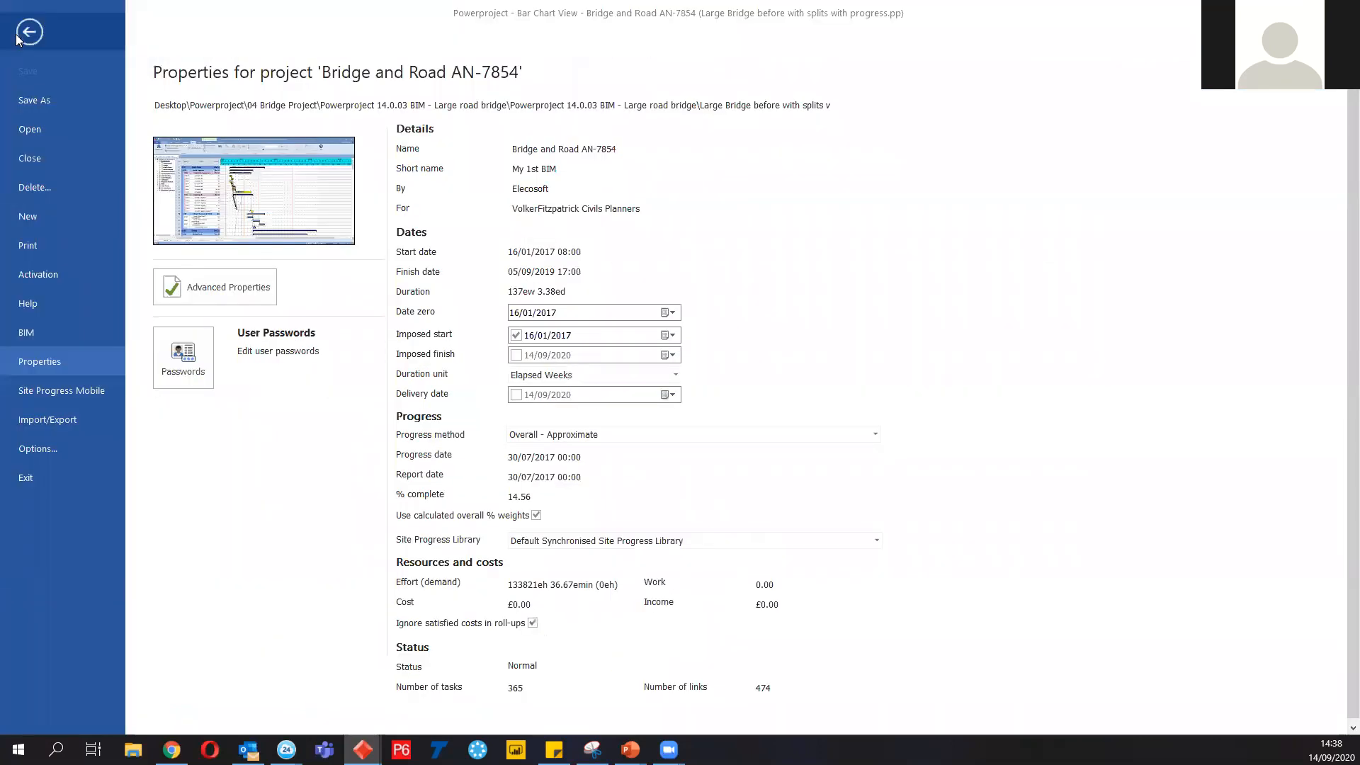
pyautogui.click(53, 423)
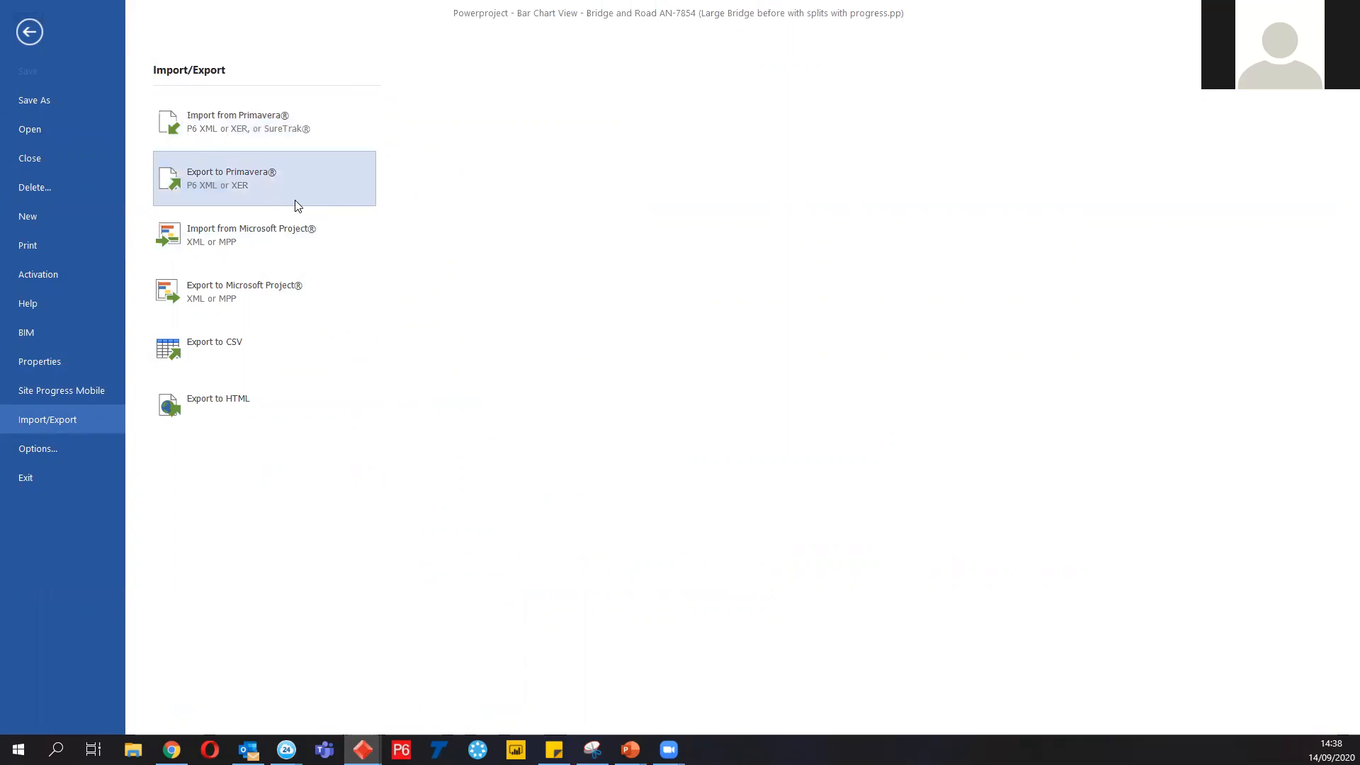
pyautogui.click(260, 241)
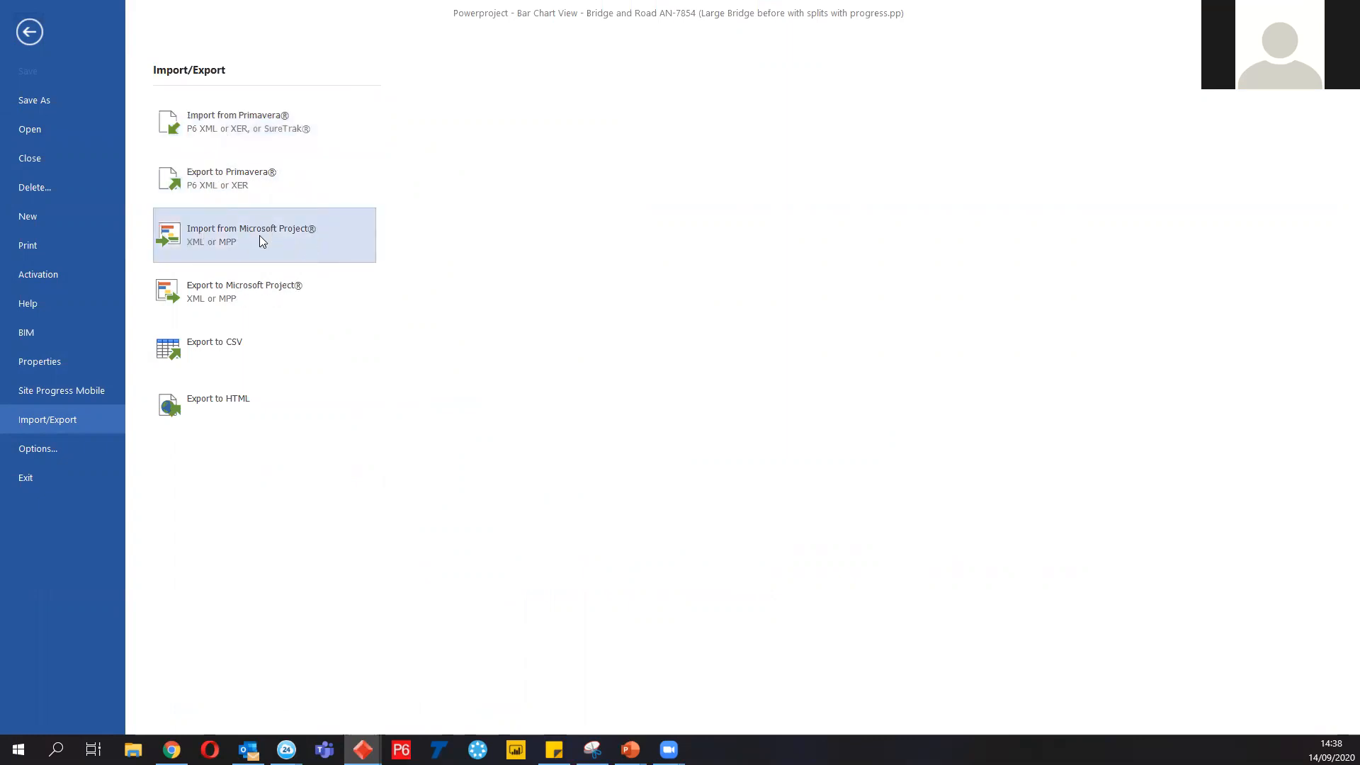
pyautogui.click(28, 33)
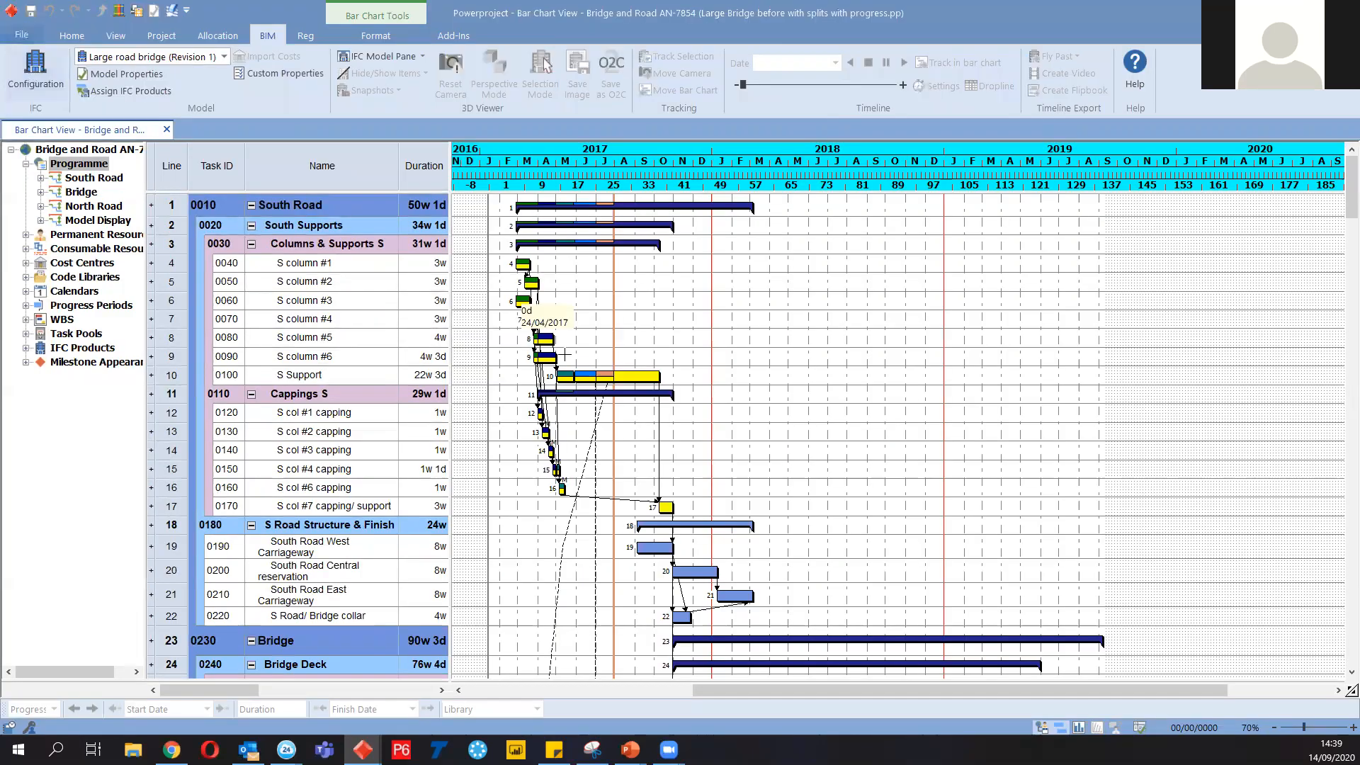
# Widen the spreadsheet to reveal the Total float and IFC product columns, and check the IFC products linked to the S column tasks
pyautogui.moveTo(450, 374); pyautogui.dragTo(646, 374)
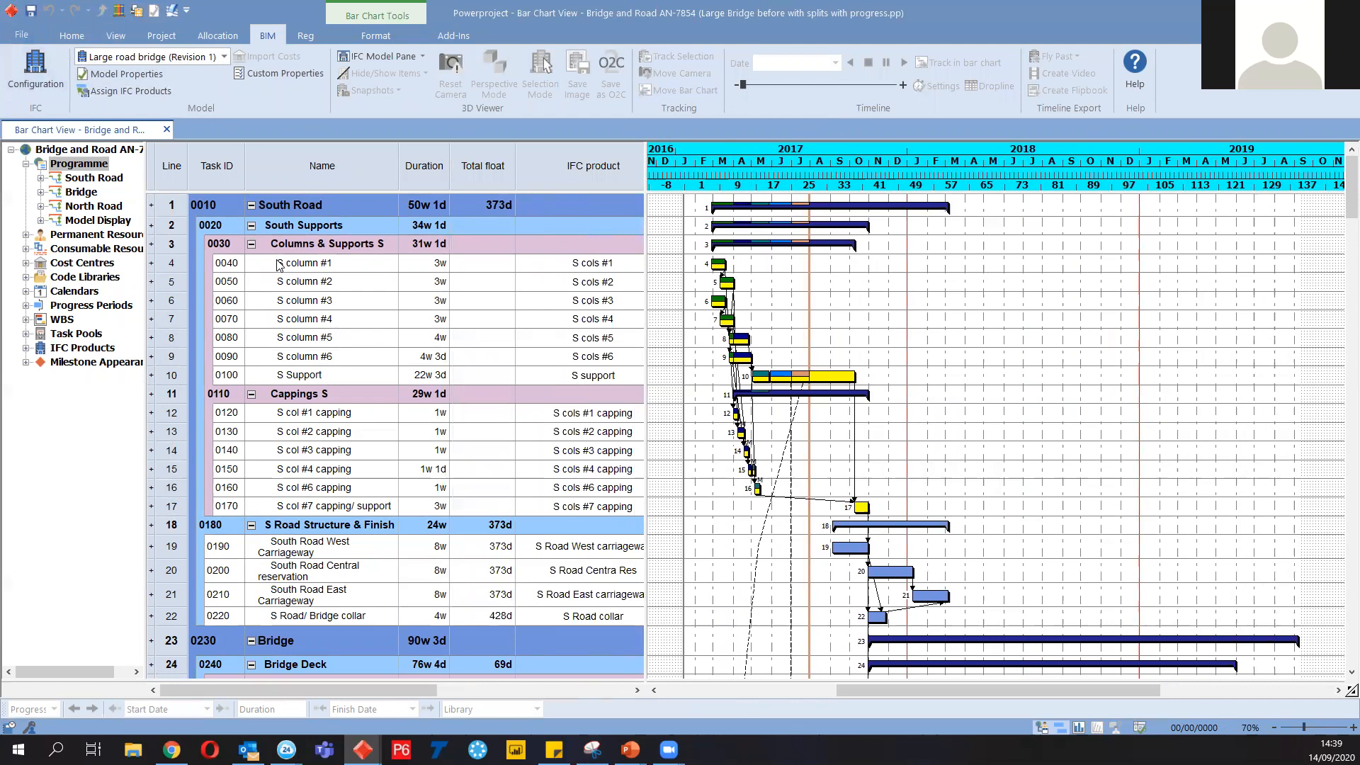
pyautogui.click(389, 224)
pyautogui.click(343, 295)
pyautogui.click(316, 358)
pyautogui.click(35, 542)
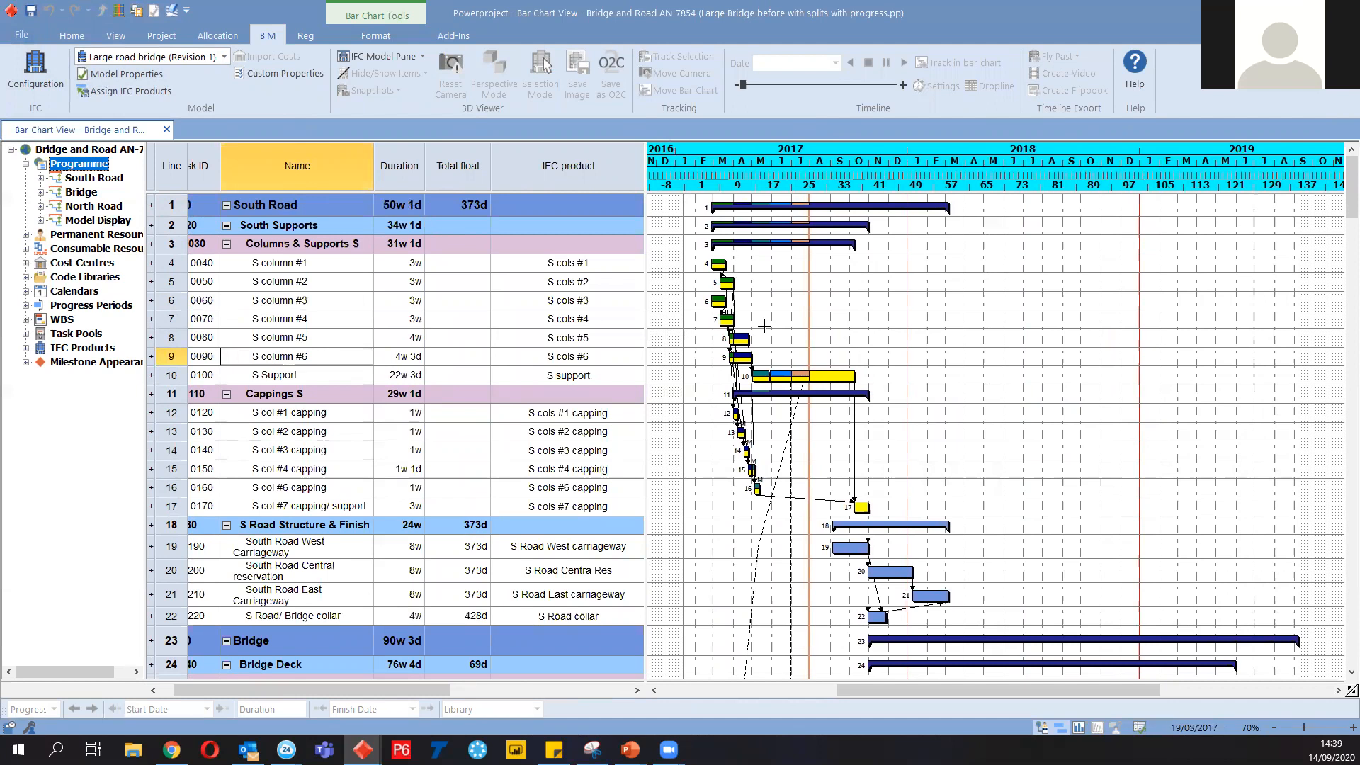
# Narrow the spreadsheet so it ends after the Total float column, giving the bar chart more room
pyautogui.moveTo(647, 351); pyautogui.dragTo(499, 307)
pyautogui.scroll(-1, 642, 367)
pyautogui.scroll(1, 642, 368)
pyautogui.keyDown('ctrl'); pyautogui.scroll(-2, 698, 352); pyautogui.keyUp('ctrl')
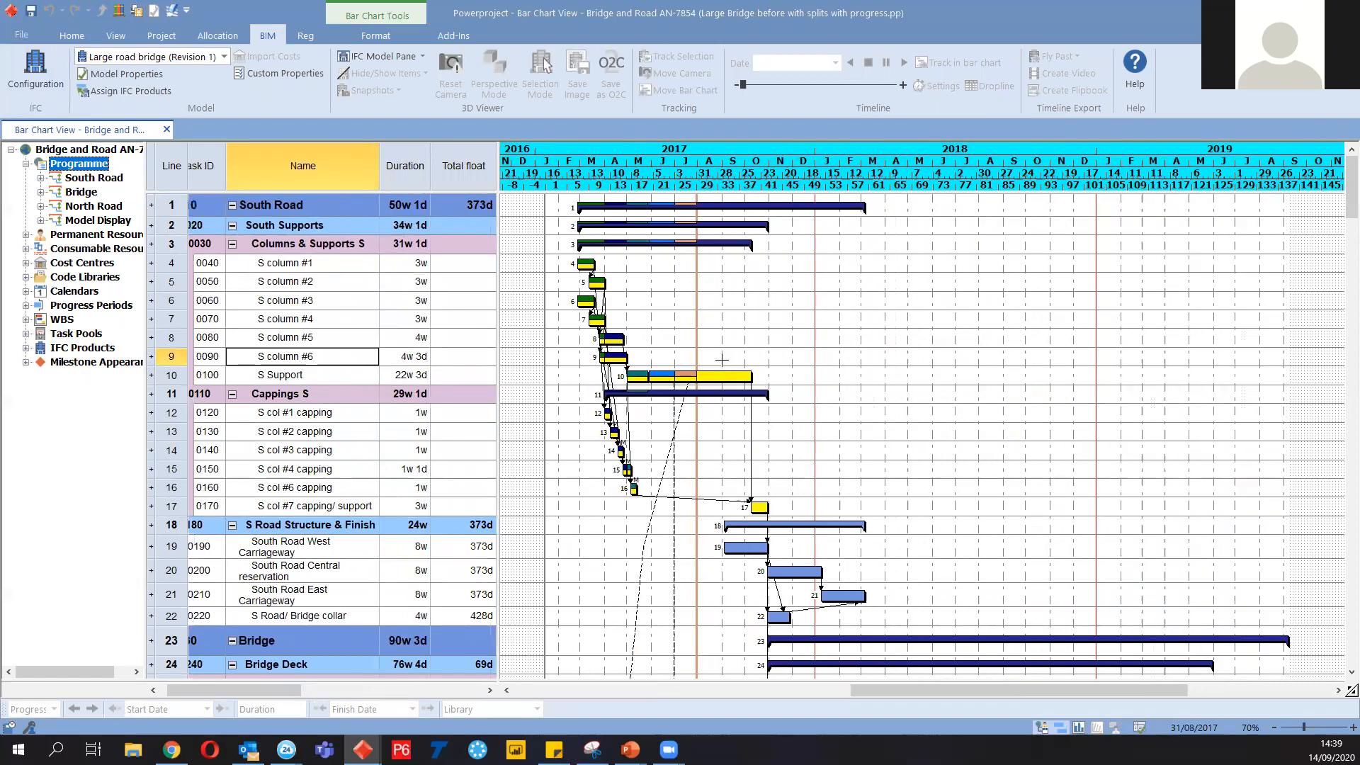
# Examine the project's BIM model configuration listing the local and group IFC models, then return to the bar chart
pyautogui.click(22, 38)
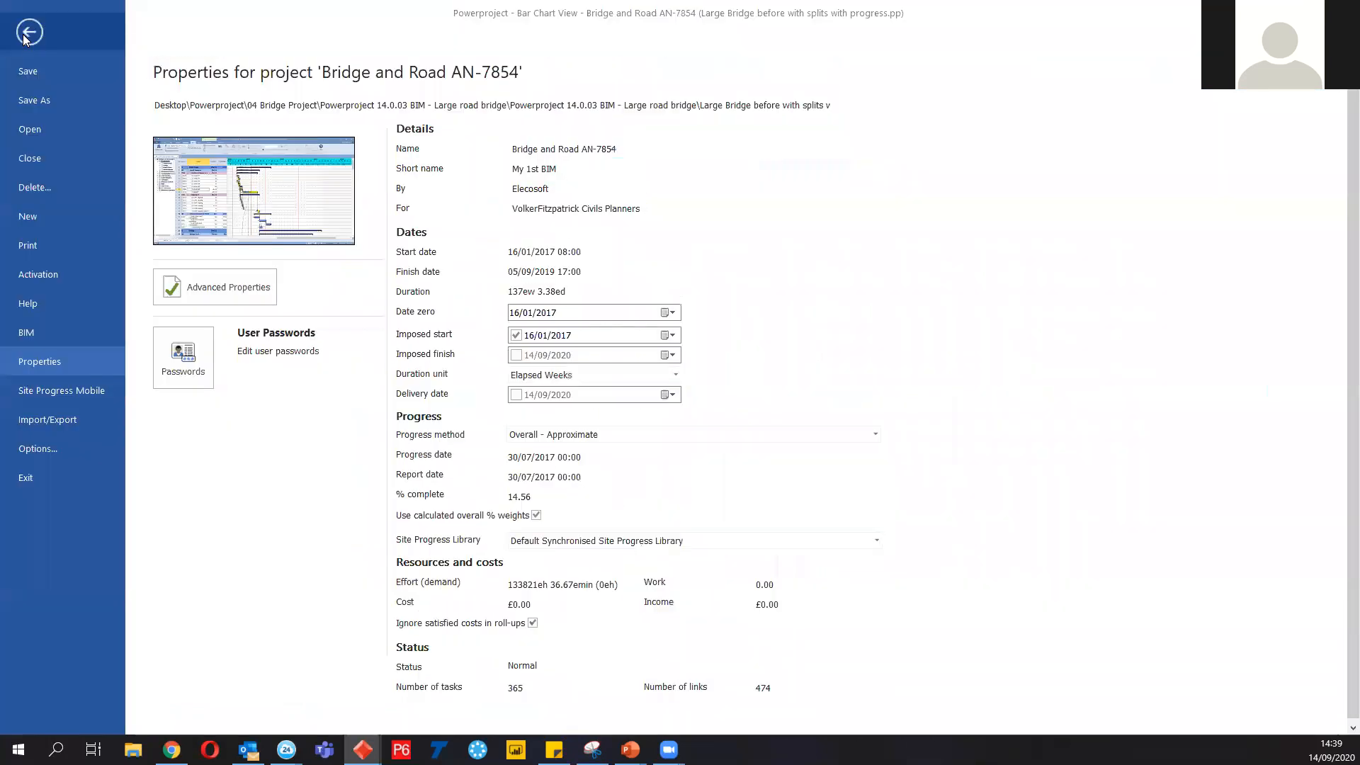
pyautogui.click(52, 332)
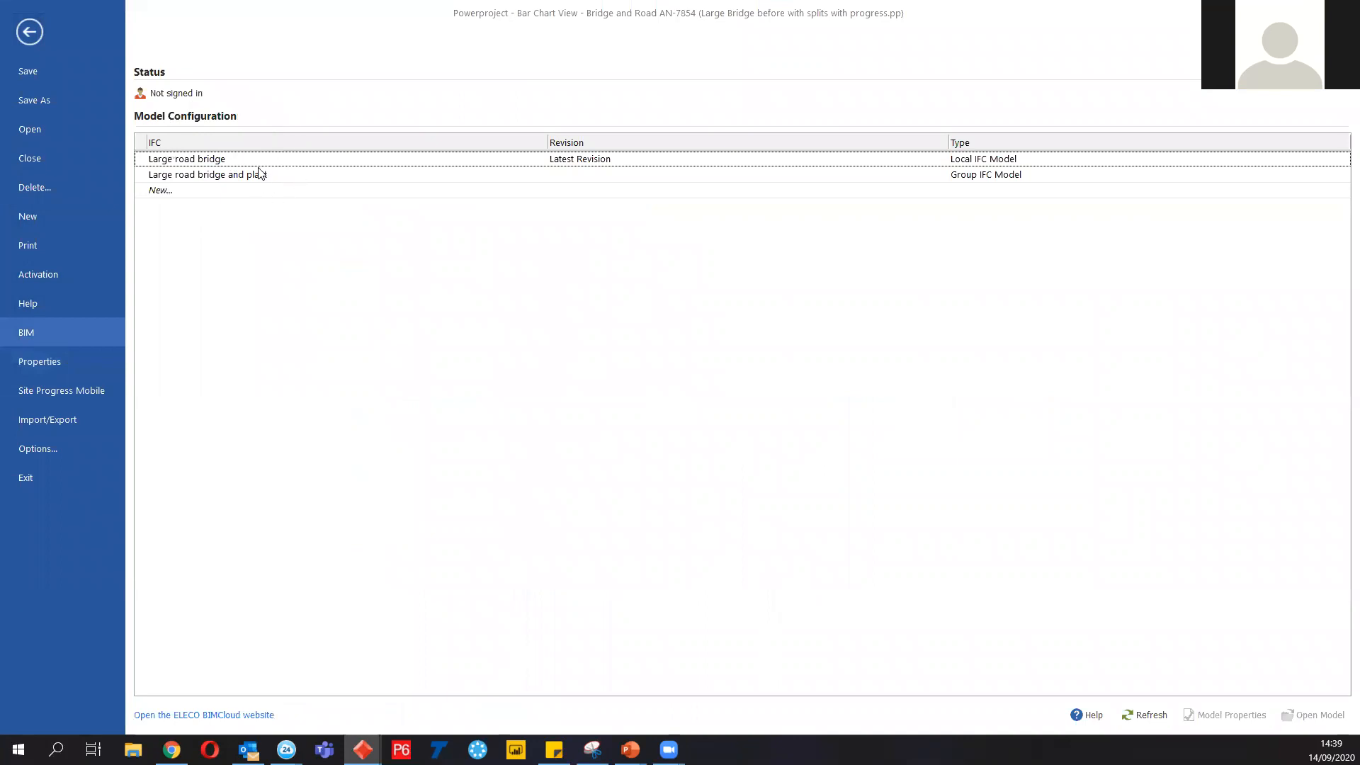
pyautogui.press('ctrl')
pyautogui.press('ctrl')
pyautogui.click(29, 34)
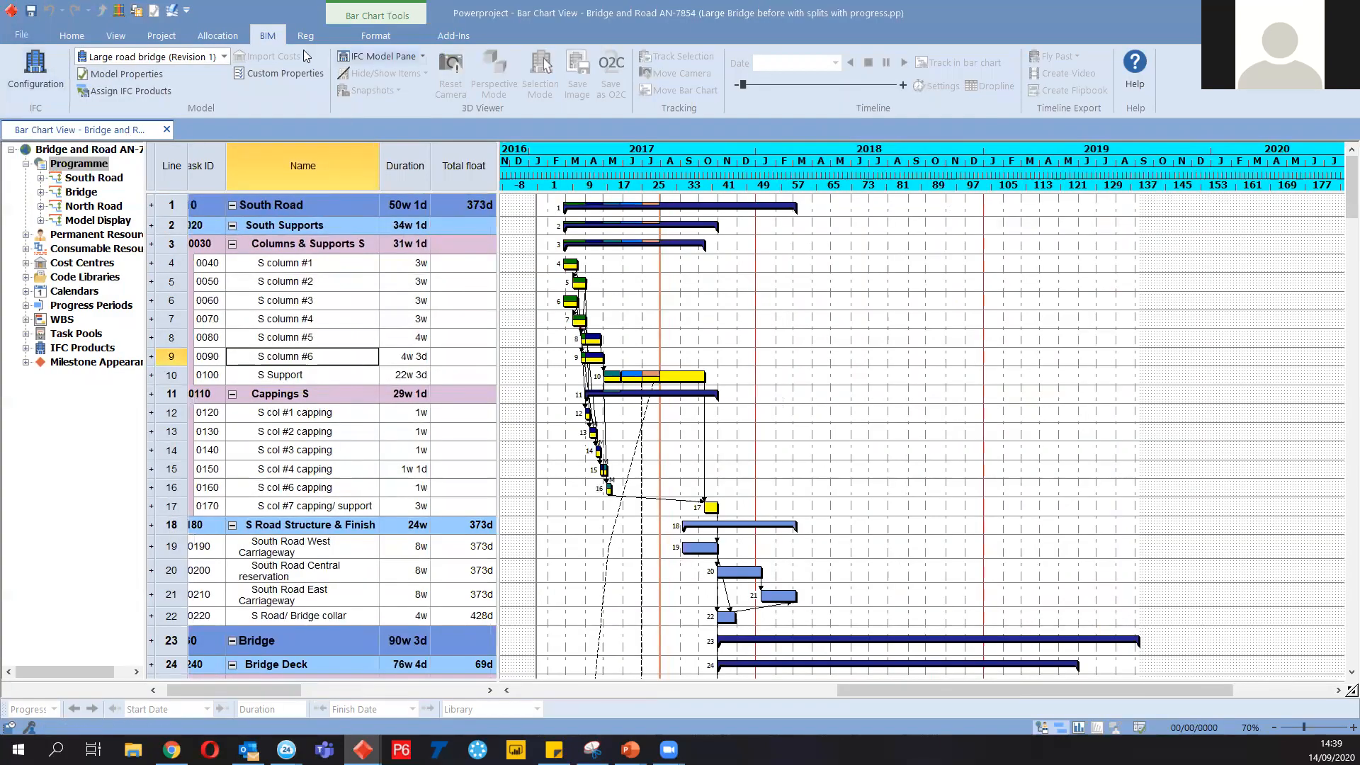
# Display the IFC Model pane and orbit the bridge model to a right-hand view
pyautogui.click(360, 57)
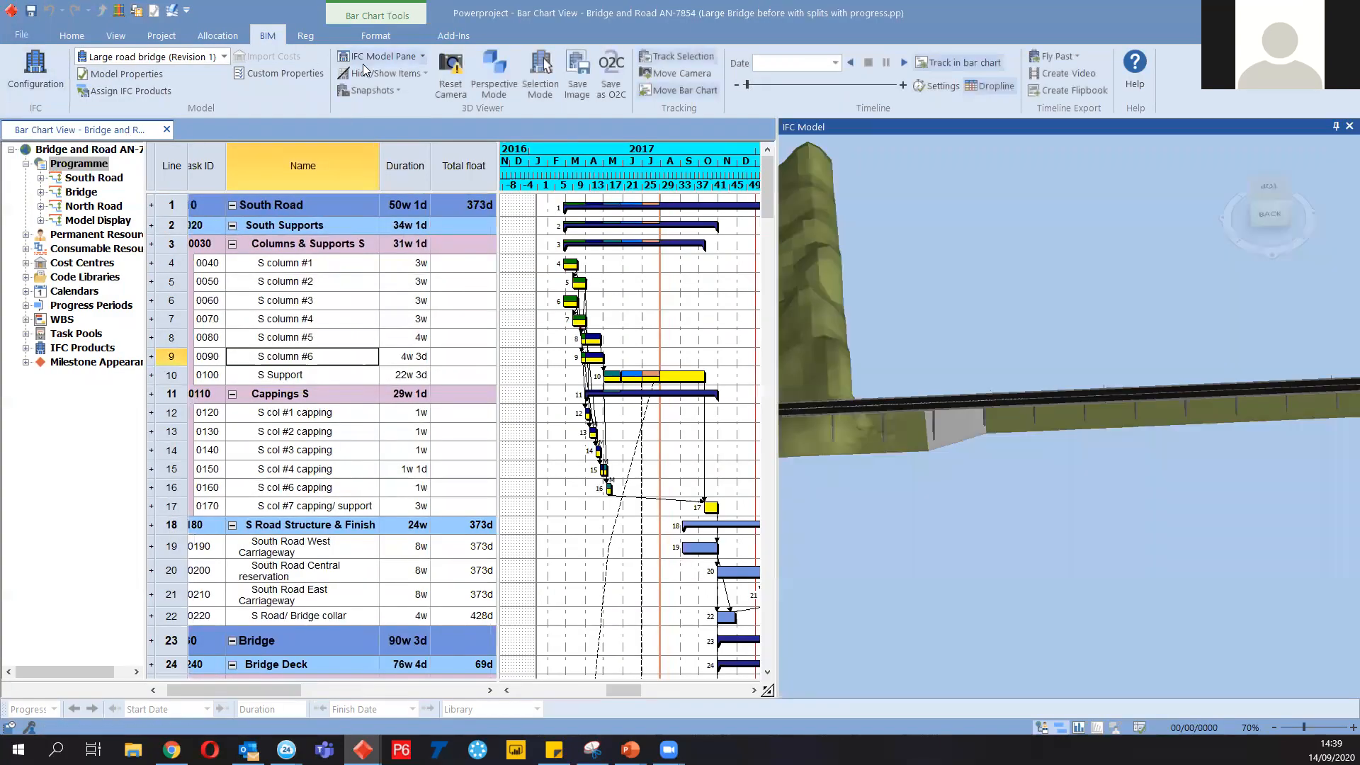
pyautogui.moveTo(979, 409); pyautogui.dragTo(1003, 379)
pyautogui.scroll(3, 1005, 379)
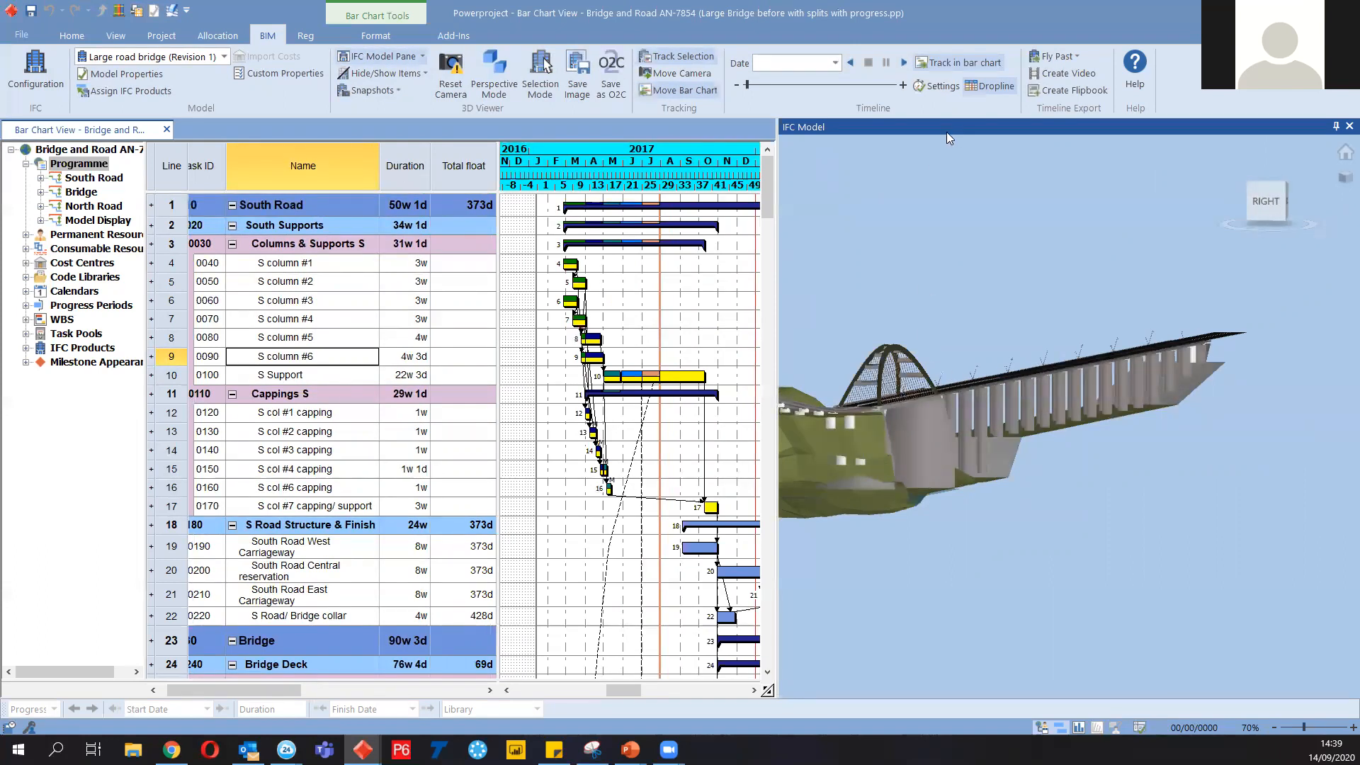
# Undock the IFC Model pane and dock it across the full width above the bar chart
pyautogui.moveTo(916, 127); pyautogui.dragTo(933, 293)
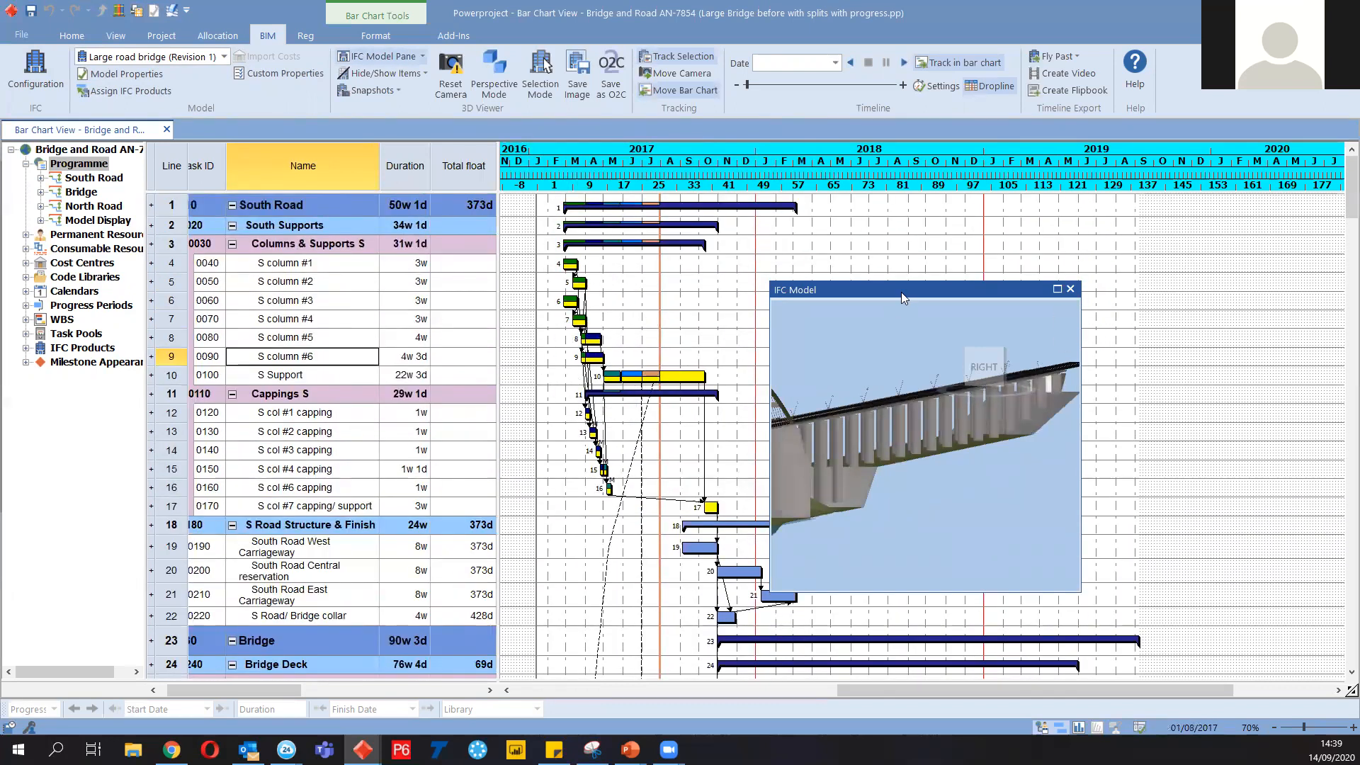
pyautogui.moveTo(907, 287); pyautogui.dragTo(909, 233)
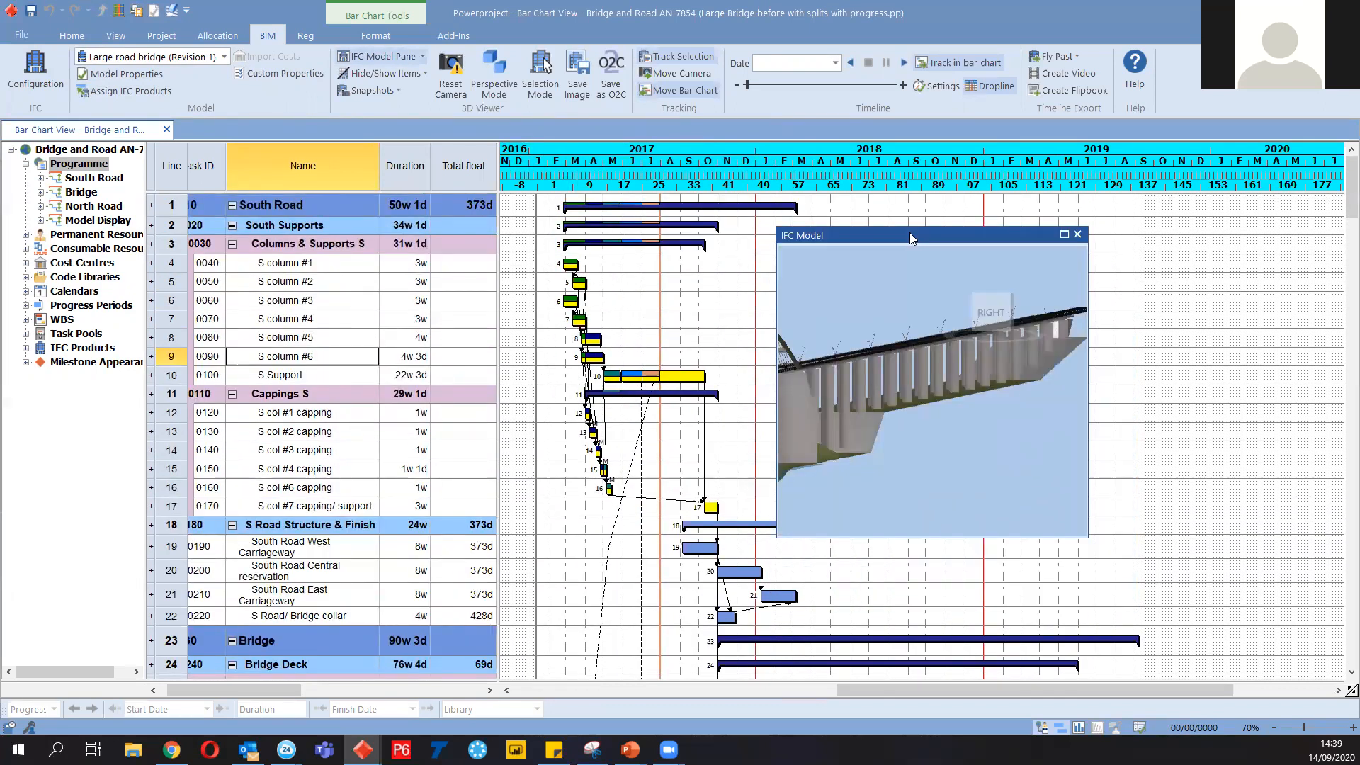
pyautogui.moveTo(910, 233); pyautogui.dragTo(680, 120)
pyautogui.moveTo(557, 310); pyautogui.dragTo(557, 342)
pyautogui.moveTo(573, 124); pyautogui.dragTo(2, 338)
pyautogui.moveTo(439, 135); pyautogui.dragTo(974, 136)
pyautogui.click(972, 132)
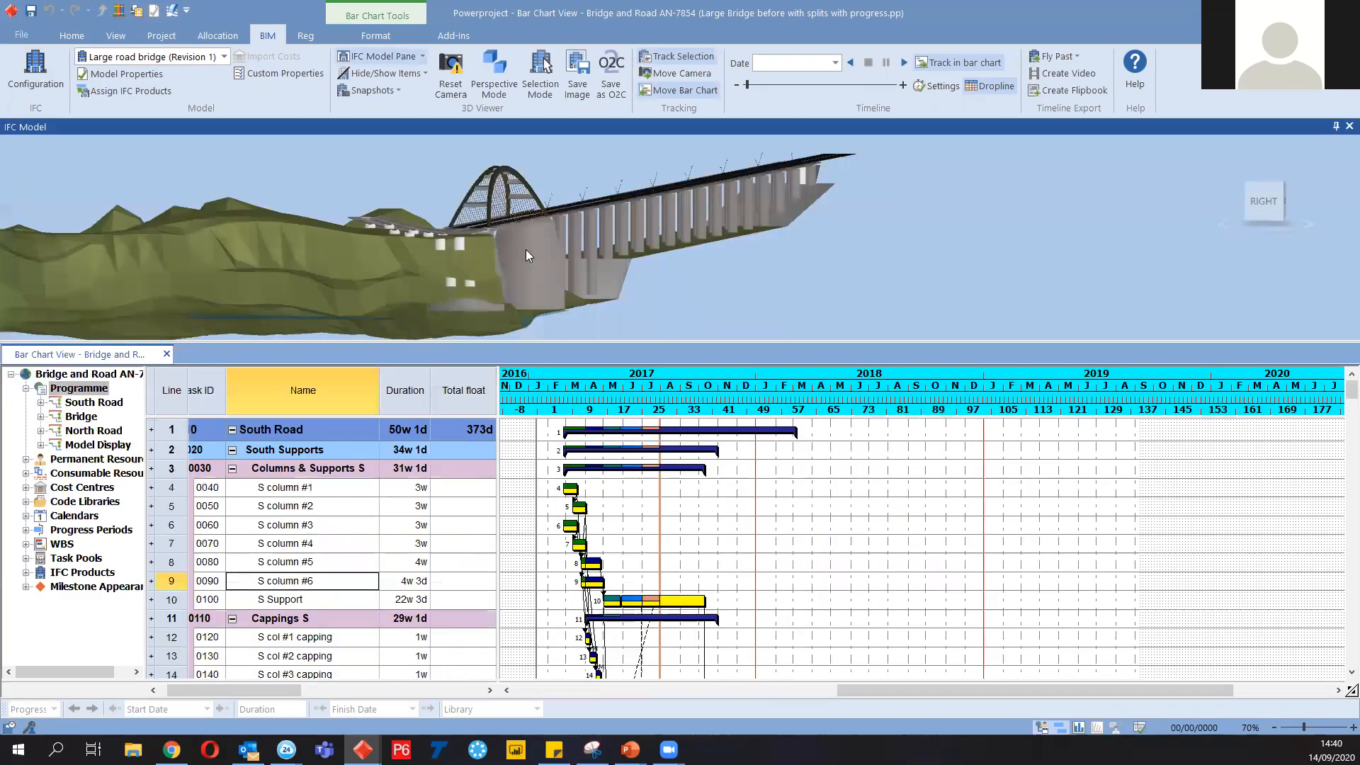
# Orbit the model to frame the whole bridge from the back, and reduce the IFC Model pane's height slightly
pyautogui.moveTo(539, 241); pyautogui.dragTo(480, 250)
pyautogui.scroll(-3, 538, 240)
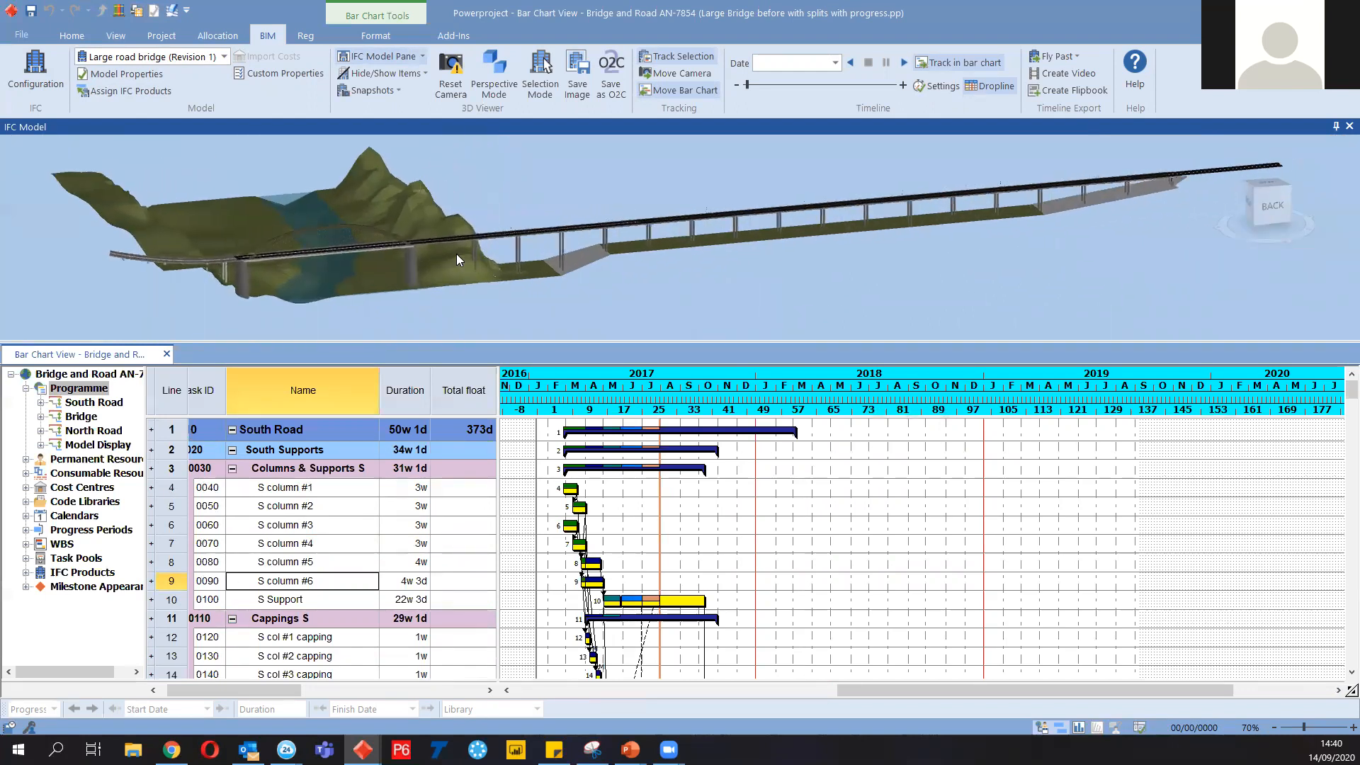
pyautogui.moveTo(448, 348); pyautogui.dragTo(463, 309)
pyautogui.press('ctrl')
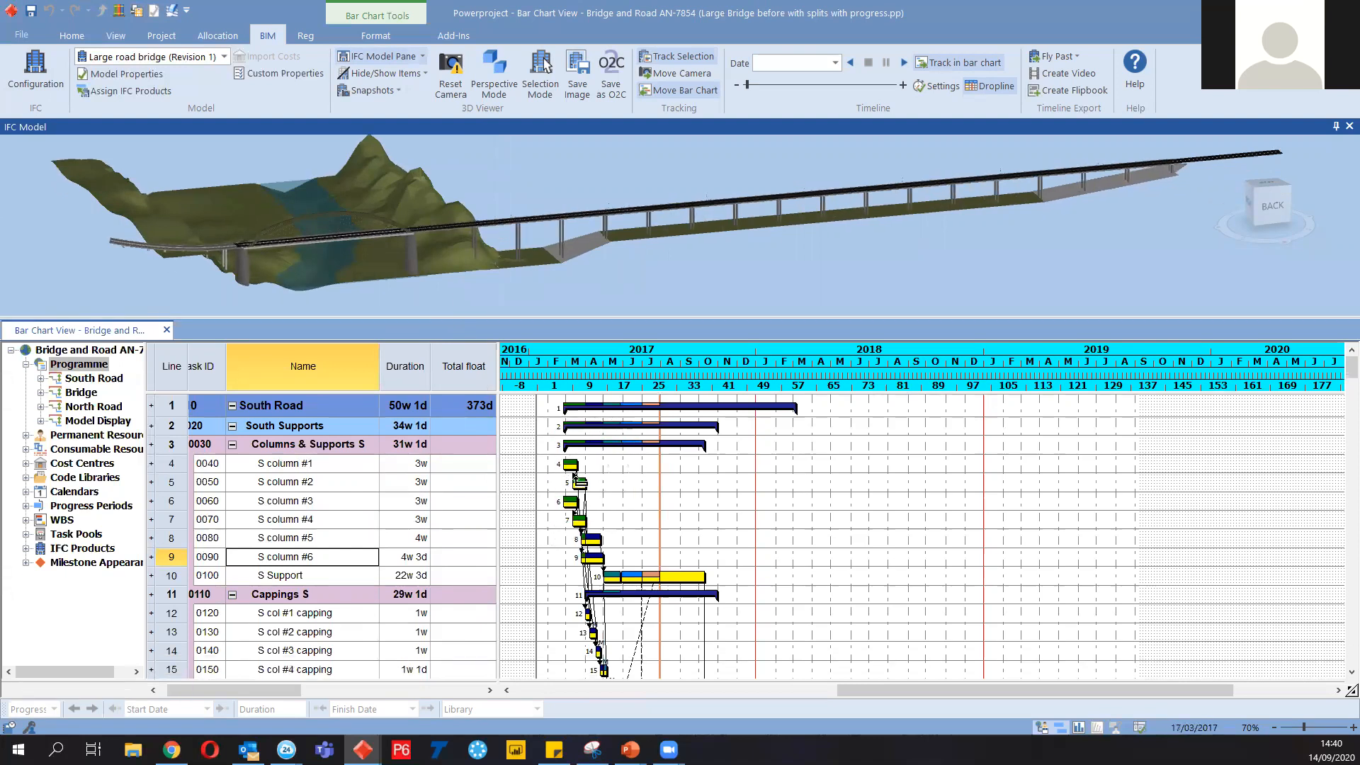
# Play the construction timeline, pause it at 04/12/2017, and examine the partly built bridge and road structure
pyautogui.click(906, 63)
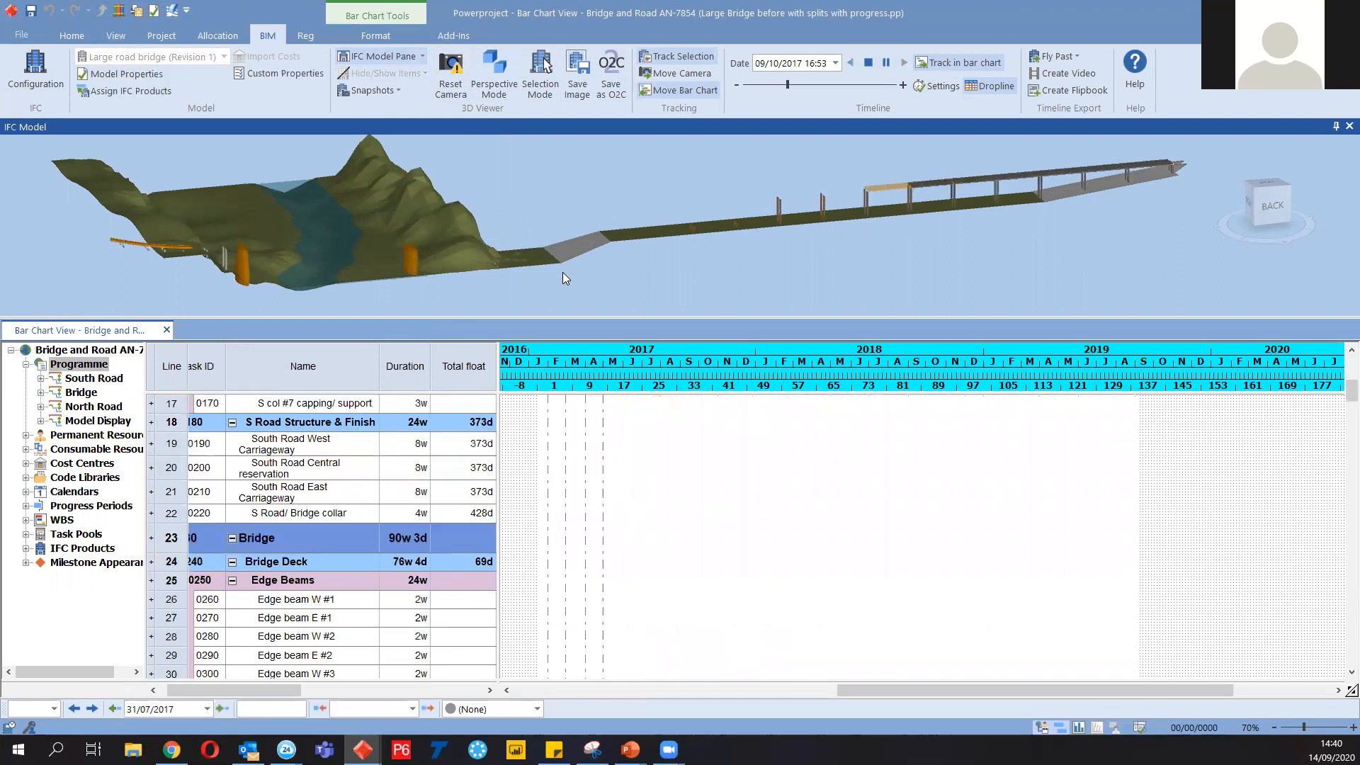
pyautogui.click(885, 62)
pyautogui.scroll(2, 209, 259)
pyautogui.scroll(3, 209, 258)
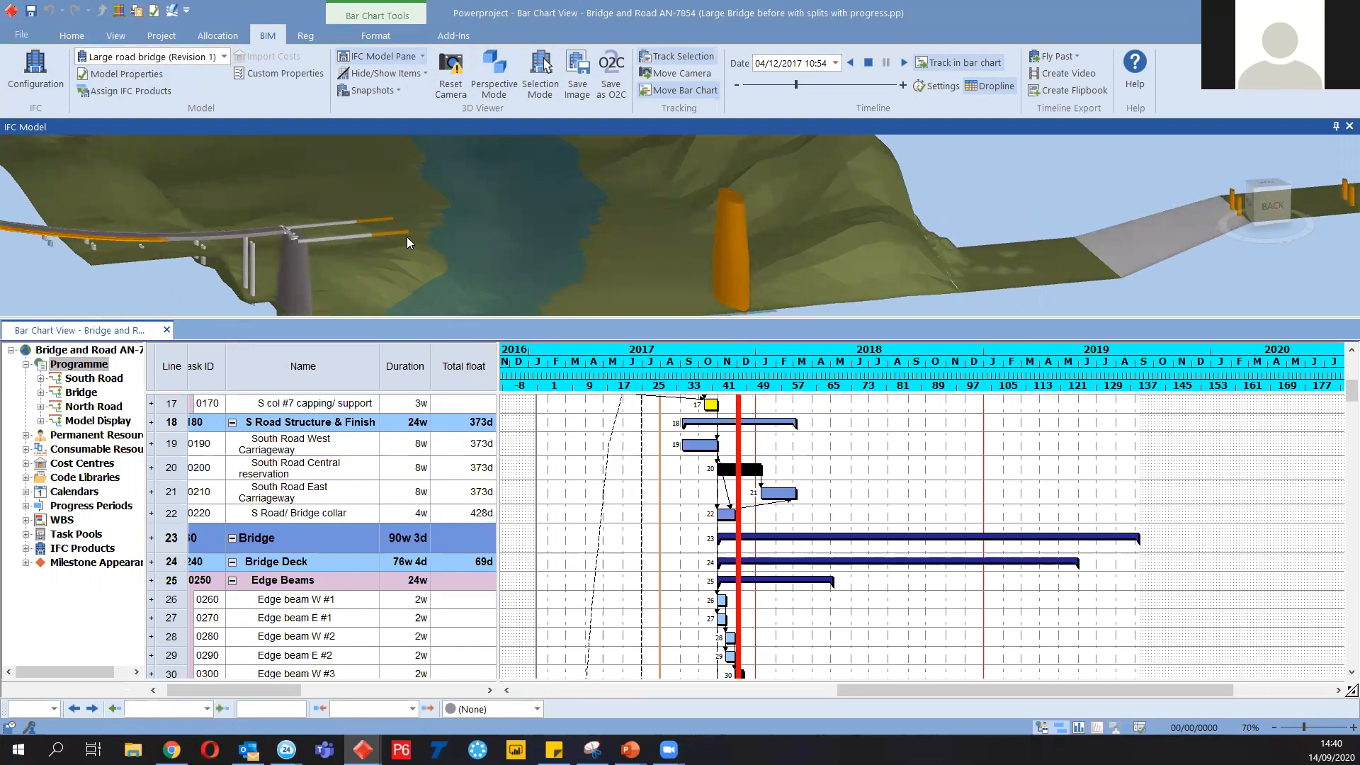
pyautogui.scroll(-5, 772, 250)
pyautogui.moveTo(850, 249); pyautogui.dragTo(411, 269)
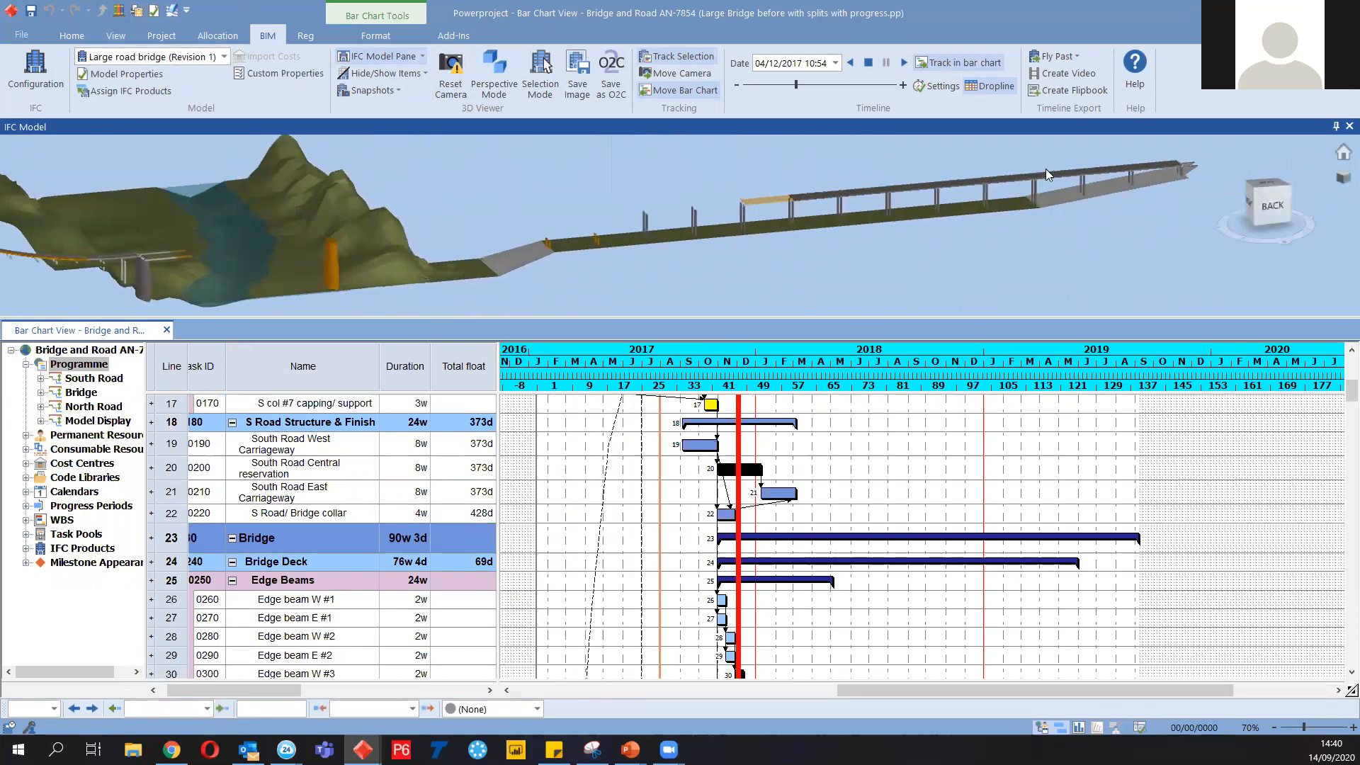
pyautogui.scroll(2, 559, 229)
pyautogui.scroll(1, 361, 238)
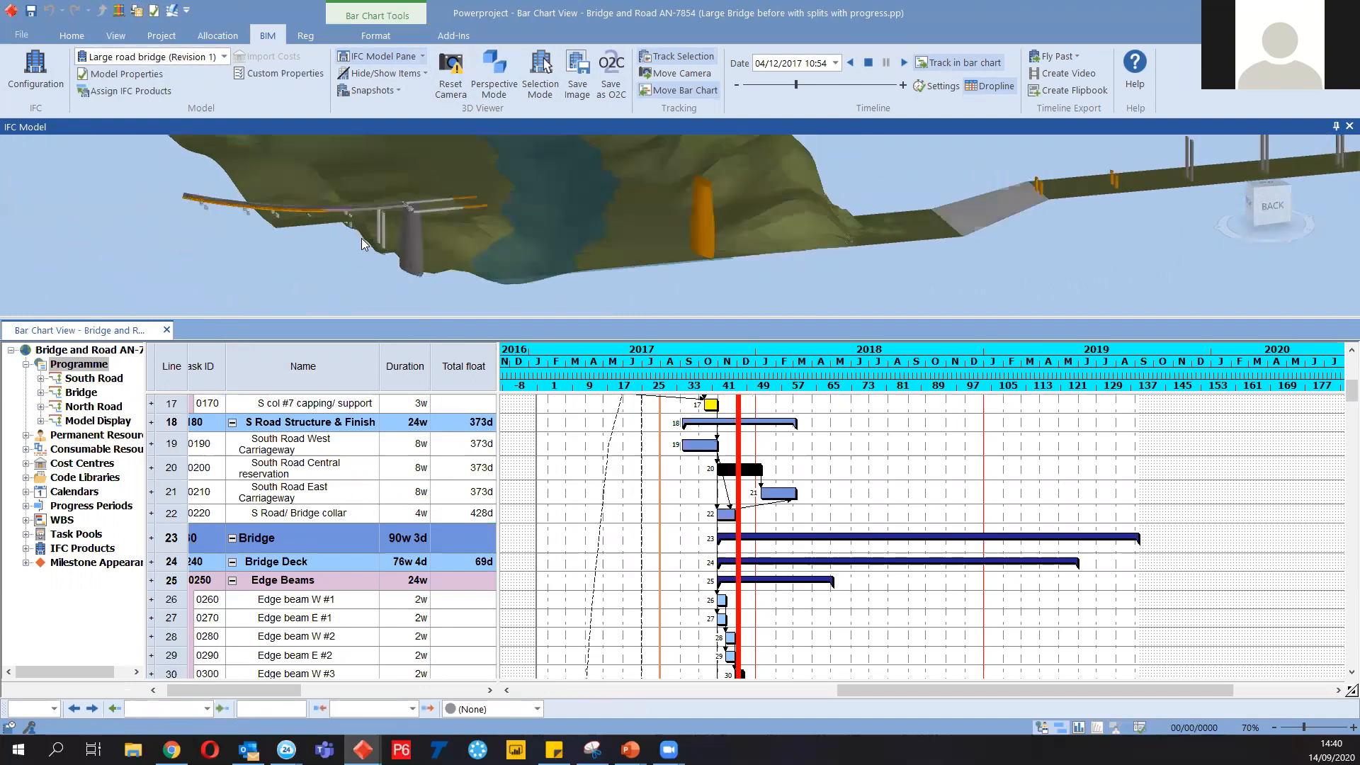
pyautogui.scroll(2, 267, 197)
# Resume the construction timeline from the pause, stop it during the final tarmac works, and inspect the bridge deck
pyautogui.click(904, 62)
pyautogui.scroll(-2, 878, 226)
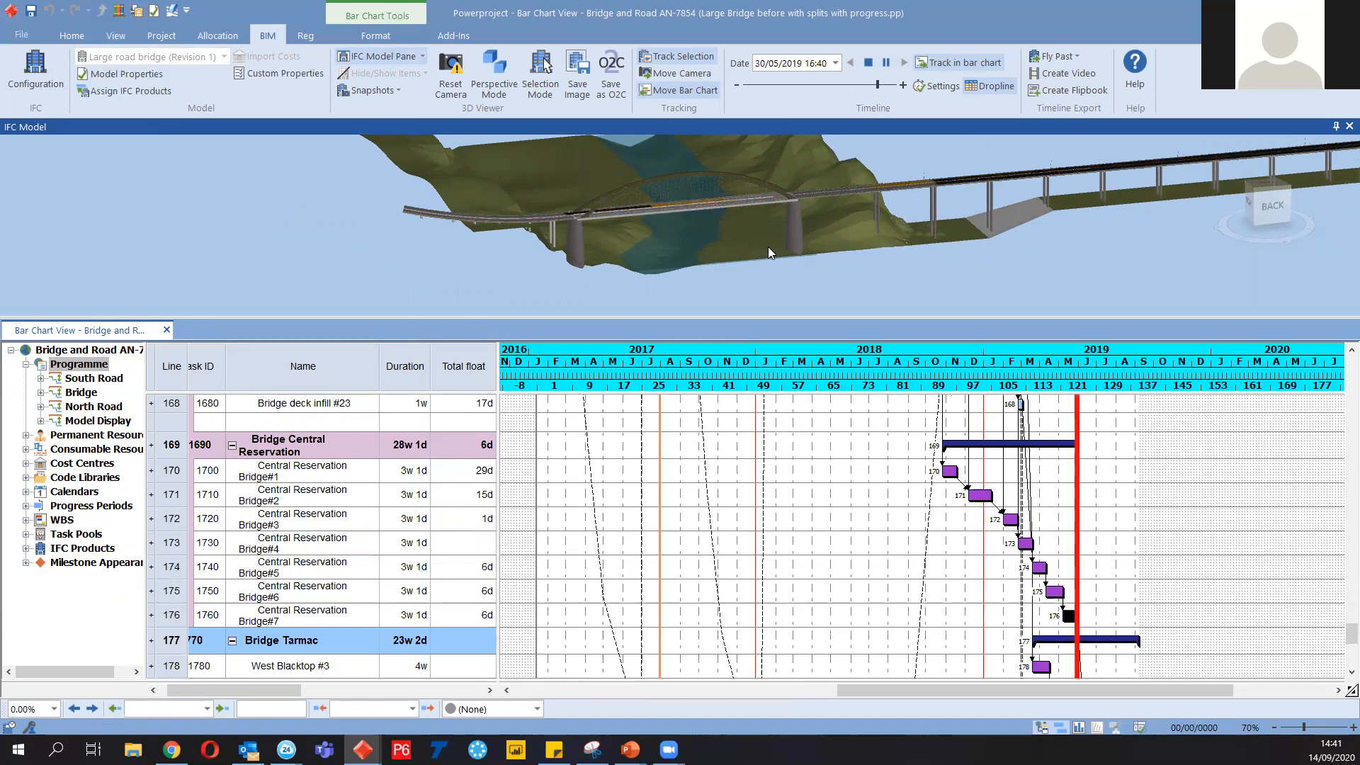
pyautogui.click(868, 61)
pyautogui.scroll(2, 678, 204)
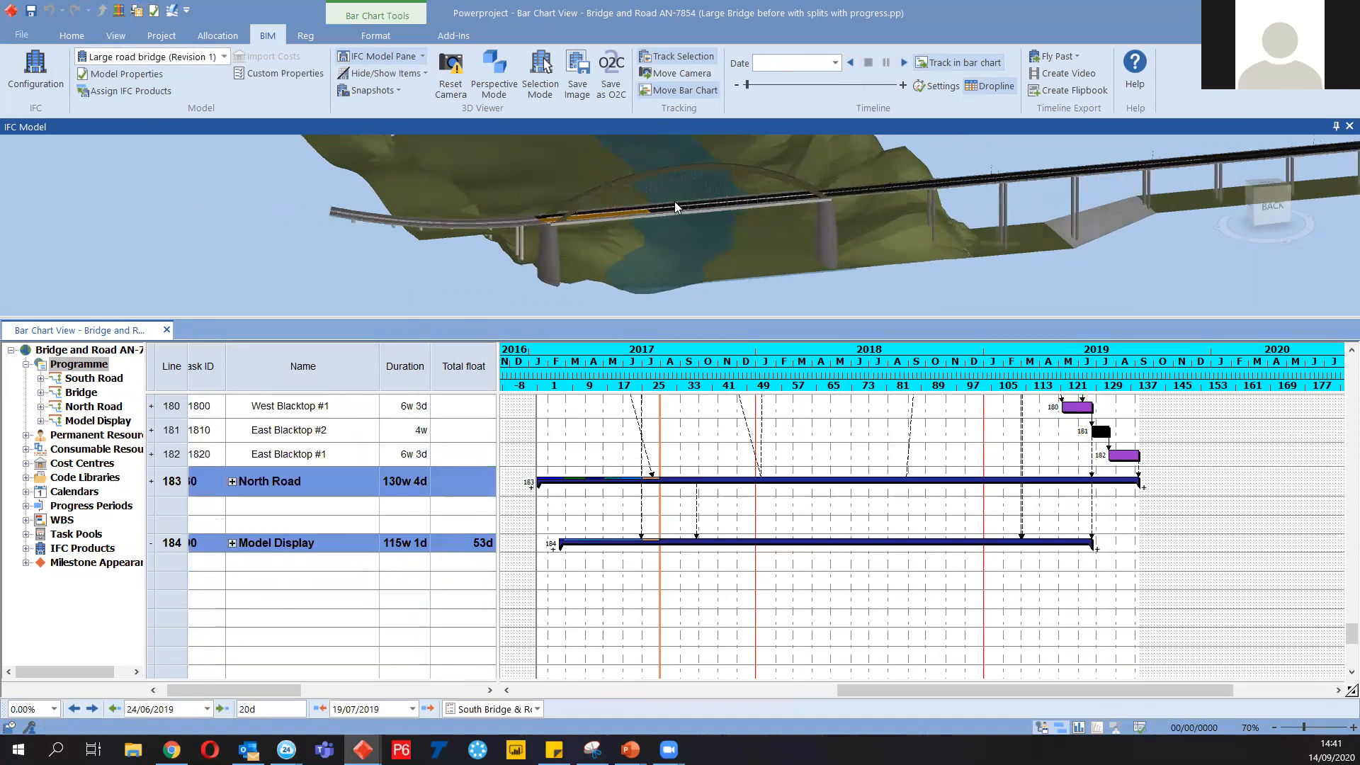
# Frame the whole bridge again and replay the construction timeline from the start, stopping it during the deck infill tasks
pyautogui.scroll(-4, 681, 205)
pyautogui.moveTo(680, 206); pyautogui.dragTo(514, 227)
pyautogui.scroll(-1, 643, 245)
pyautogui.scroll(2, 515, 227)
pyautogui.scroll(-2, 504, 230)
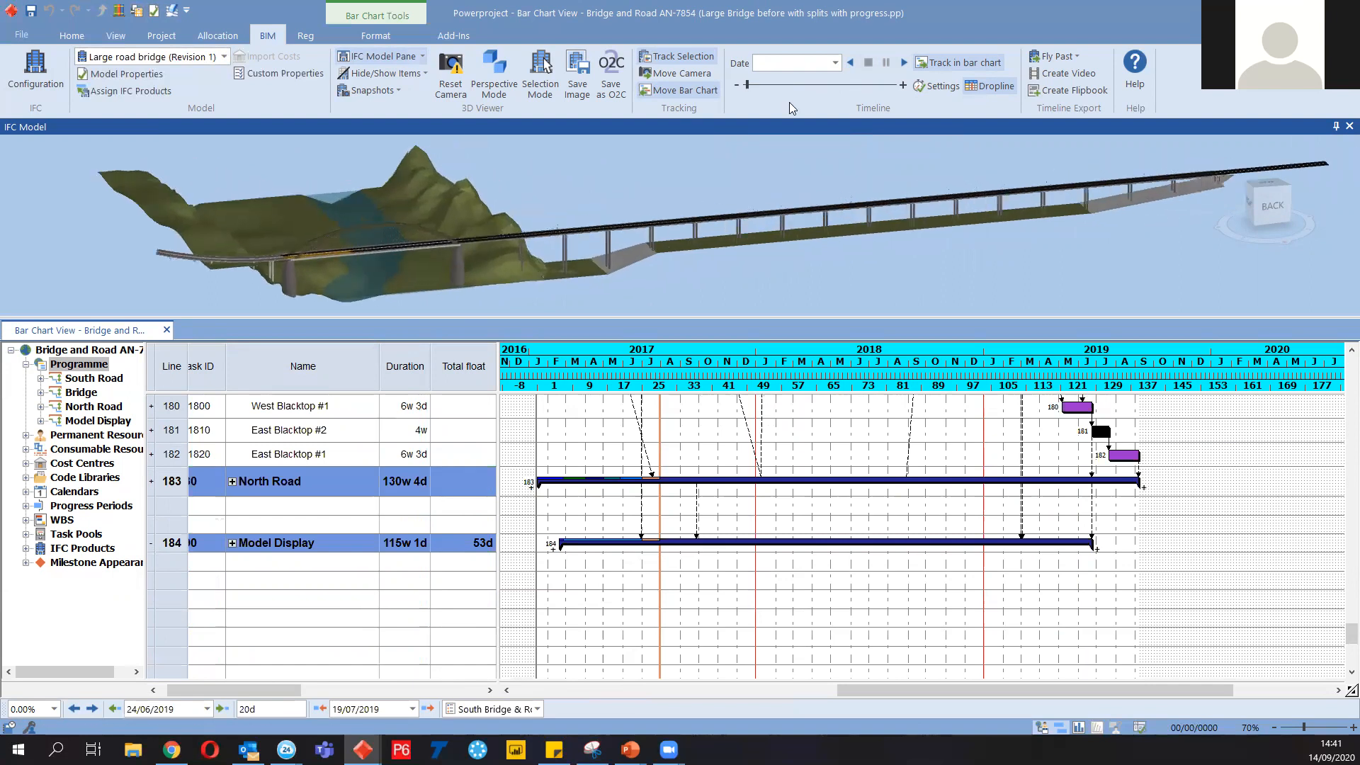
pyautogui.click(904, 63)
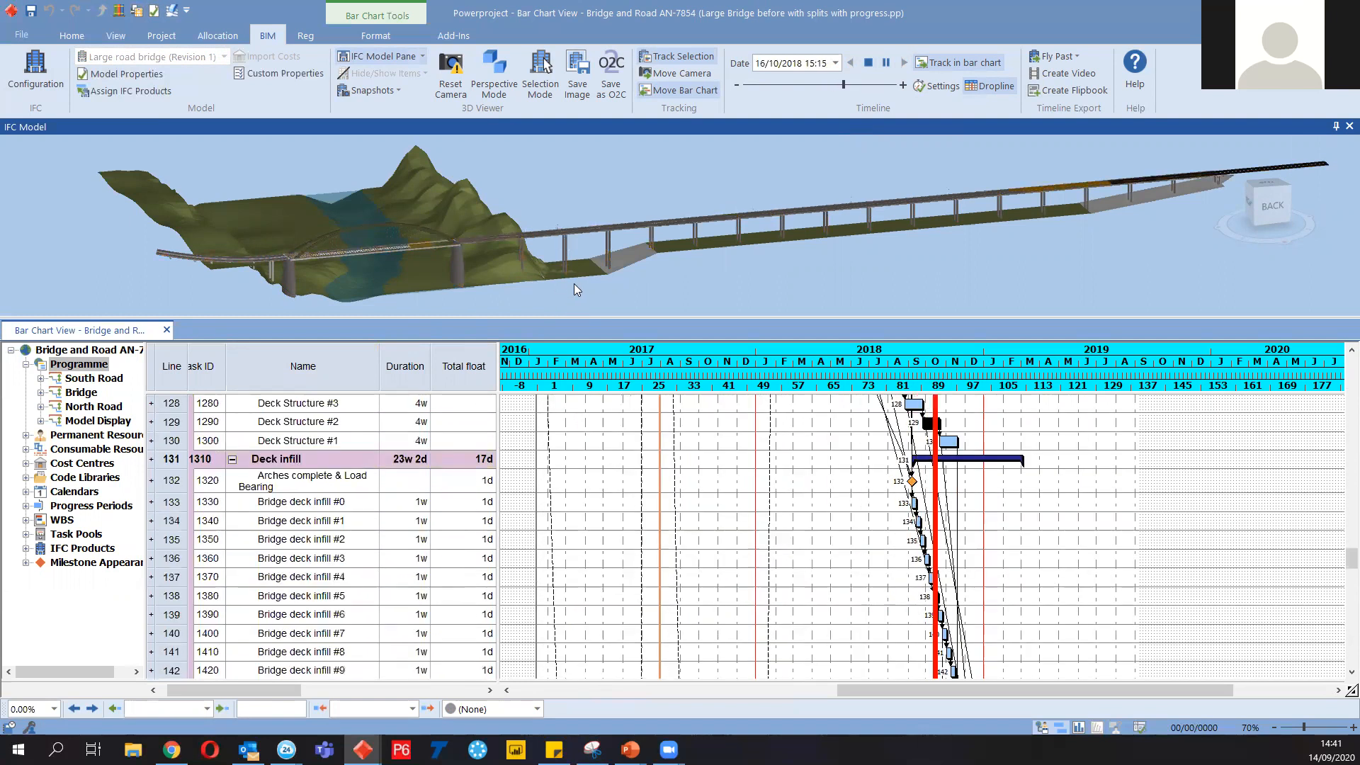
pyautogui.click(869, 61)
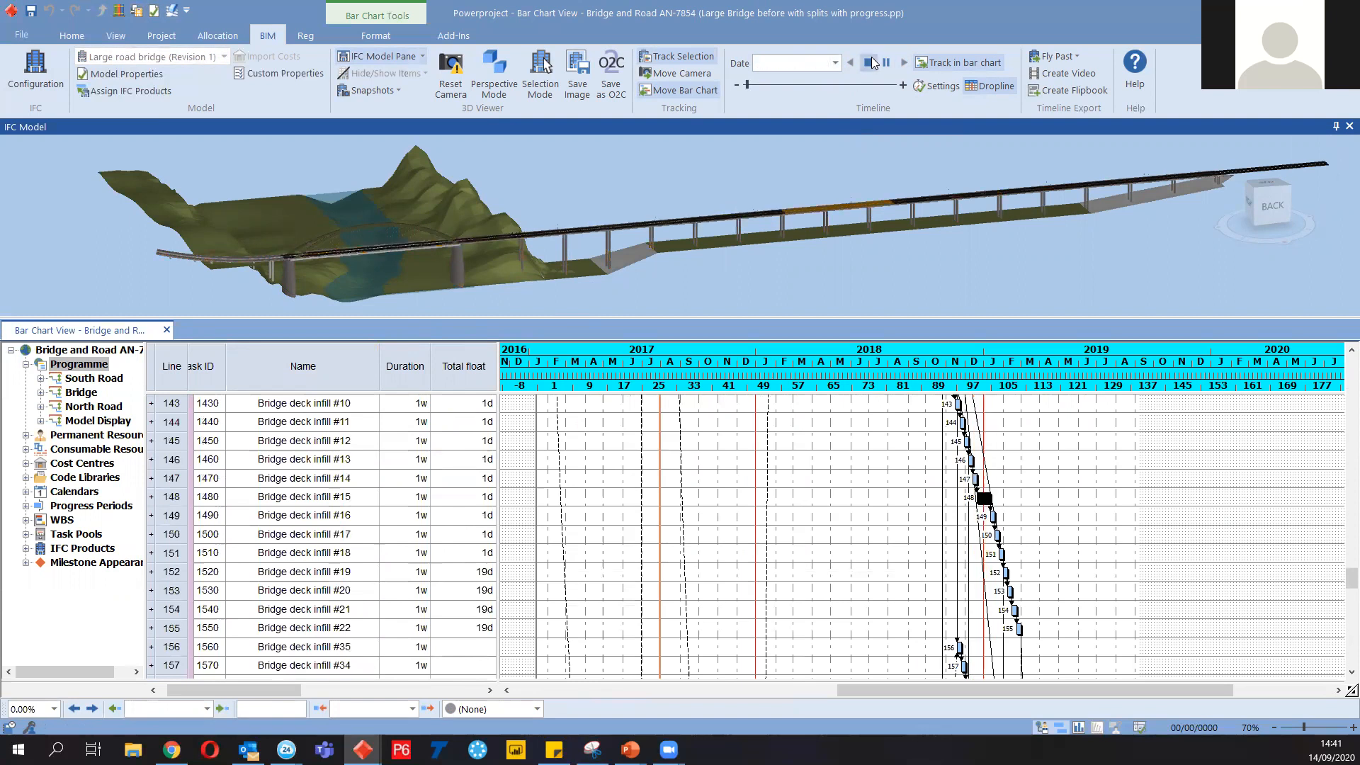
# Show the baseline bars on the bar chart and compare them with the current South Road and Bridge task bars
pyautogui.click(341, 38)
pyautogui.click(506, 63)
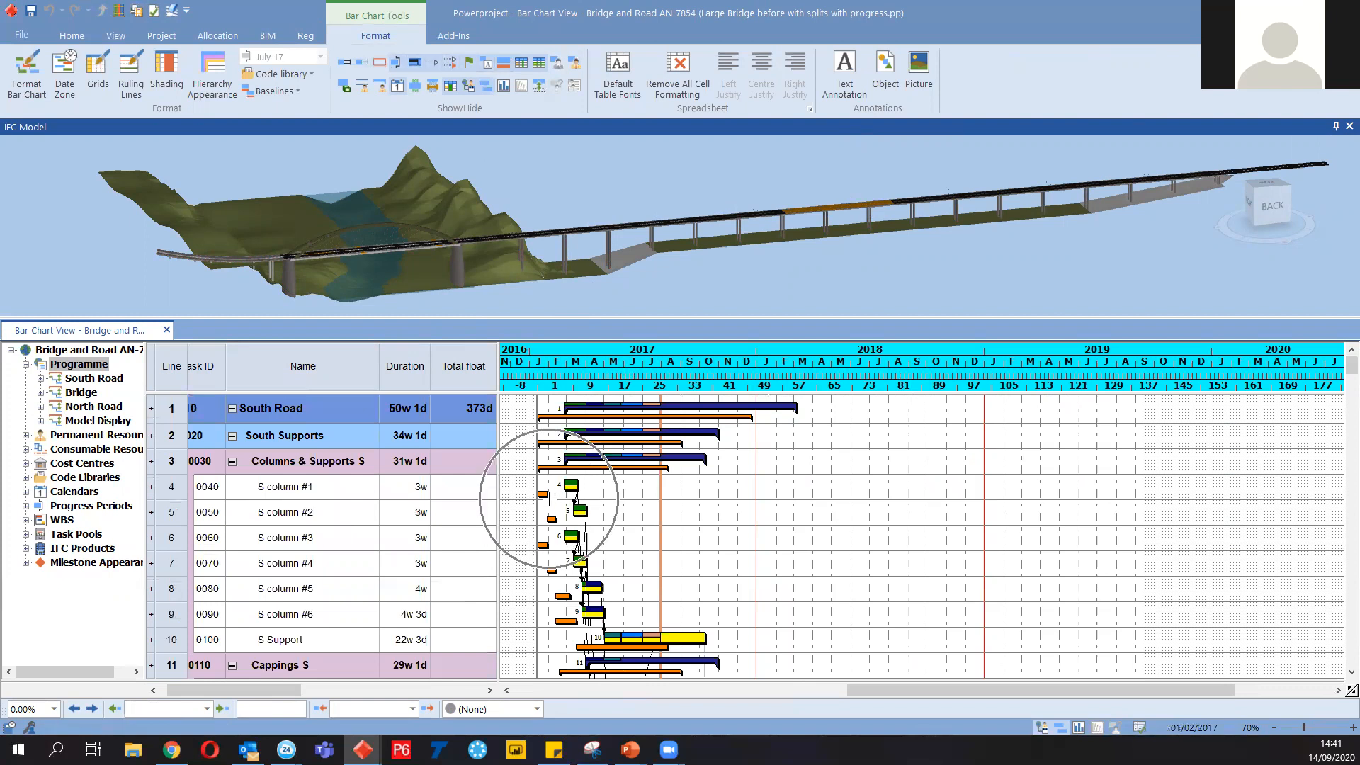
pyautogui.scroll(-1, 569, 486)
pyautogui.scroll(-1, 645, 546)
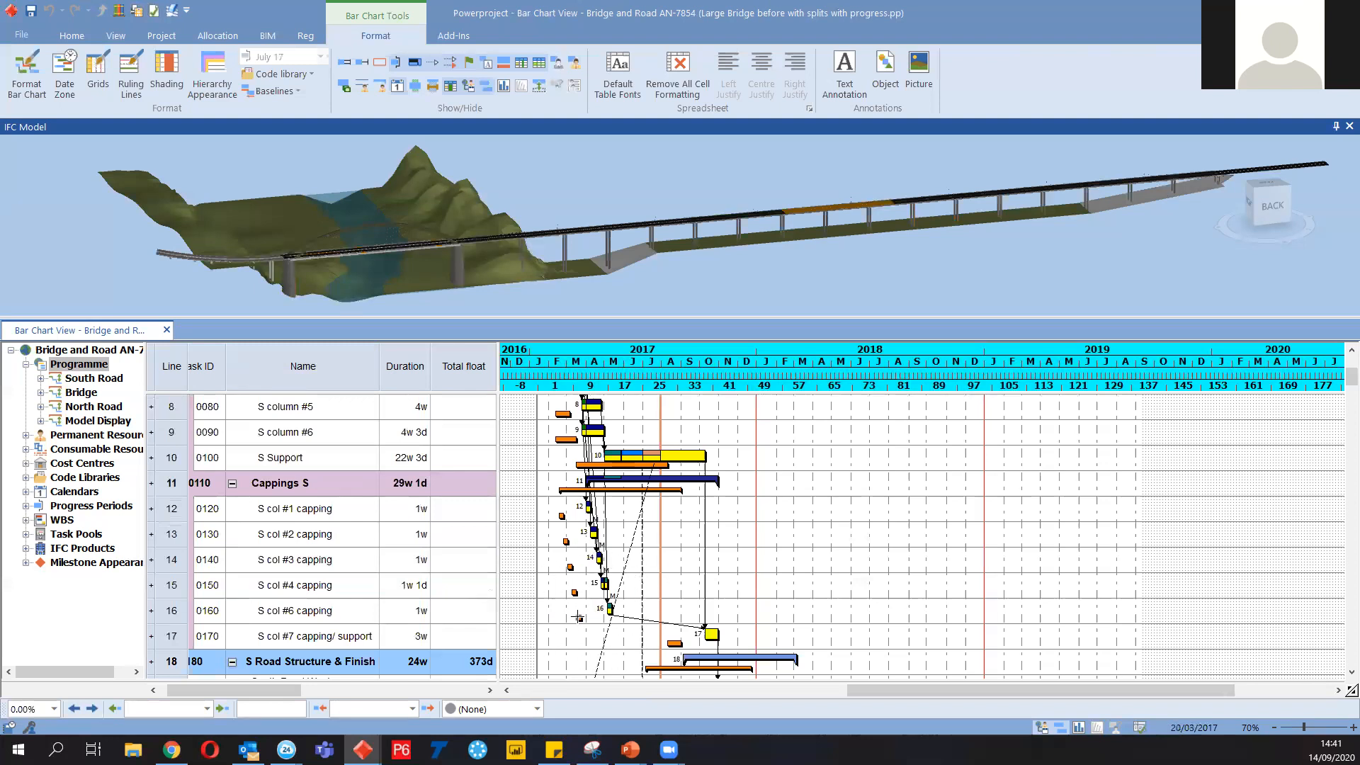
pyautogui.scroll(-1, 578, 617)
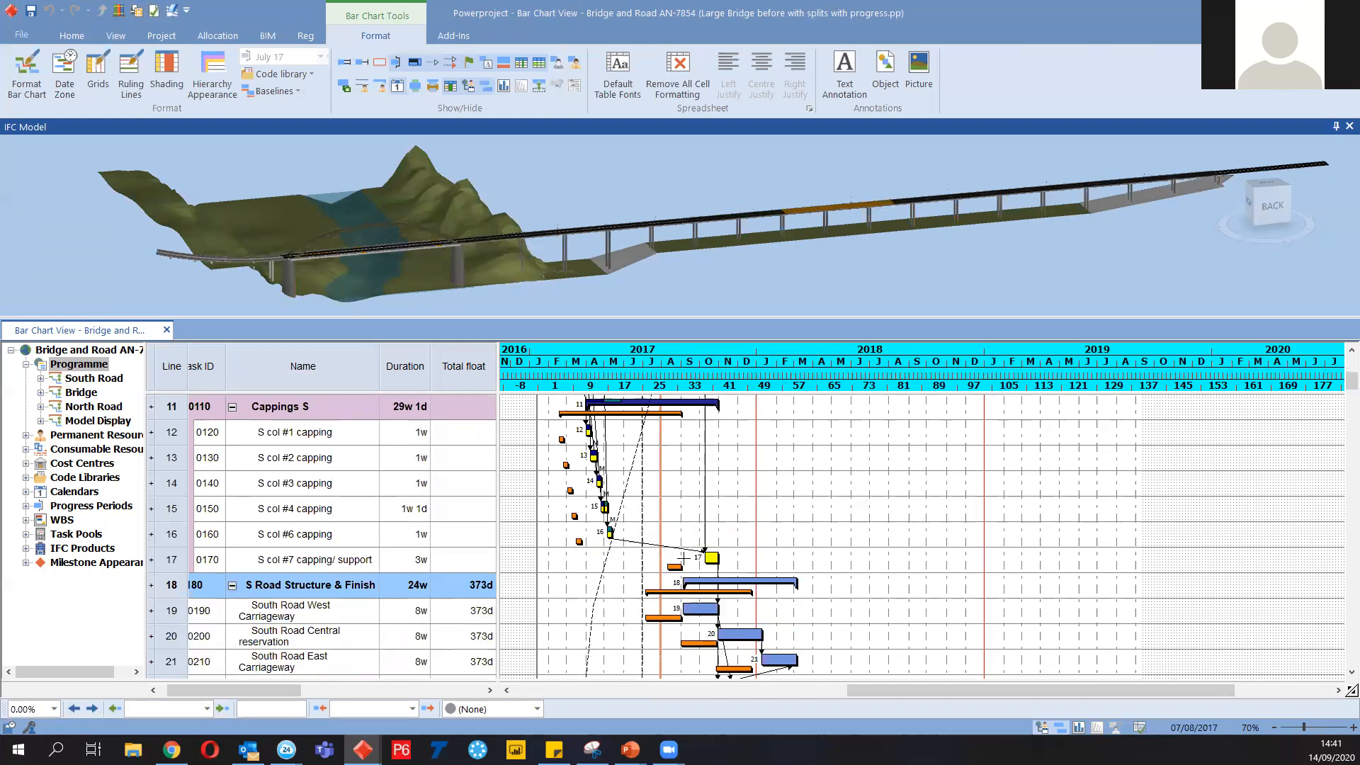
pyautogui.scroll(-1, 682, 559)
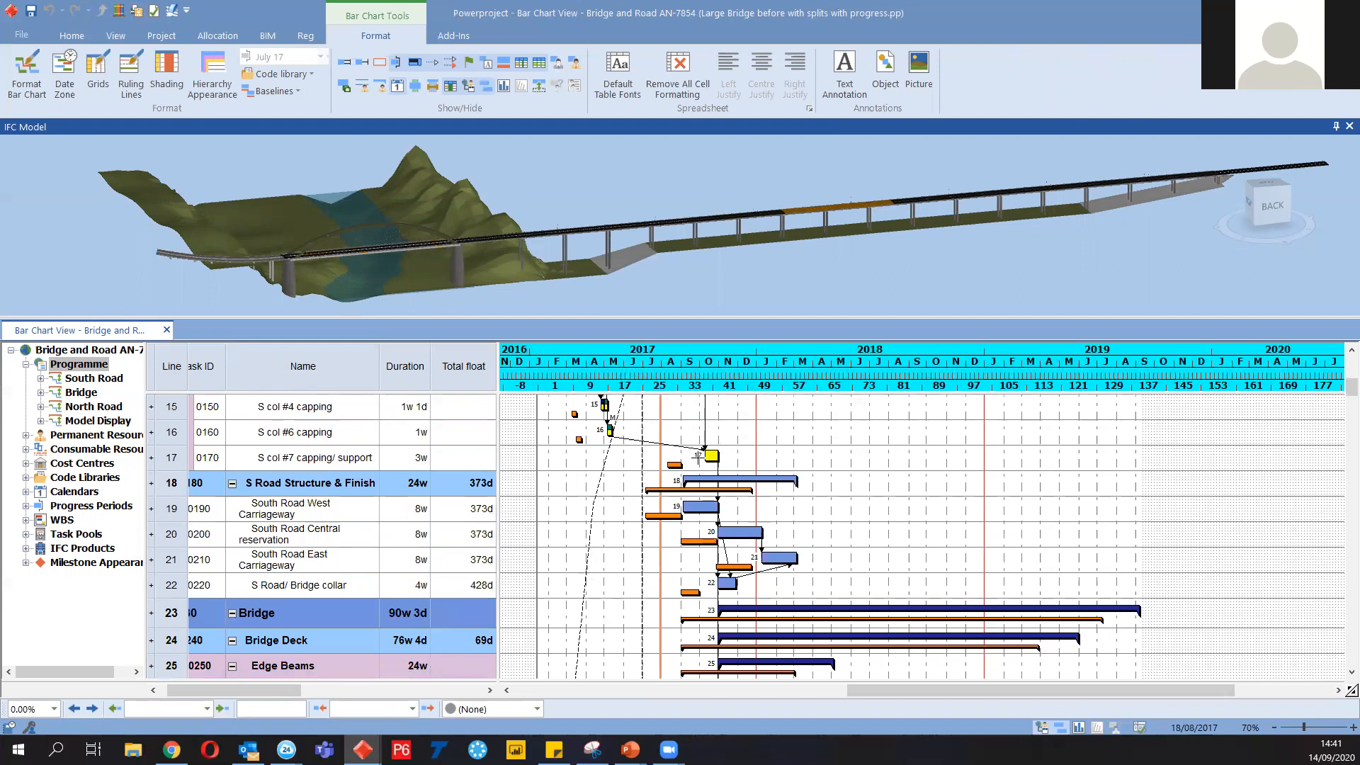
pyautogui.scroll(5, 692, 553)
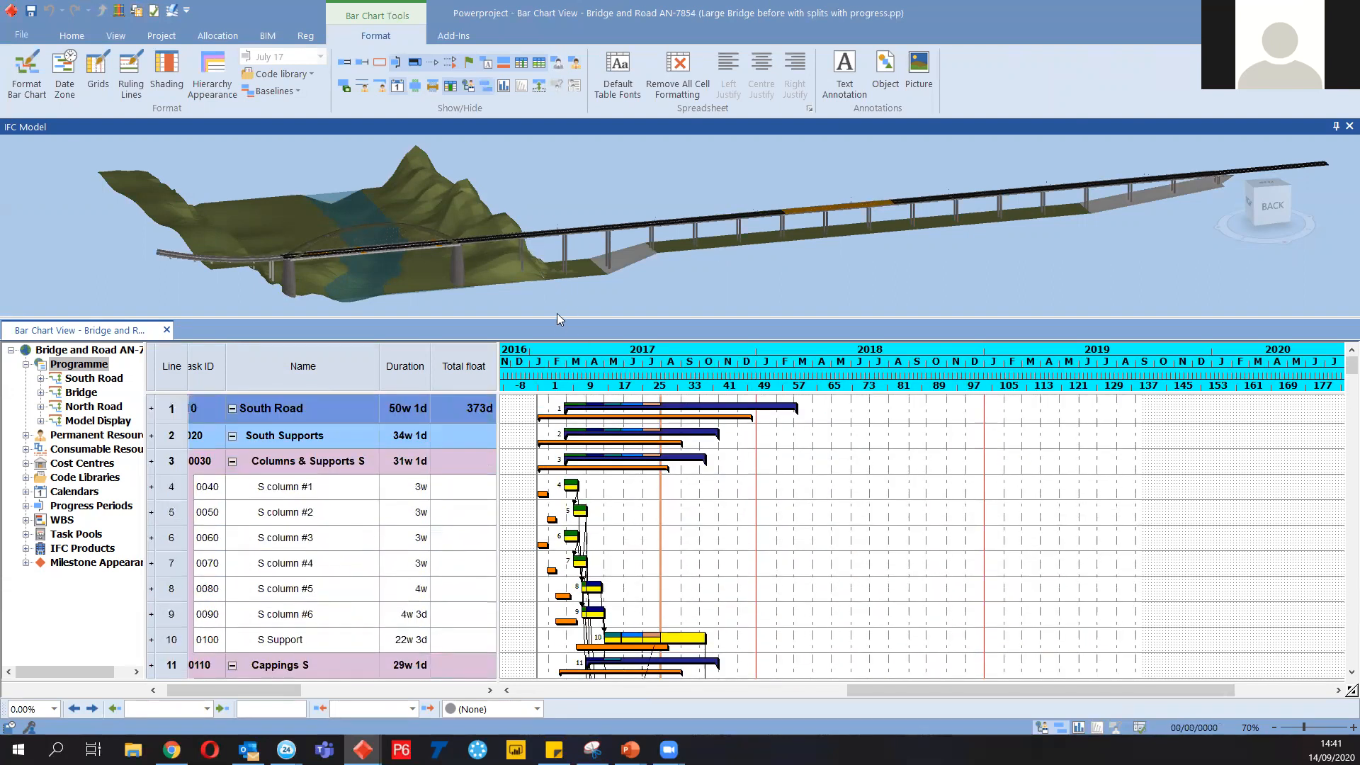
# Increase the height of the IFC Model pane above the bar chart
pyautogui.moveTo(557, 317); pyautogui.dragTo(553, 369)
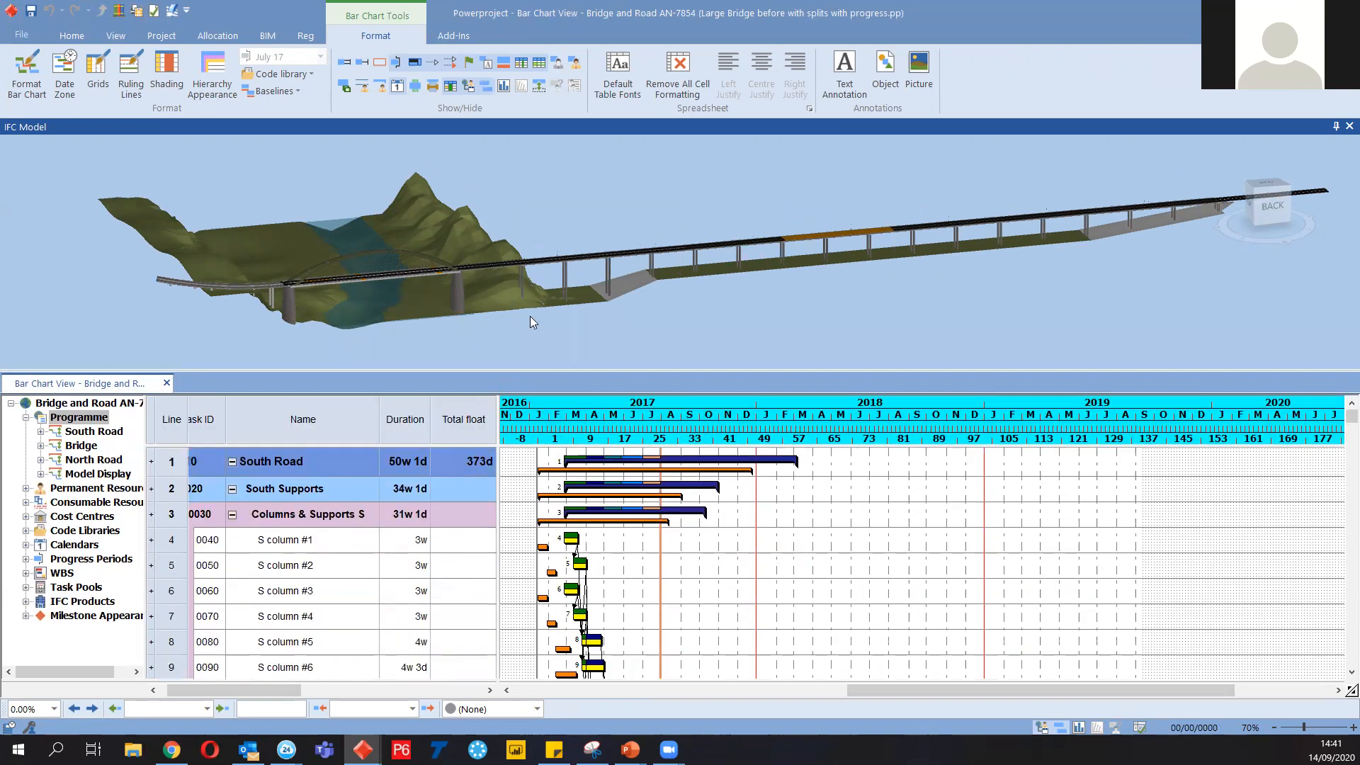
pyautogui.click(267, 36)
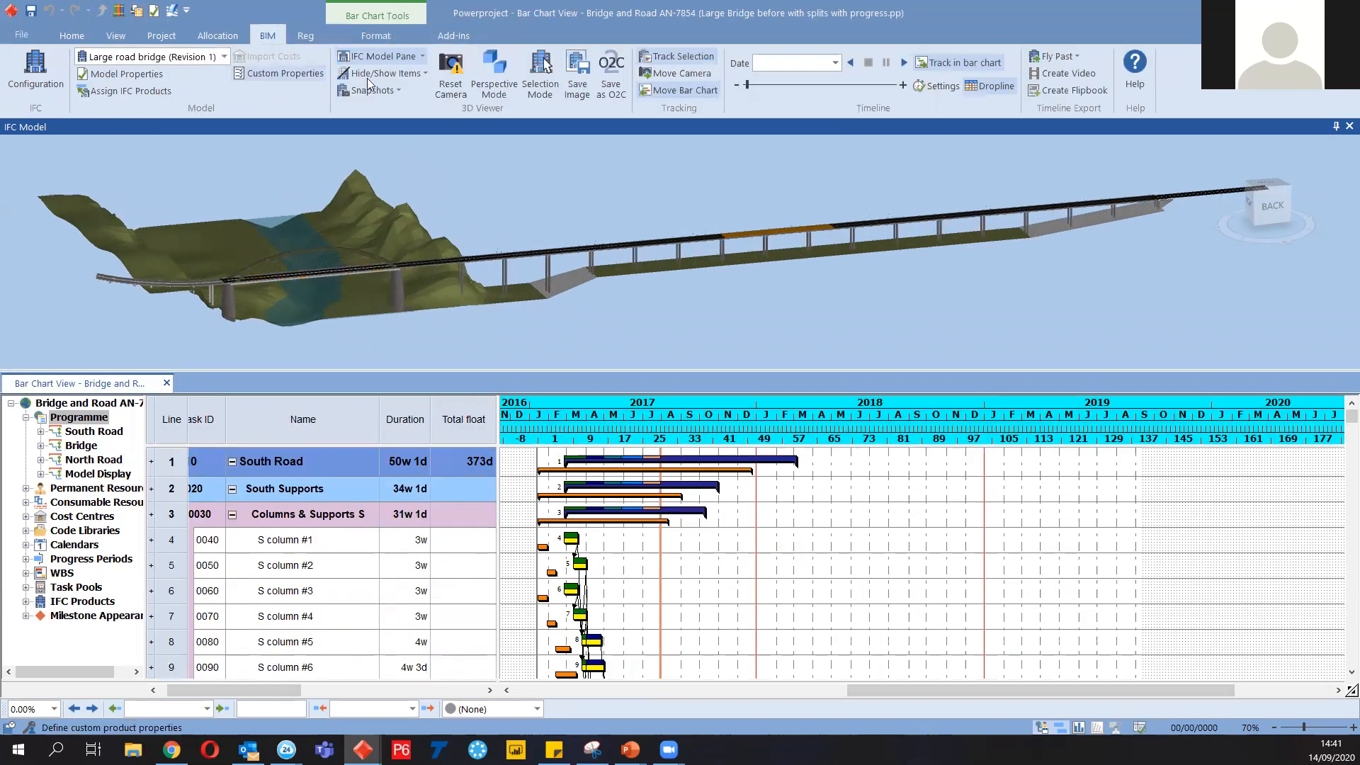
pyautogui.click(423, 57)
pyautogui.click(383, 90)
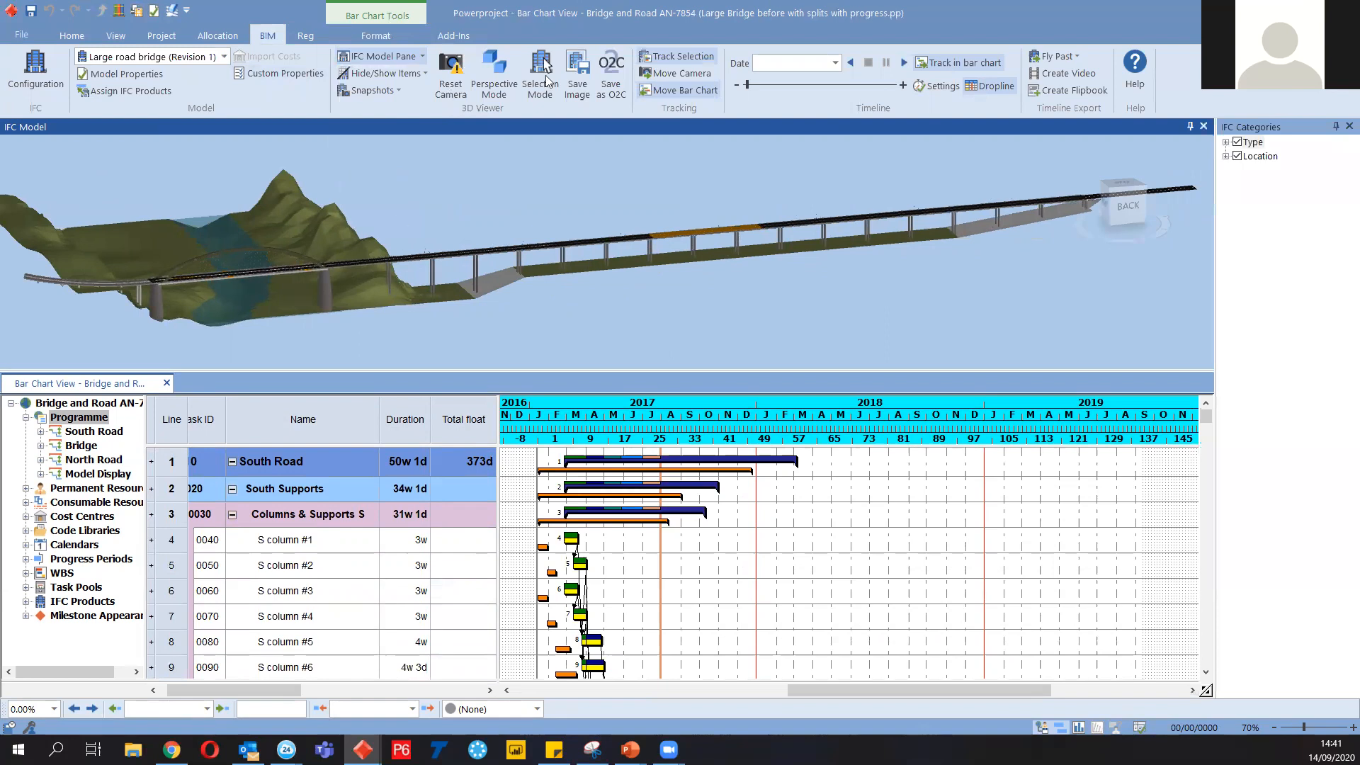
pyautogui.click(1349, 127)
# Open the IFC Comparison Model pane and dock it beneath the IFC Model pane
pyautogui.click(423, 56)
pyautogui.click(399, 126)
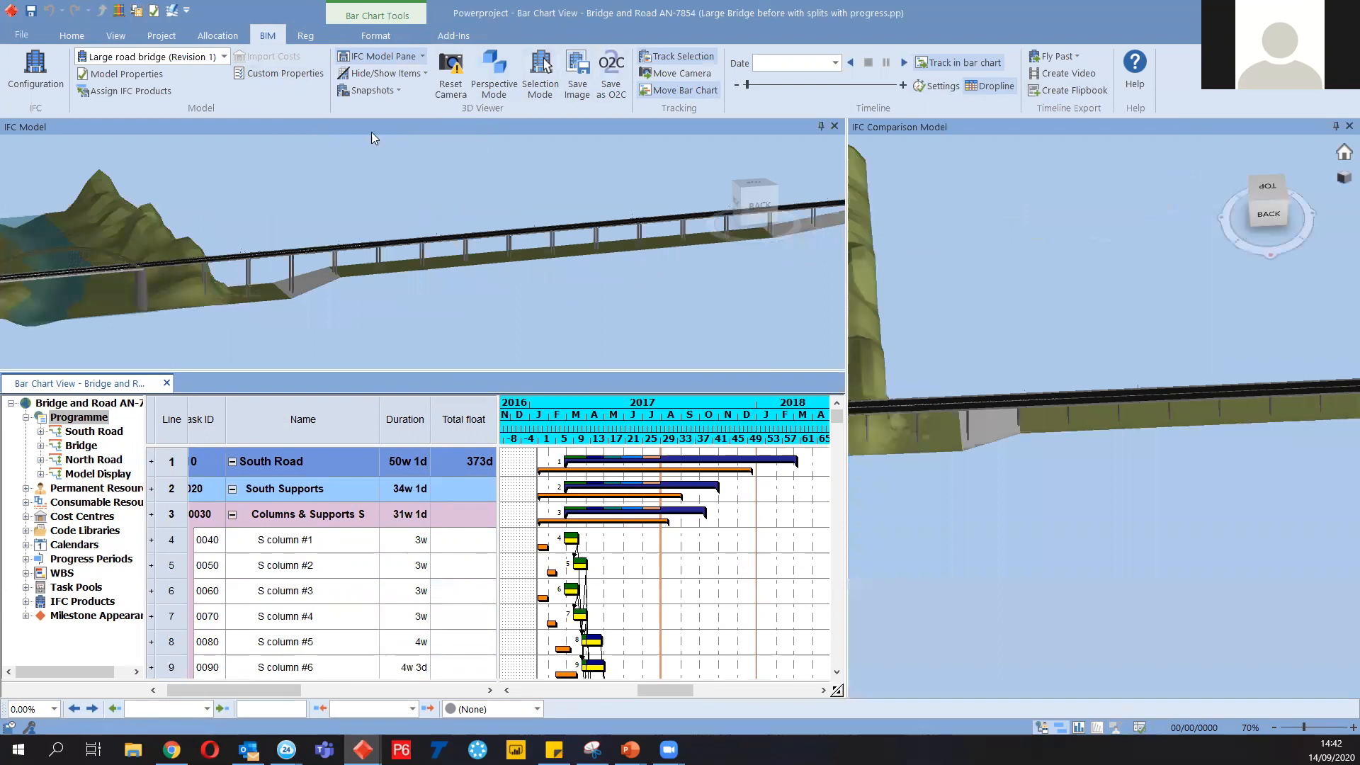
pyautogui.moveTo(977, 126); pyautogui.dragTo(533, 319)
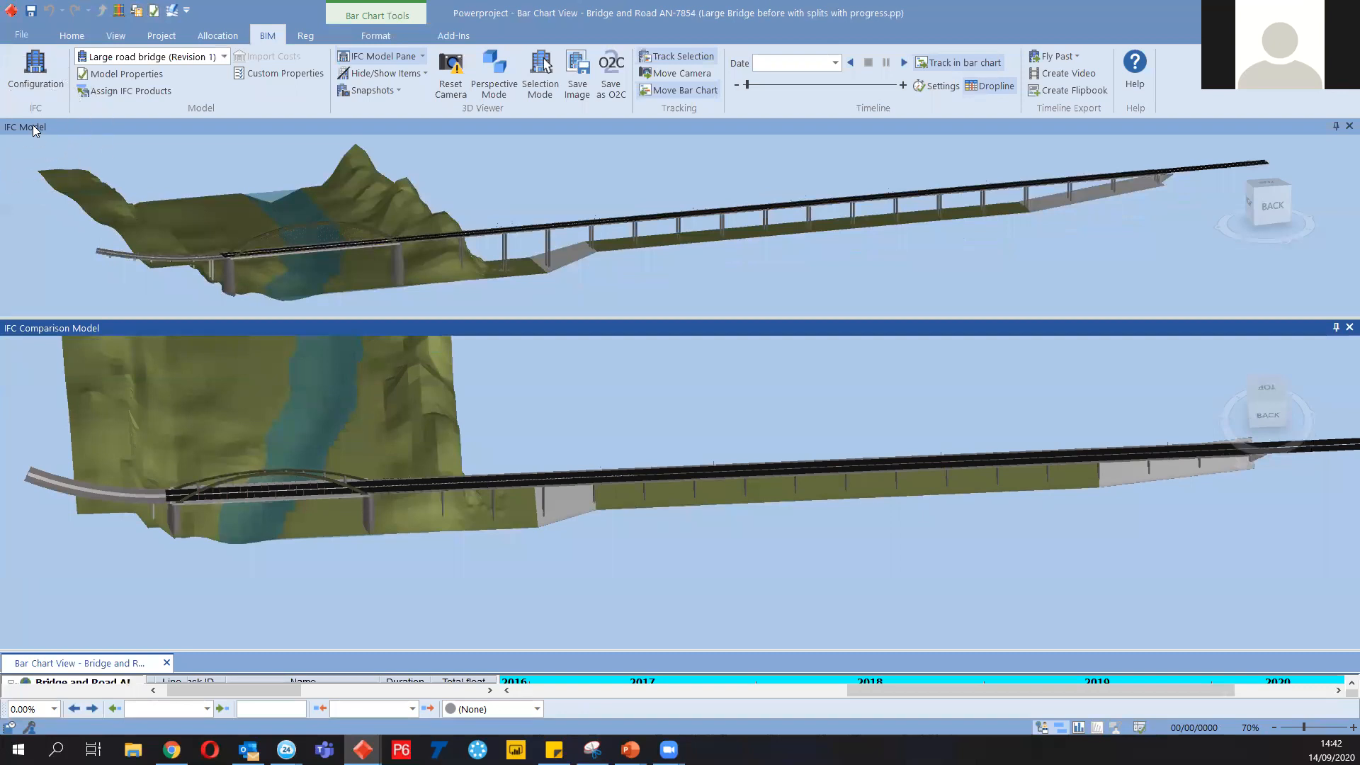
# Match the comparison model's view to the main IFC model and resize both model panes to reveal more bar chart rows
pyautogui.moveTo(539, 649); pyautogui.dragTo(552, 556)
pyautogui.rightClick(489, 399)
pyautogui.click(531, 446)
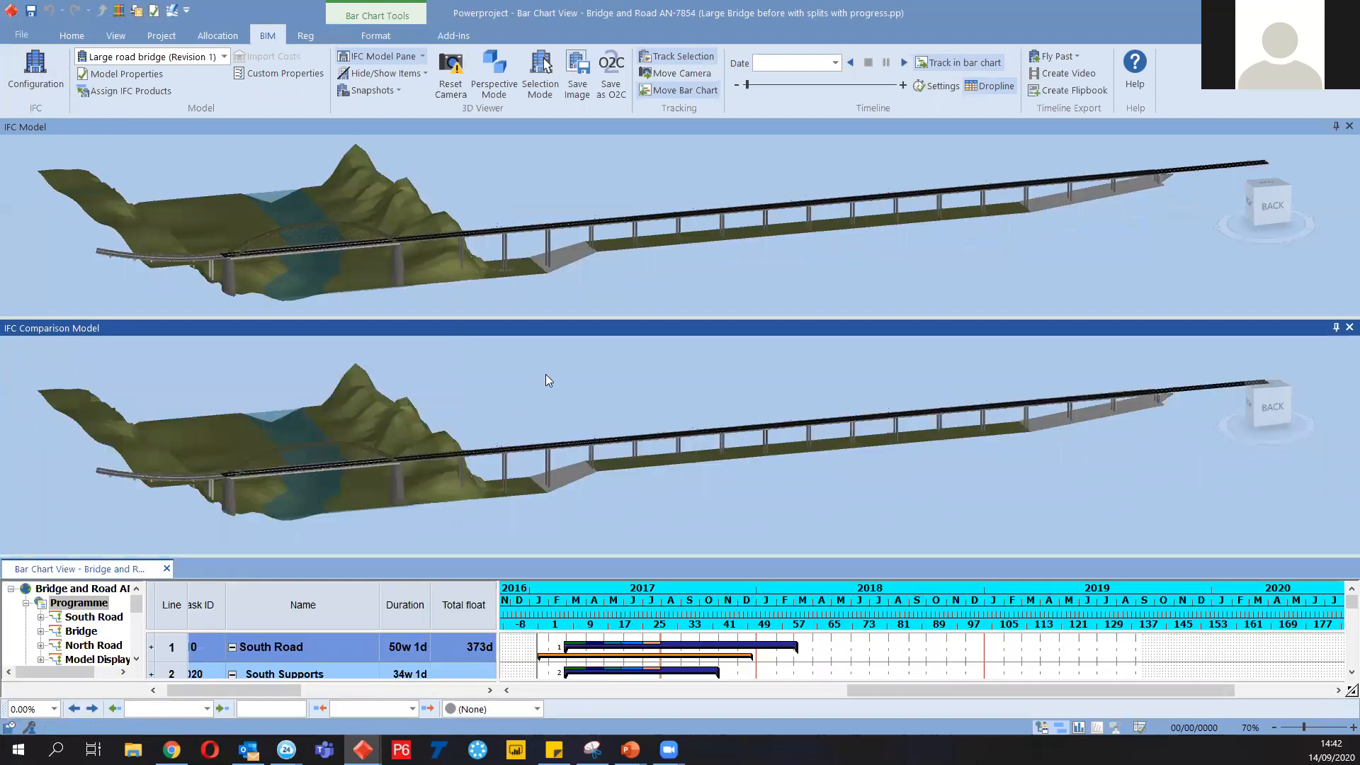
pyautogui.moveTo(665, 319); pyautogui.dragTo(666, 298)
pyautogui.moveTo(640, 555); pyautogui.dragTo(666, 473)
pyautogui.rightClick(539, 357)
pyautogui.click(607, 406)
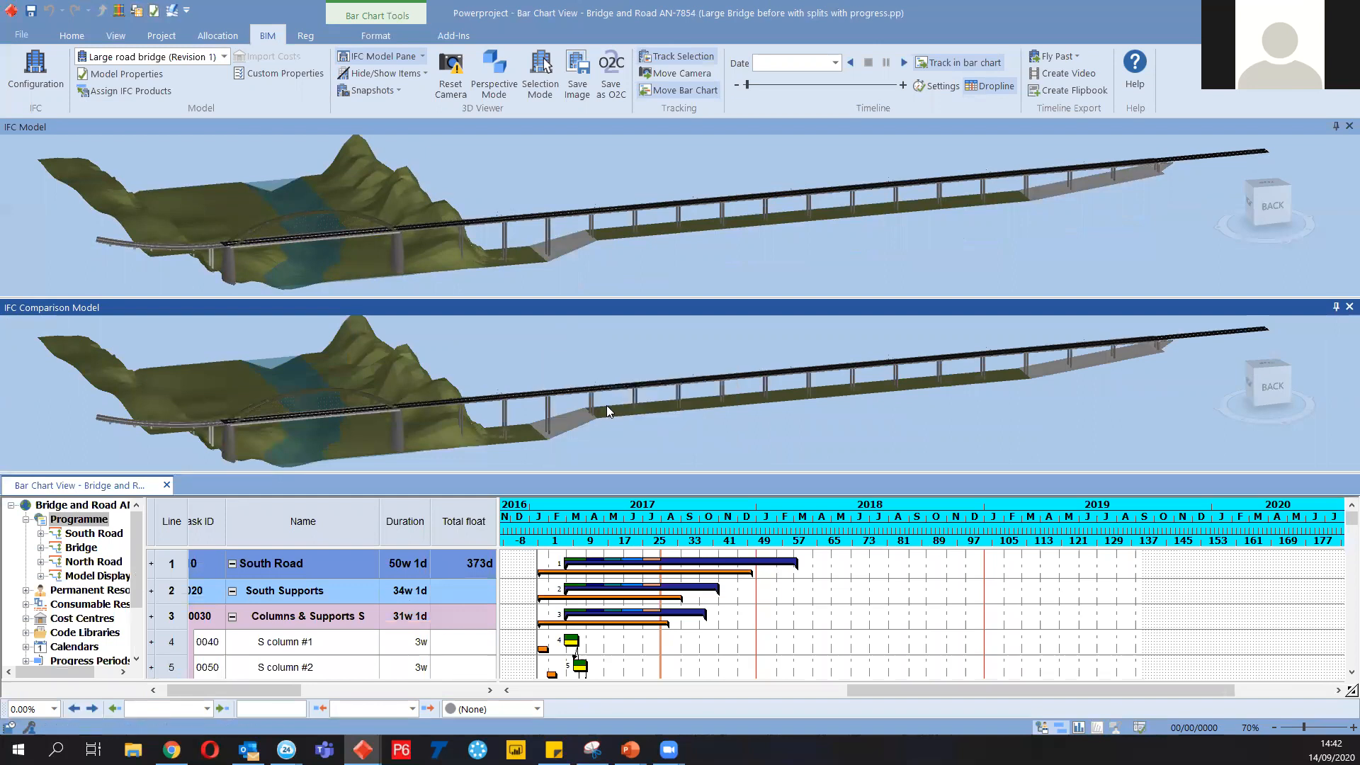
# Check the timeline's live and baseline comparison settings, and run both simulations, pausing them at 31/01/2018
pyautogui.click(941, 86)
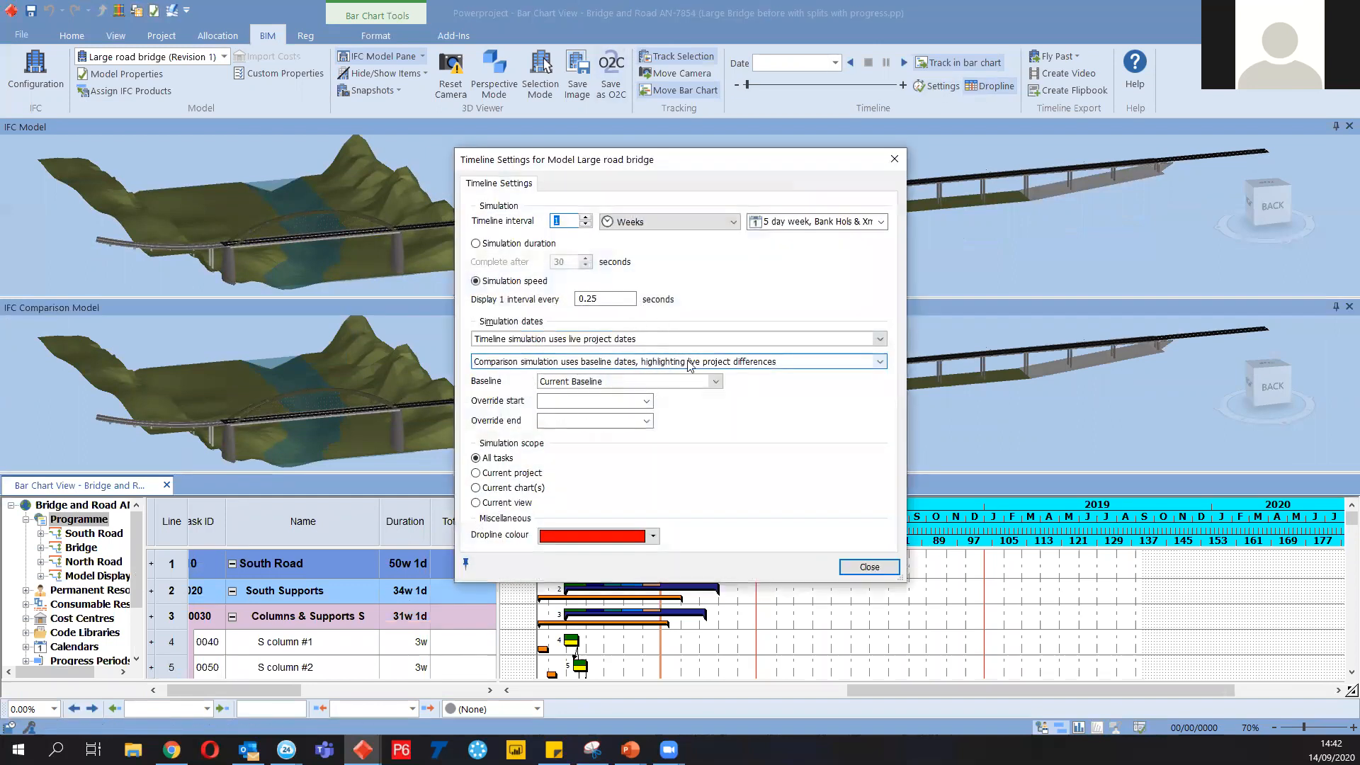
pyautogui.click(895, 159)
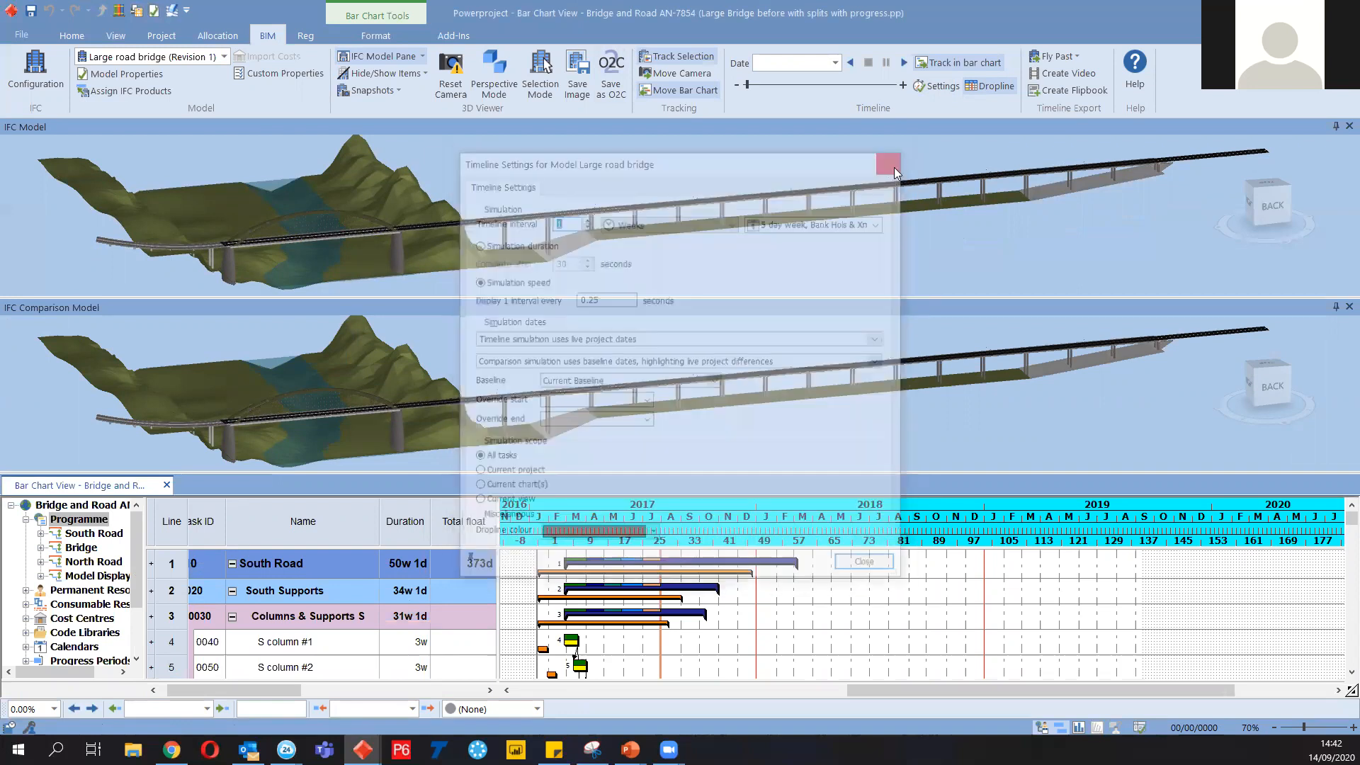
pyautogui.click(904, 62)
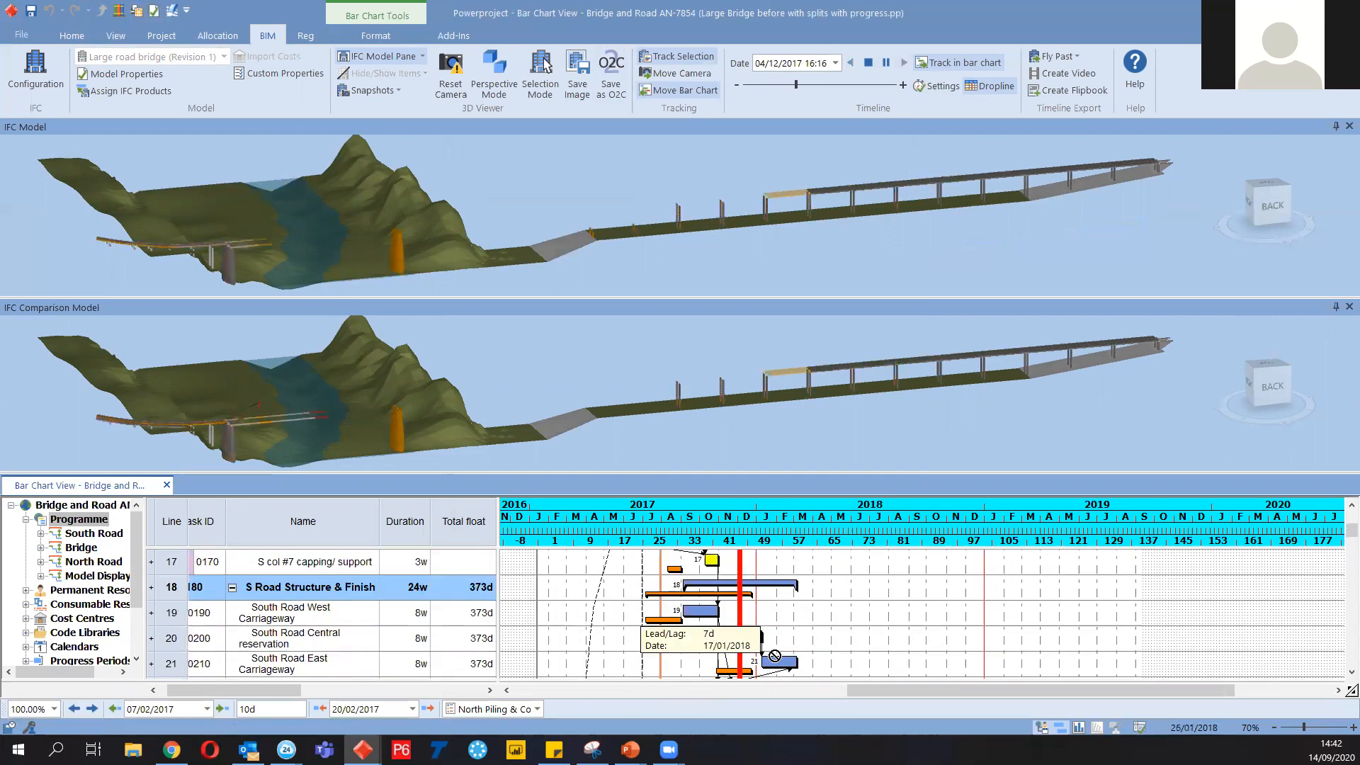
pyautogui.click(885, 62)
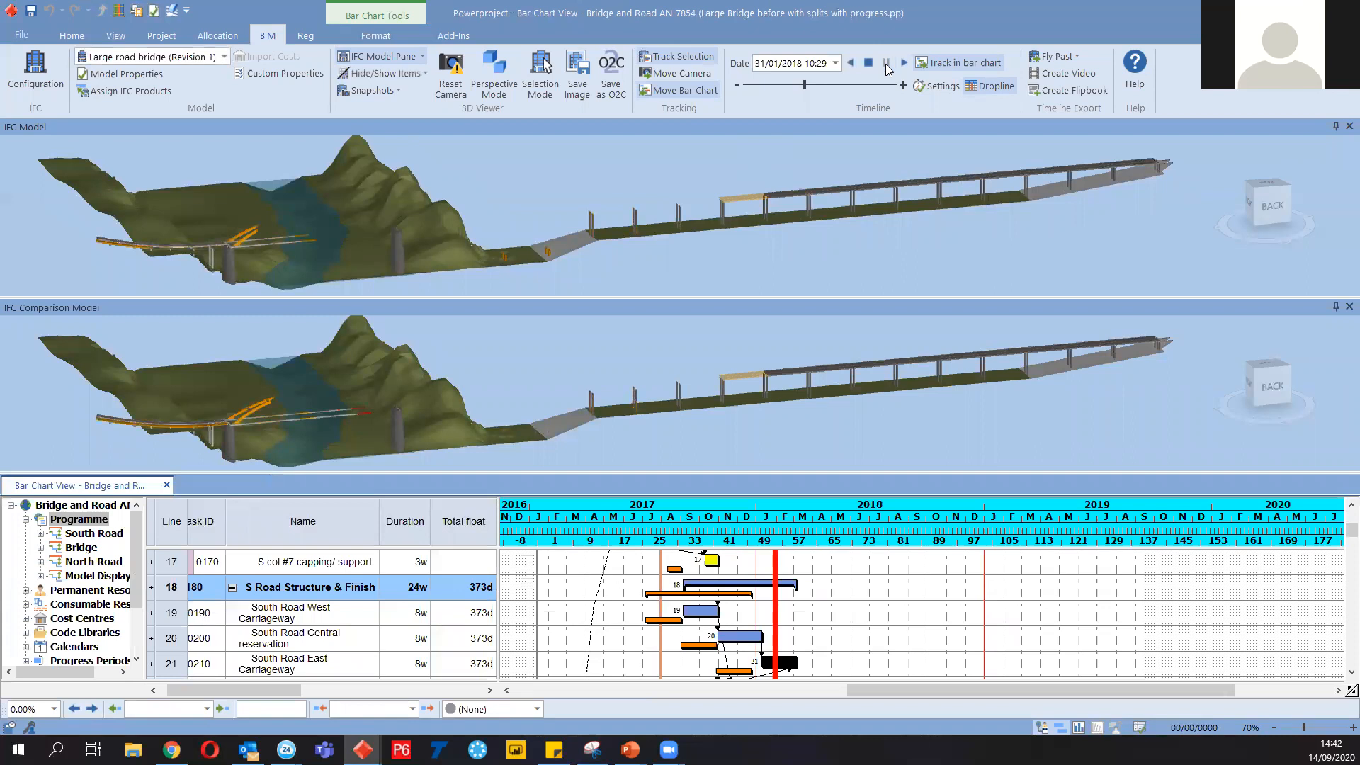
# Select the red edge beam over the river in the comparison model and compare its live and baseline bars with the timeline date
pyautogui.scroll(5, 319, 225)
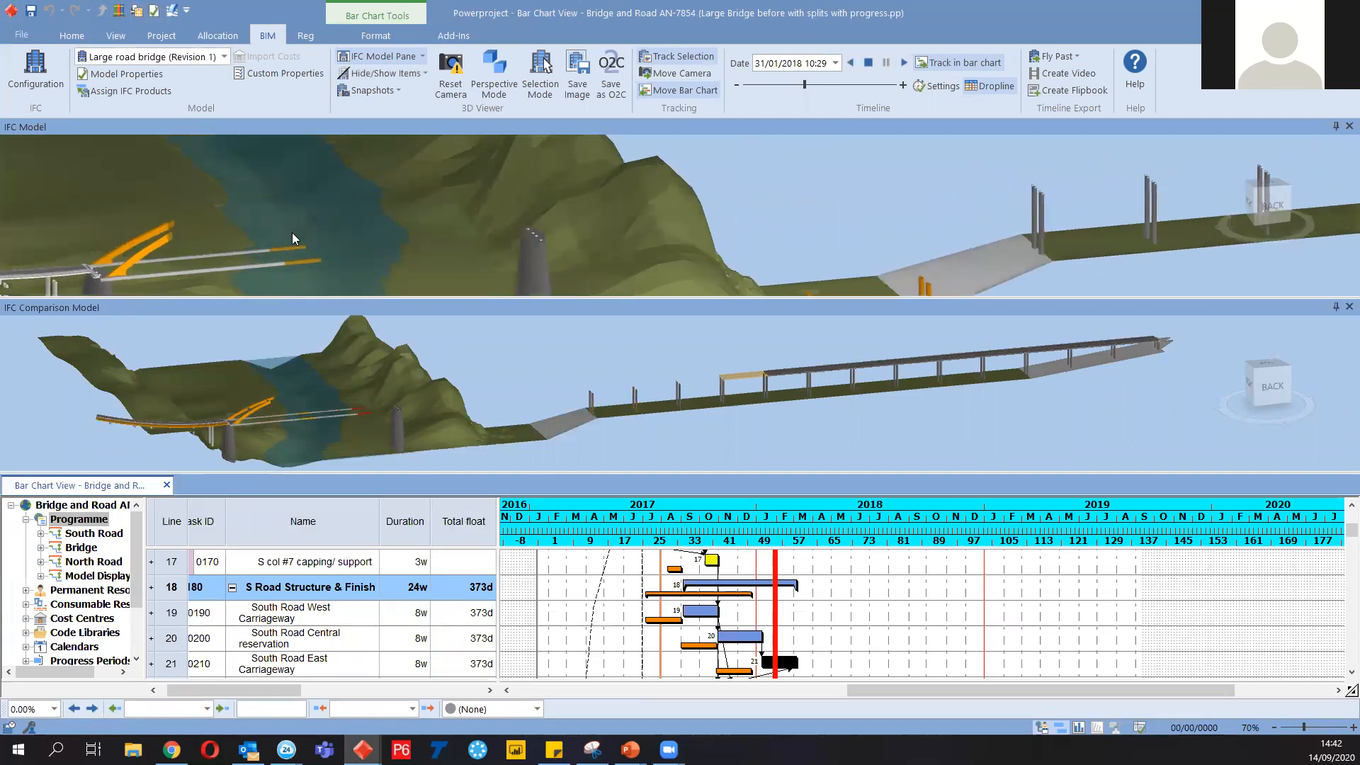
pyautogui.scroll(8, 320, 406)
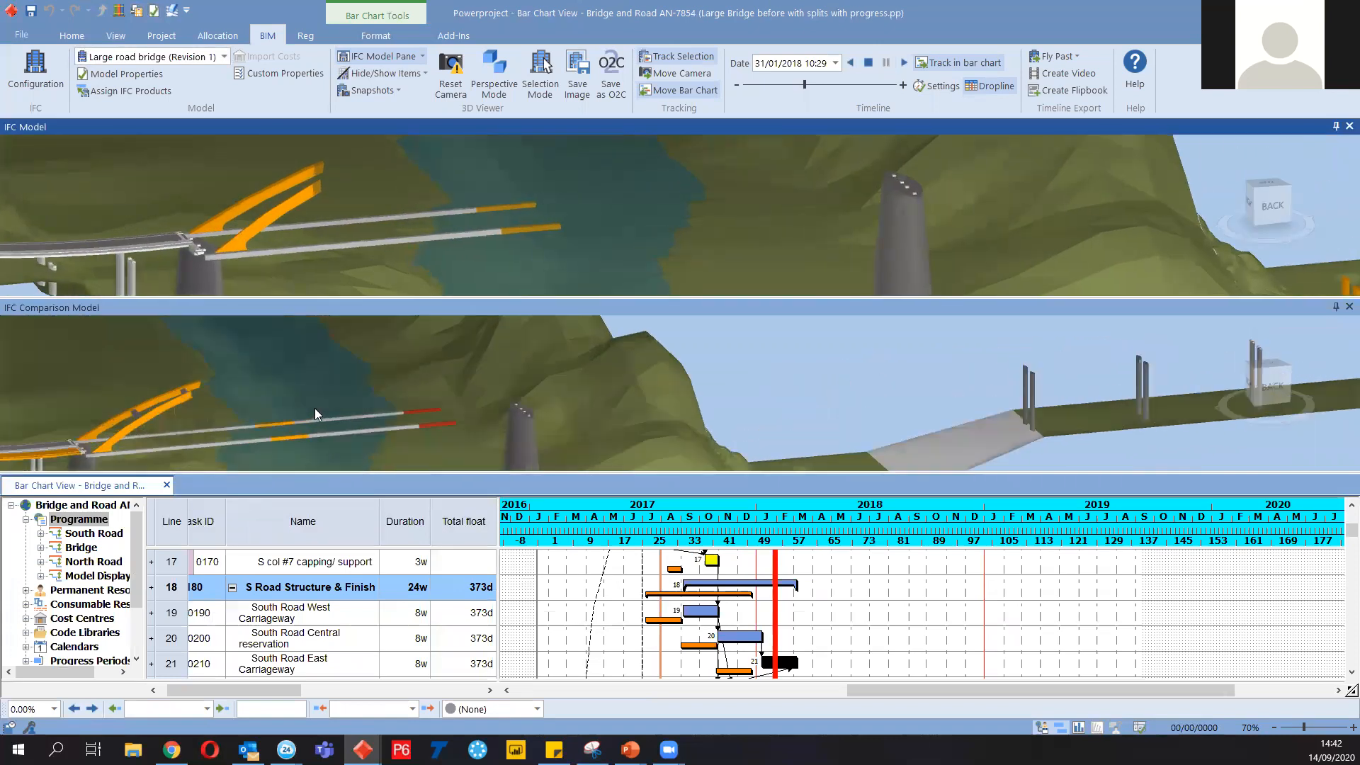
pyautogui.click(720, 384)
pyautogui.click(720, 384)
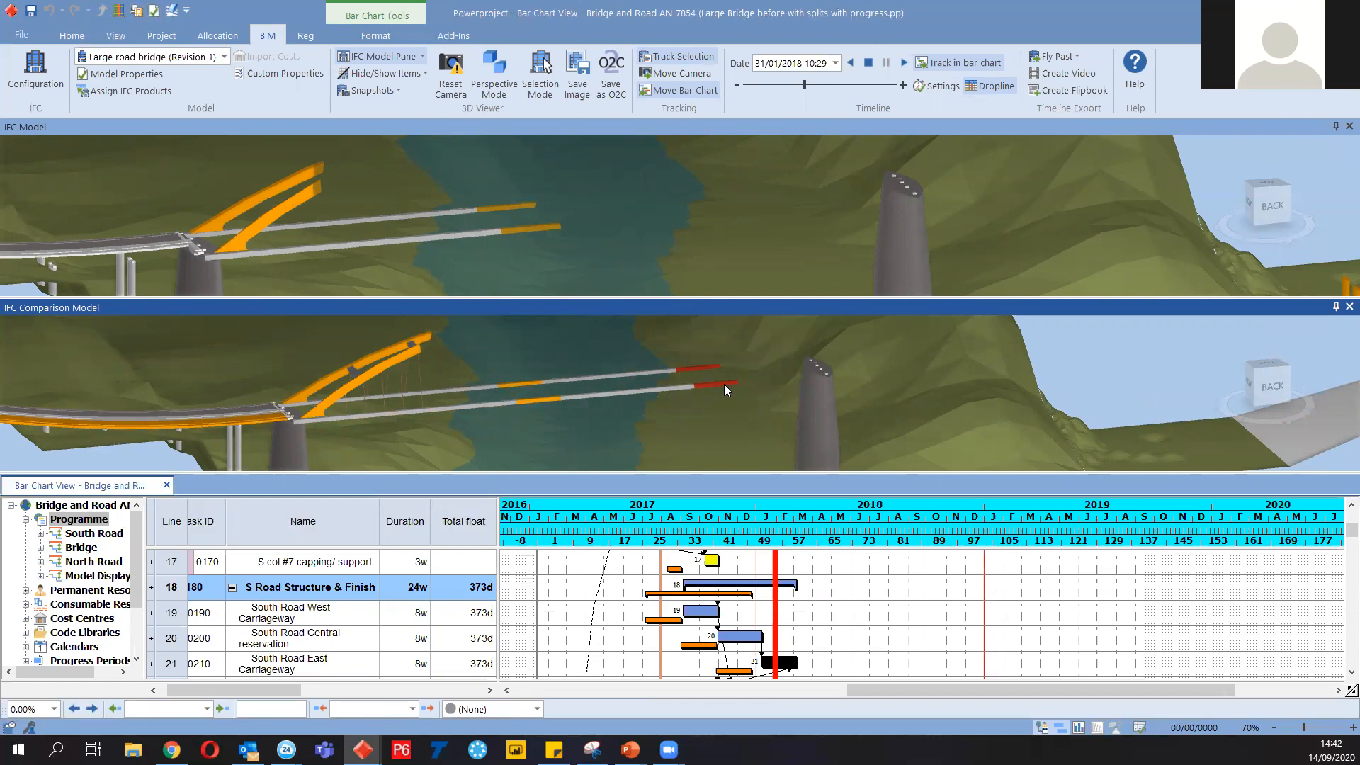
pyautogui.click(724, 384)
pyautogui.click(712, 386)
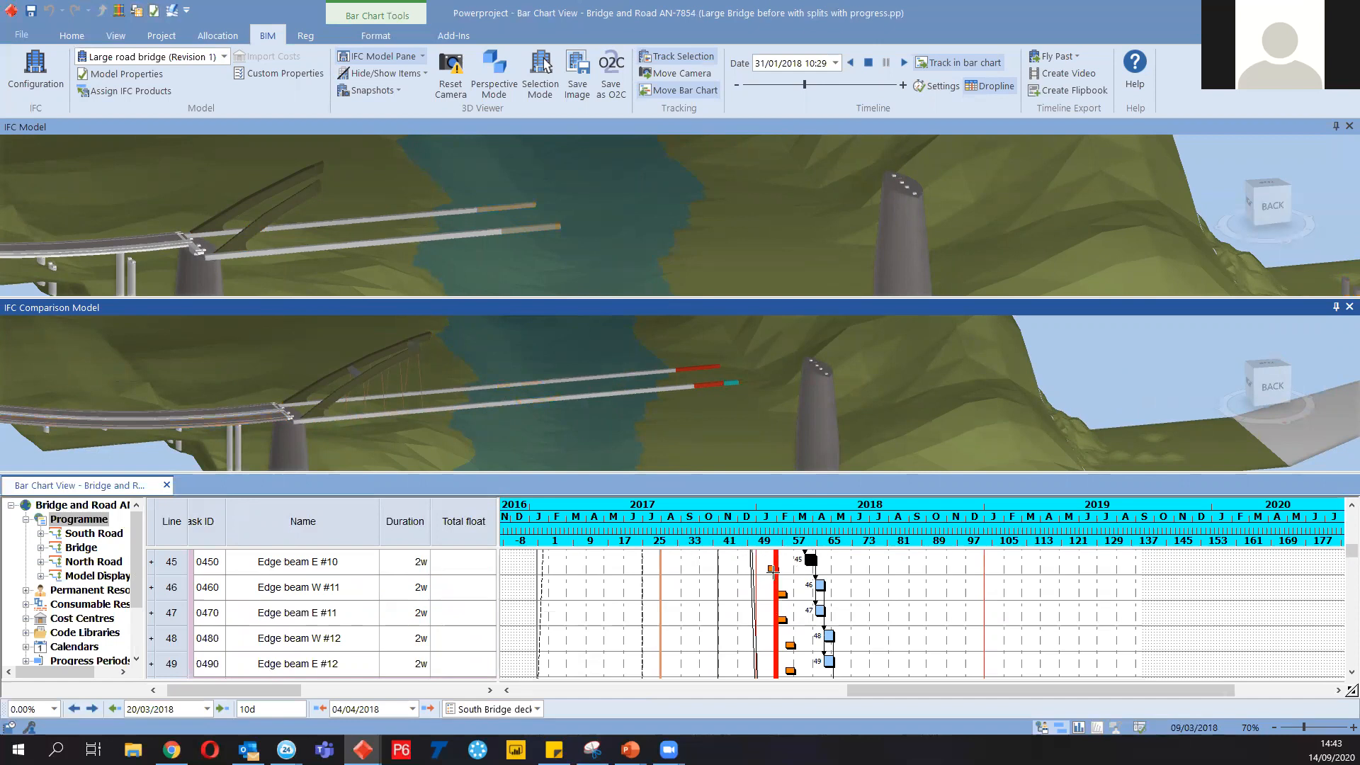
pyautogui.click(816, 62)
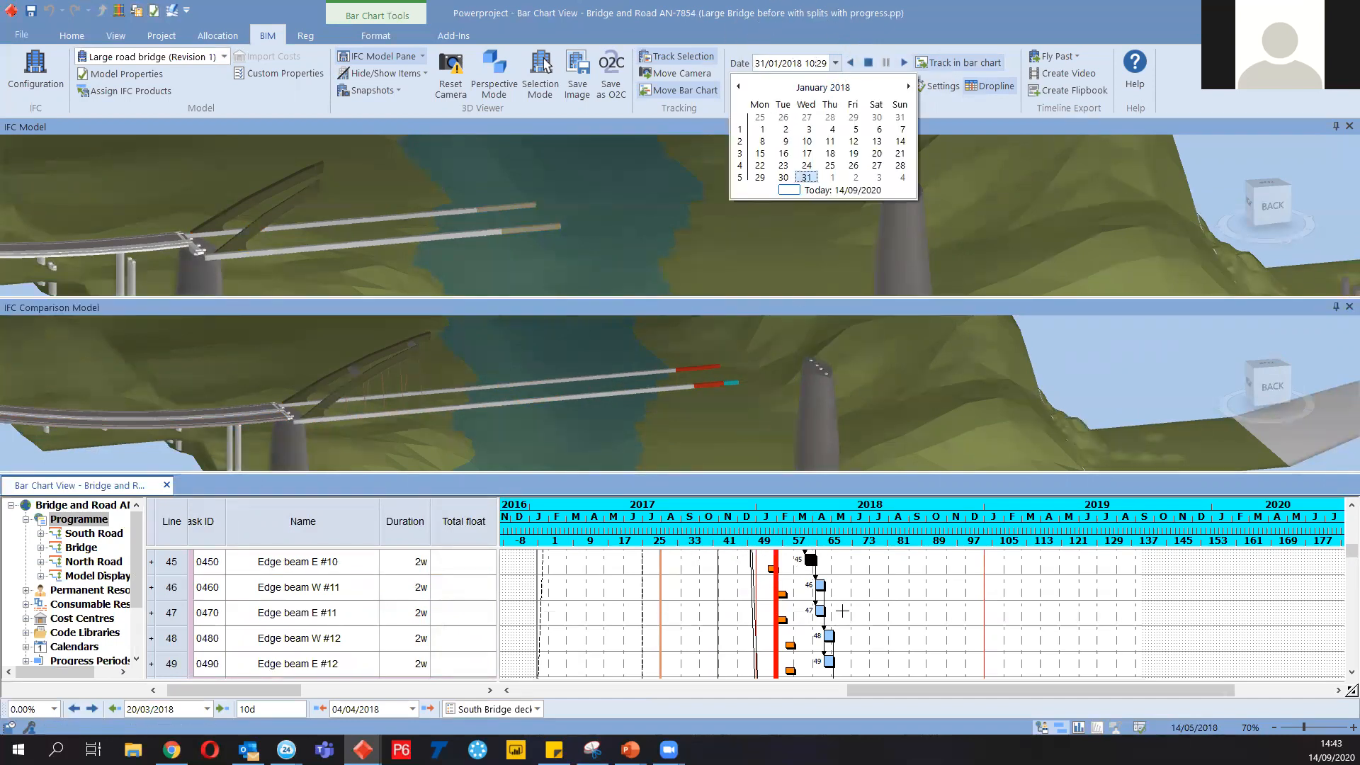
pyautogui.click(839, 574)
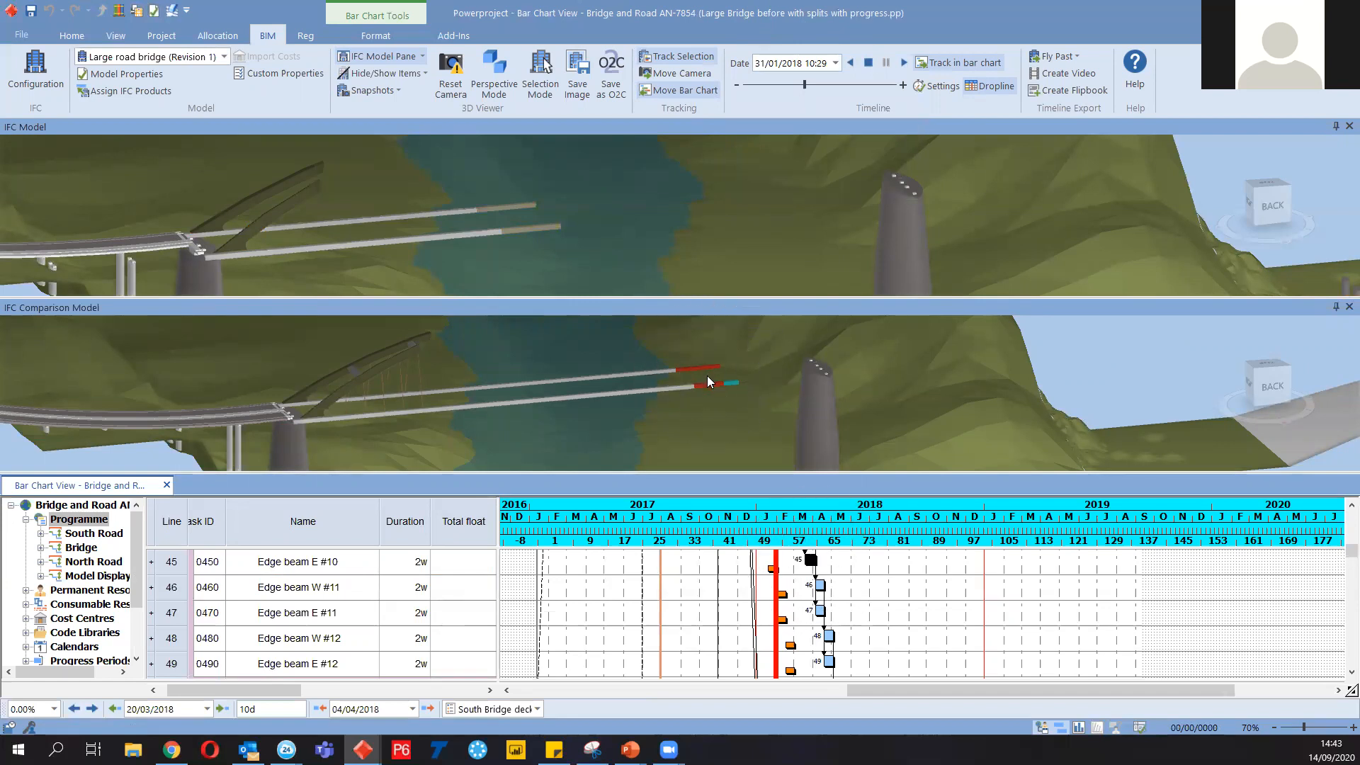
# Frame the river span in both models and resume the timeline, pausing it at 13/04/2018
pyautogui.scroll(-3, 715, 394)
pyautogui.scroll(-3, 715, 394)
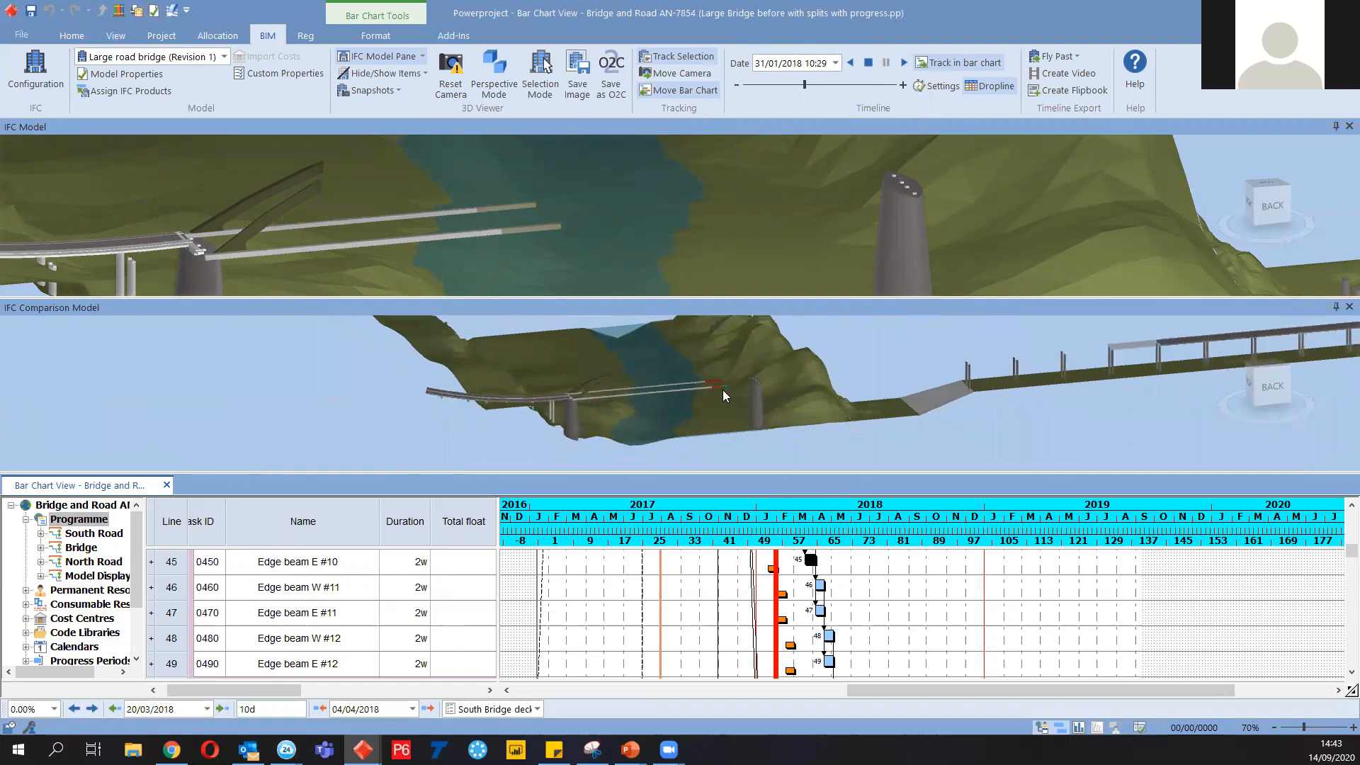
pyautogui.scroll(4, 723, 389)
pyautogui.scroll(-4, 549, 216)
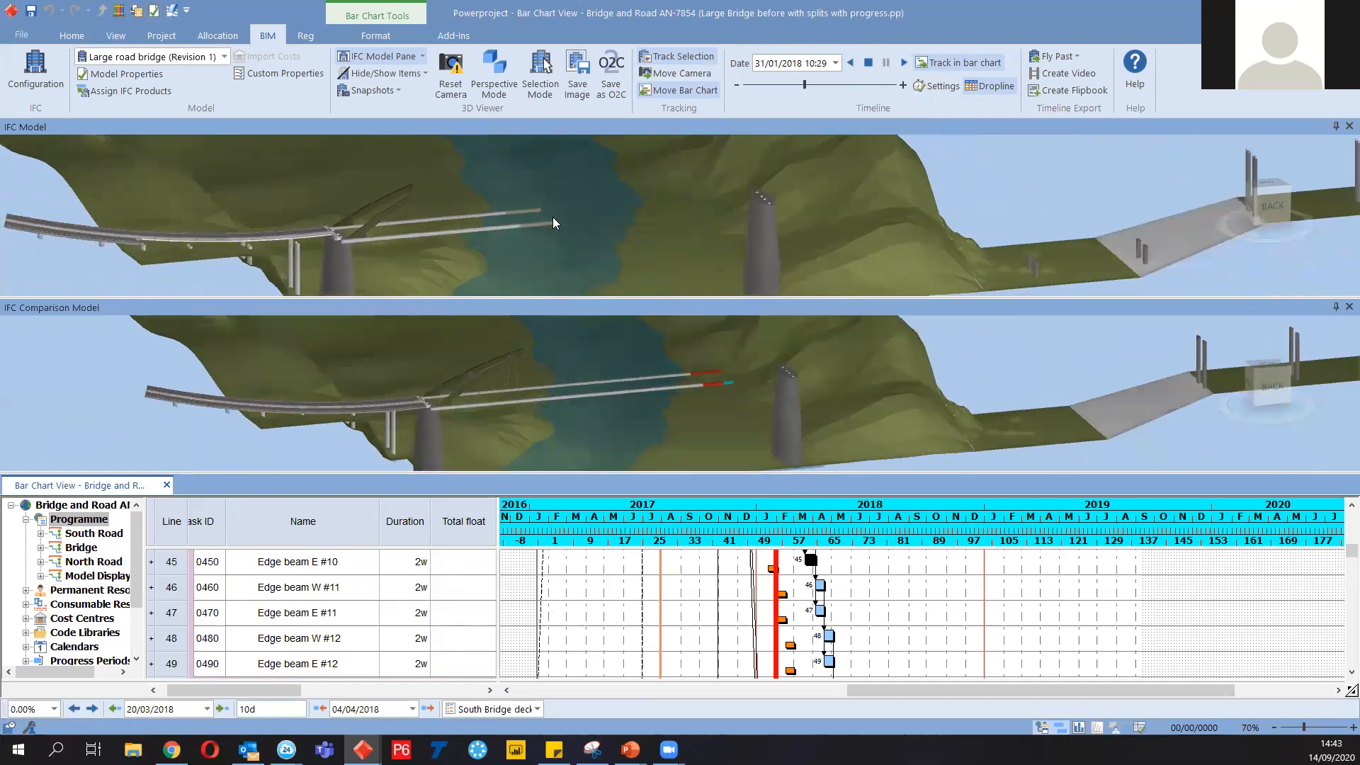
pyautogui.moveTo(553, 217); pyautogui.dragTo(603, 210)
pyautogui.click(903, 63)
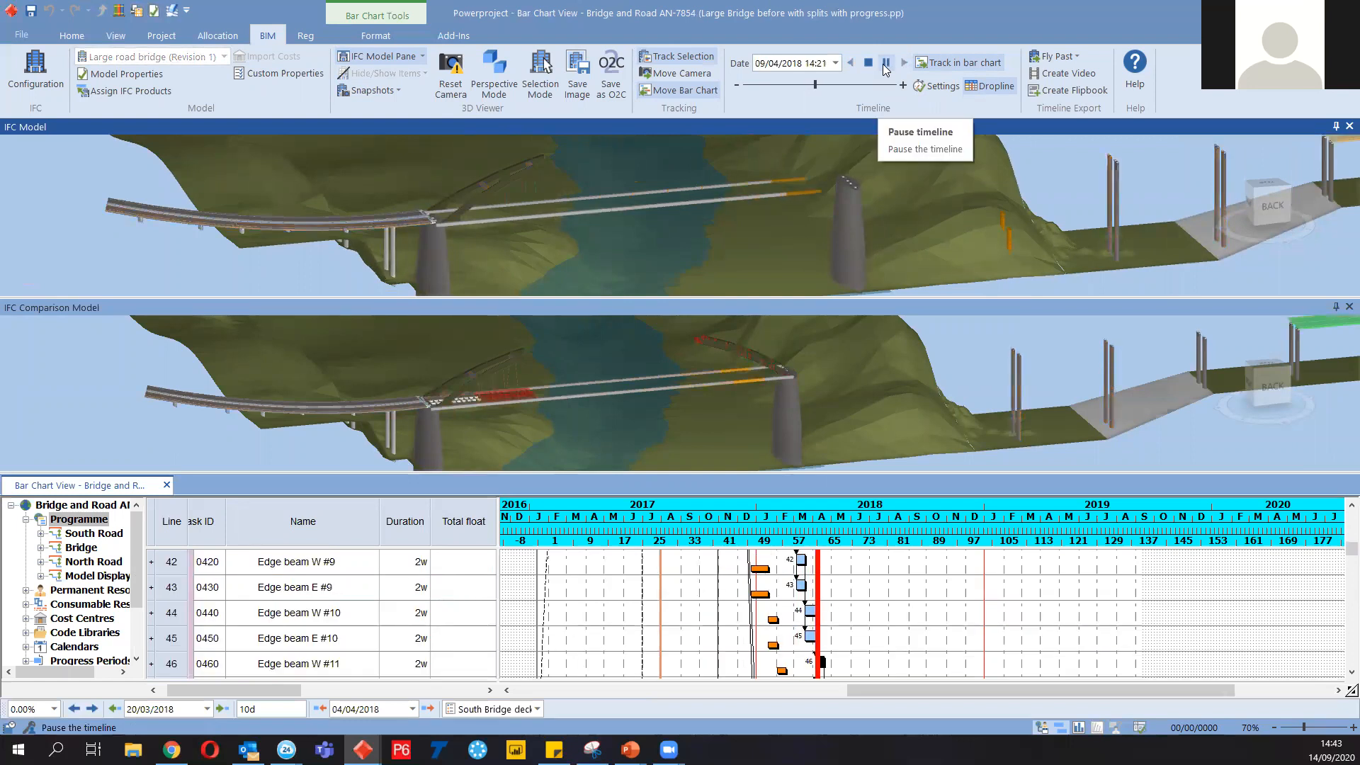
pyautogui.click(885, 66)
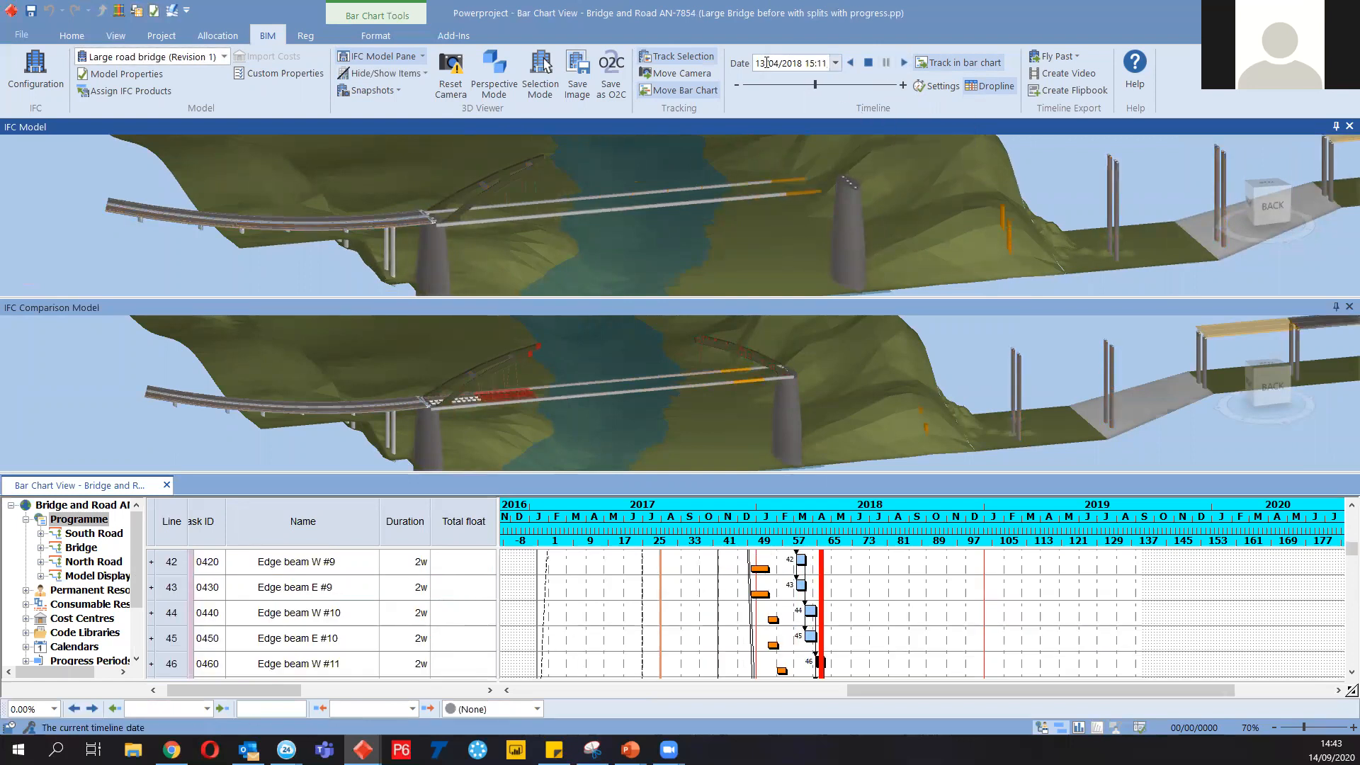
# Select the red arch section in the comparison model and highlight its West Arch S2 task row in the bar chart
pyautogui.scroll(2, 603, 392)
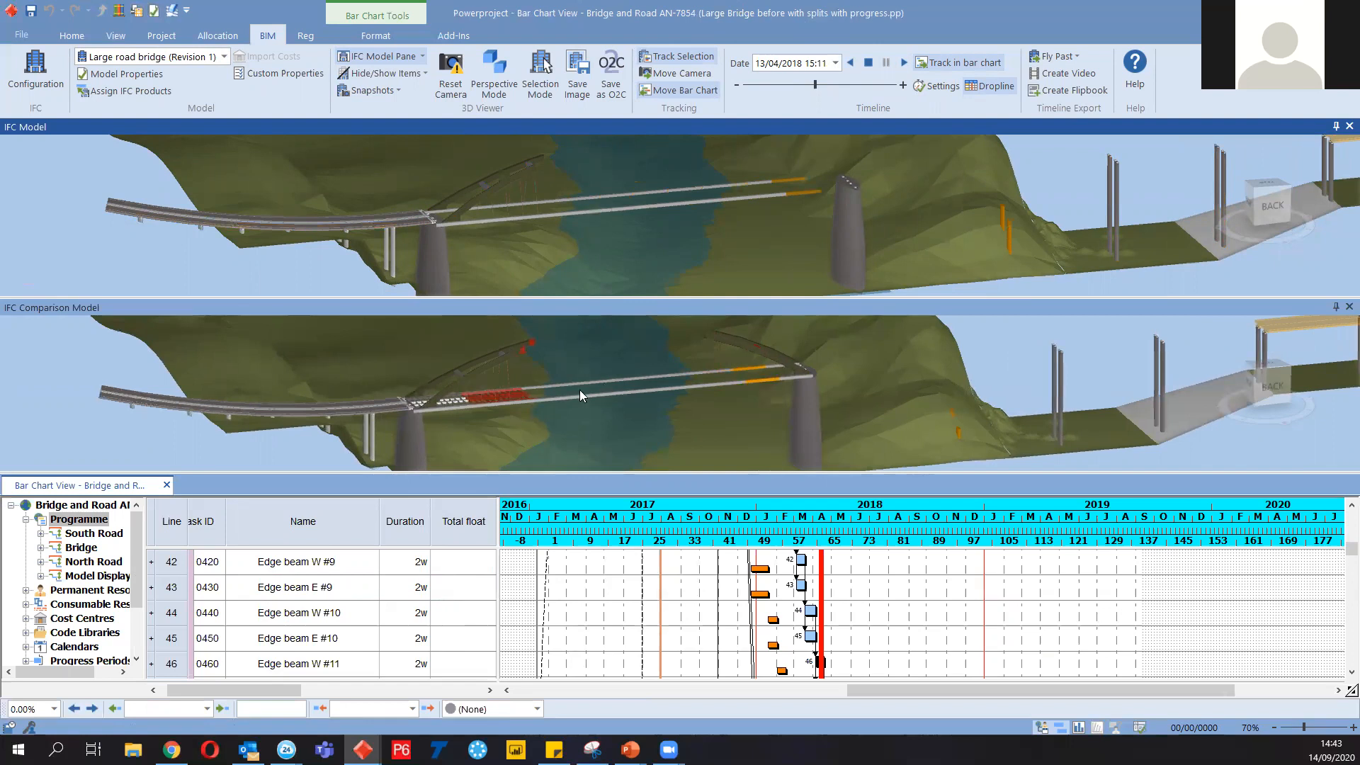
pyautogui.scroll(1, 571, 387)
pyautogui.scroll(3, 665, 221)
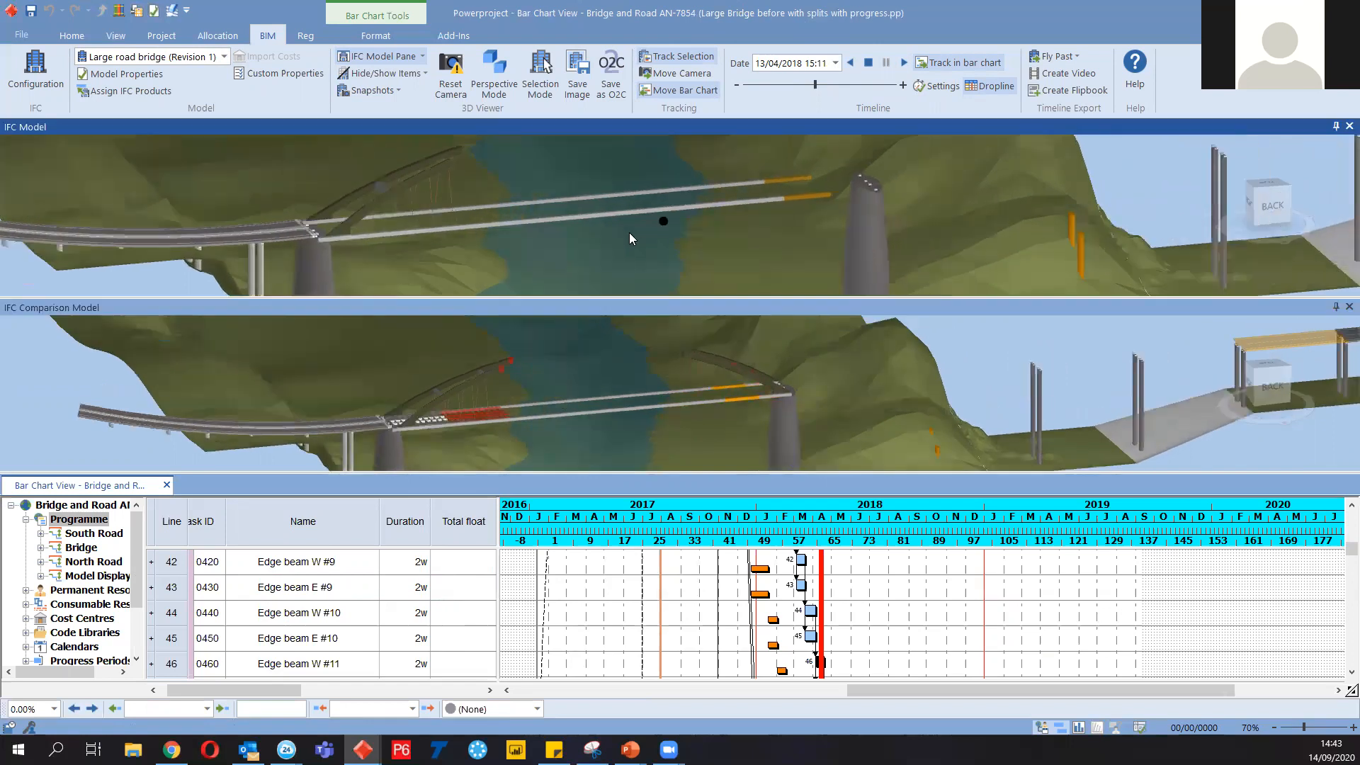
pyautogui.moveTo(629, 232); pyautogui.dragTo(564, 265)
pyautogui.press('ctrl')
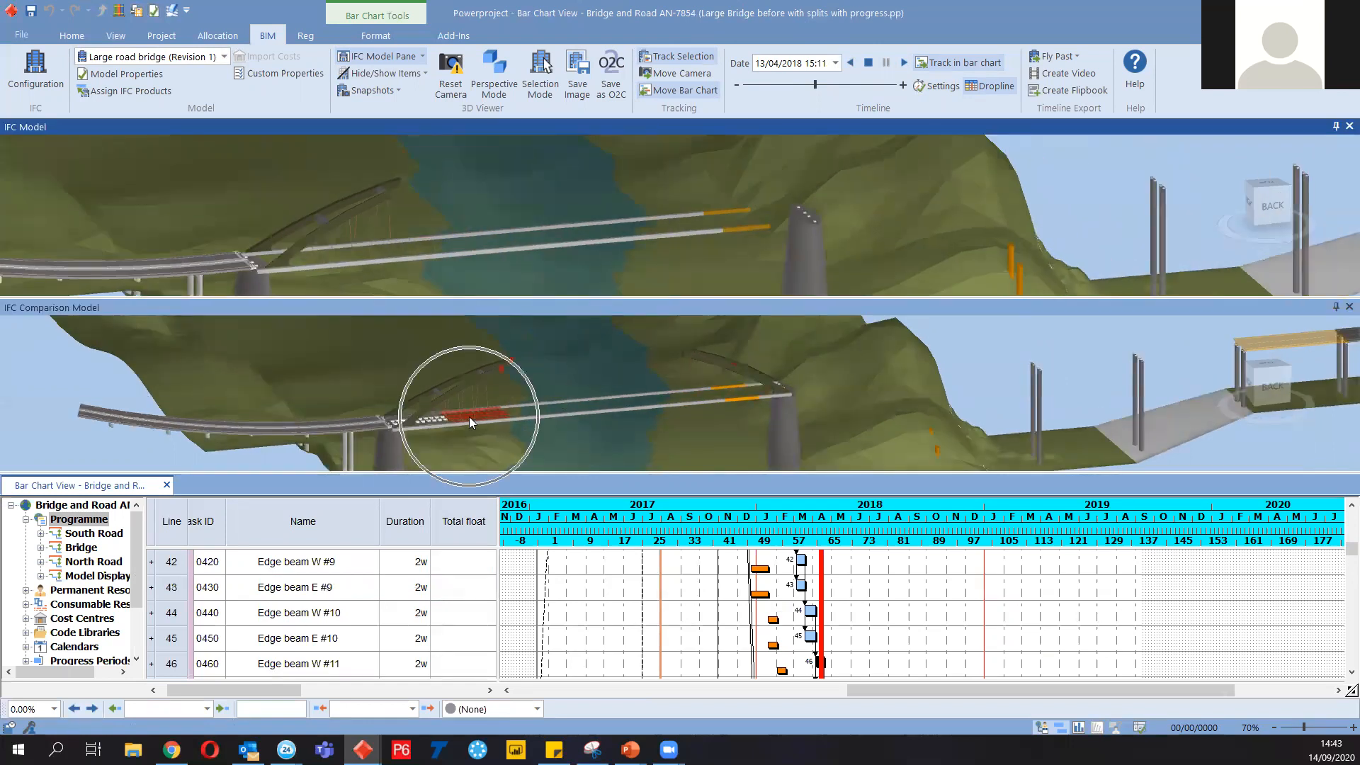
pyautogui.click(509, 361)
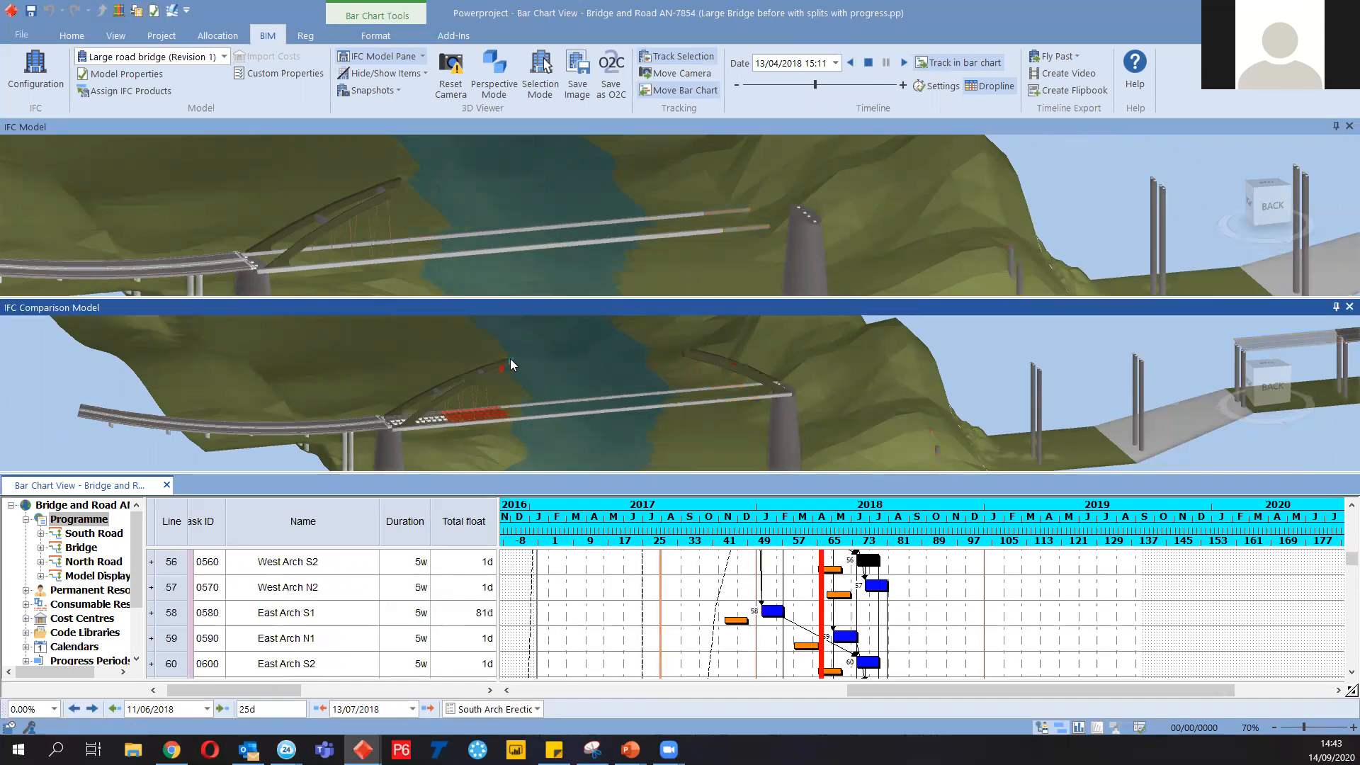
pyautogui.press('ctrl')
pyautogui.click(171, 567)
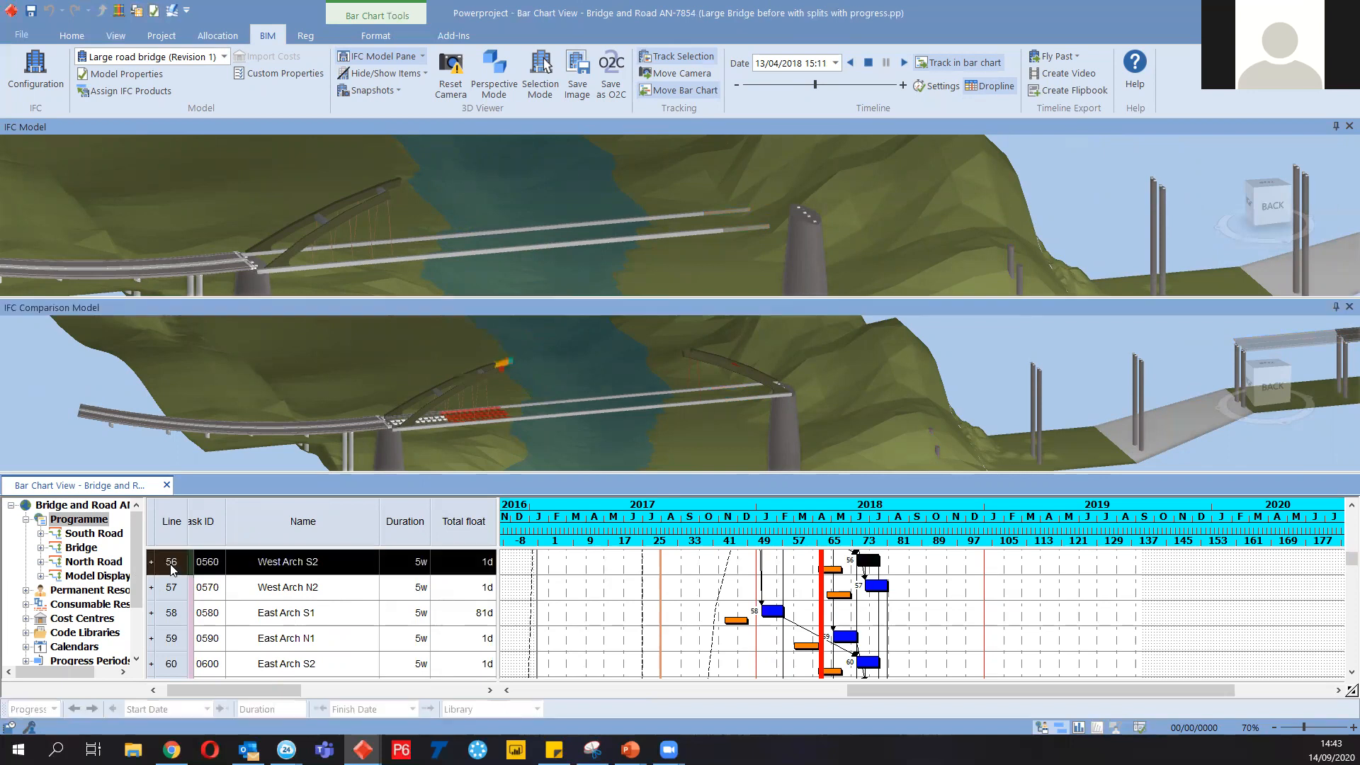
# Select red deck parts in the comparison model to locate the Edge beam W #4 and Deck Structure #6 tasks, and check the timeline date
pyautogui.click(488, 409)
pyautogui.scroll(5, 491, 412)
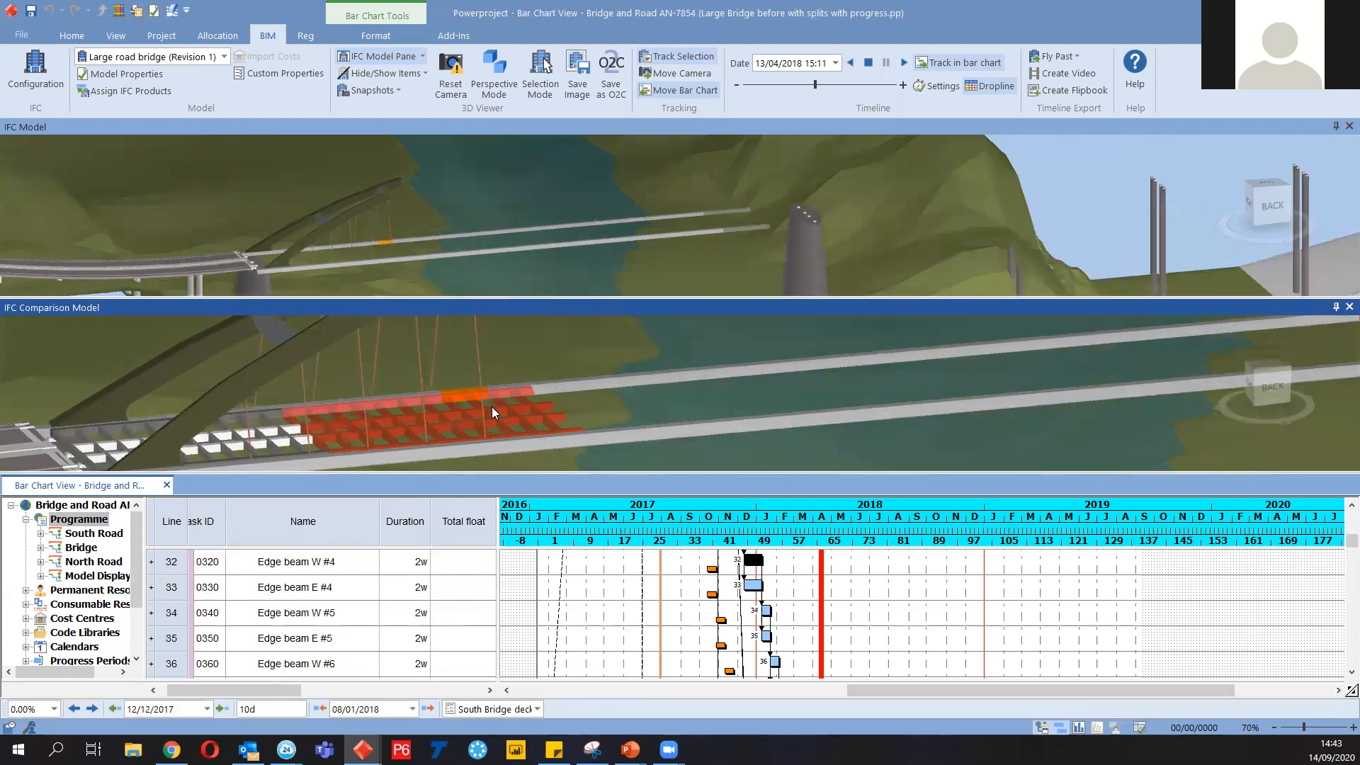
pyautogui.click(491, 407)
pyautogui.press('ctrl')
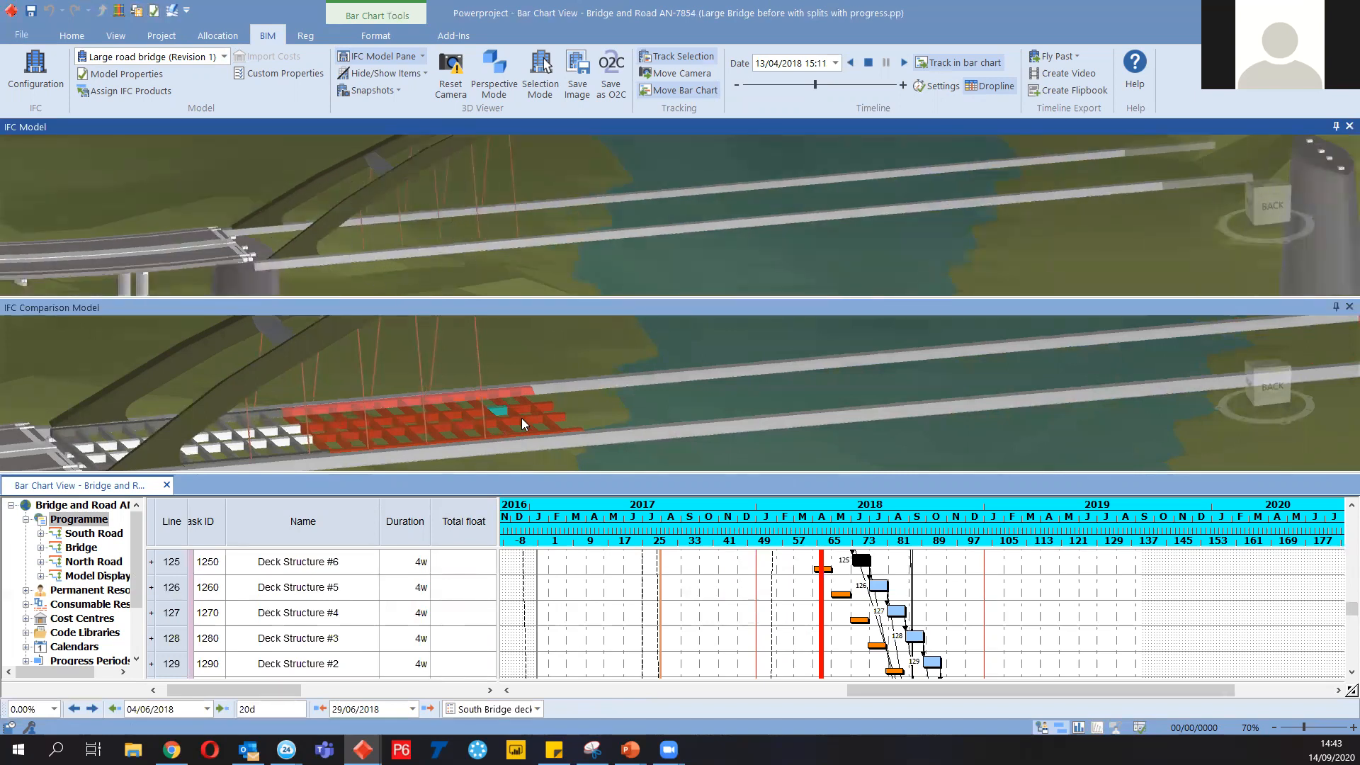
pyautogui.scroll(-4, 523, 387)
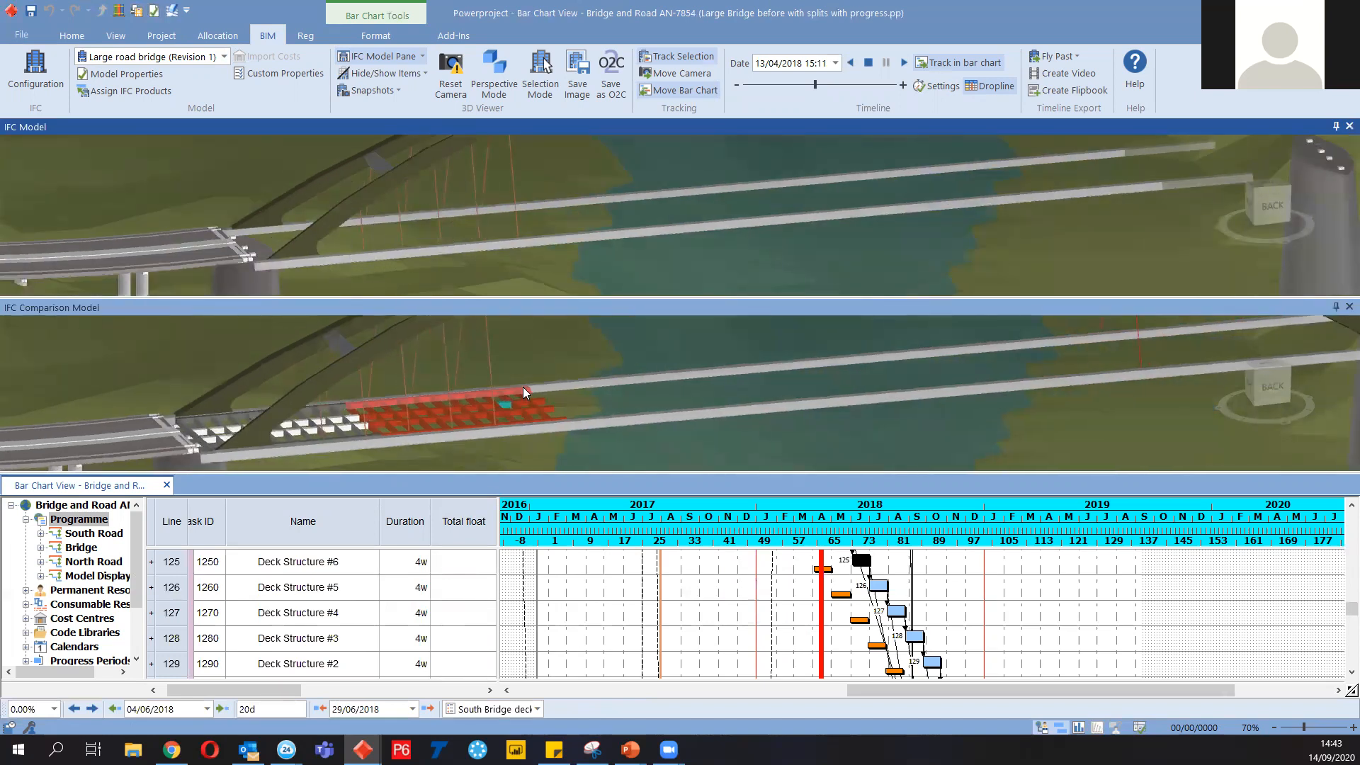
pyautogui.scroll(2, 523, 398)
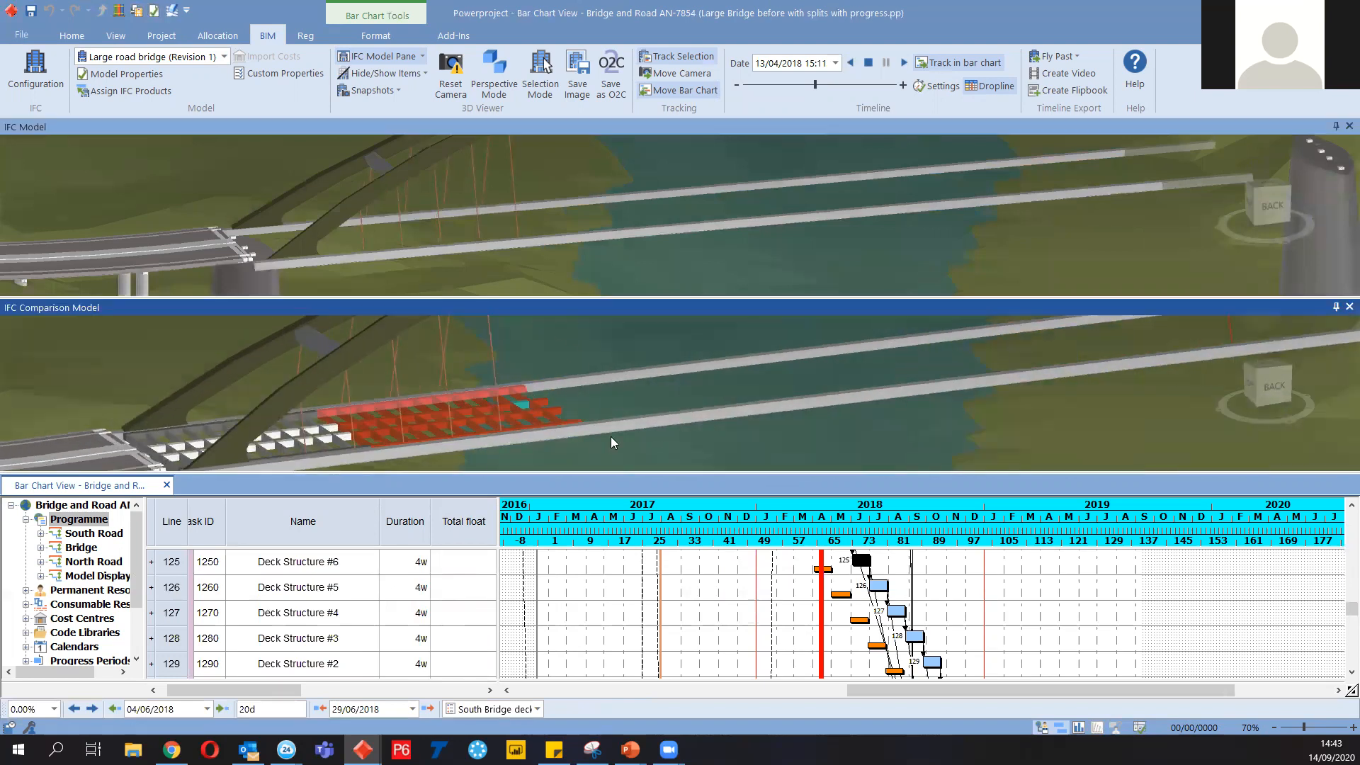
pyautogui.click(817, 65)
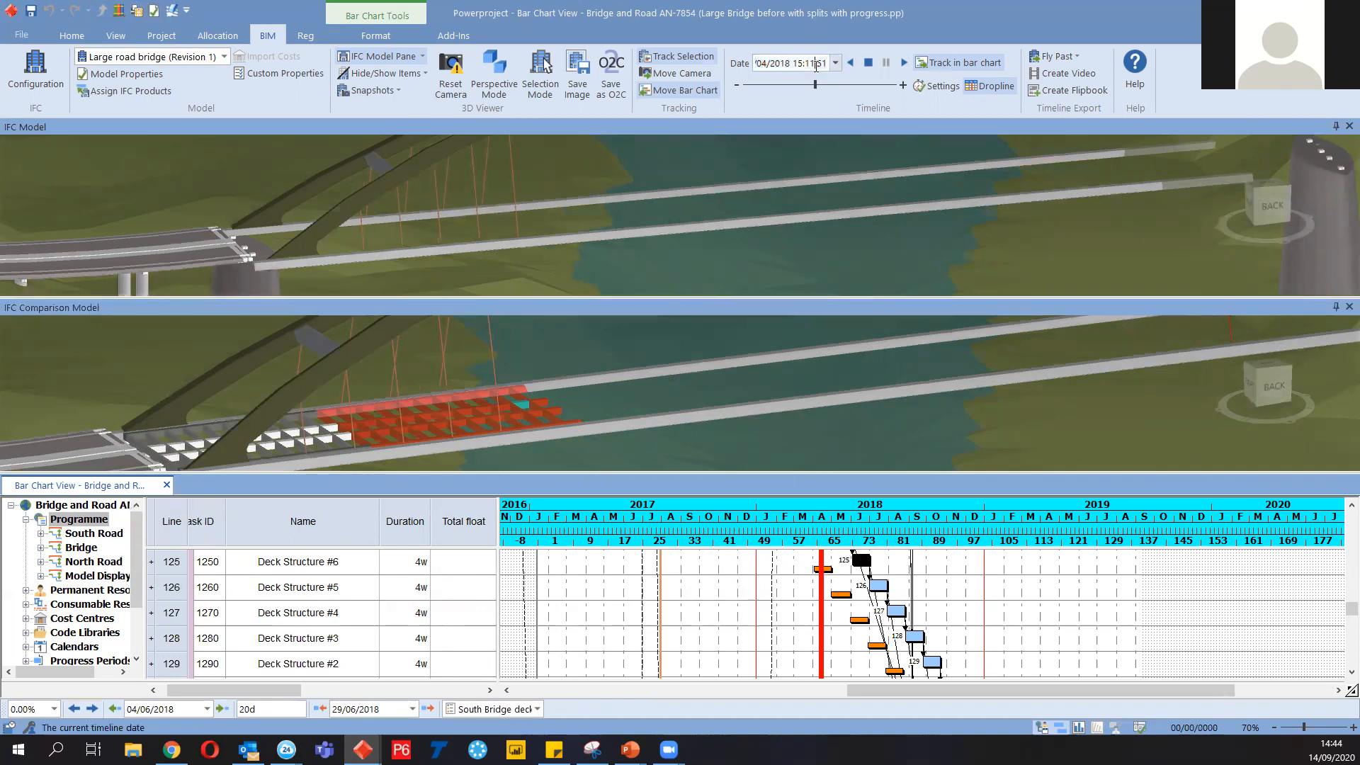
# Resume the timeline, stop it during the final deck structure works, and inspect the bridge in both models
pyautogui.click(904, 63)
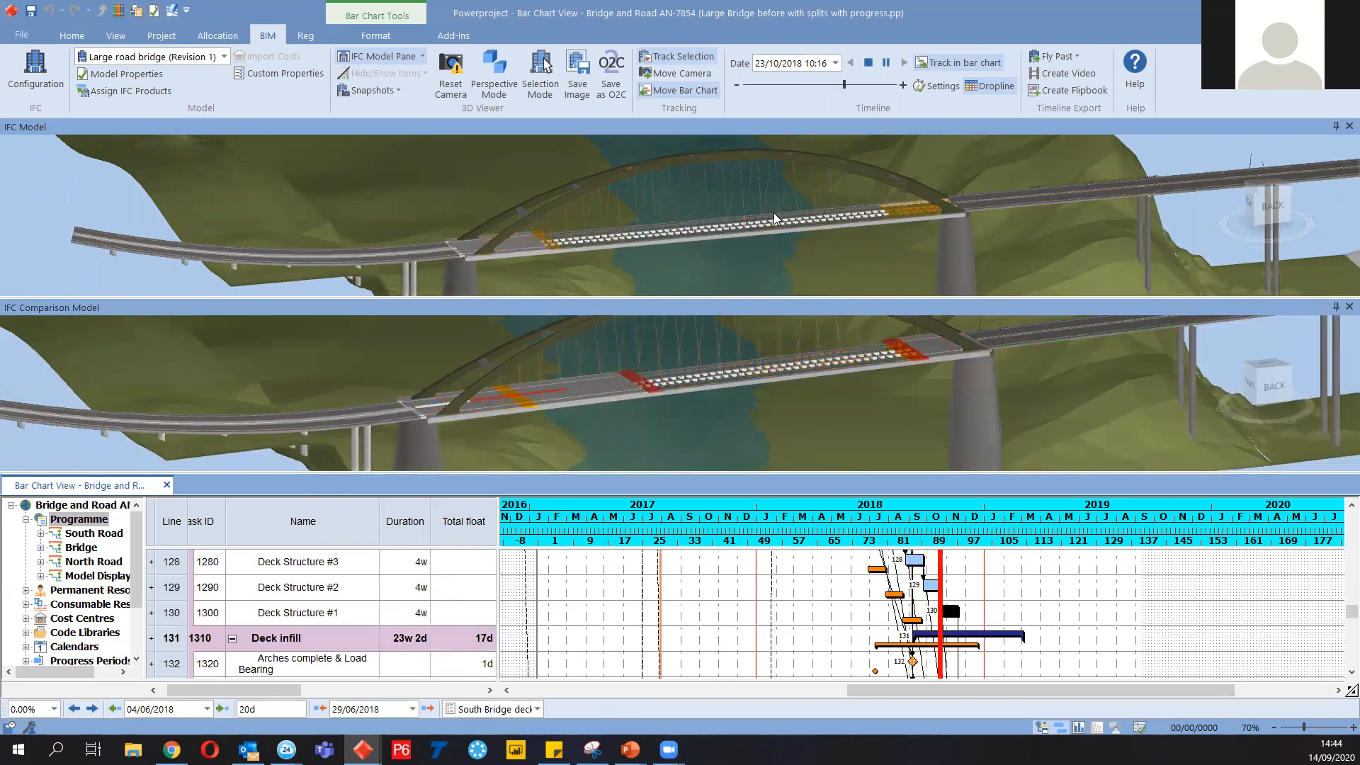
pyautogui.click(869, 63)
pyautogui.moveTo(709, 227); pyautogui.dragTo(409, 236)
pyautogui.moveTo(485, 393); pyautogui.dragTo(432, 416)
pyautogui.scroll(-3, 403, 403)
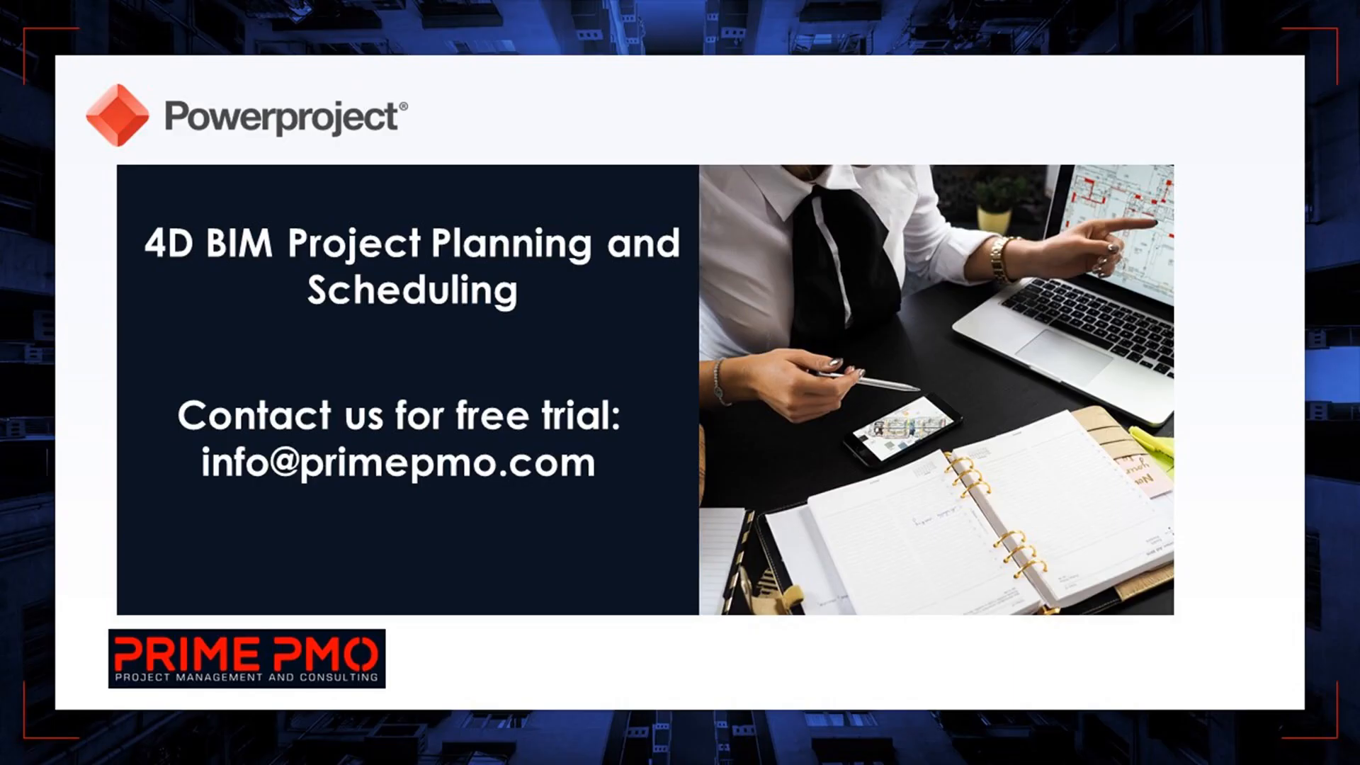